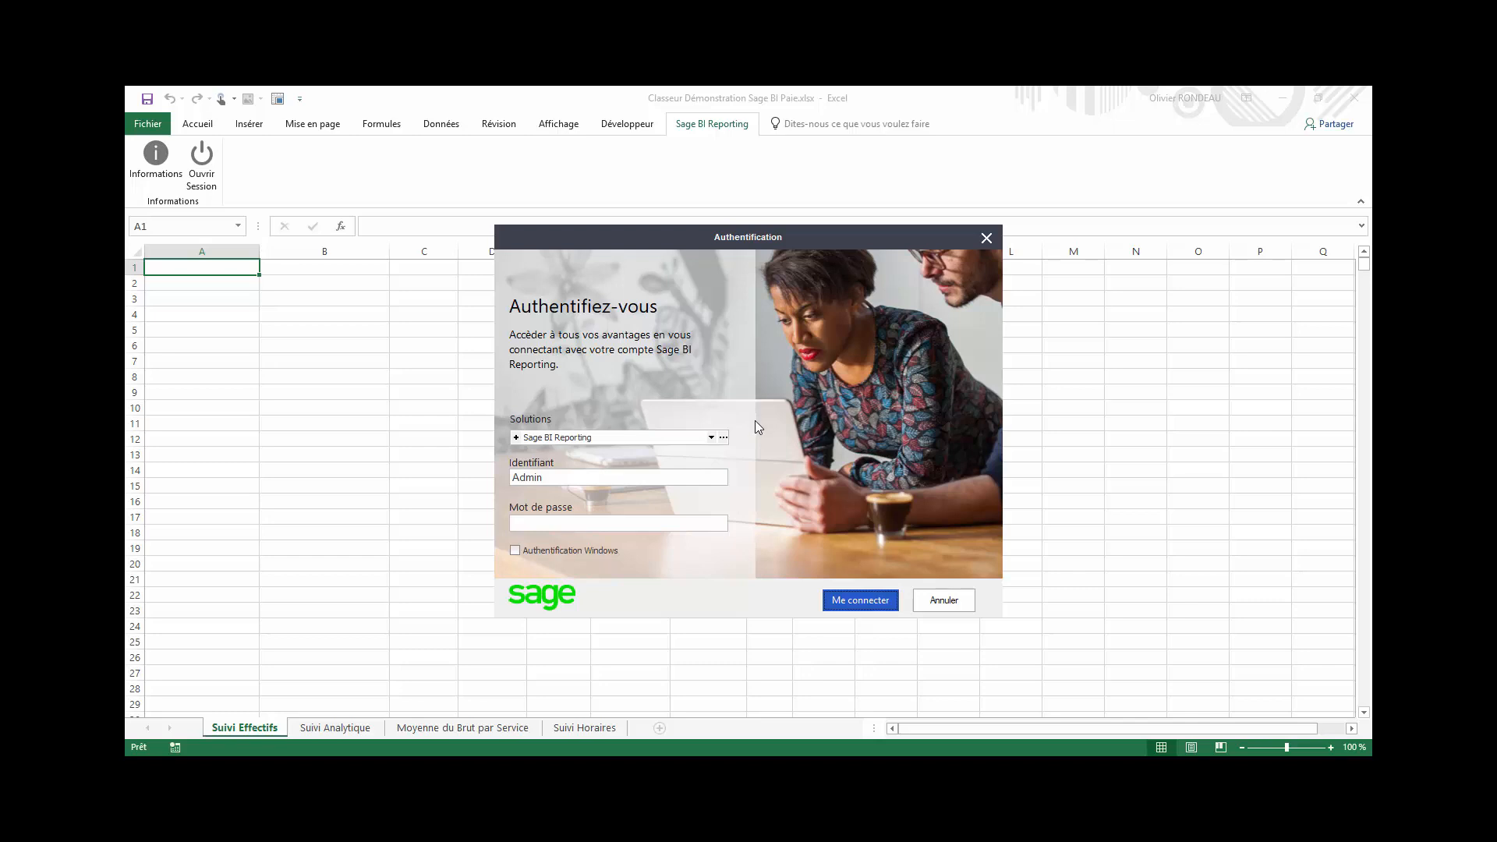
Log in to Sage BI Reporting with the prefilled Admin account.
click(855, 600)
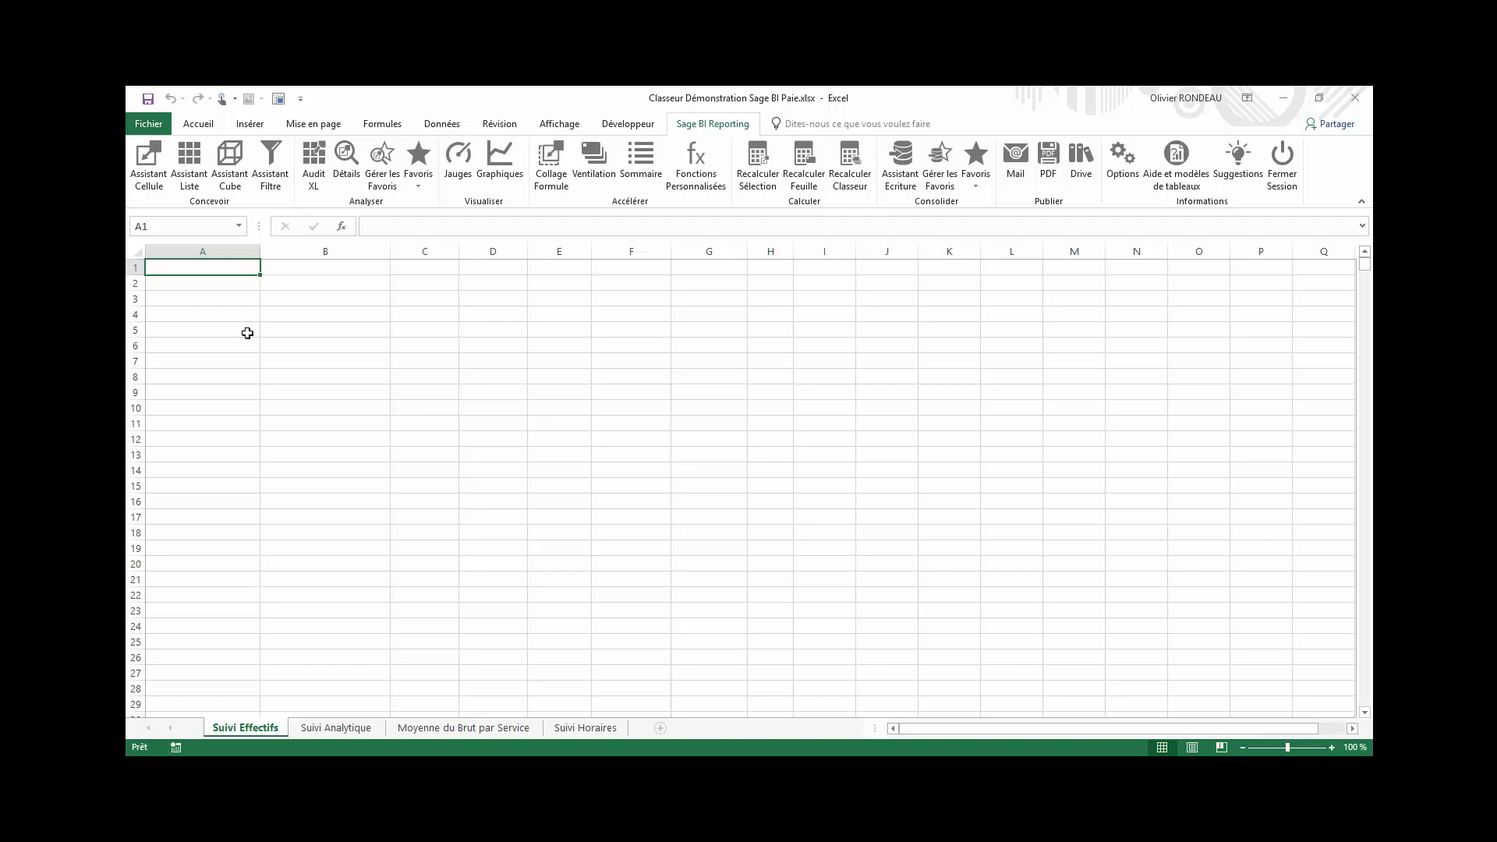
Start a list at cell A5 using the Fiche Salarié et Effectif à Date model from the Sage 100 Cloud Paie connector.
click(247, 332)
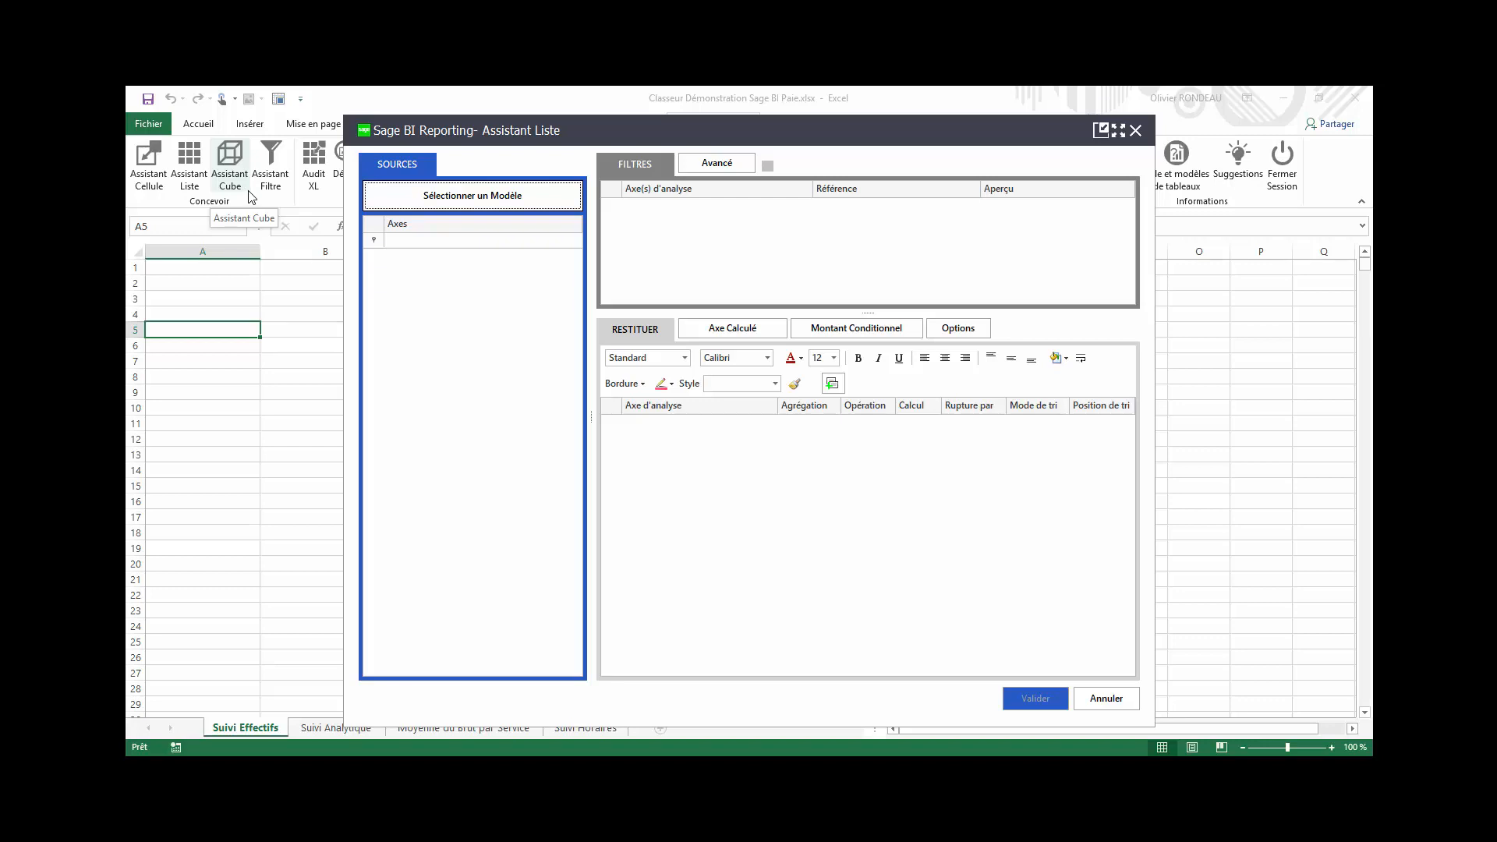
click(414, 196)
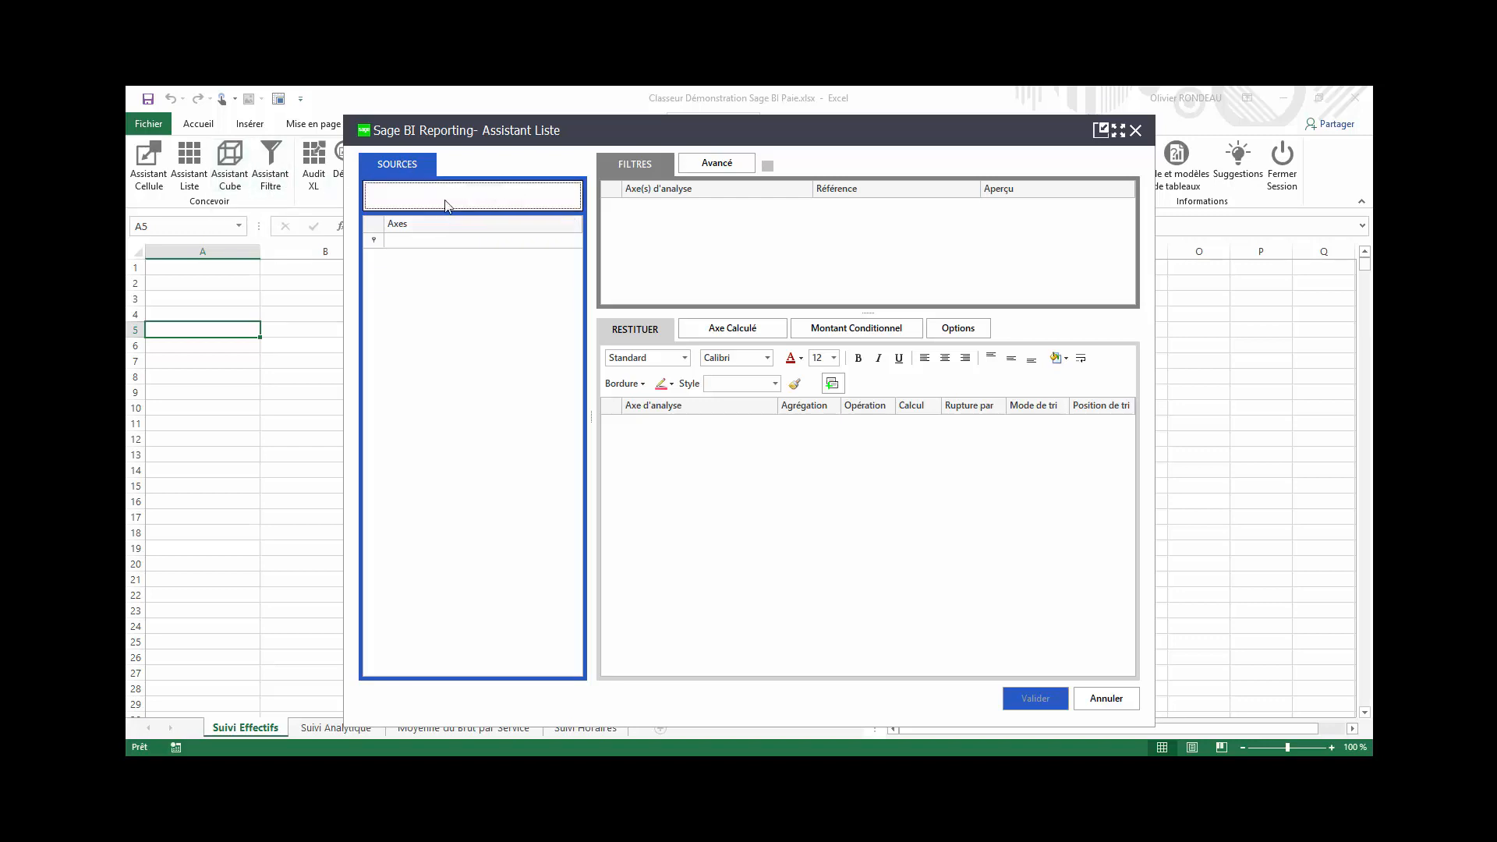
click(444, 194)
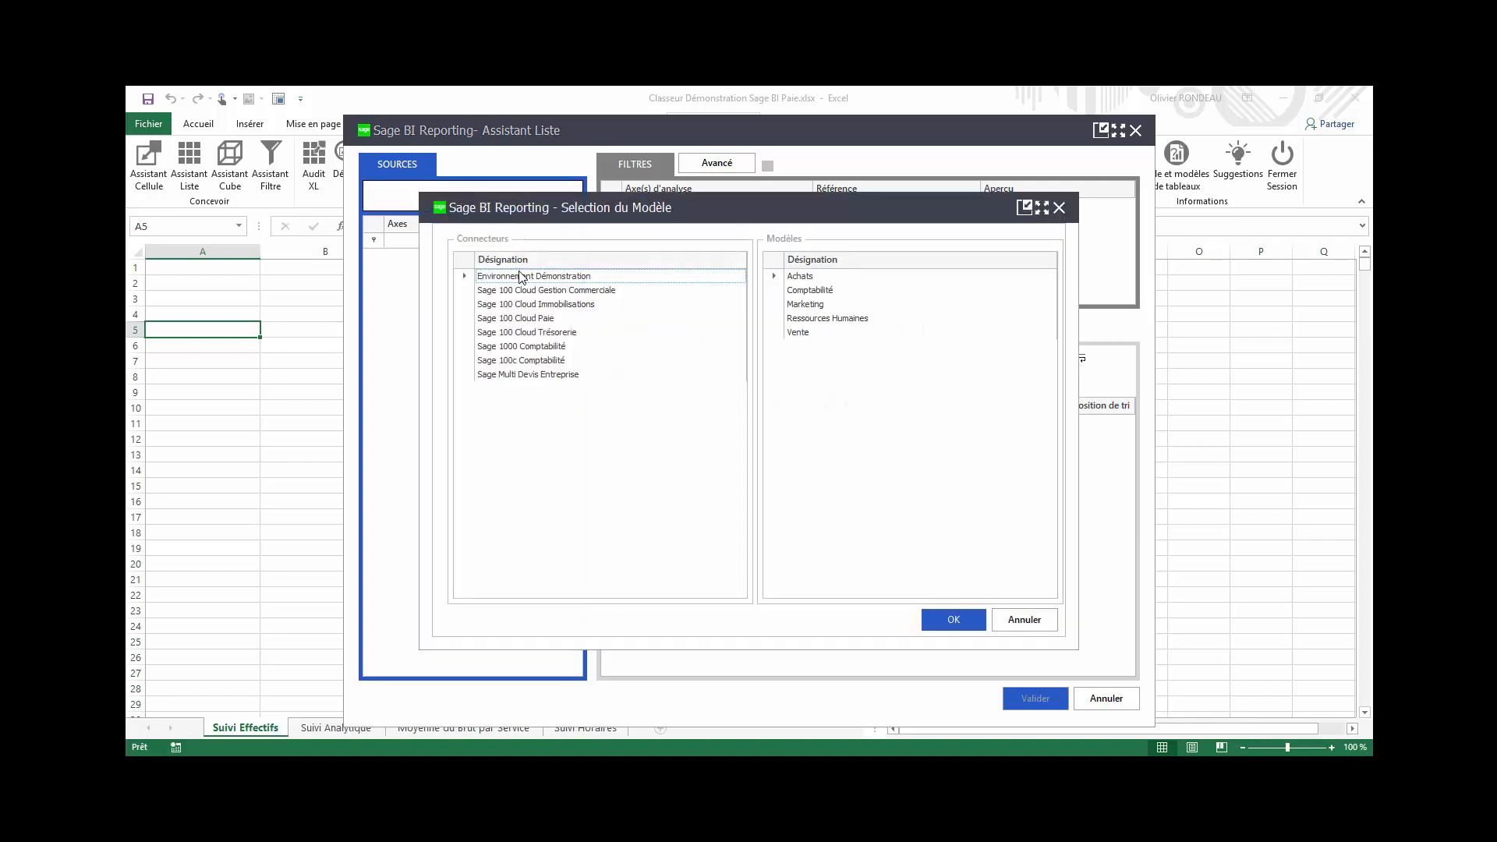
click(541, 320)
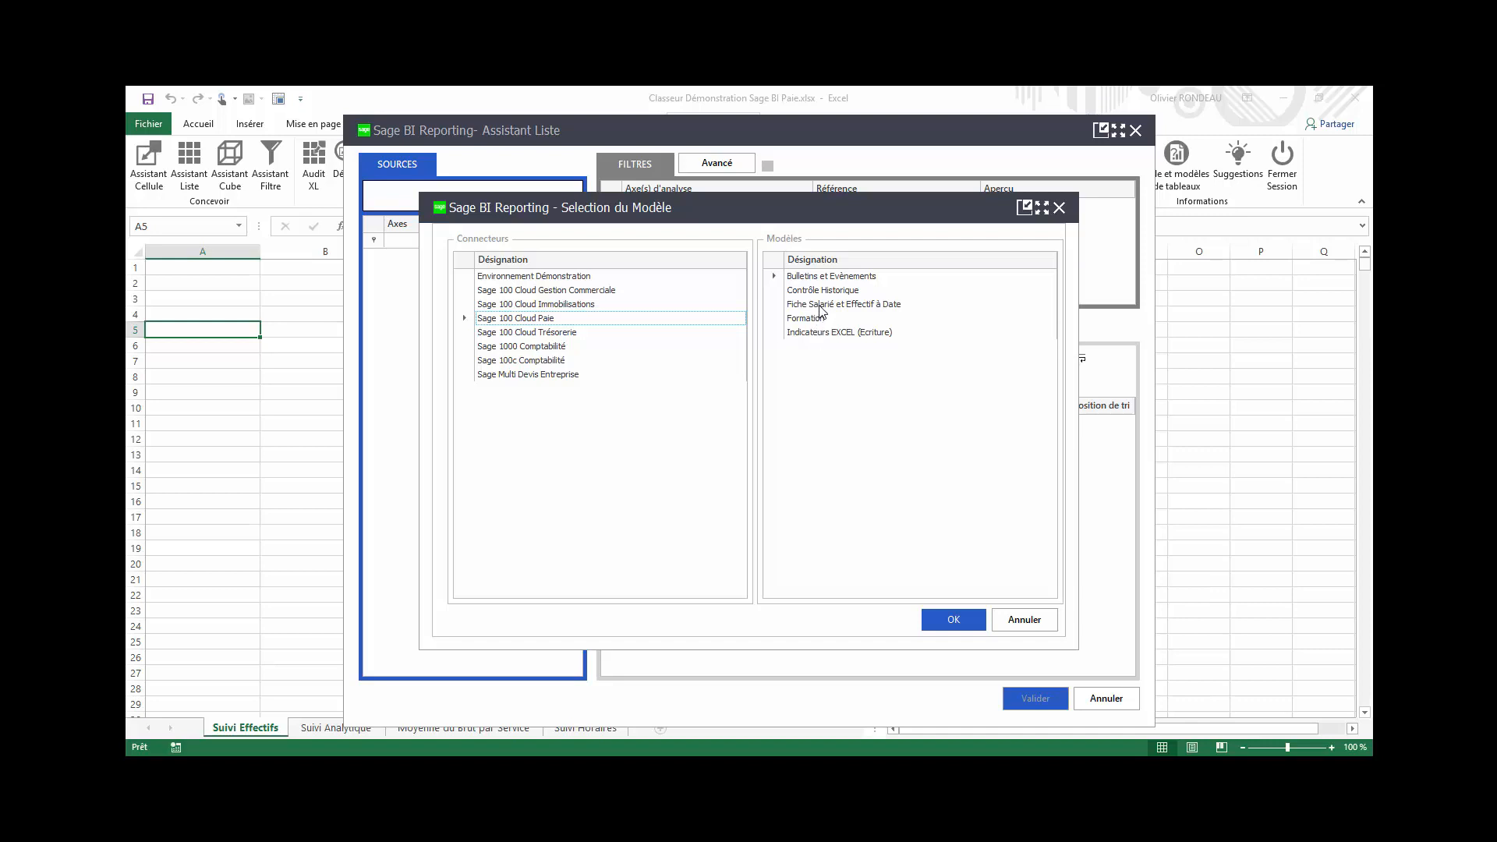
click(820, 306)
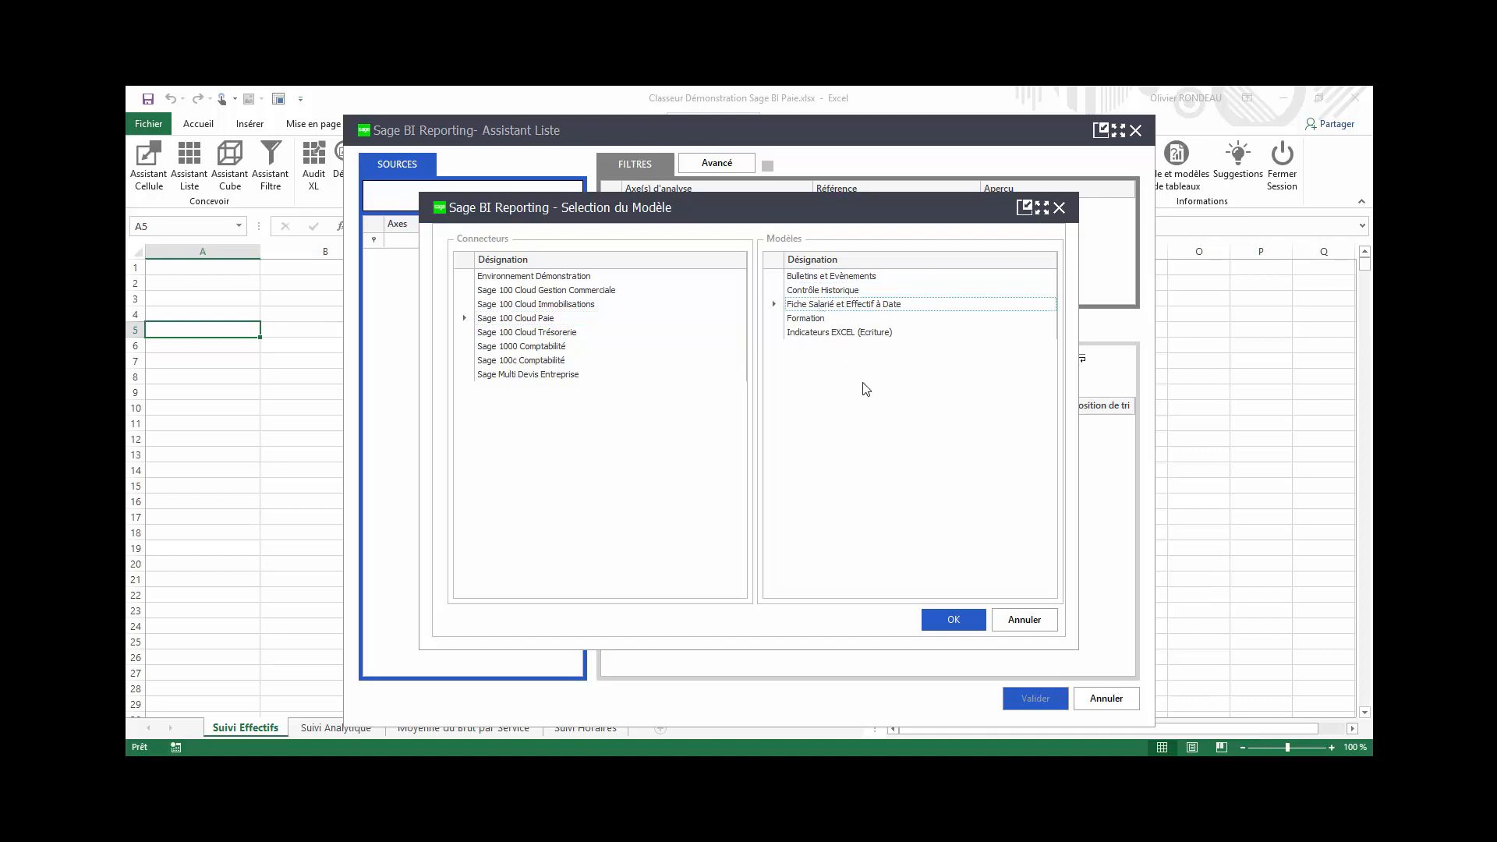
click(964, 617)
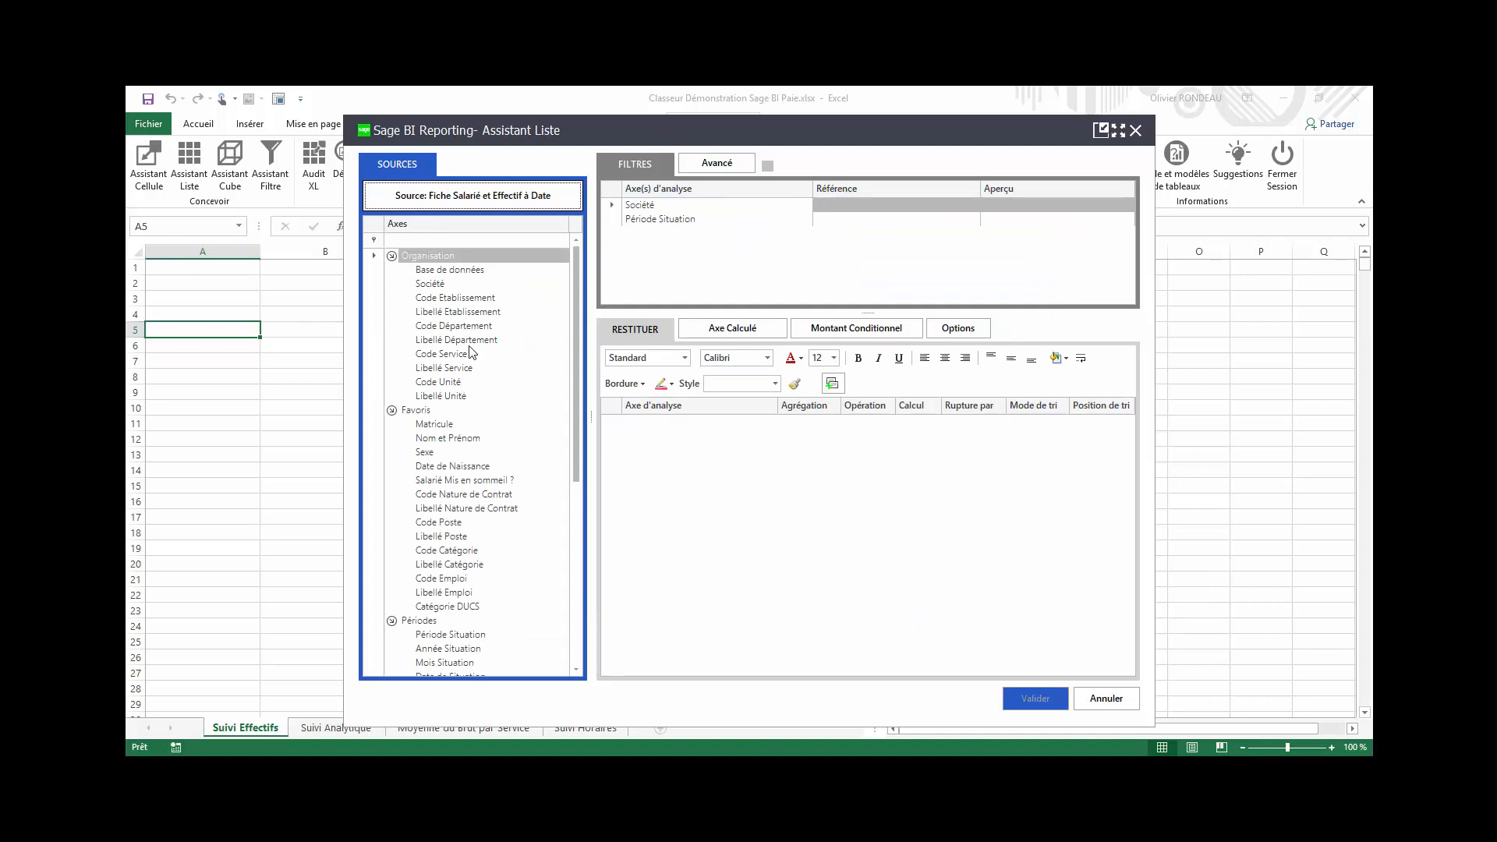
Examine the model's available axes, from Organisation and Favoris through Périodes, Effectif Contrat and ETP Contrat to Informations Salariés.
scroll(452, 335, down, 1)
scroll(452, 340, down, 1)
scroll(455, 340, down, 1)
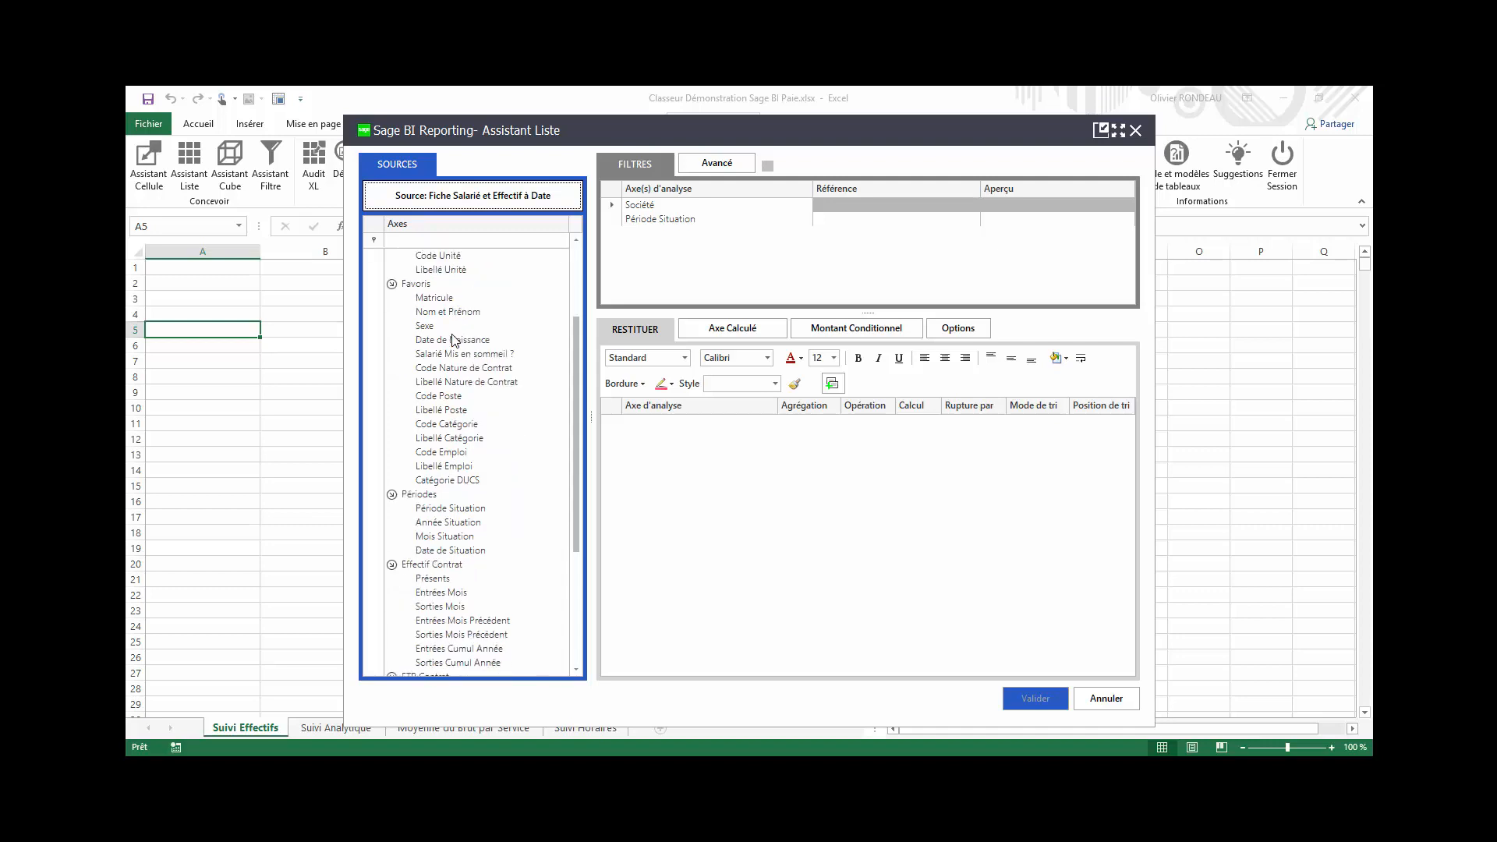
scroll(455, 340, down, 3)
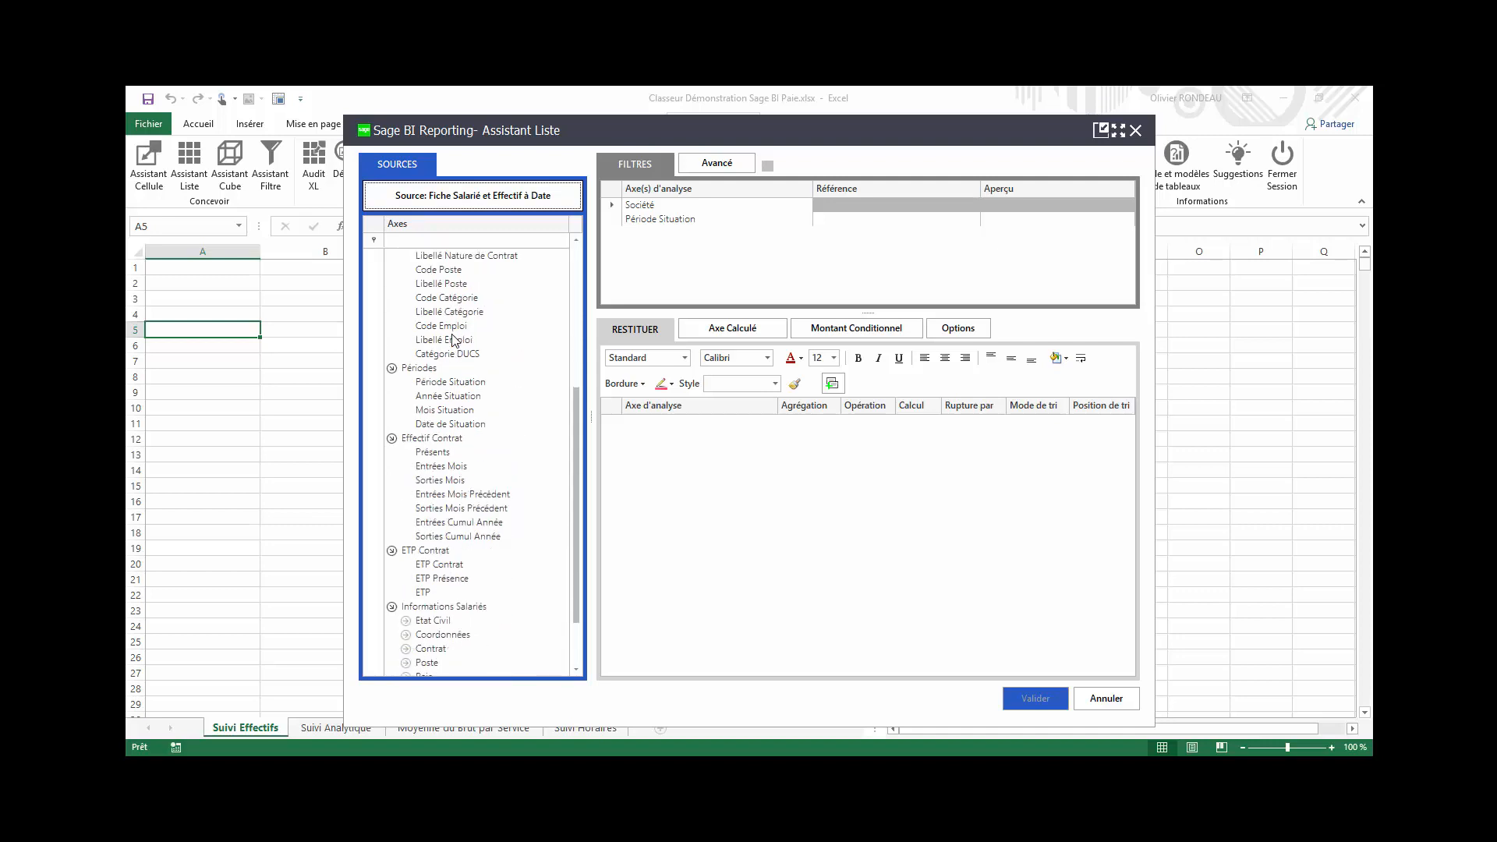
scroll(455, 340, up, 6)
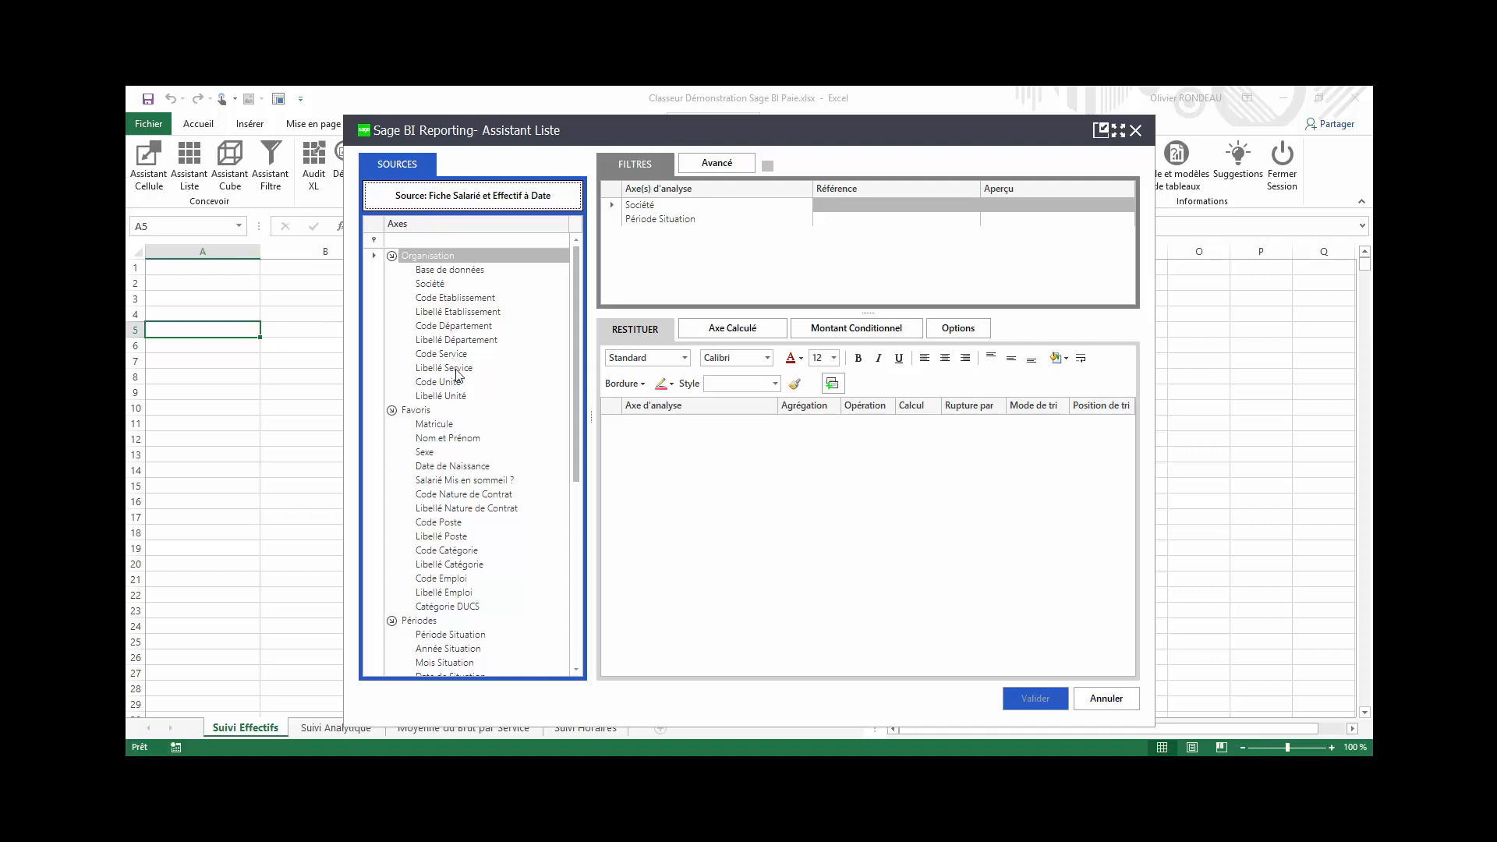
scroll(461, 425, down, 1)
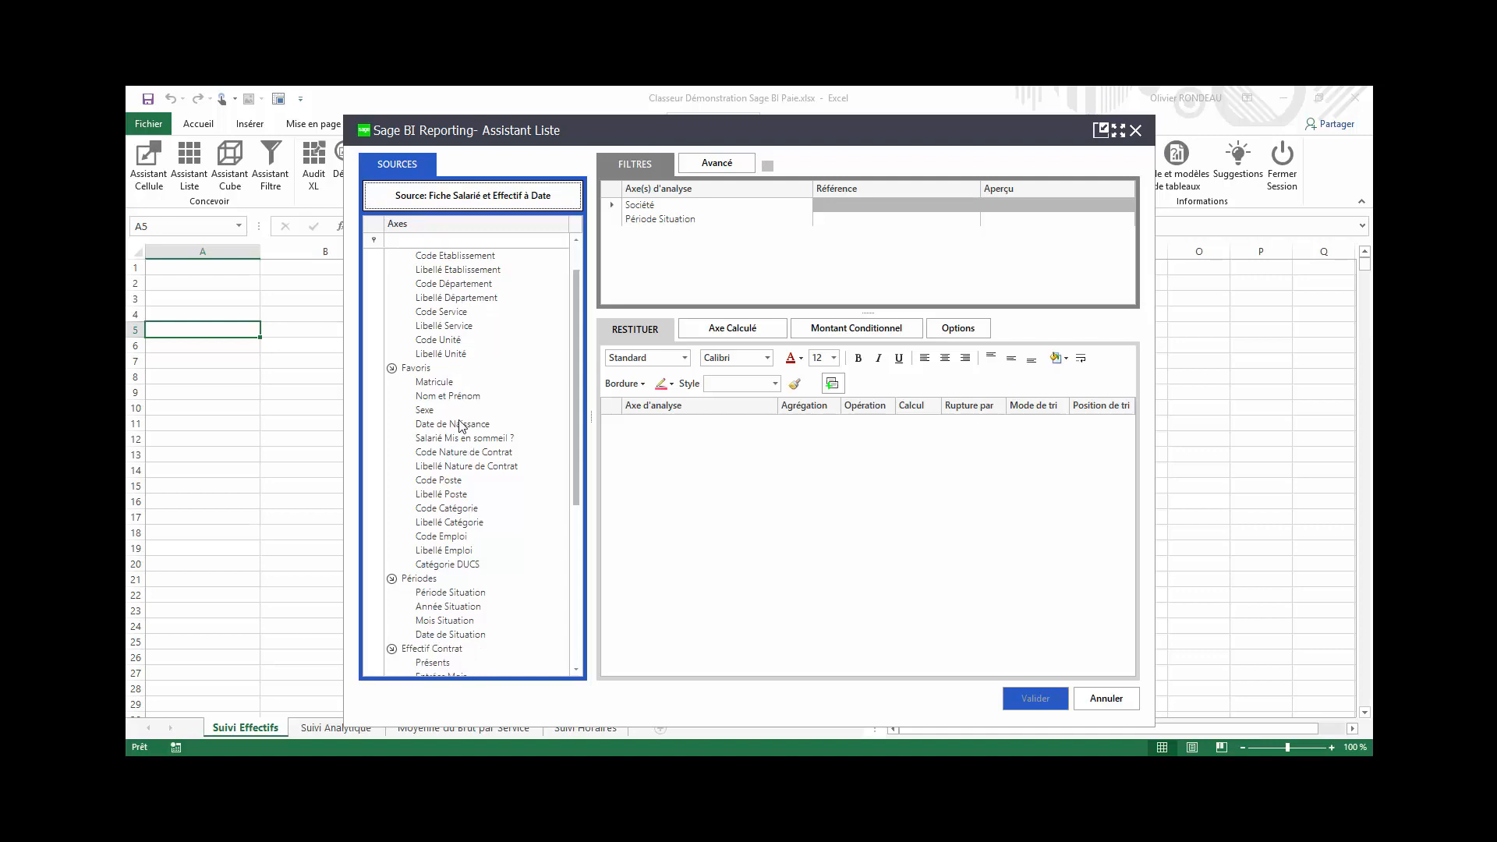
scroll(461, 426, down, 3)
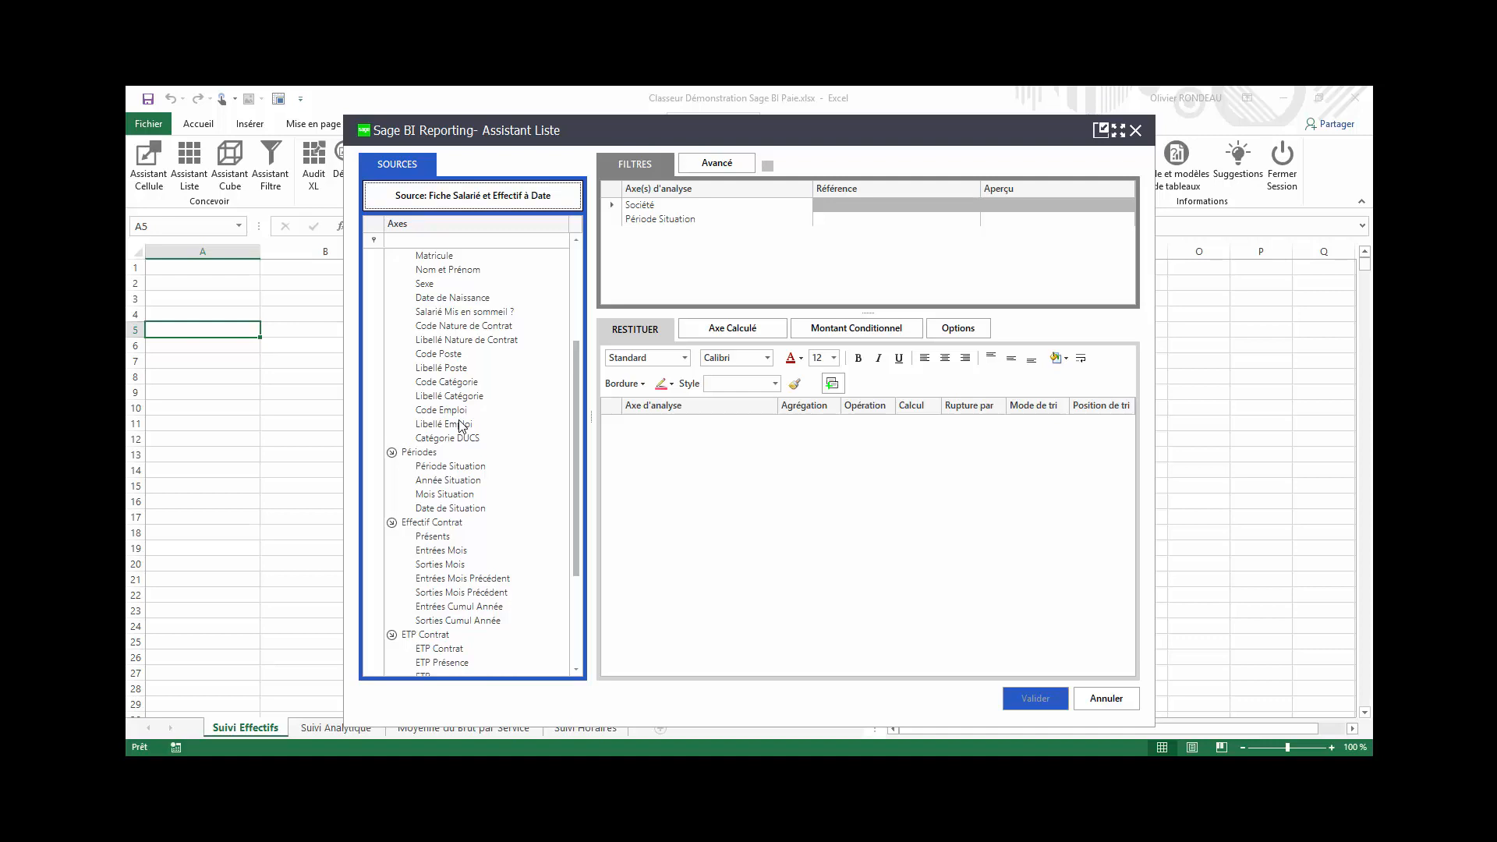
scroll(460, 425, down, 2)
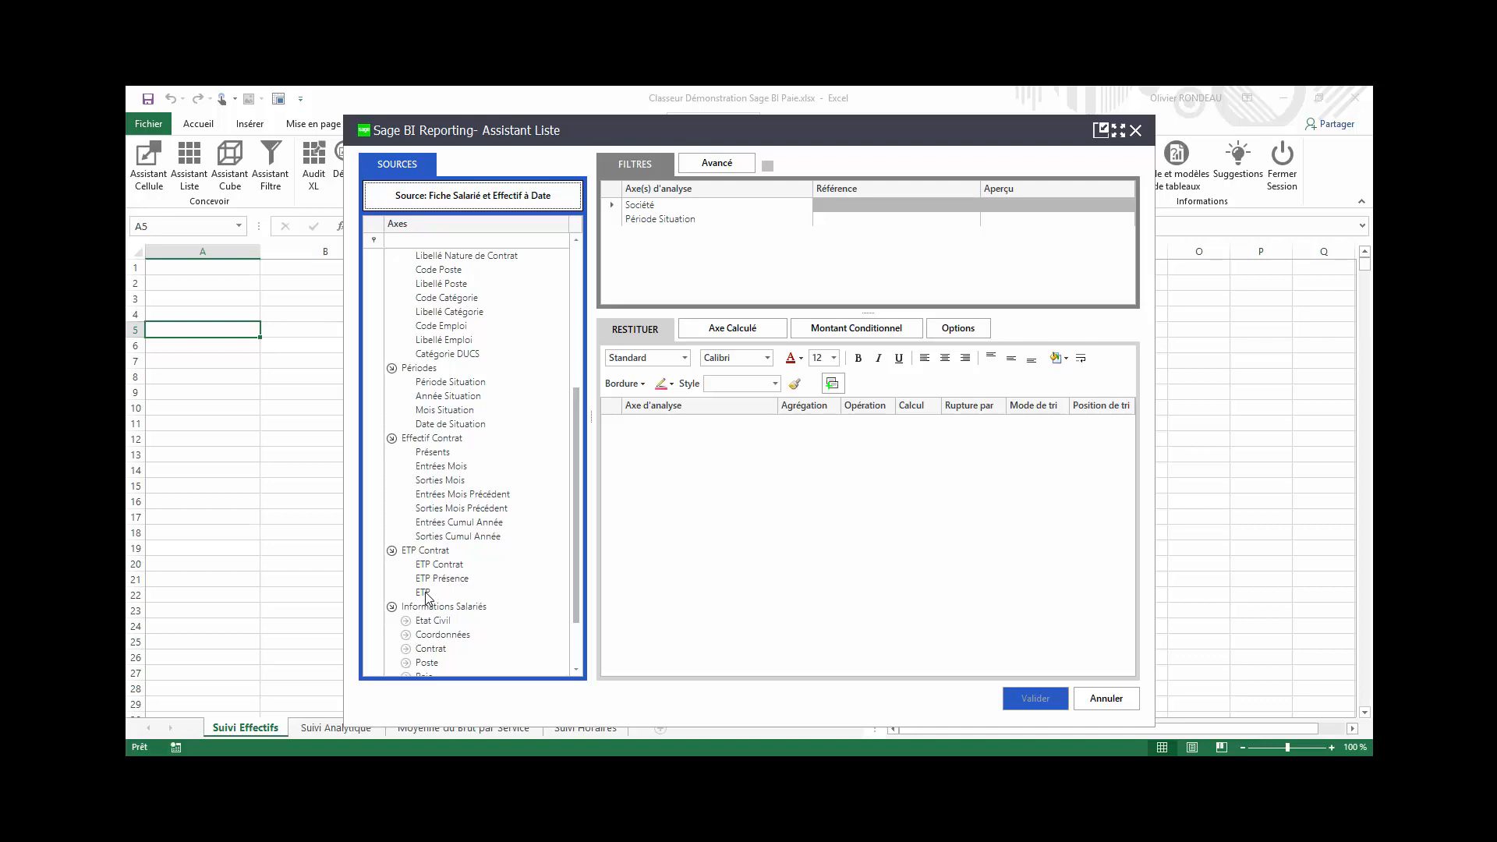
scroll(427, 597, up, 4)
scroll(428, 596, down, 5)
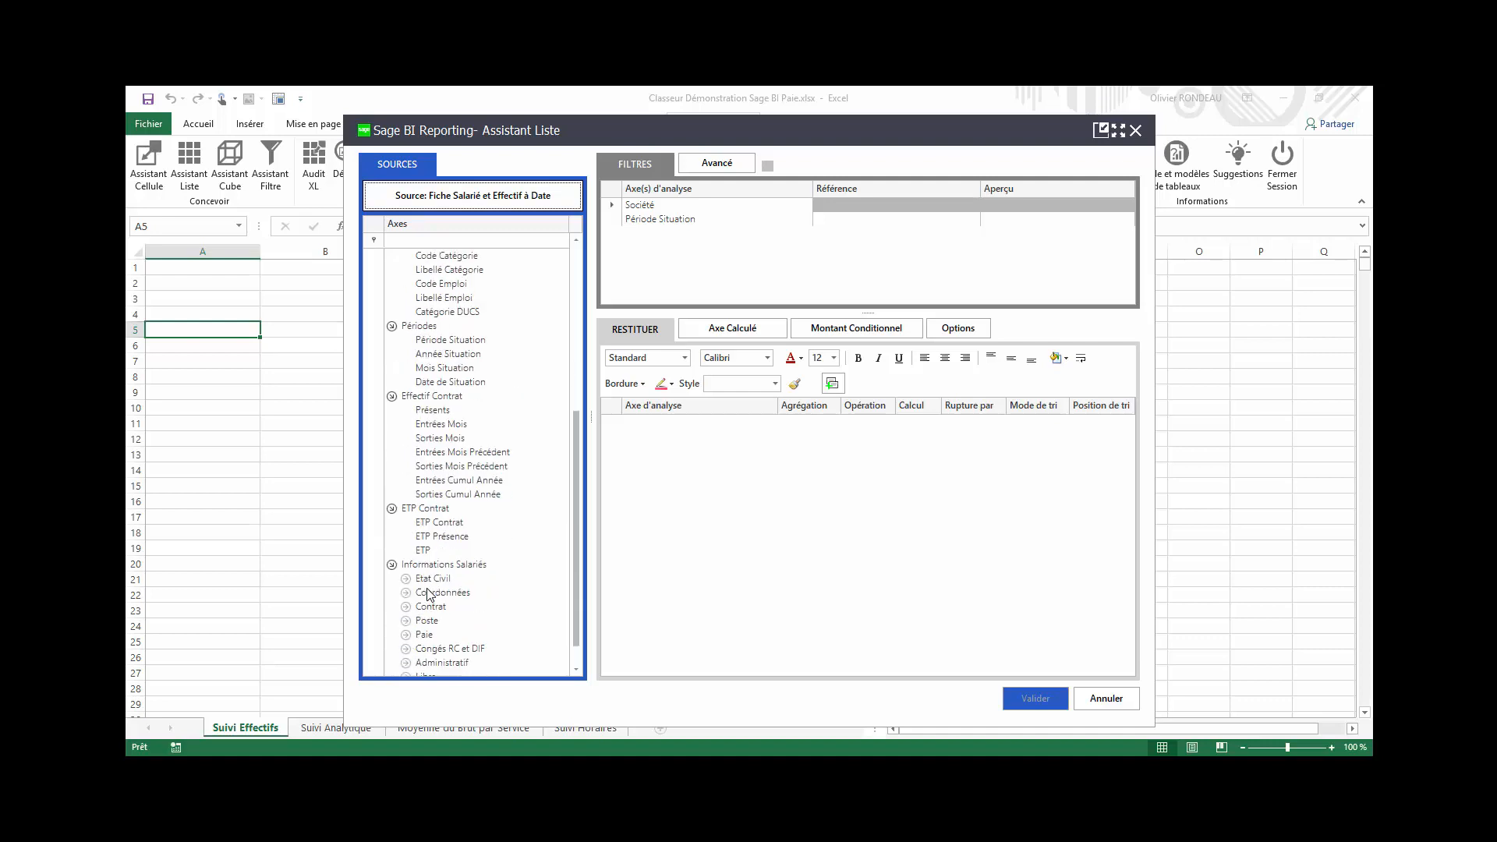
scroll(427, 595, down, 1)
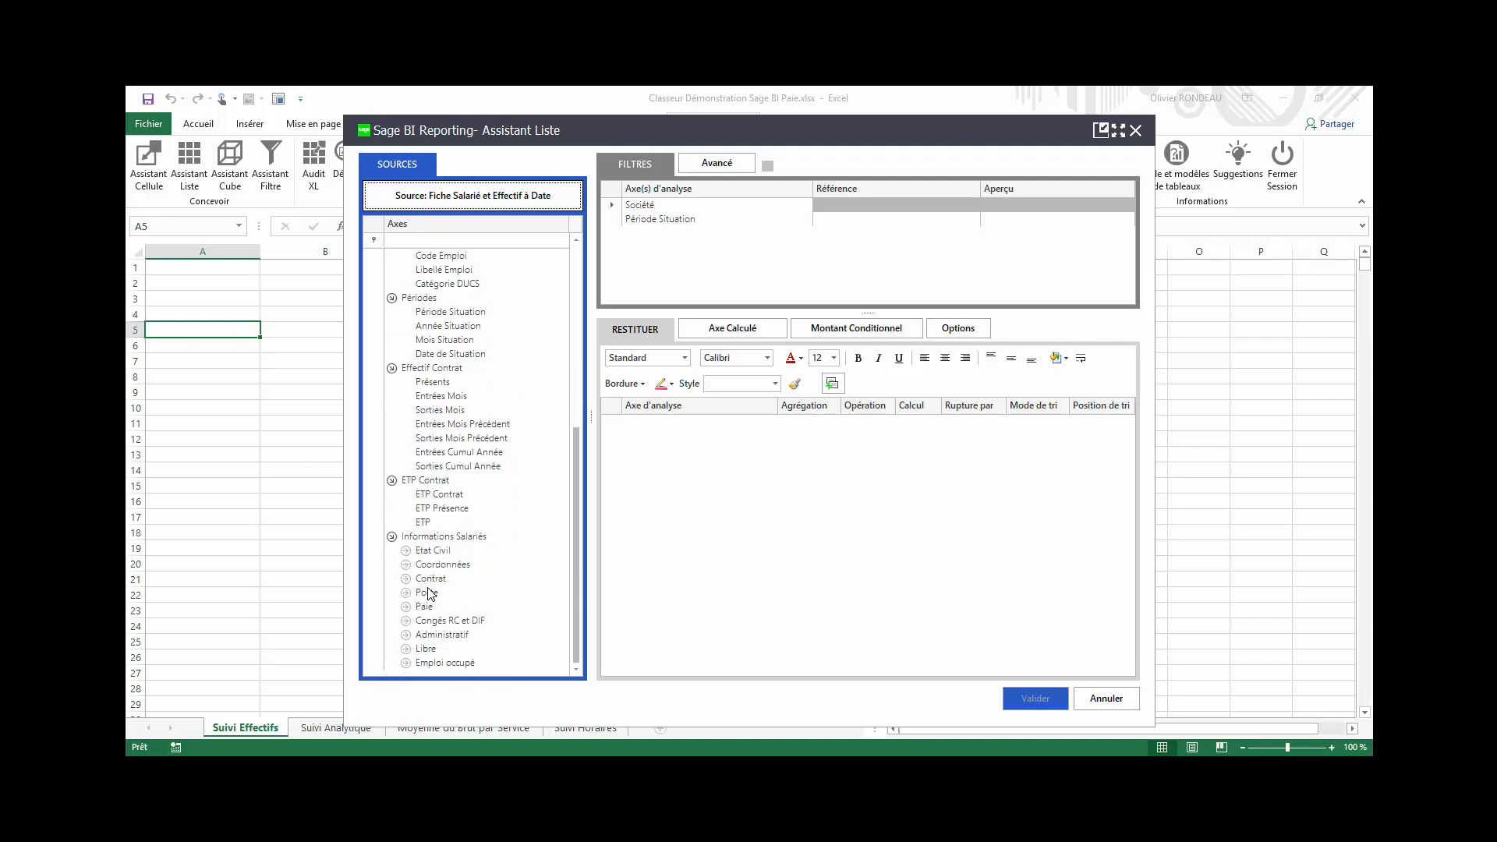
Expand all axis groups and examine the detailed employee fields under Informations Salariés, such as Etat Civil, Coordonnées and Contrat.
right_click(444, 540)
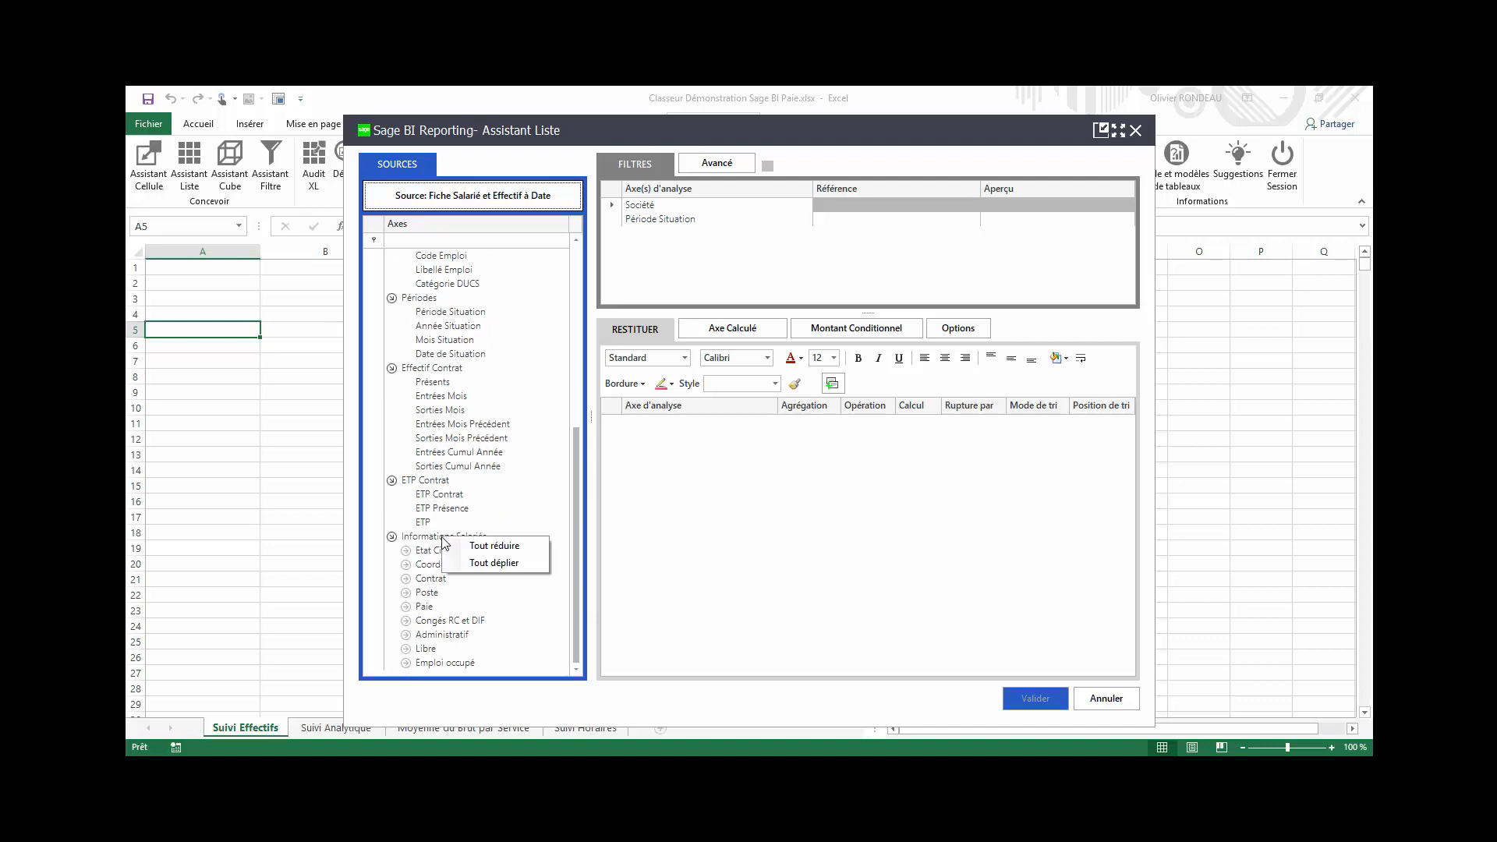
click(476, 563)
scroll(476, 567, down, 7)
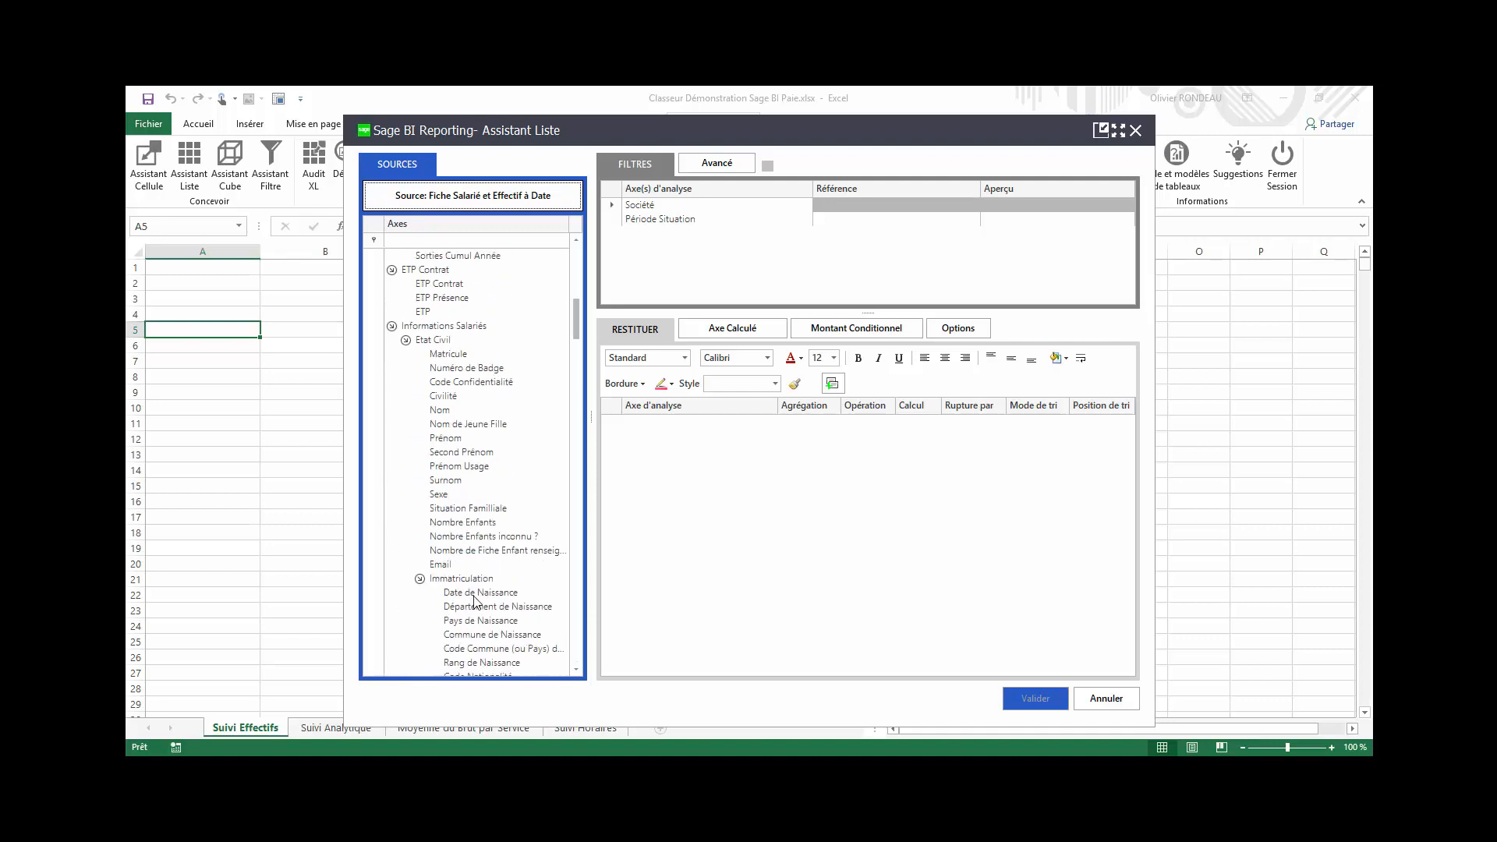
scroll(474, 598, down, 9)
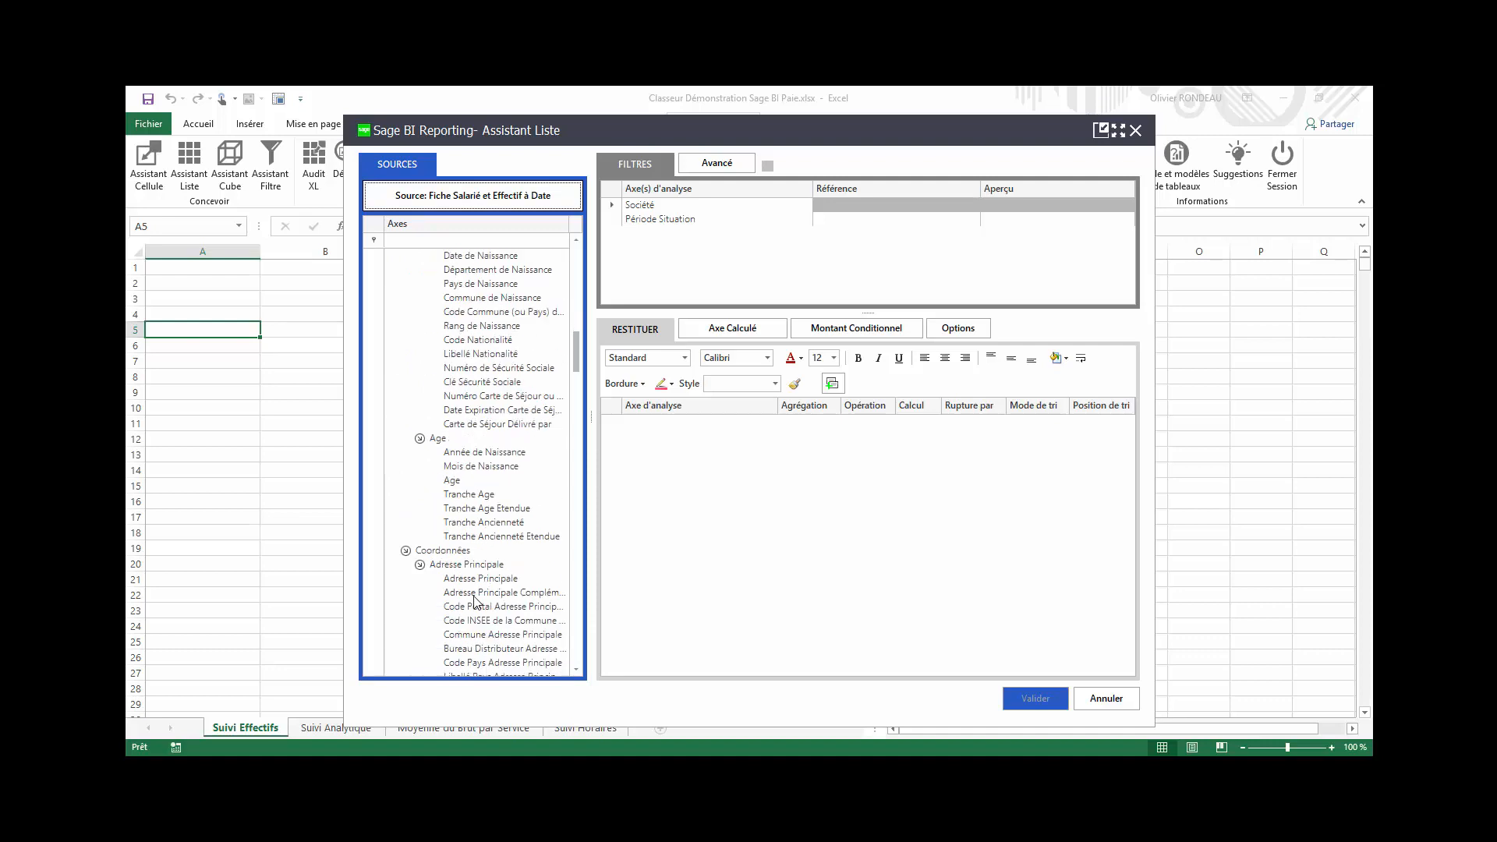
scroll(474, 601, down, 12)
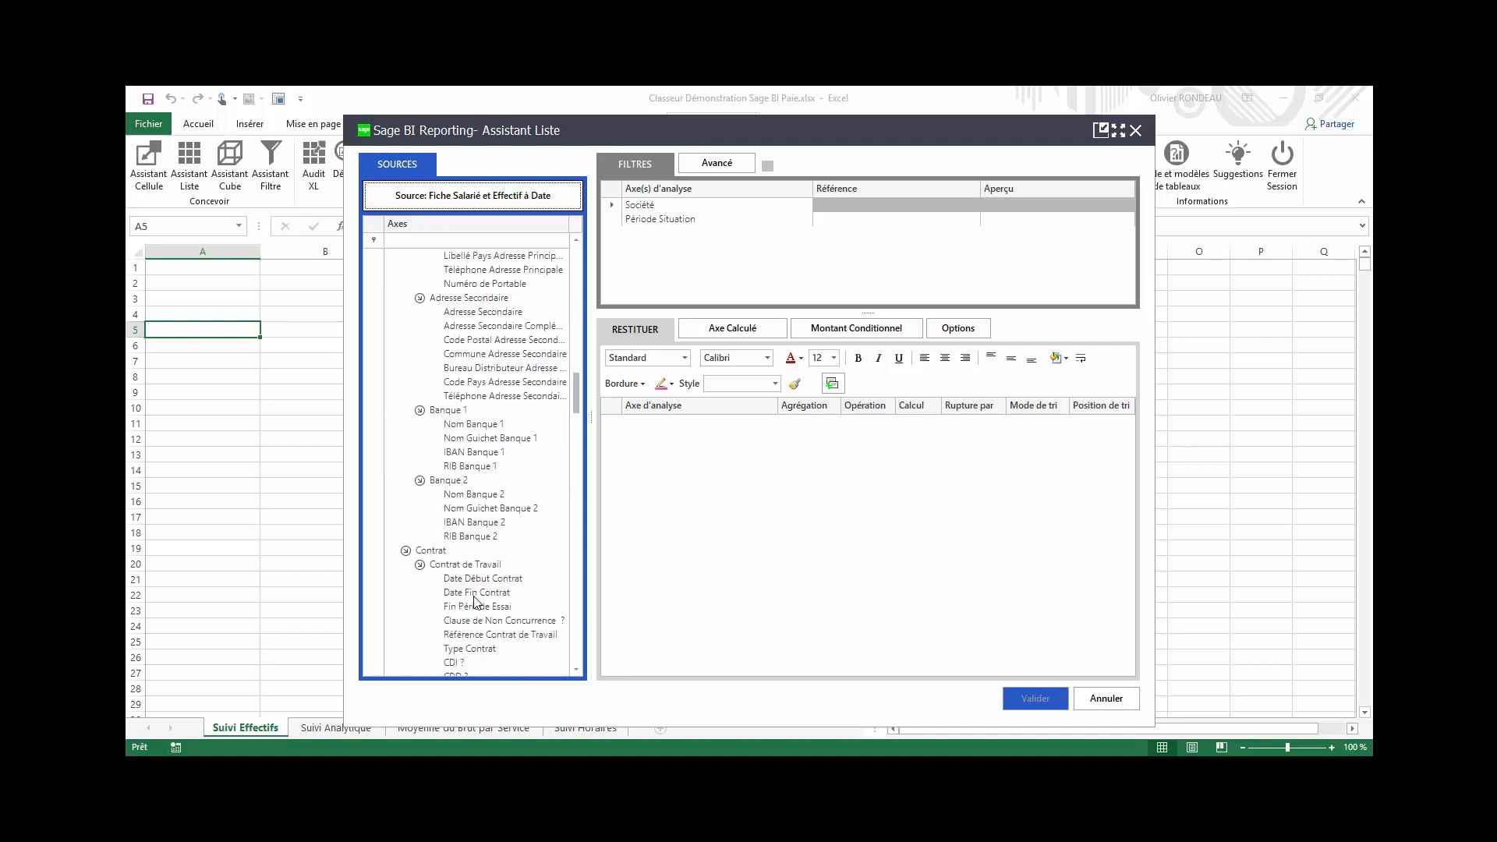
scroll(474, 601, down, 4)
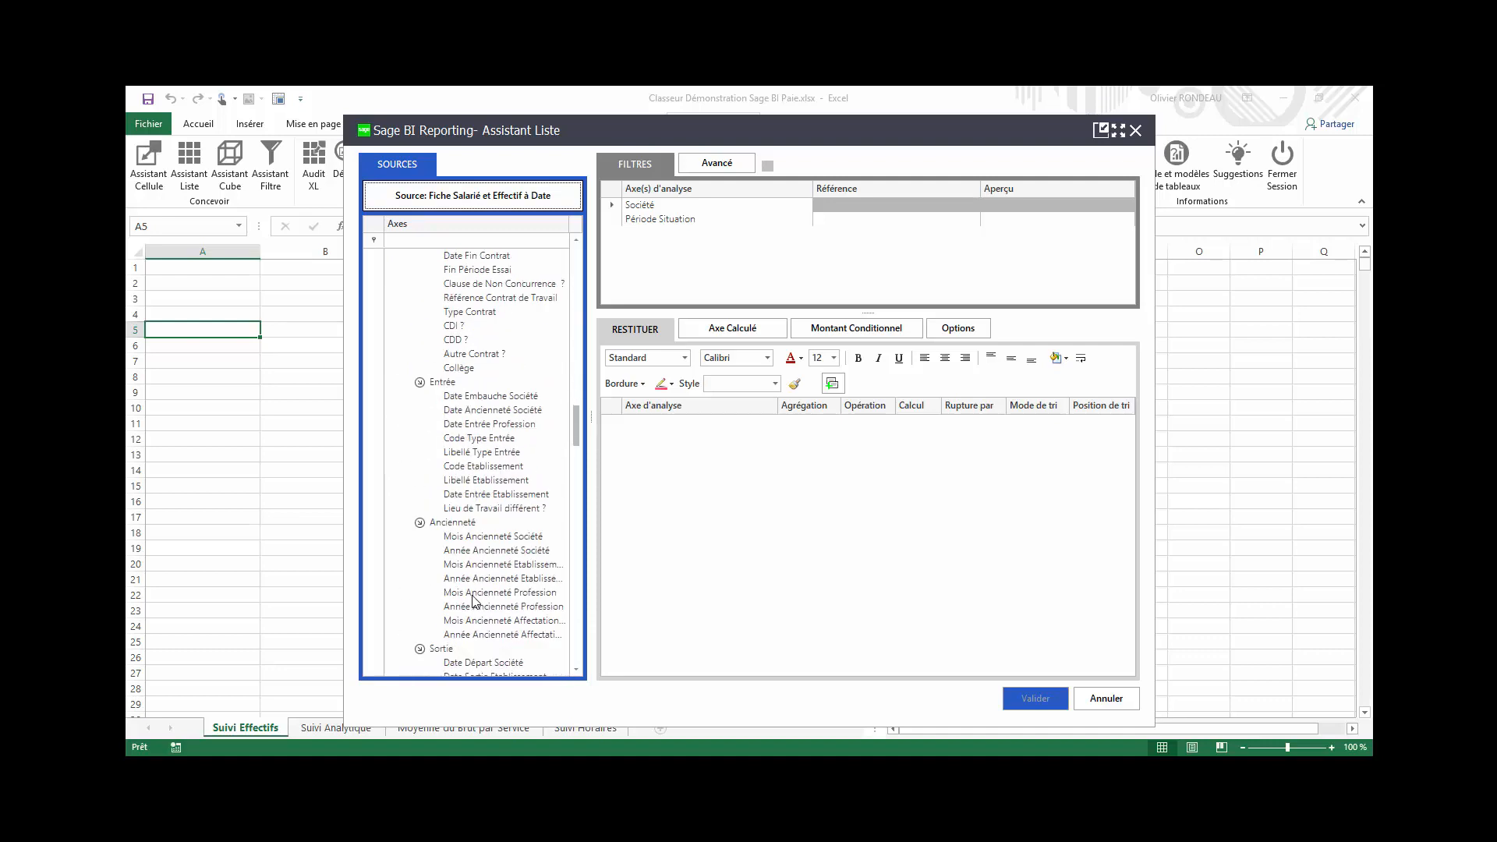
scroll(474, 600, up, 10)
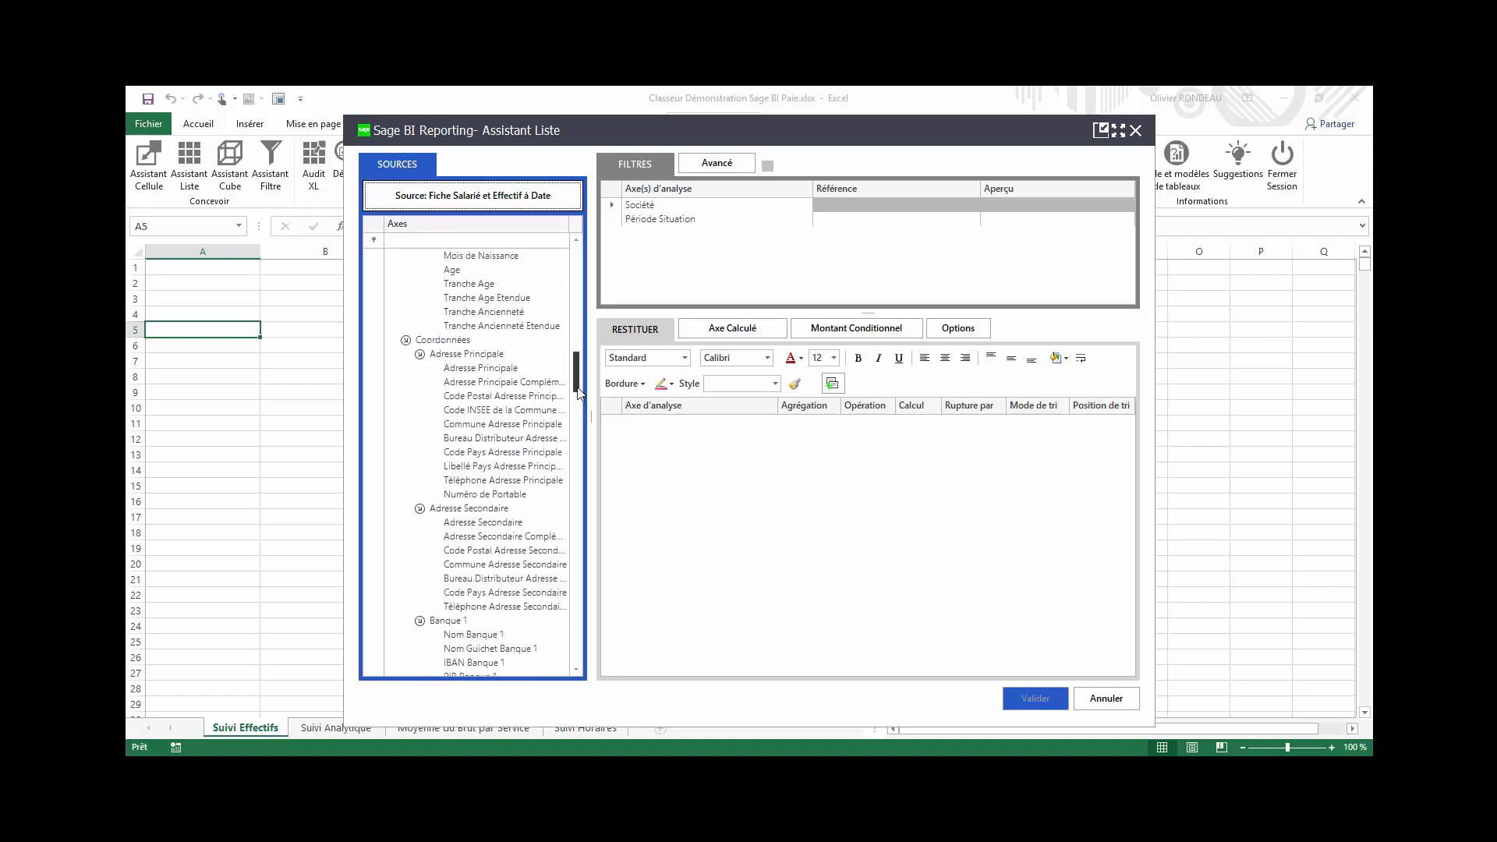
drag(577, 393, 594, 254)
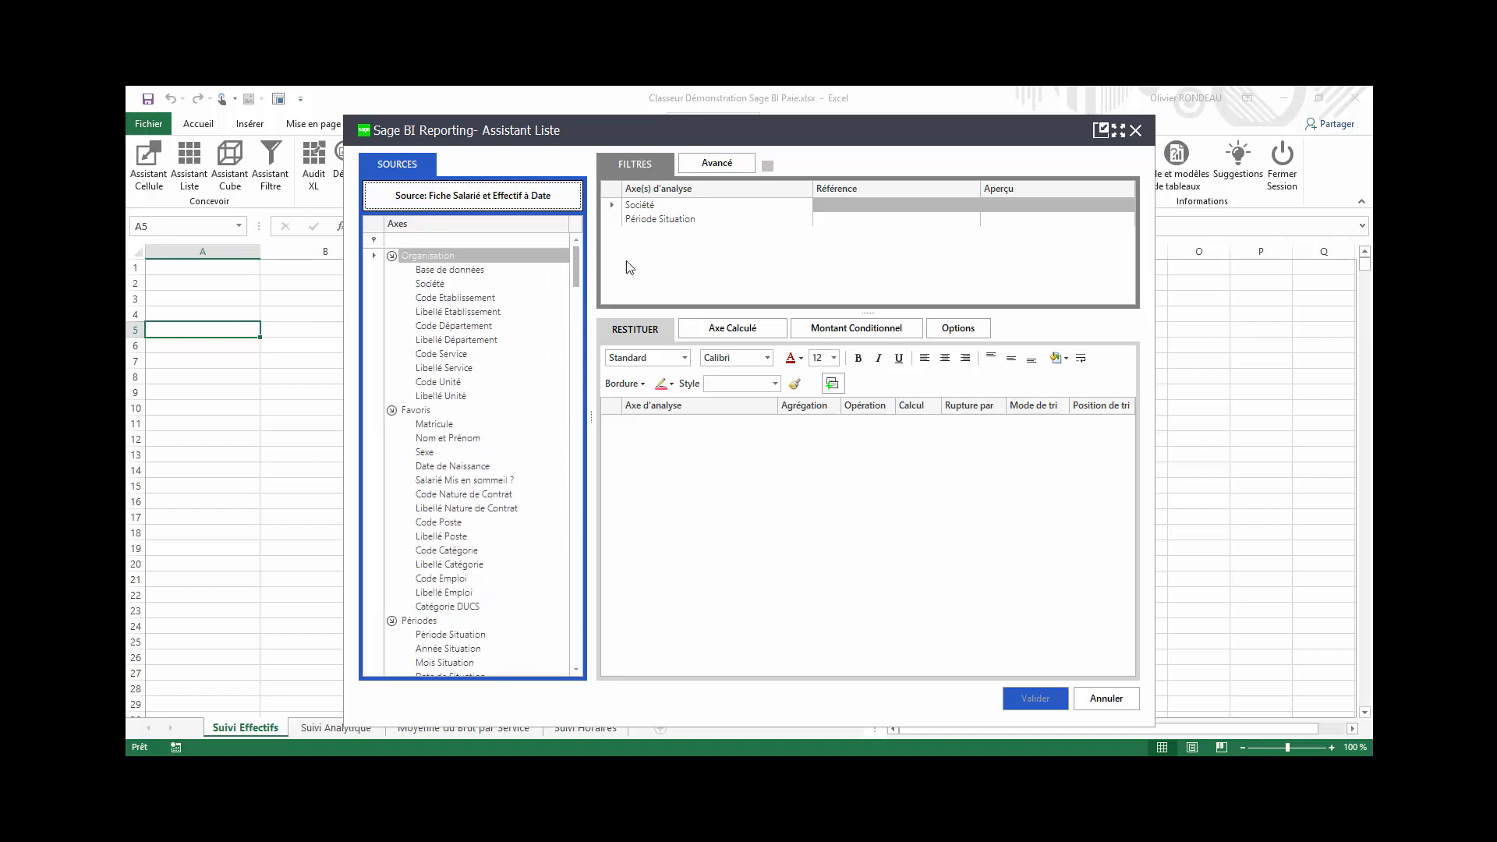
Filter the list on the company (Société) Bike City and the Période Situation 201612.
double_click(975, 204)
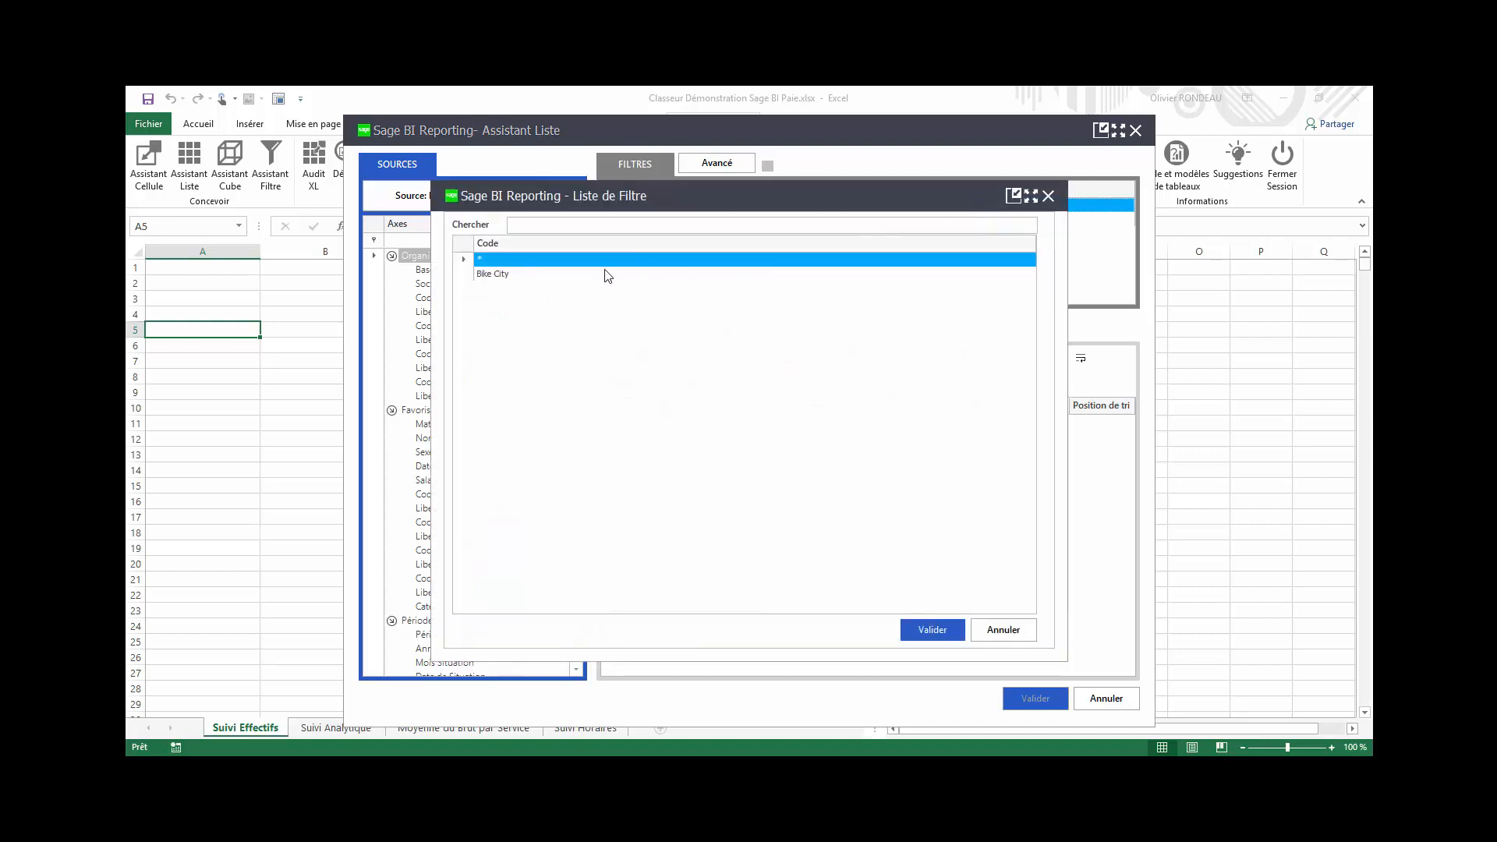
click(519, 278)
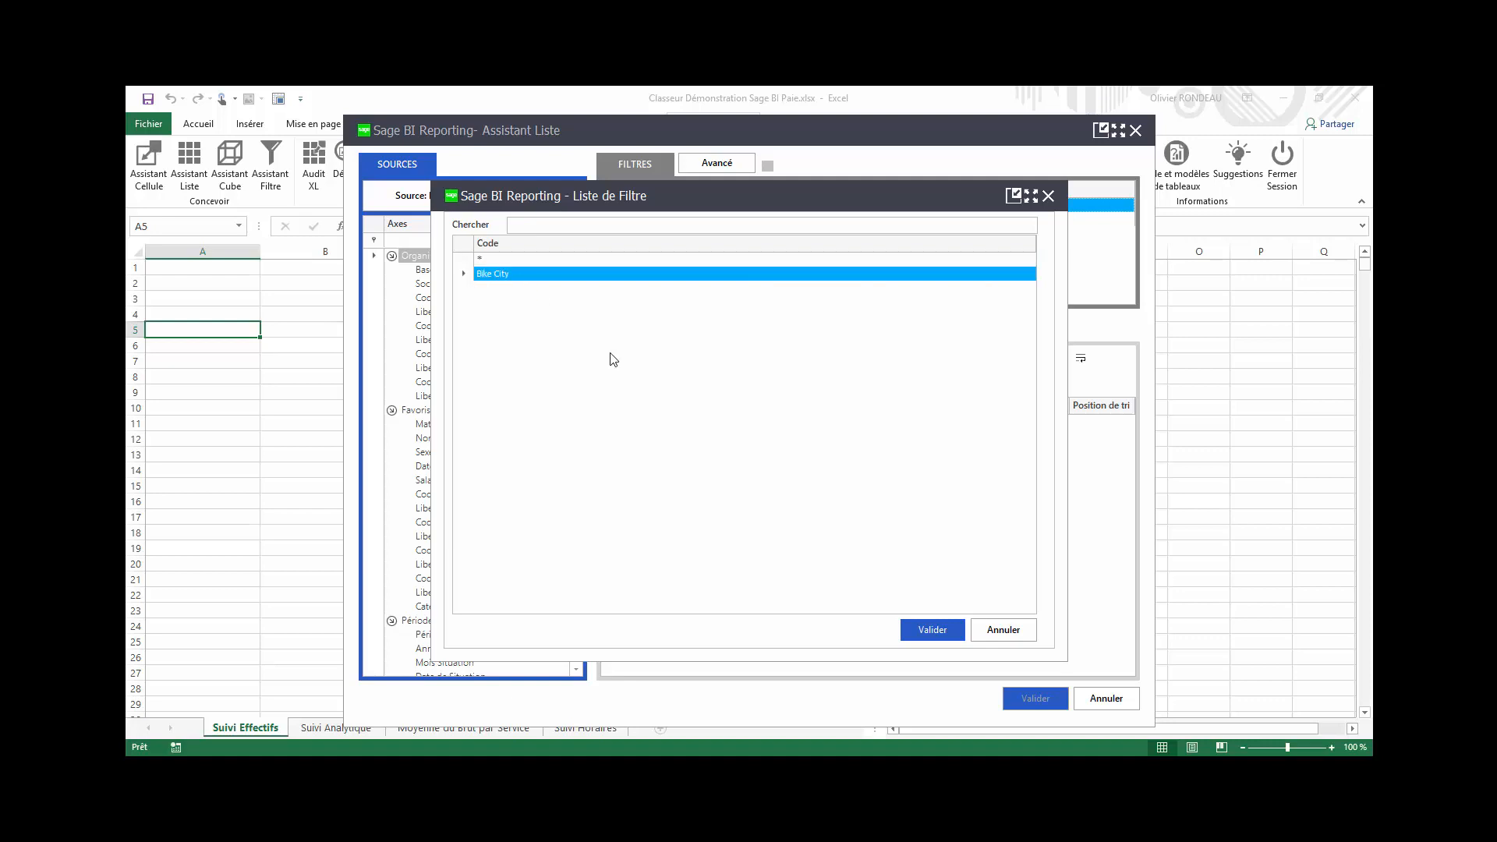
click(938, 626)
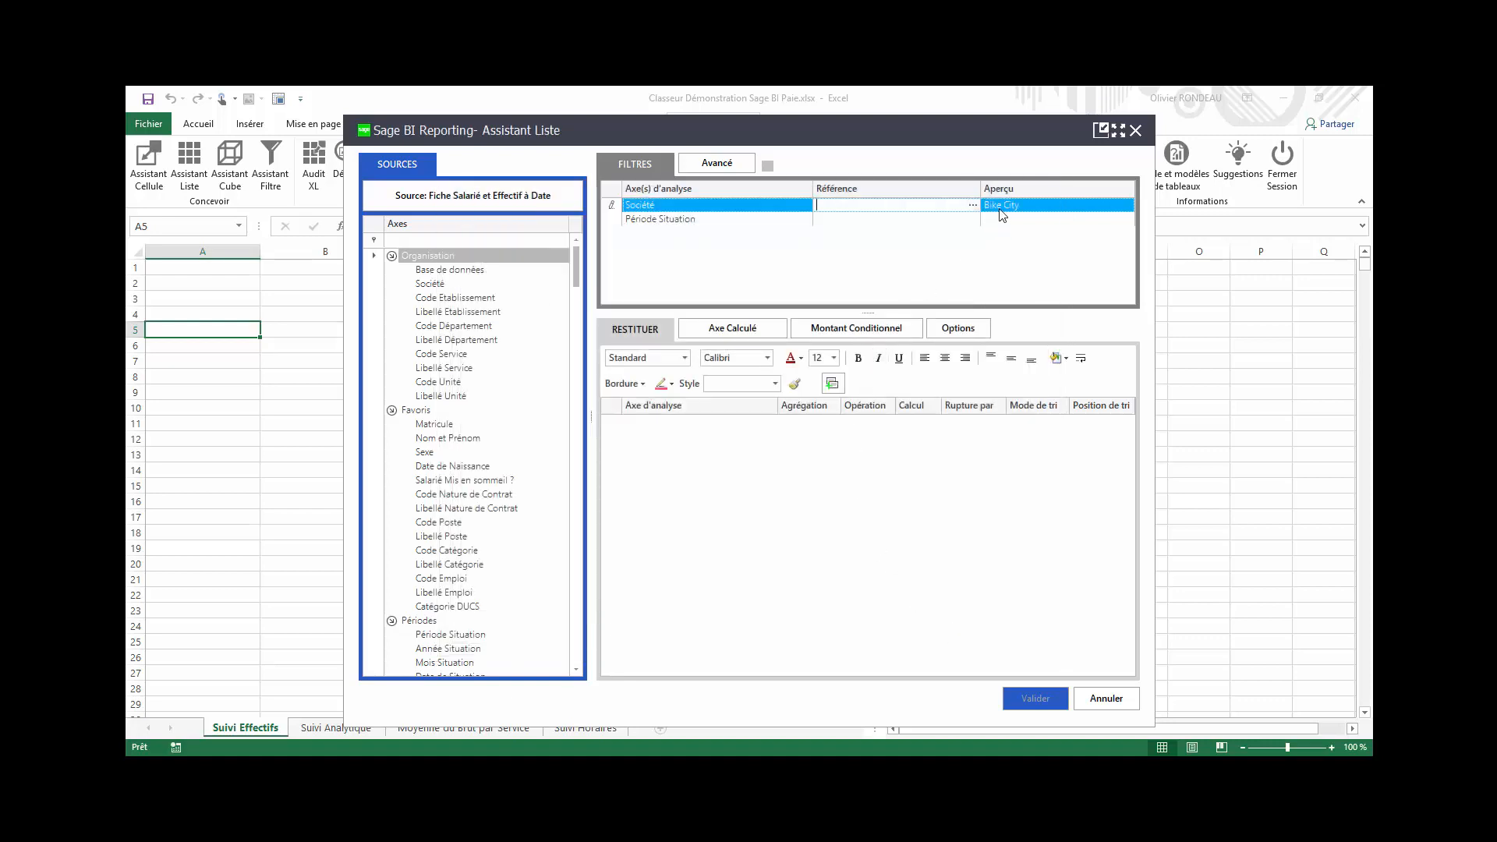
click(973, 221)
scroll(598, 452, down, 5)
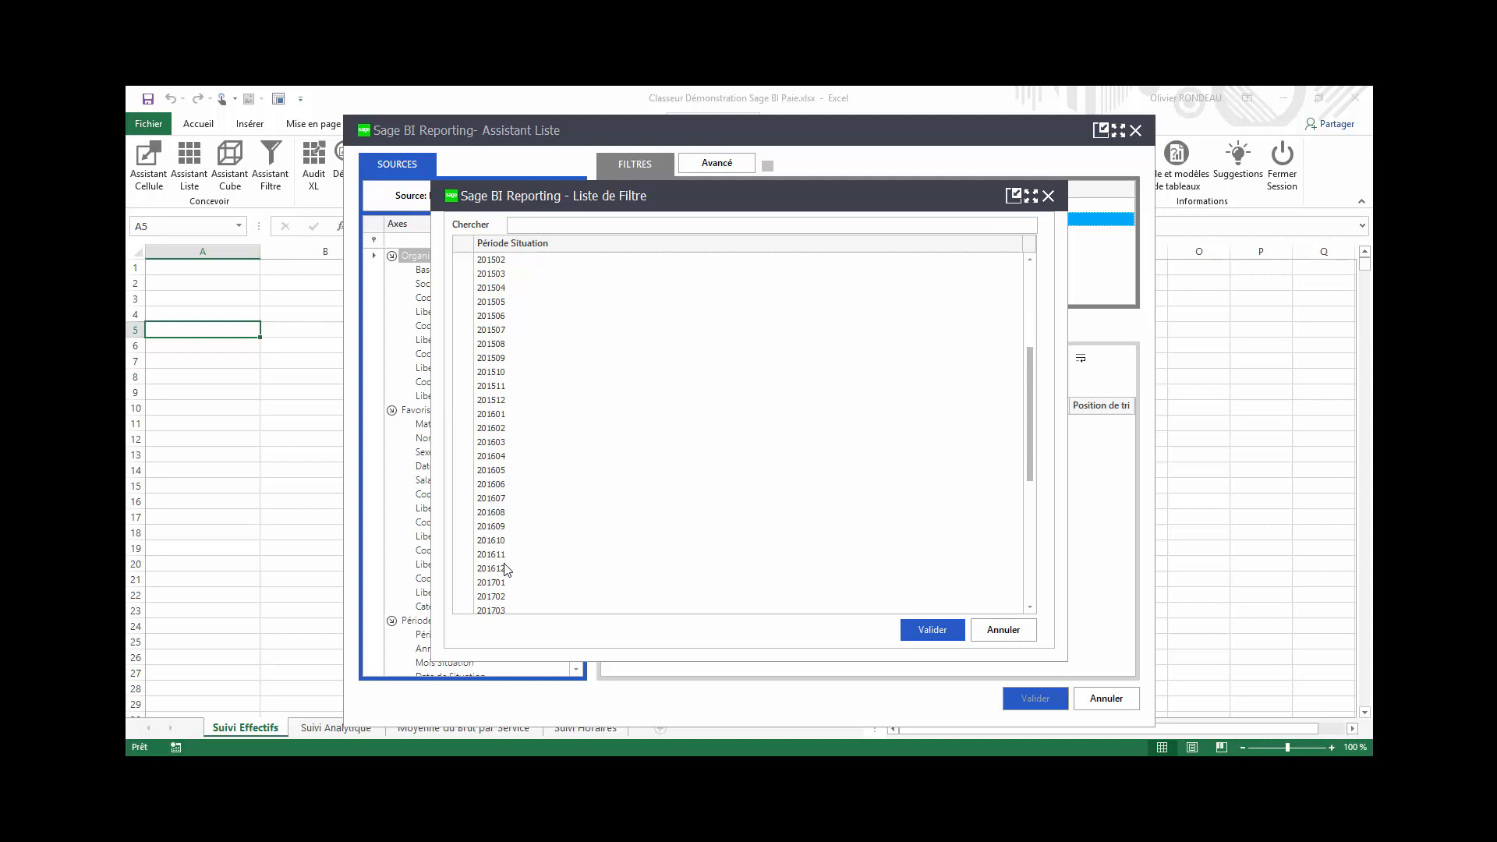
click(514, 571)
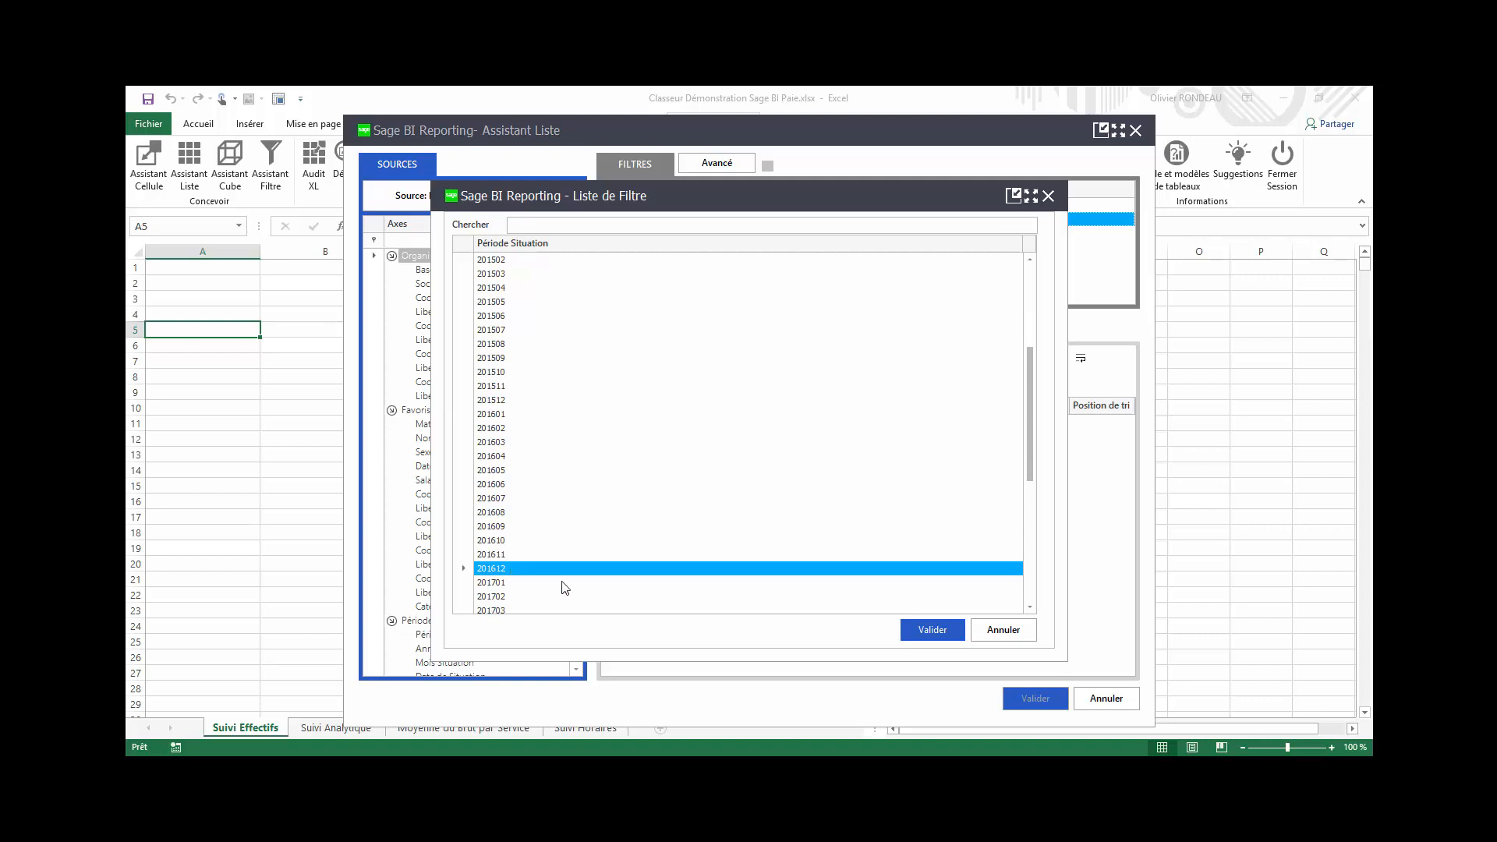
click(932, 630)
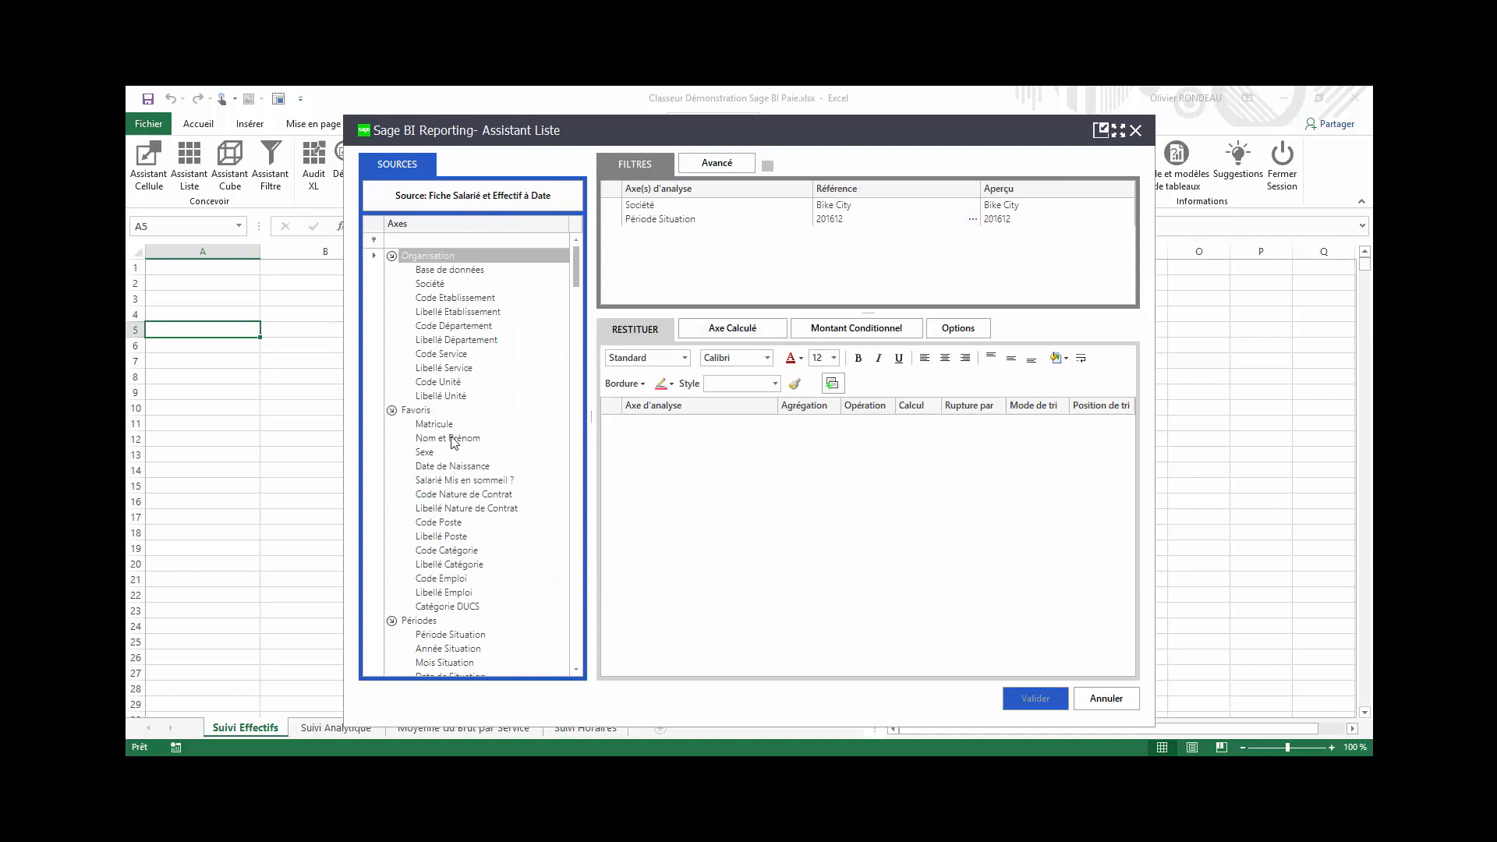
Add Libellé Département and Libellé Service to the list's output columns.
click(439, 346)
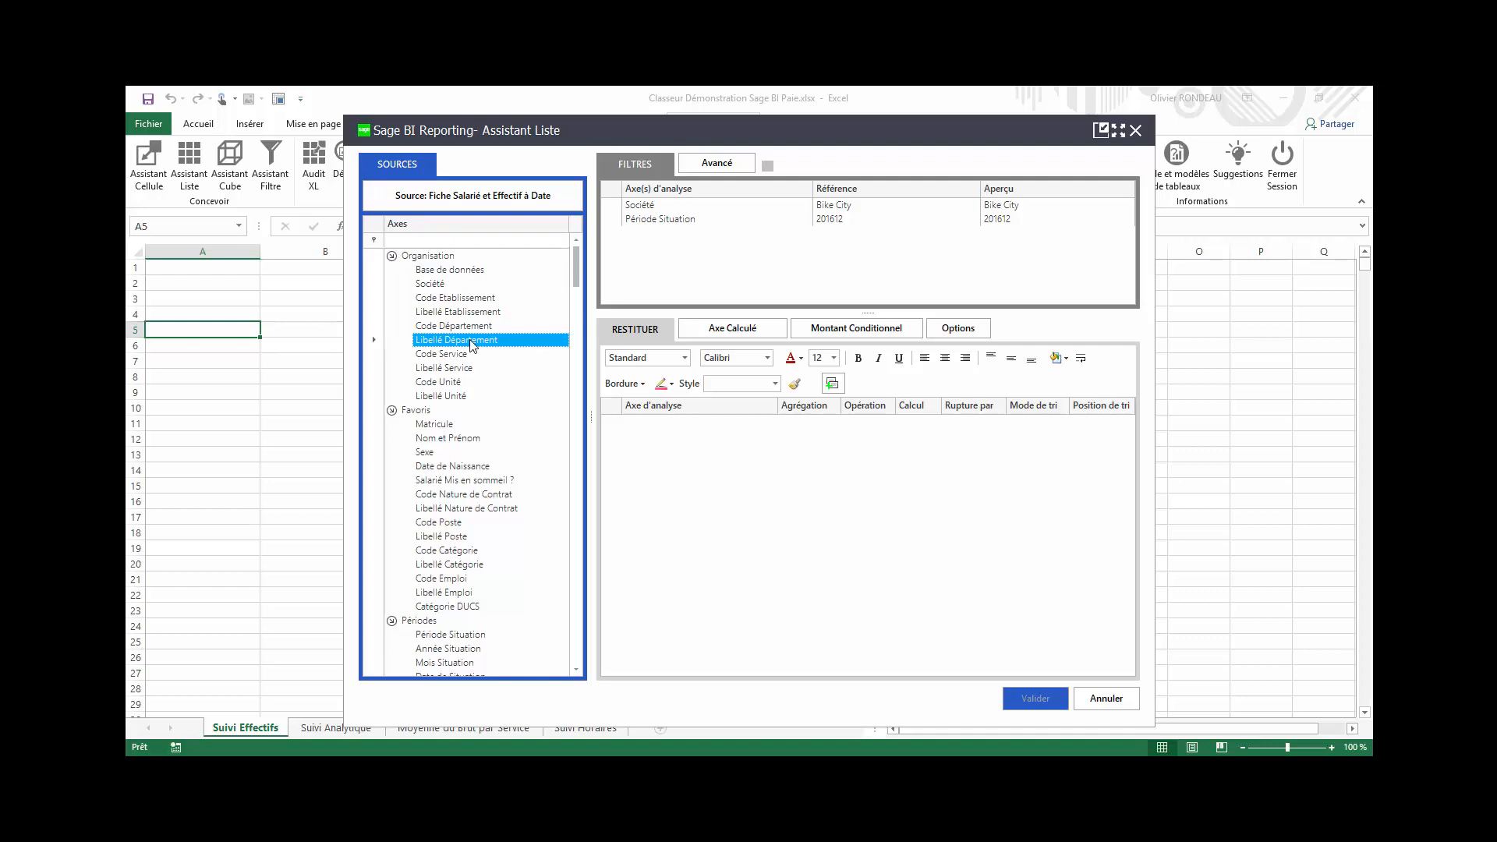
double_click(474, 345)
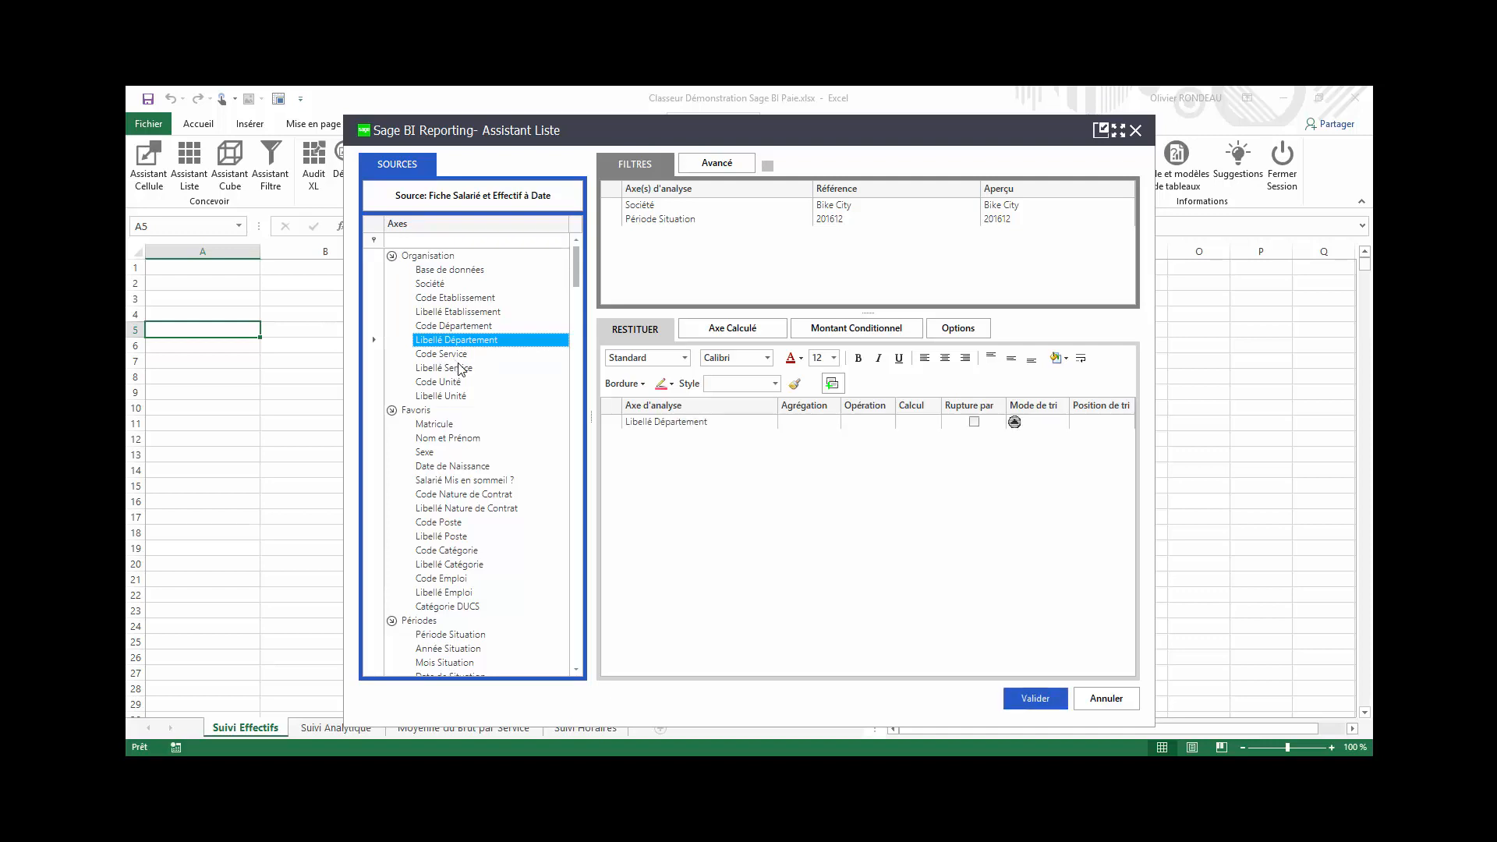
click(462, 368)
double_click(461, 368)
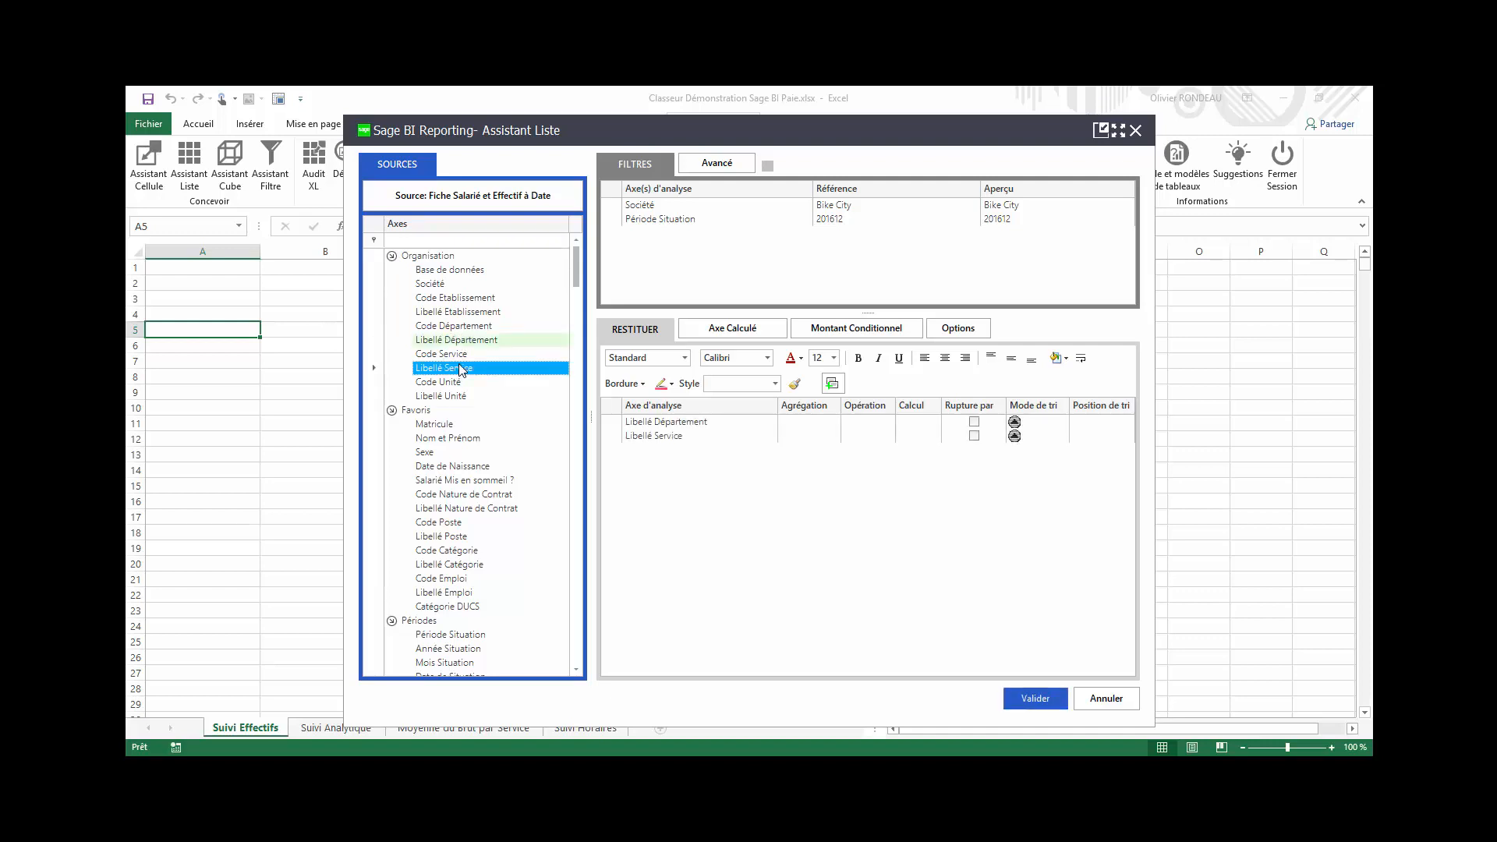
Add Présents from Effectif Contrat as an output column, then generate the list in the sheet and check its total cell.
scroll(460, 370, down, 3)
scroll(456, 375, down, 3)
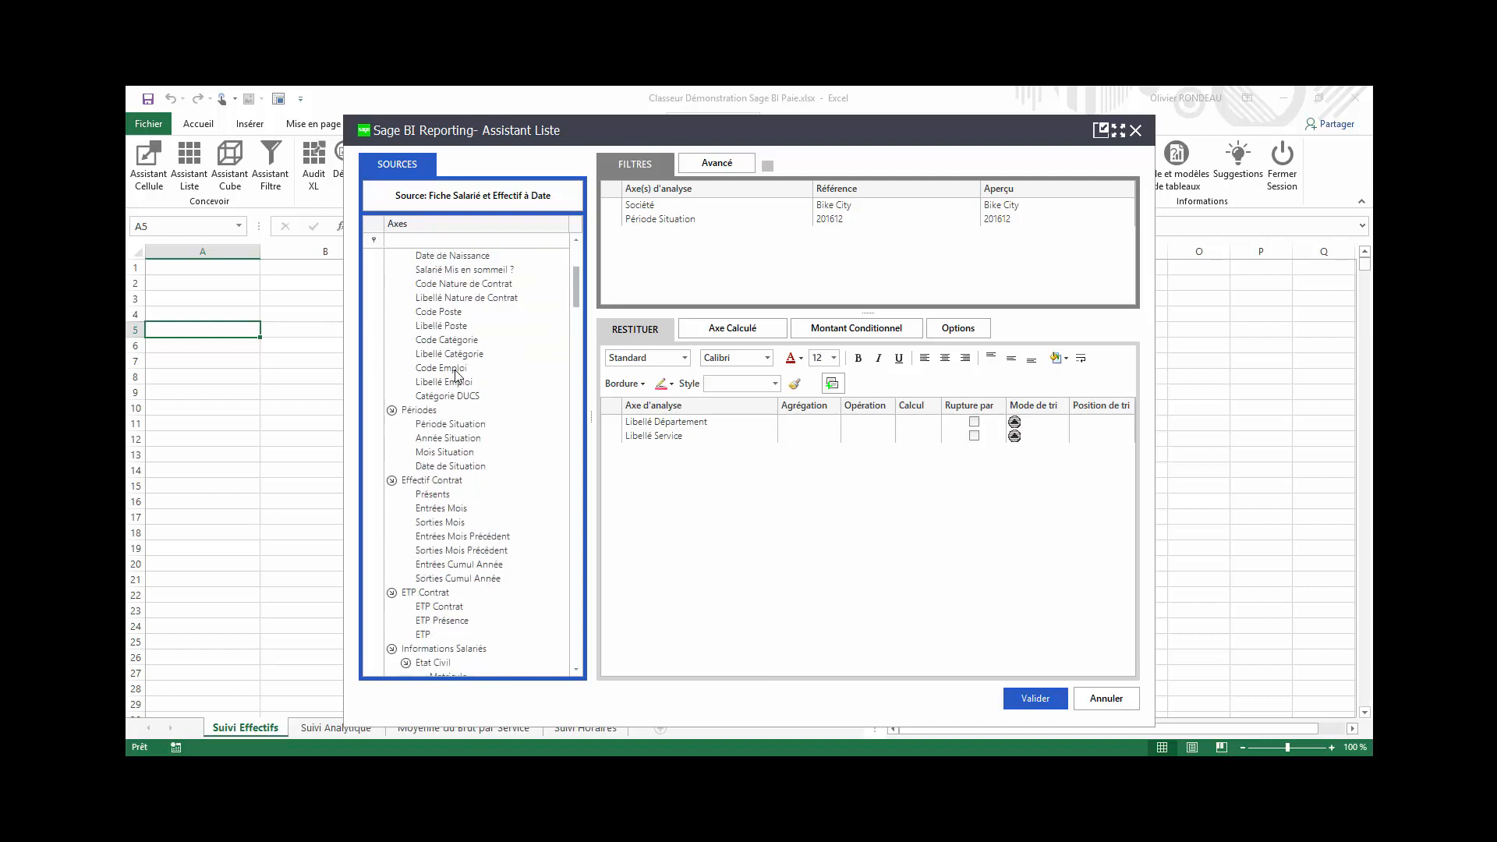
drag(456, 453, 699, 501)
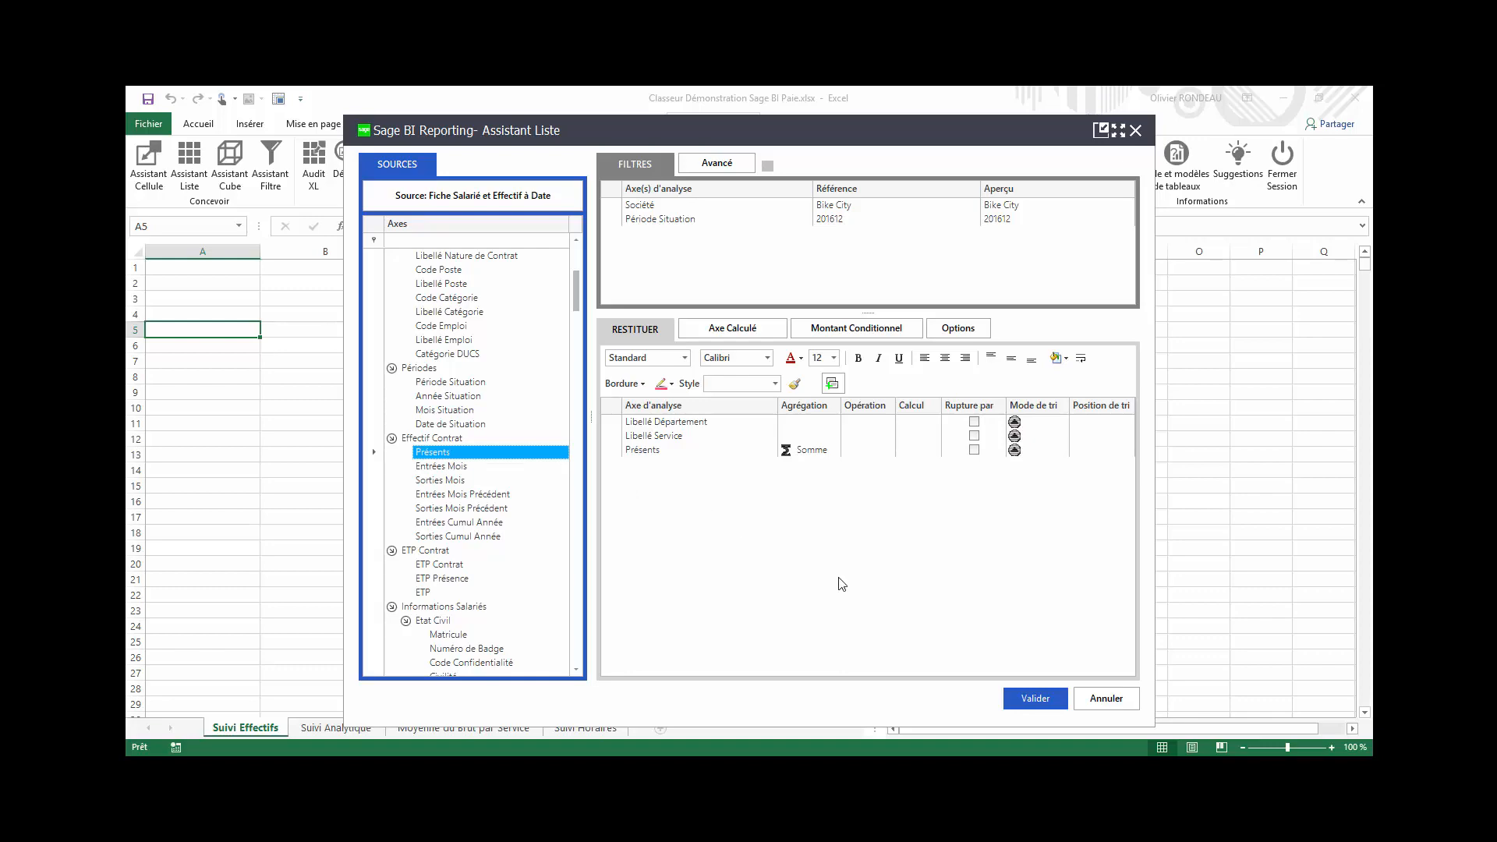
click(1035, 696)
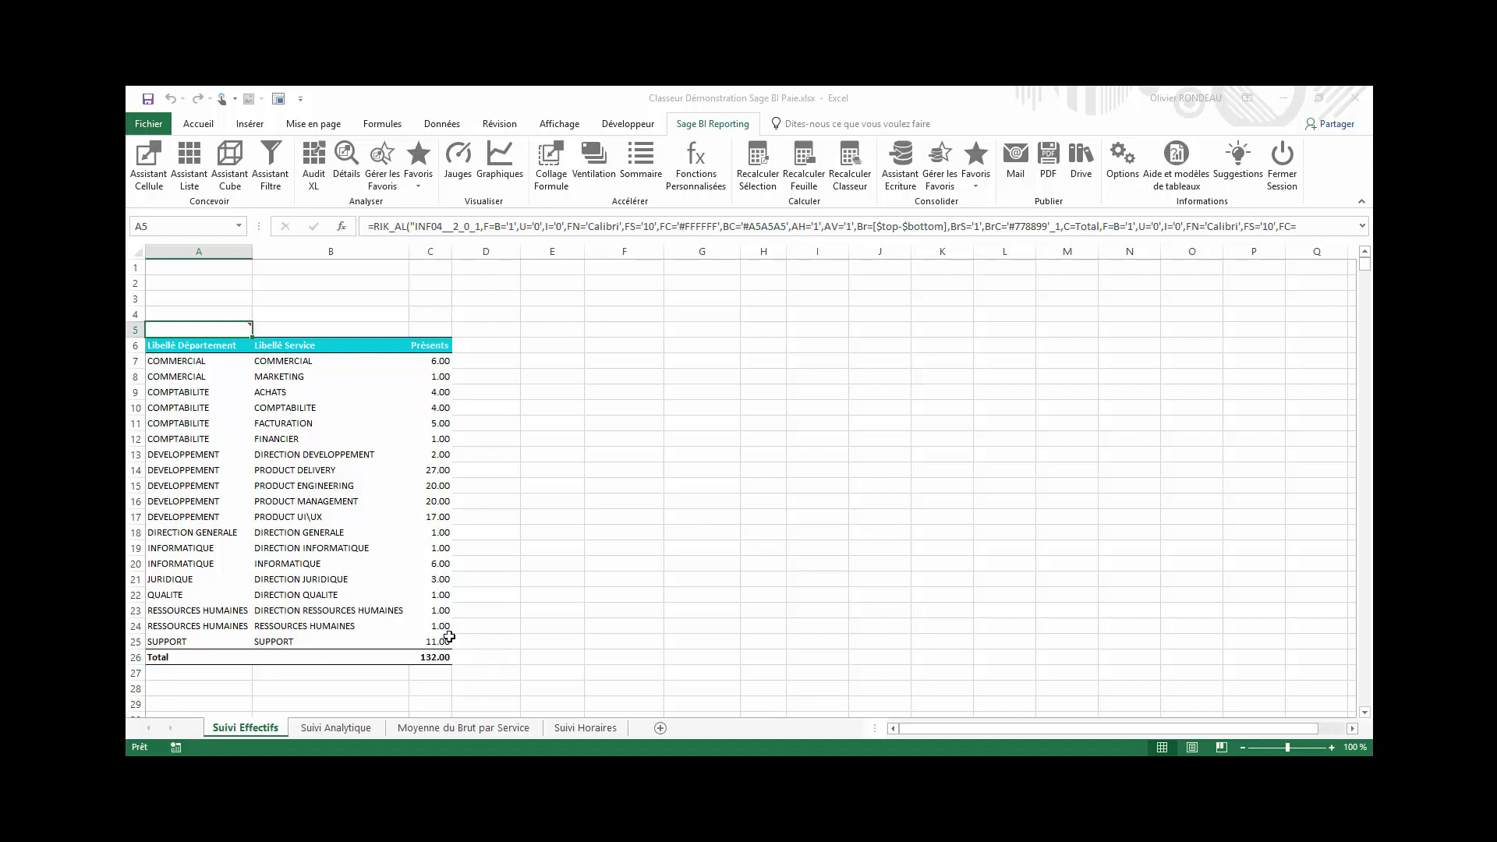
click(435, 659)
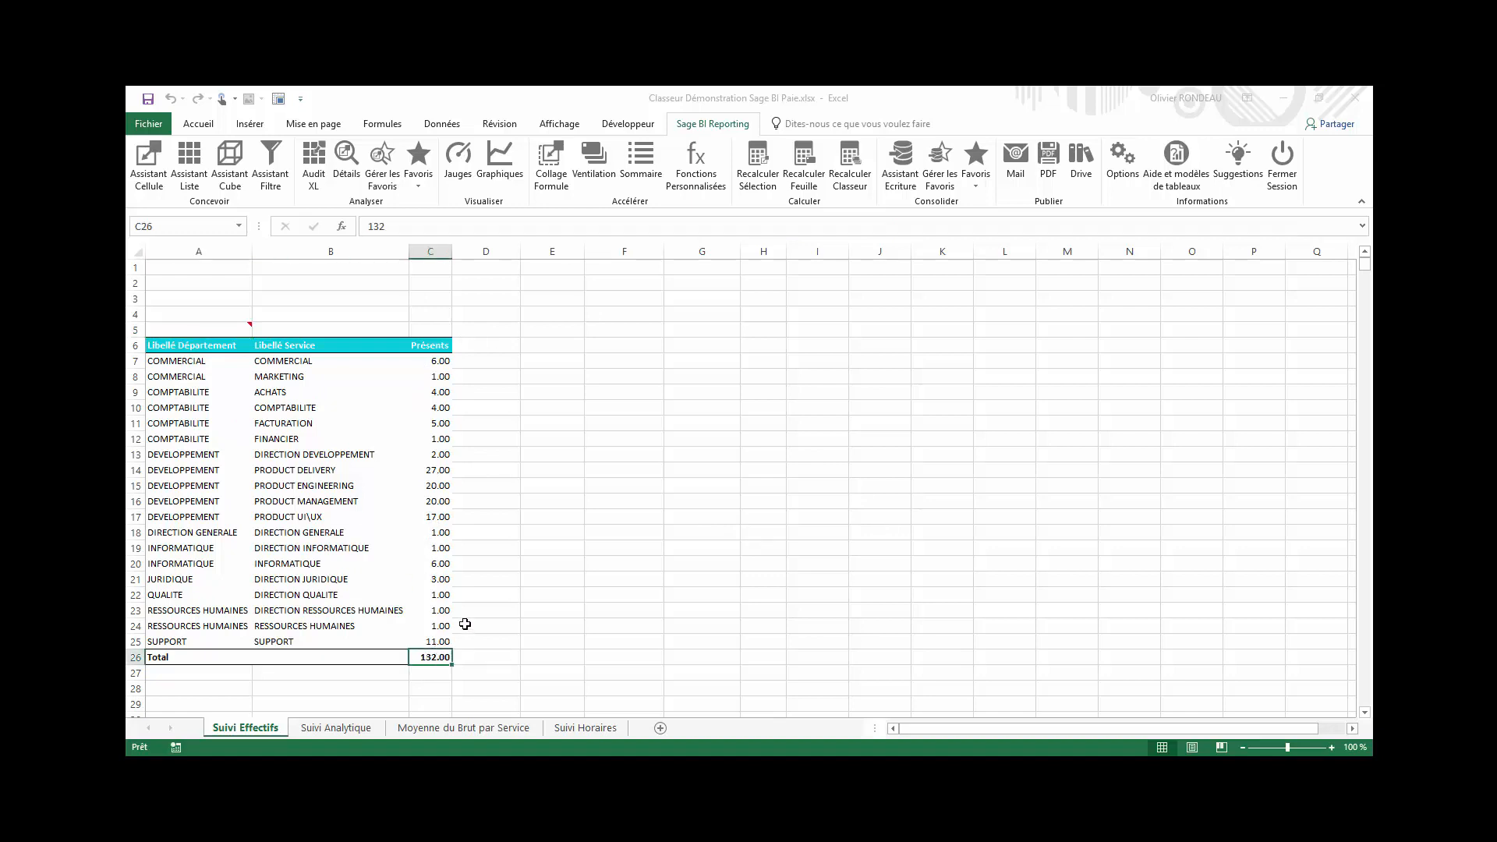
Examine the list formula stored in cell A5 above the headcount table.
click(228, 325)
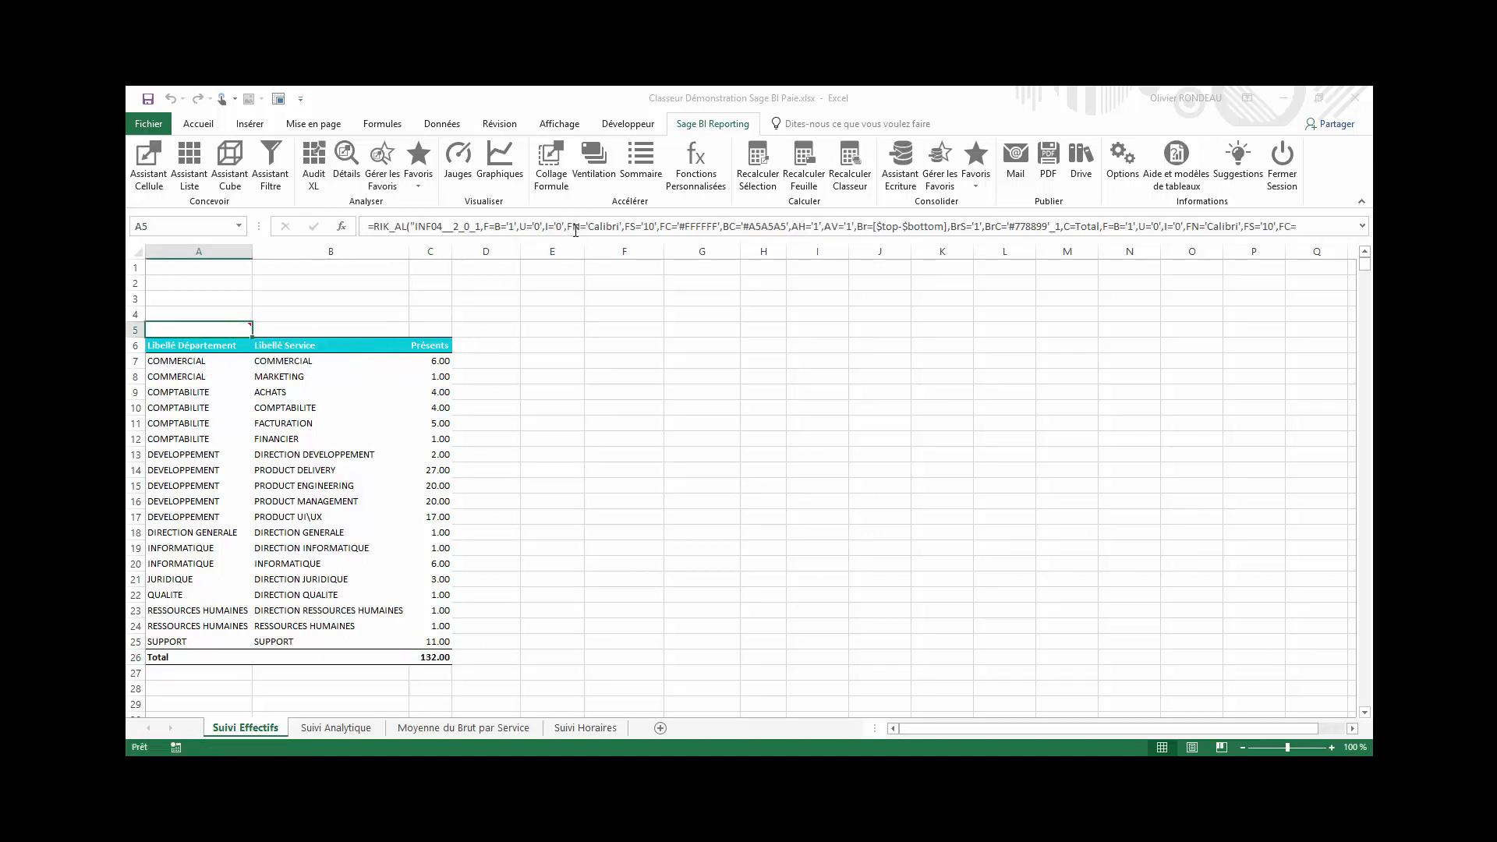
mouse_move(575, 236)
mouse_down()
mouse_move(604, 341)
mouse_move(598, 294)
mouse_move(555, 244)
mouse_up()
Enter the label Société in cell A1 with the wildcard * in B1.
click(342, 271)
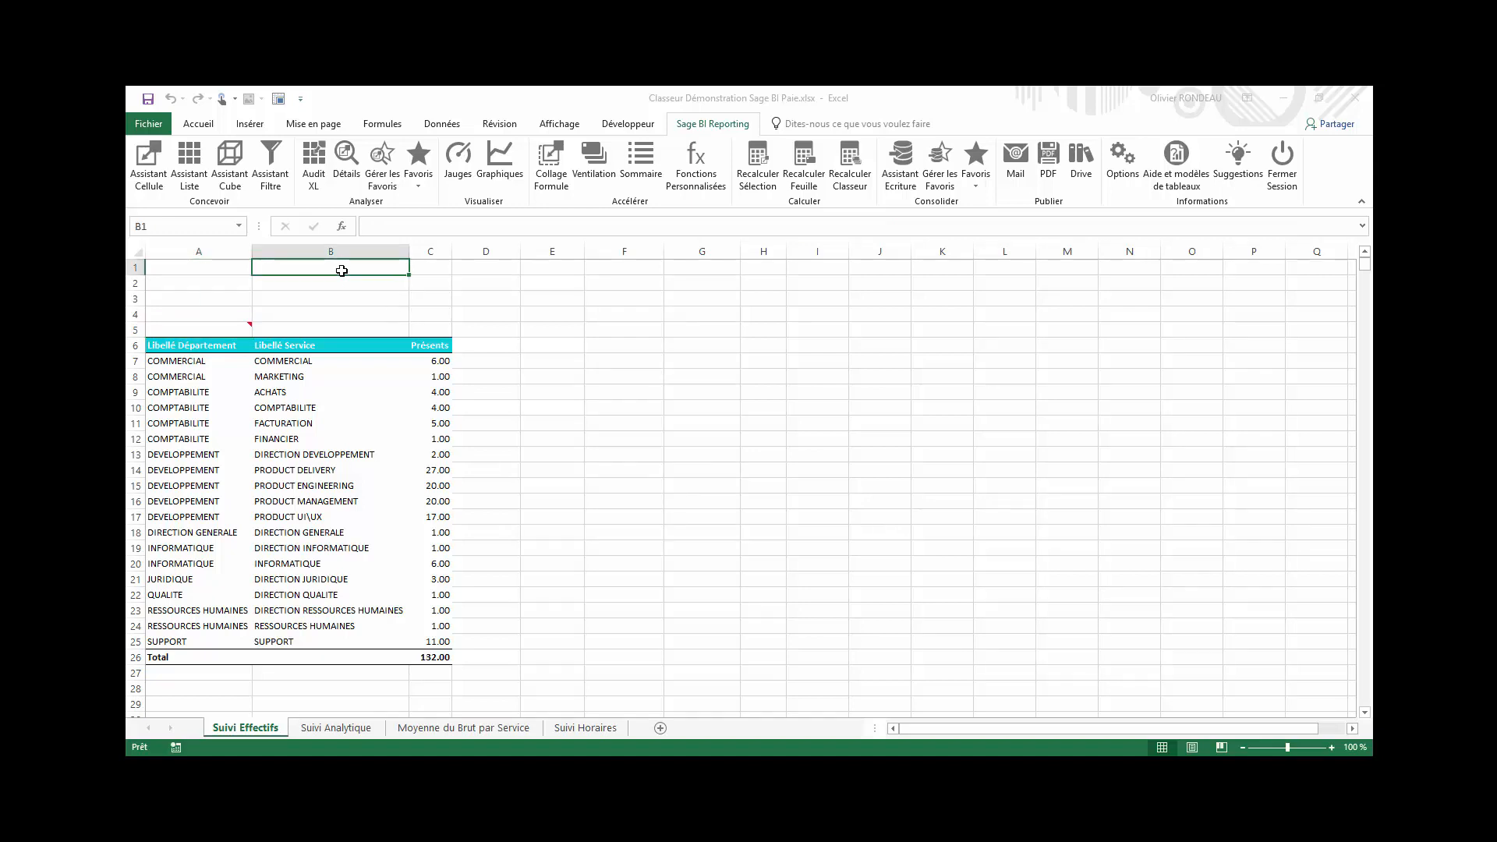
key(Left)
text(Soc)
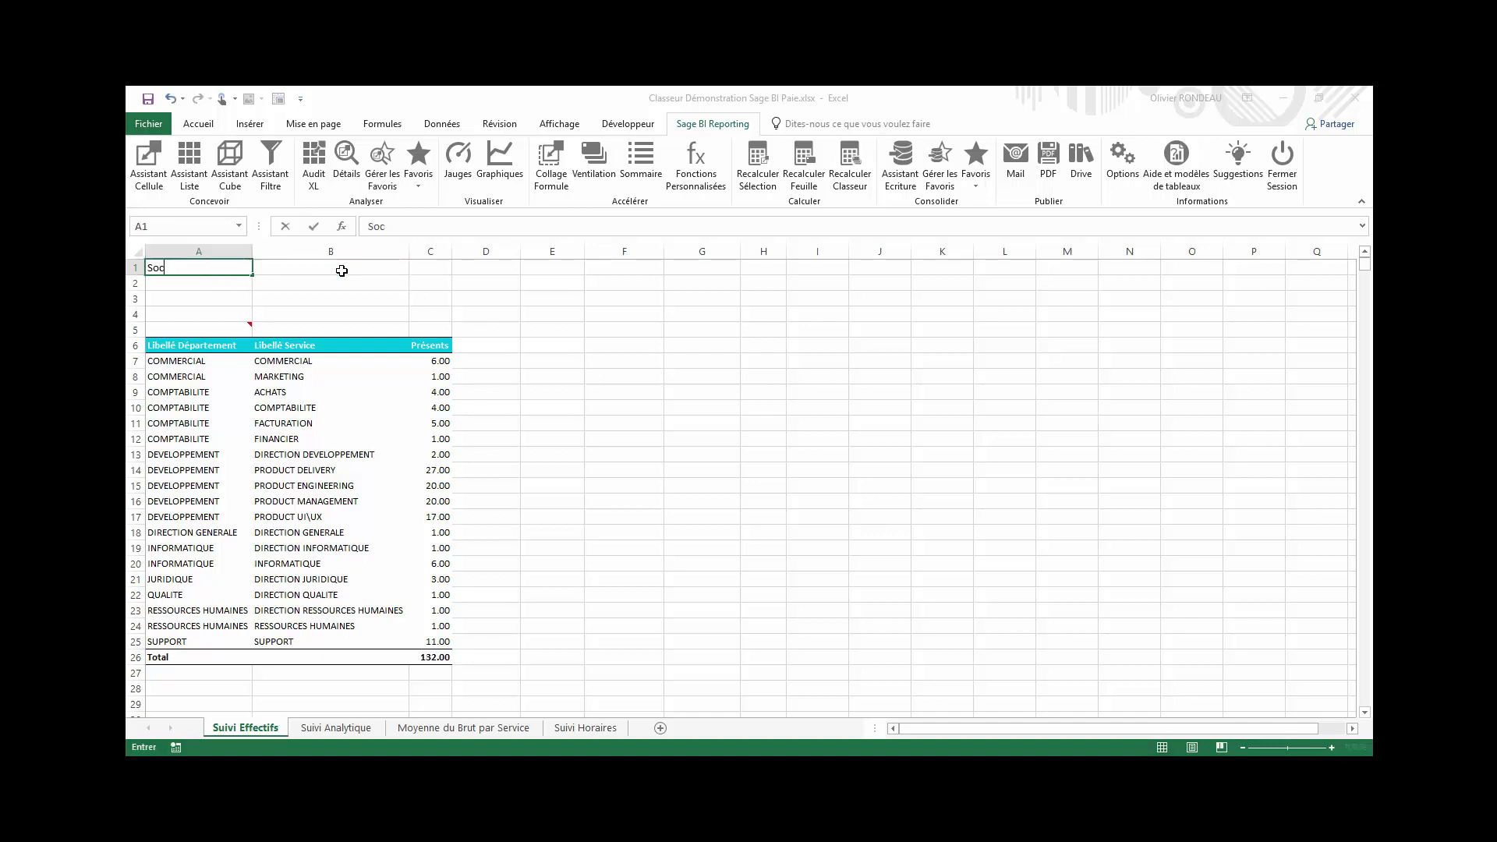
text(iété)
key(Tab)
text(*)
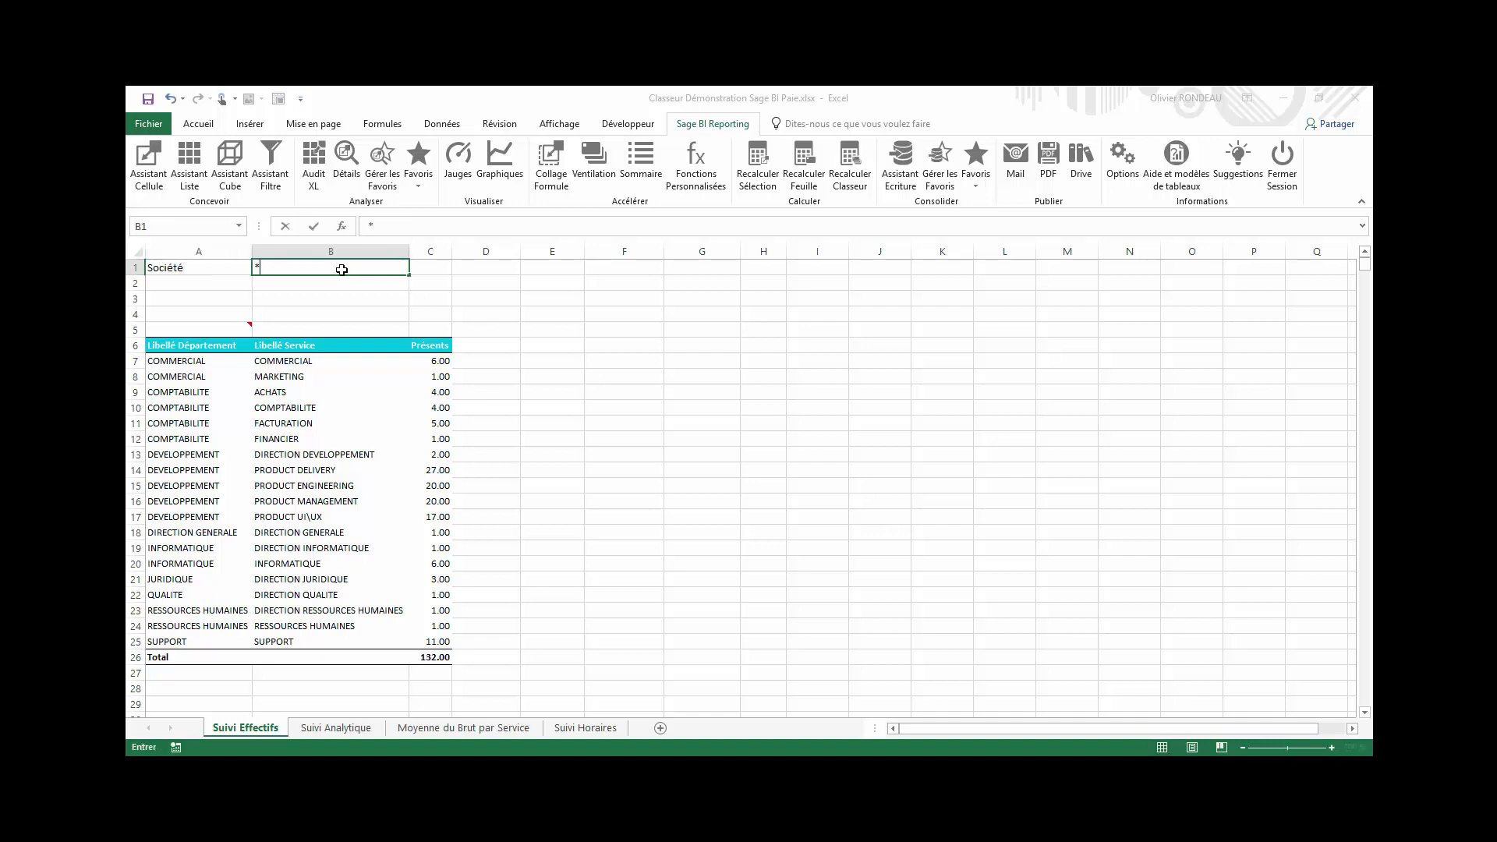
key(Return)
Enter the label Période in cell A2 with the value 201612 in B2.
text(Période)
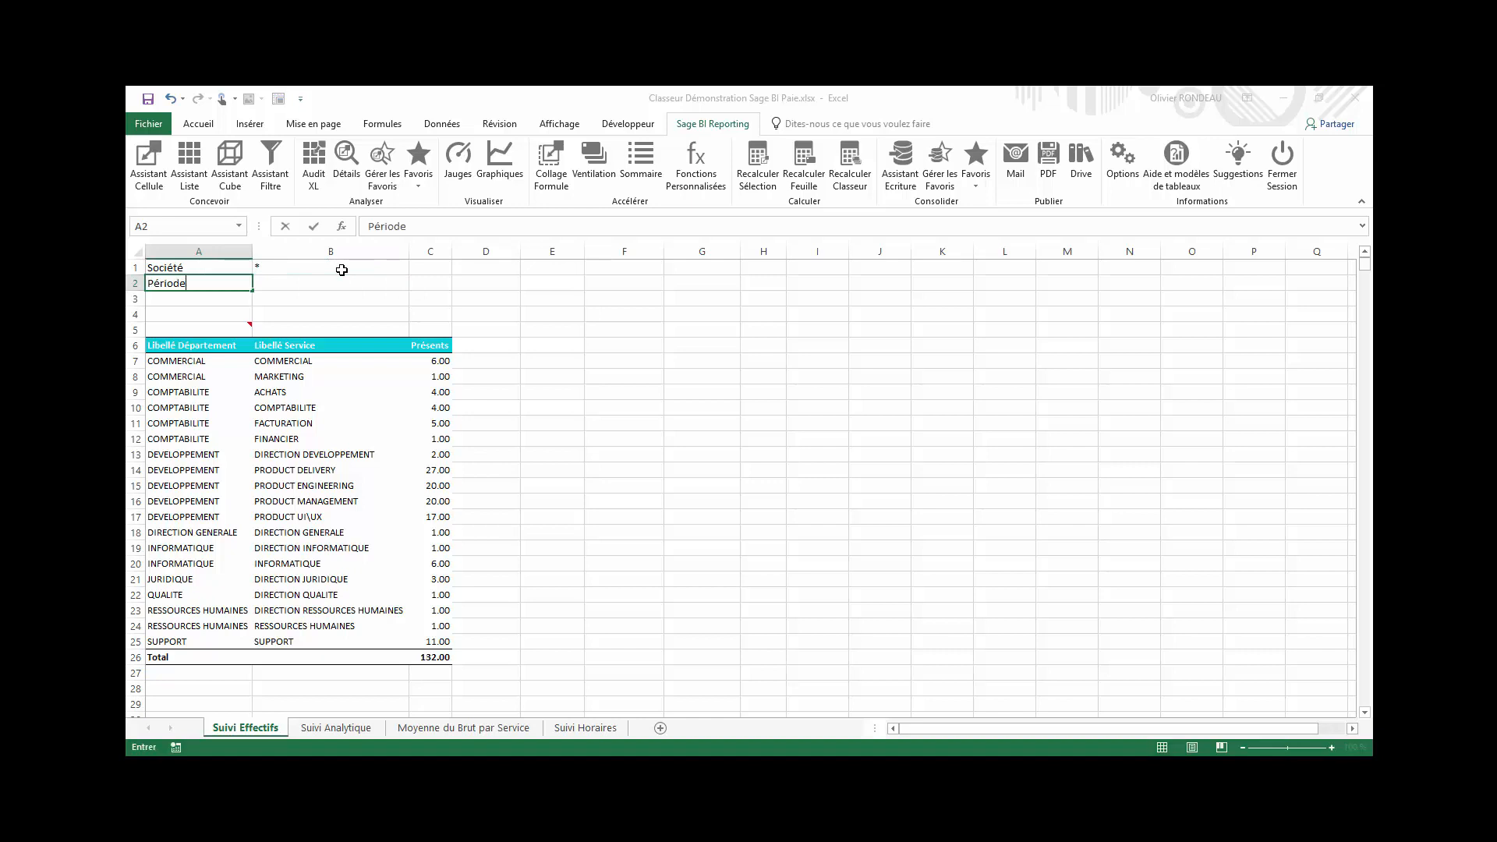
key(Tab)
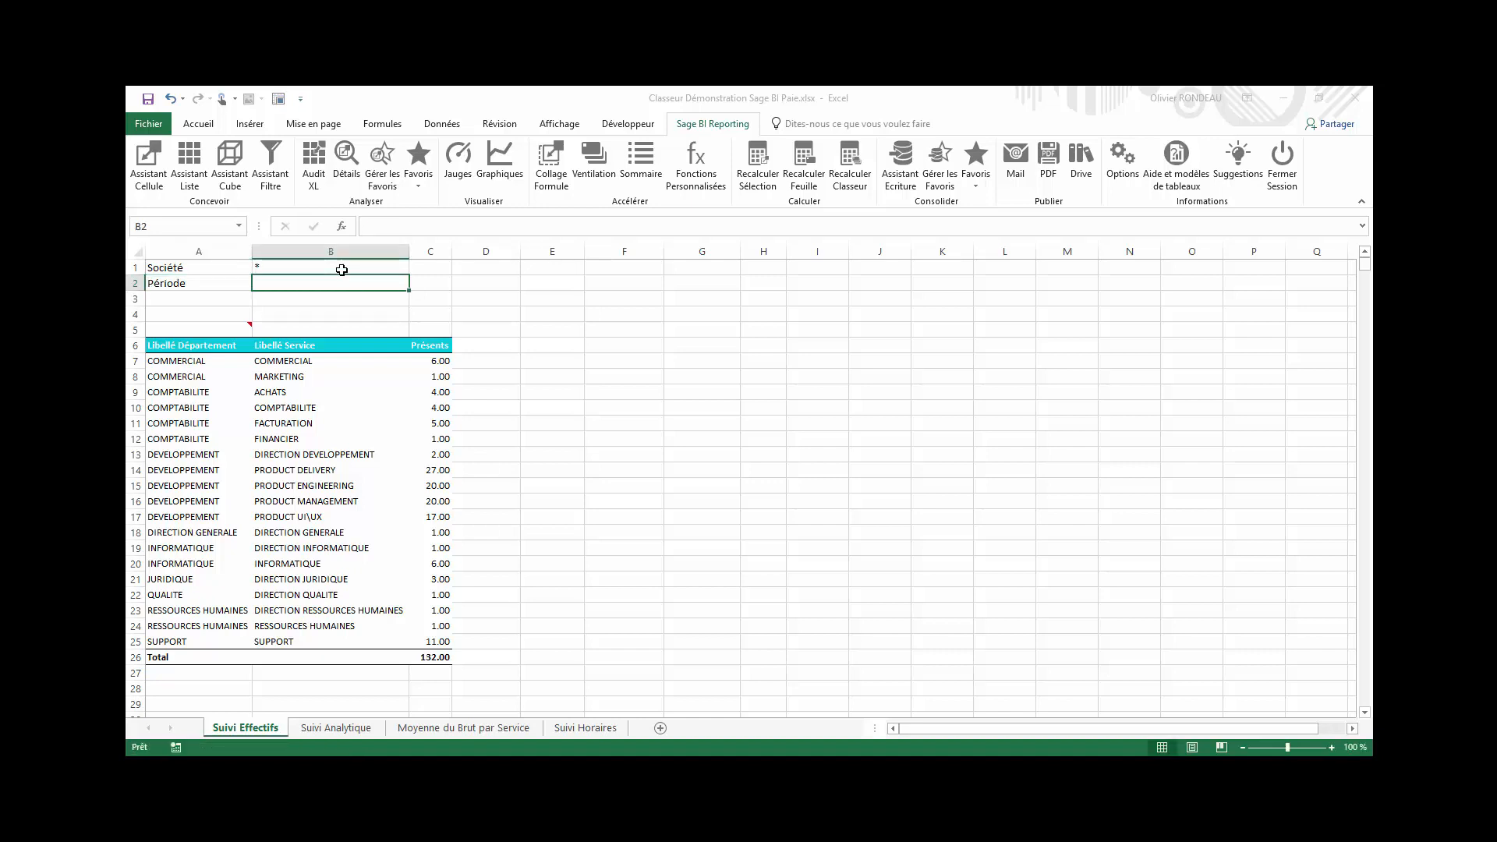
text(2016)
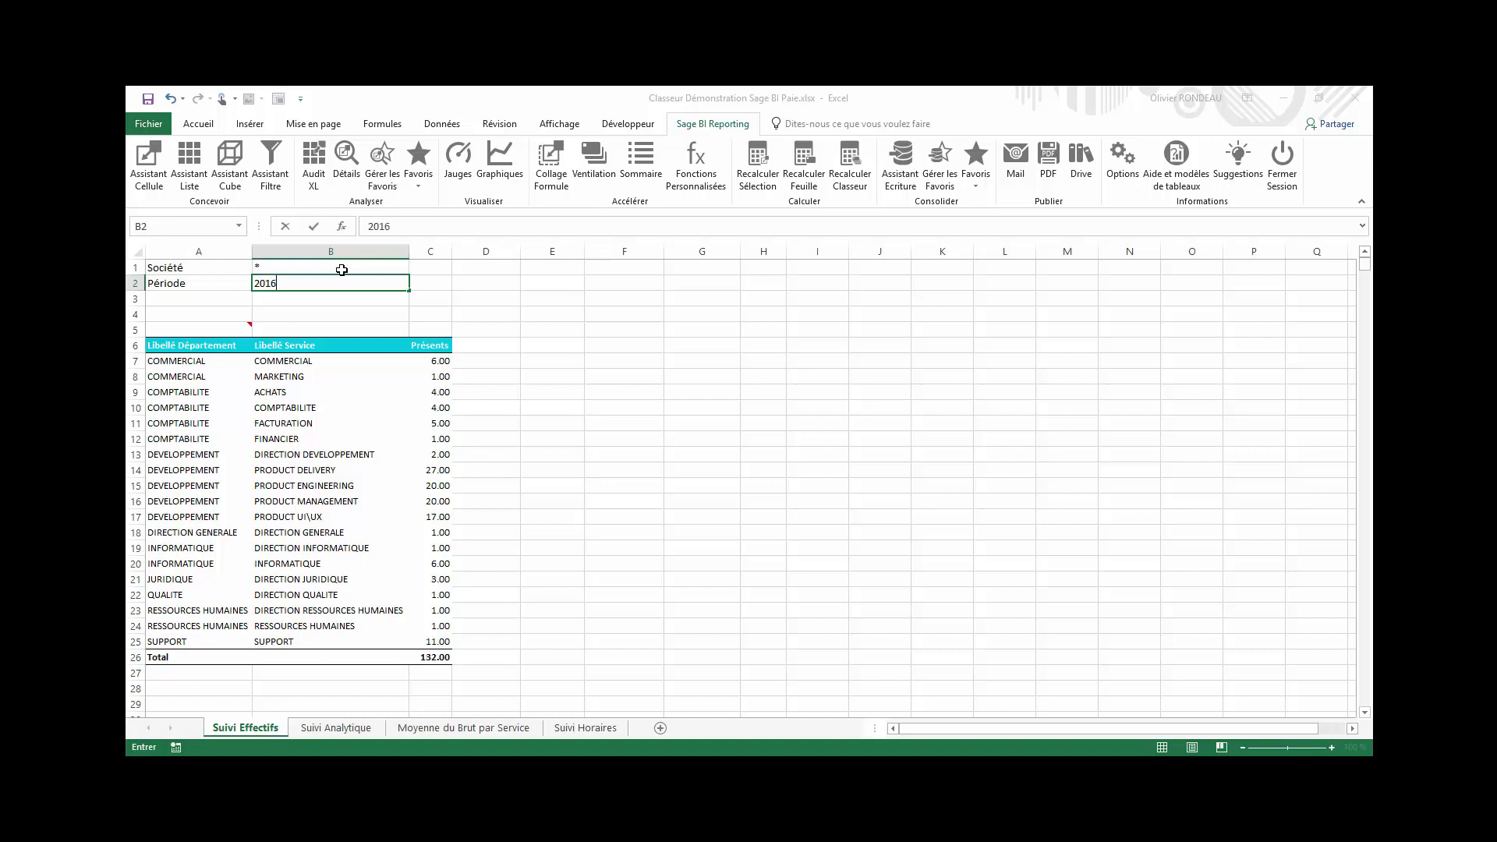
text(12)
key(Return)
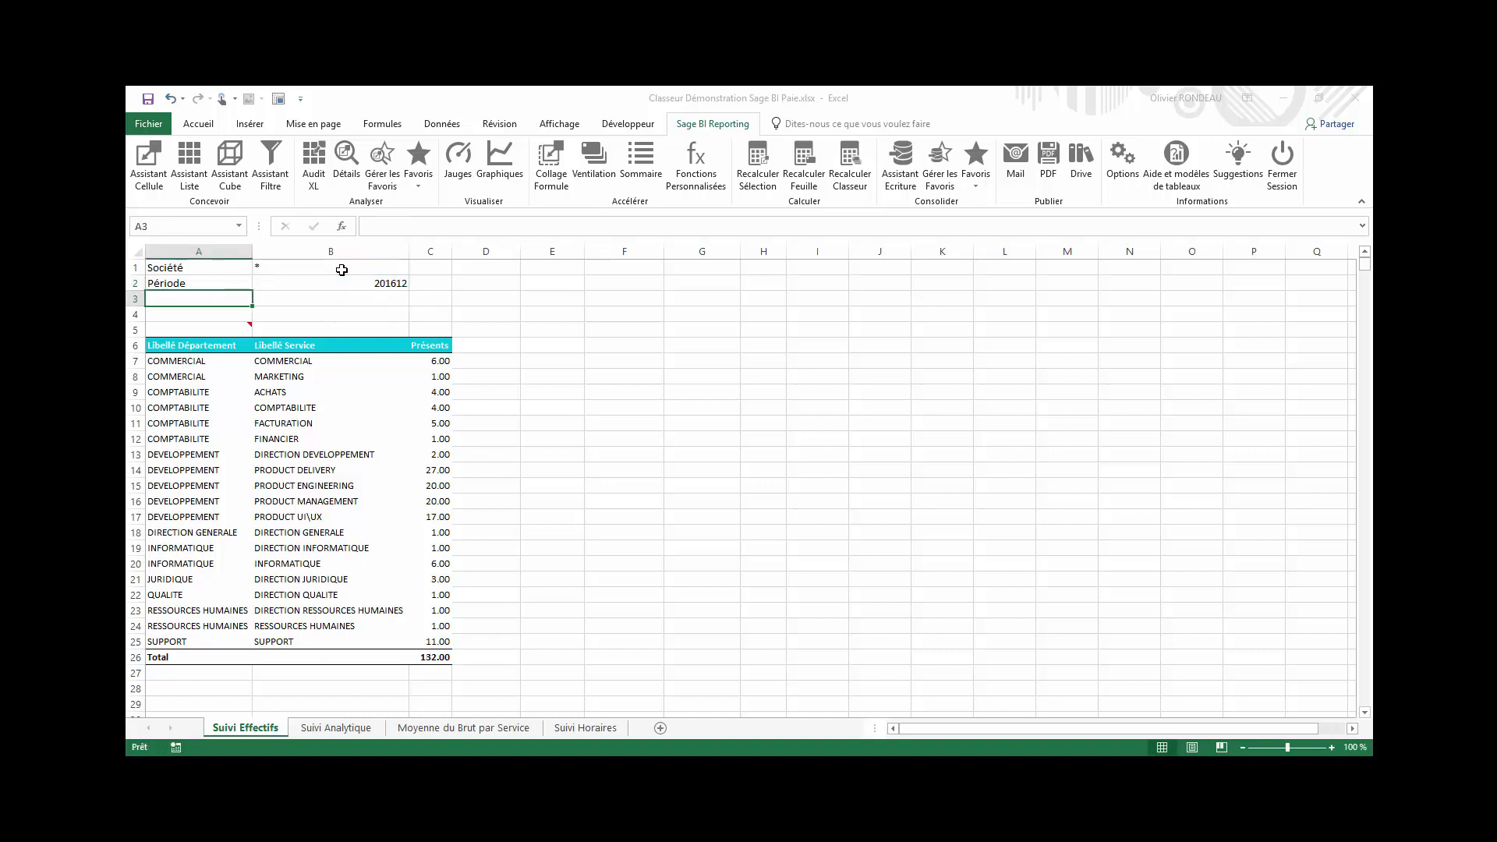
Enter the label Catégorie in cell A3 with the wildcard * in B3.
text(Caté)
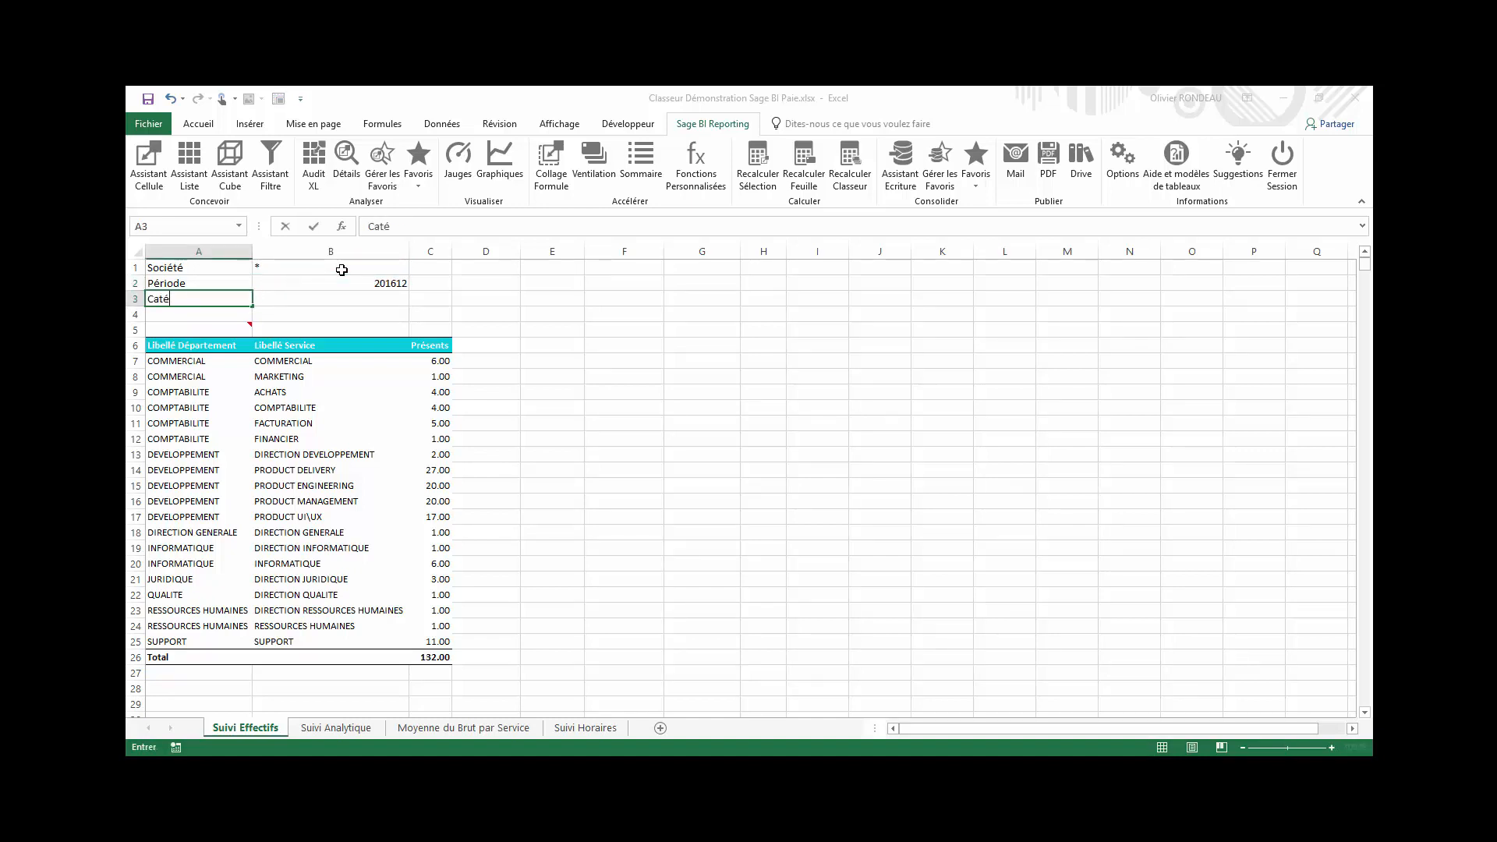
text(gorie)
key(Tab)
text(*)
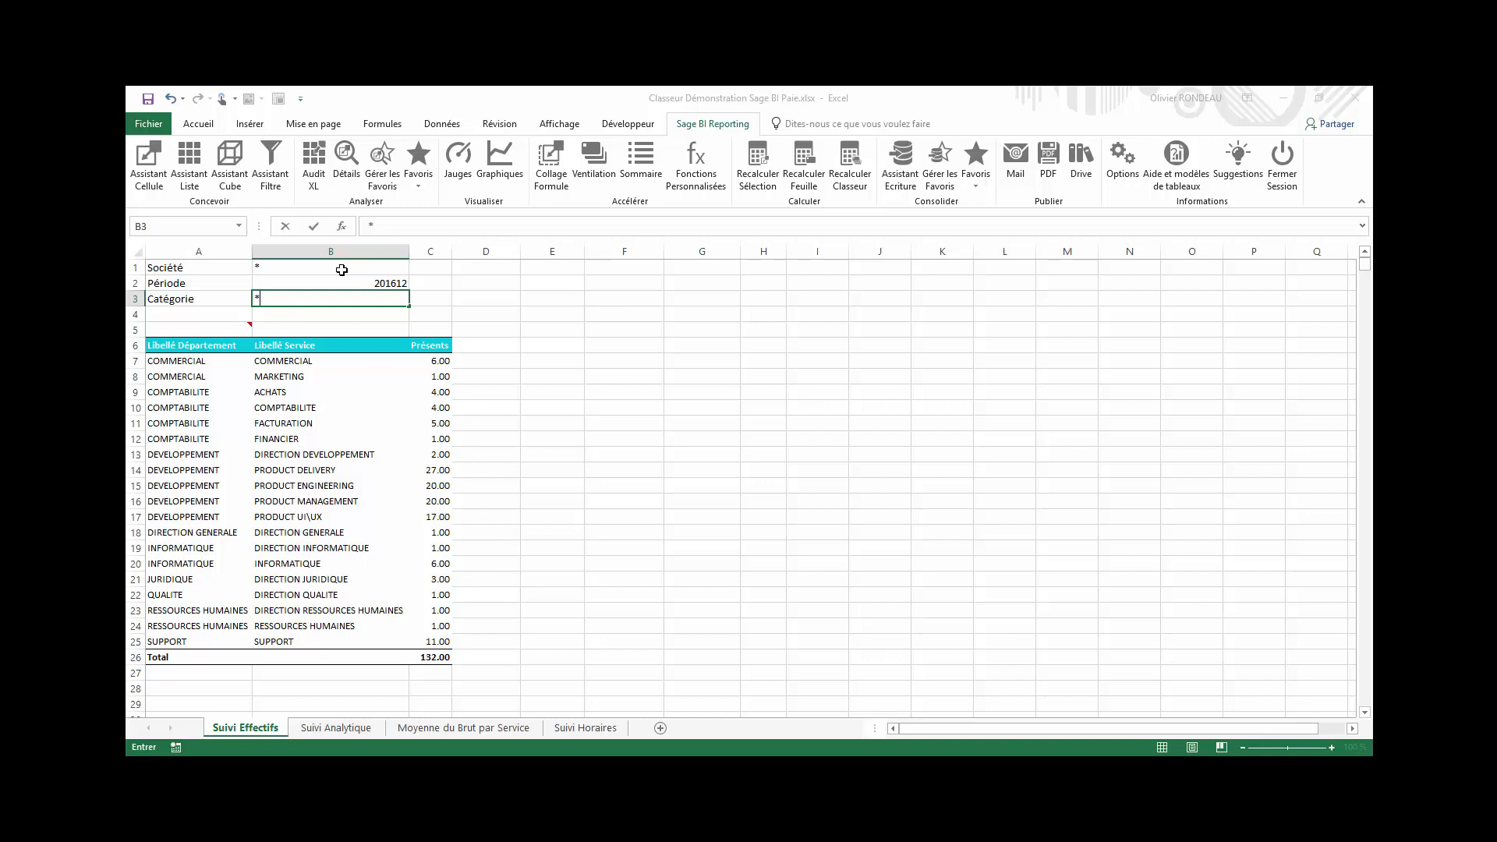
key(Return)
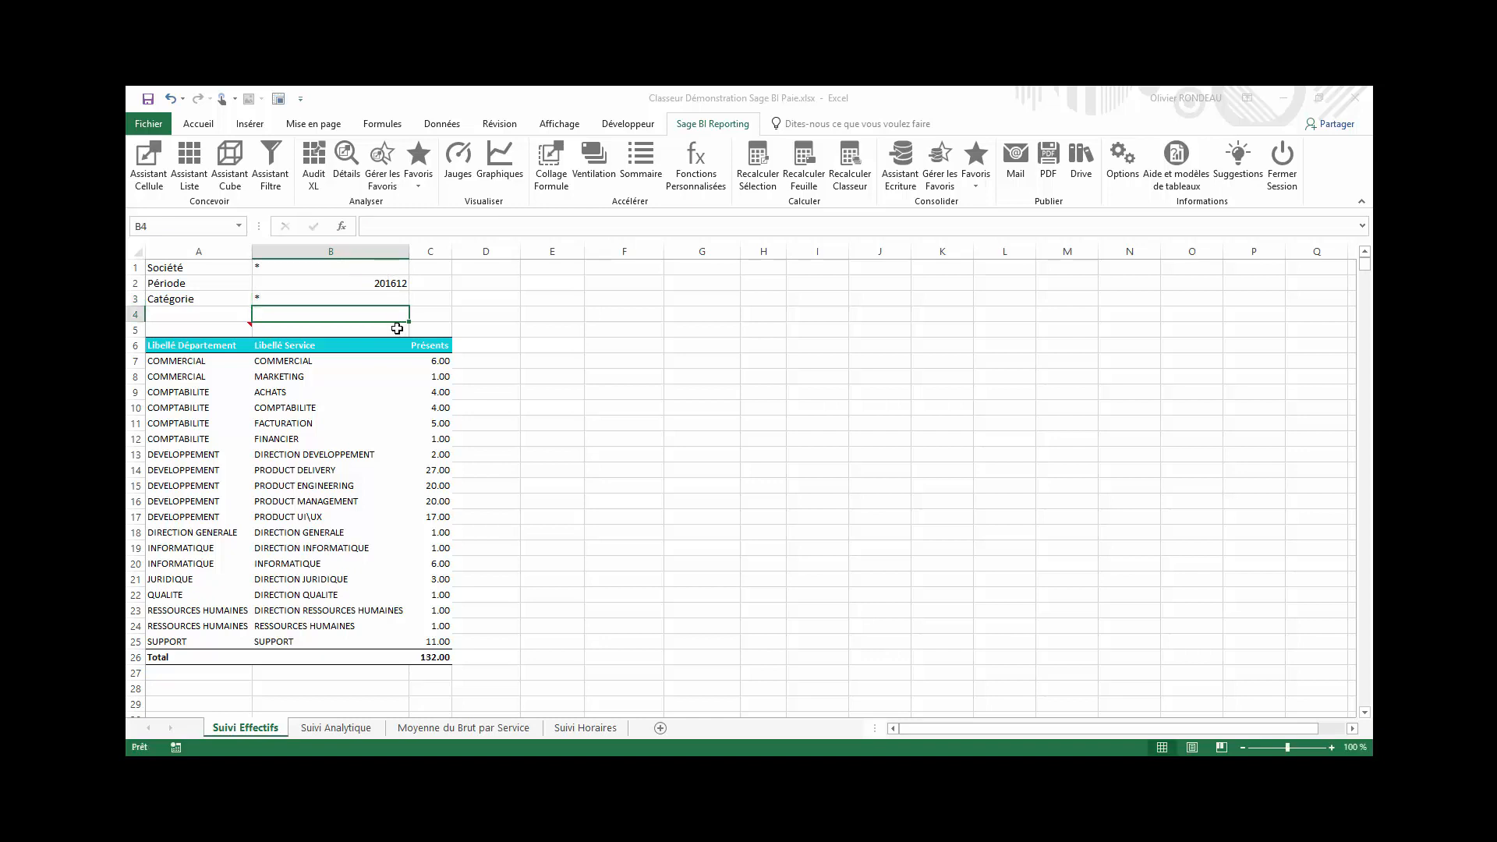
Reopen the list definition from cell A5 and link its Société filter to B1 and its Période Situation filter to B2.
click(219, 331)
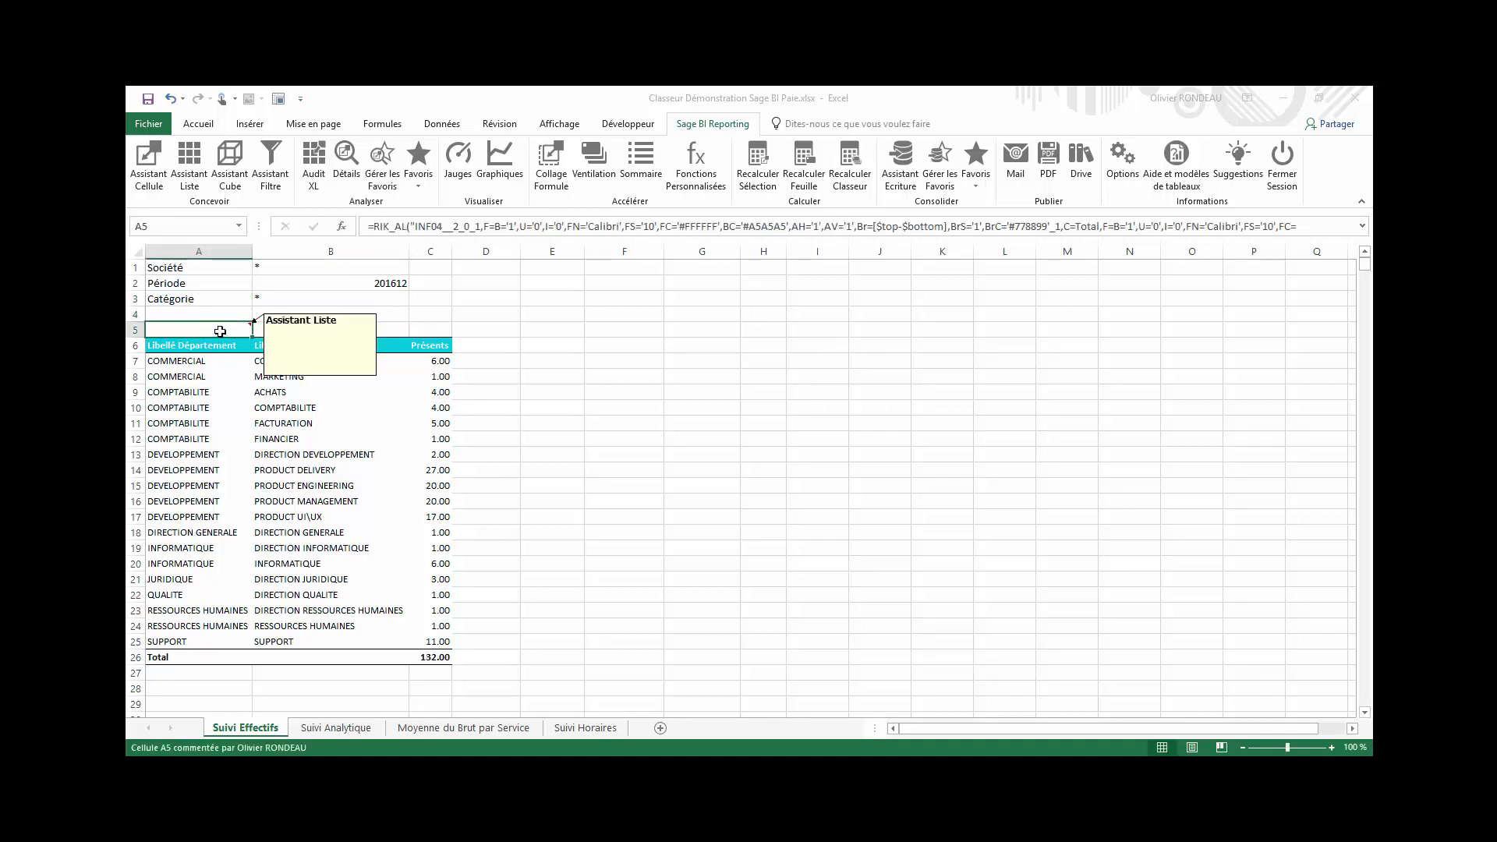
double_click(178, 327)
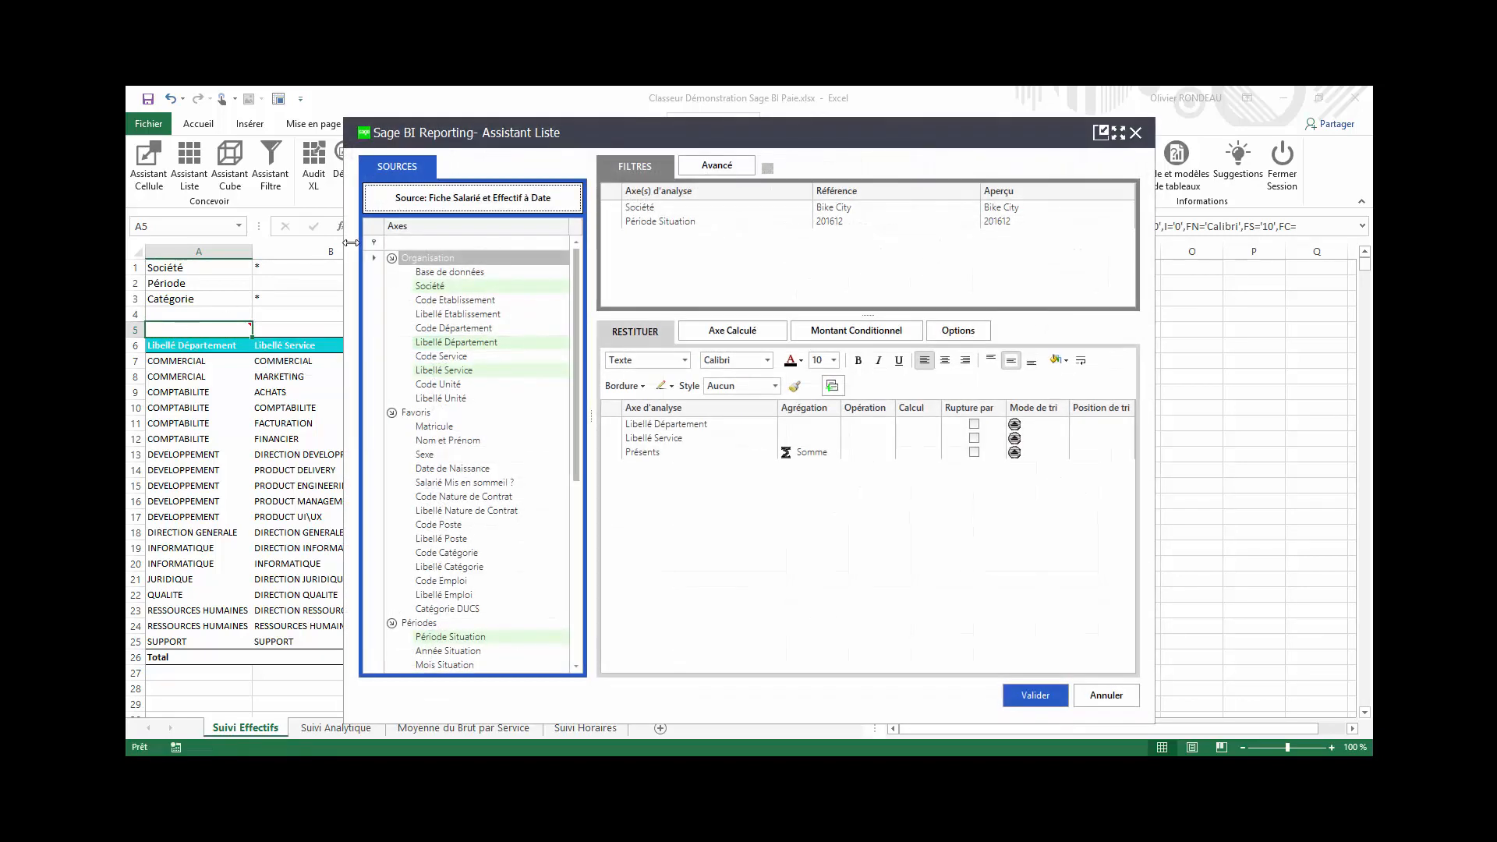
drag(447, 135, 522, 269)
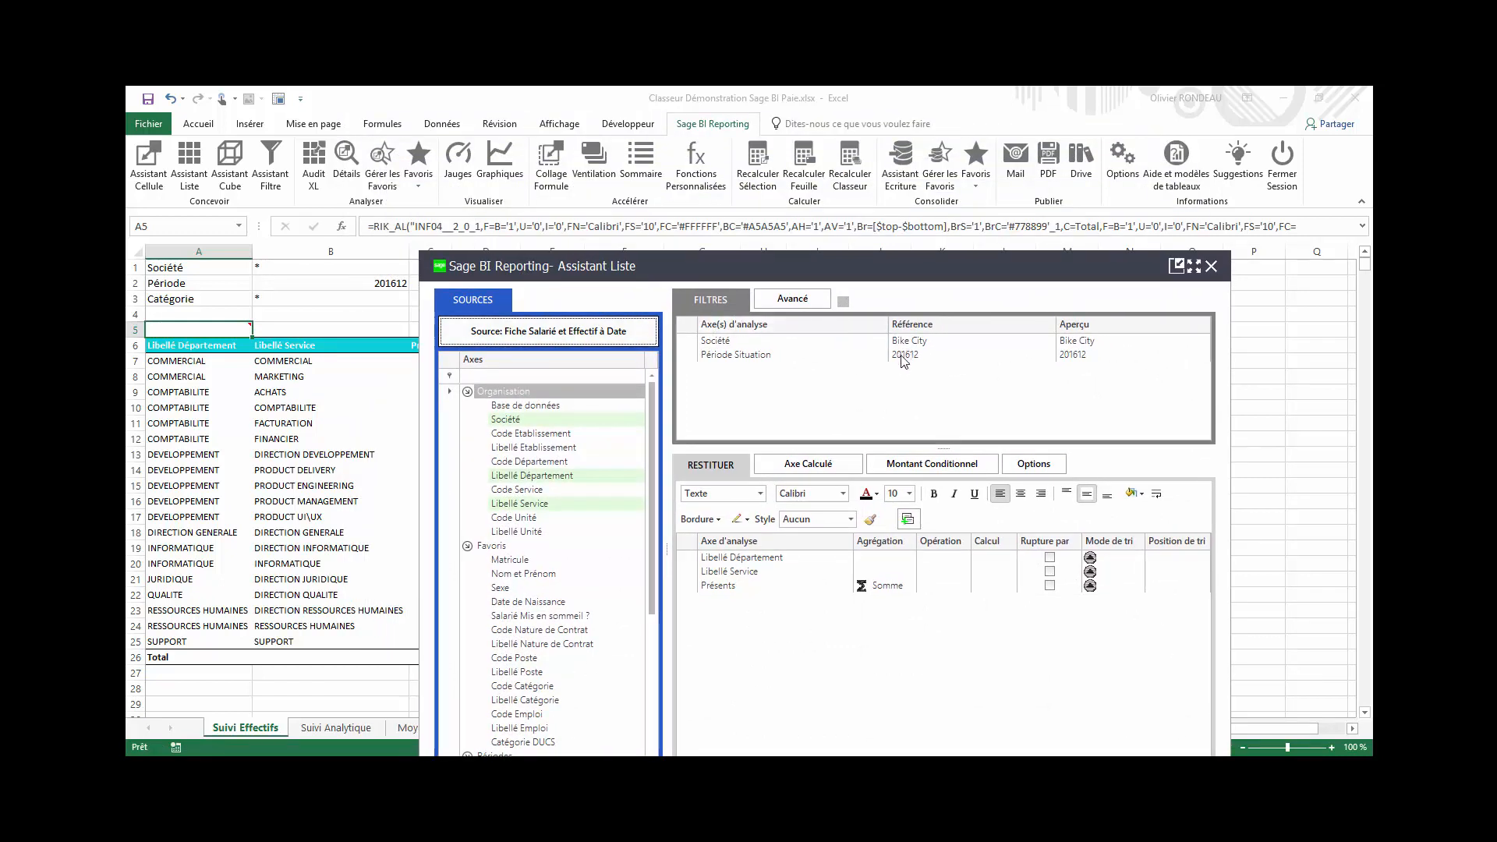
click(760, 343)
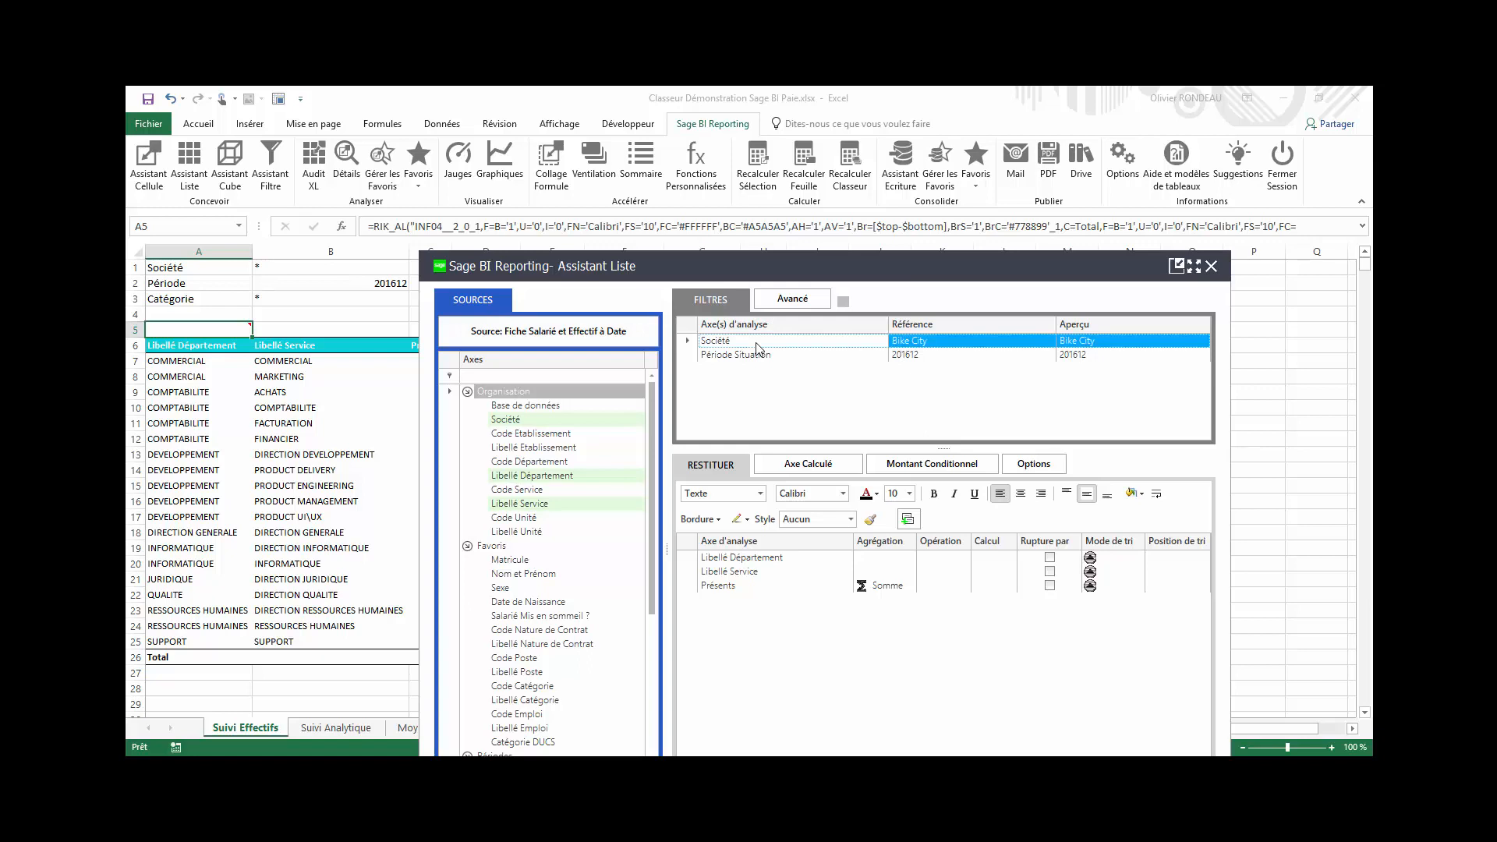
click(326, 268)
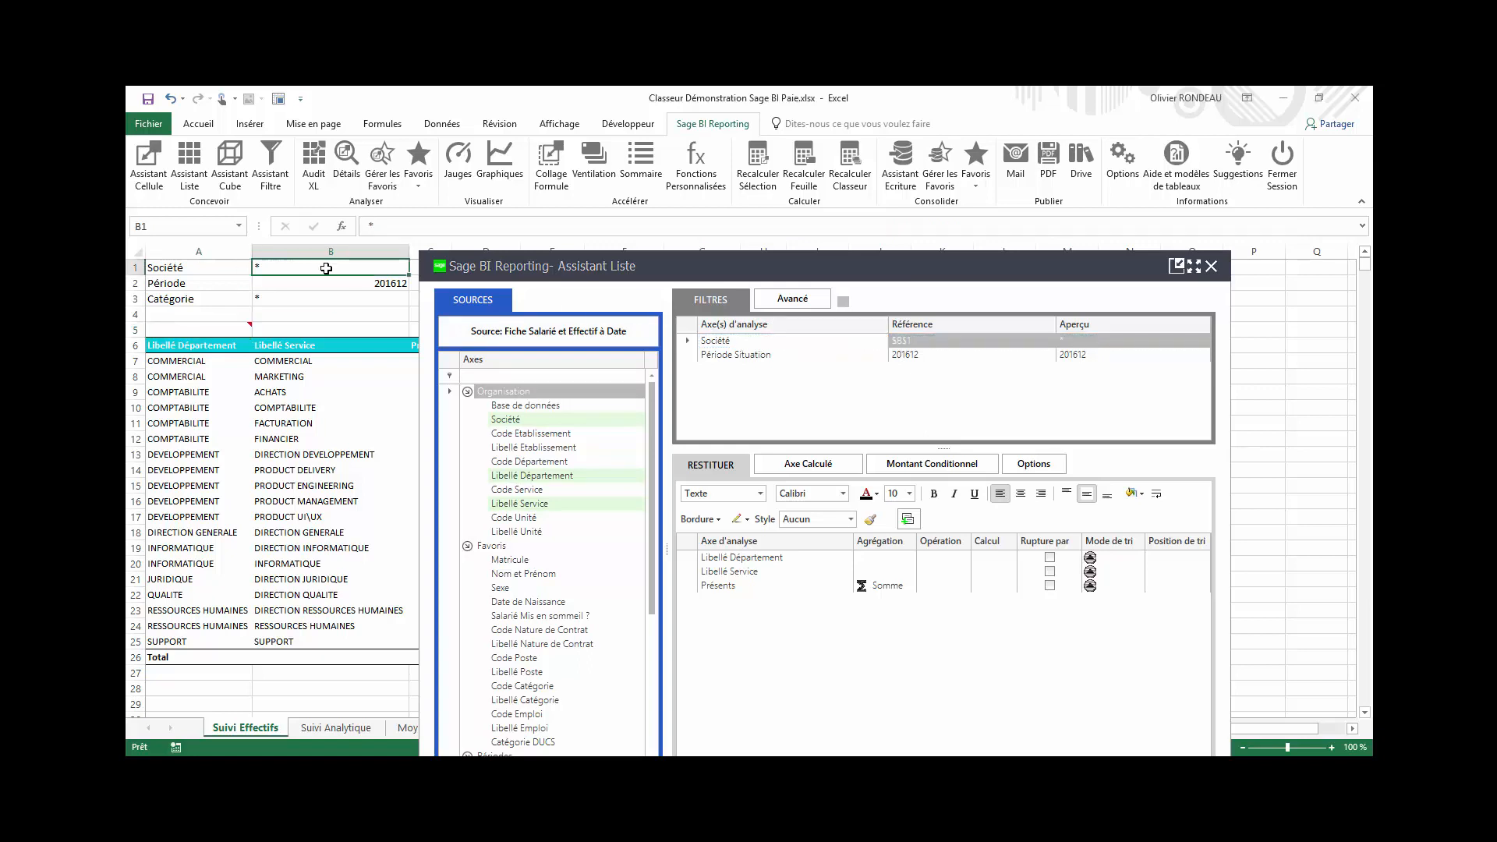
click(774, 359)
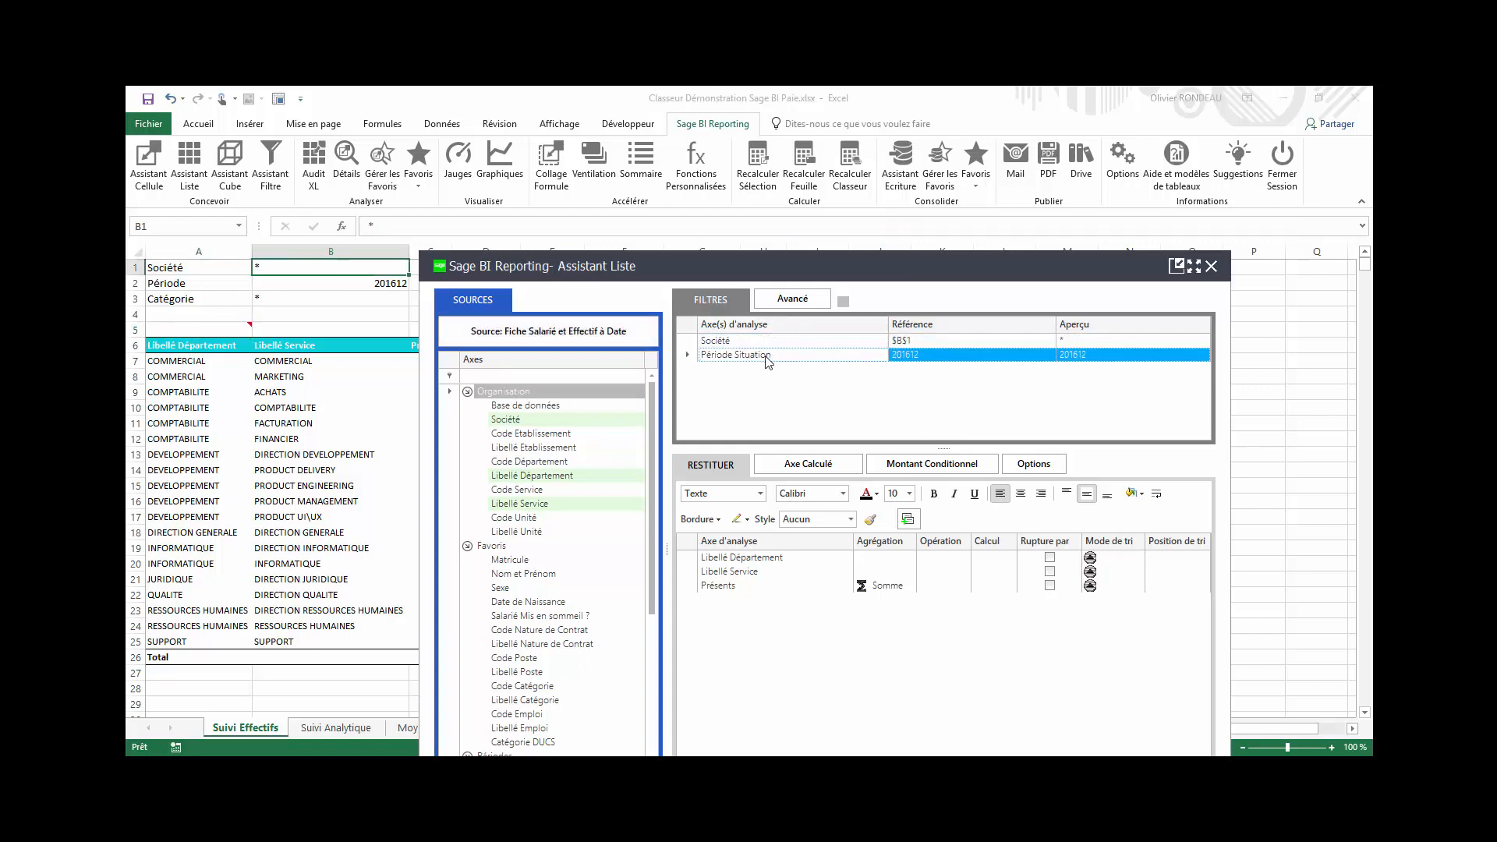
click(365, 283)
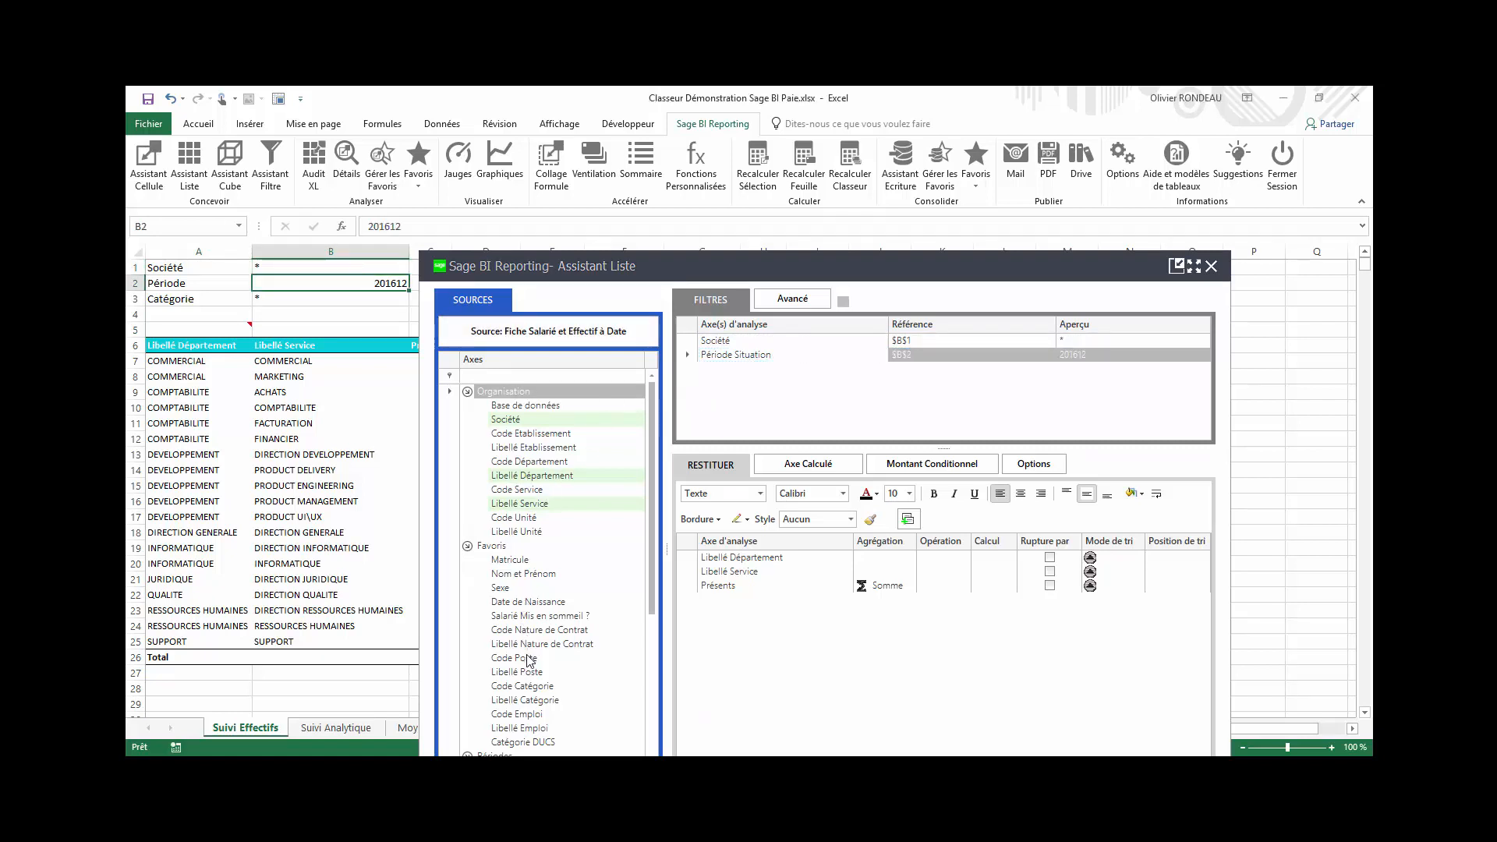
Add Libellé Catégorie as a list filter linked to cell B3.
drag(529, 701, 861, 394)
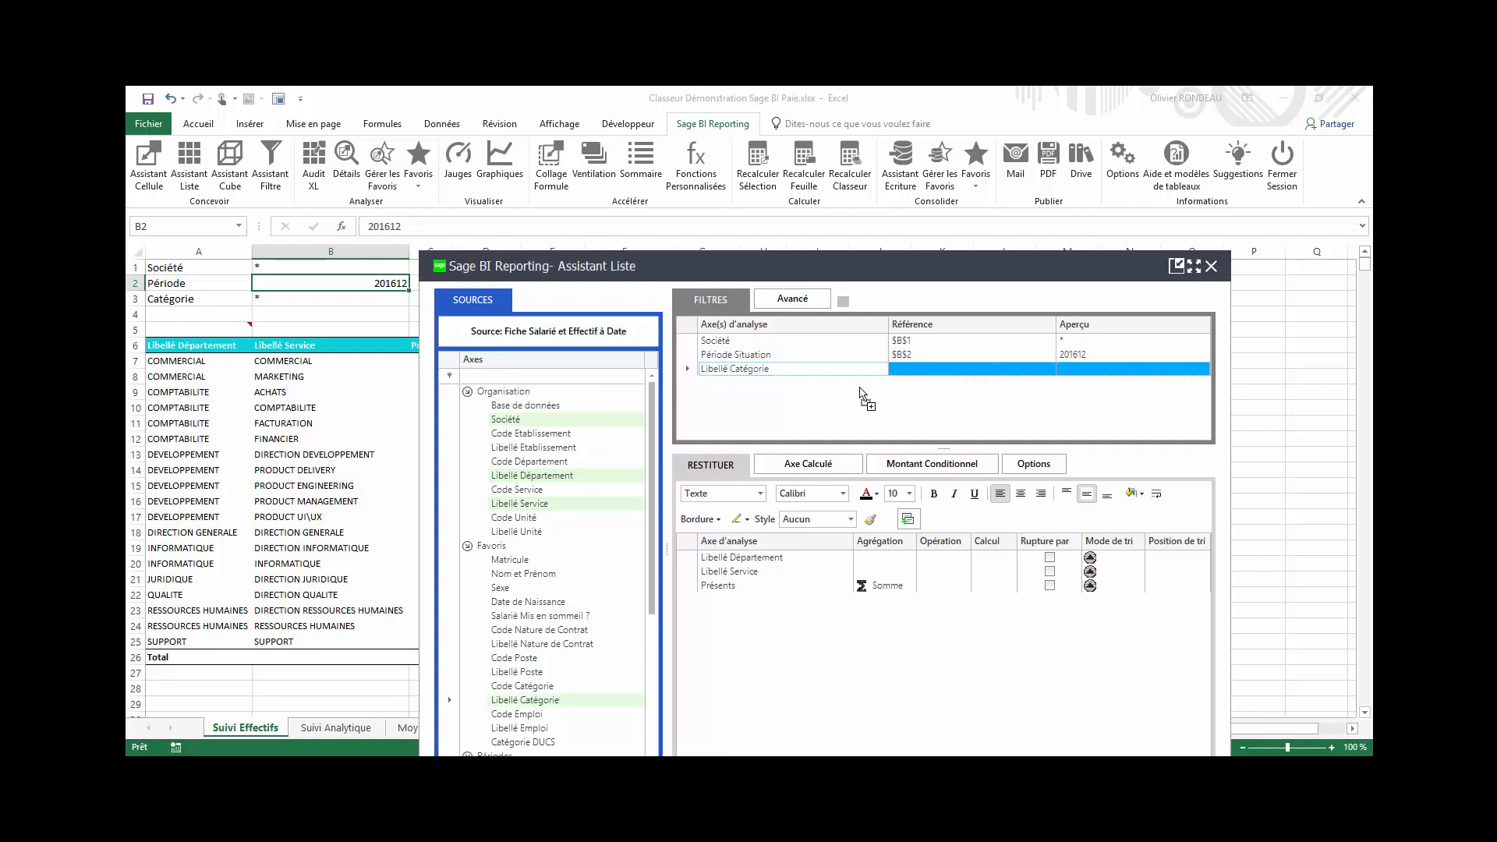
click(309, 295)
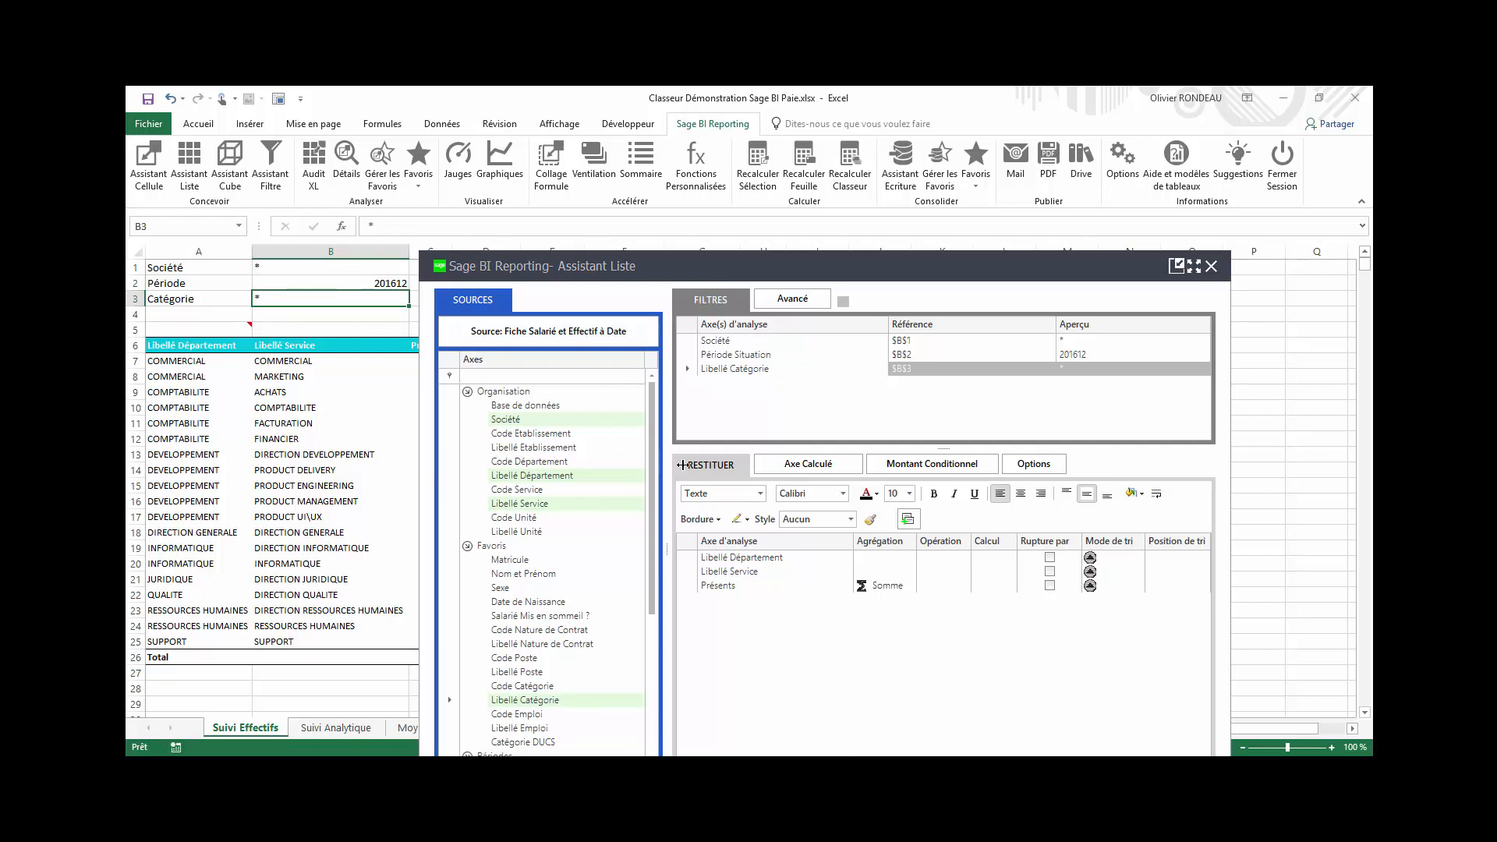
Break the list by Libellé Département and apply the green-yellow-red colour scale to Présents, then regenerate the list.
click(1050, 558)
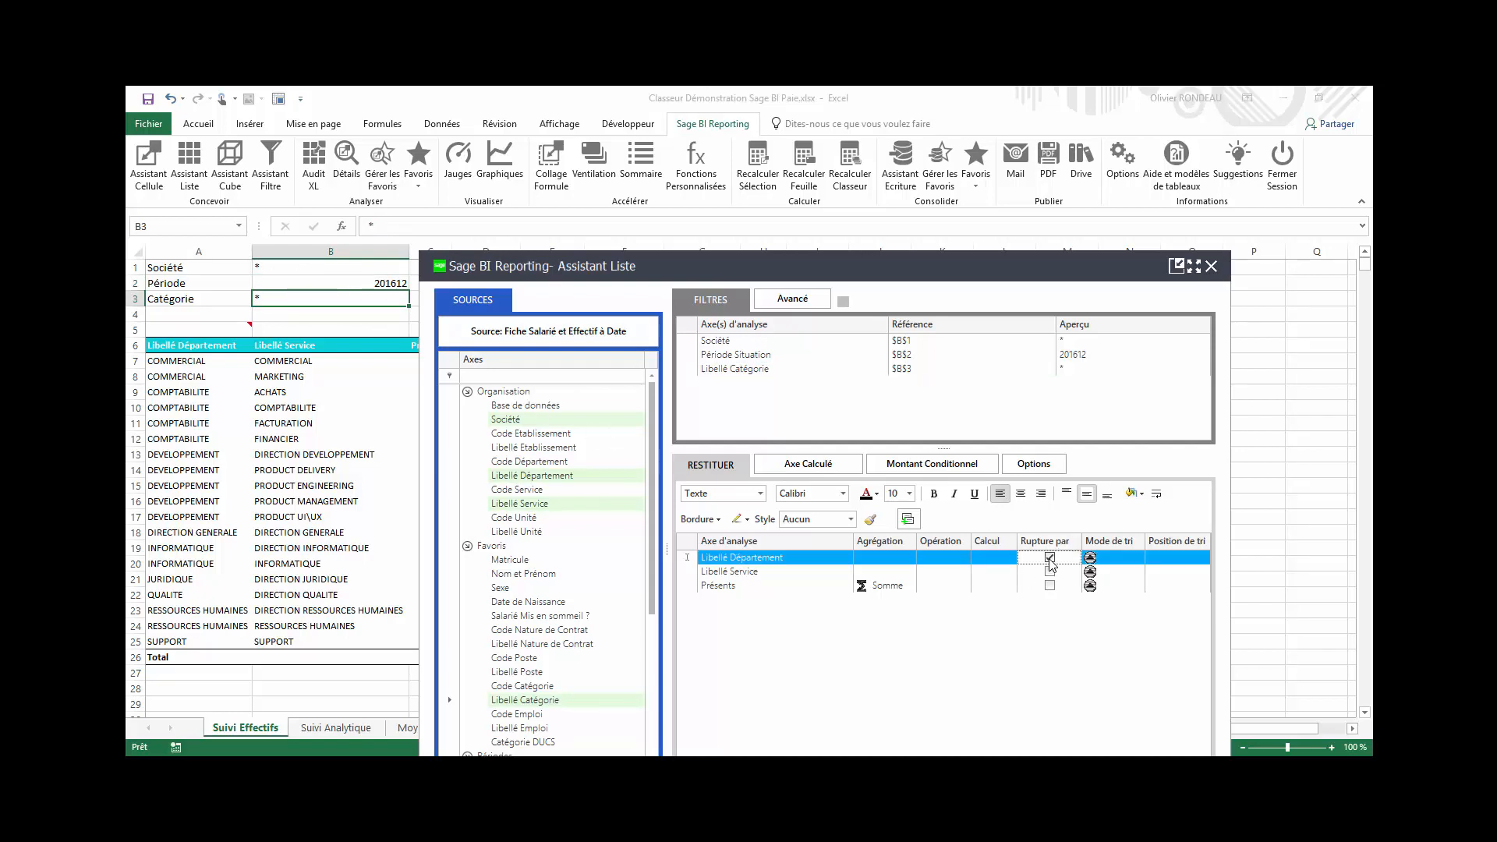
click(719, 588)
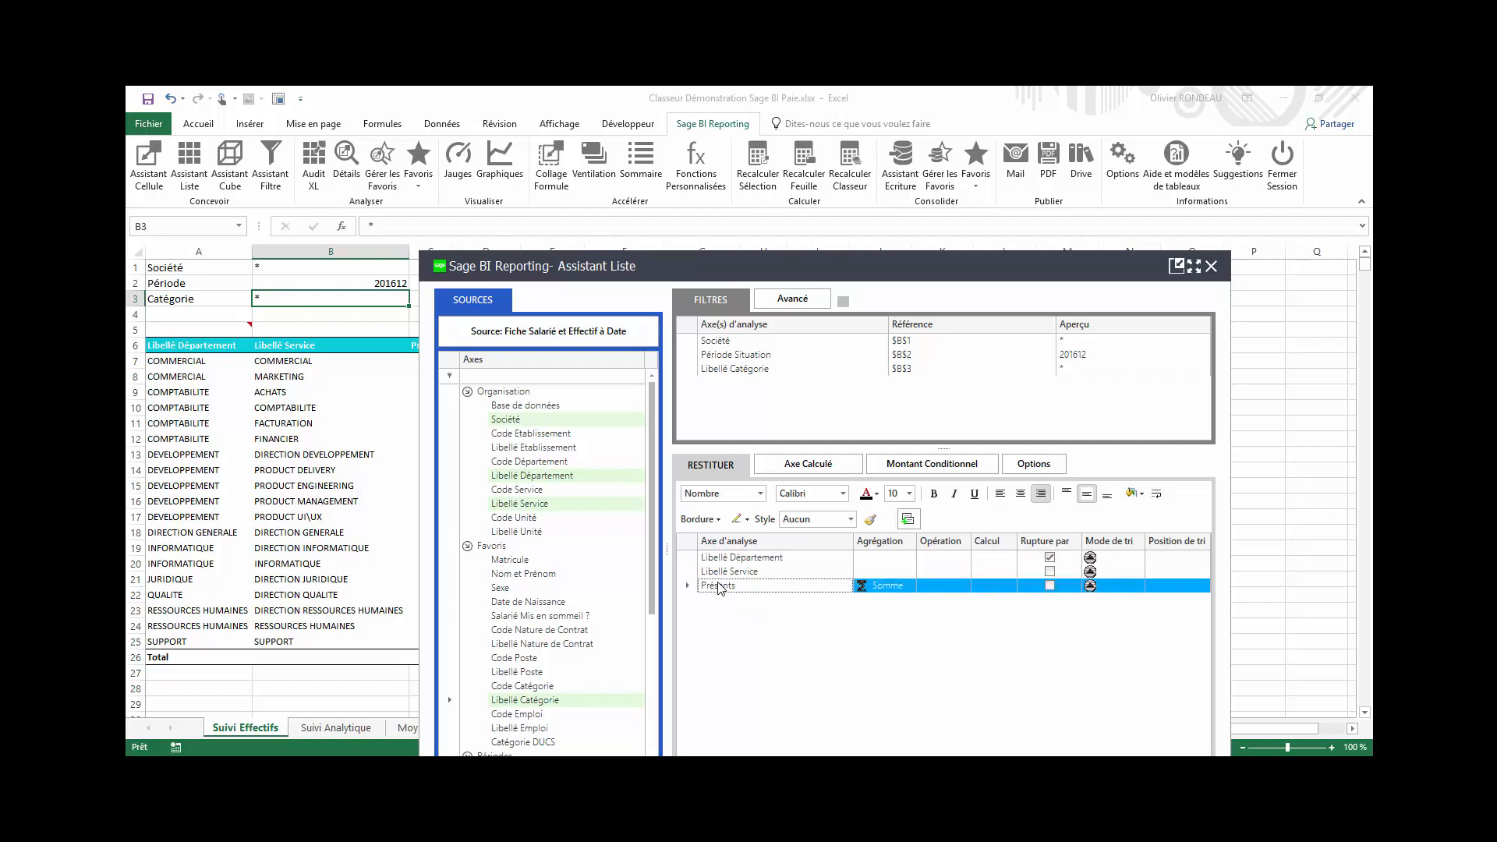
right_click(719, 587)
mouse_move(783, 591)
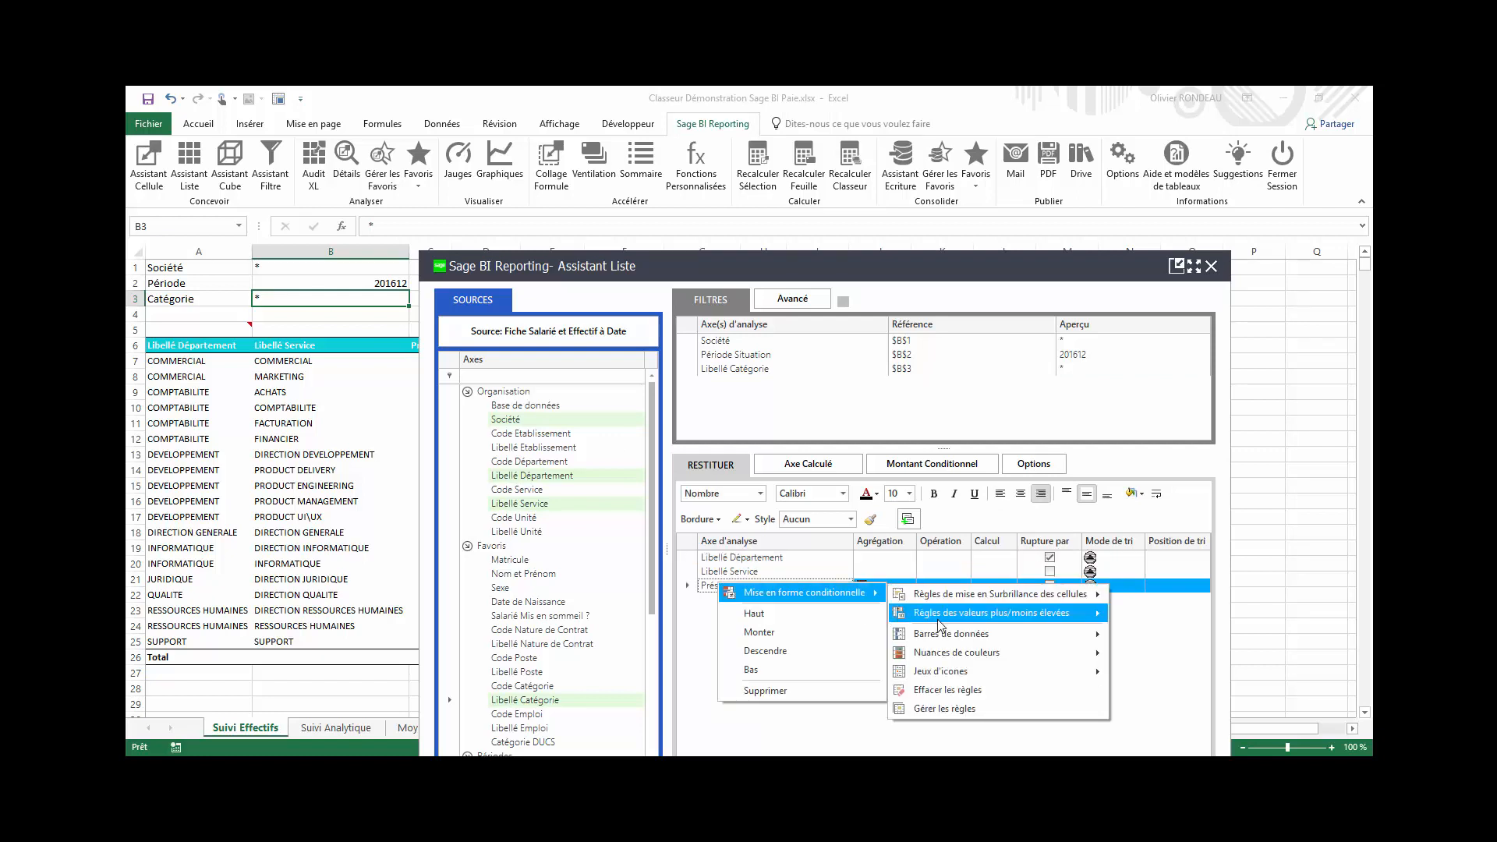
mouse_move(976, 652)
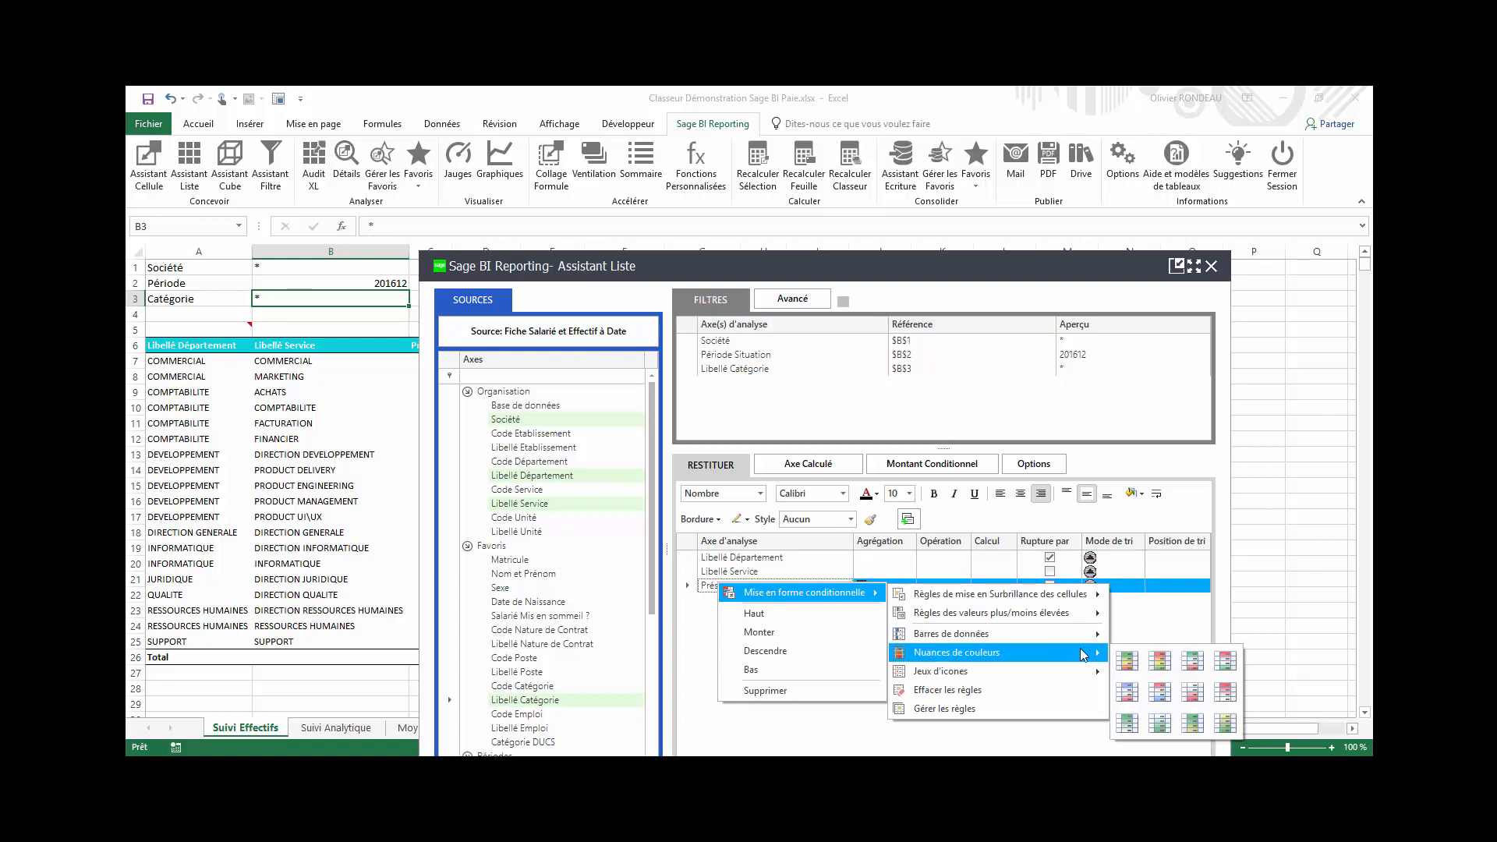
click(1125, 660)
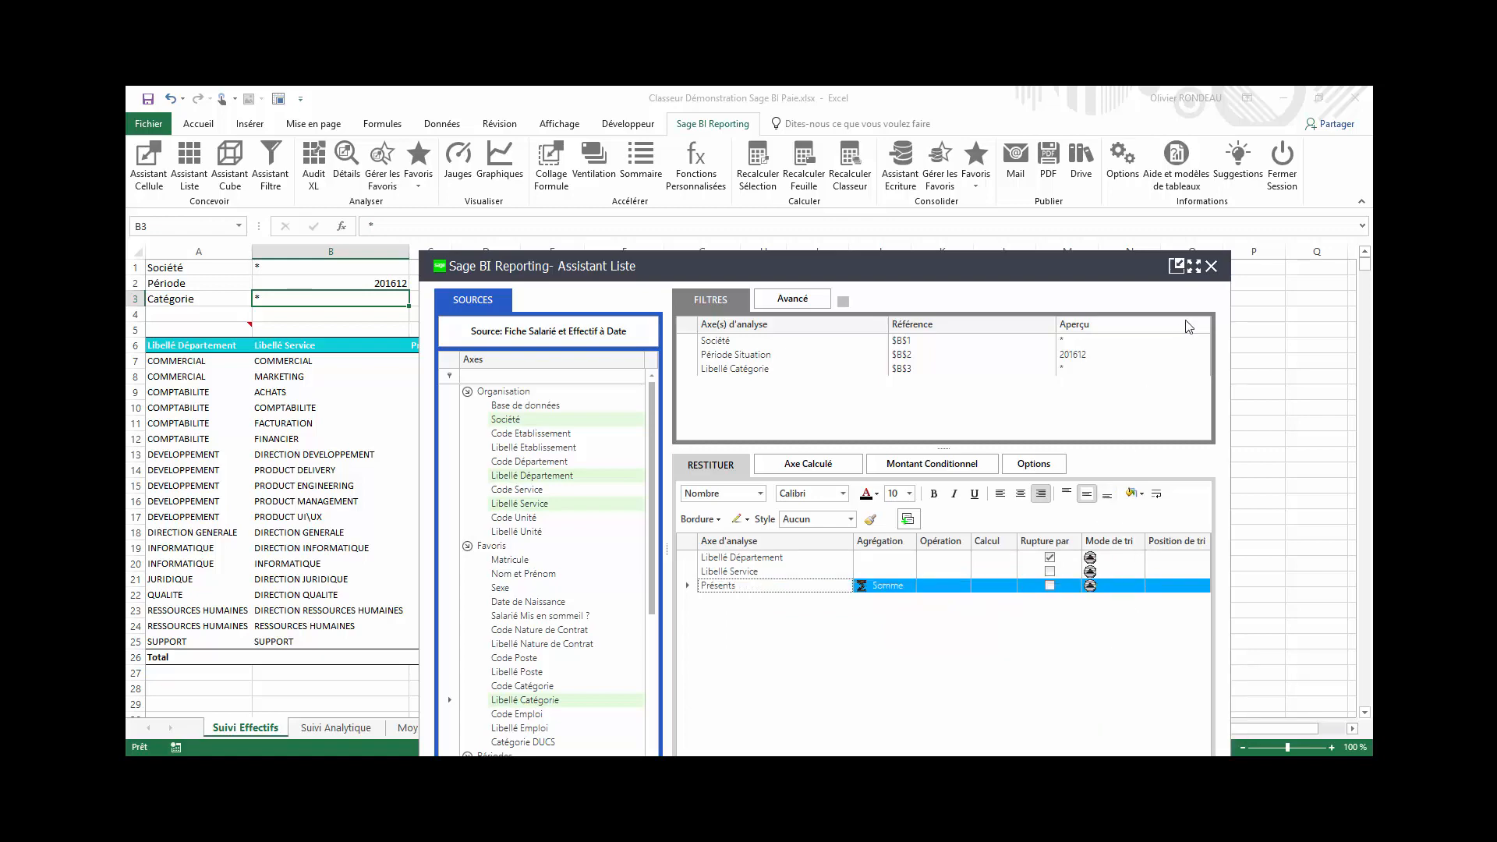
click(1194, 268)
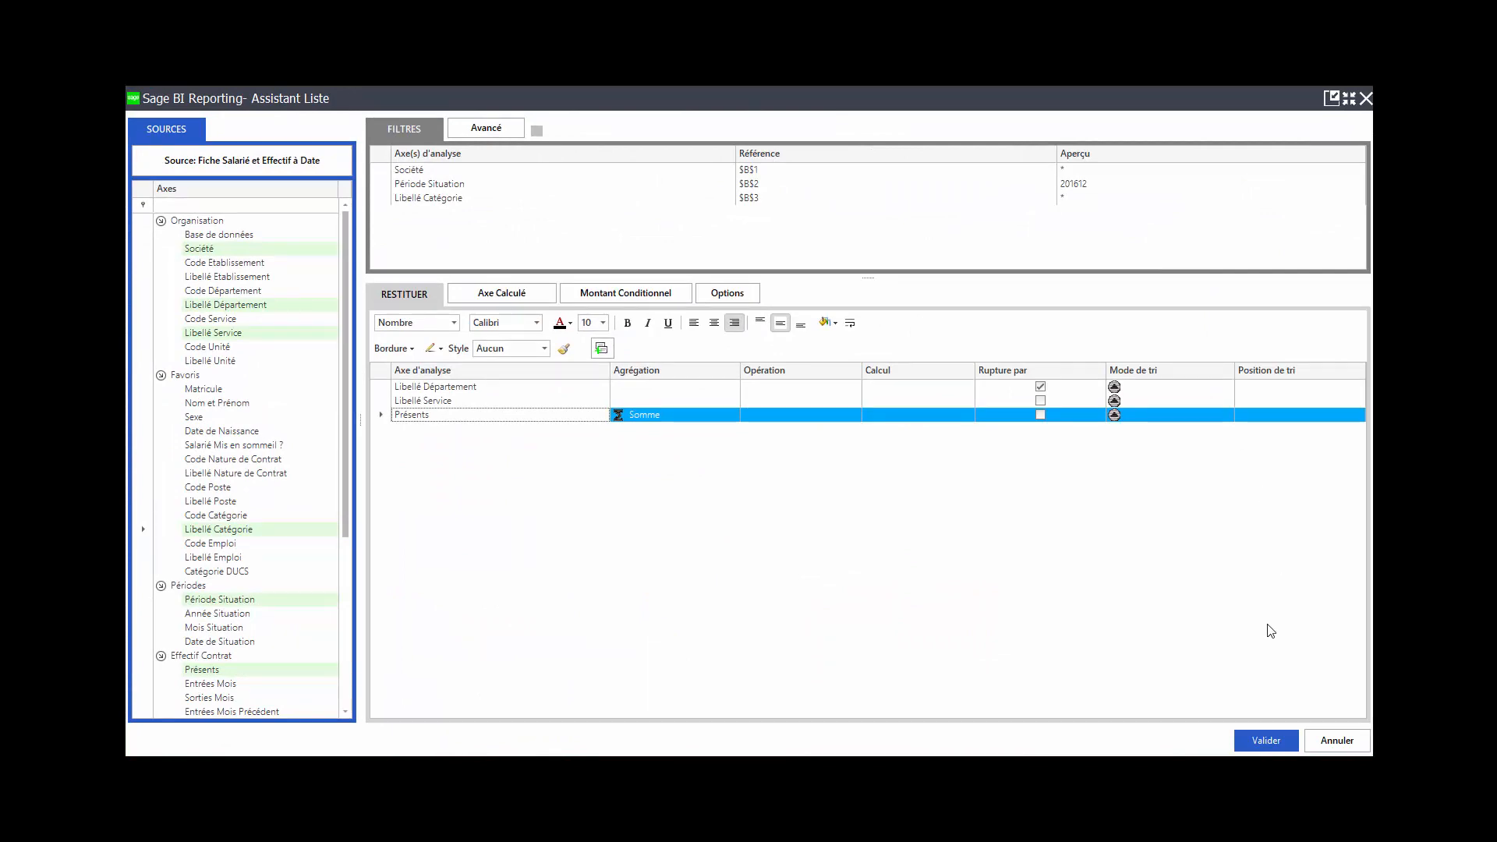
click(1262, 738)
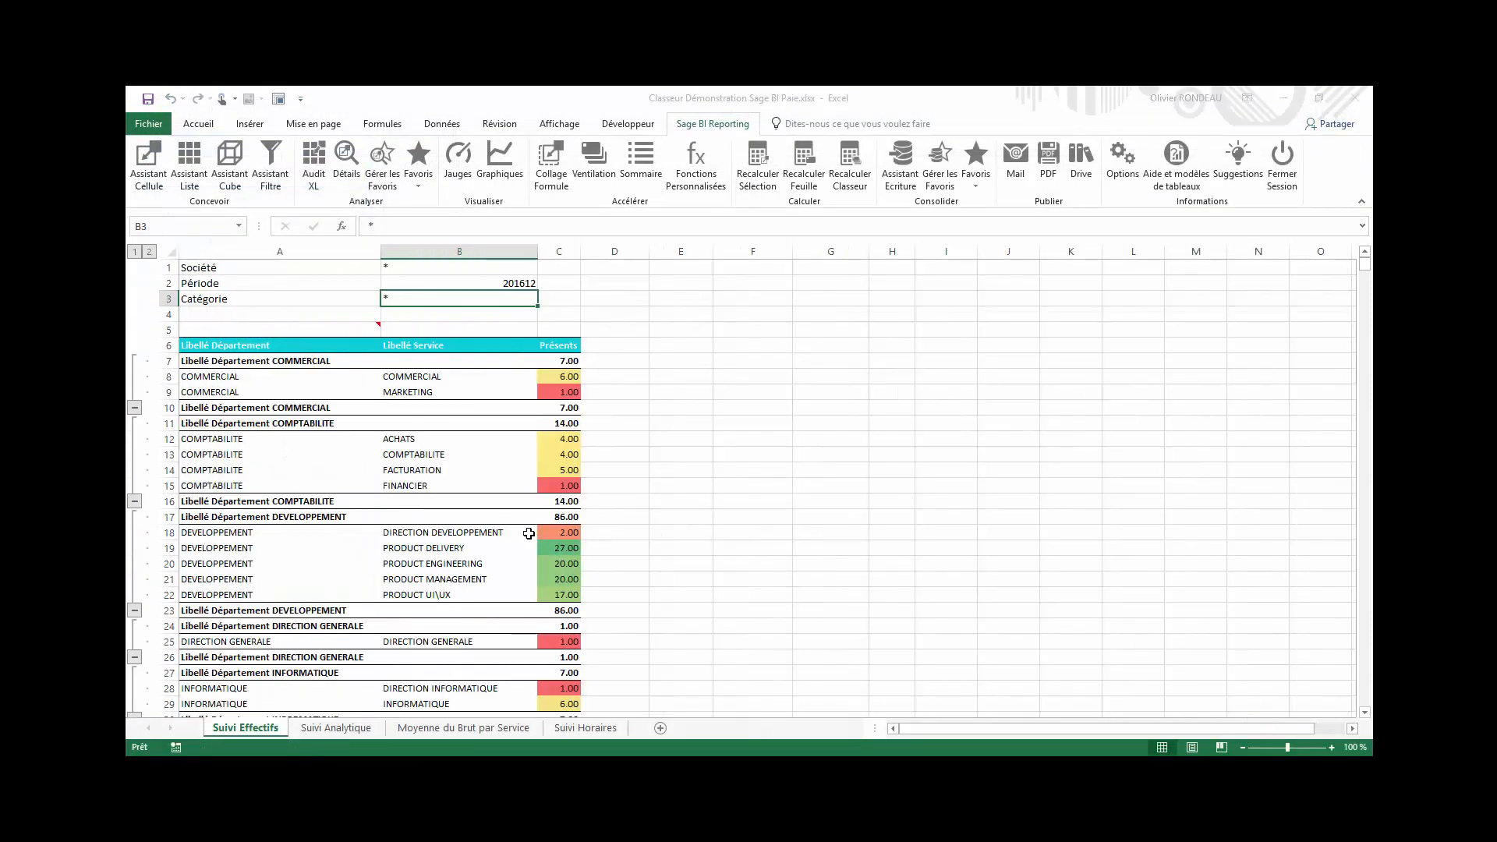
Set the Période filter in B2 to 201512 from its list of values.
double_click(444, 282)
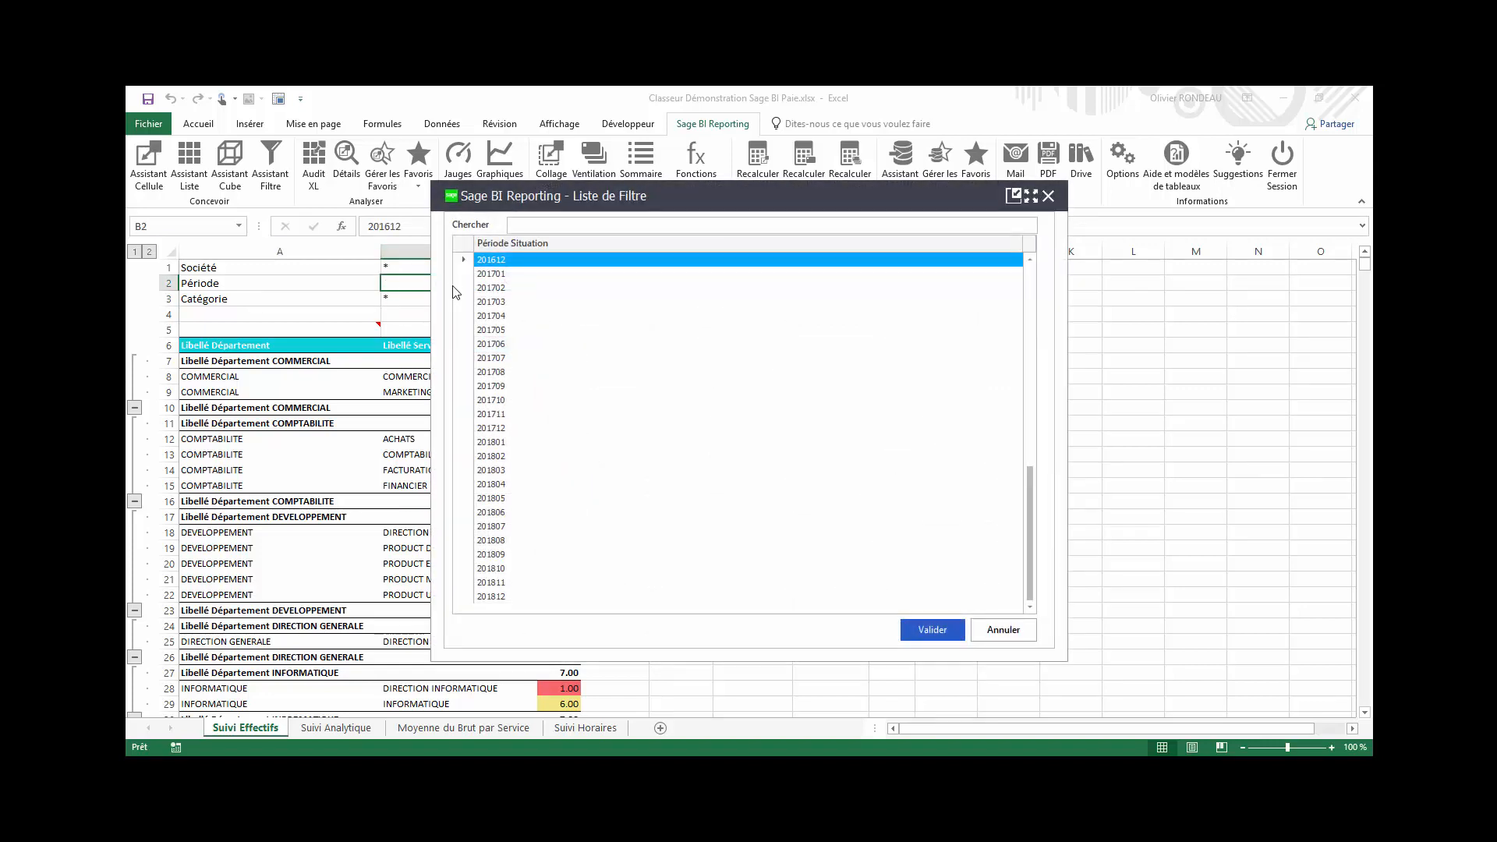
scroll(544, 335, up, 6)
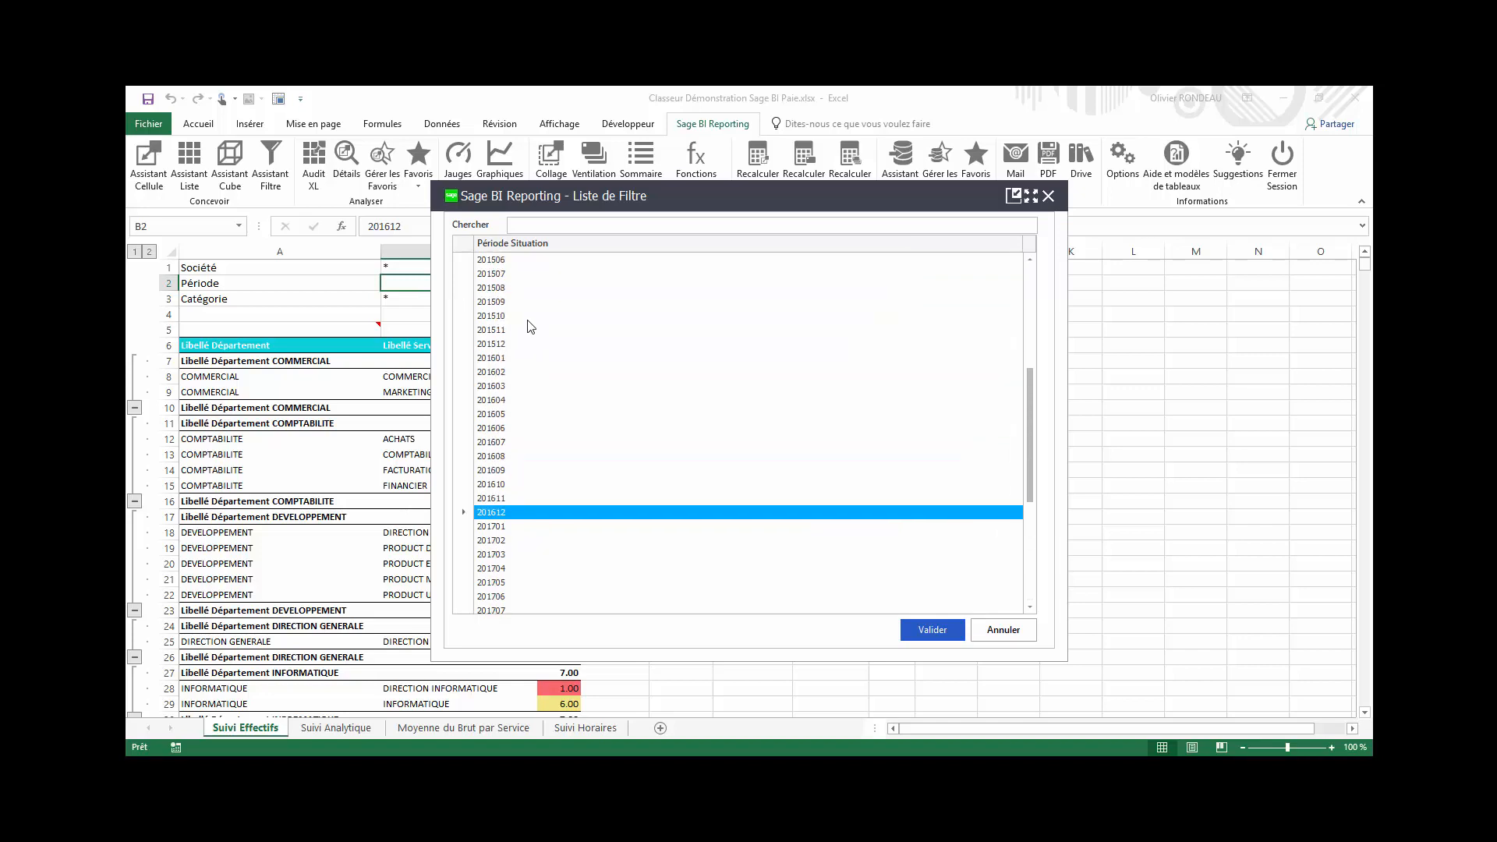
click(528, 345)
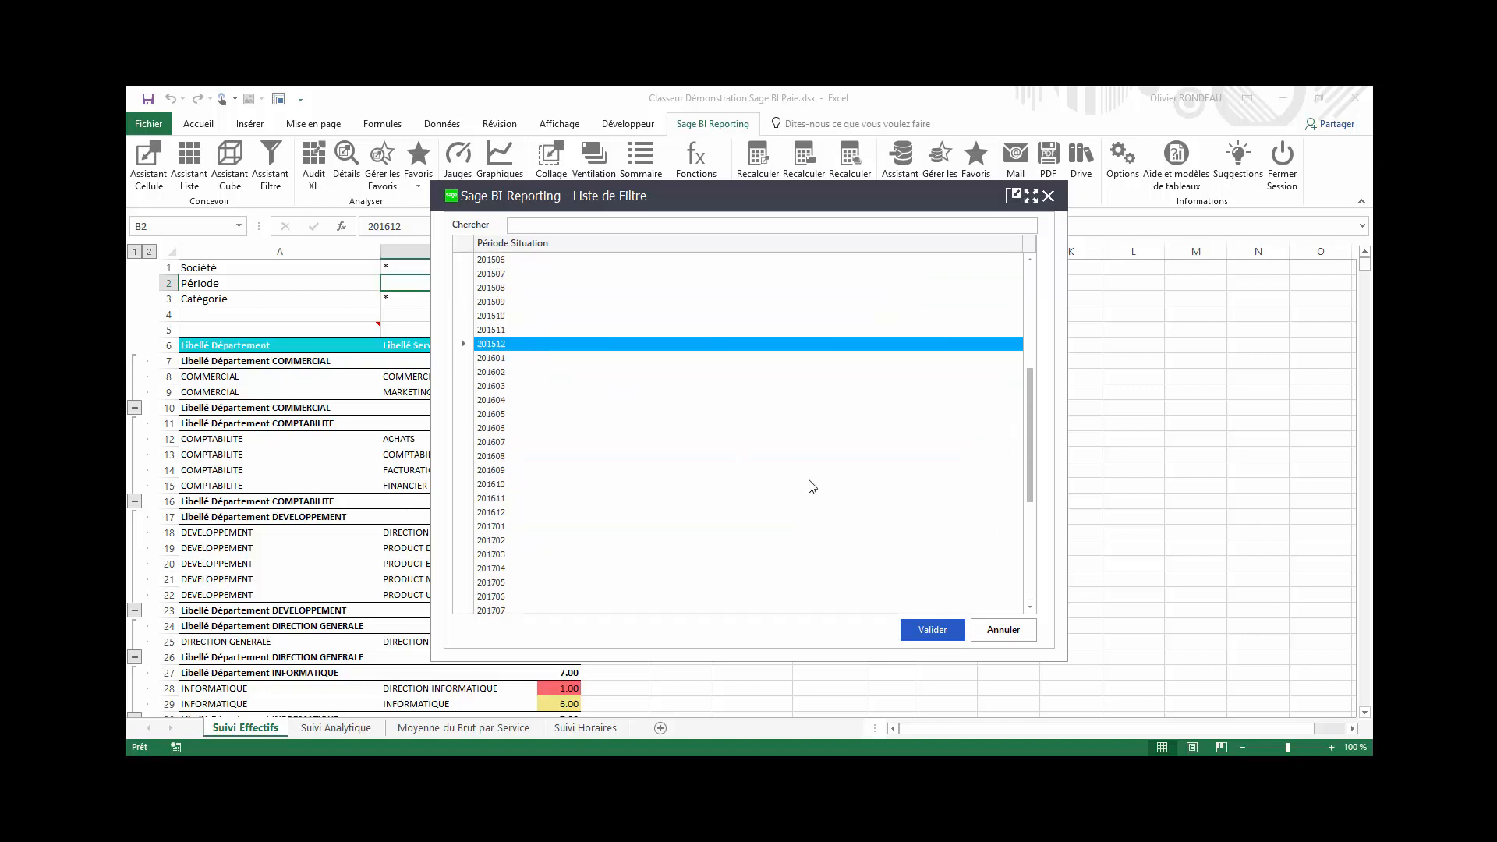
click(948, 628)
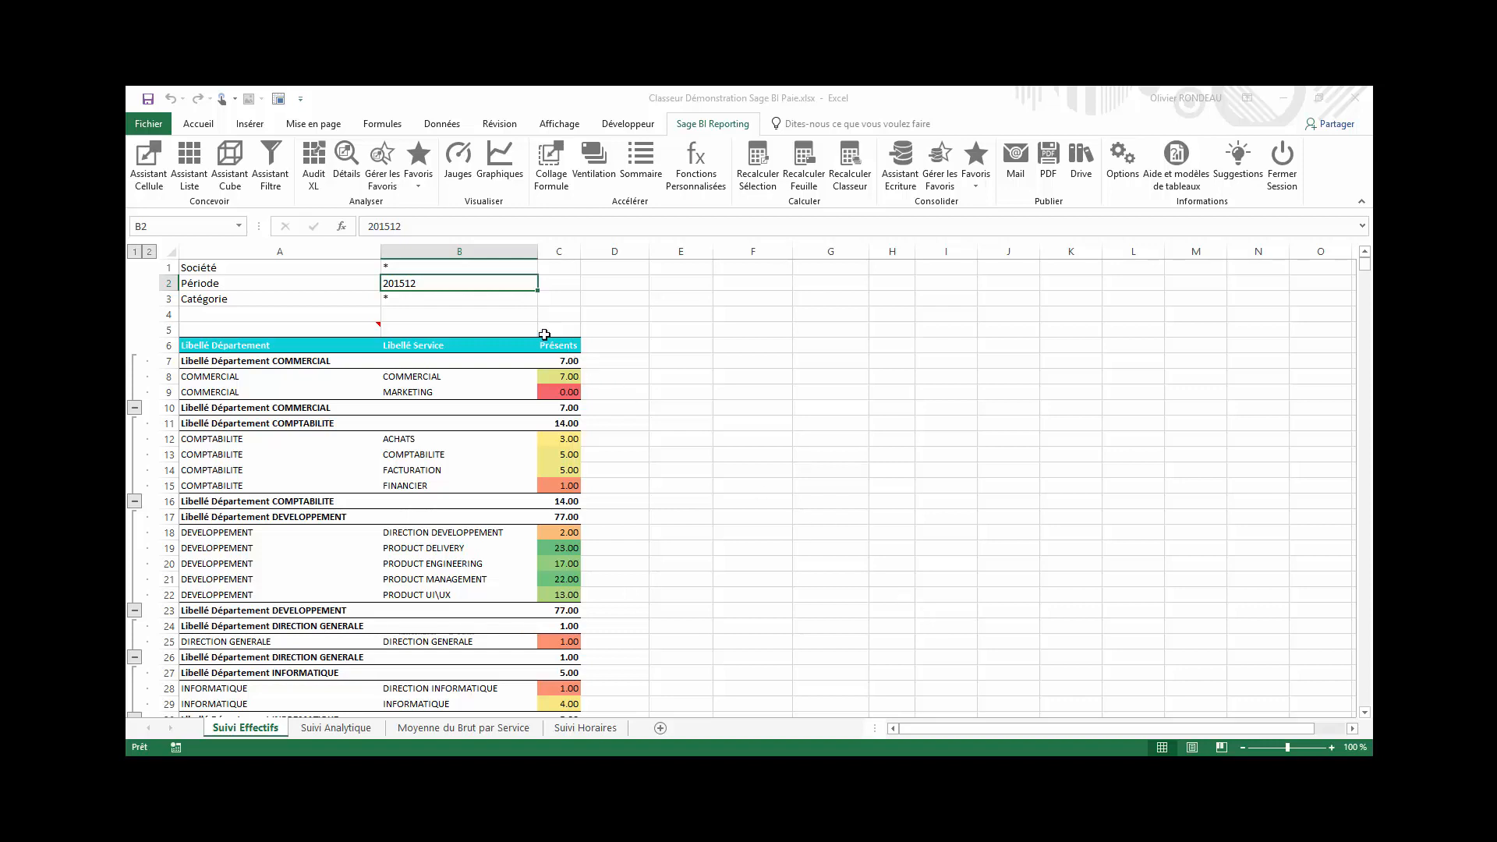
Set the Période filter in B2 back to 201612 from its list of values.
double_click(491, 279)
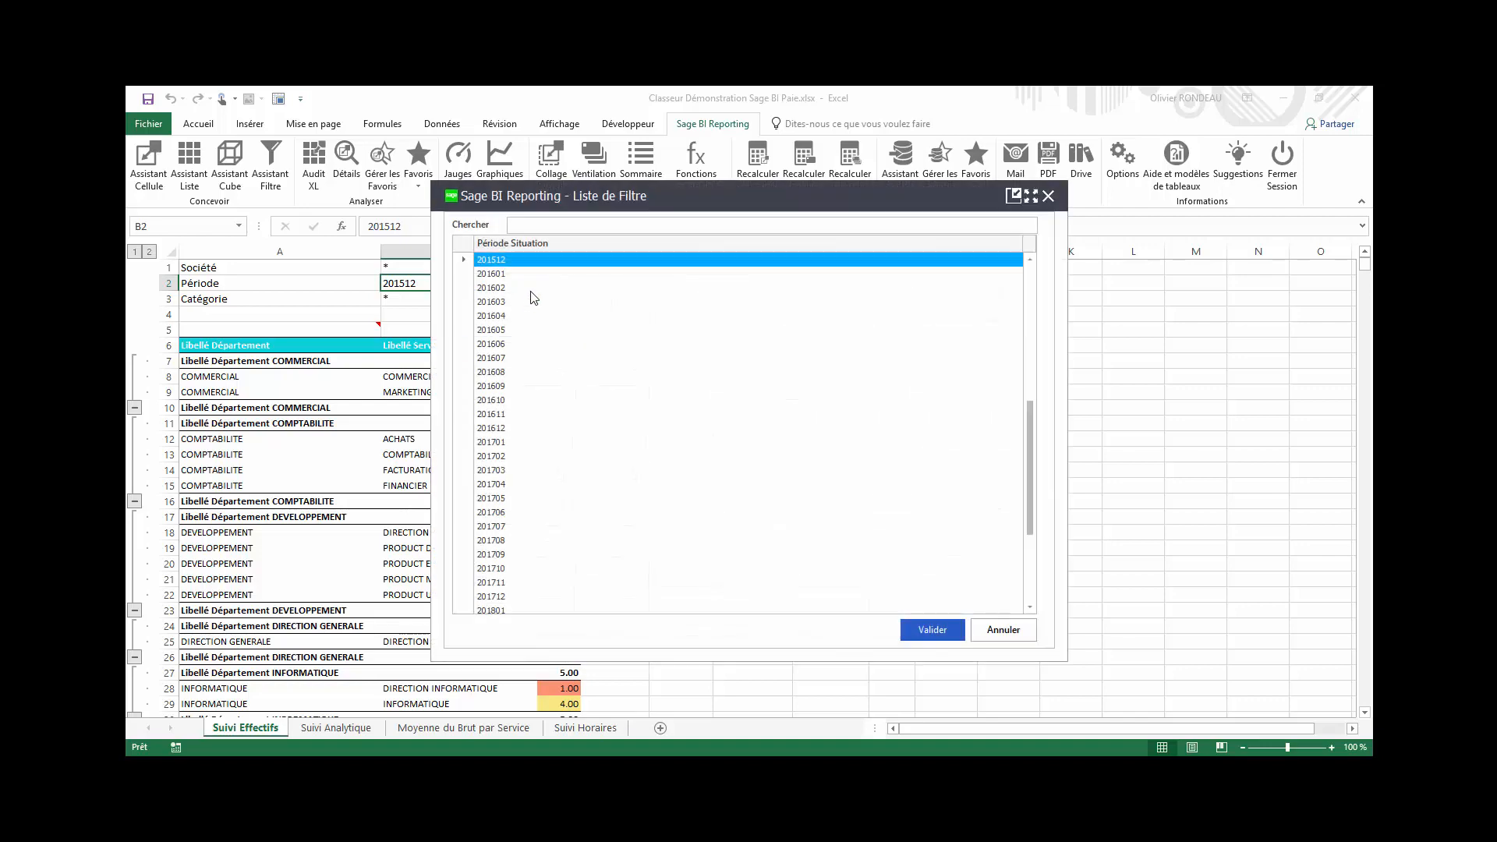
click(518, 431)
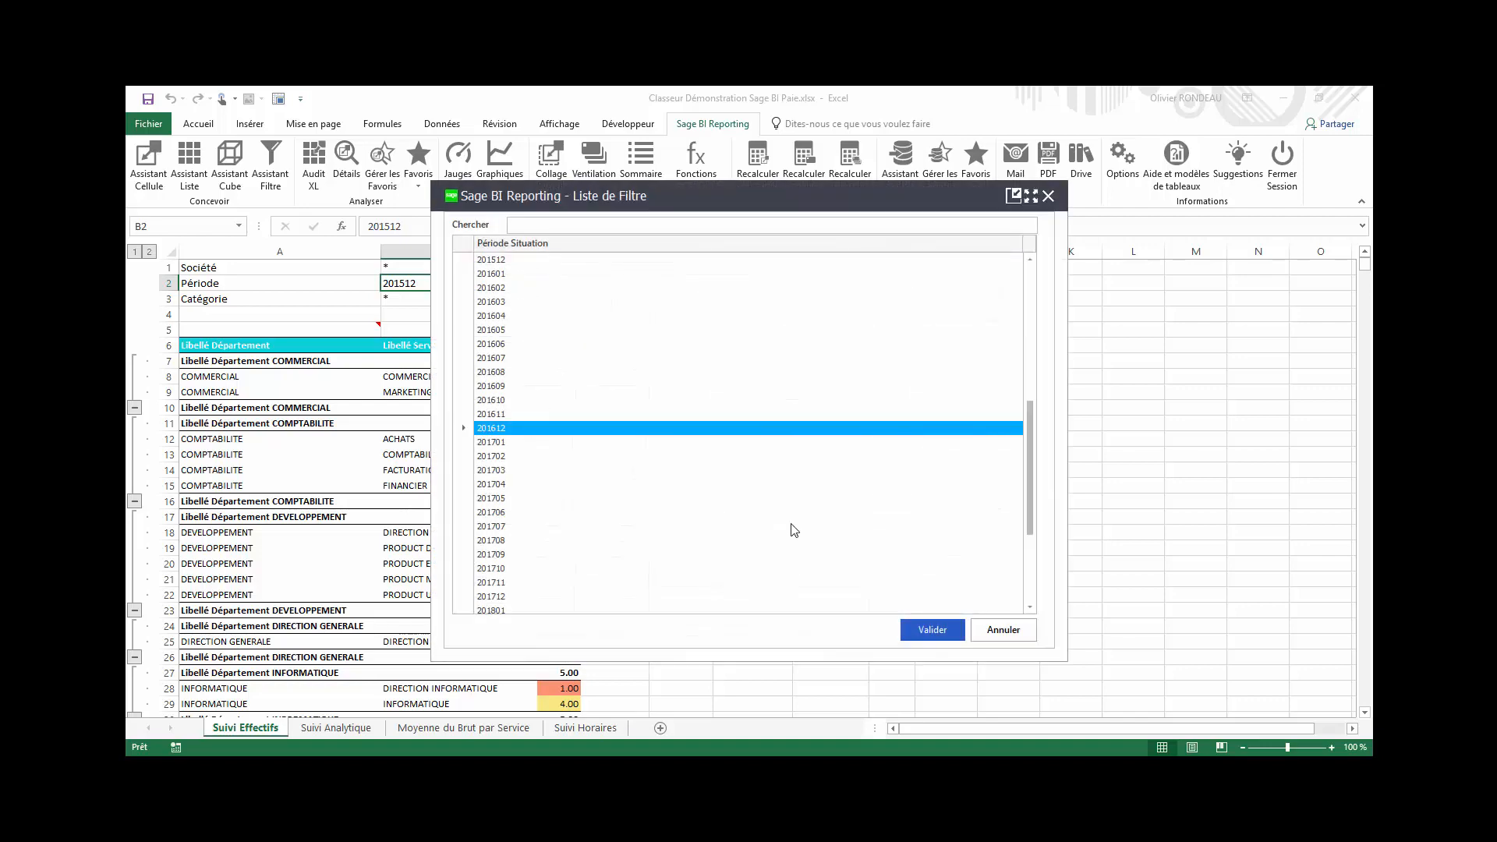
click(942, 627)
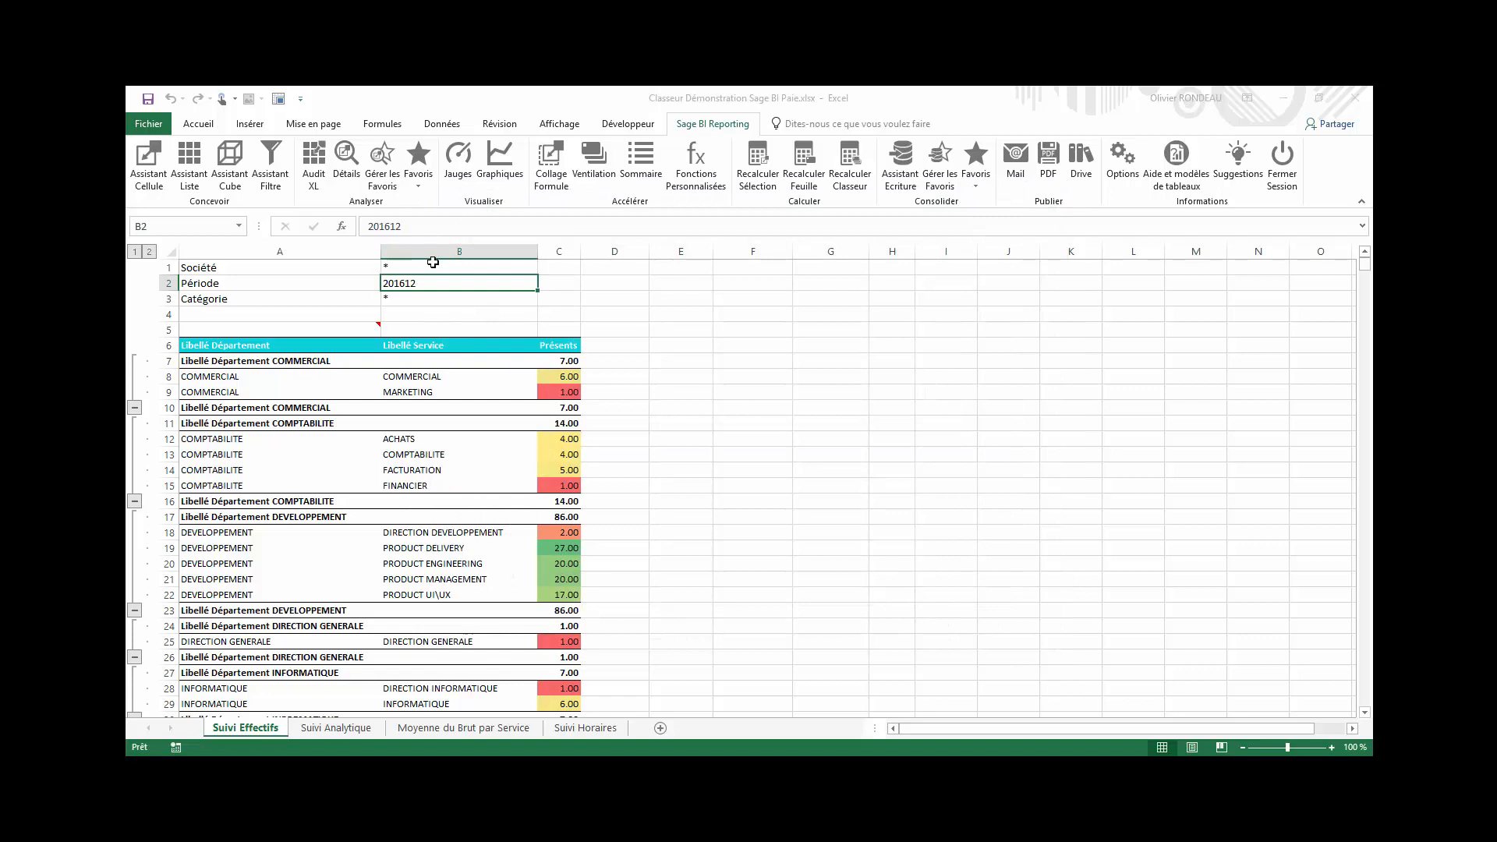
Set the Catégorie filter in B3 to the range CADRE to CADRE DIRIGEANT from its list of values.
double_click(463, 299)
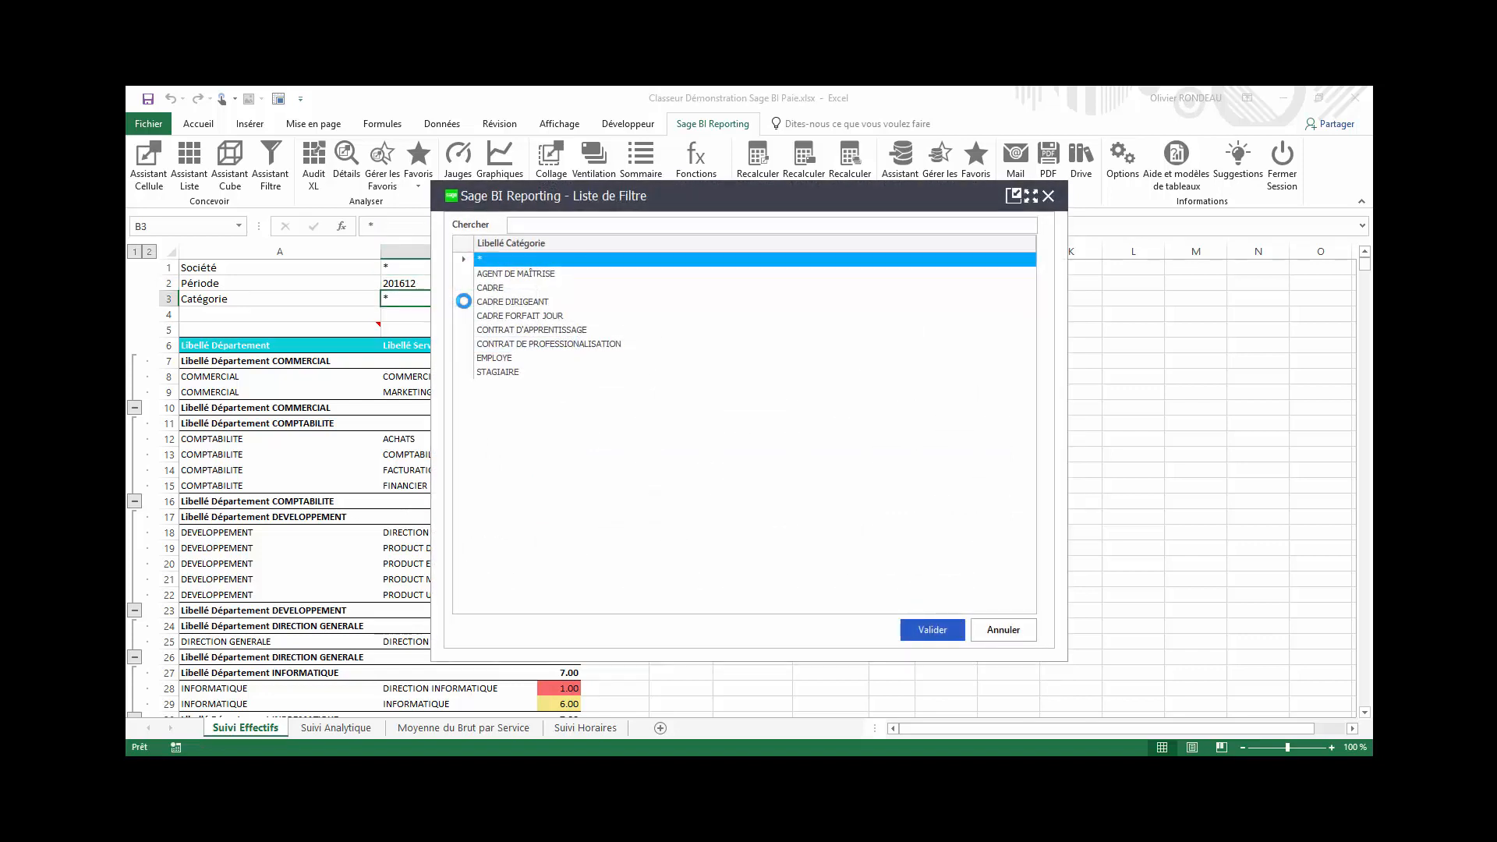
click(512, 291)
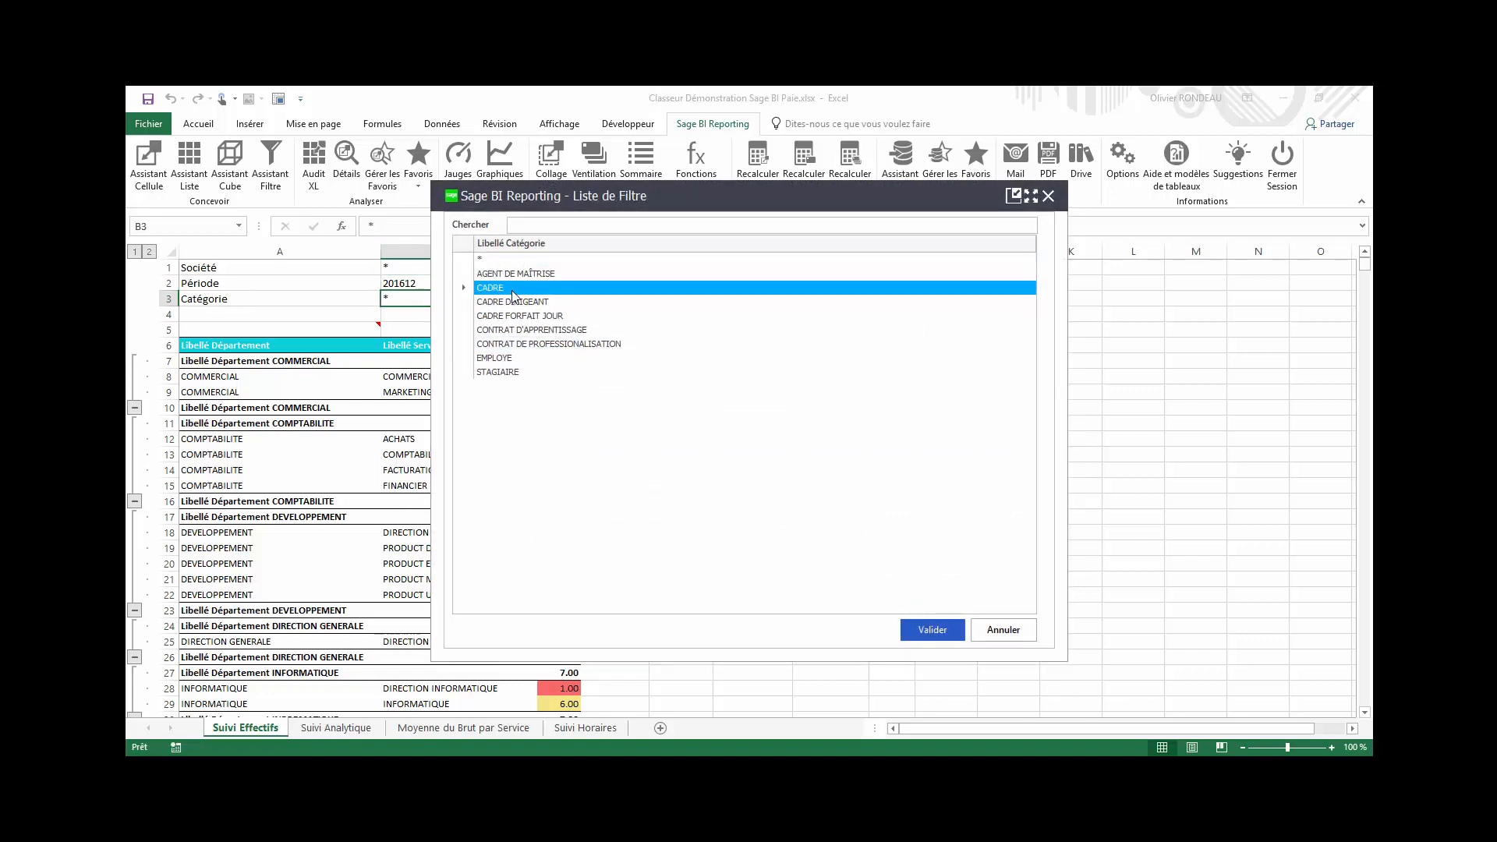
ctrl+click(527, 304)
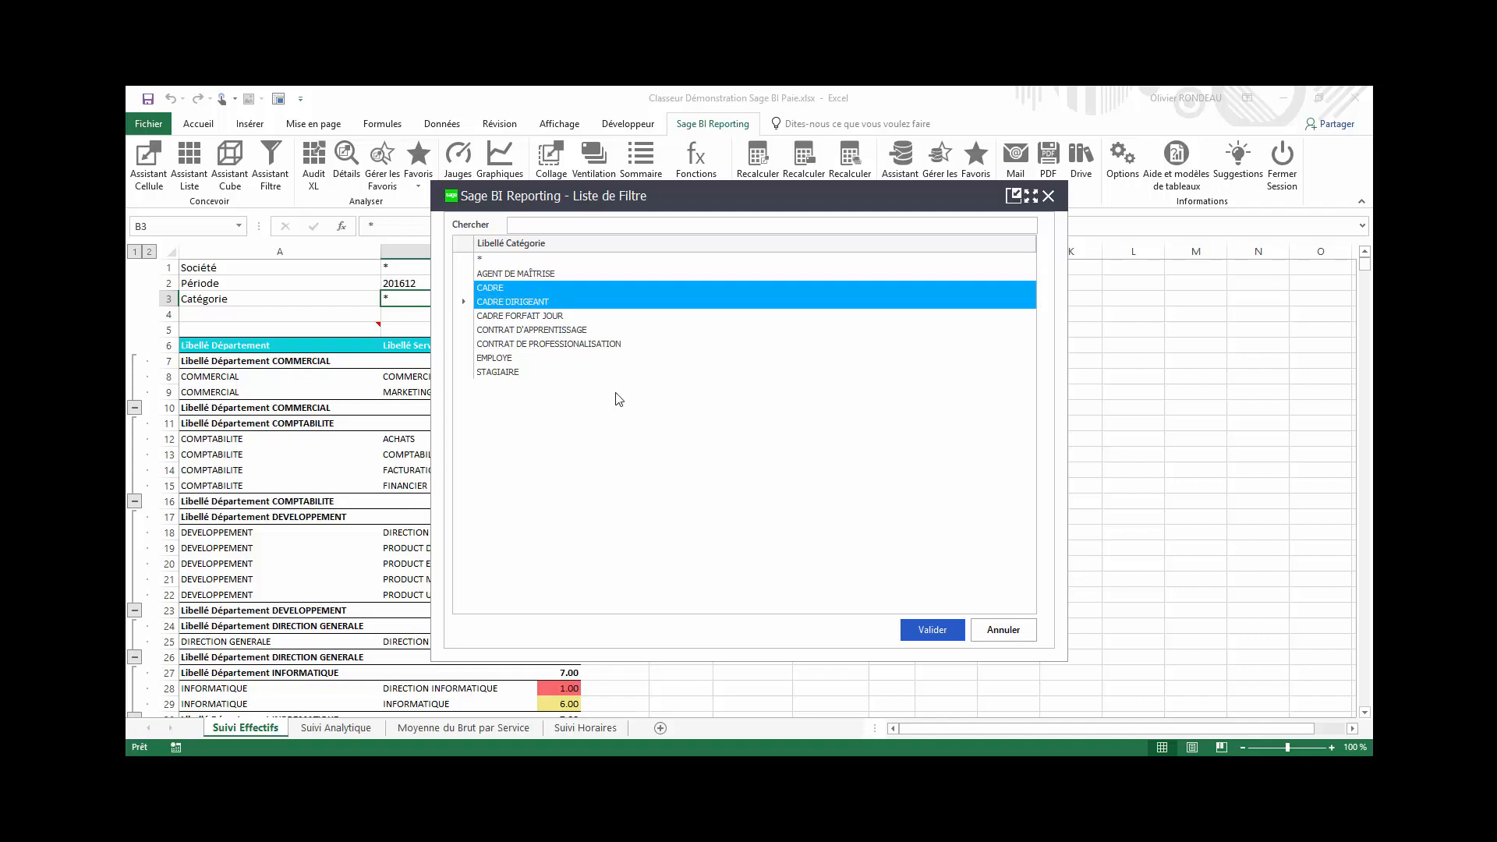
click(935, 625)
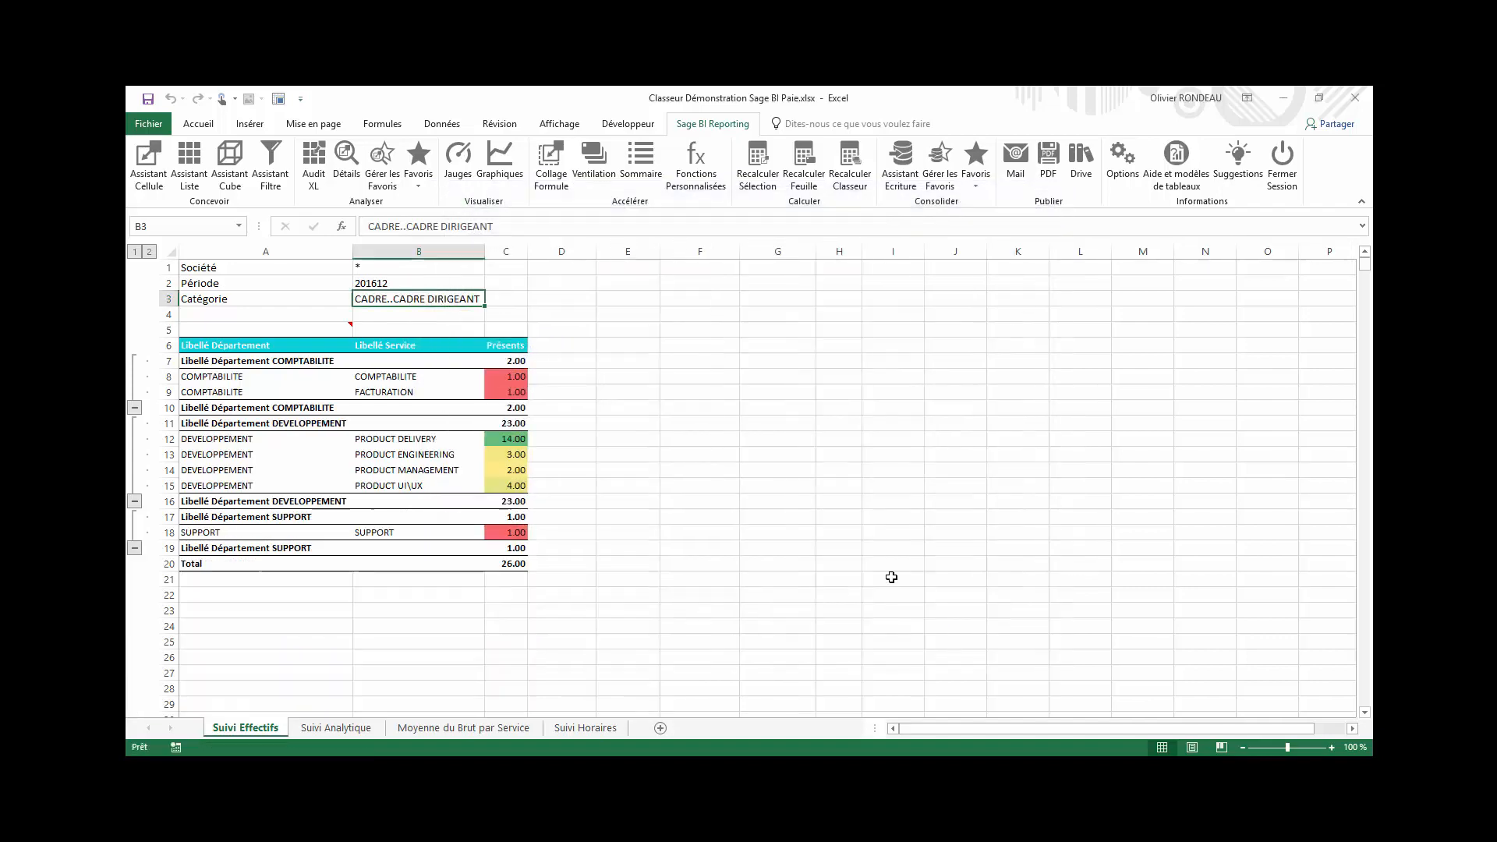
Reset the Catégorie filter in B3 to * and run Ventilation on it to generate one sheet per category.
text(*)
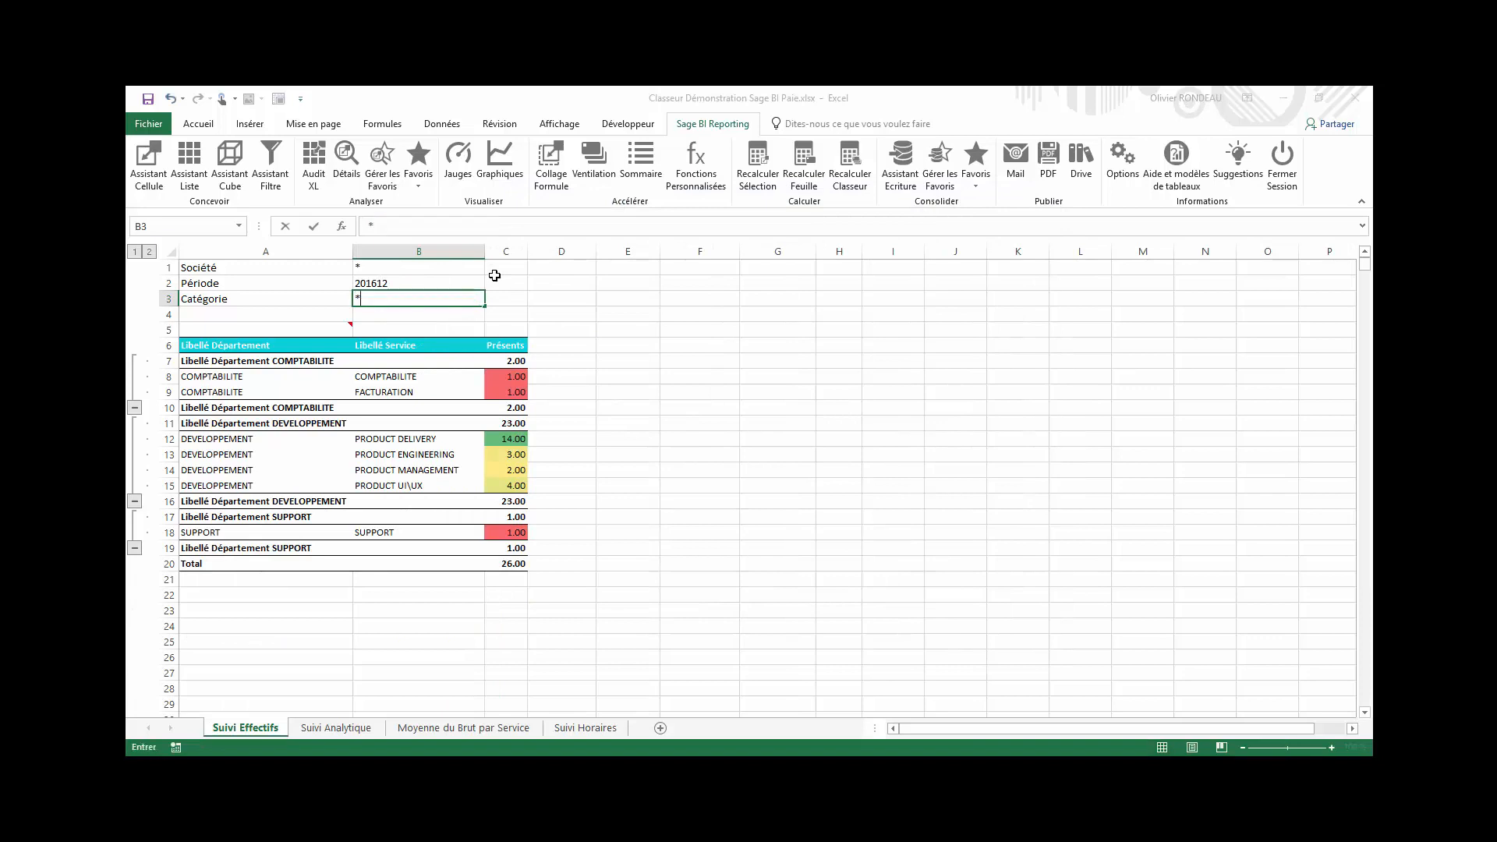
key(Return)
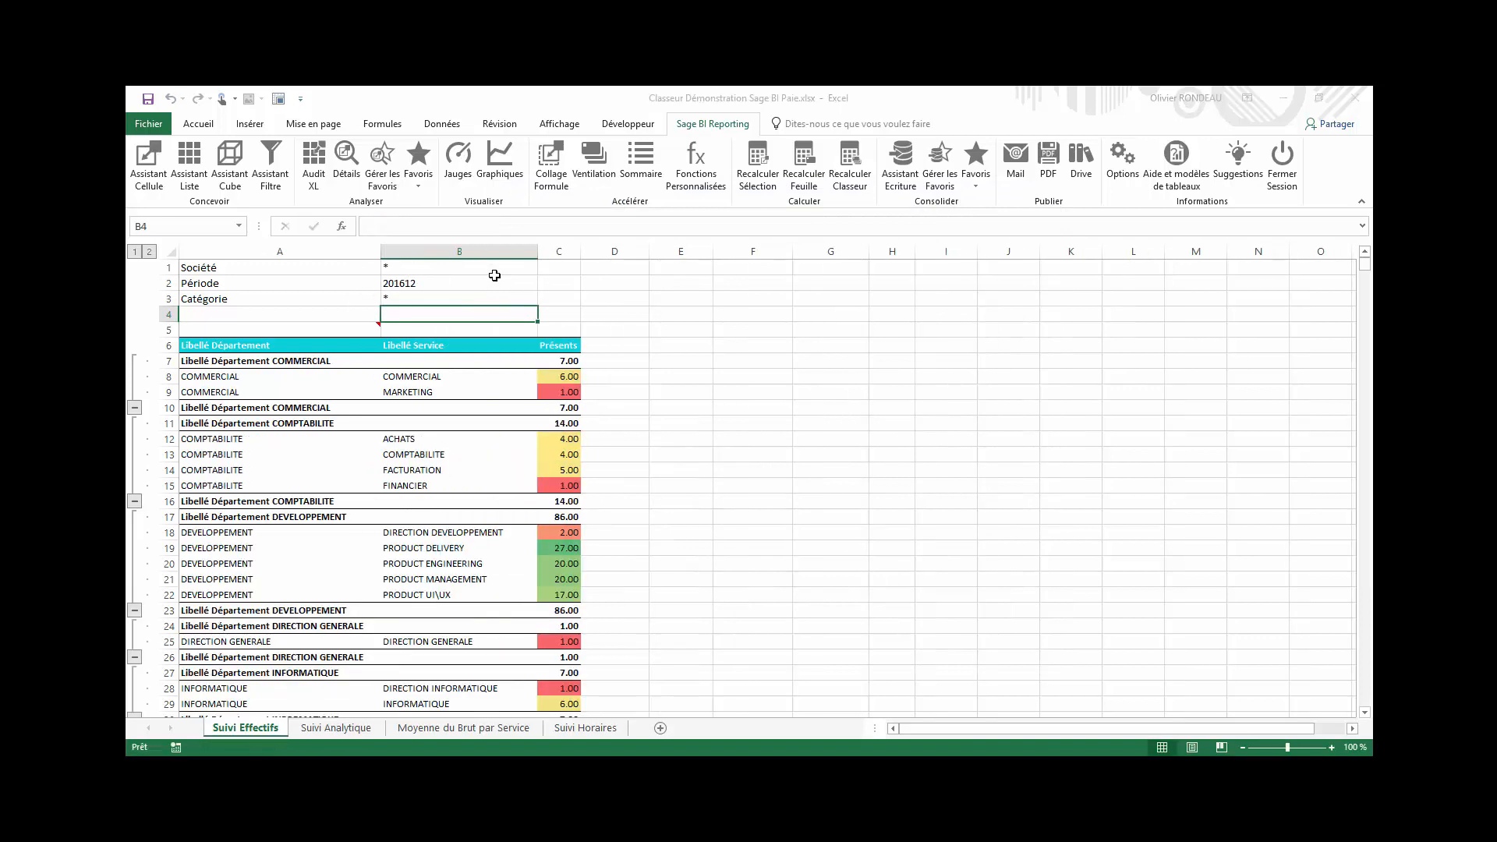
click(460, 300)
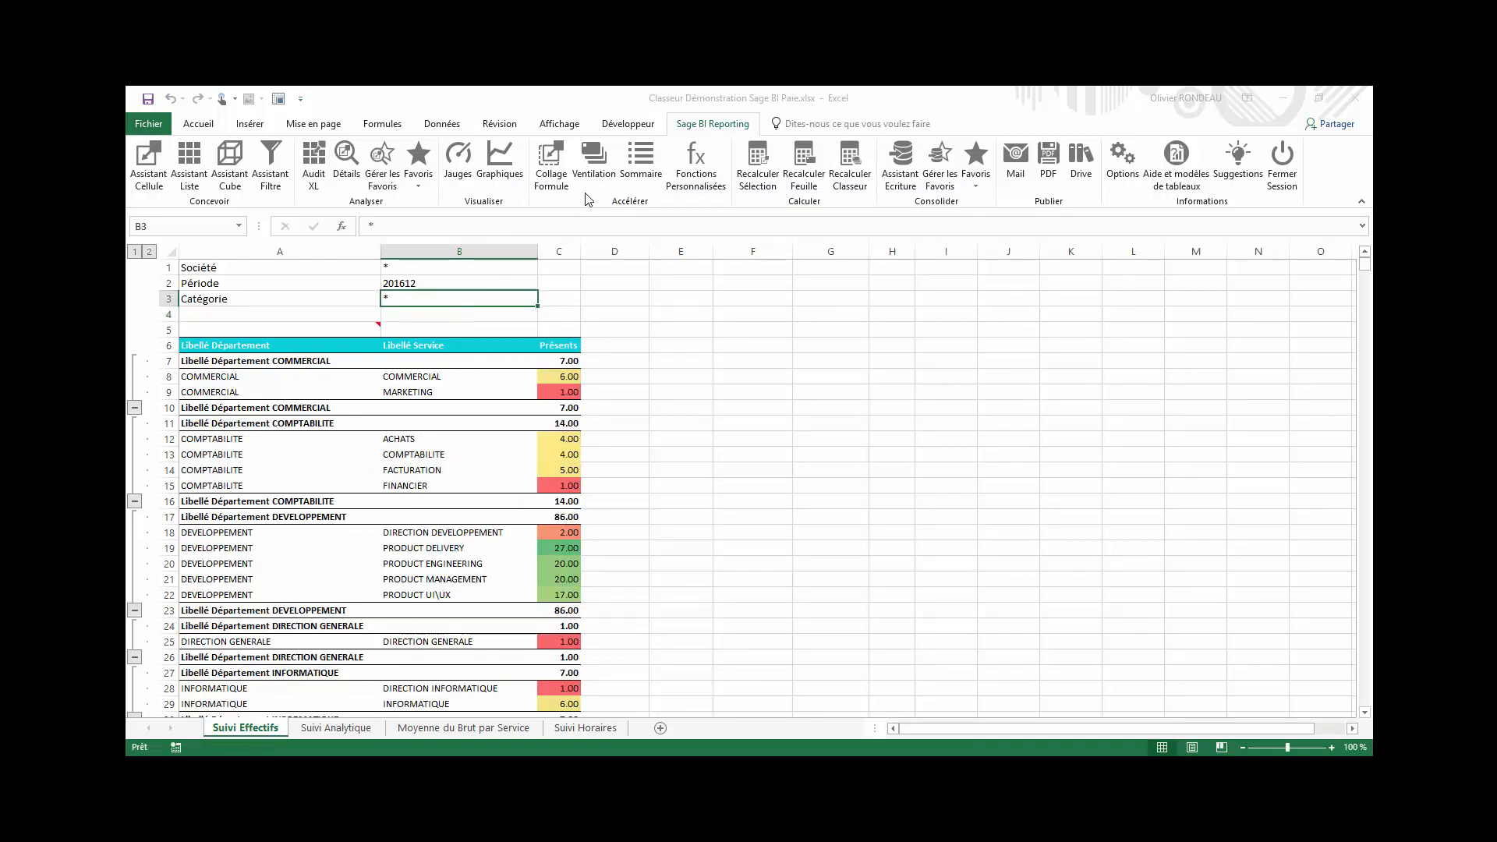
click(601, 170)
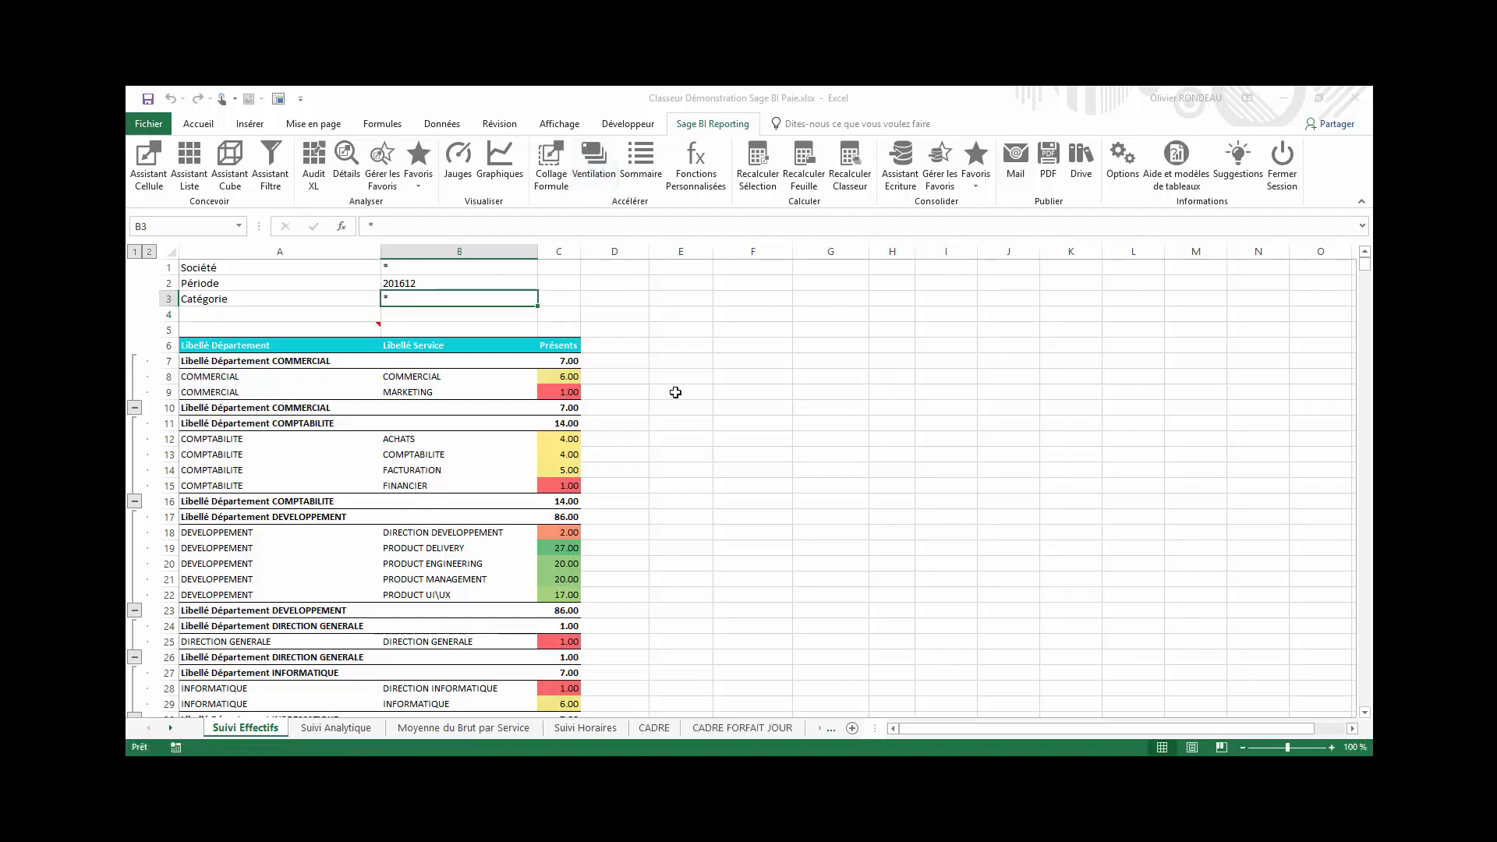
Review the generated CADRE, CADRE FORFAIT JOUR, EMPLOYE and STAGIAIRE sheets, and return to the Suivi Effectifs sheet.
click(655, 728)
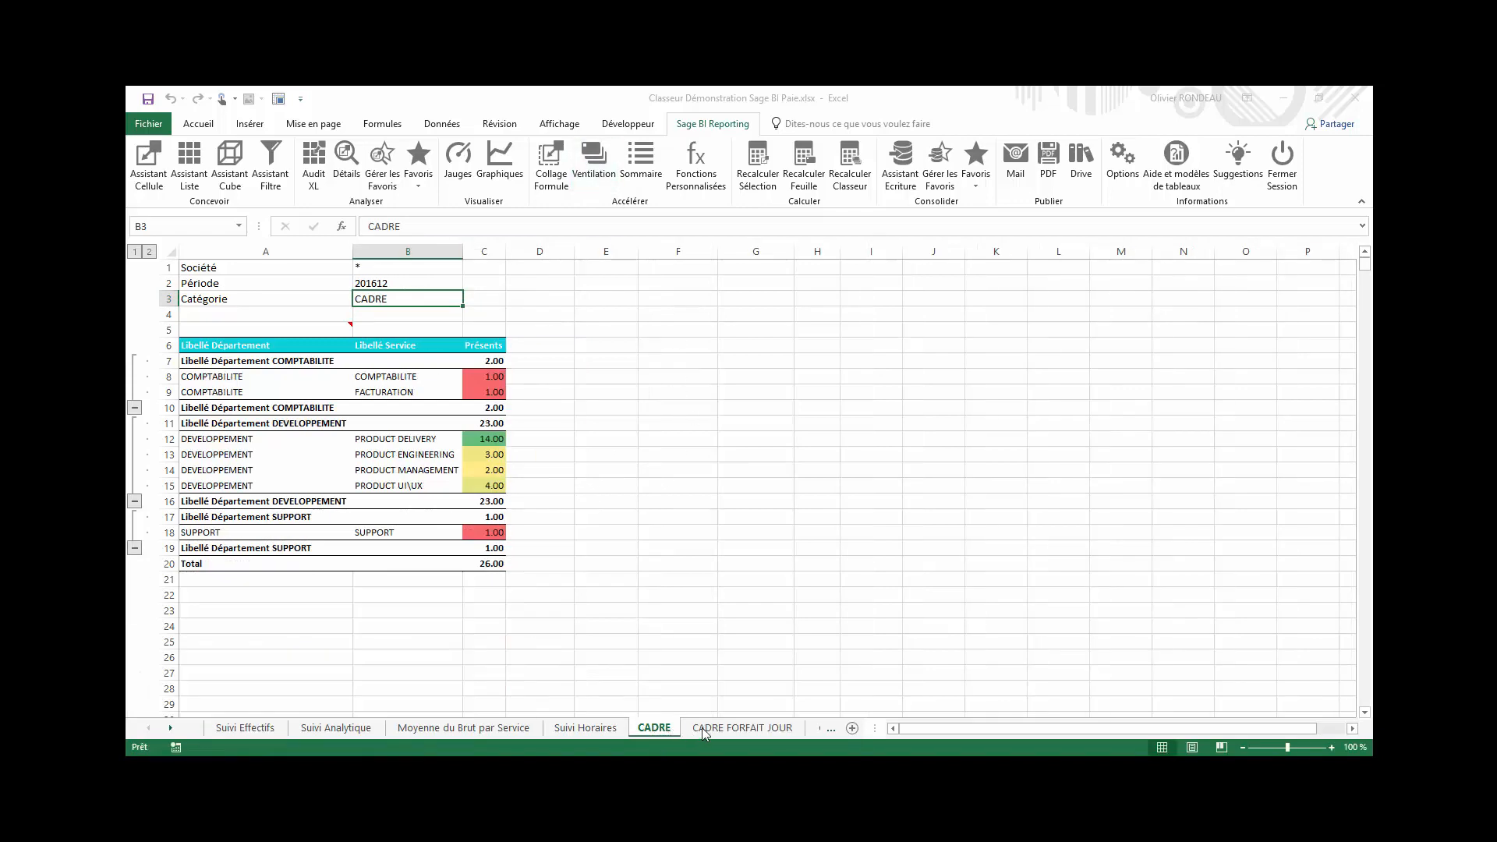
click(735, 729)
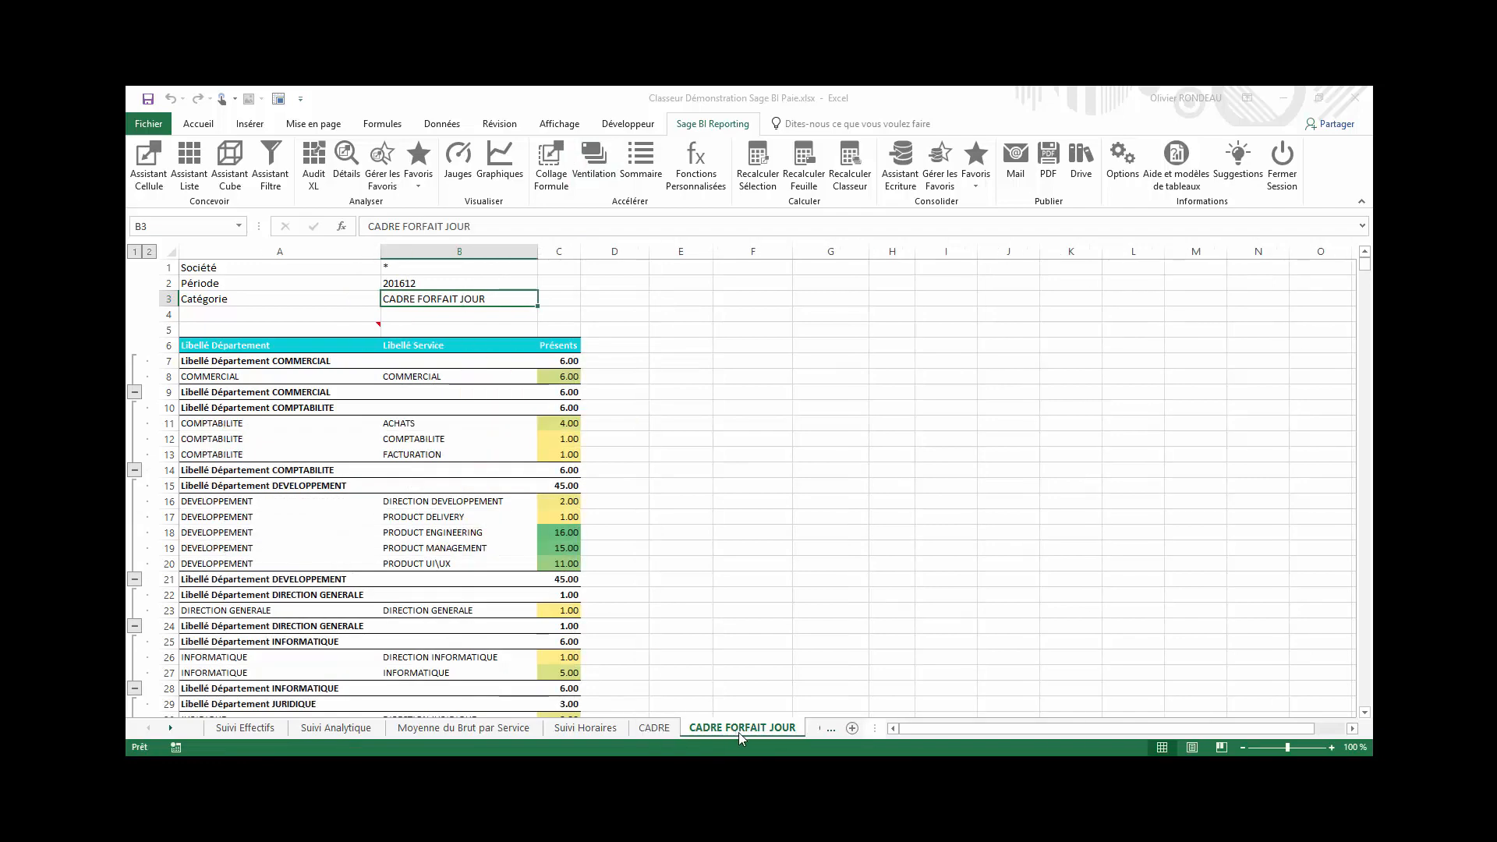
click(816, 728)
click(698, 729)
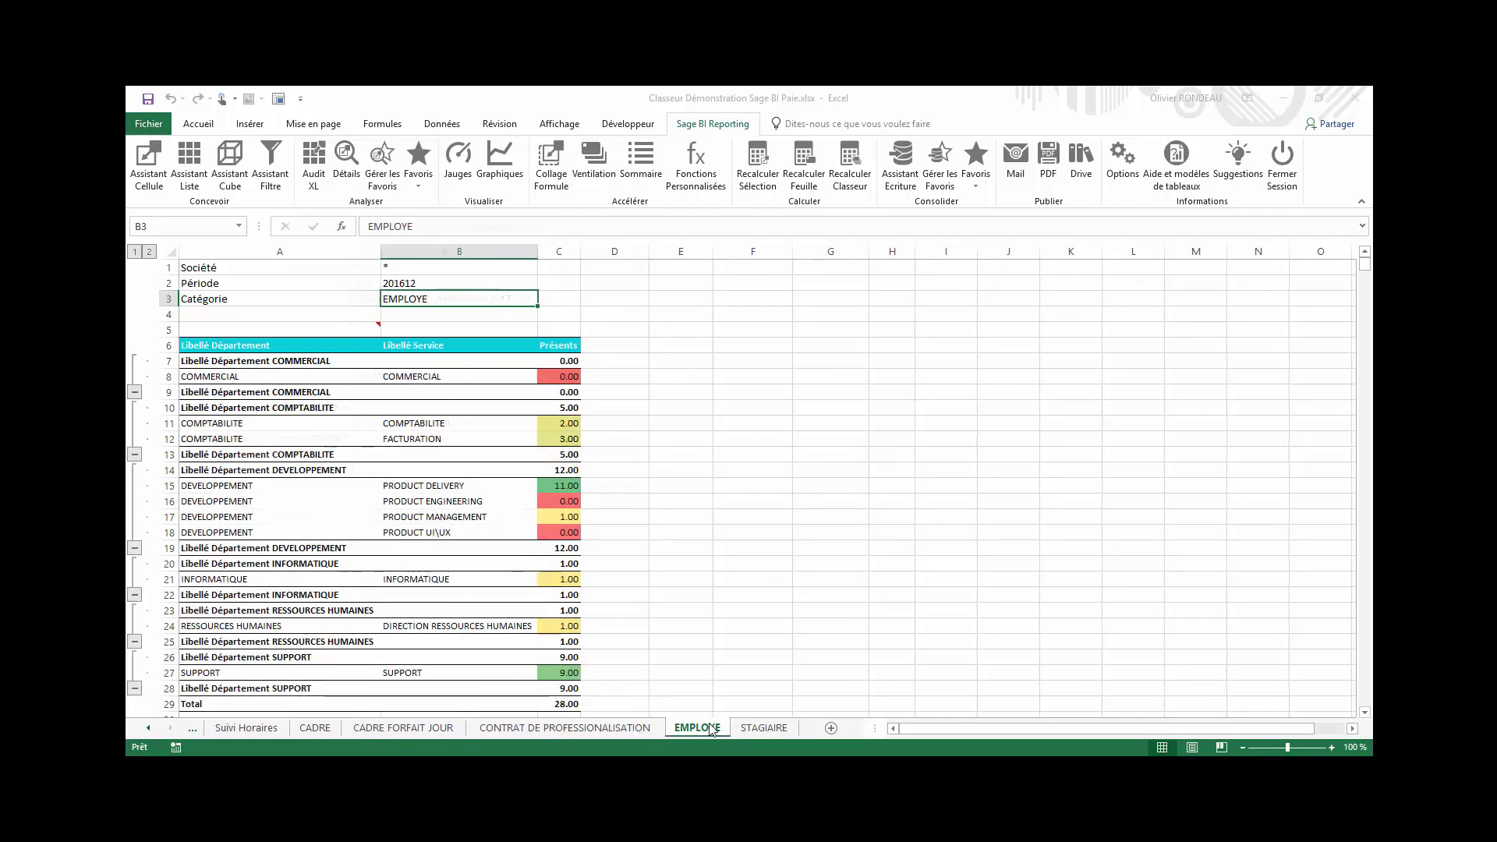
click(756, 730)
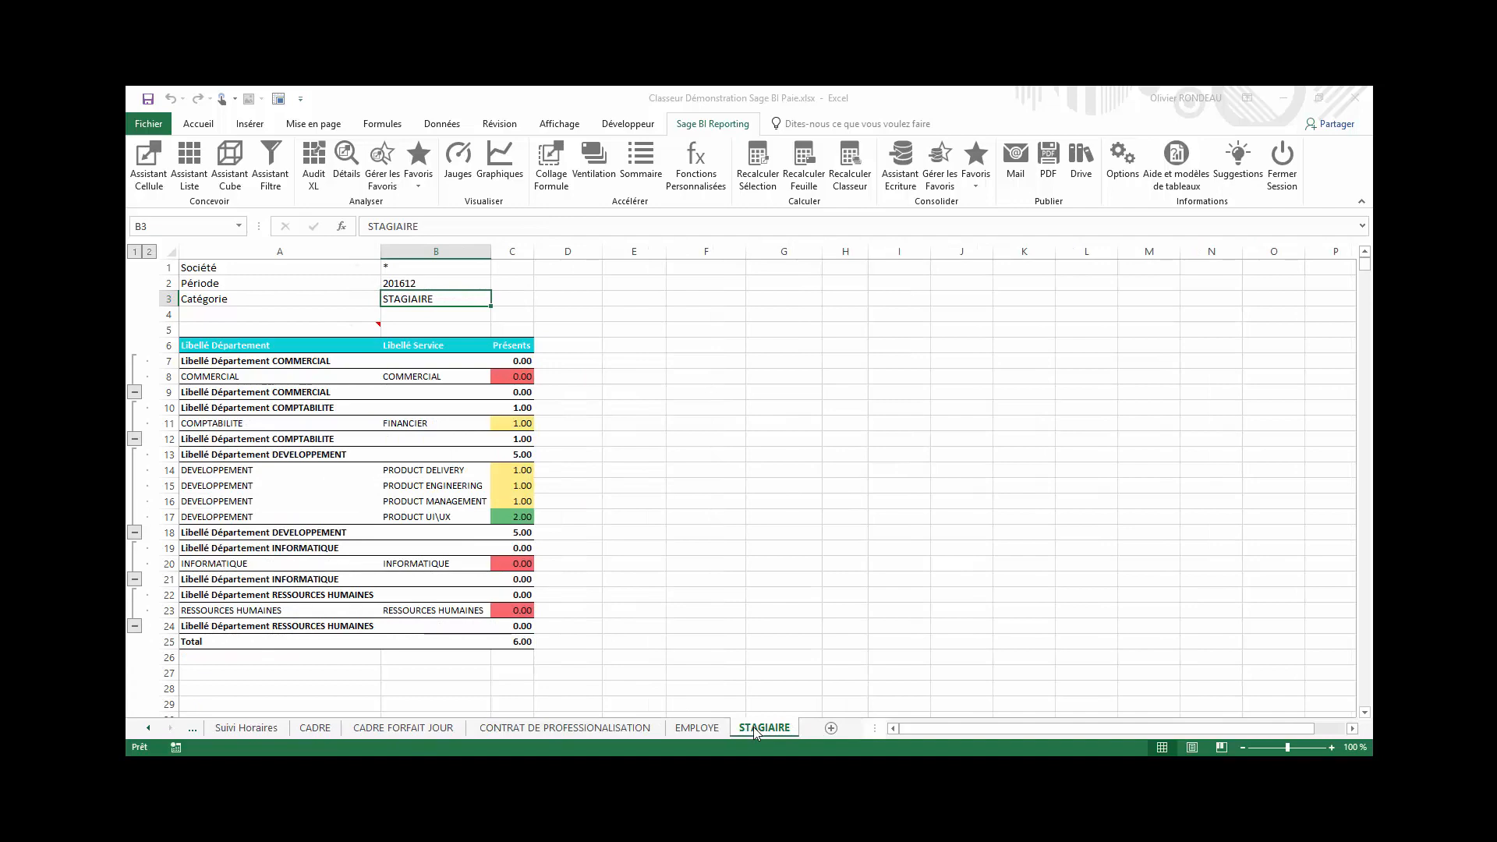
click(149, 728)
click(151, 728)
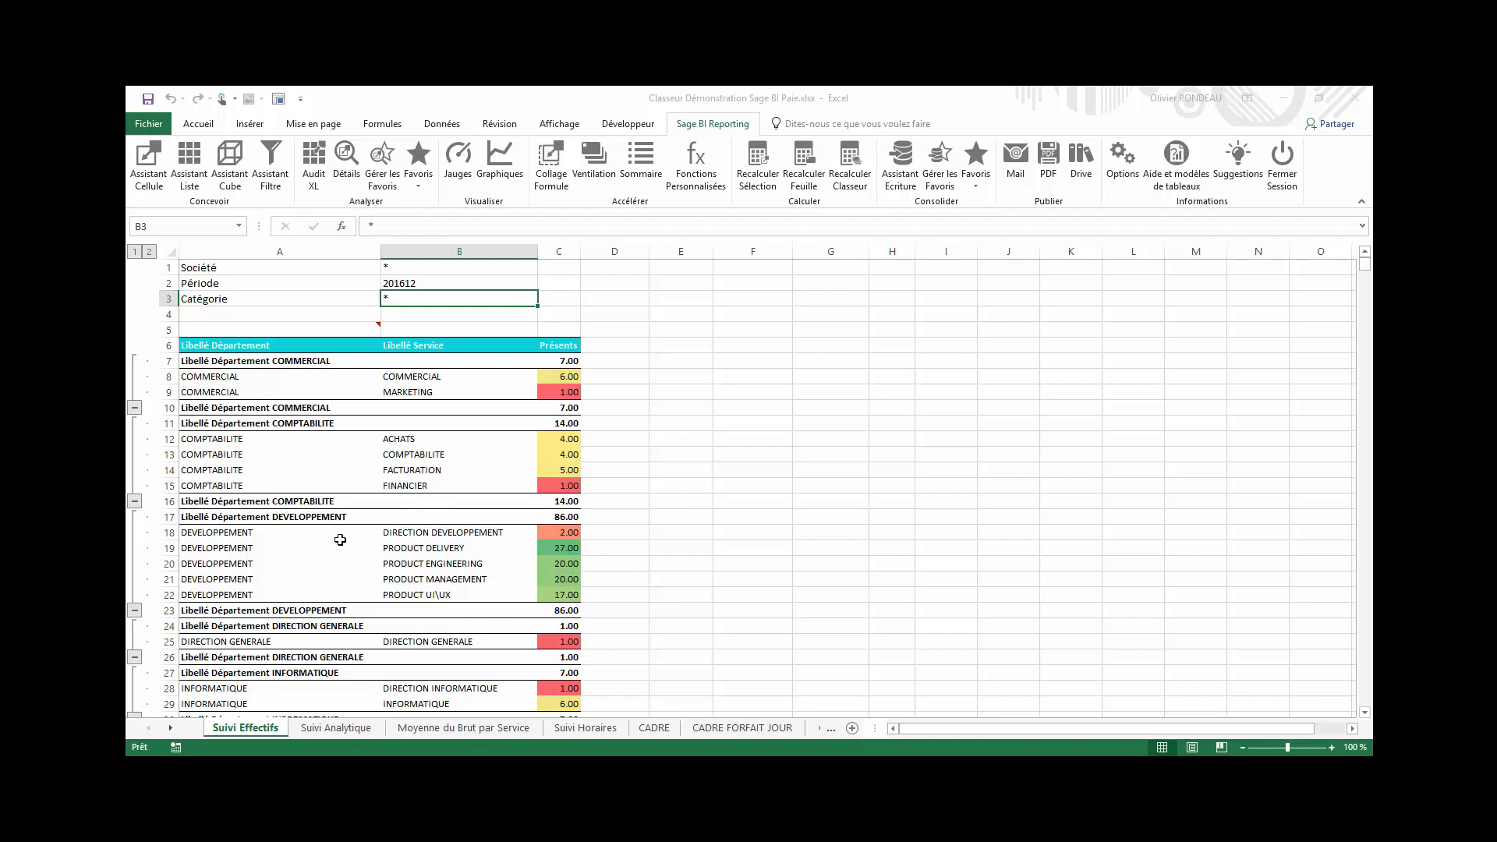
Reopen the list definition in A5 and add Entrées Cumul Année and Sorties Cumul Année as output columns after Présents.
mouse_move(331, 328)
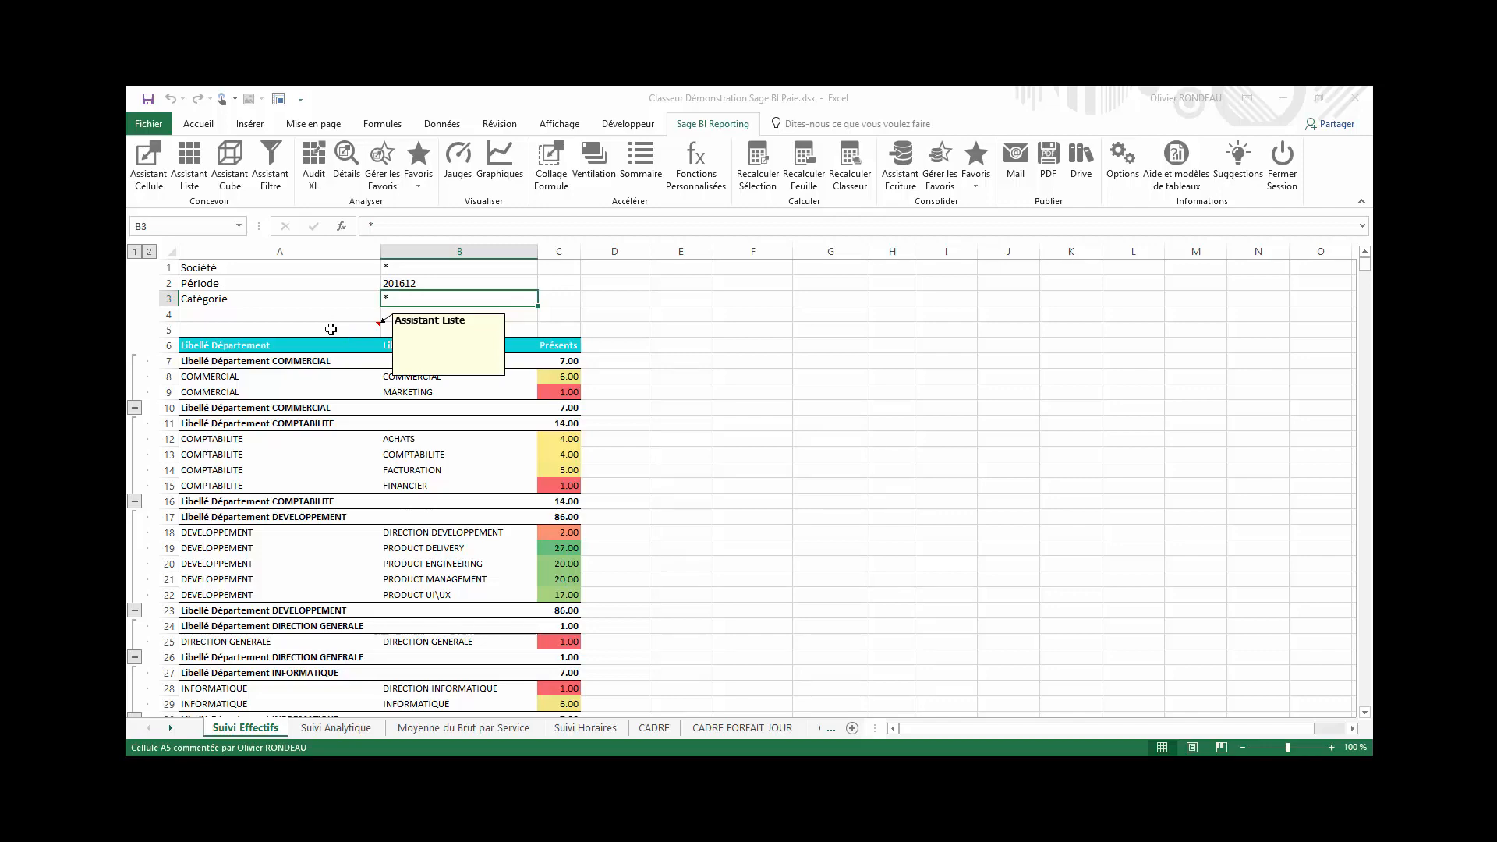
click(331, 329)
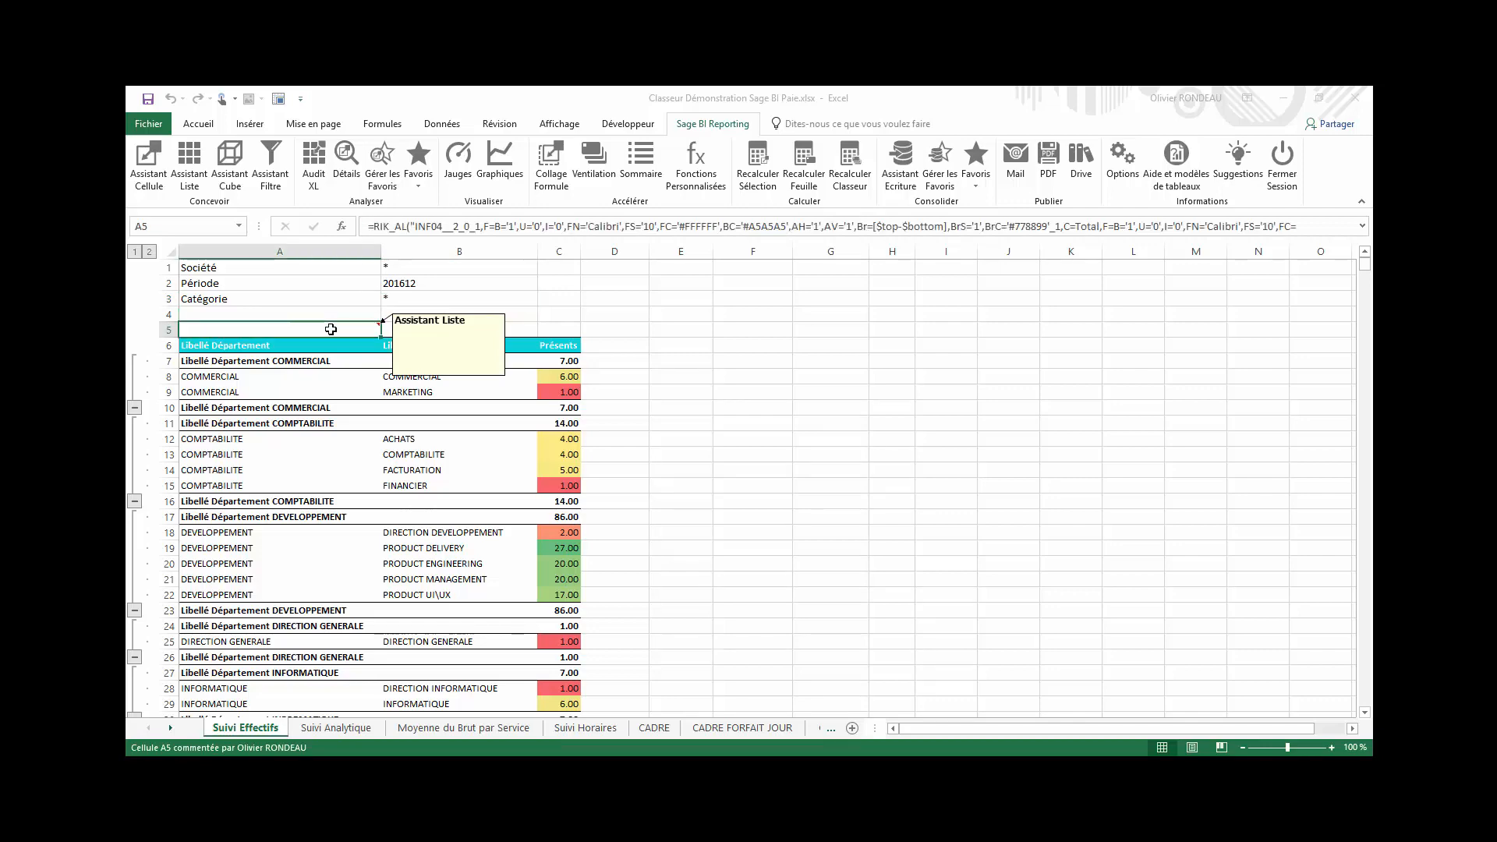
double_click(331, 329)
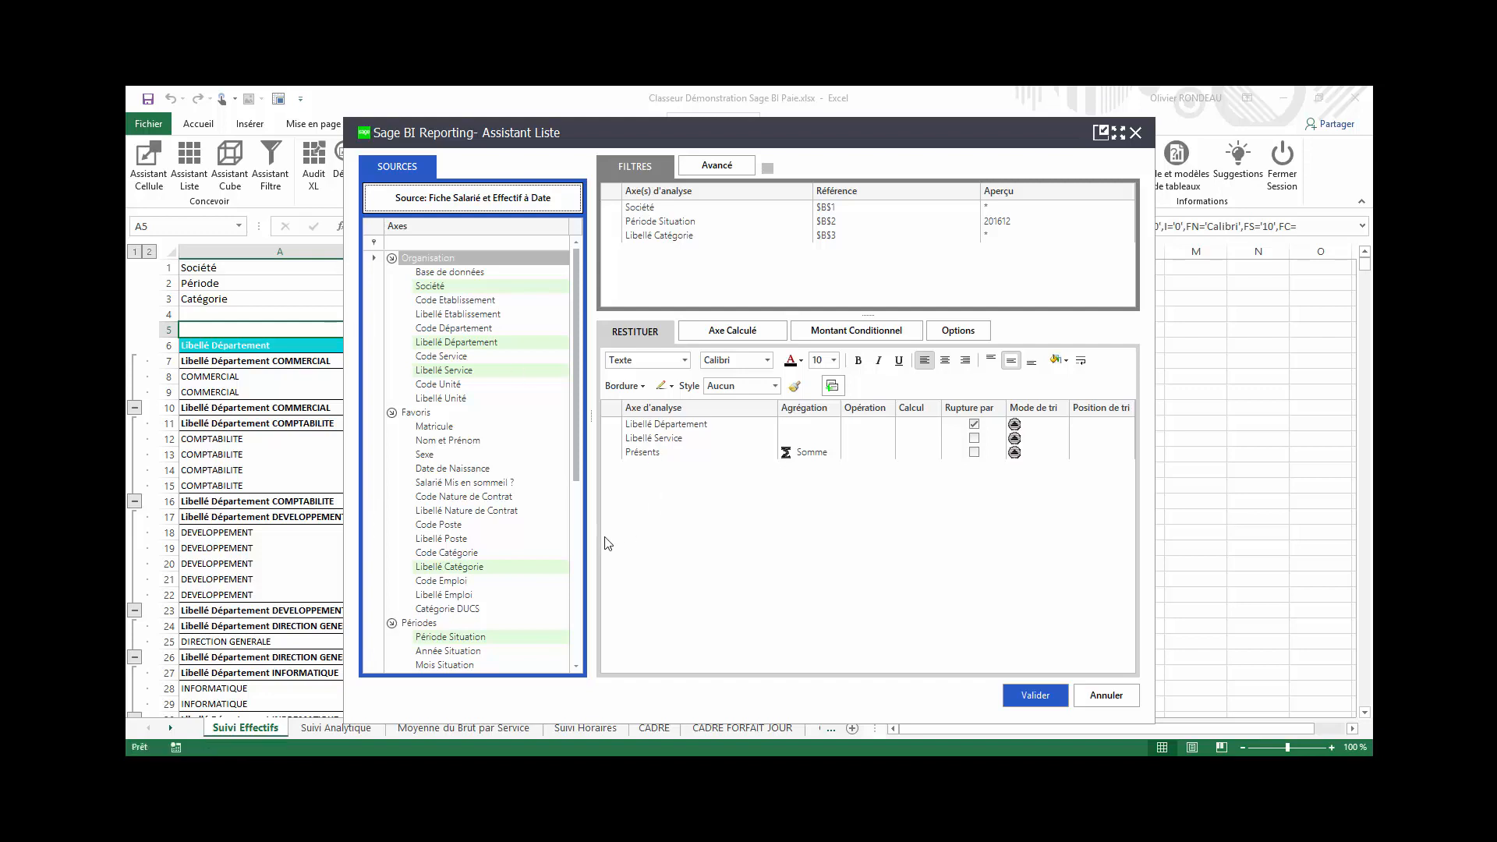
click(577, 554)
drag(474, 455, 659, 492)
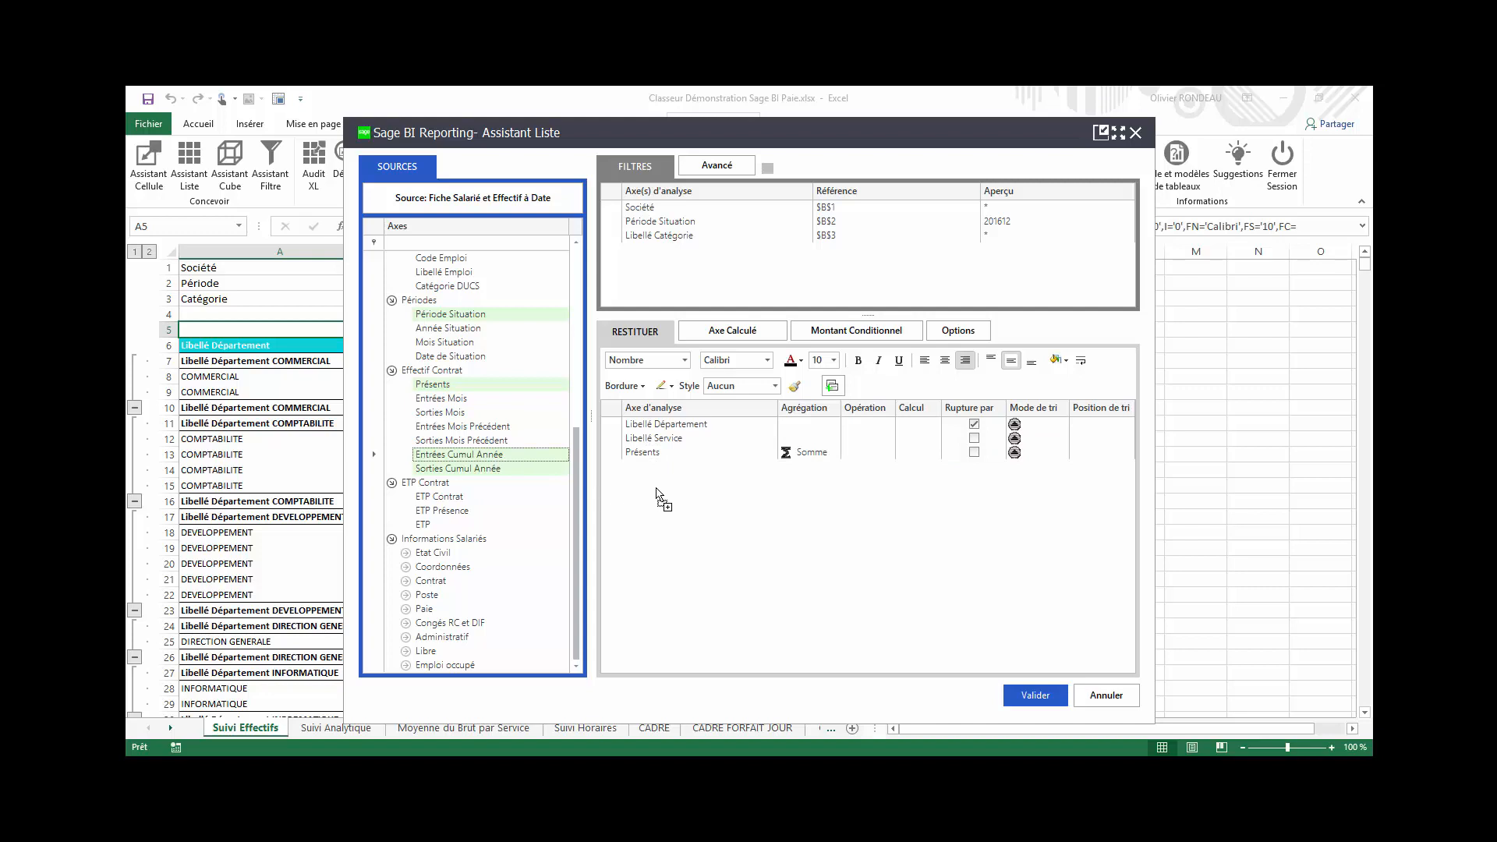
drag(479, 472, 707, 489)
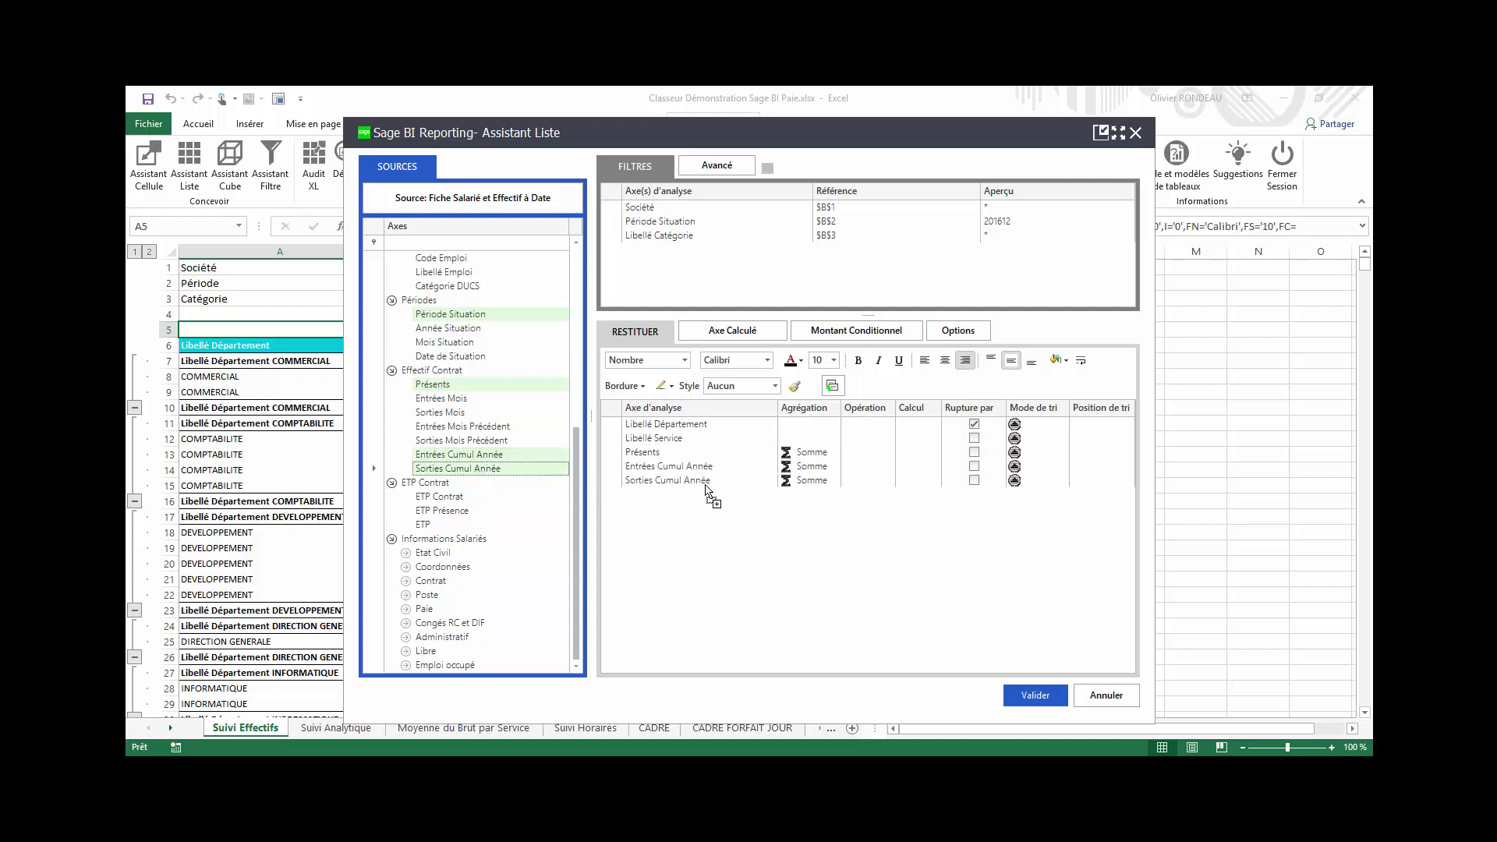
Switch the list's format option to Format Office and regenerate the list.
click(957, 331)
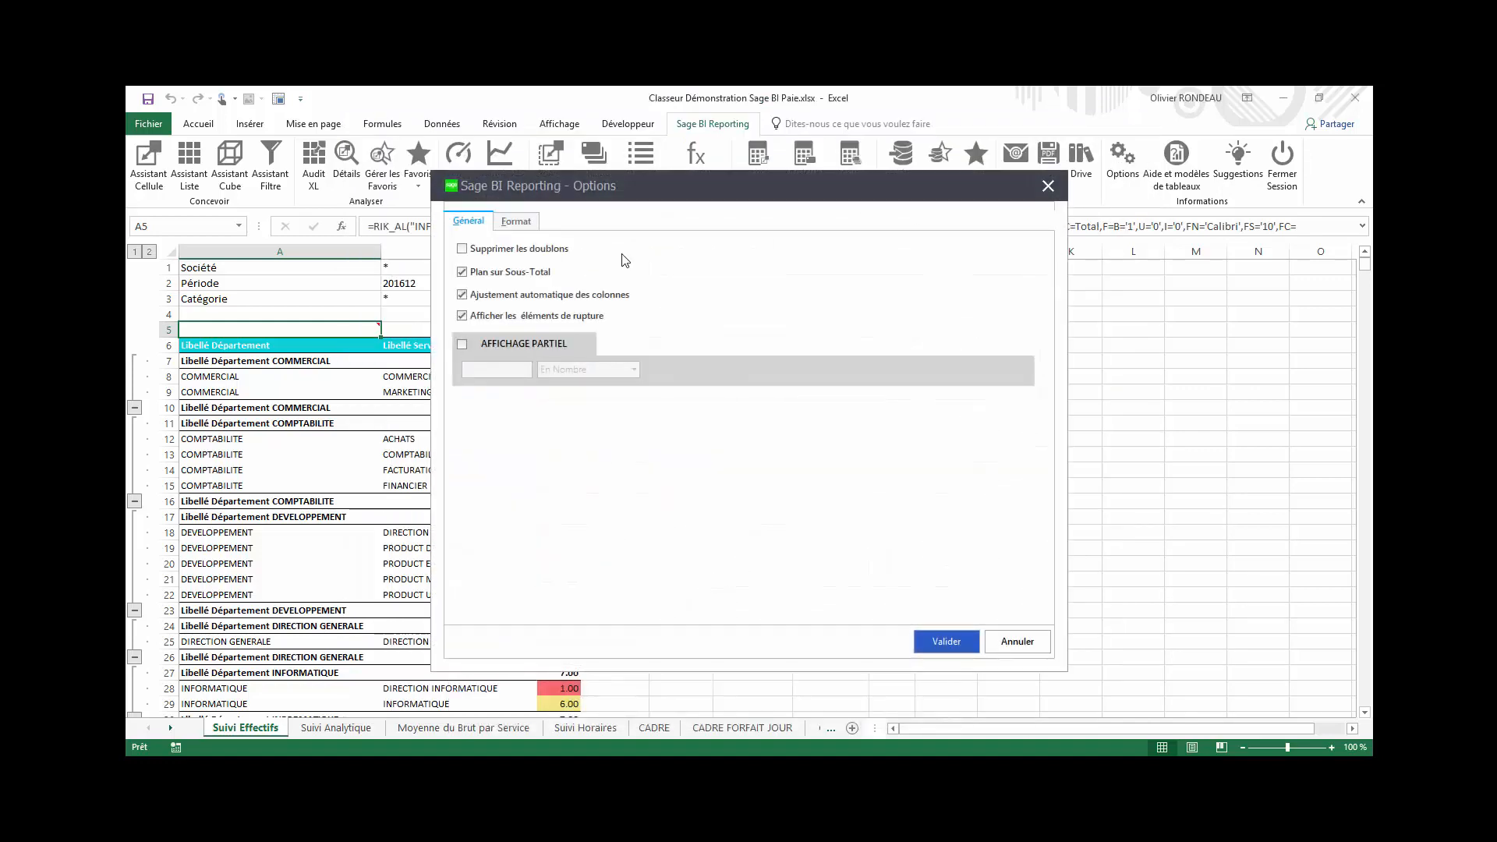
click(517, 222)
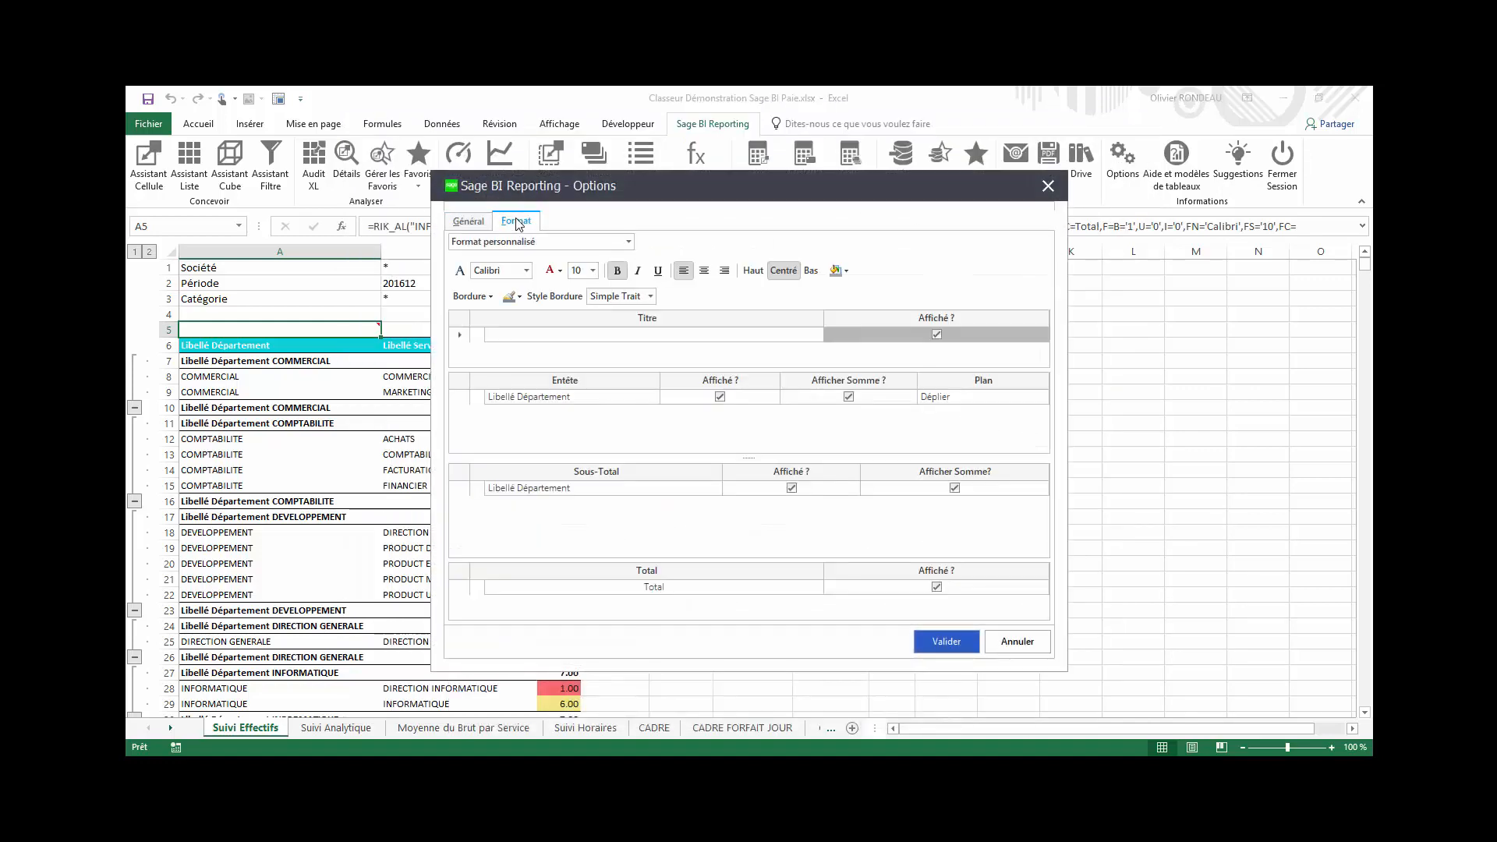
click(538, 243)
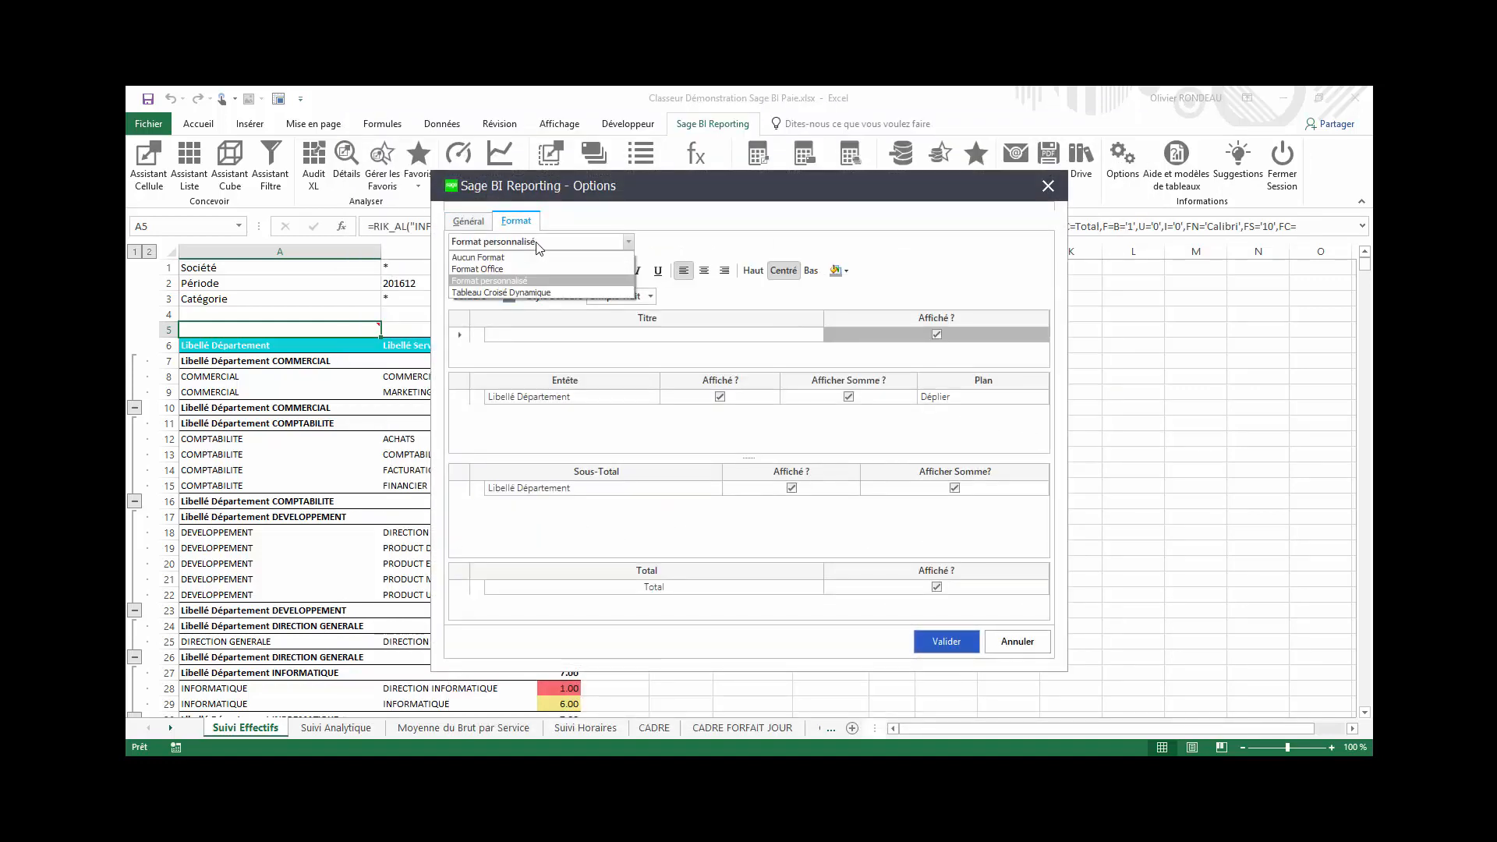
click(532, 271)
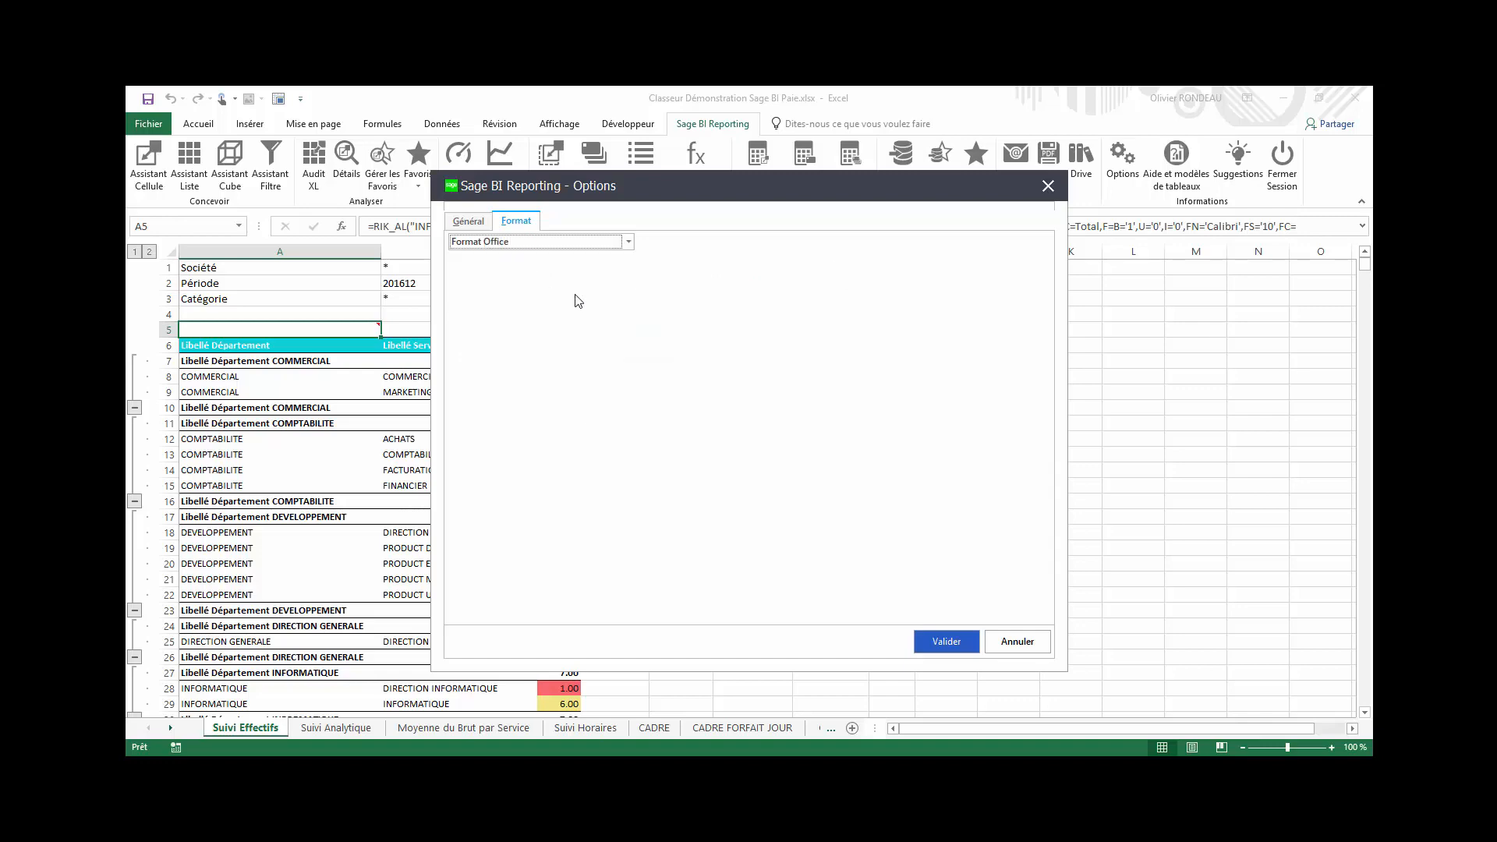
click(963, 640)
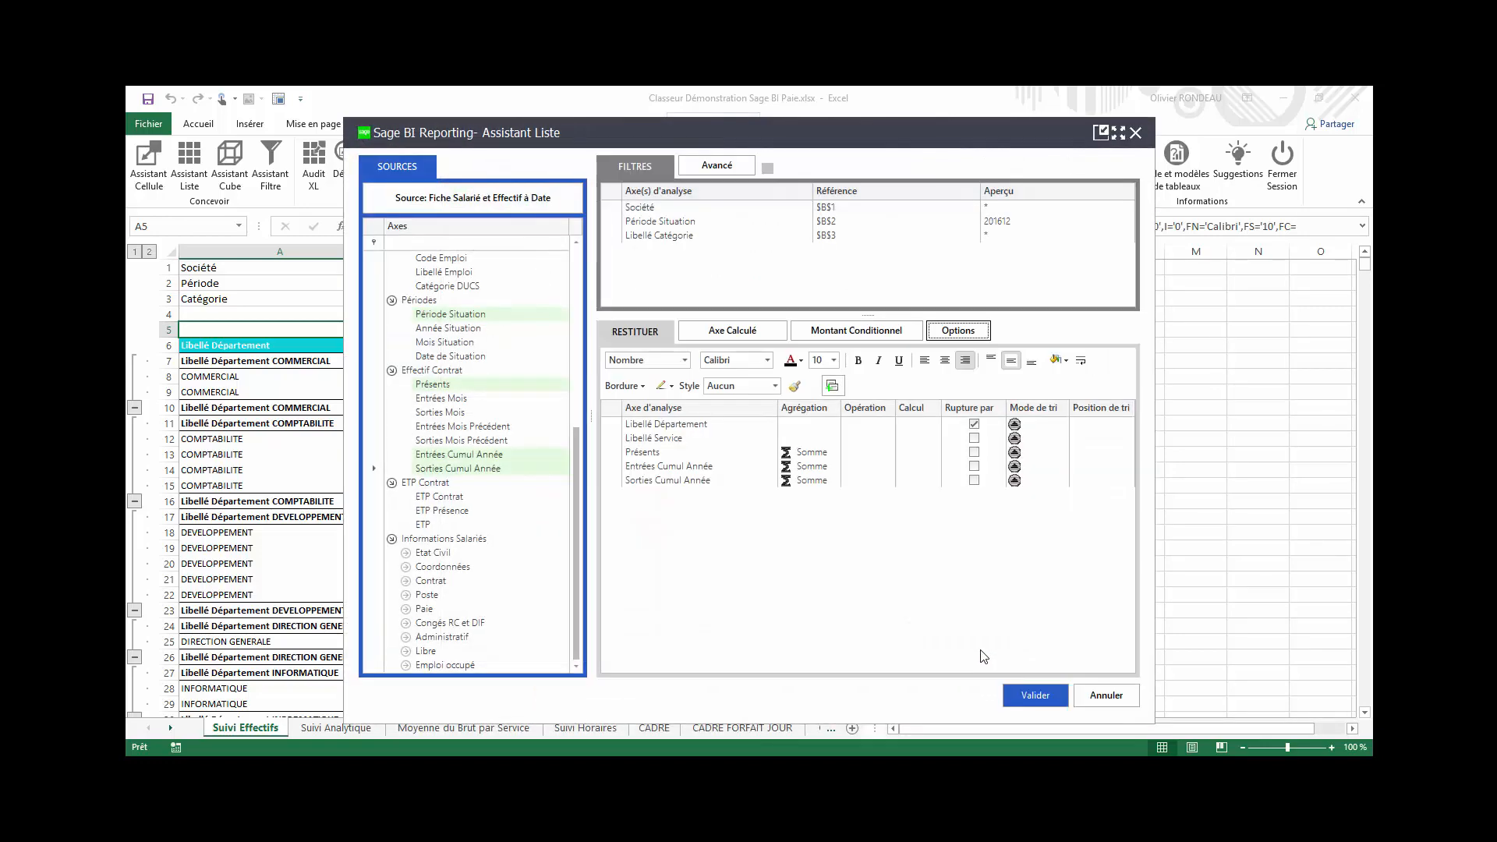
click(1035, 695)
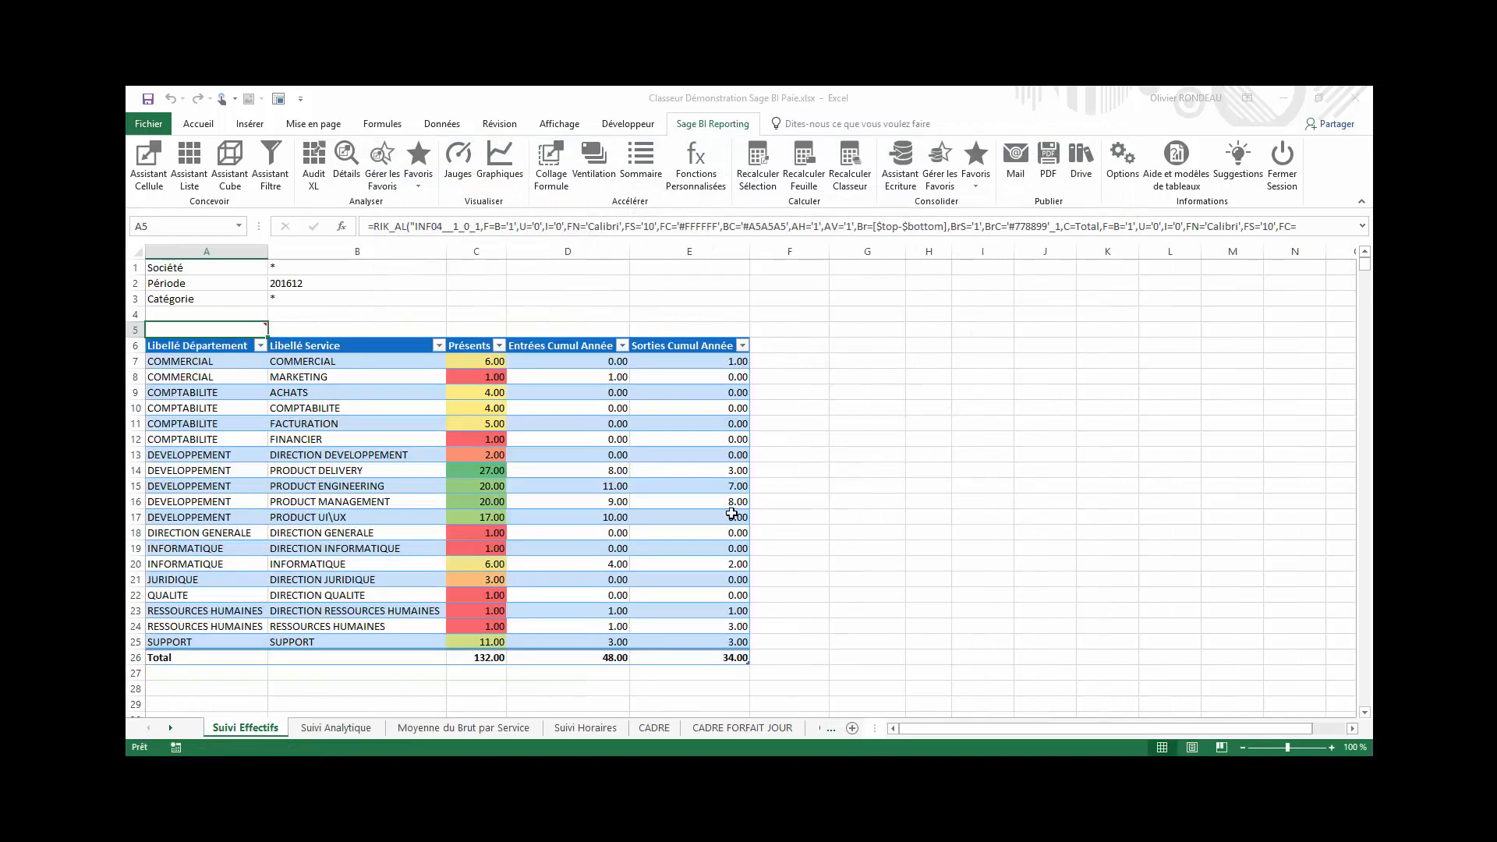
Check the sort and filter choices offered on the table's Libellé Service column, leaving them unapplied.
click(429, 478)
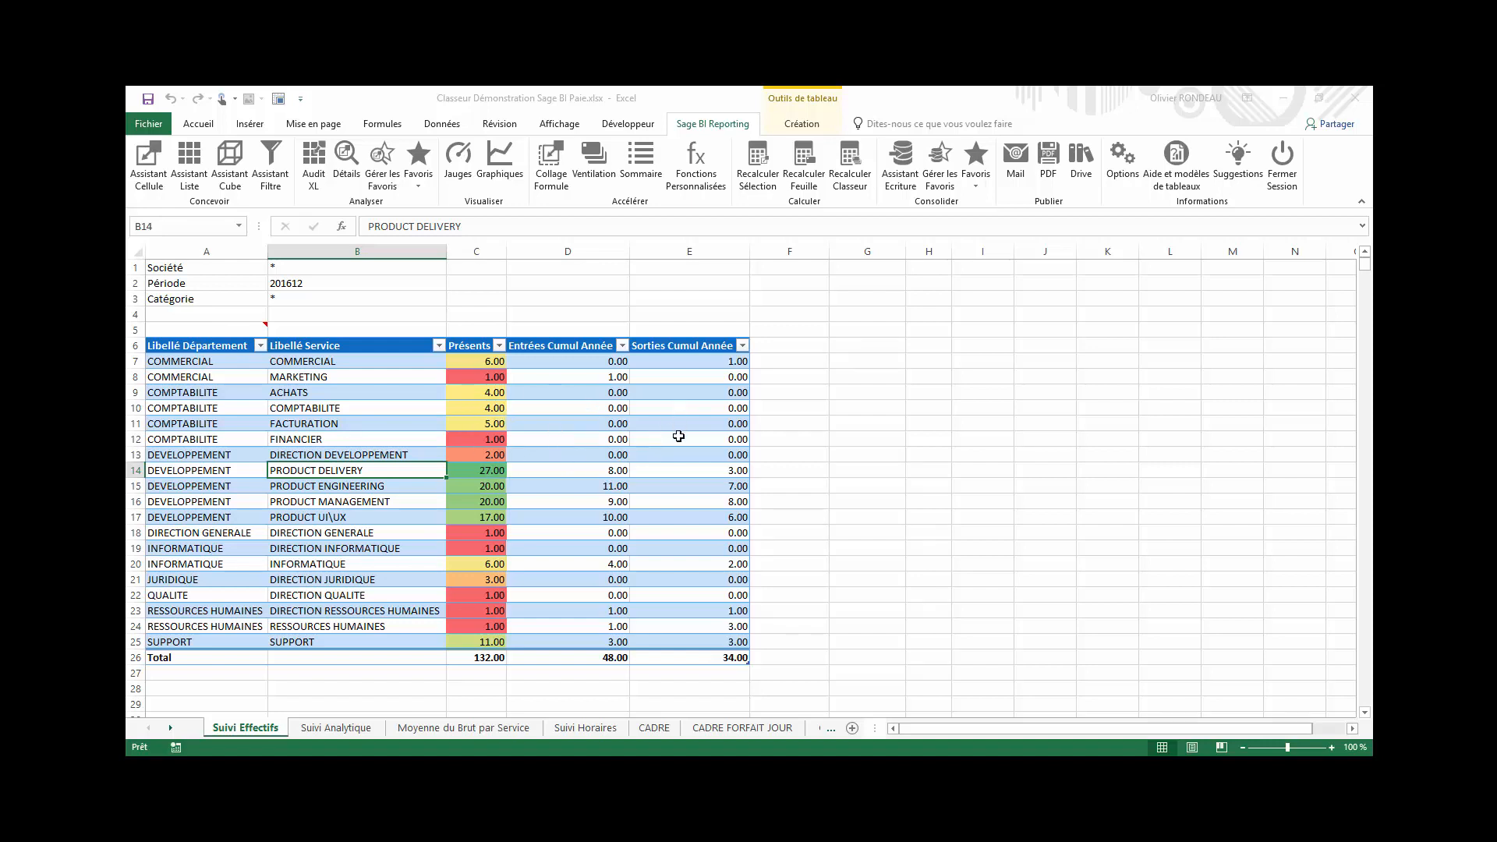
click(573, 506)
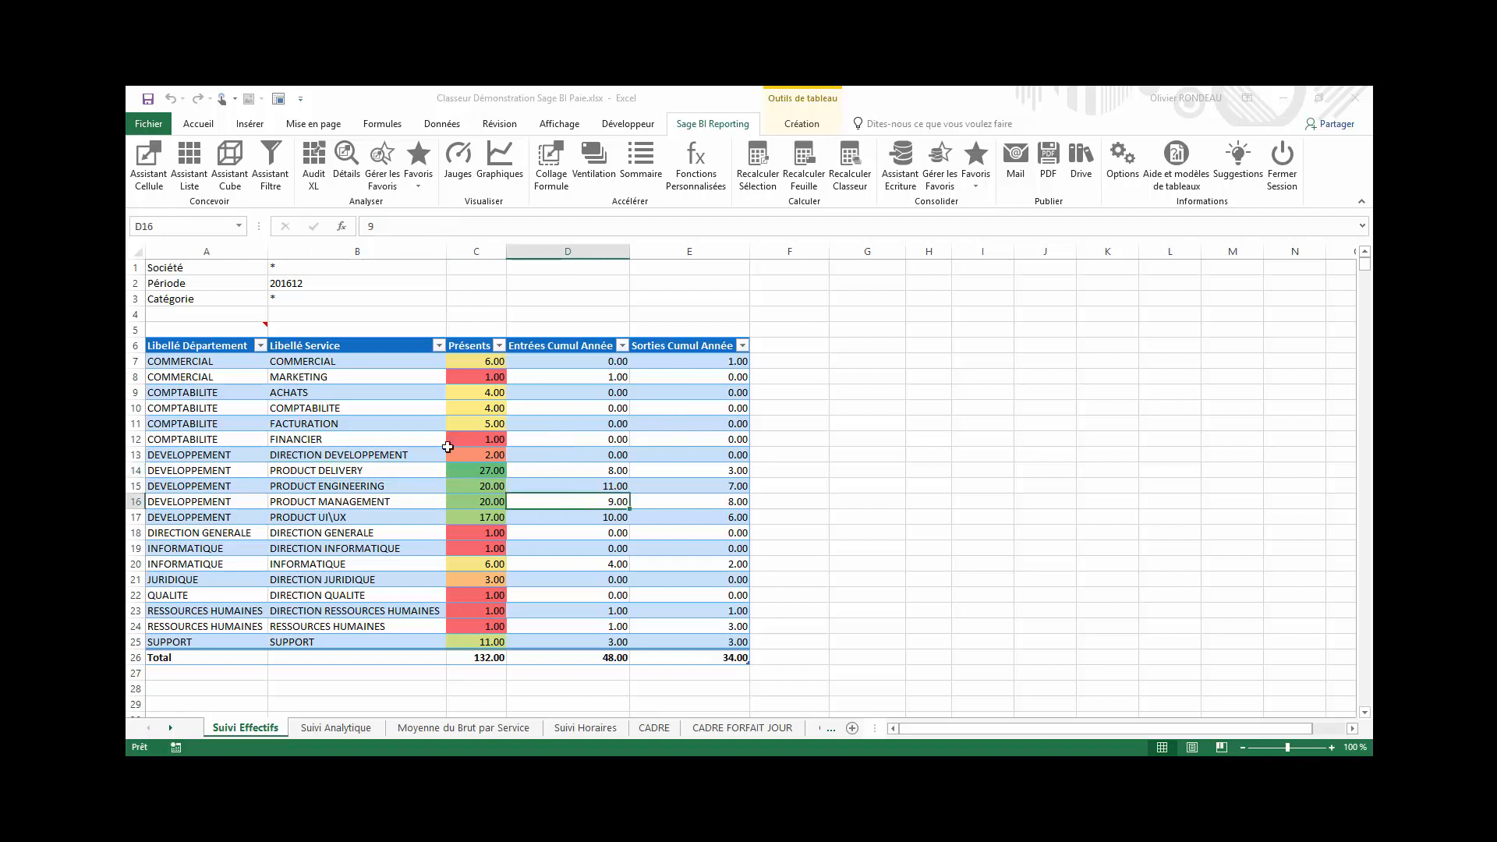
click(438, 346)
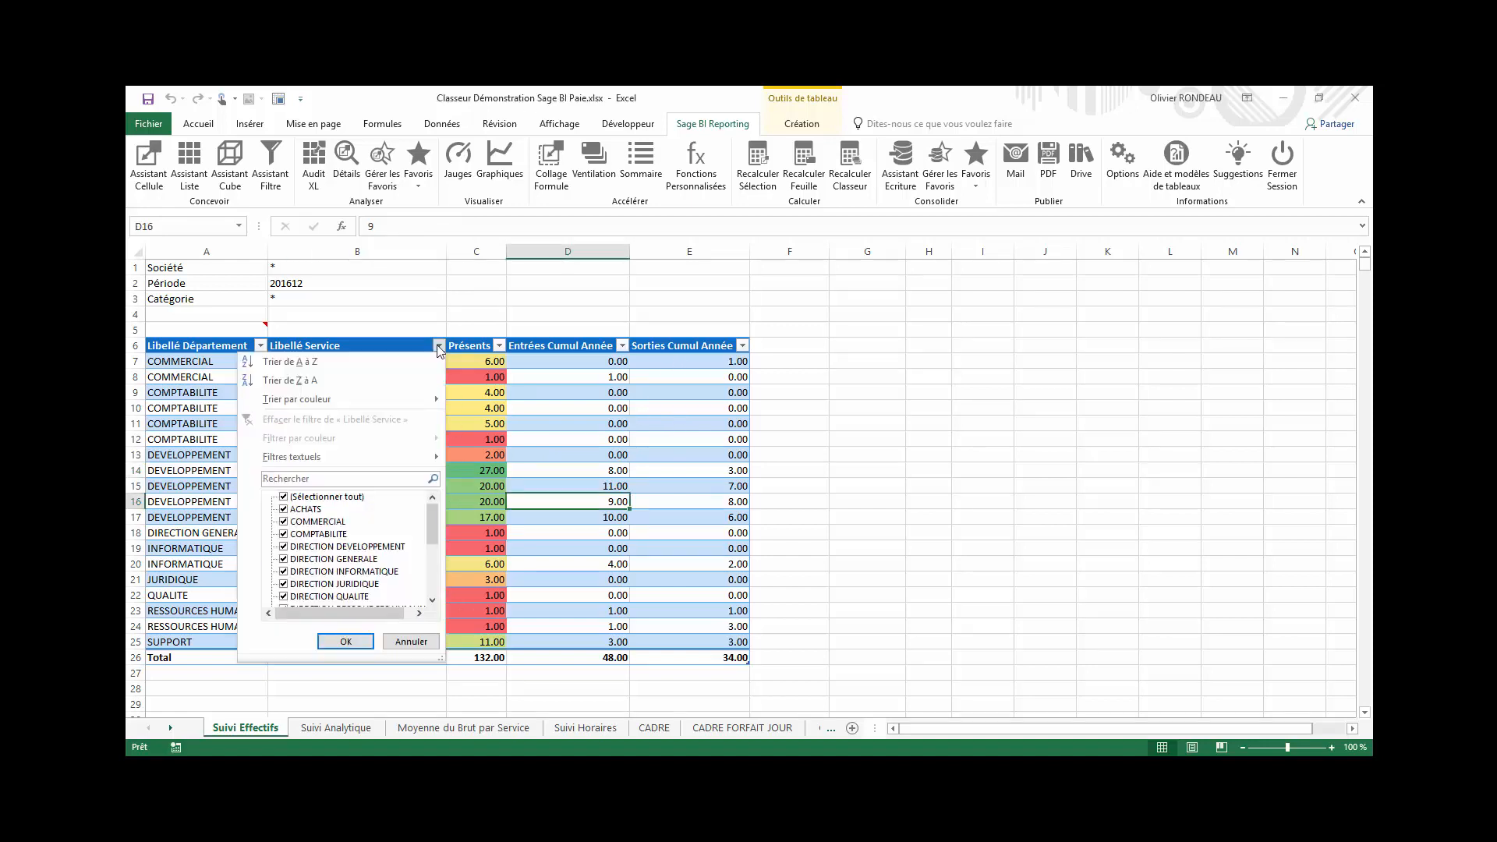
click(689, 425)
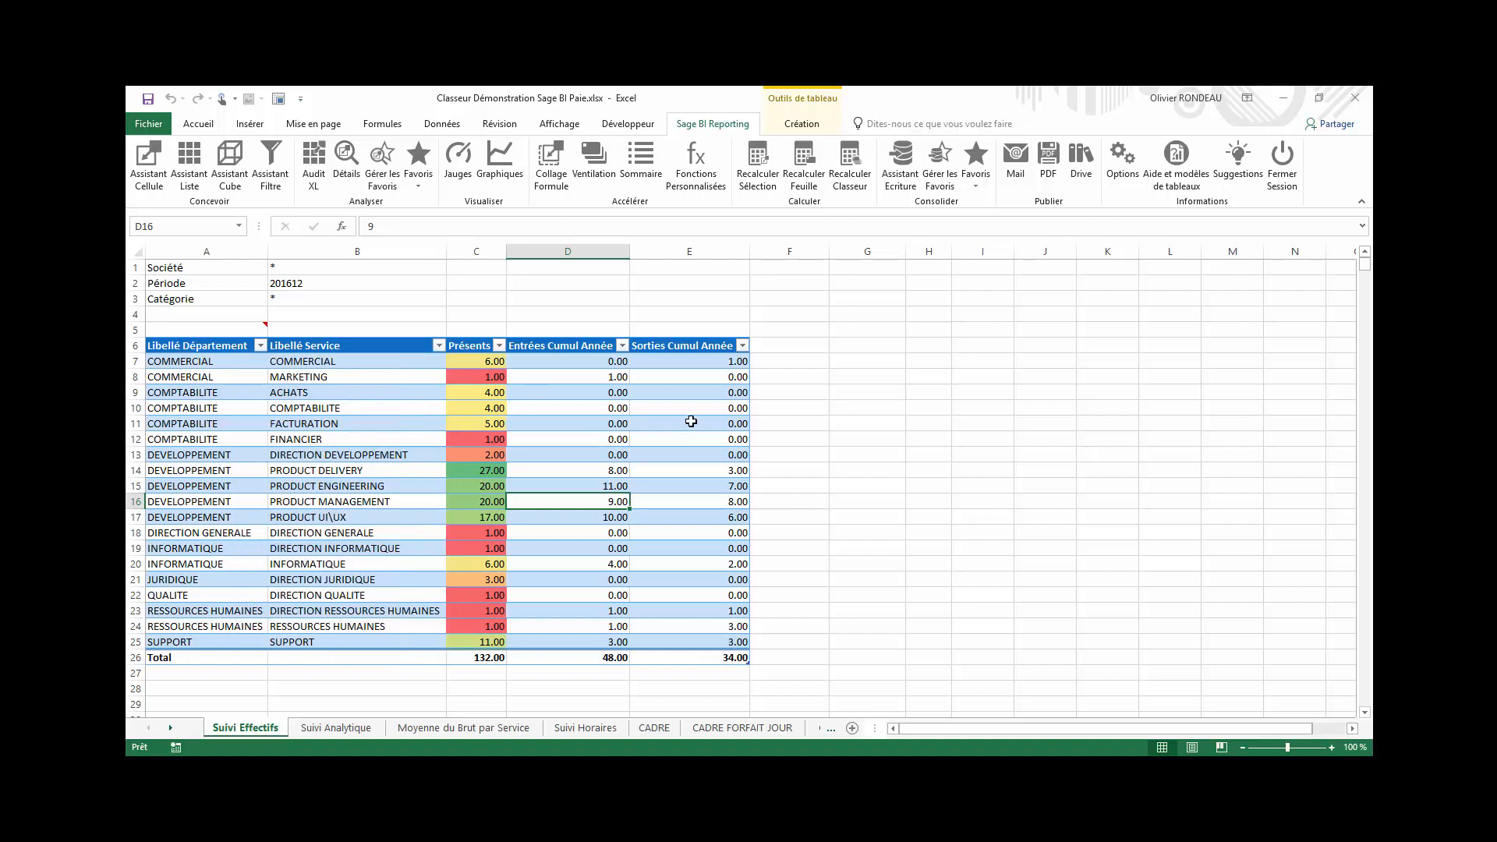
click(773, 366)
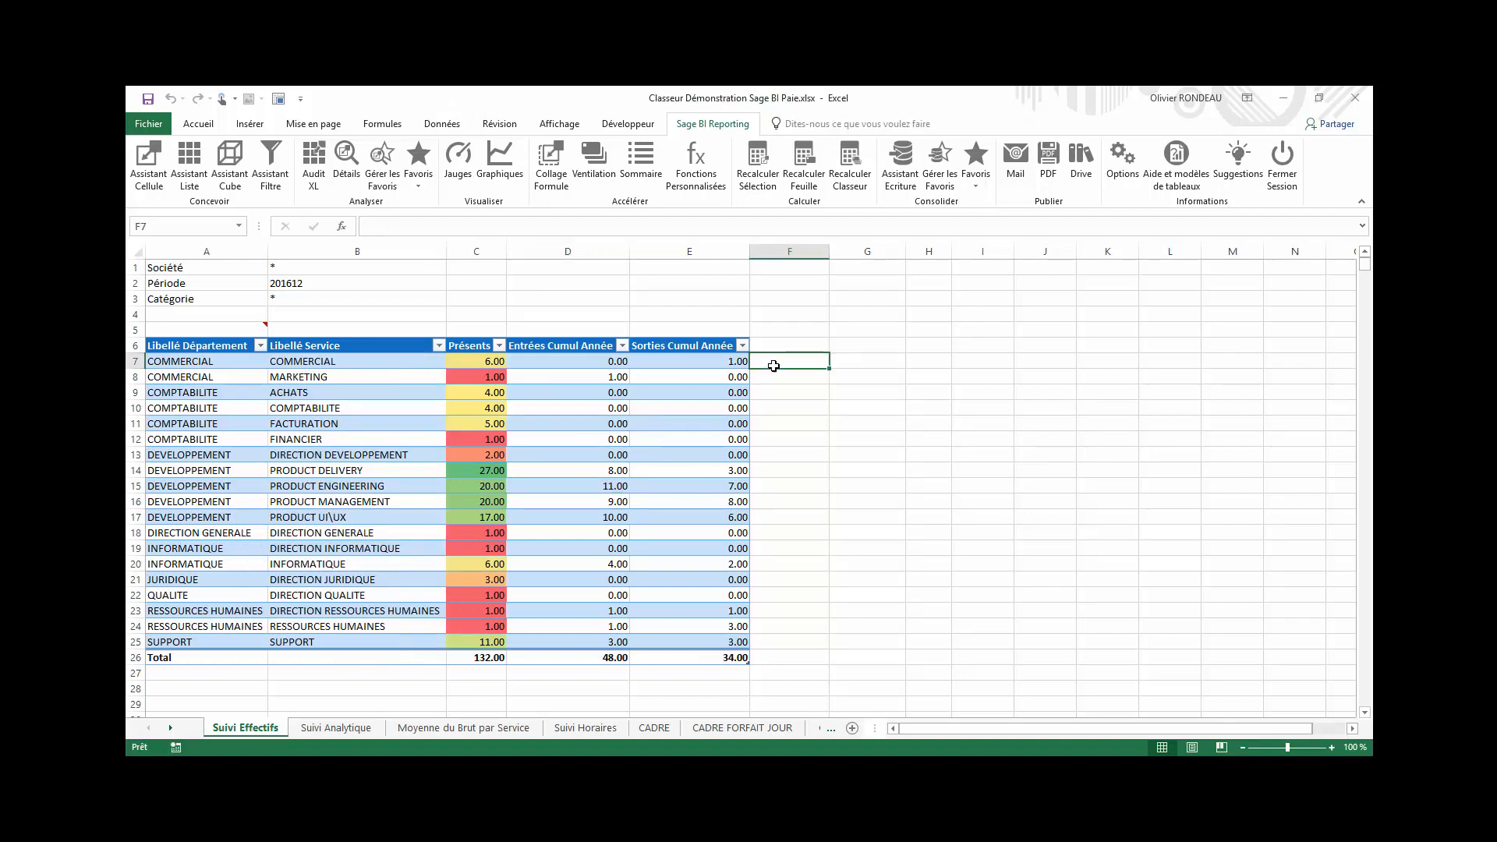
text(=)
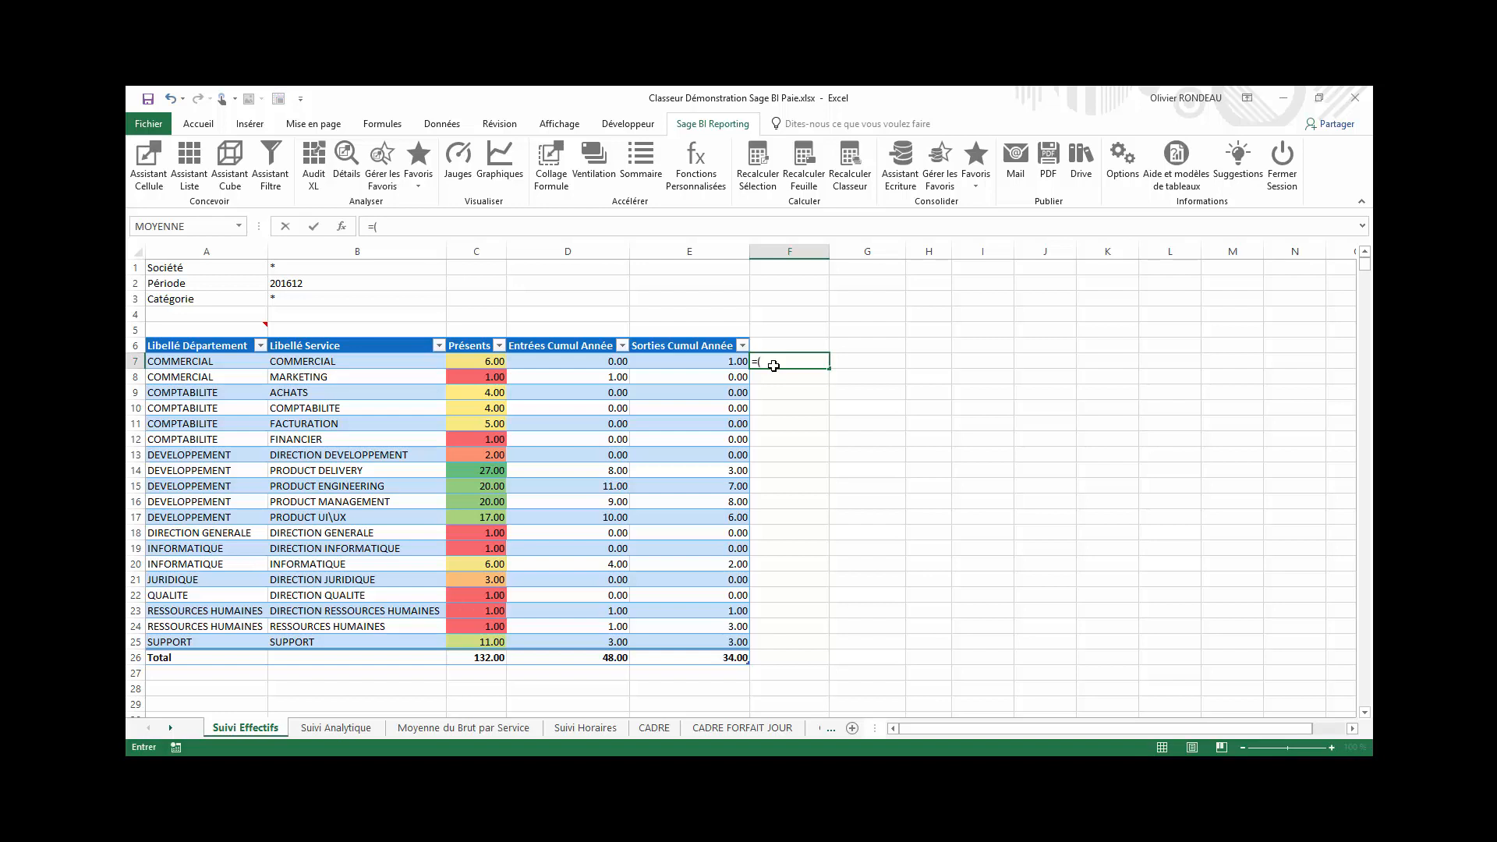
text(()
key(Left)
key(Left)
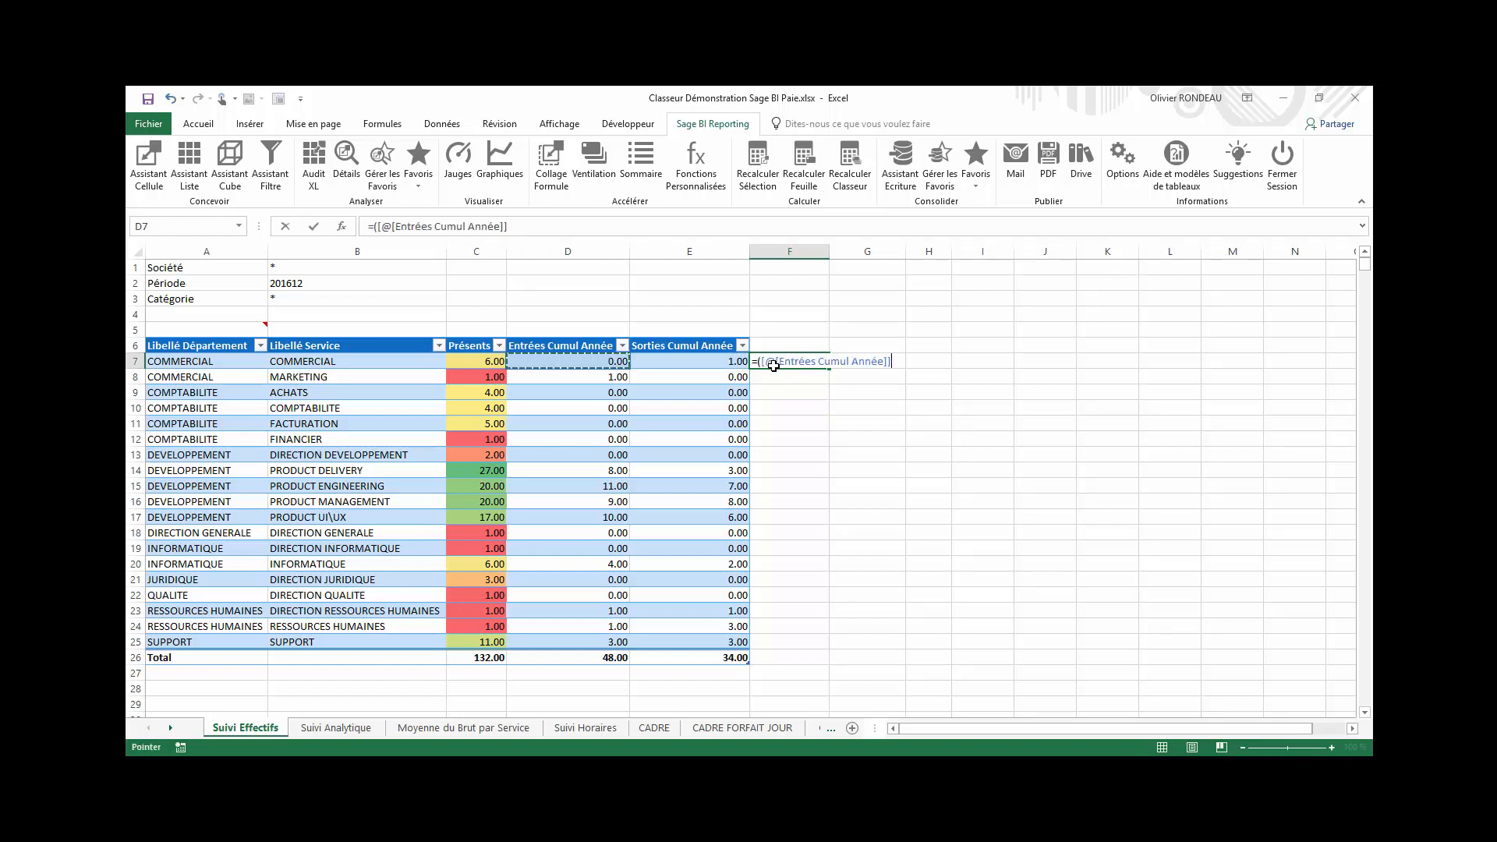
text(+)
key(Left)
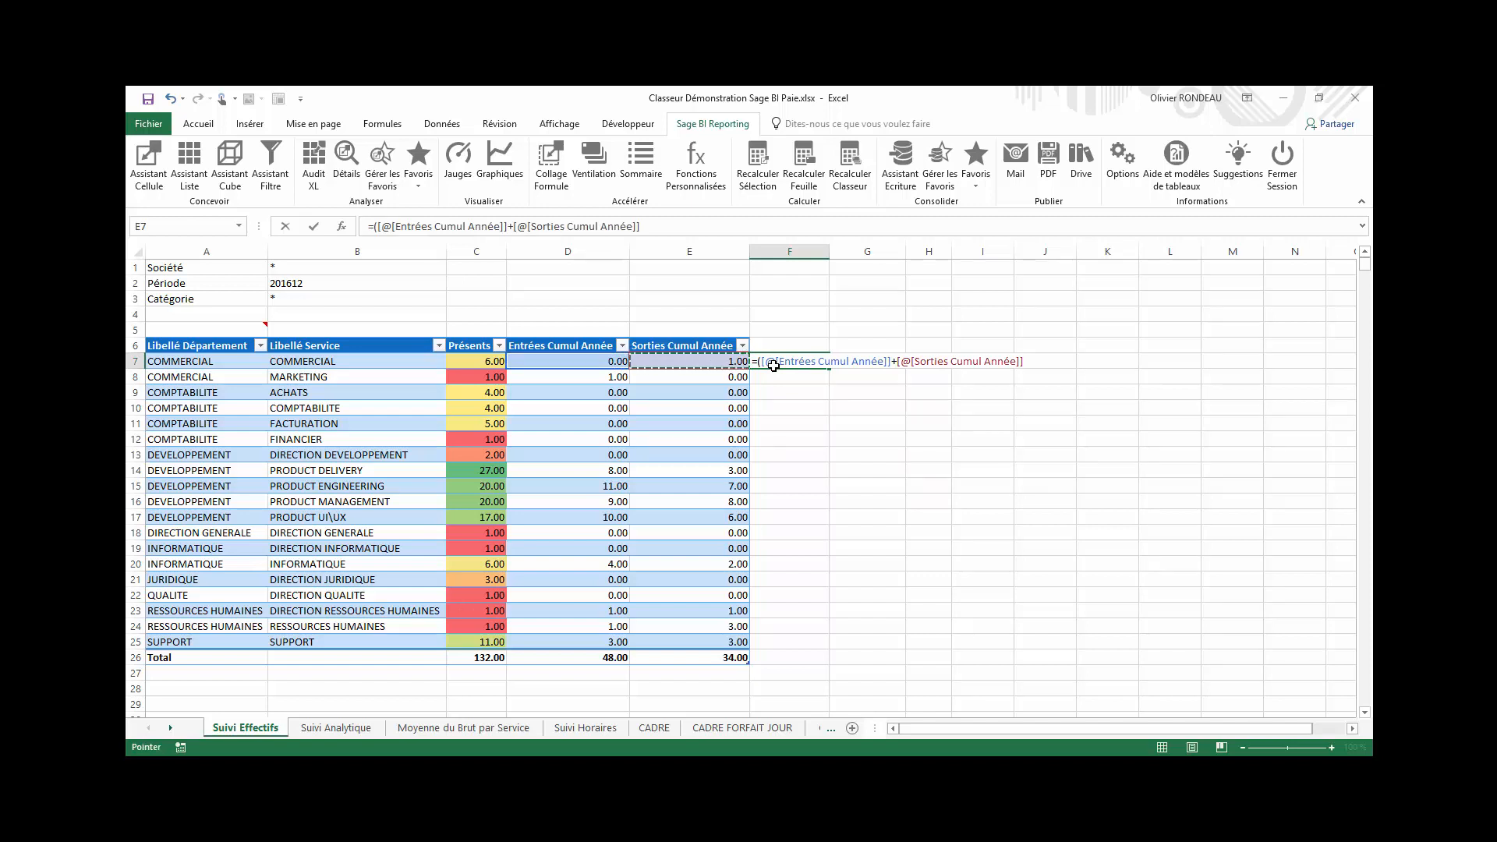
text()/2/)
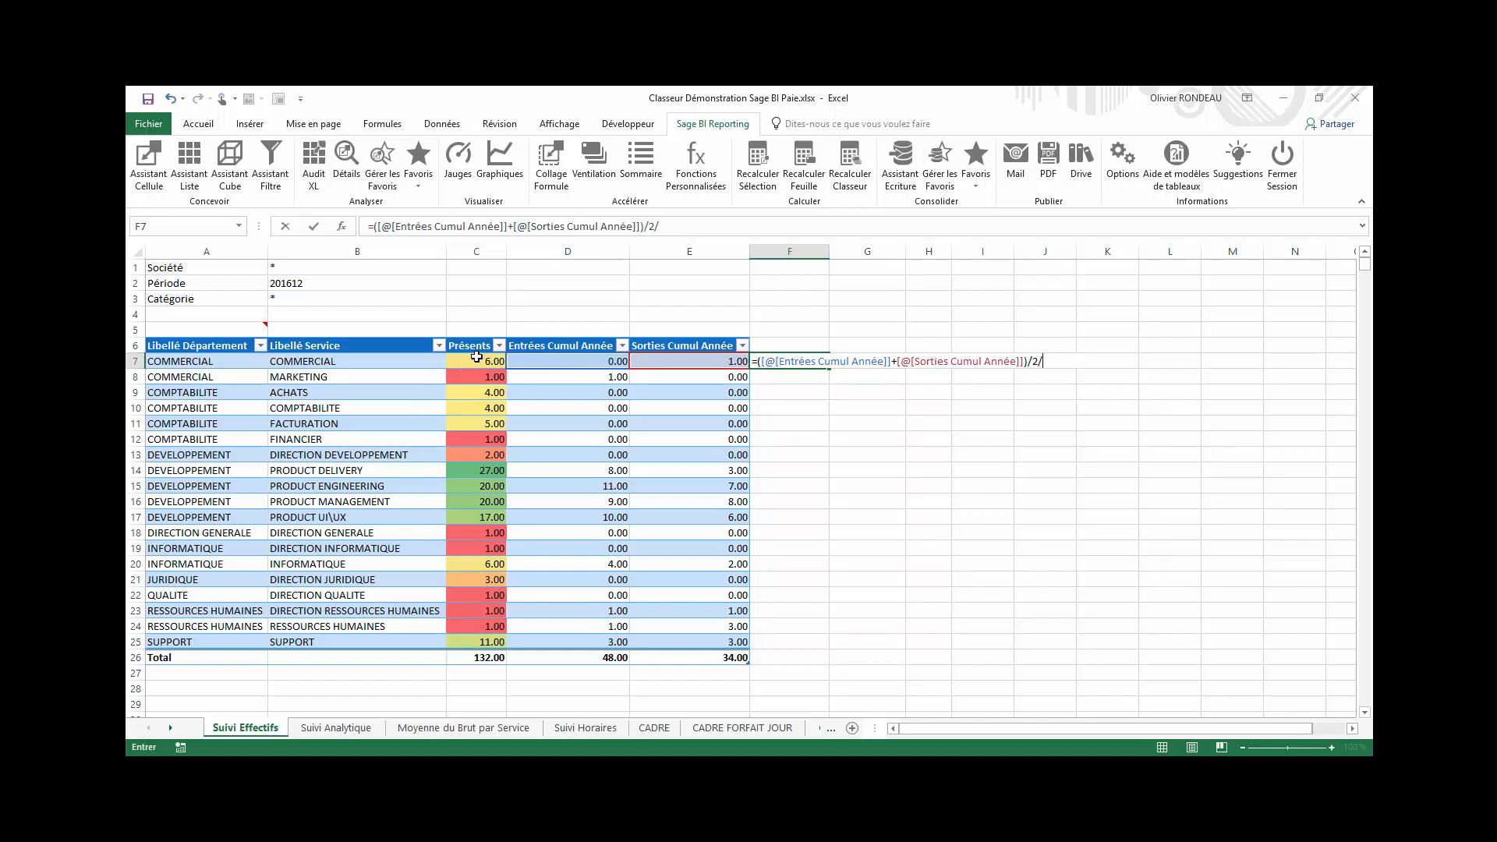
click(476, 357)
key(Return)
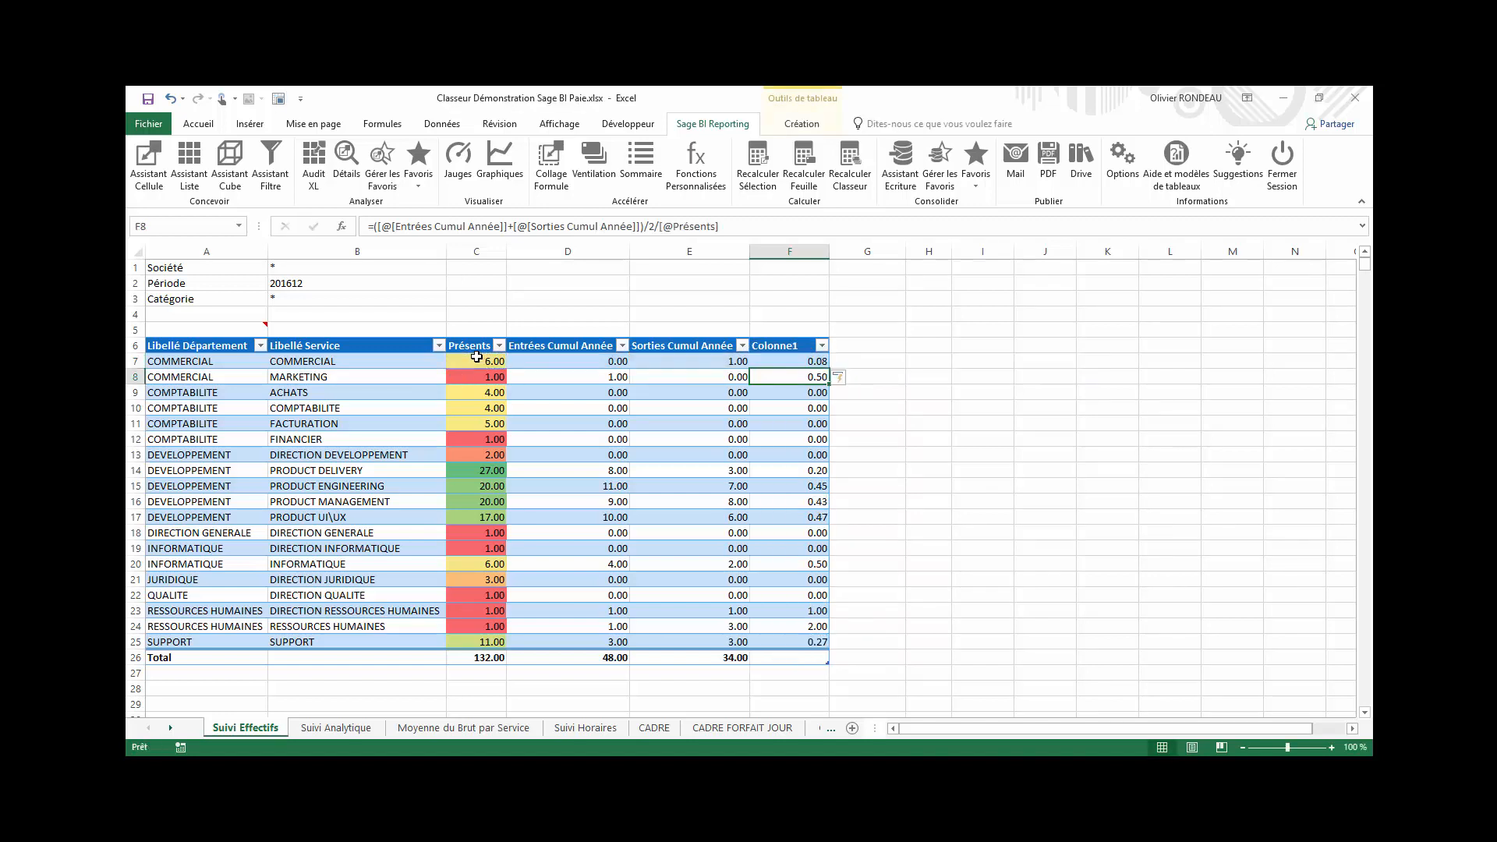
Rename the calculated column's header in F6 to TurnOver.
click(786, 341)
click(790, 348)
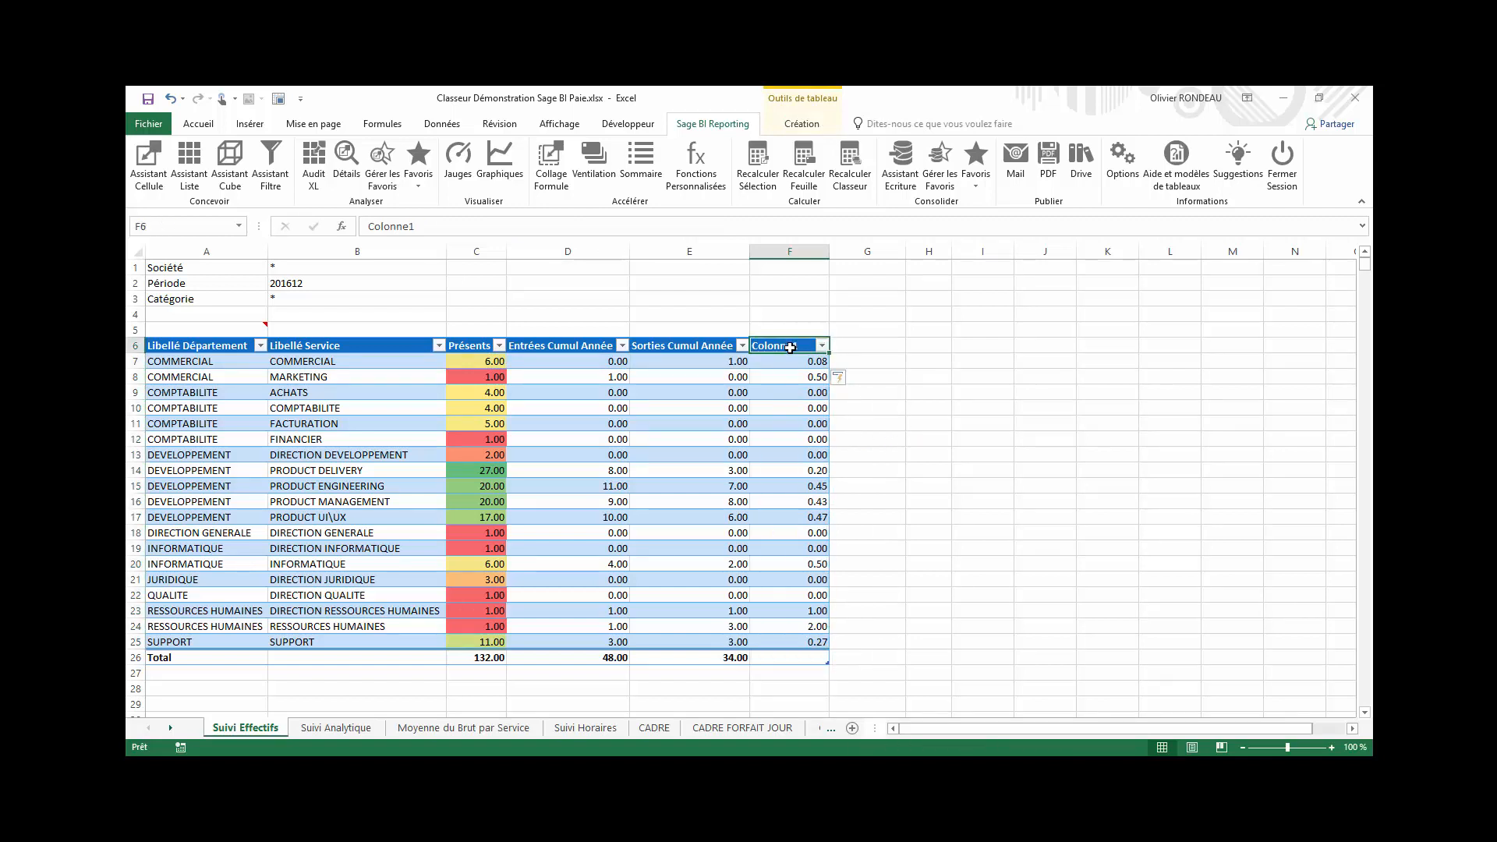
text(T)
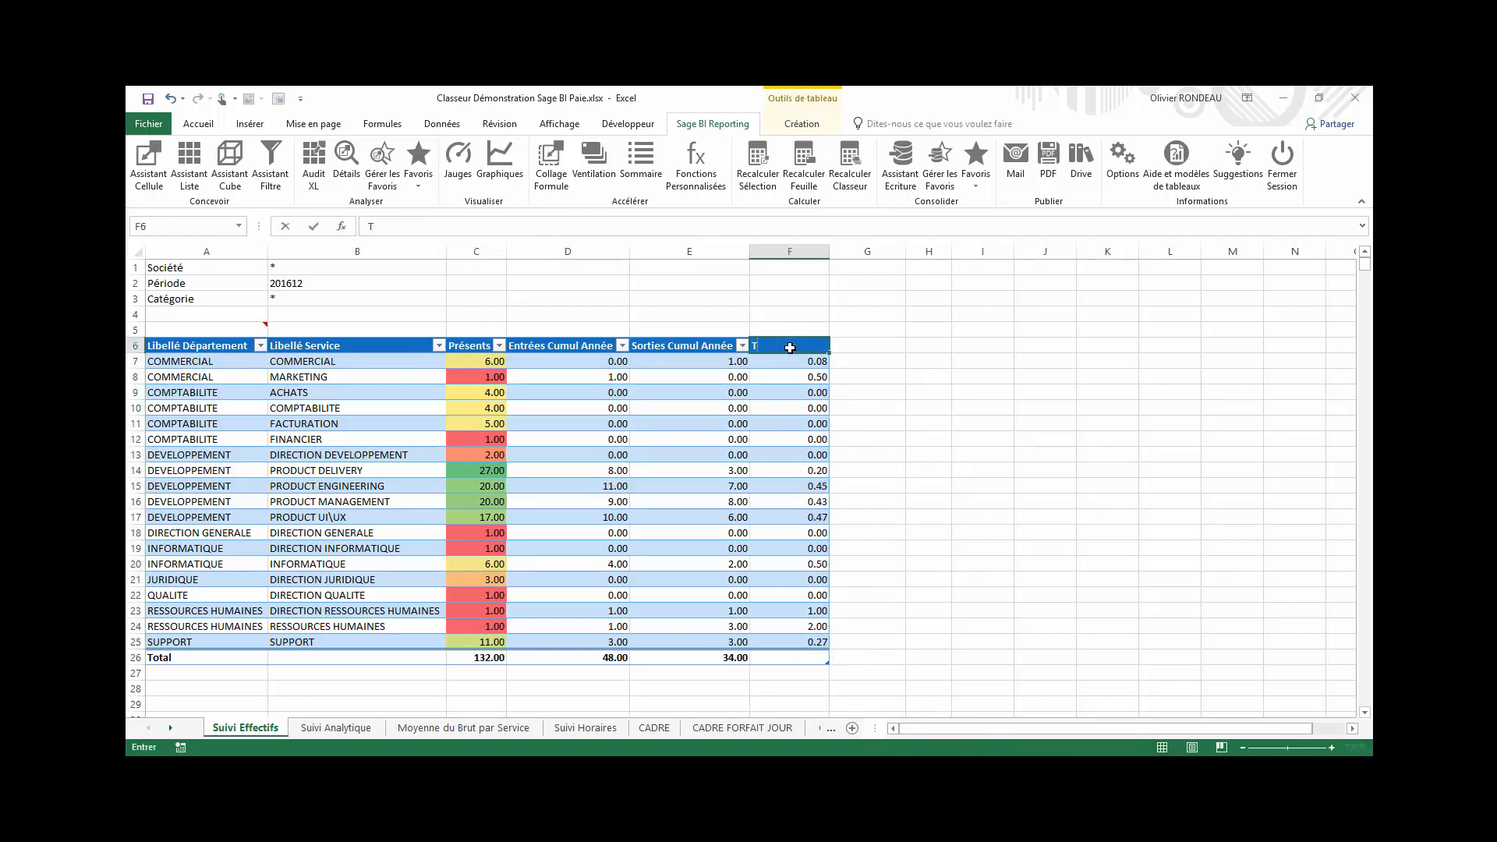
text(urnOver)
key(Return)
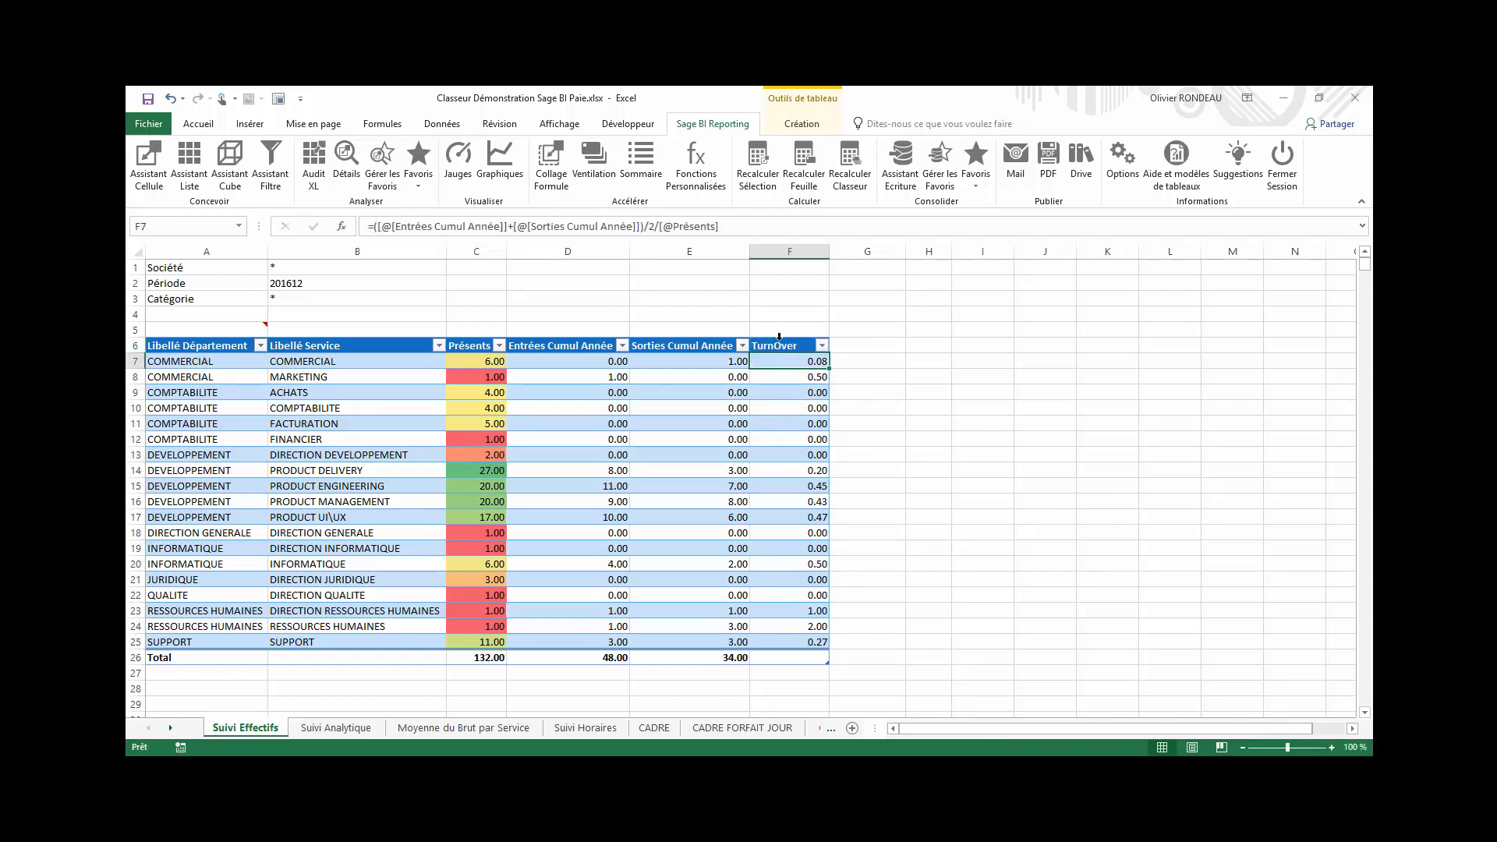
Format all values of the TurnOver column as percentages.
click(782, 337)
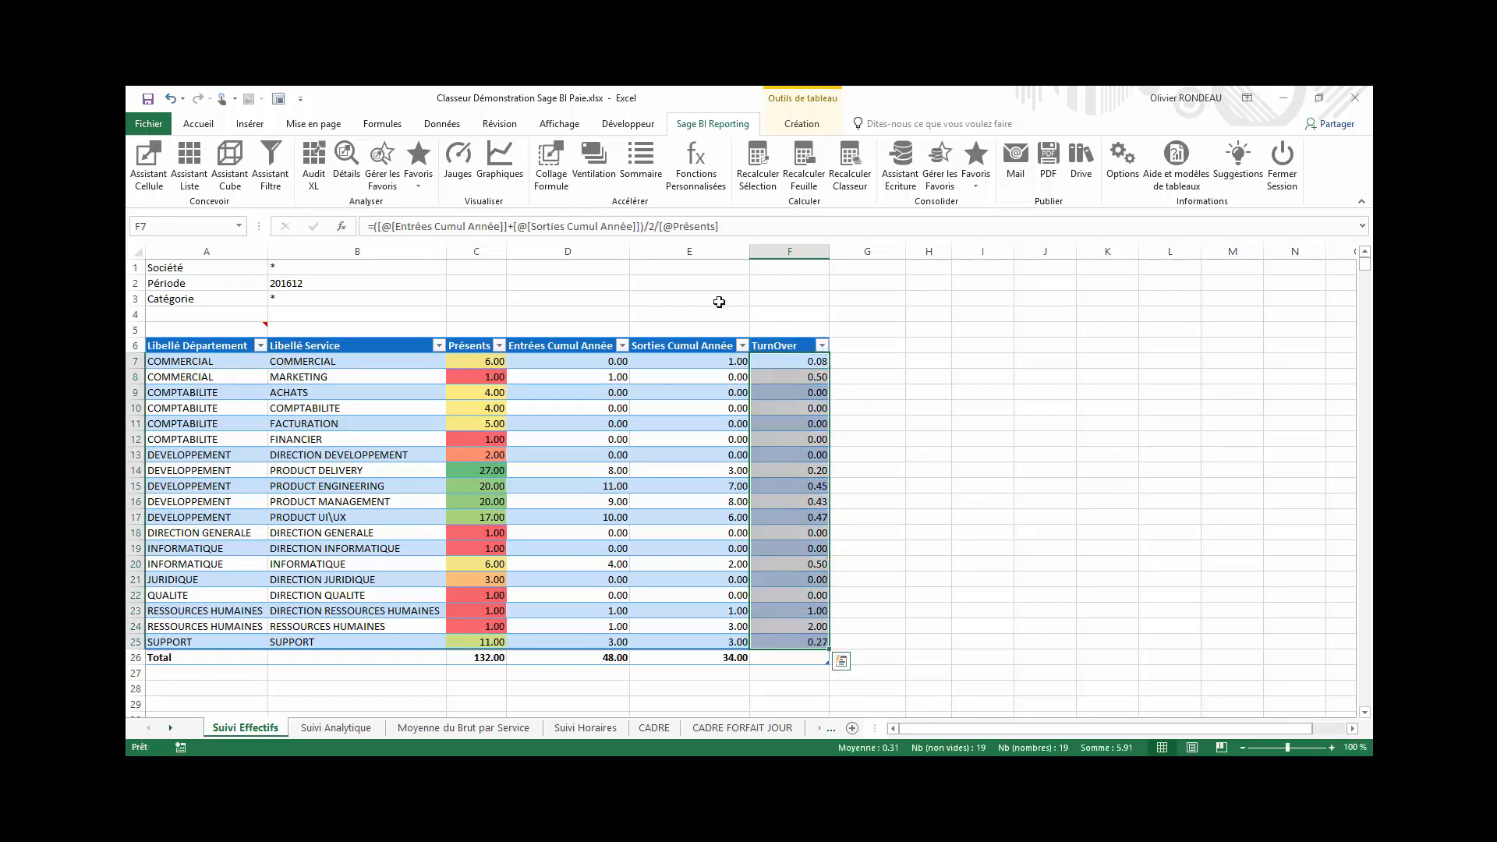
click(200, 123)
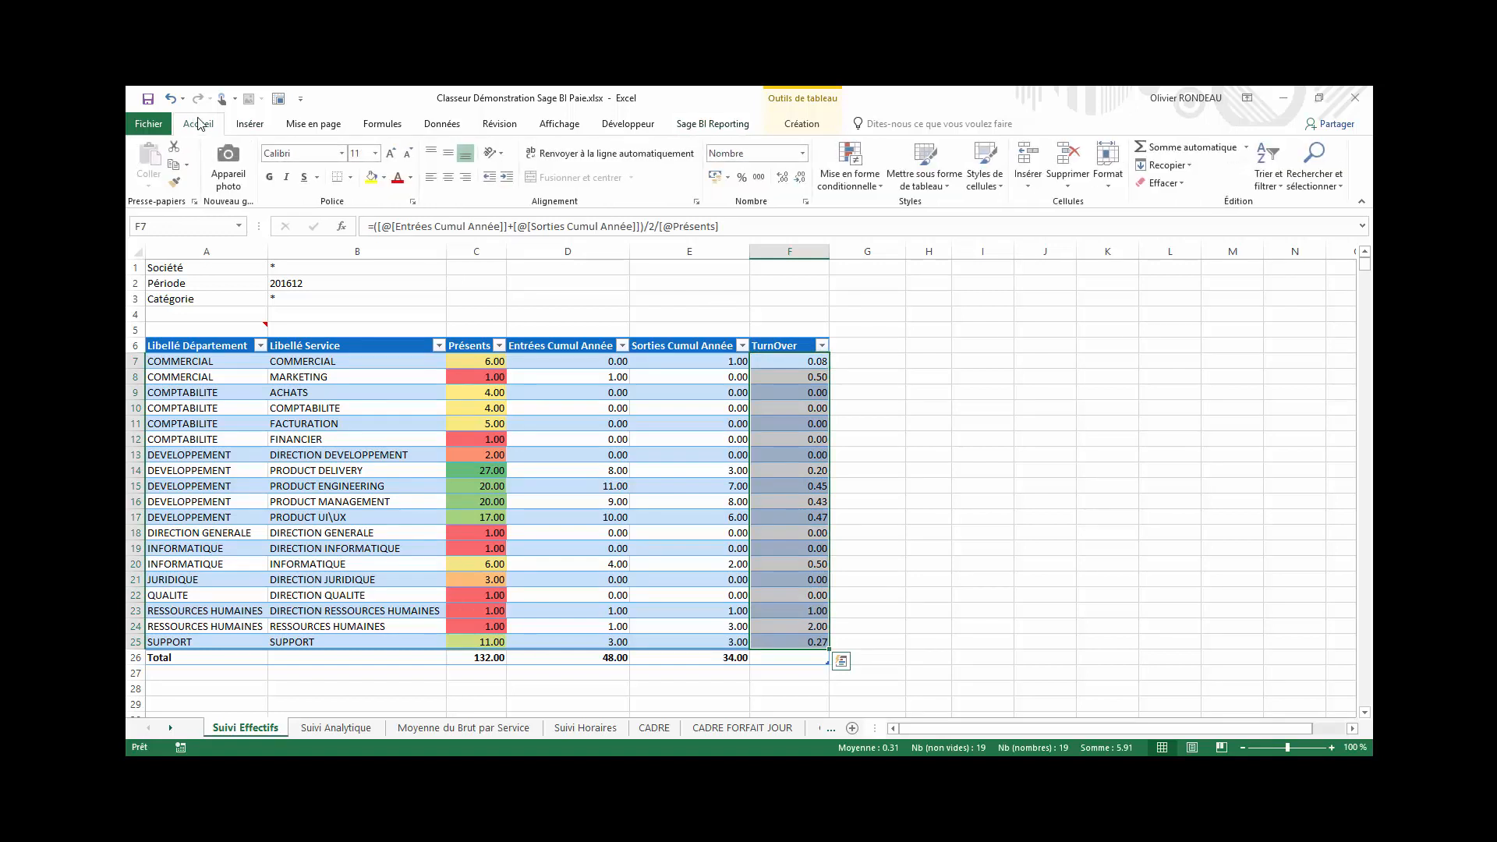
click(741, 177)
click(667, 488)
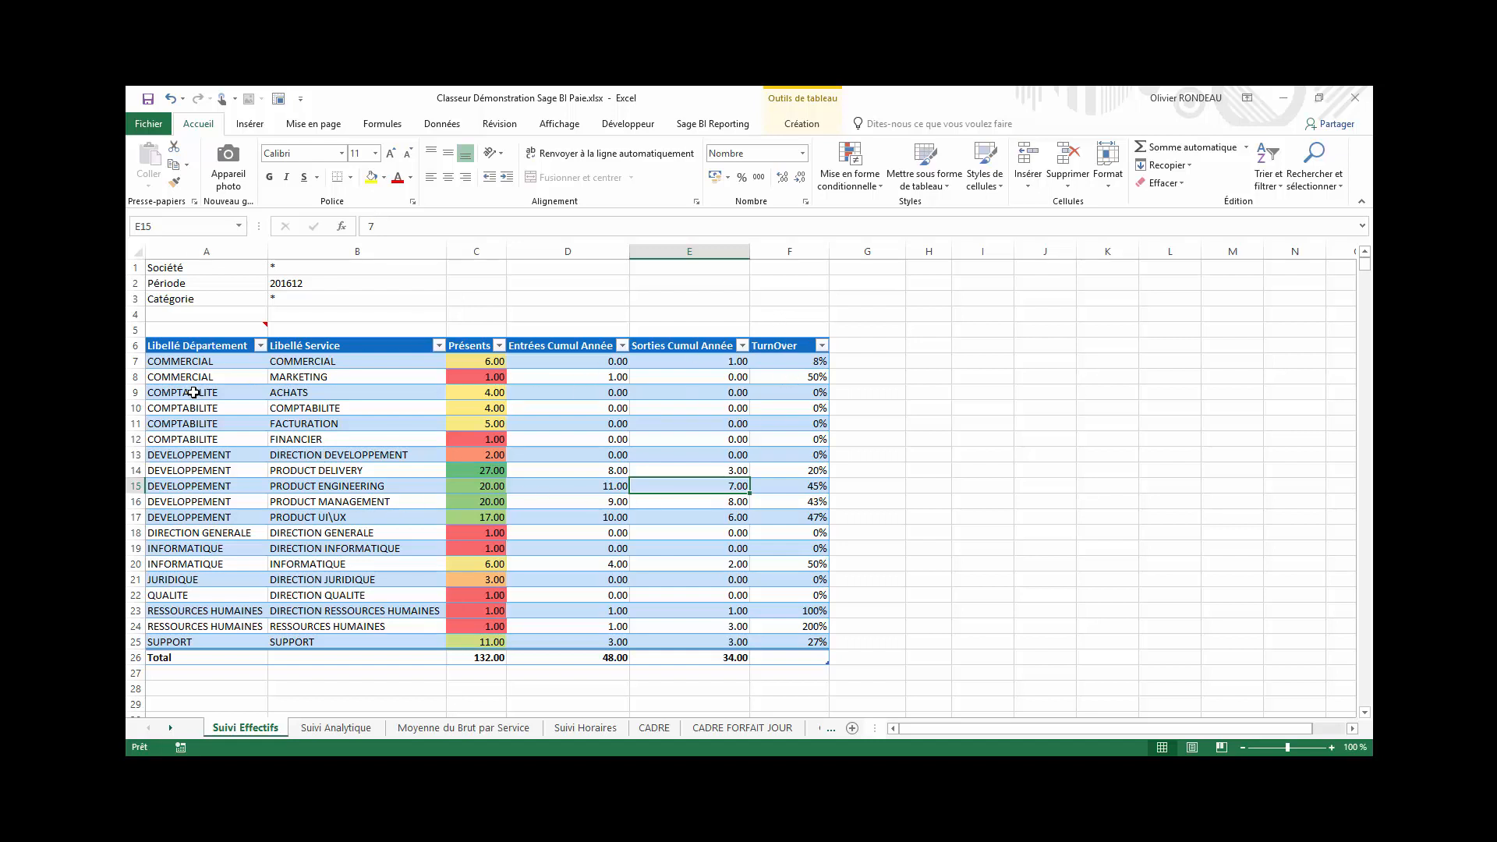
Filter the report on the Catégorie EMPLOYE in B3, and replace that filter with CADRE, CADRE DIRIGEANT and CADRE FORFAIT JOUR.
double_click(317, 299)
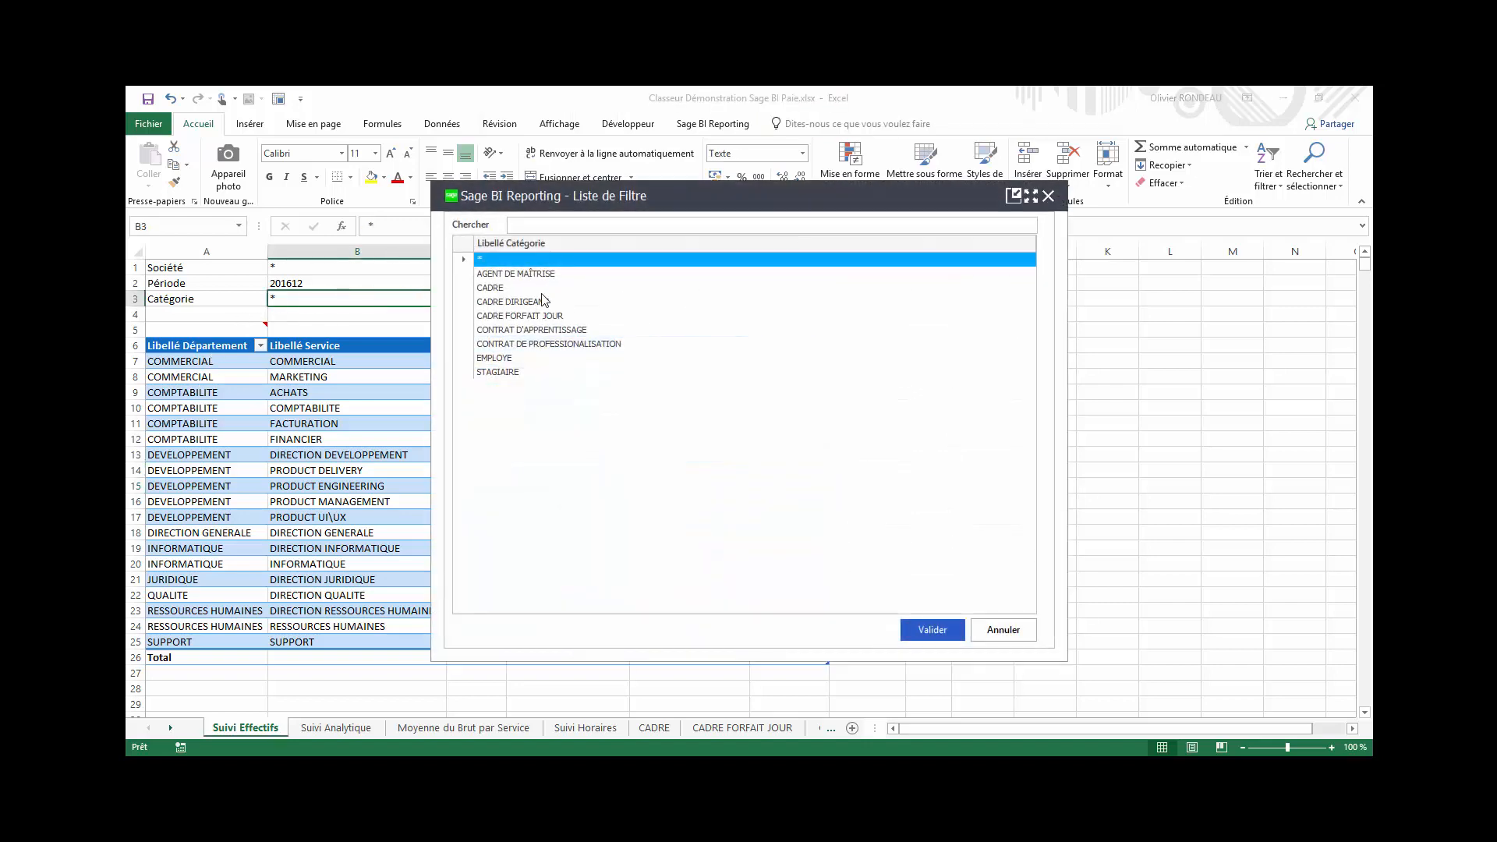
double_click(500, 359)
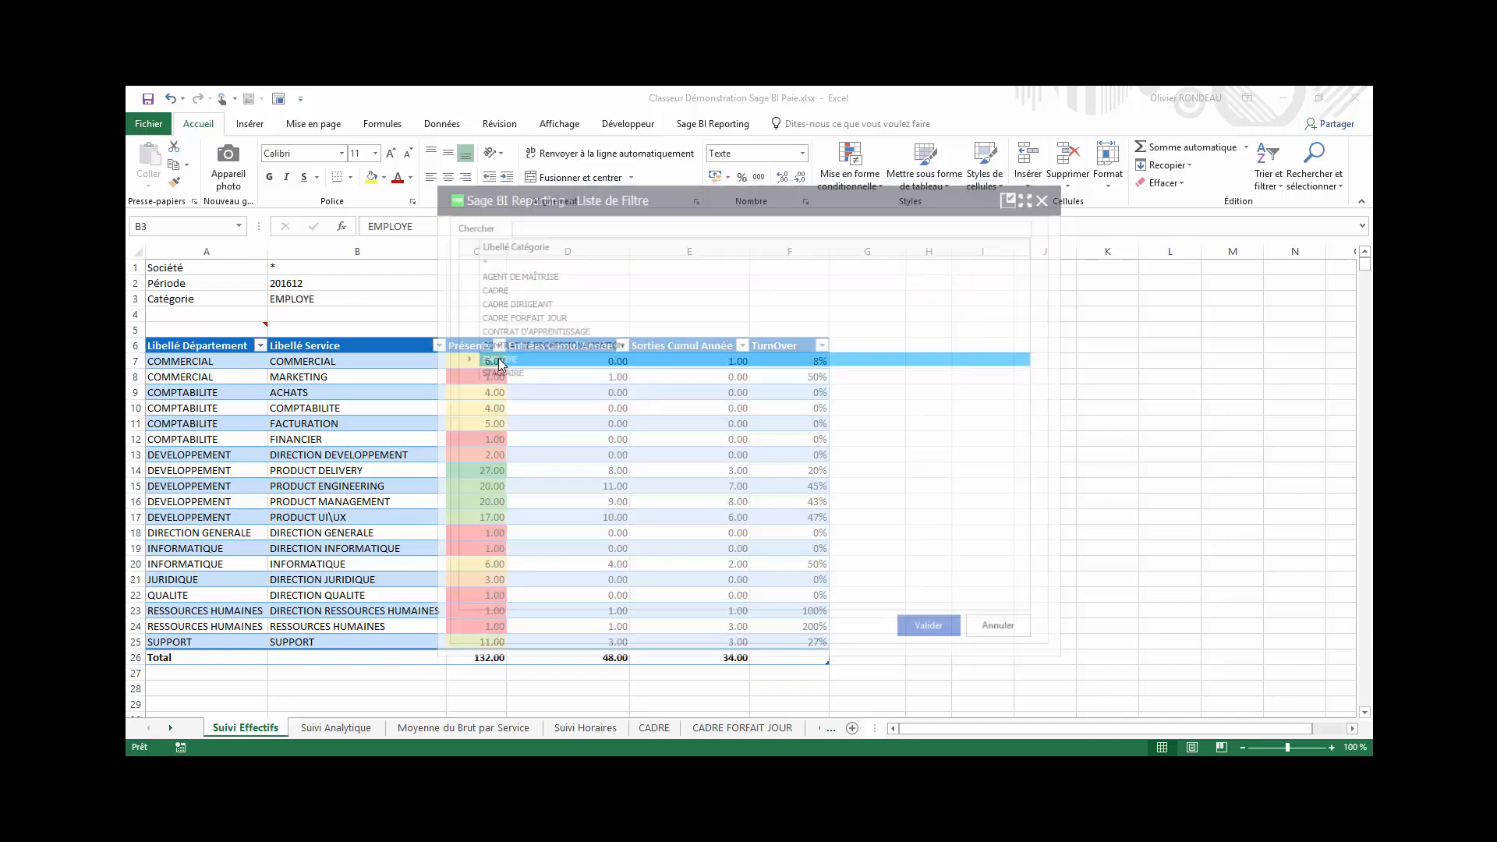
double_click(326, 298)
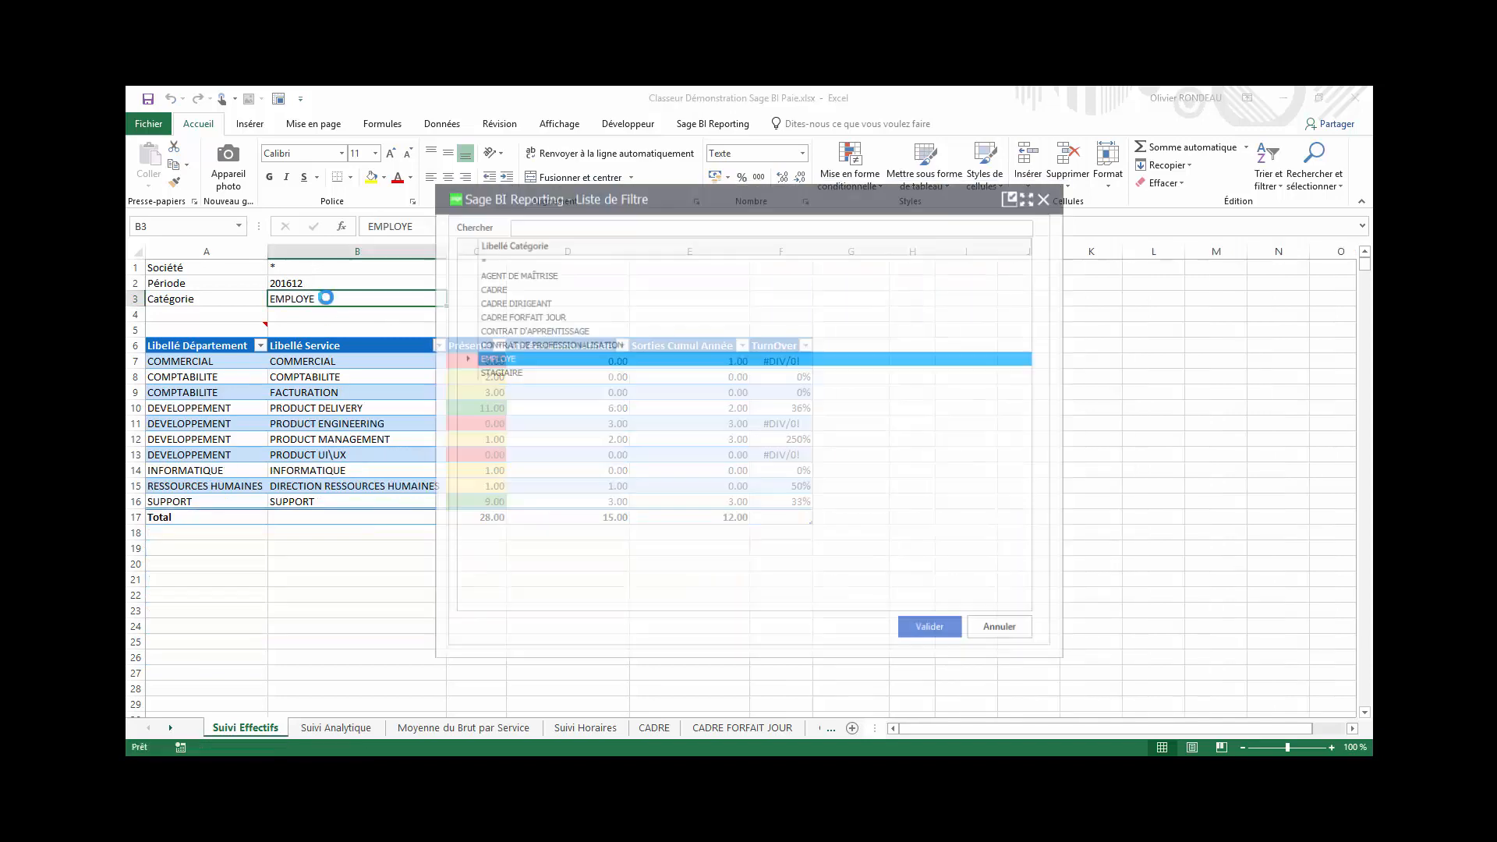
click(506, 289)
ctrl+click(506, 302)
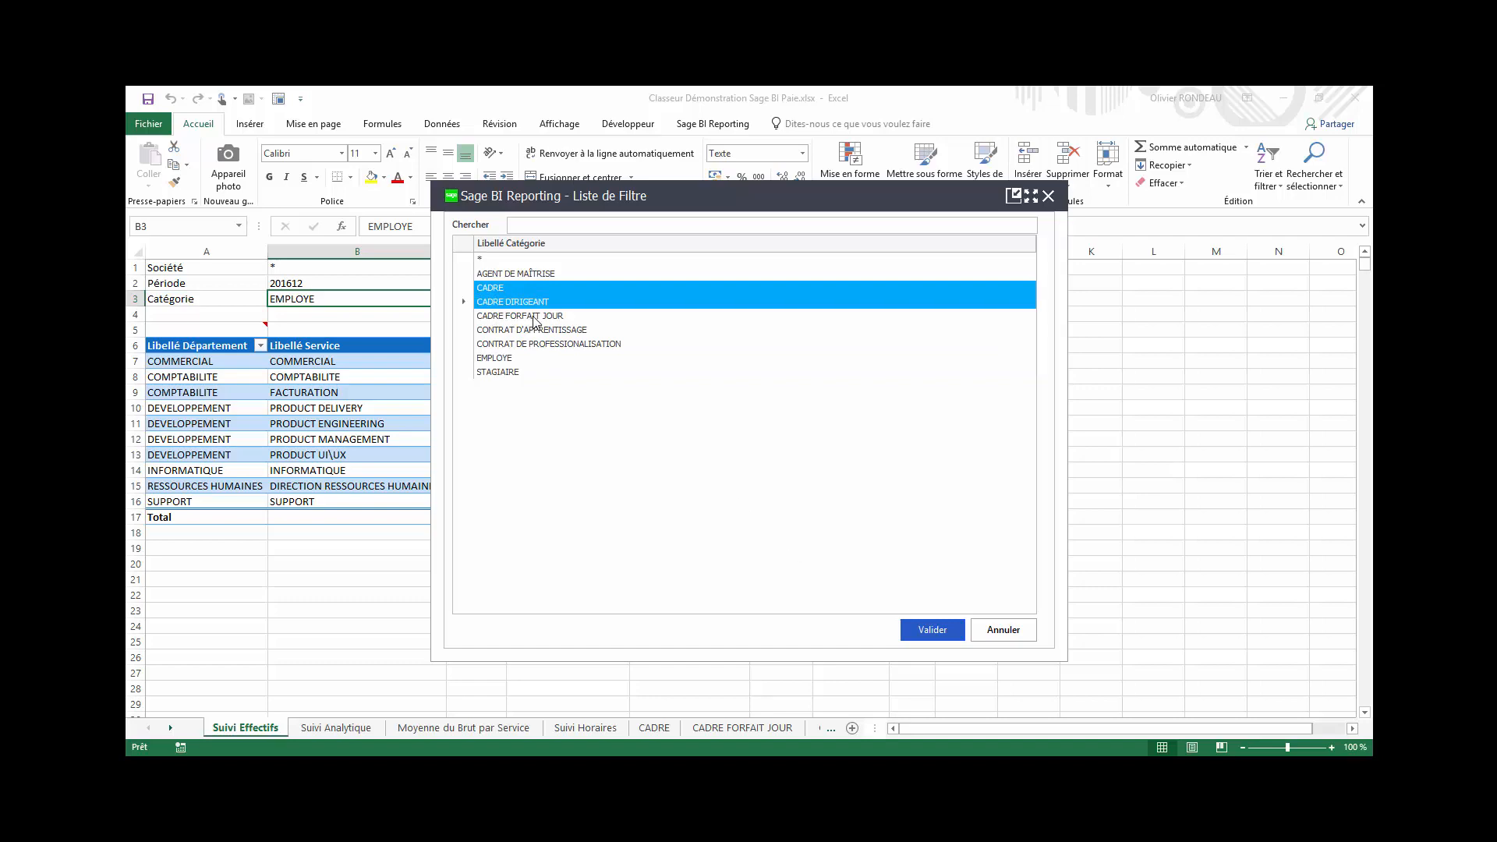
ctrl+click(534, 319)
click(921, 628)
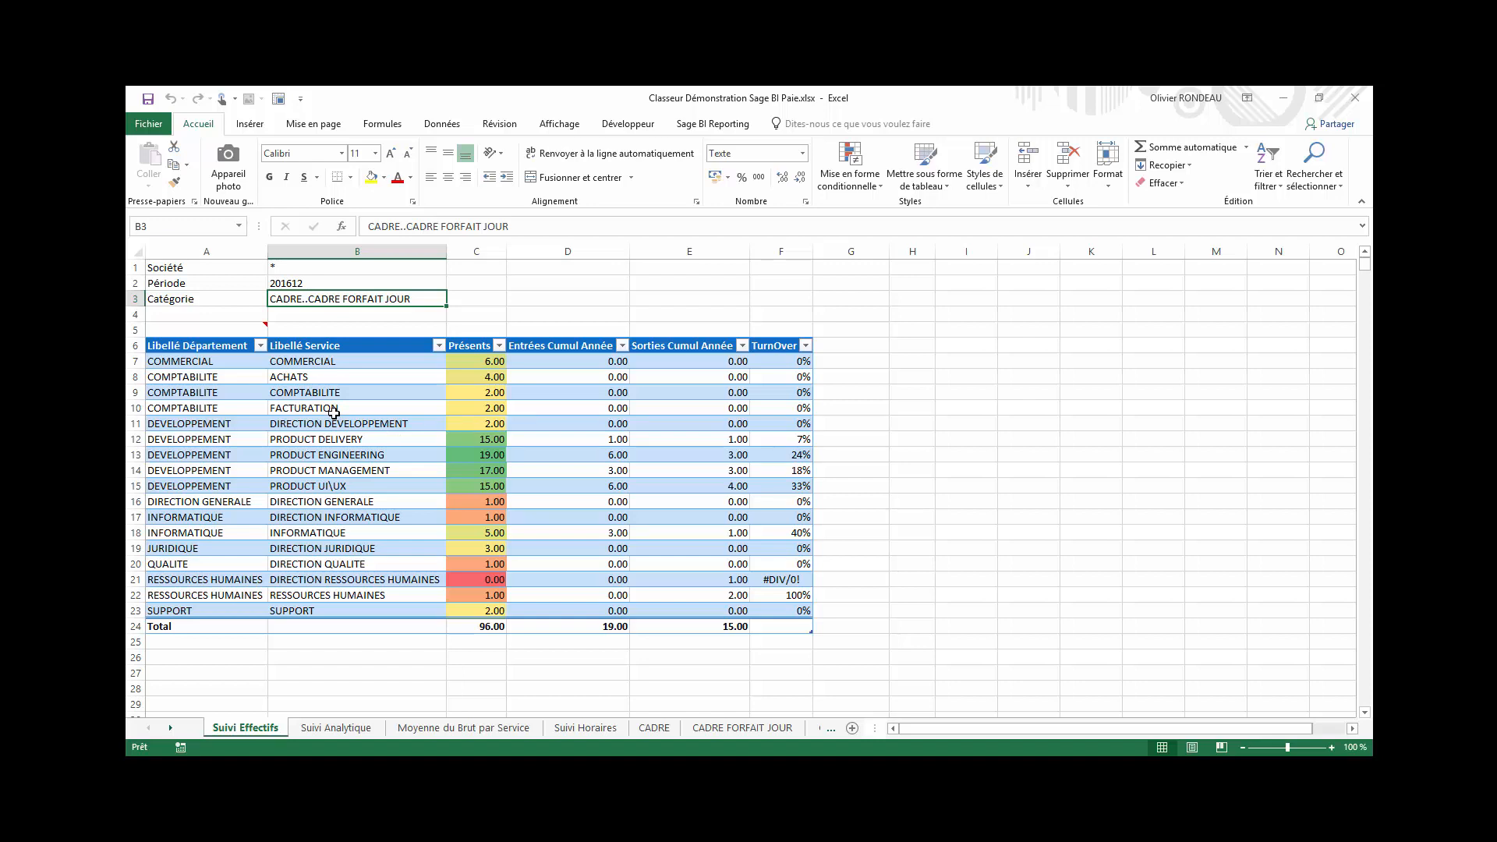
Reopen the list definition in A5 and add Mois Situation, Libellé Catégorie, Sexe and Libellé Poste as output columns.
click(204, 334)
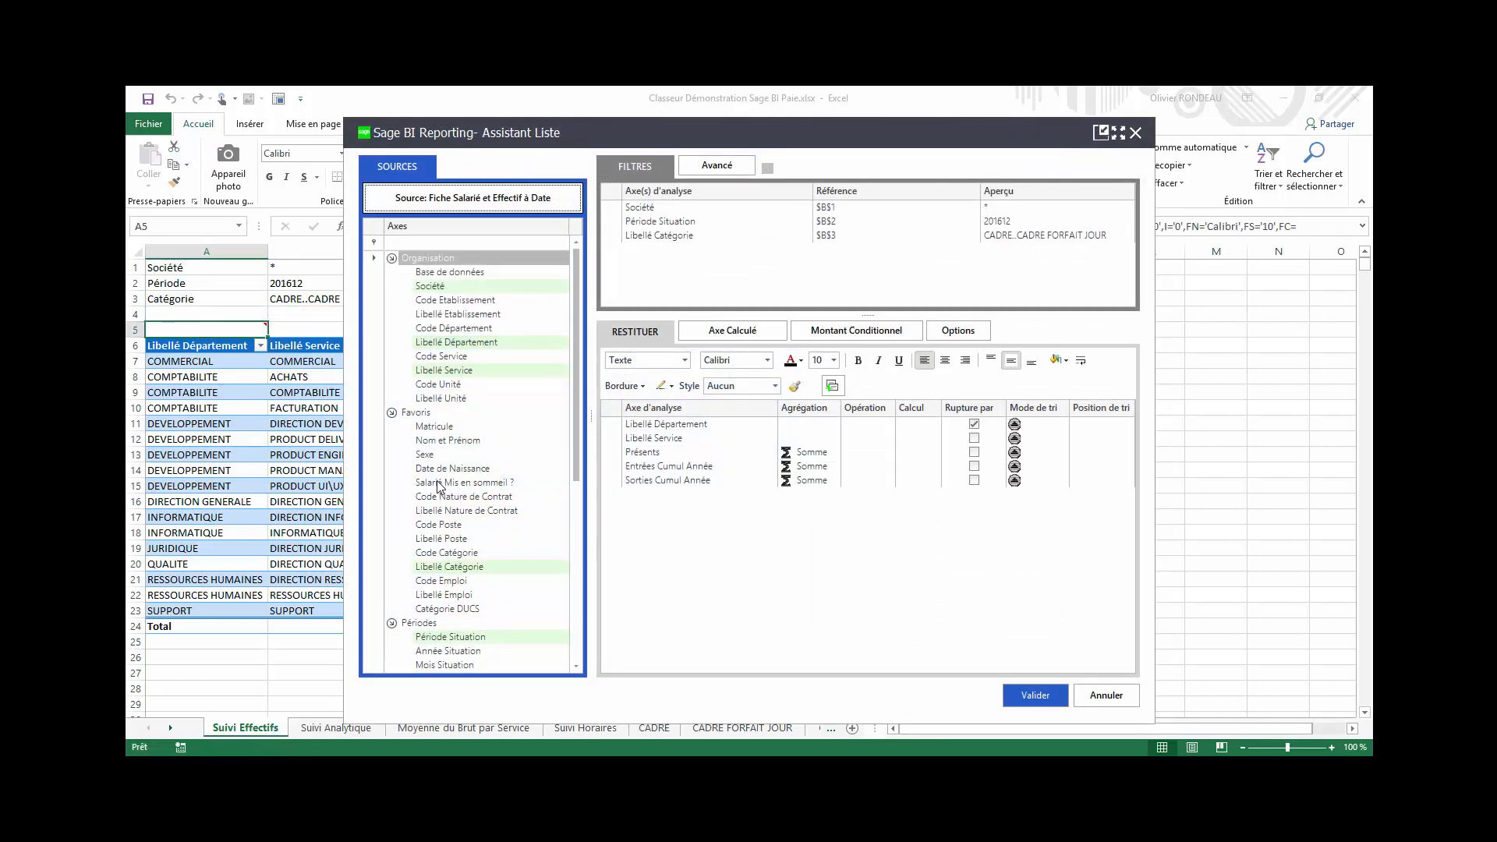
click(578, 567)
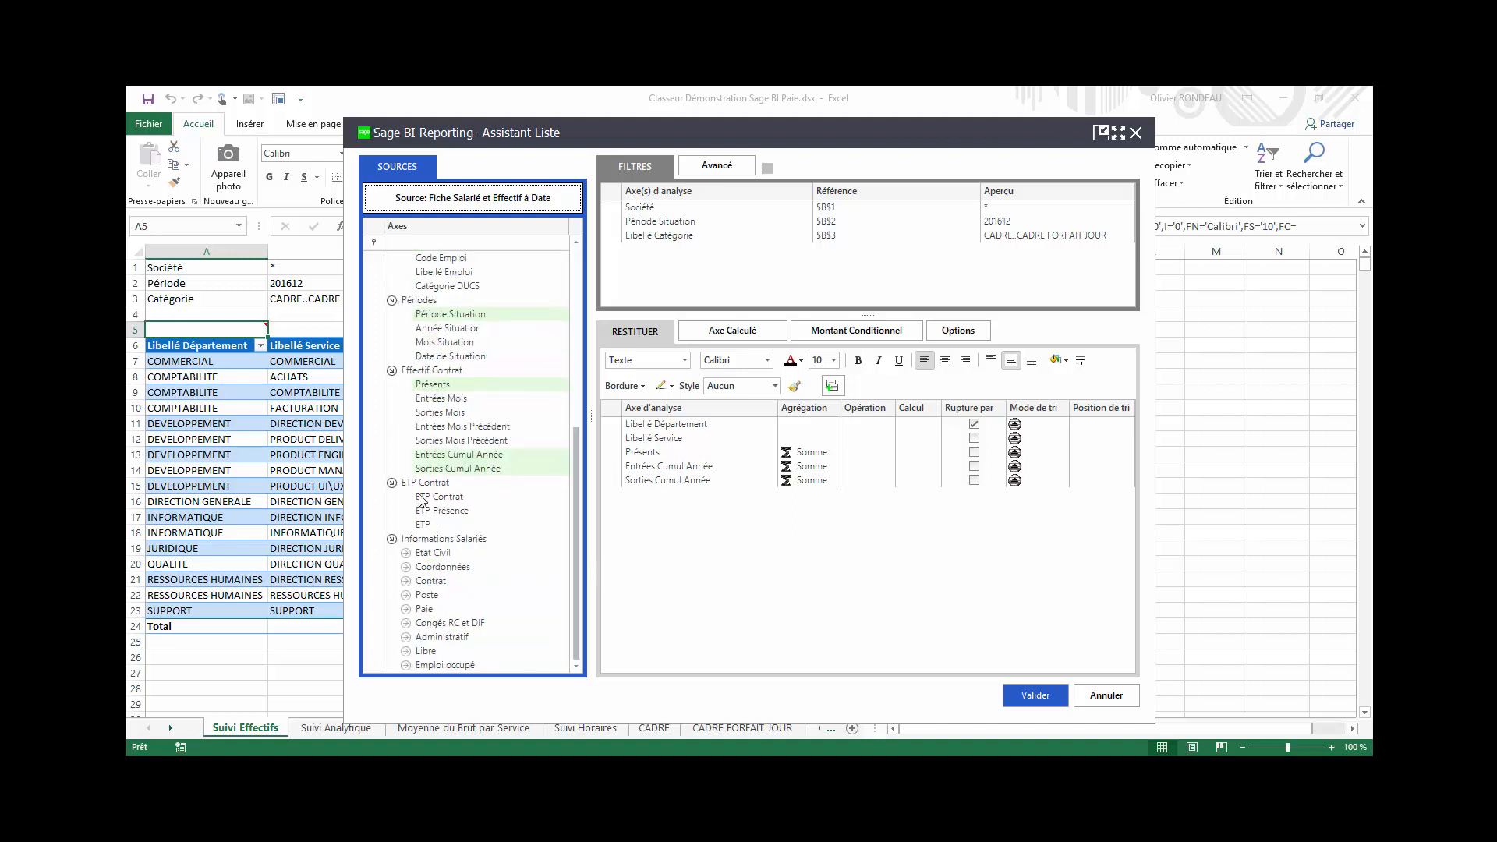
scroll(456, 464, up, 3)
double_click(449, 468)
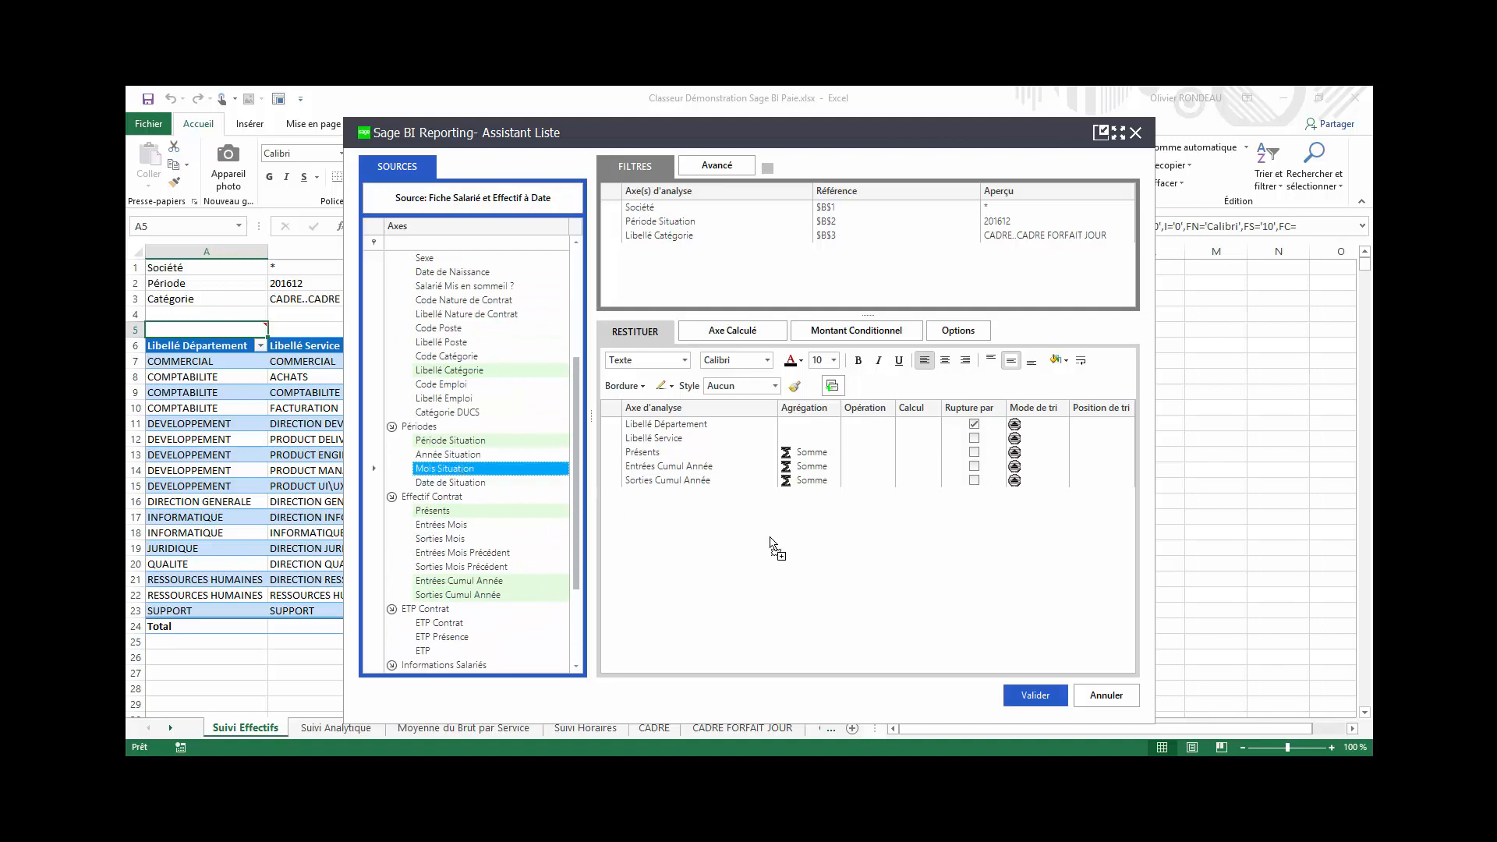
scroll(473, 440, up, 4)
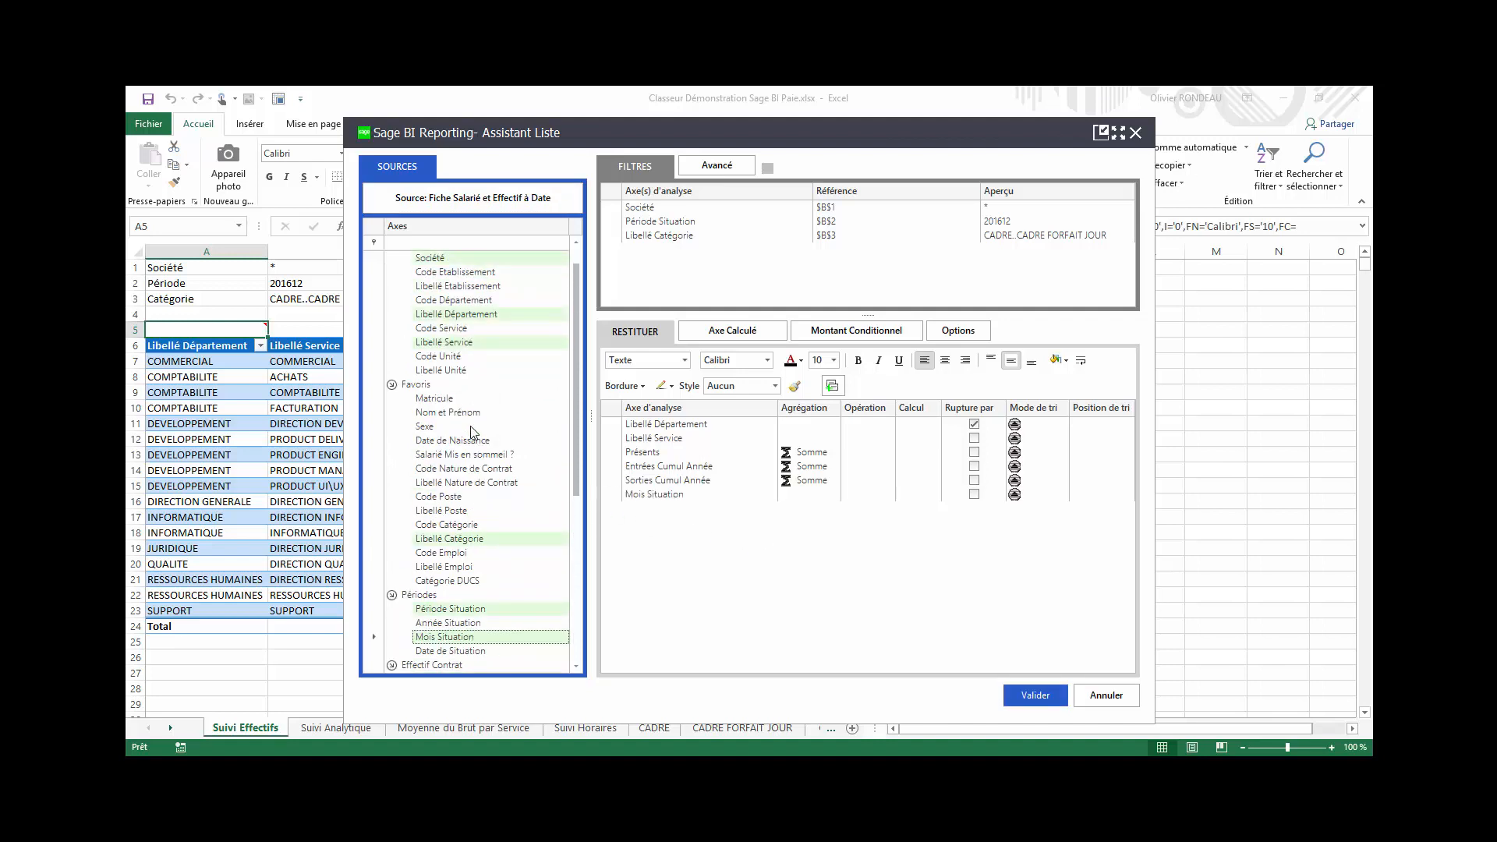
double_click(475, 540)
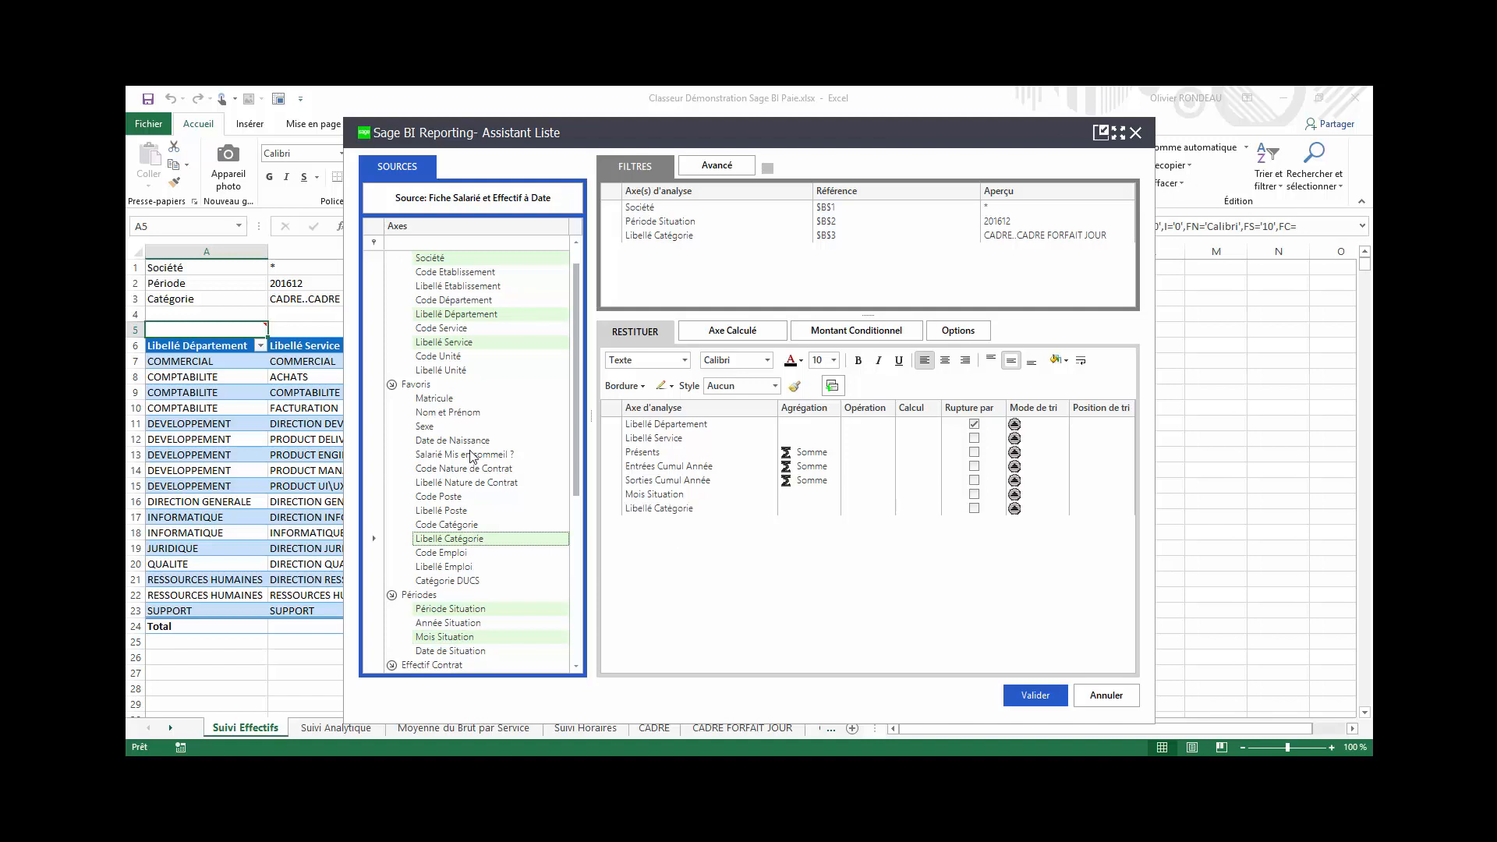
scroll(479, 456, up, 1)
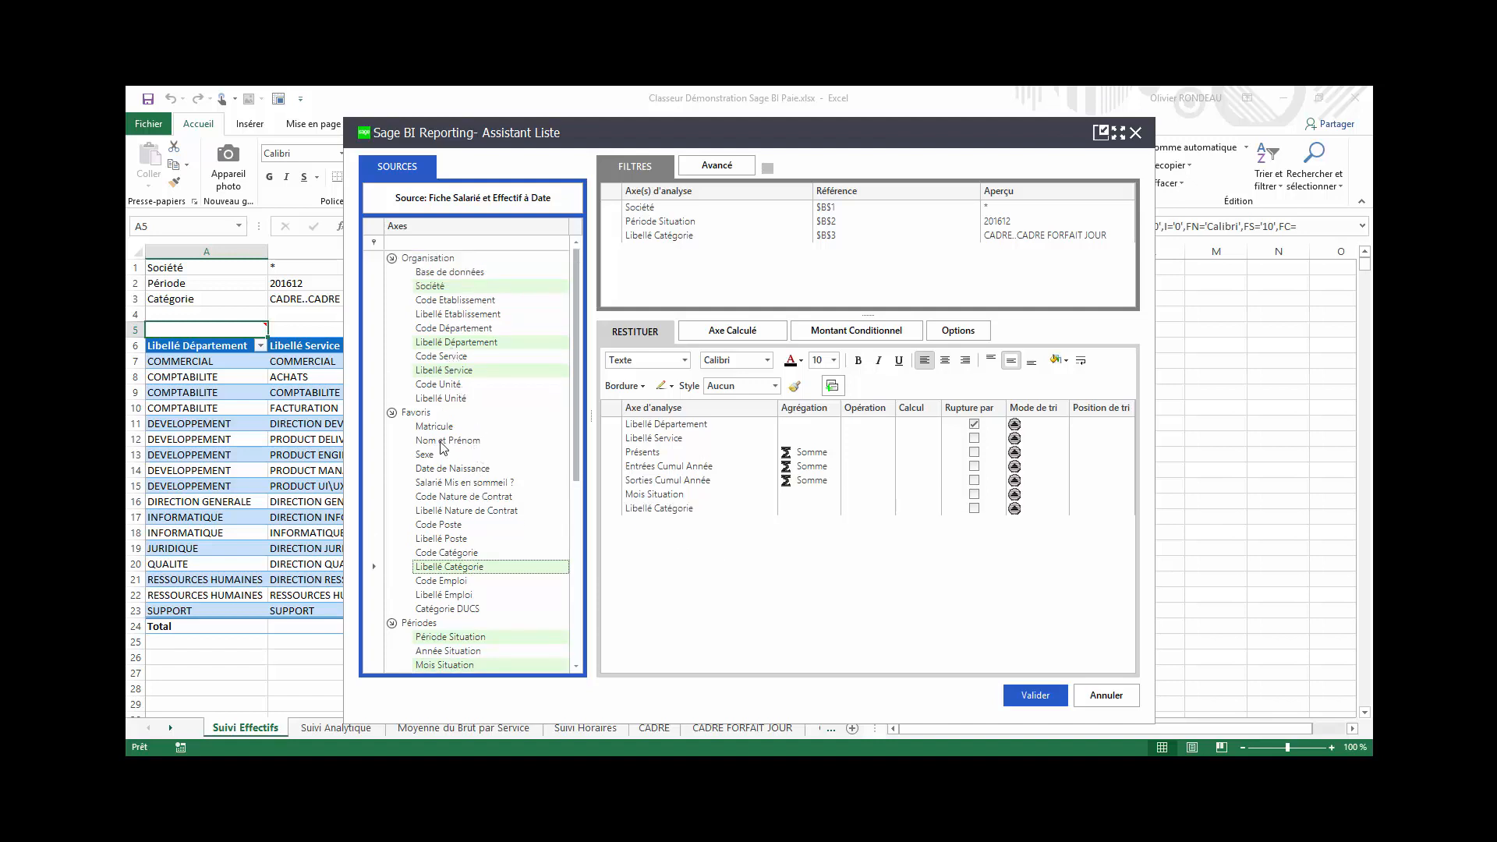
drag(436, 455, 729, 561)
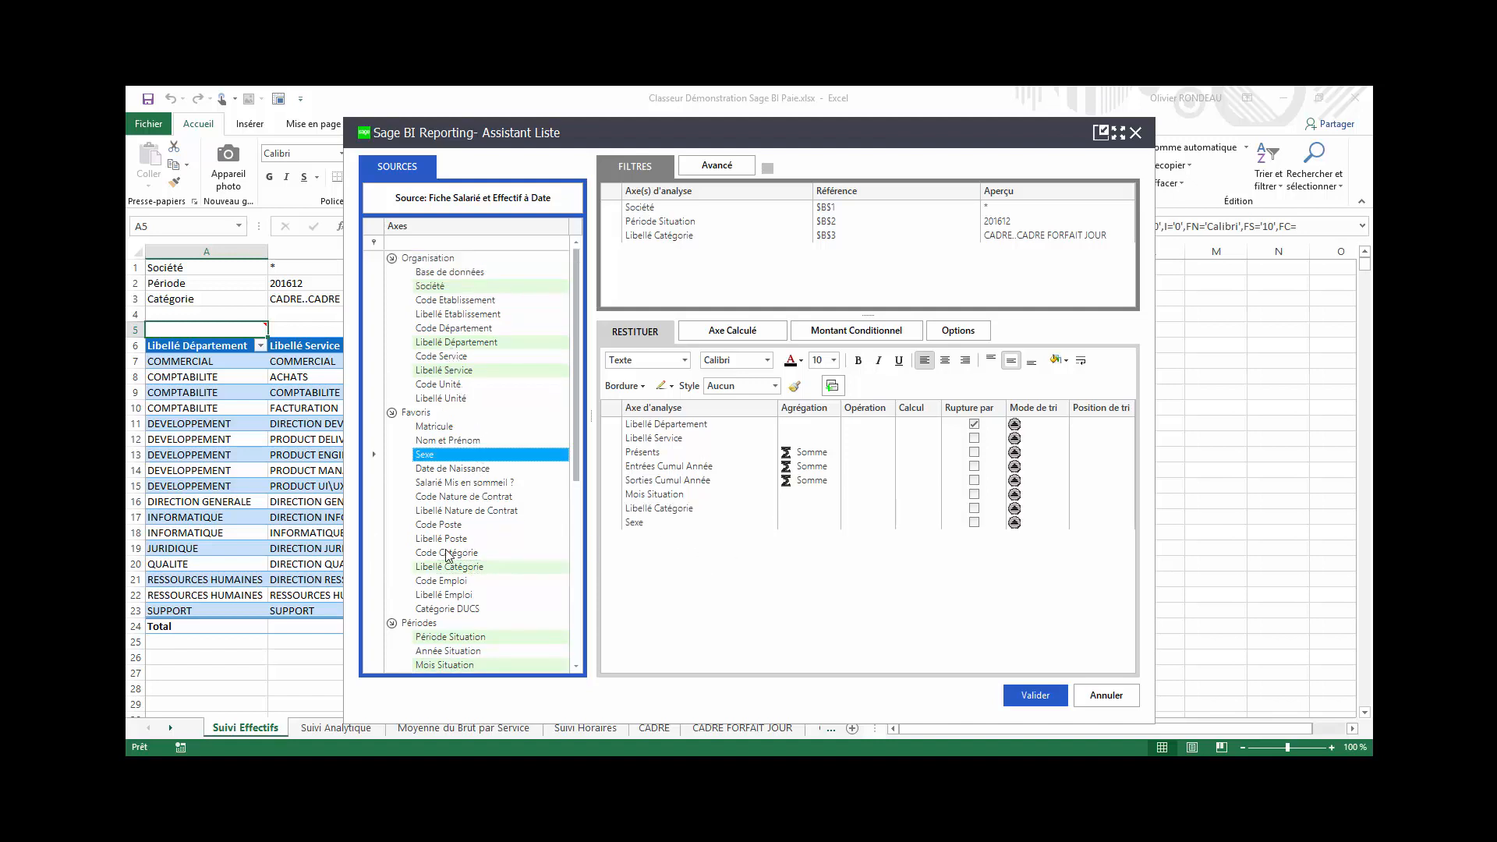
drag(446, 540, 709, 562)
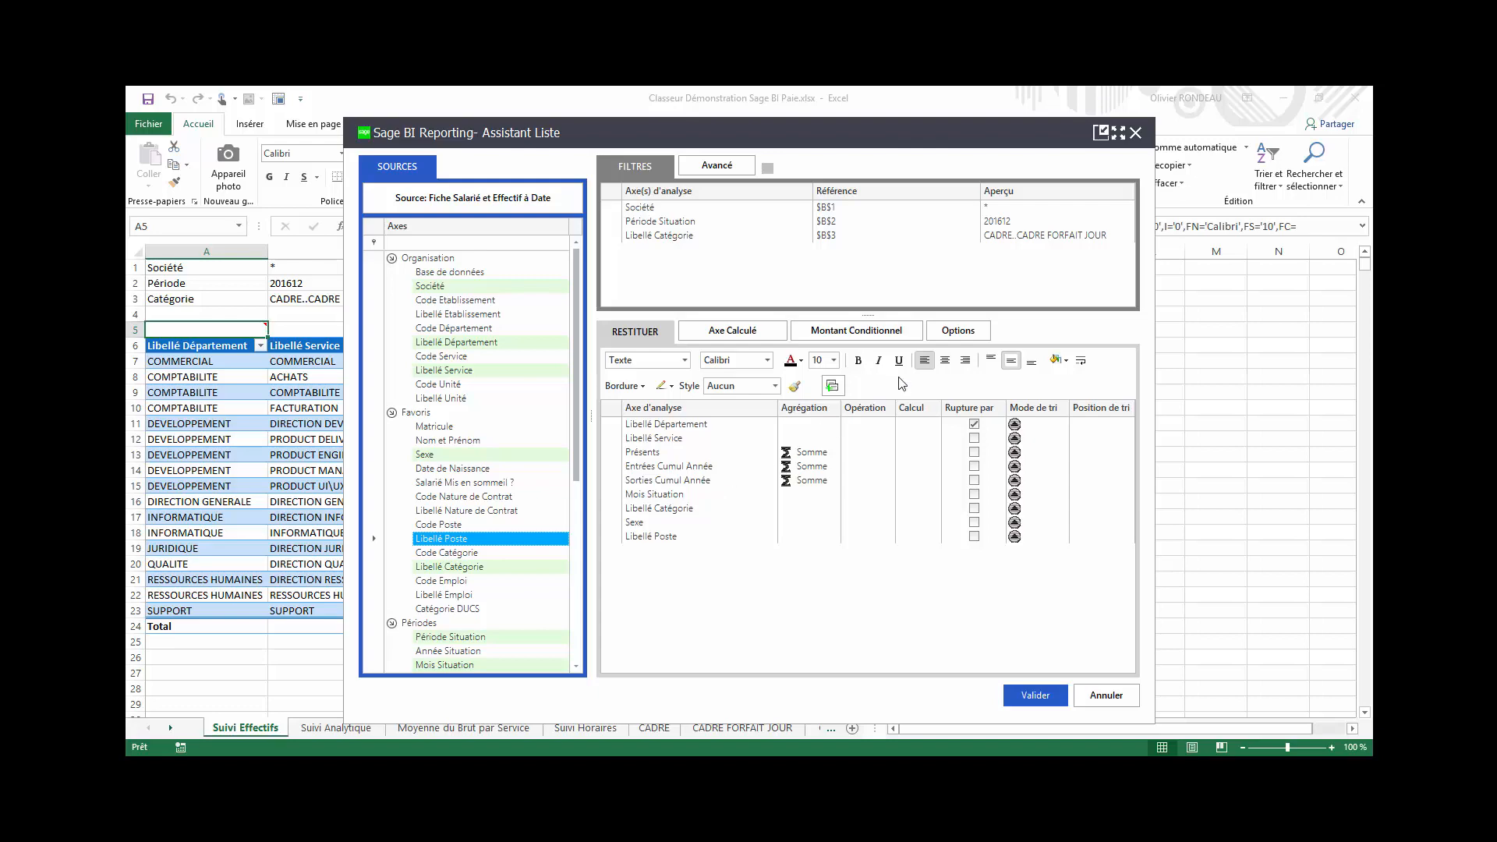
Switch the list's format option to Tableau Croisé Dynamique and regenerate the list.
click(982, 330)
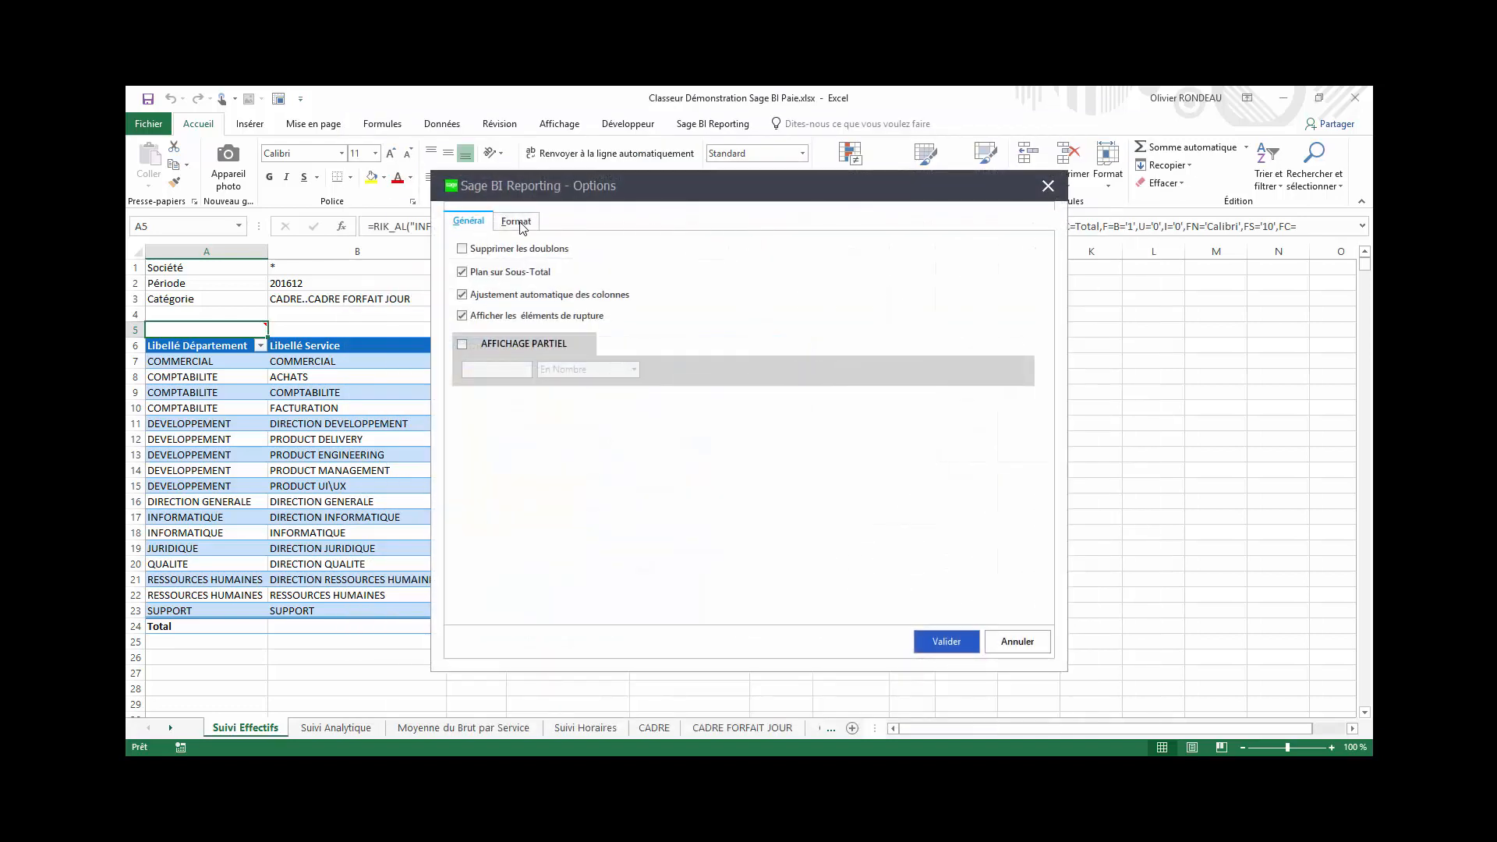
click(517, 222)
click(541, 243)
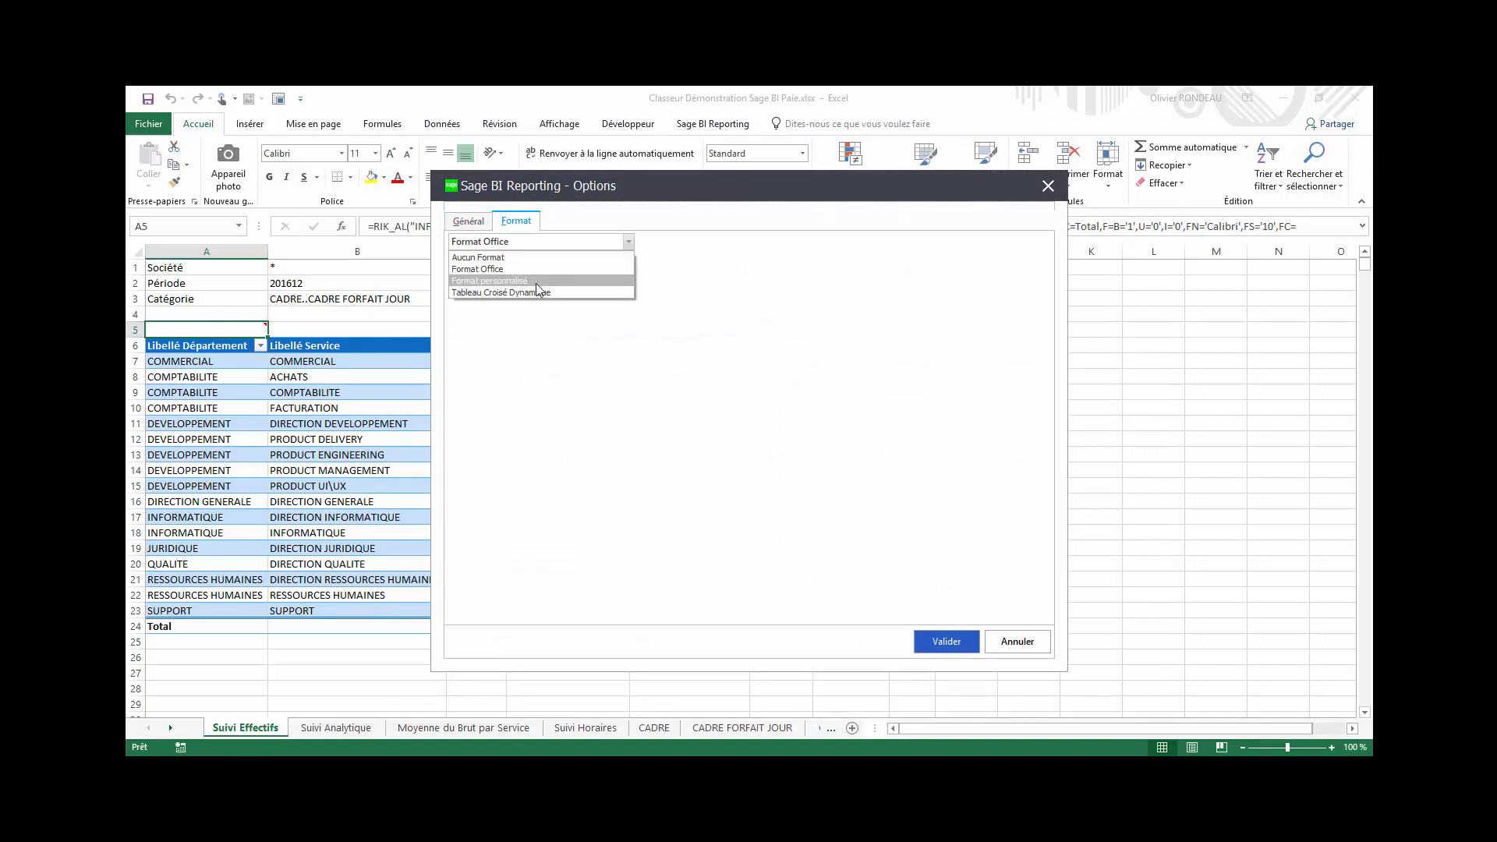
click(541, 292)
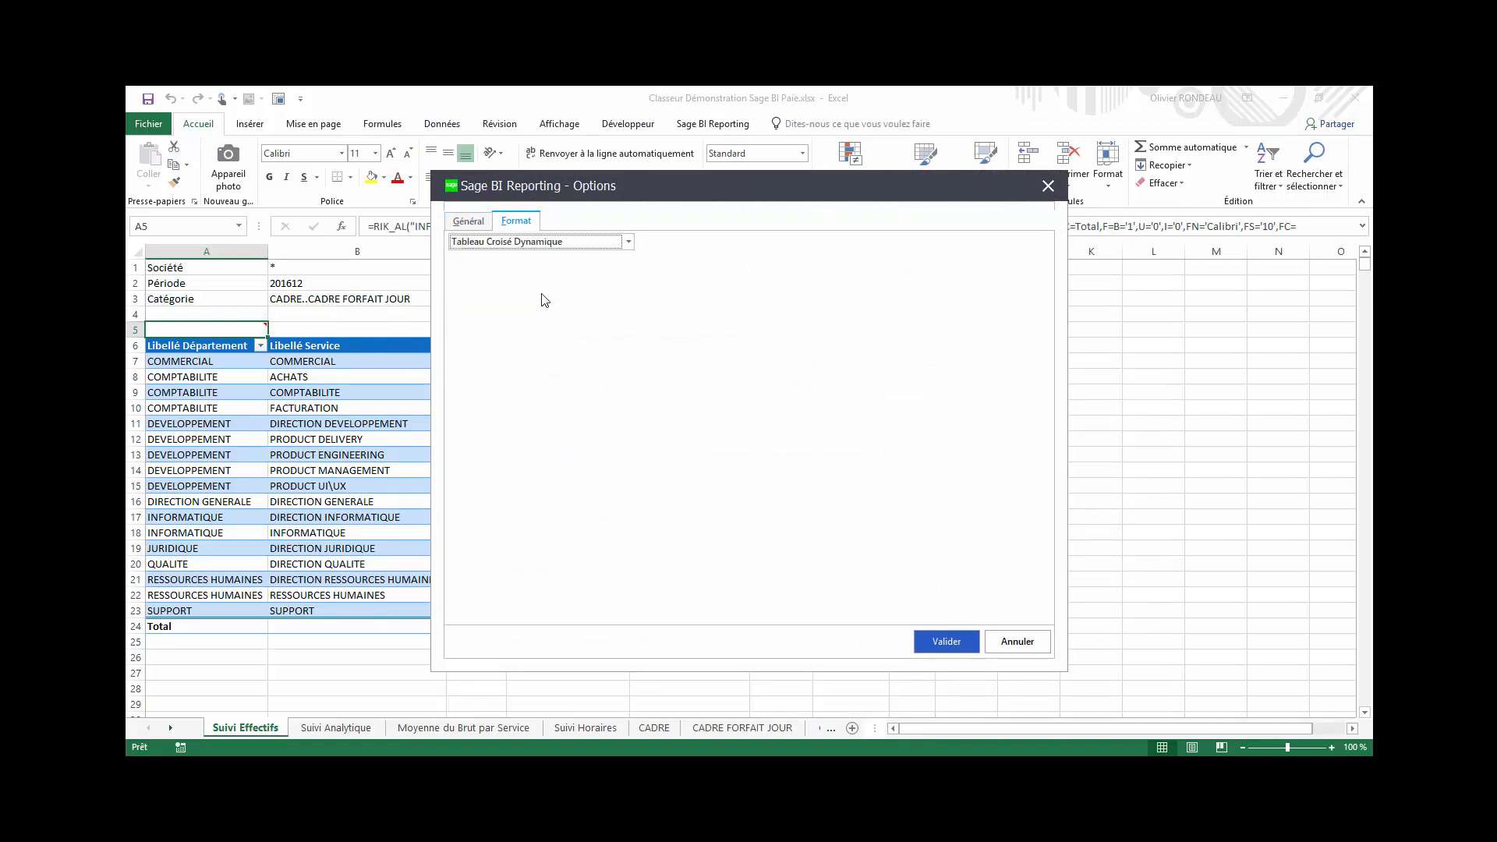
click(940, 637)
click(1035, 694)
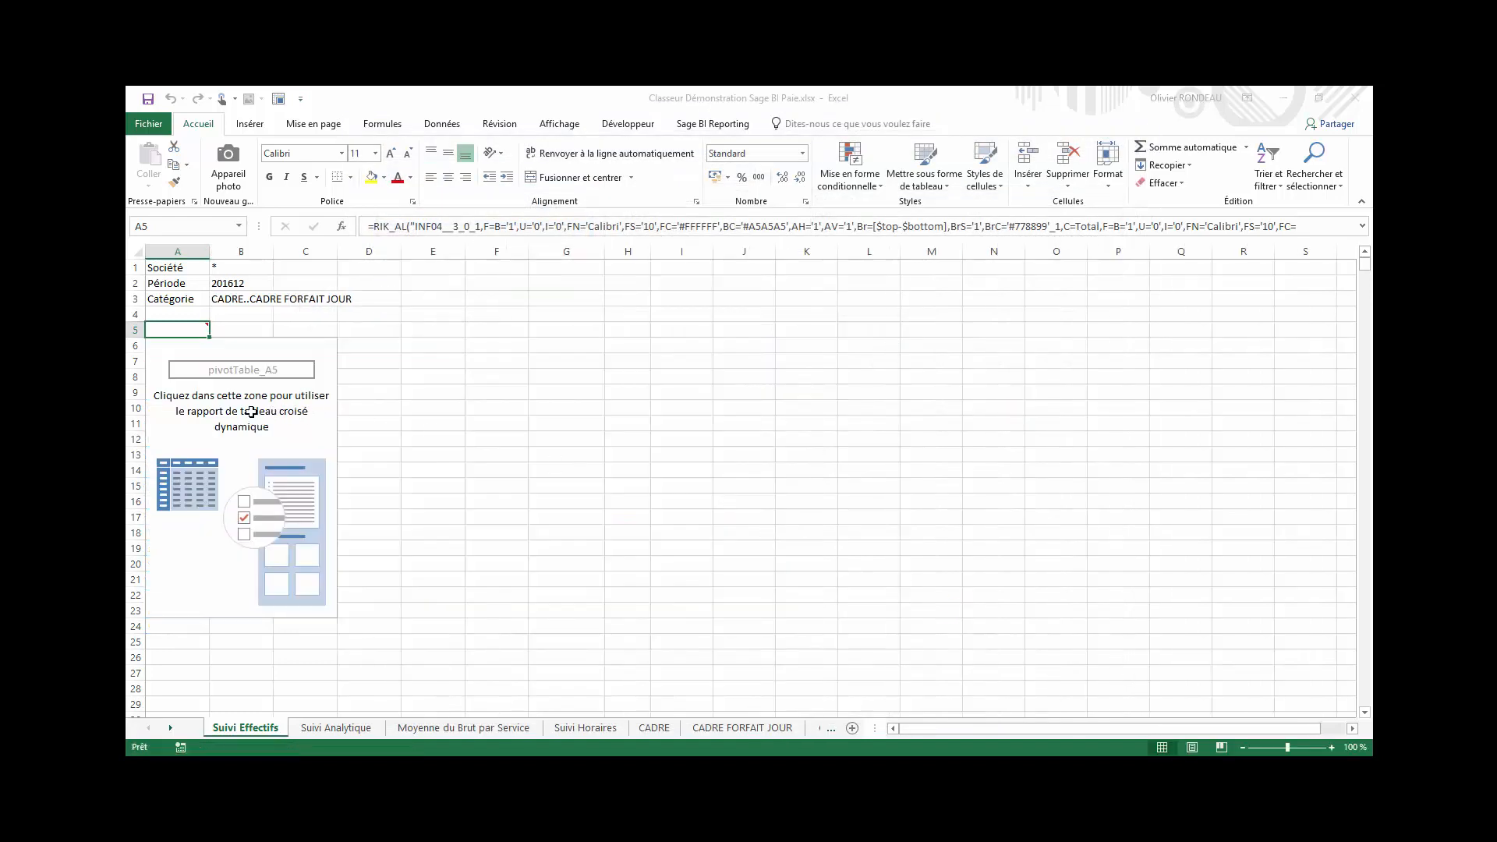
Lay out the pivot table with Sexe as columns, Libellé Service as rows and the sum of Présents as values.
click(209, 399)
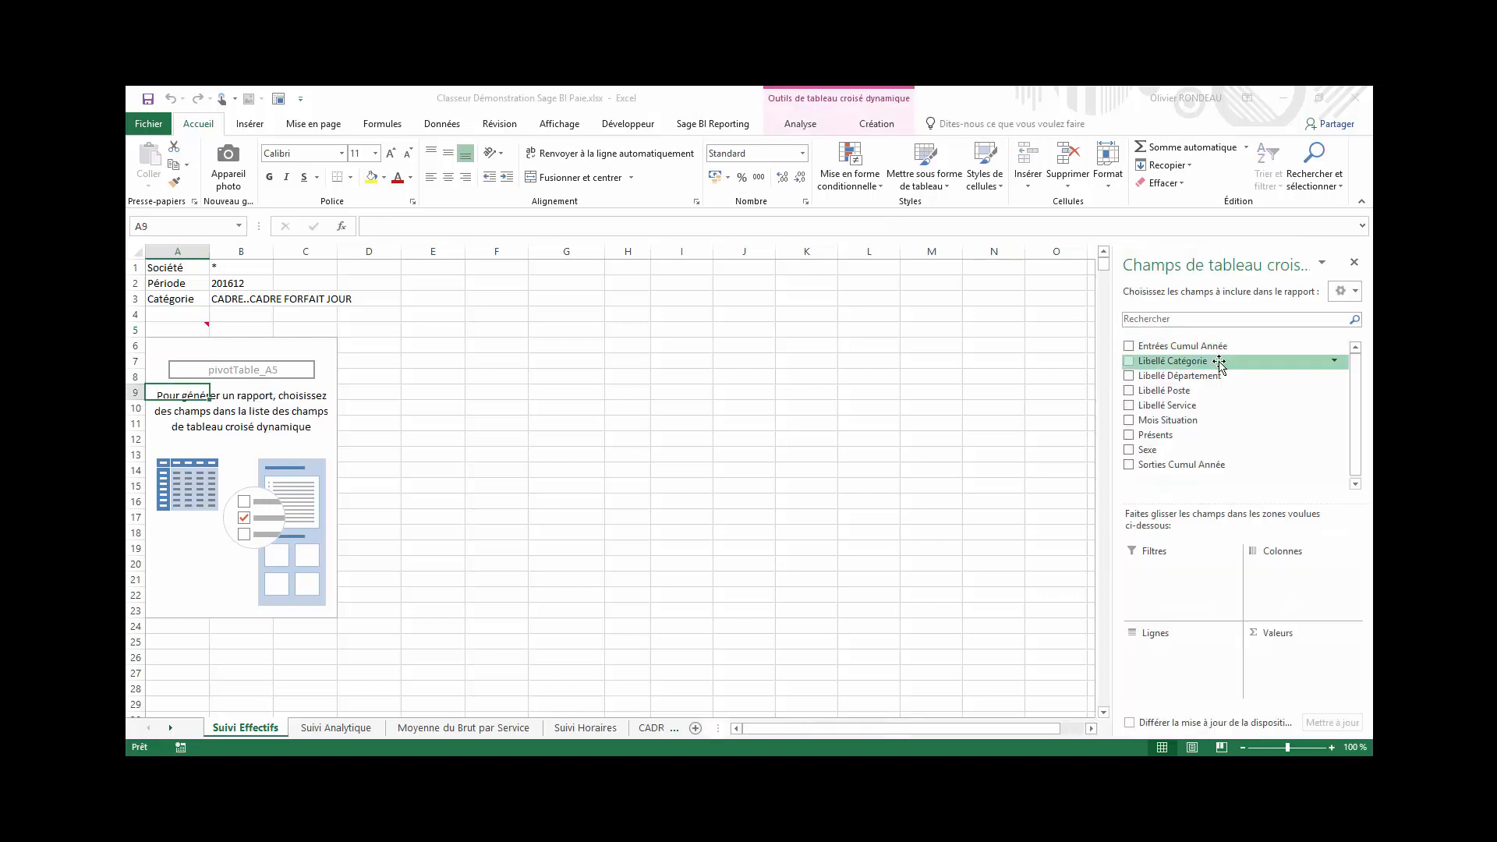
drag(1159, 449, 1283, 571)
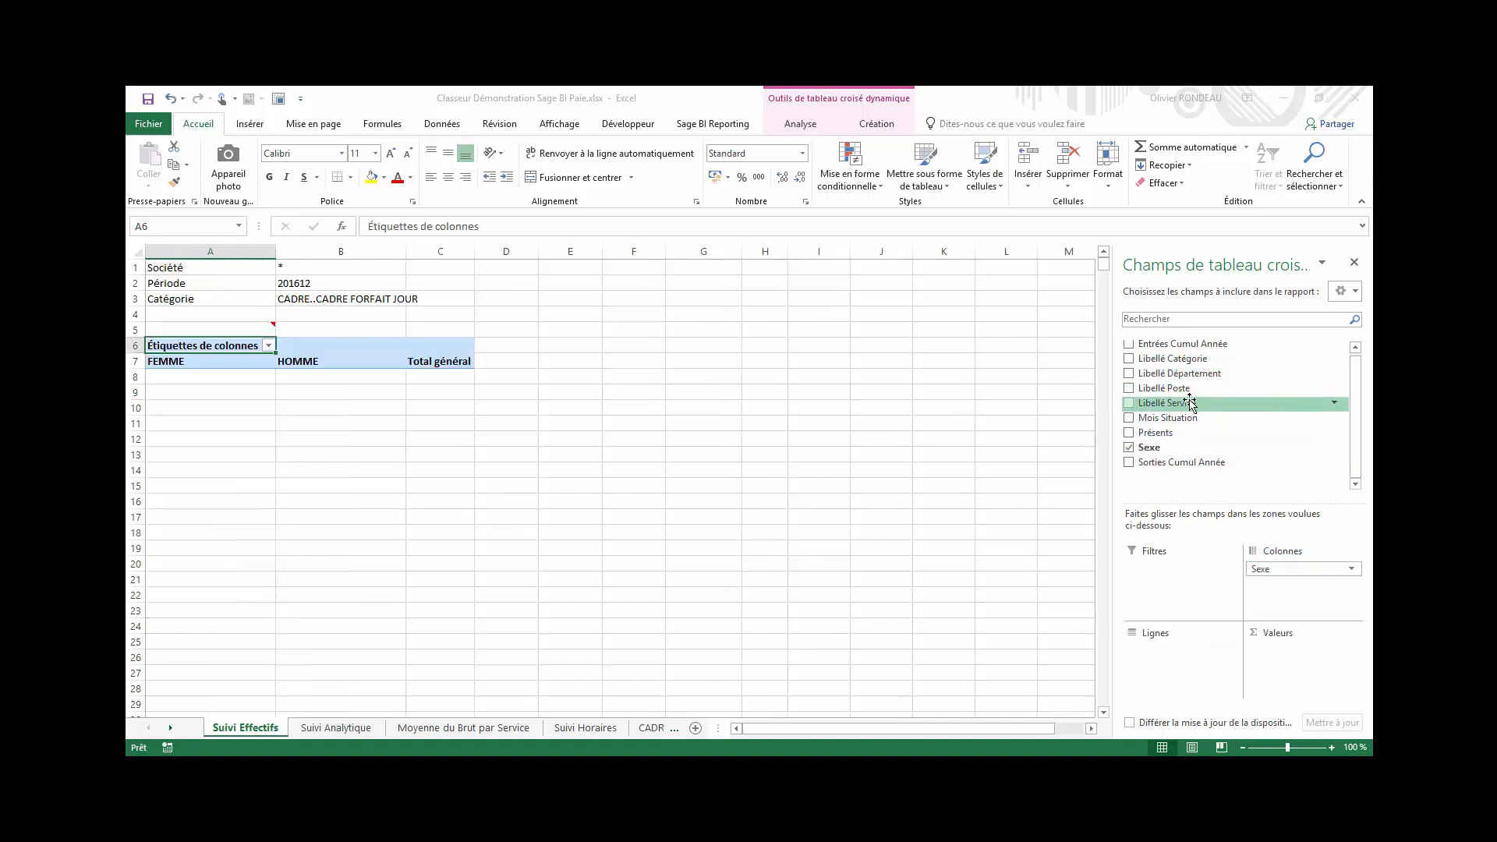
drag(1187, 404, 1205, 679)
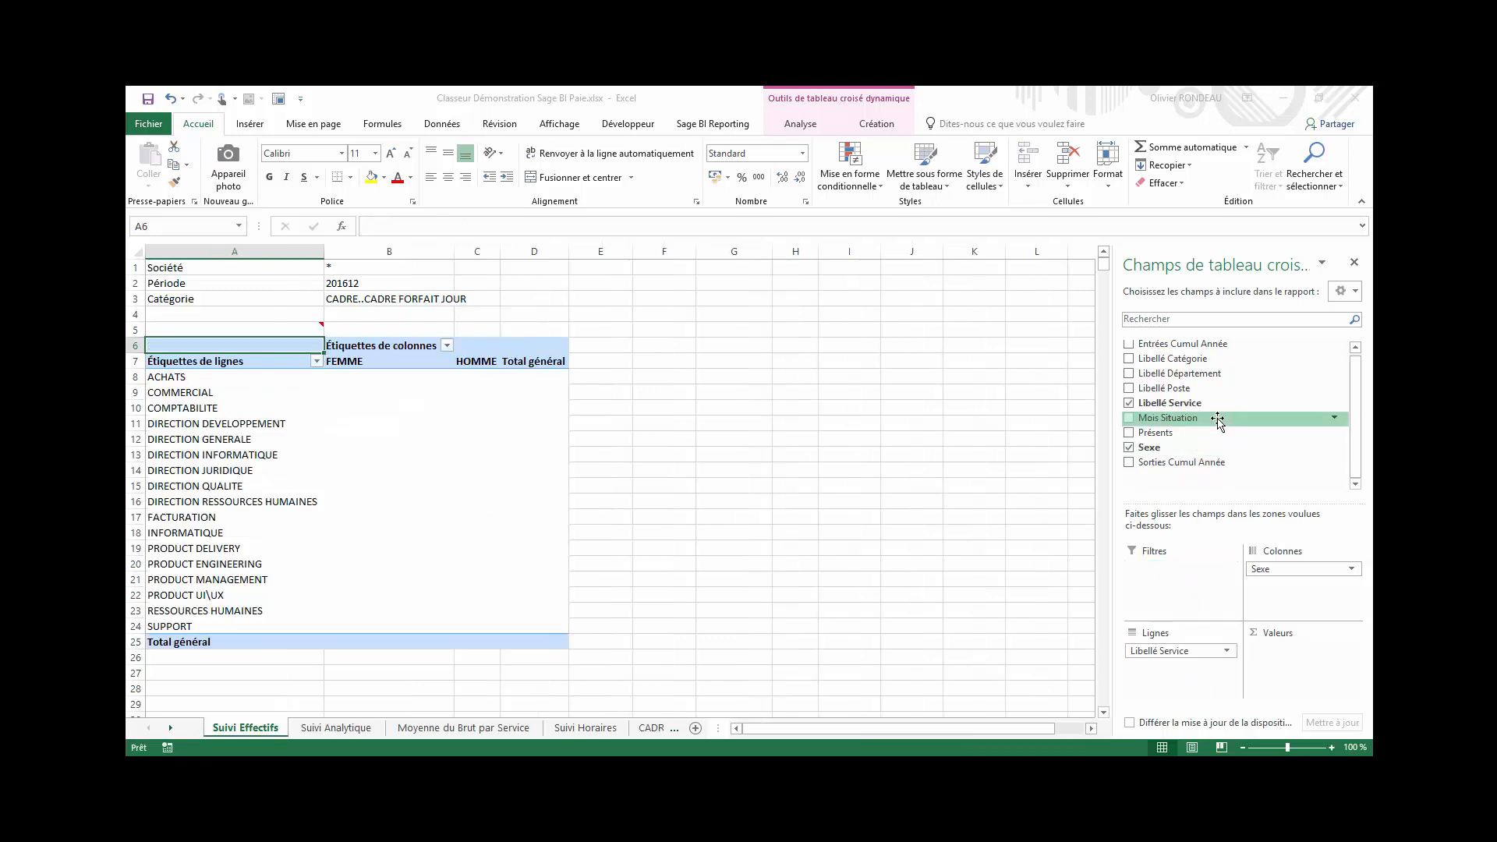
click(1358, 347)
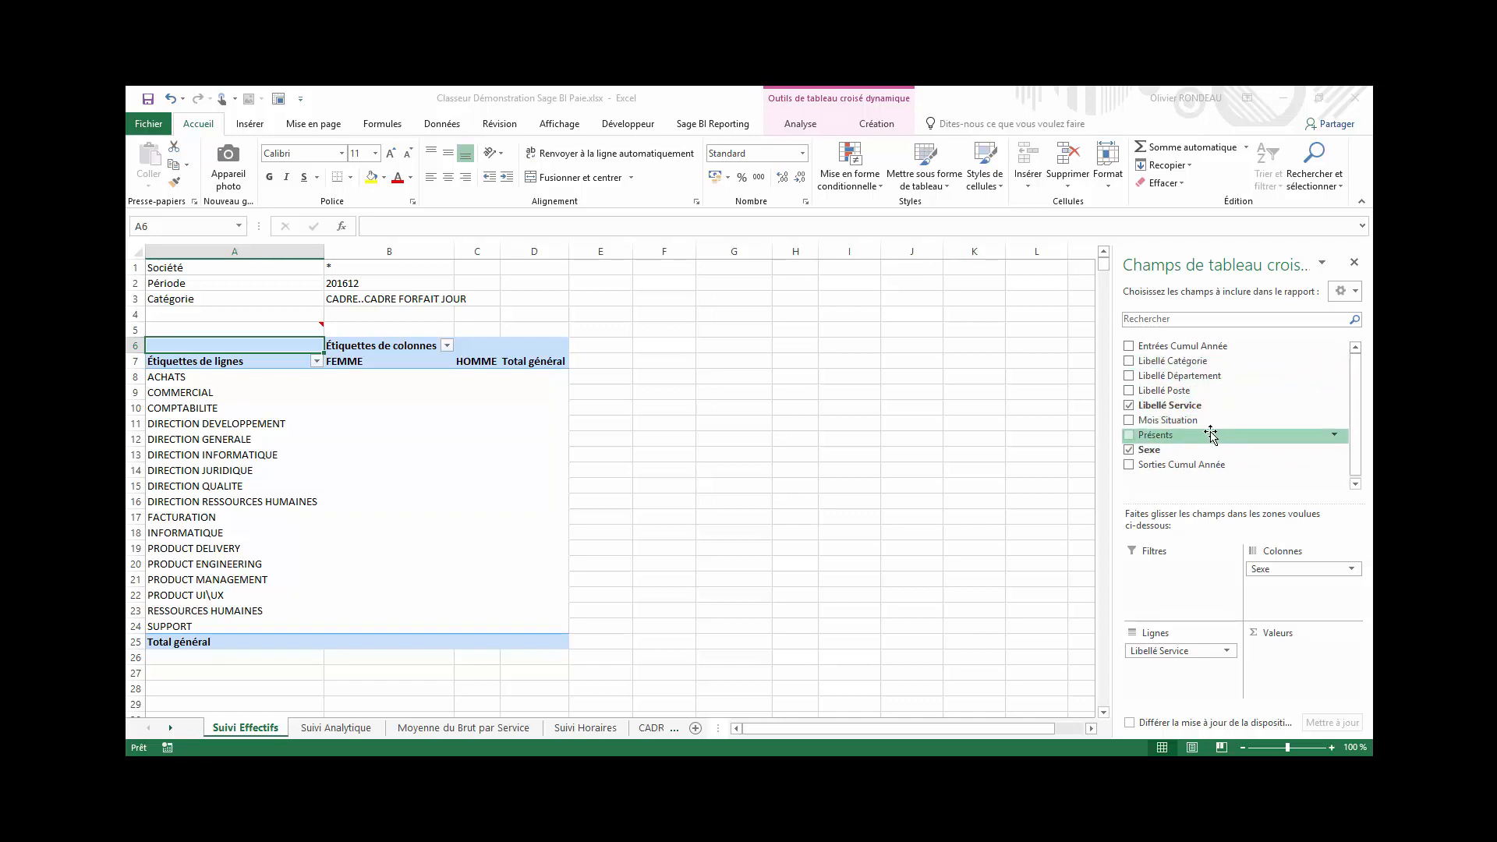
drag(1211, 435, 1313, 663)
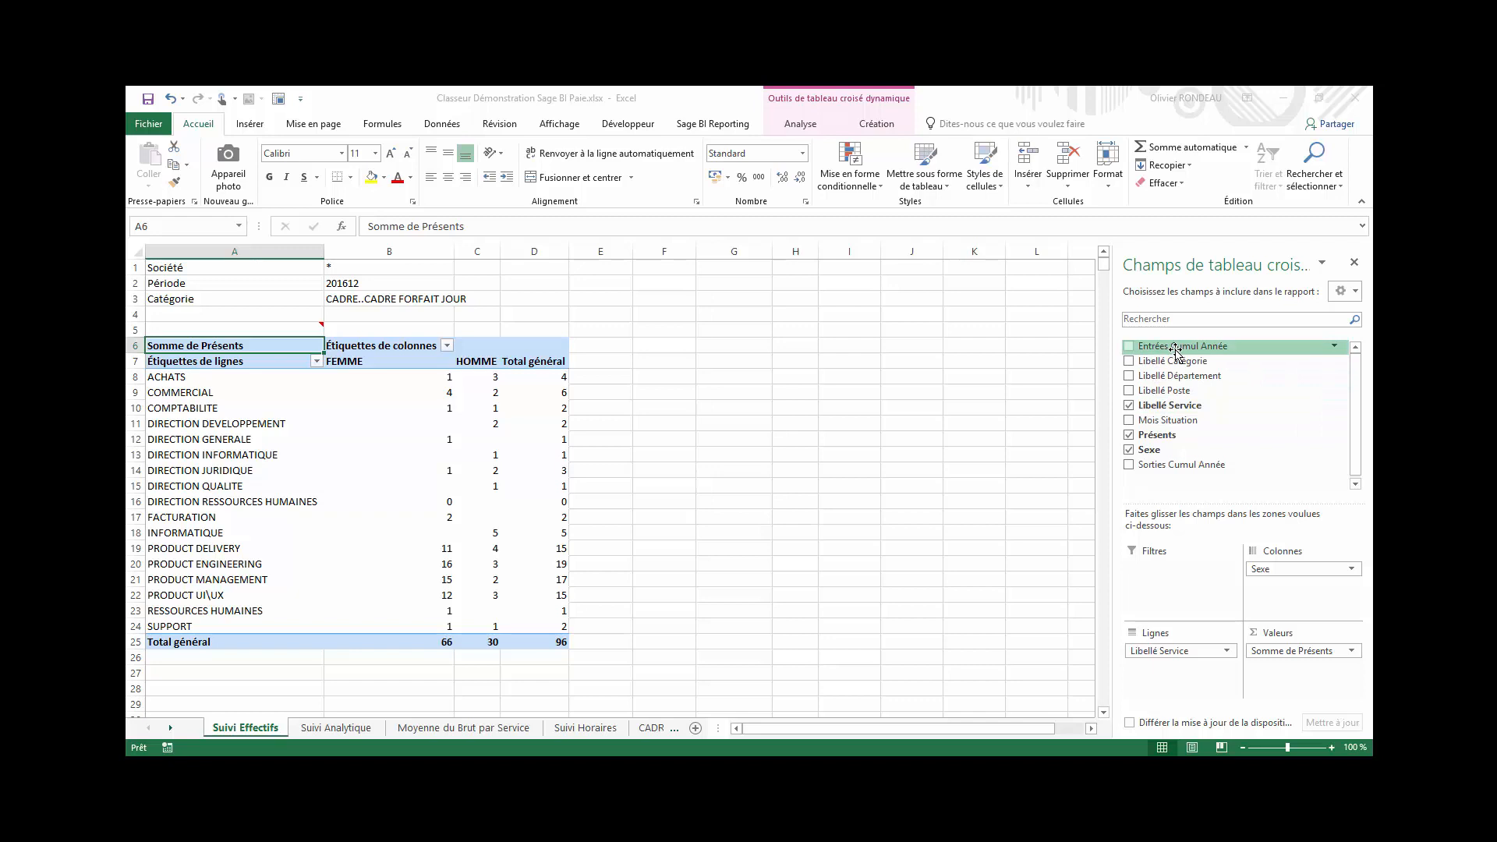
Add a Mois Situation slicer starting at column E above the pivot table's level, sized about 16.5 cm wide by 2 cm high.
right_click(1183, 423)
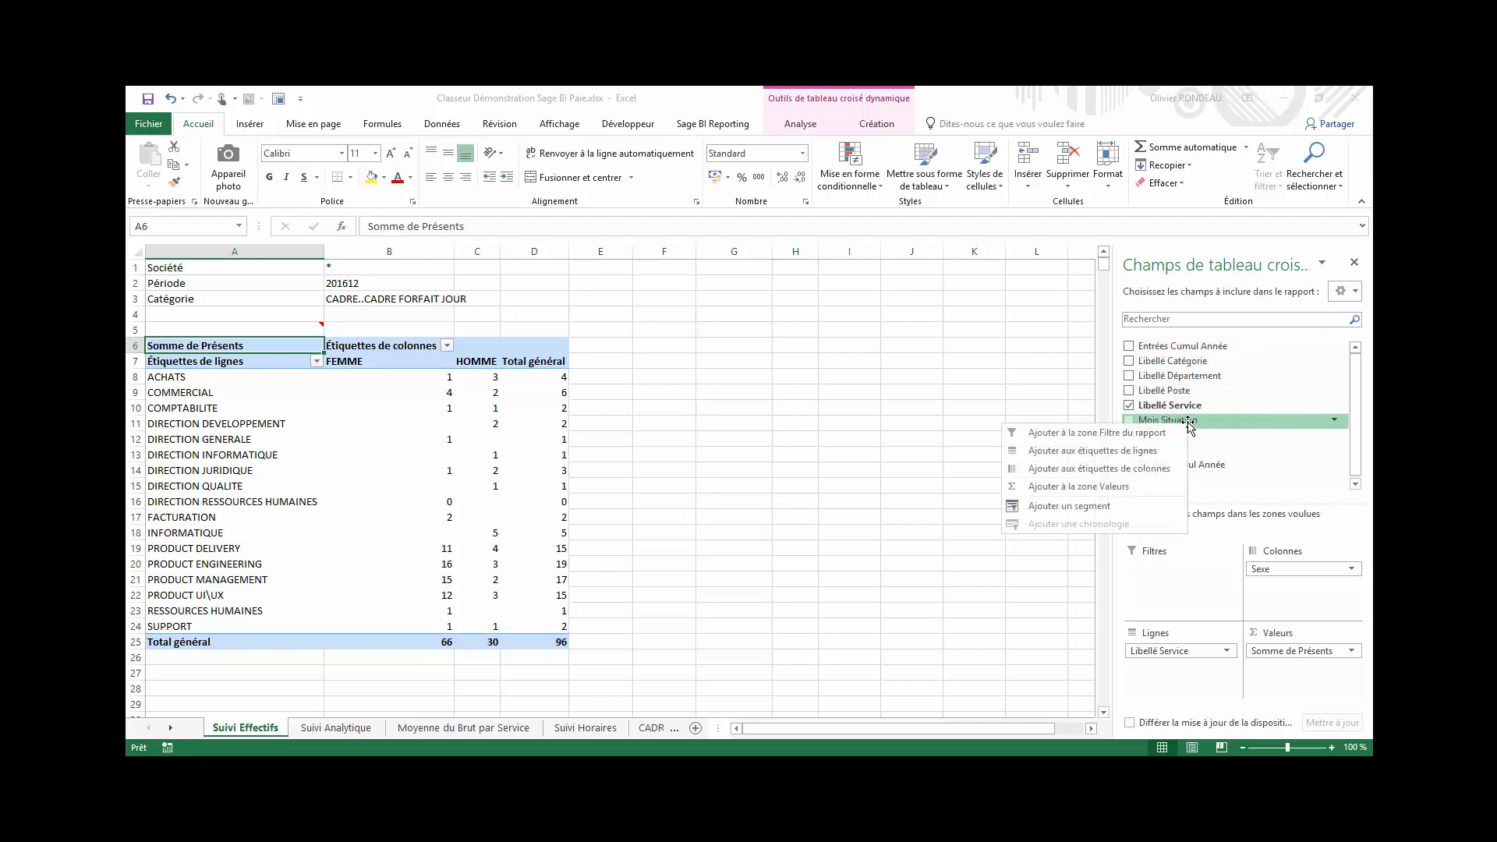
click(1125, 506)
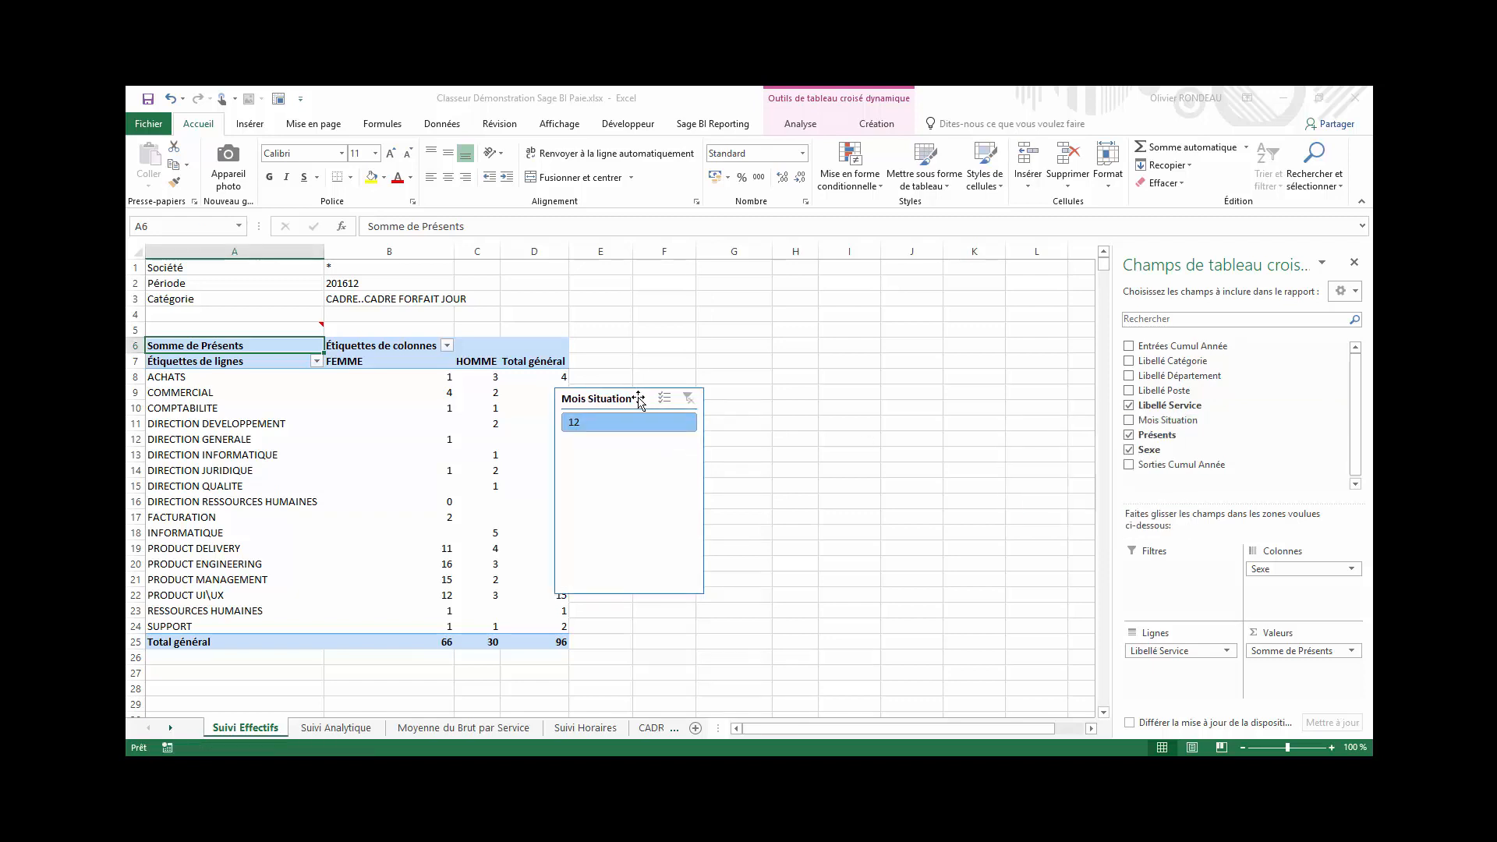
drag(638, 399, 656, 272)
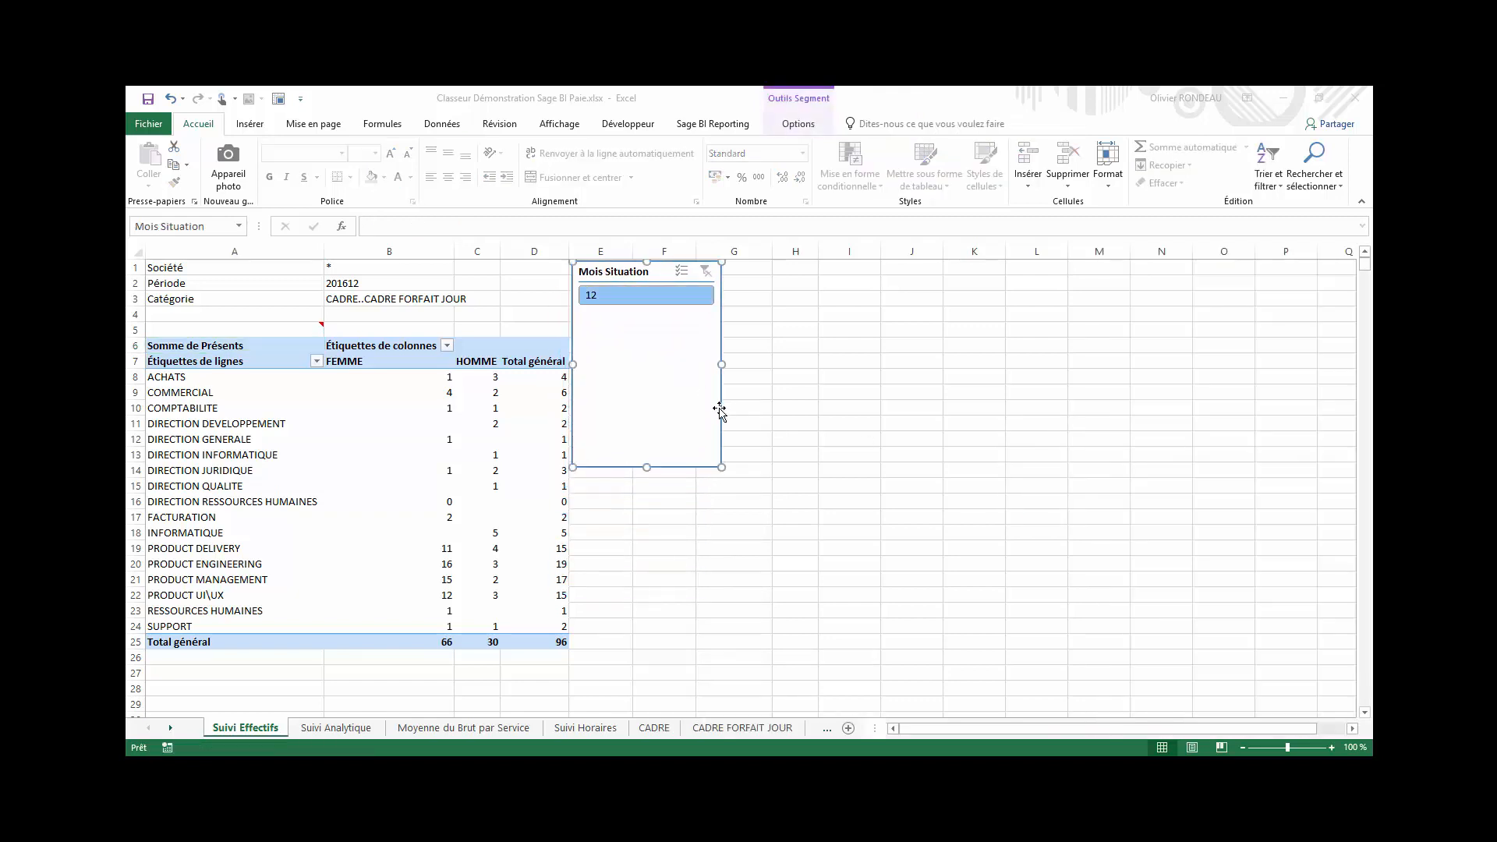
drag(721, 467, 1055, 320)
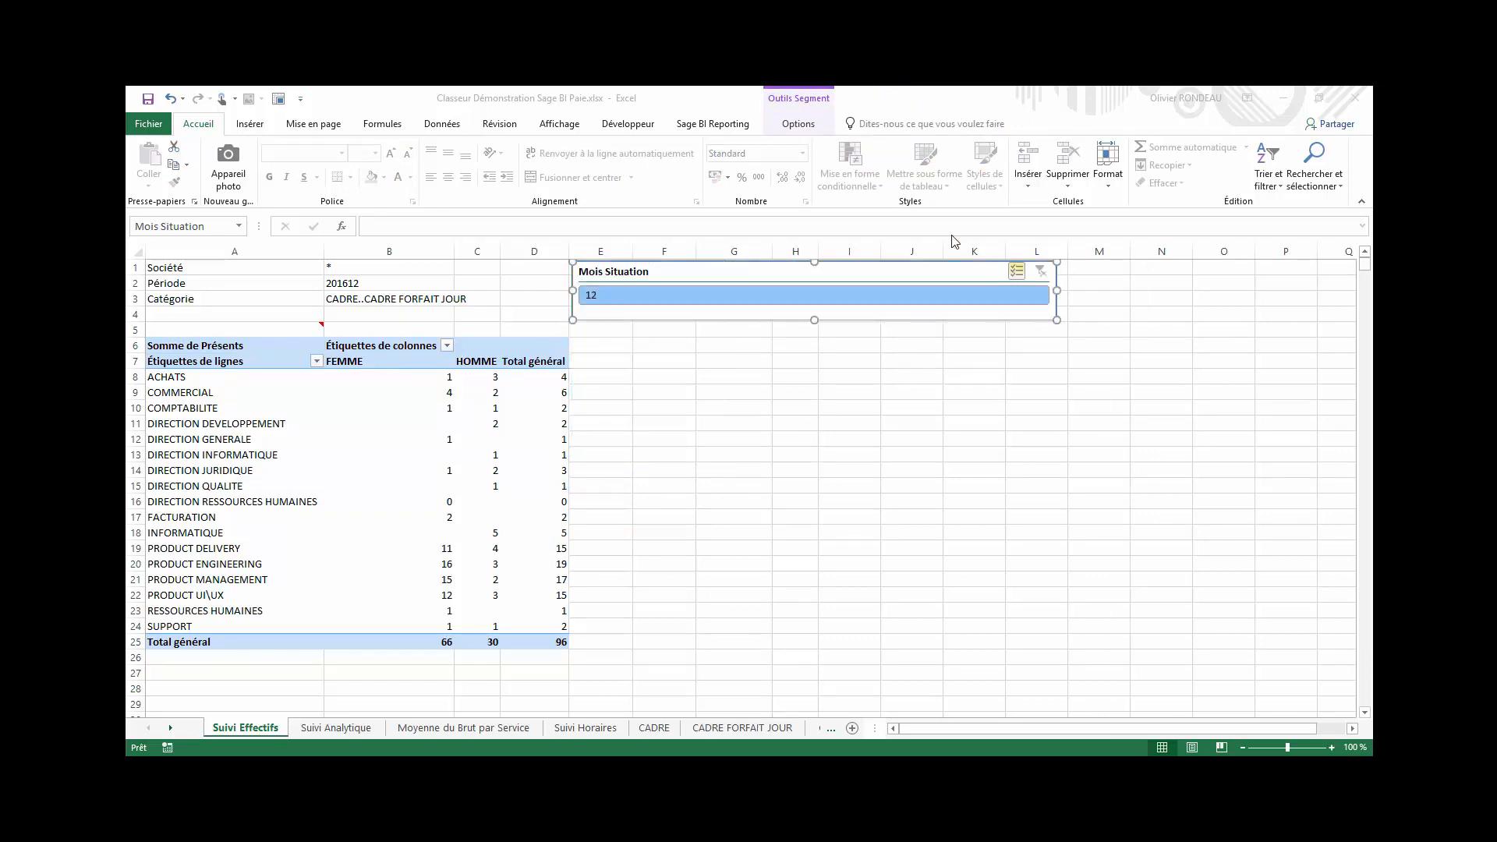
Set the Mois Situation slicer to 12 button columns.
click(798, 123)
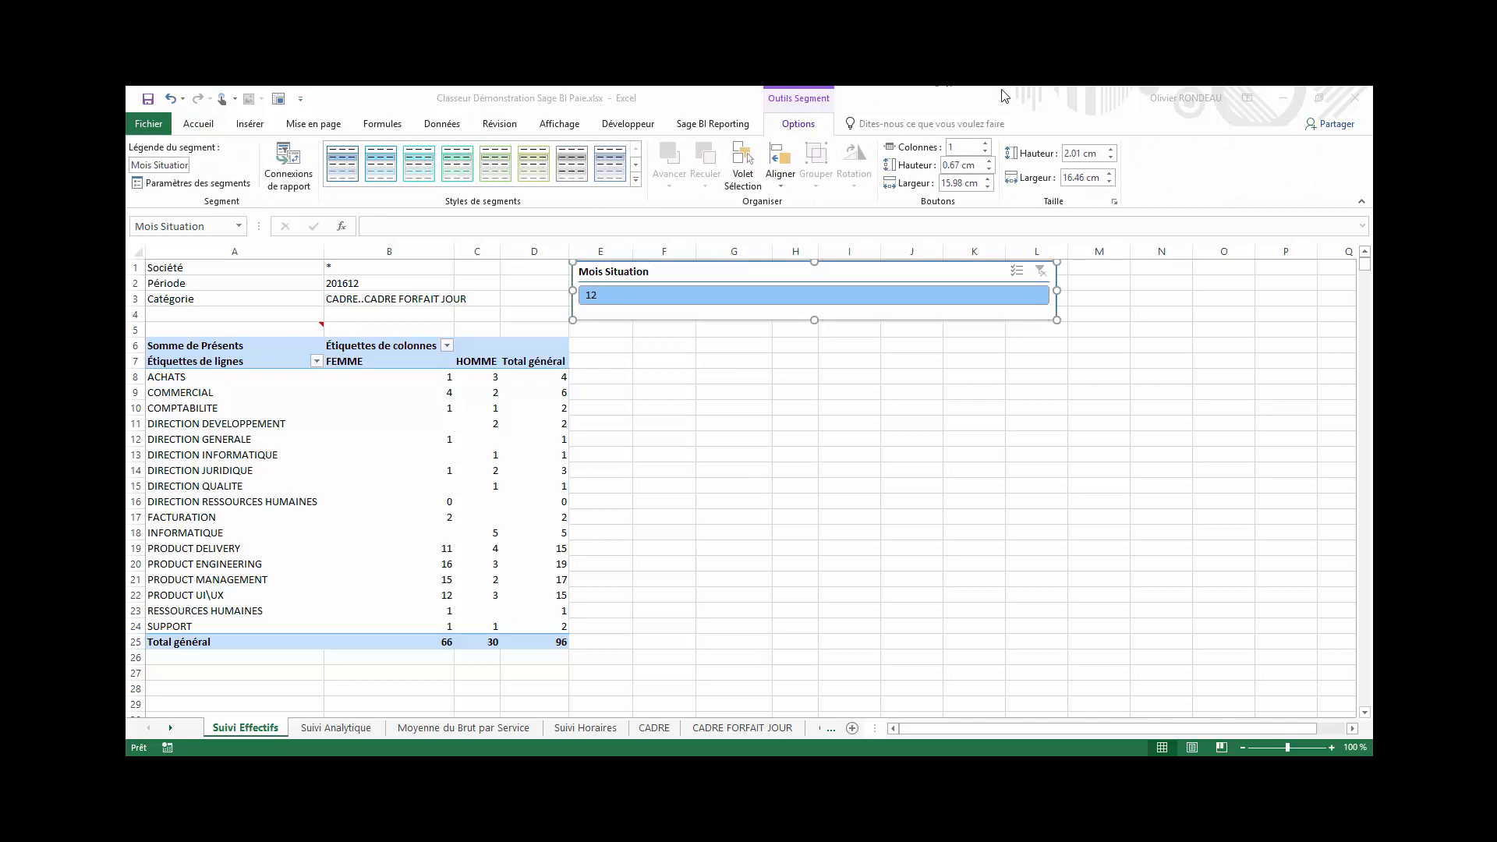
click(986, 148)
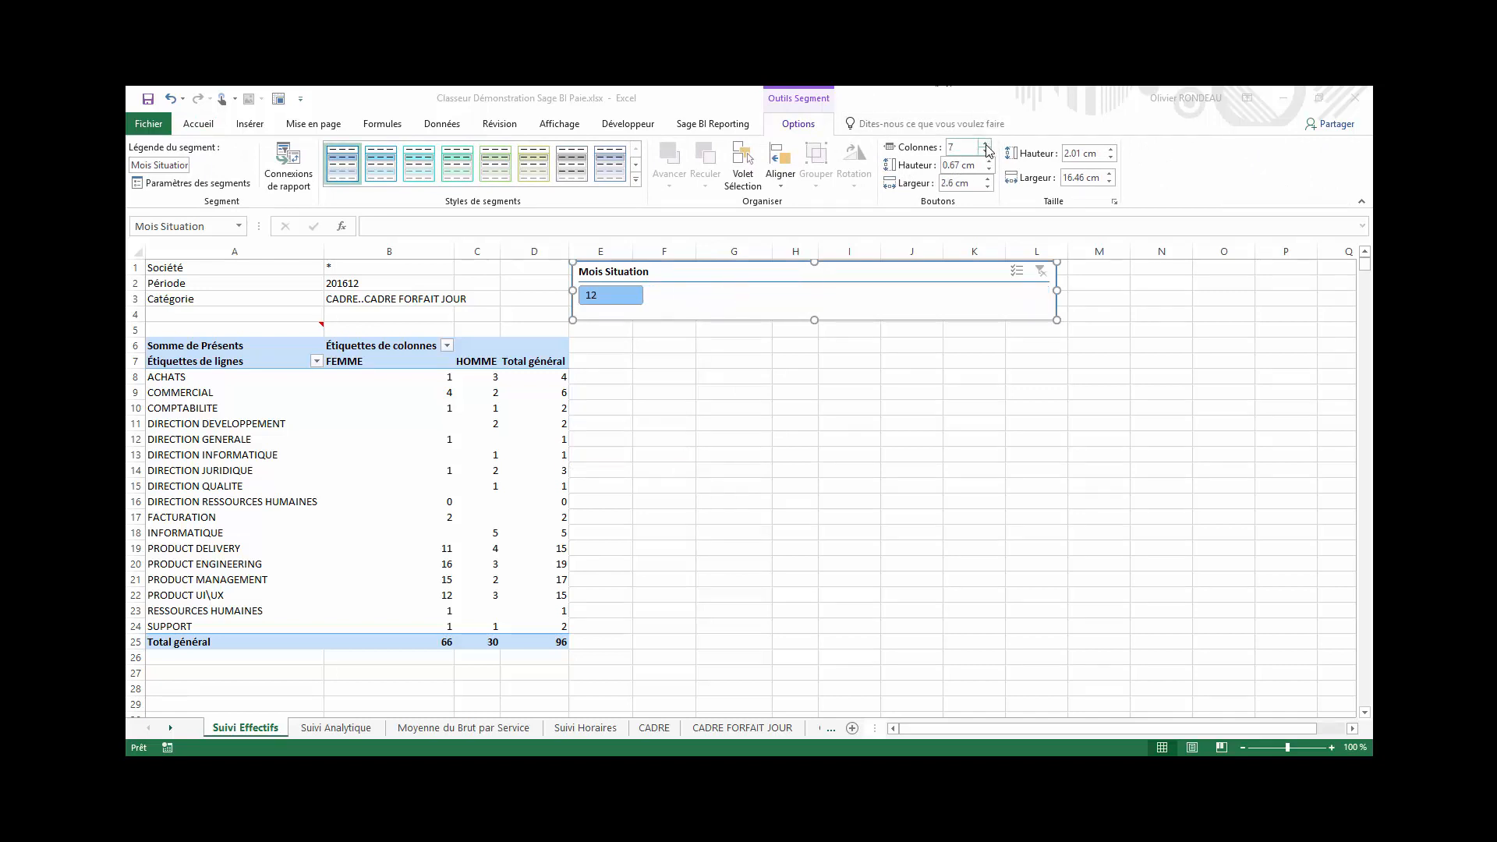
click(986, 148)
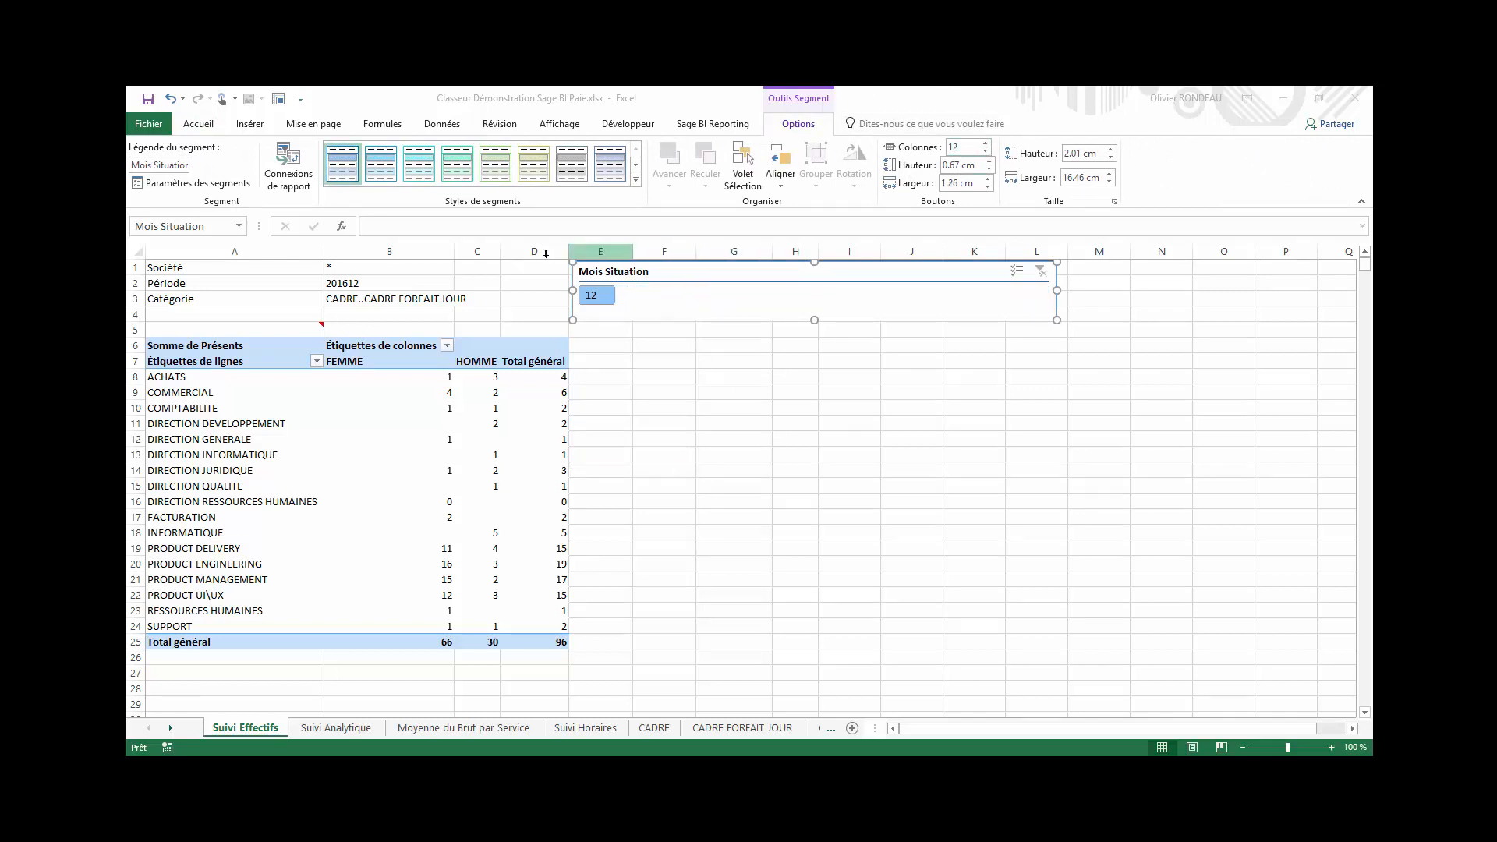
Change the Période criterion in B2 to 2016* so it covers every month of the year.
click(396, 287)
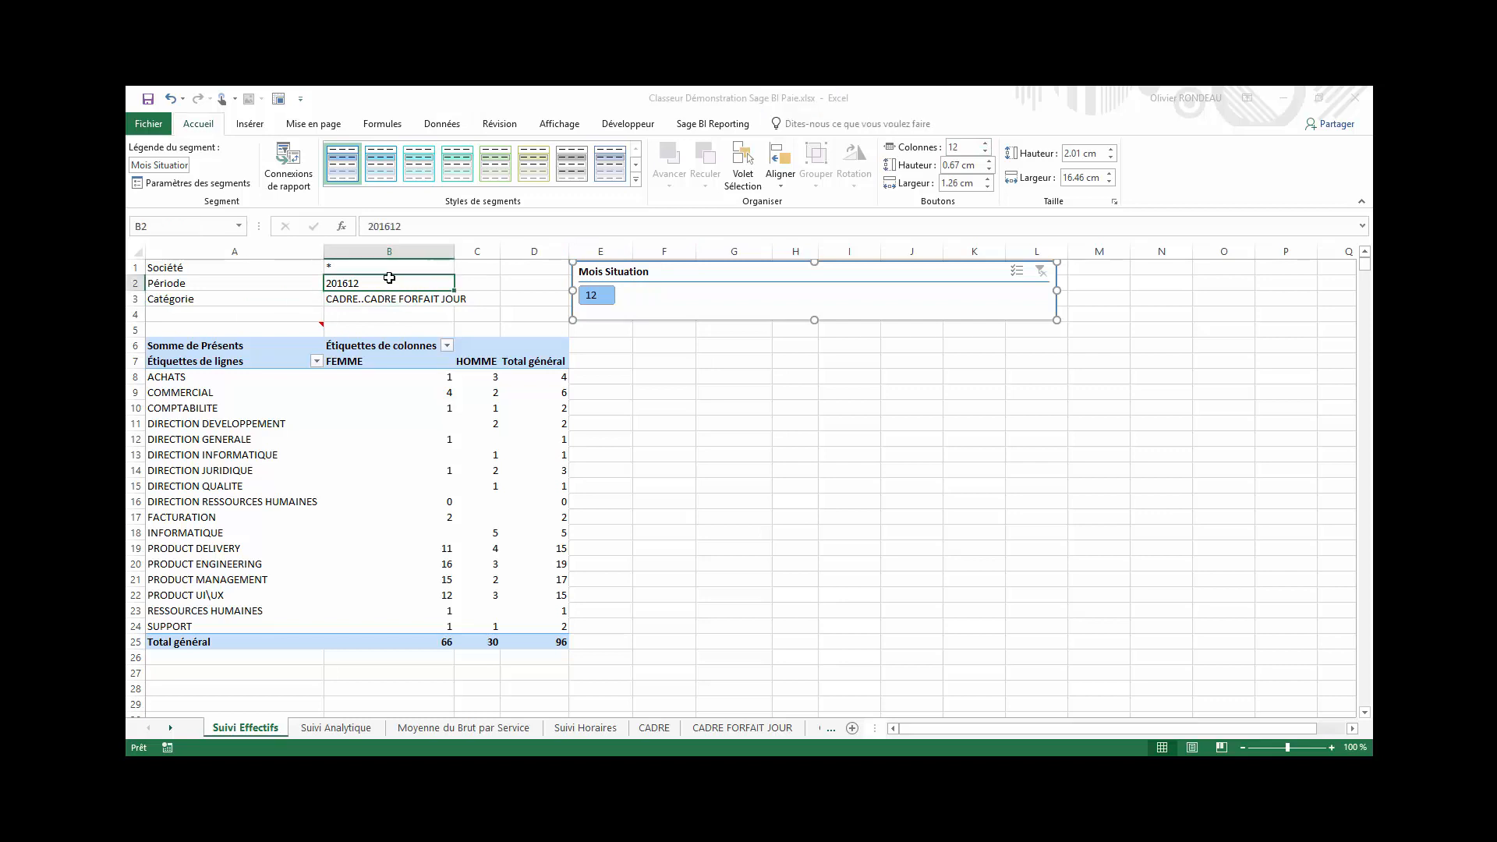
key(shift+Home)
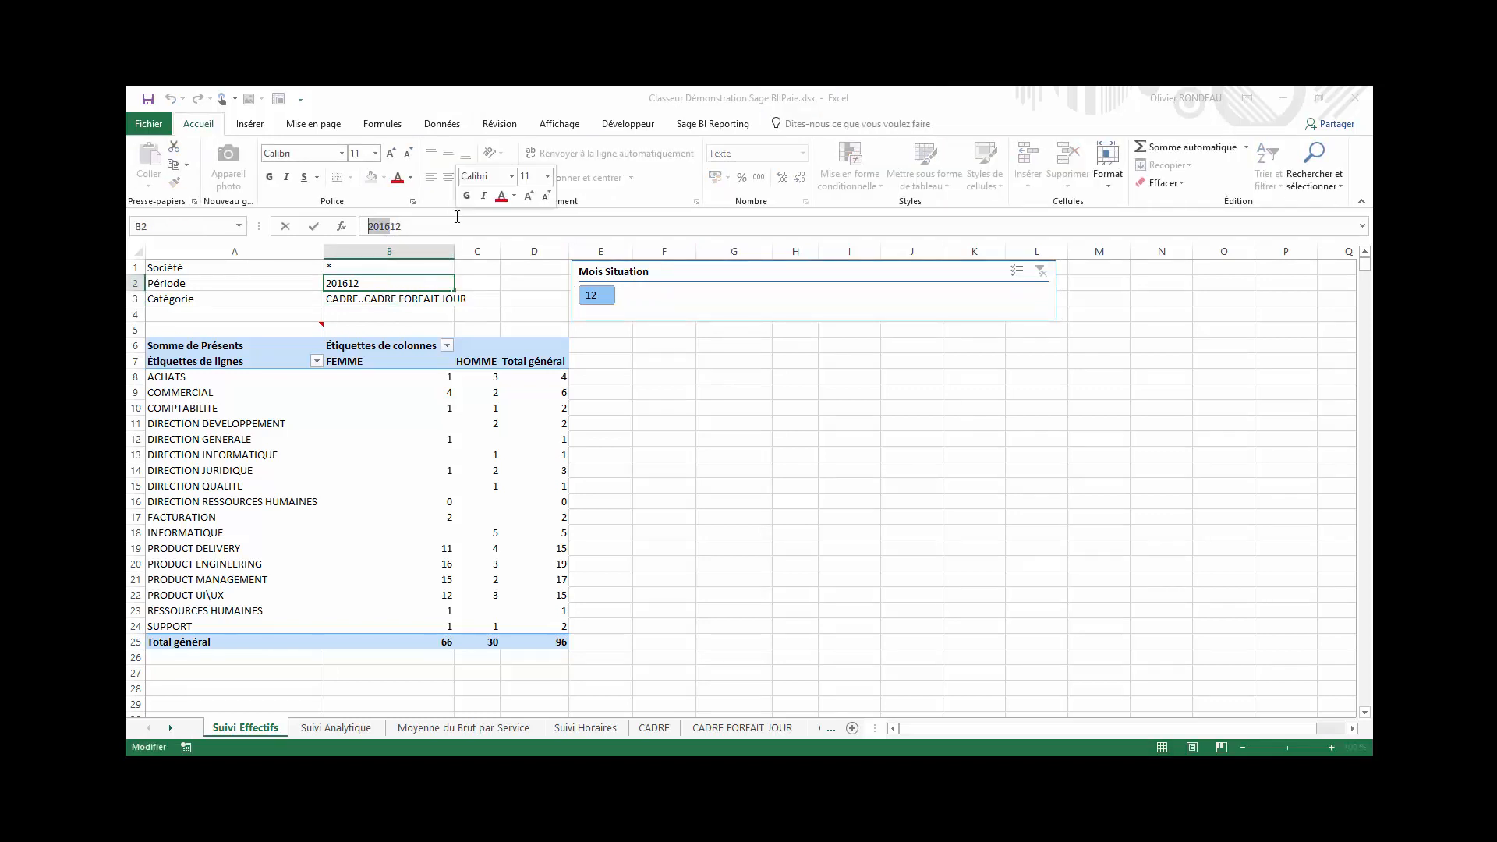
key(Right)
key(shift+End)
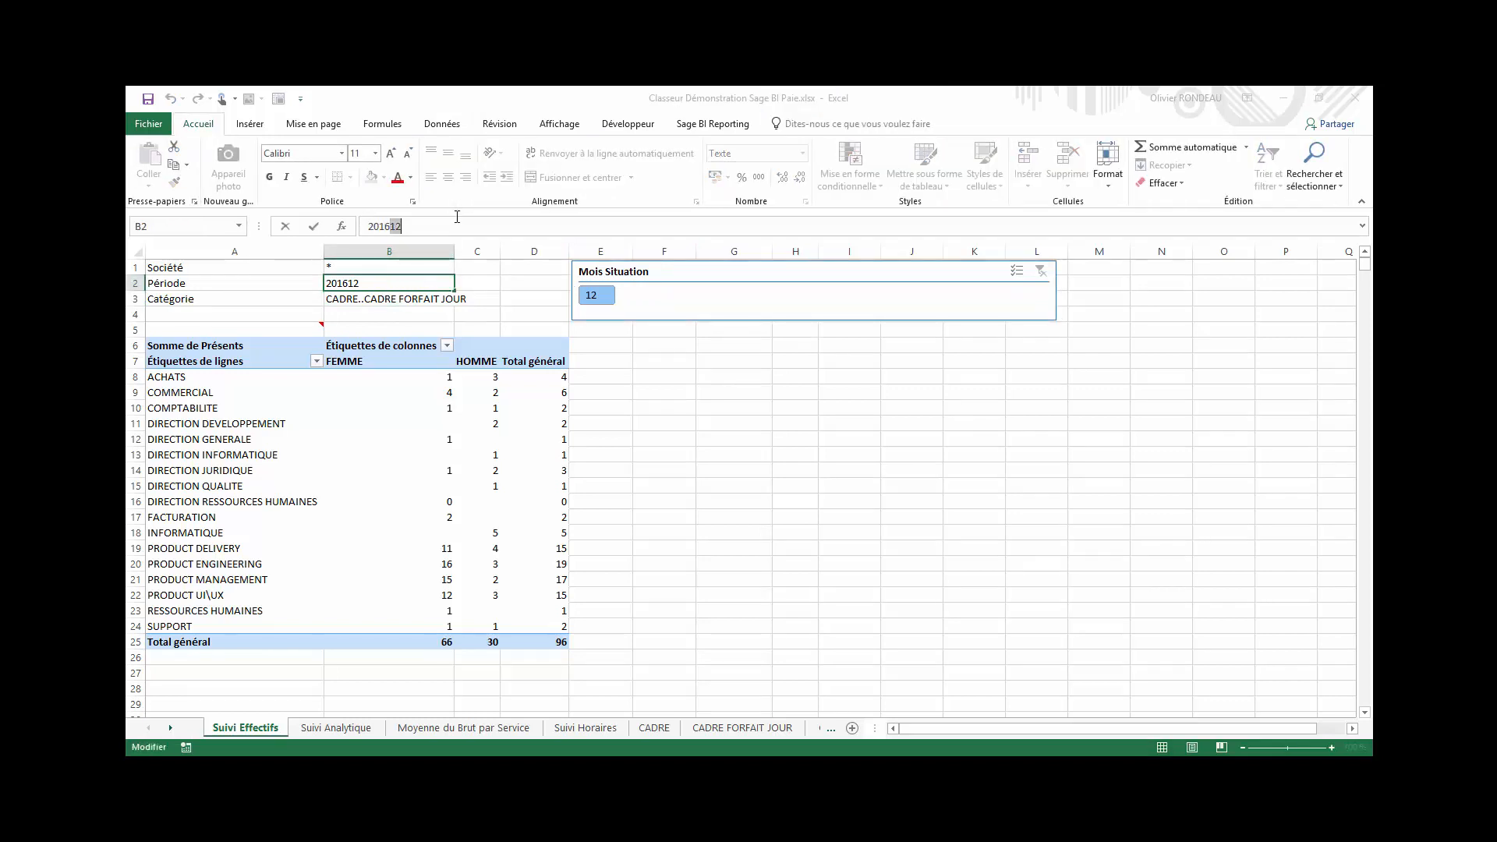
text(*)
key(Return)
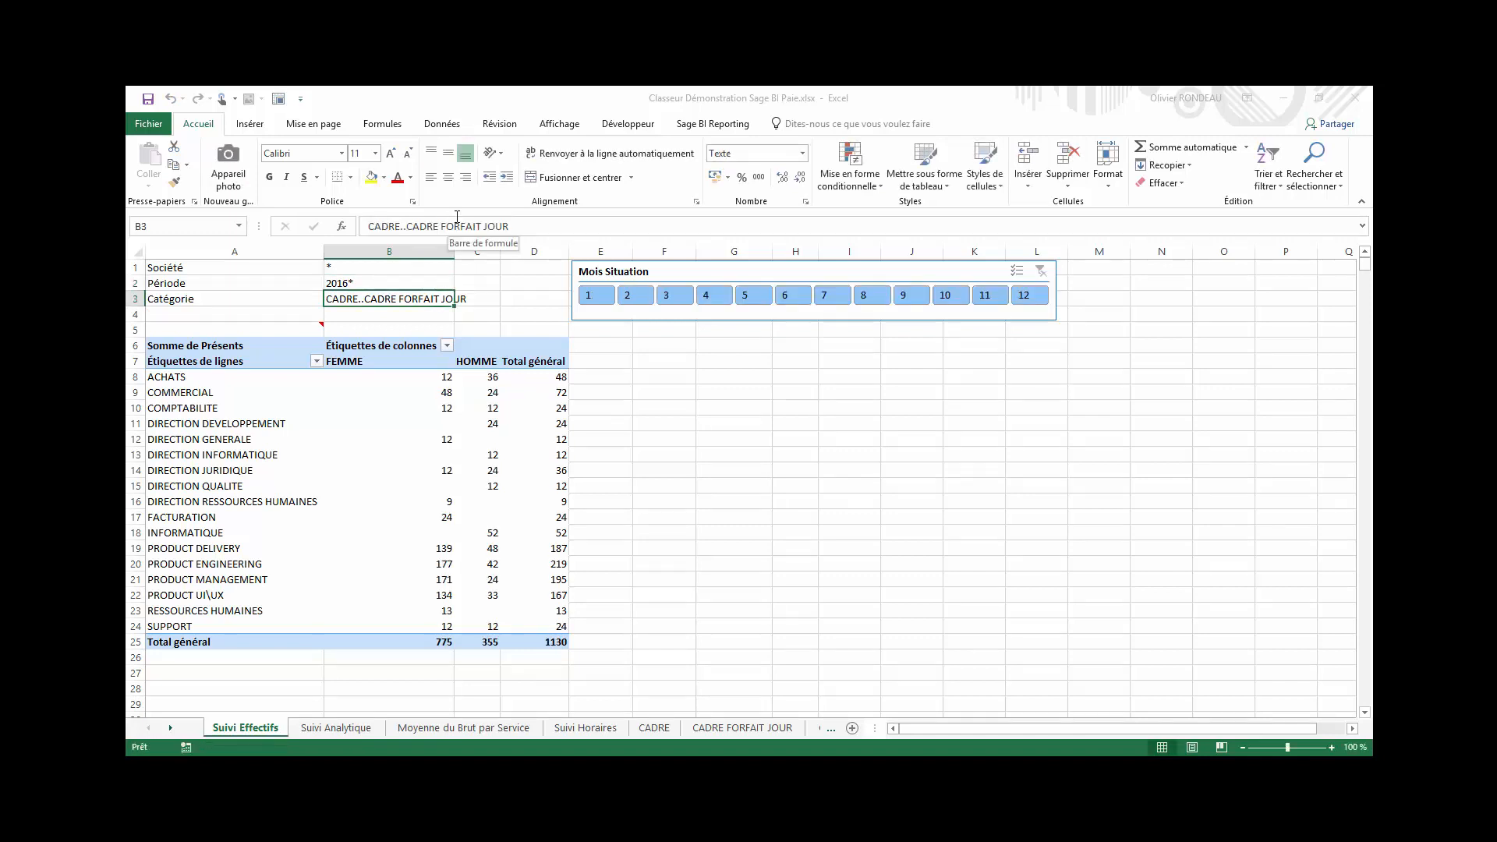
Filter the pivot table with the Mois Situation slicer by month 5, by month 8 and finally by month 10.
click(752, 297)
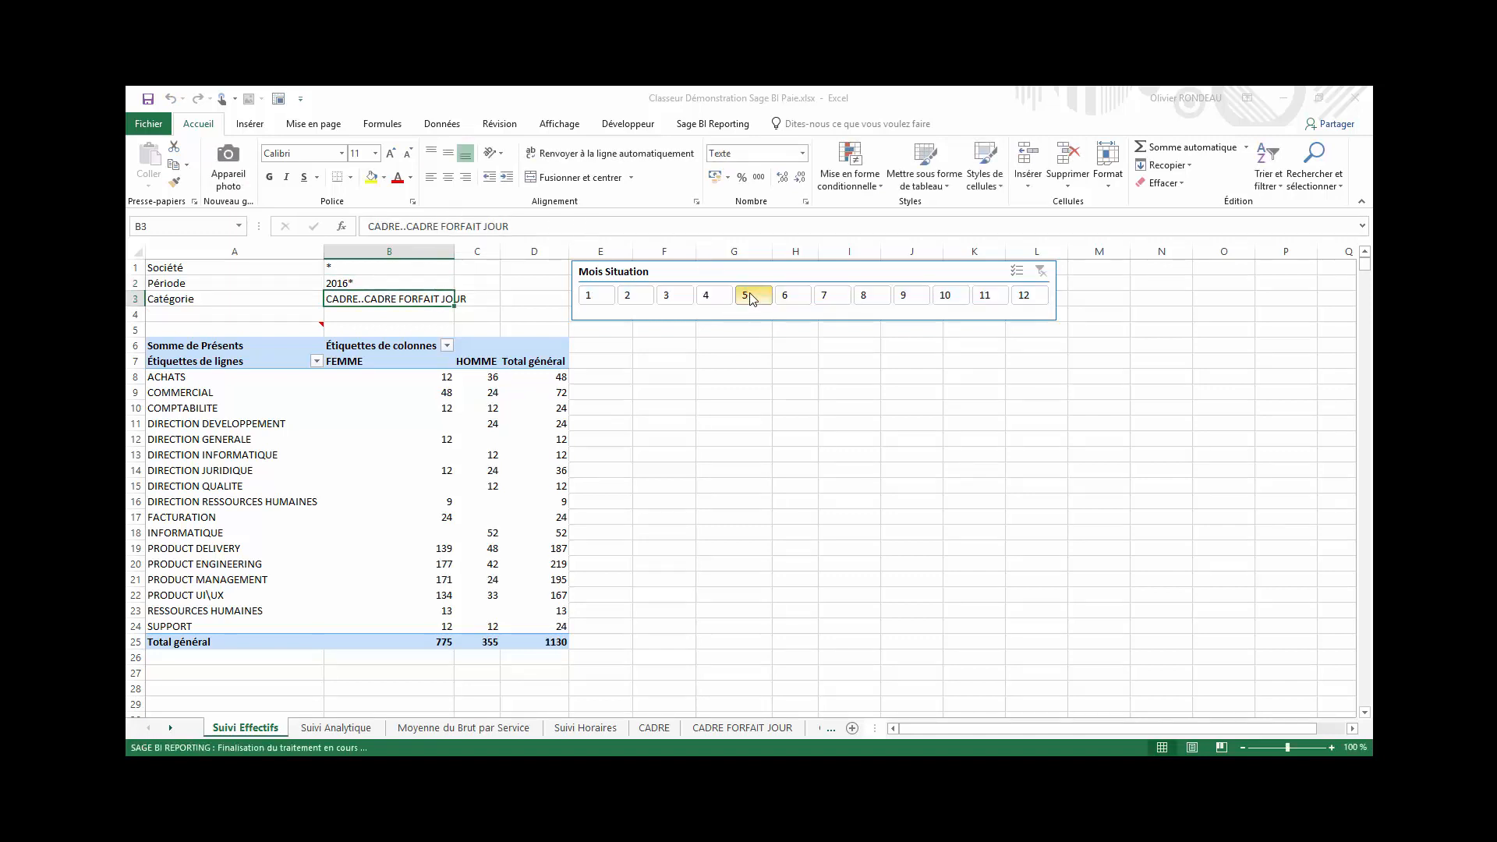
click(868, 296)
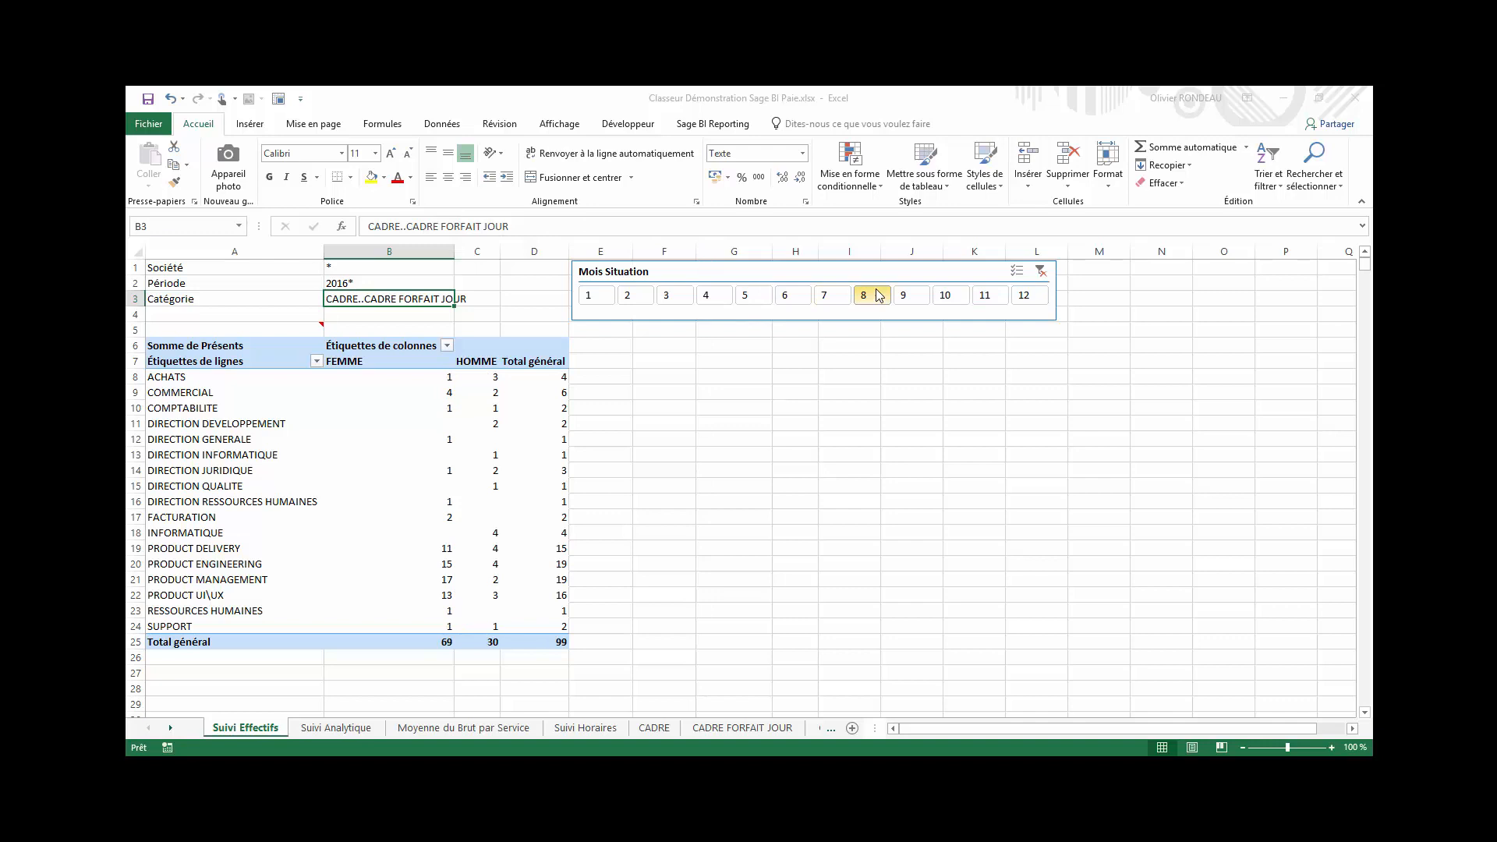
click(946, 297)
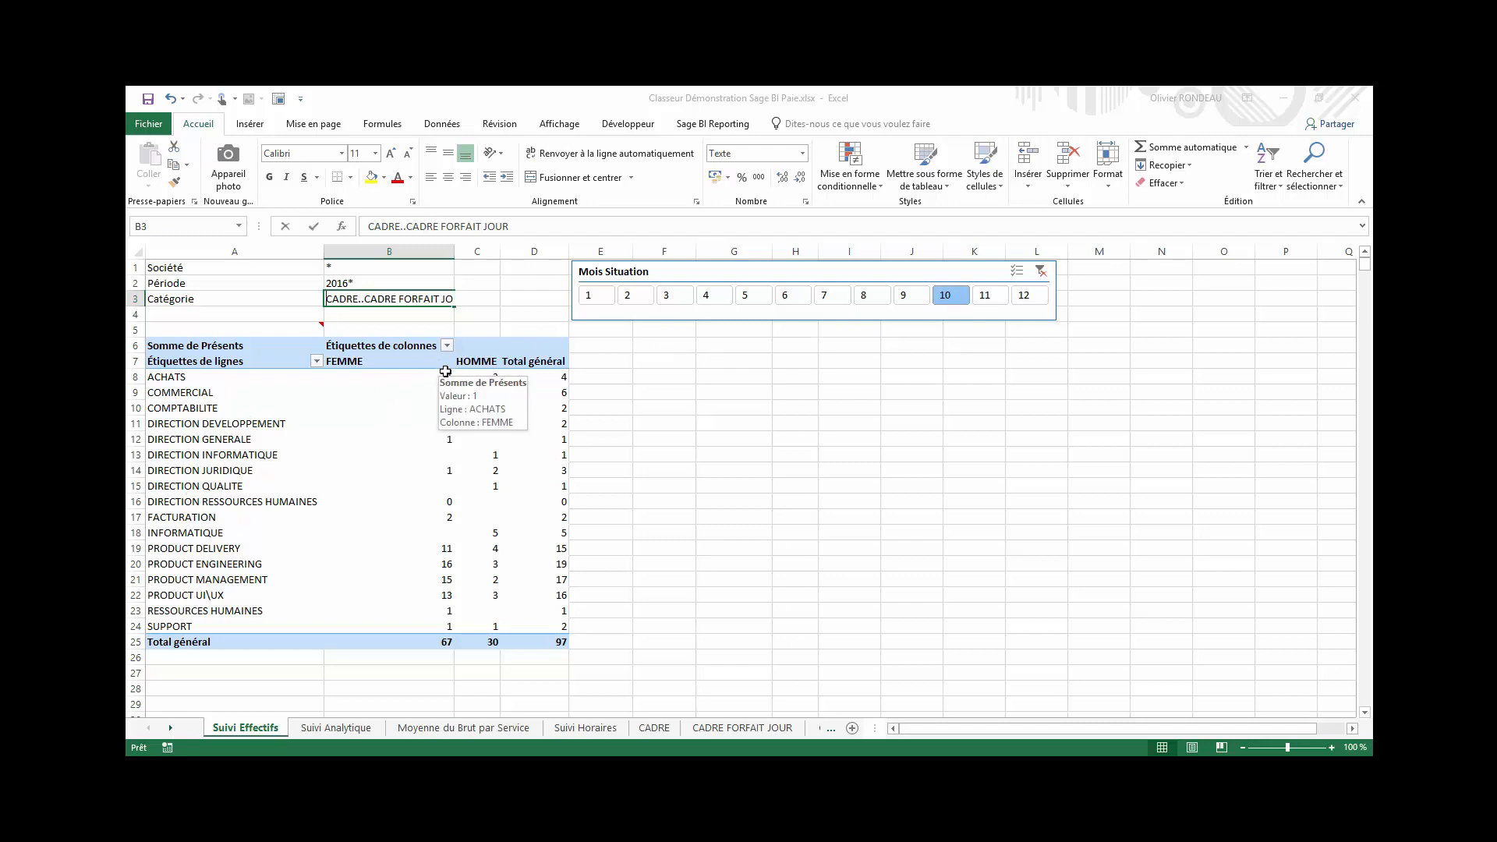
Set the Catégorie criterion in B3 to * and add a Libellé Catégorie slicer just below the Mois Situation slicer.
text(*)
key(Return)
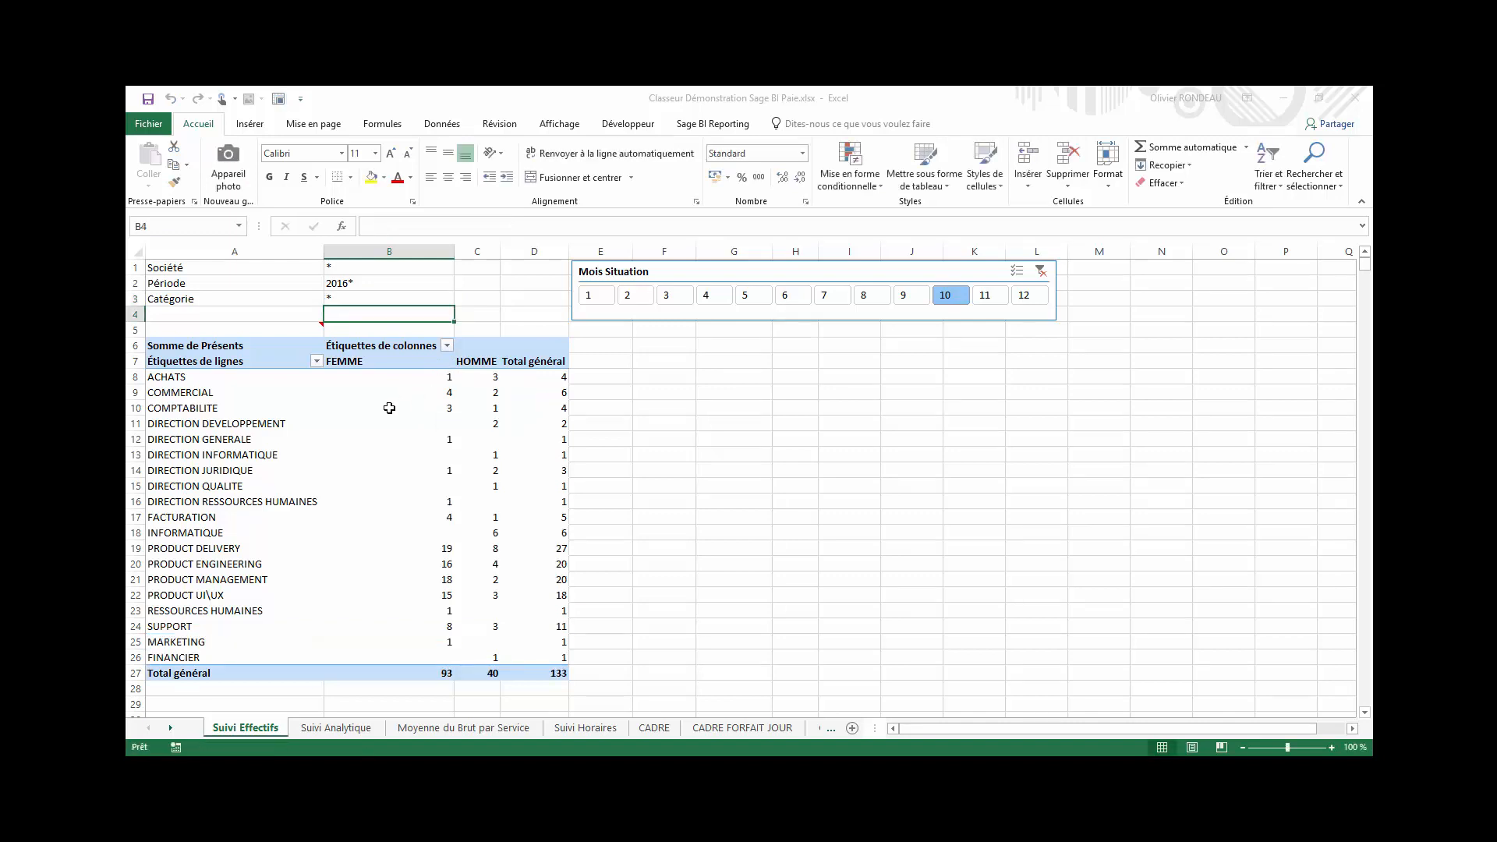
right_click(395, 449)
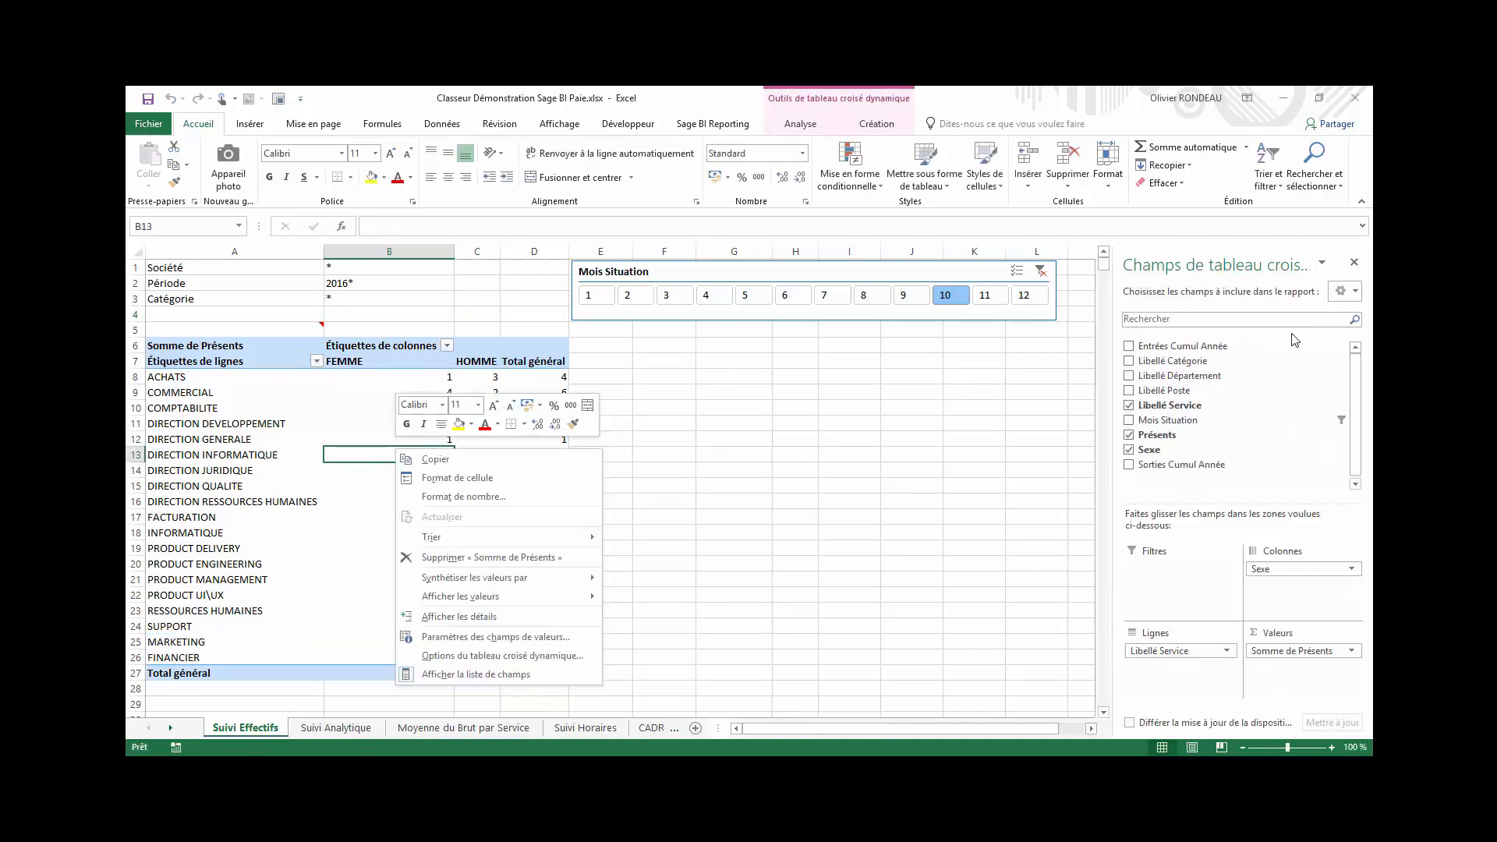
click(1201, 363)
right_click(1205, 368)
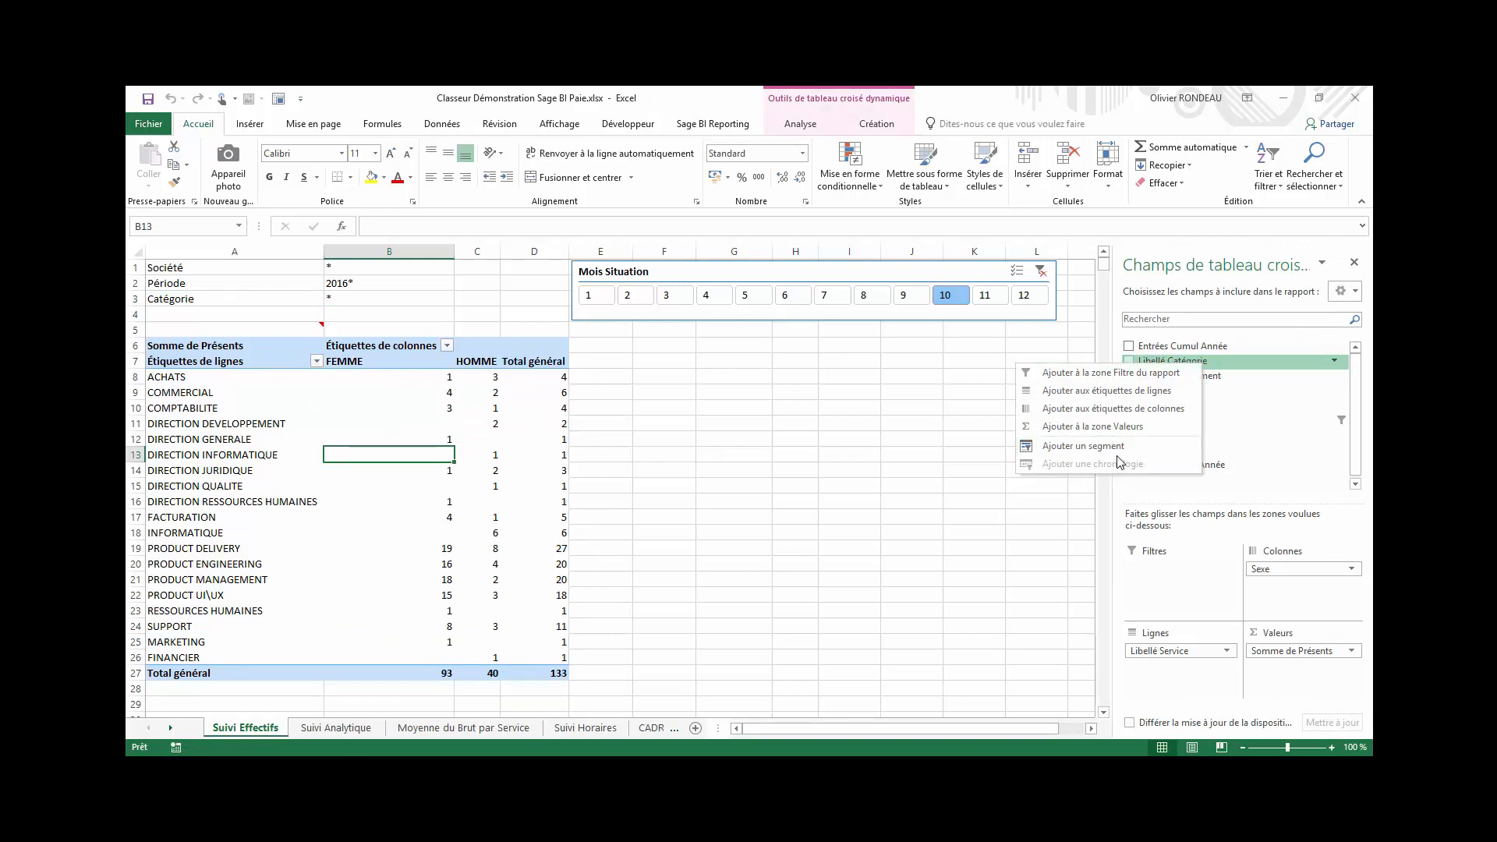
click(1076, 451)
drag(635, 396, 824, 335)
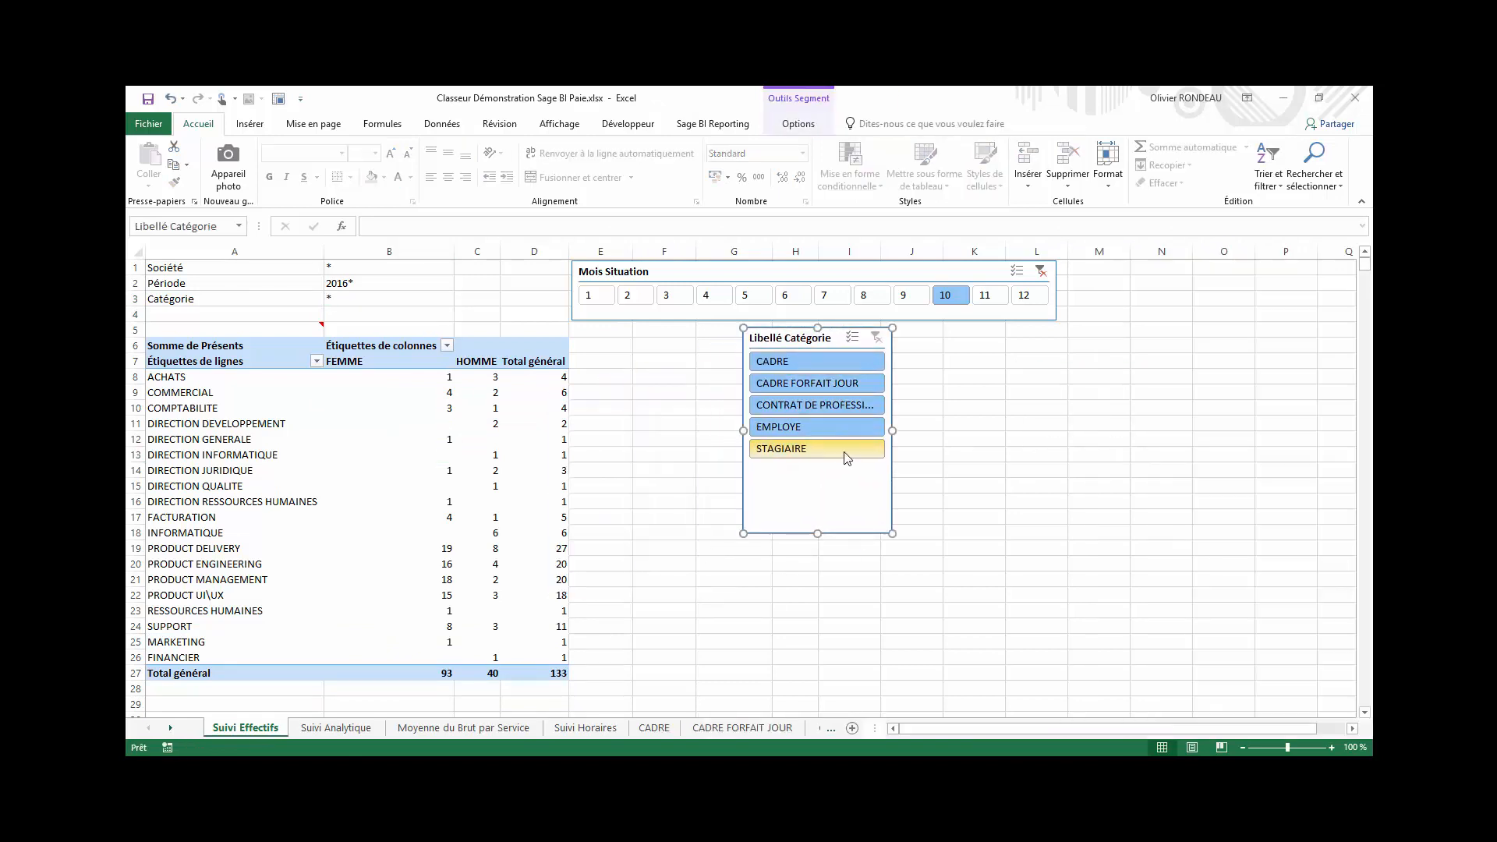
Filter the pivot table with the Libellé Catégorie slicer by CADRE and finally by CADRE FORFAIT JOUR.
click(784, 371)
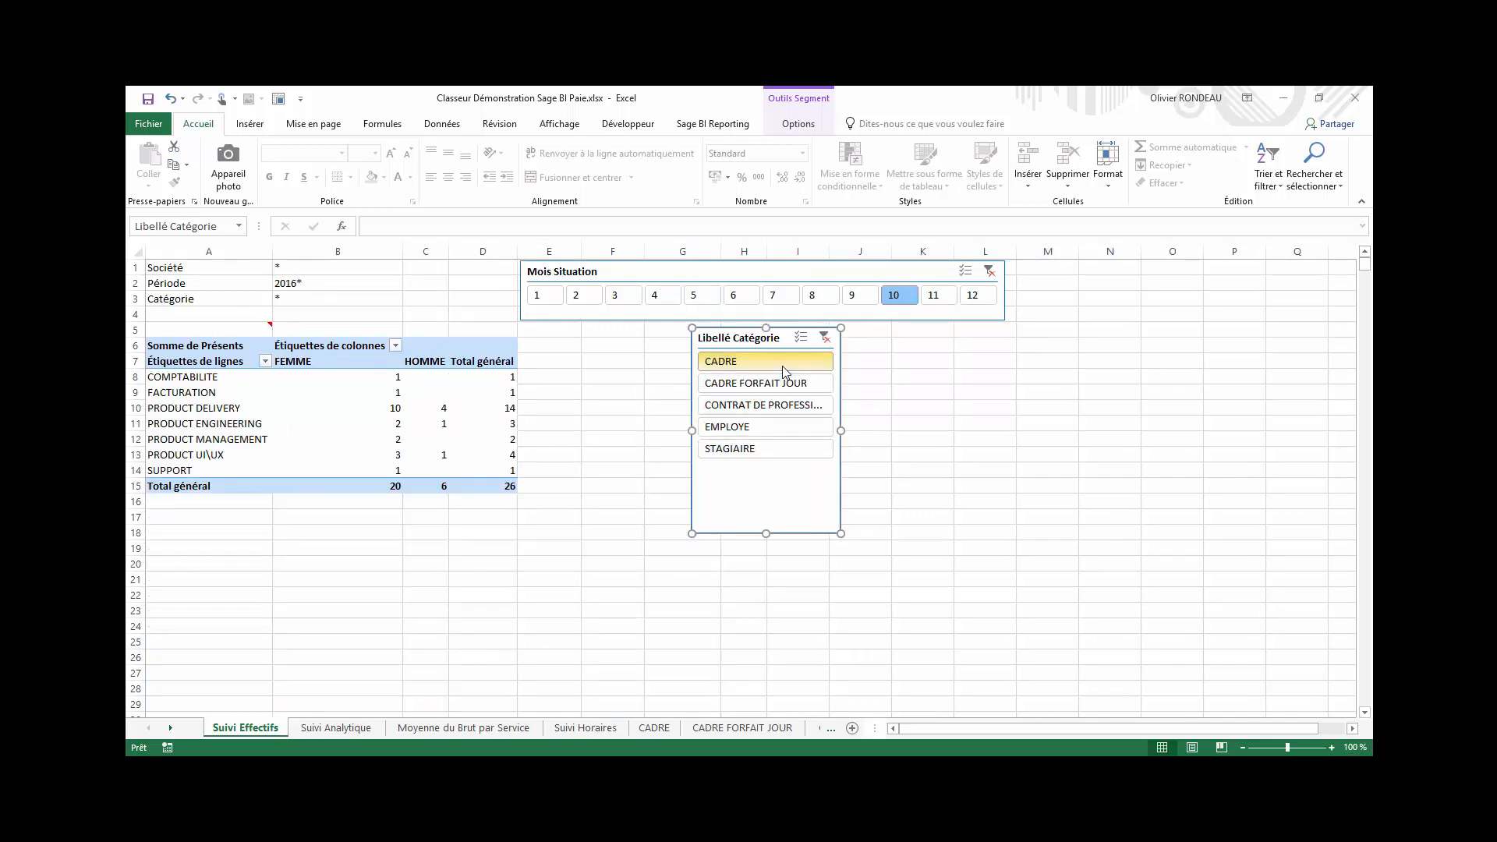
click(783, 382)
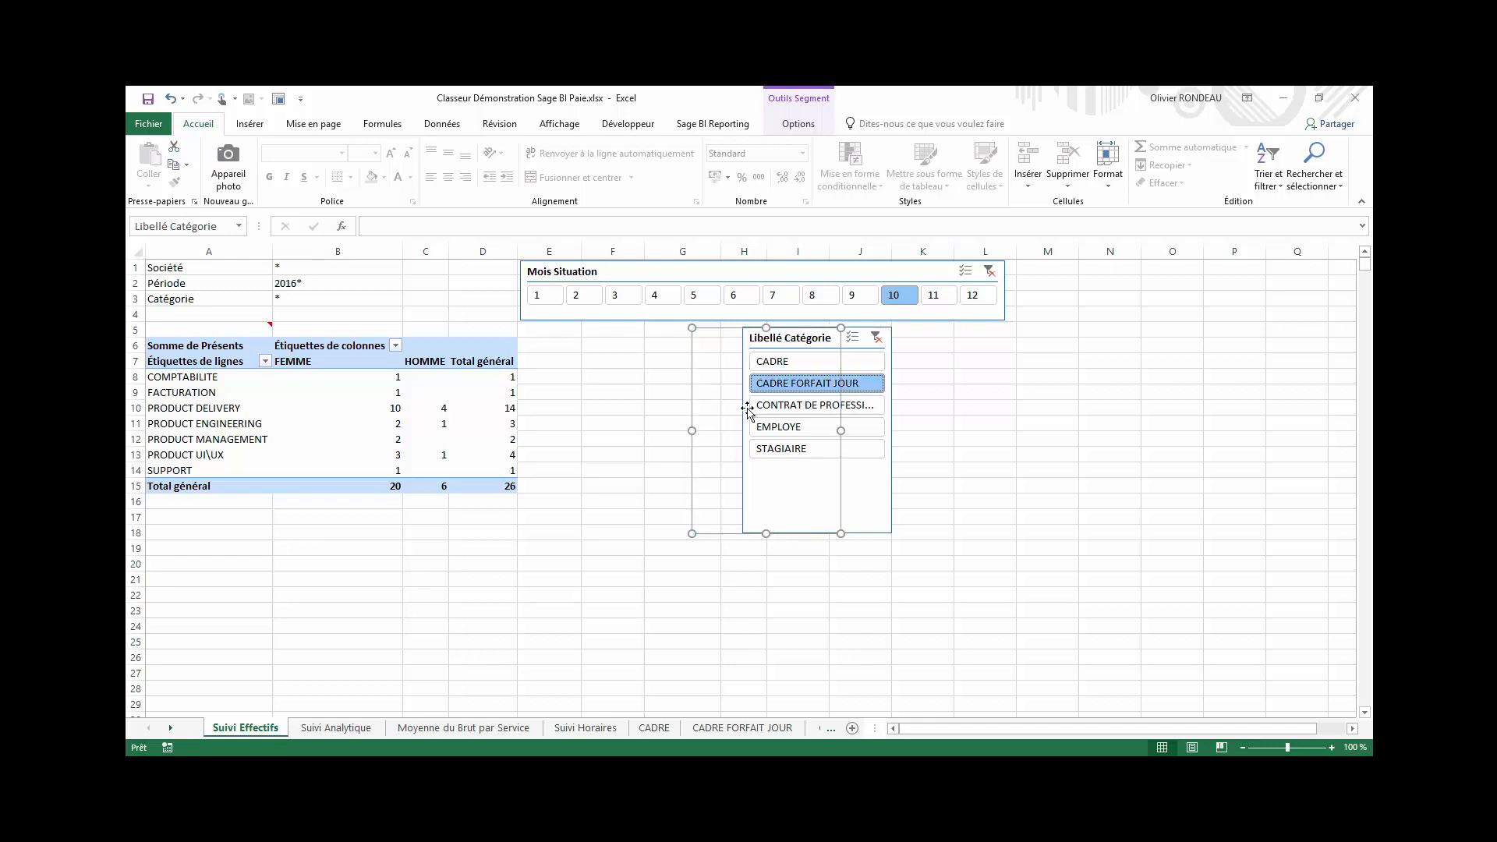
mouse_move(423, 533)
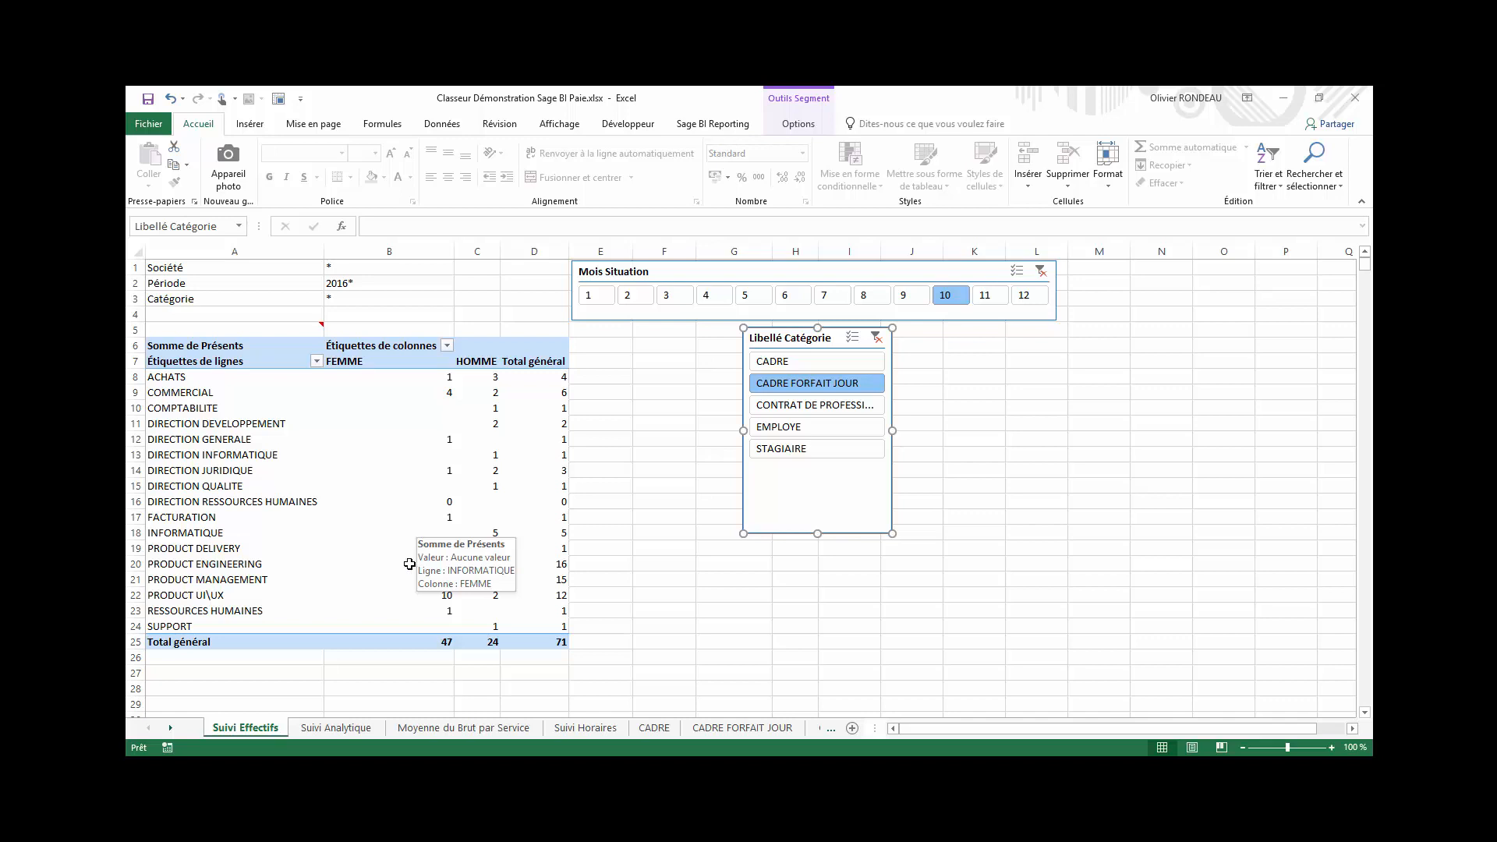
On the Suivi Analytique sheet, start a cube at C10 using the Sage 100 Cloud Paie connector's Bulletins et Evènements model.
click(340, 727)
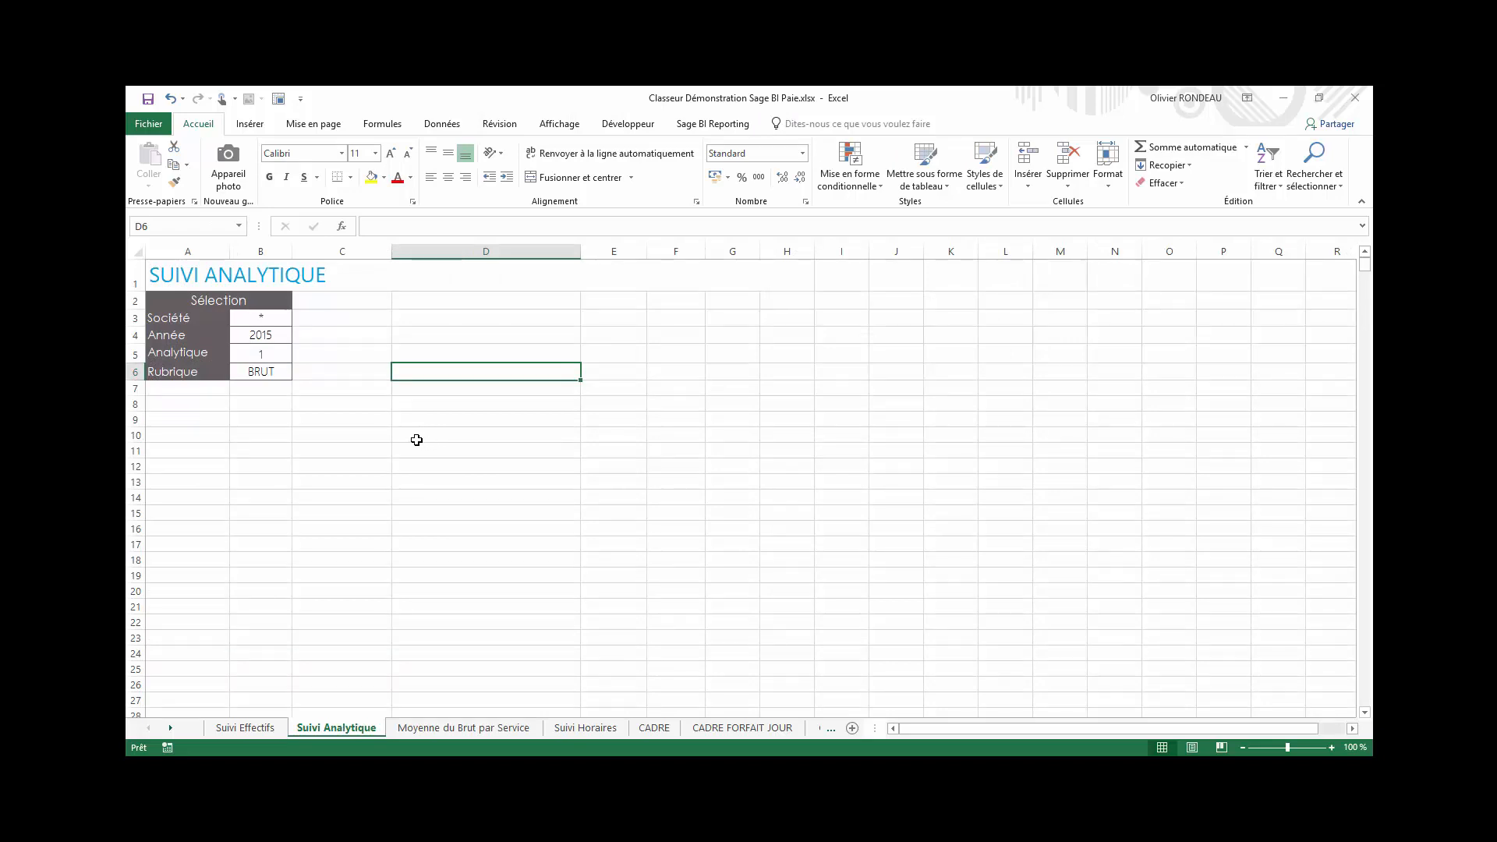
click(363, 435)
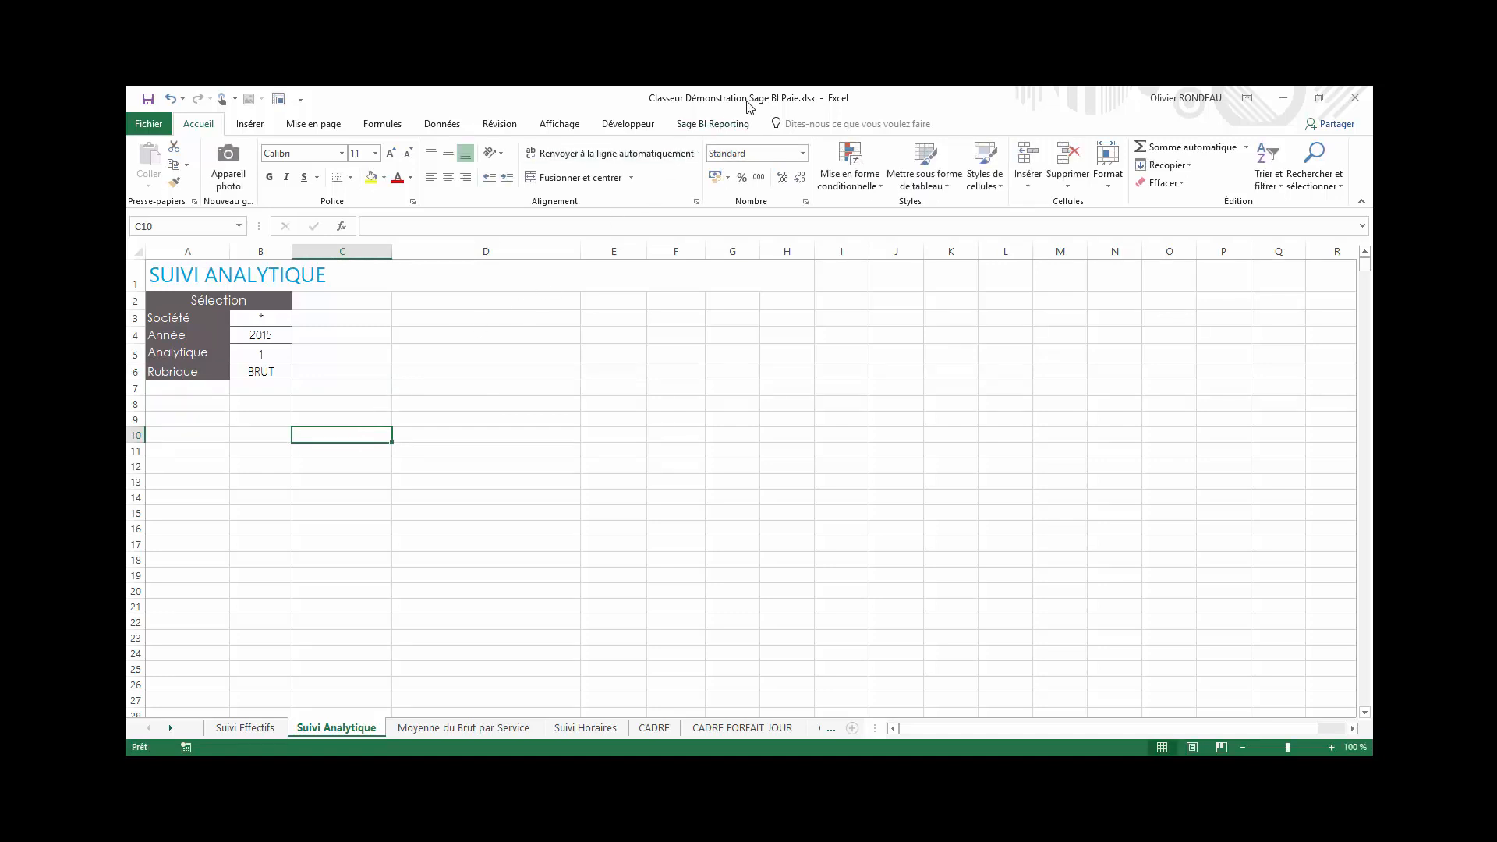
click(709, 130)
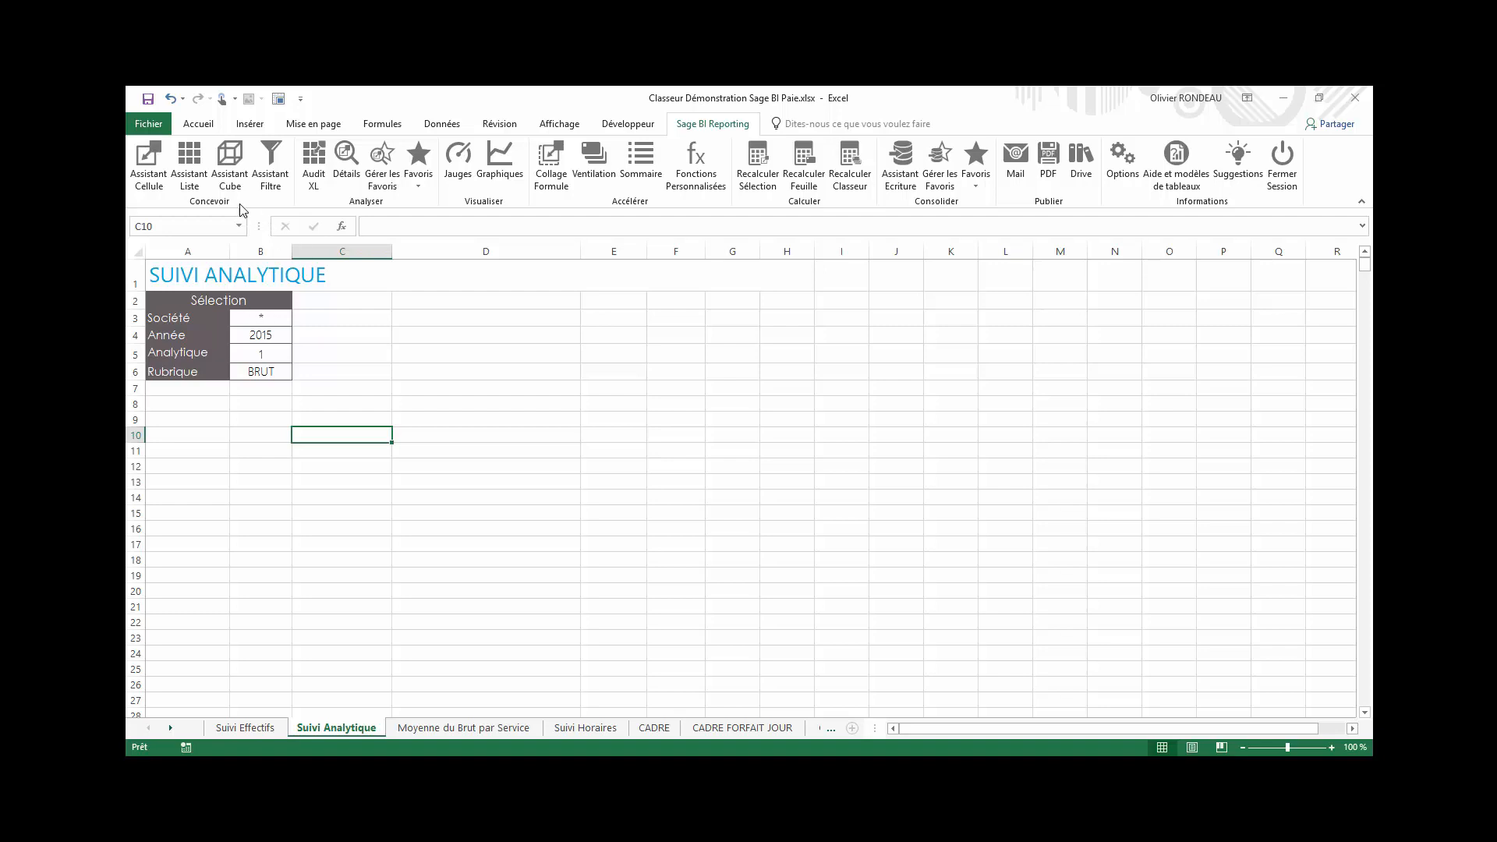
click(230, 163)
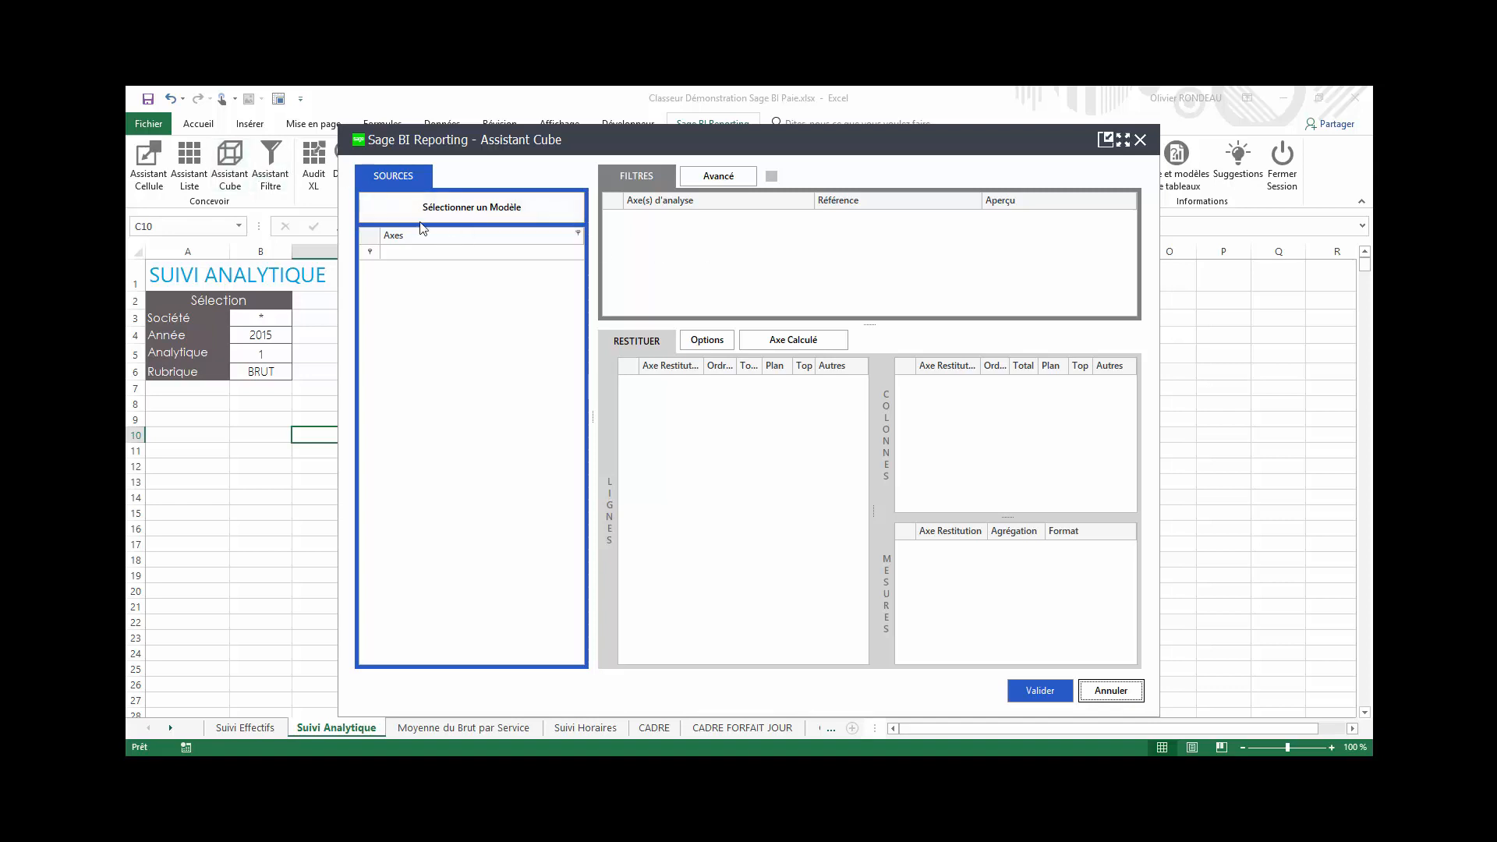
click(488, 208)
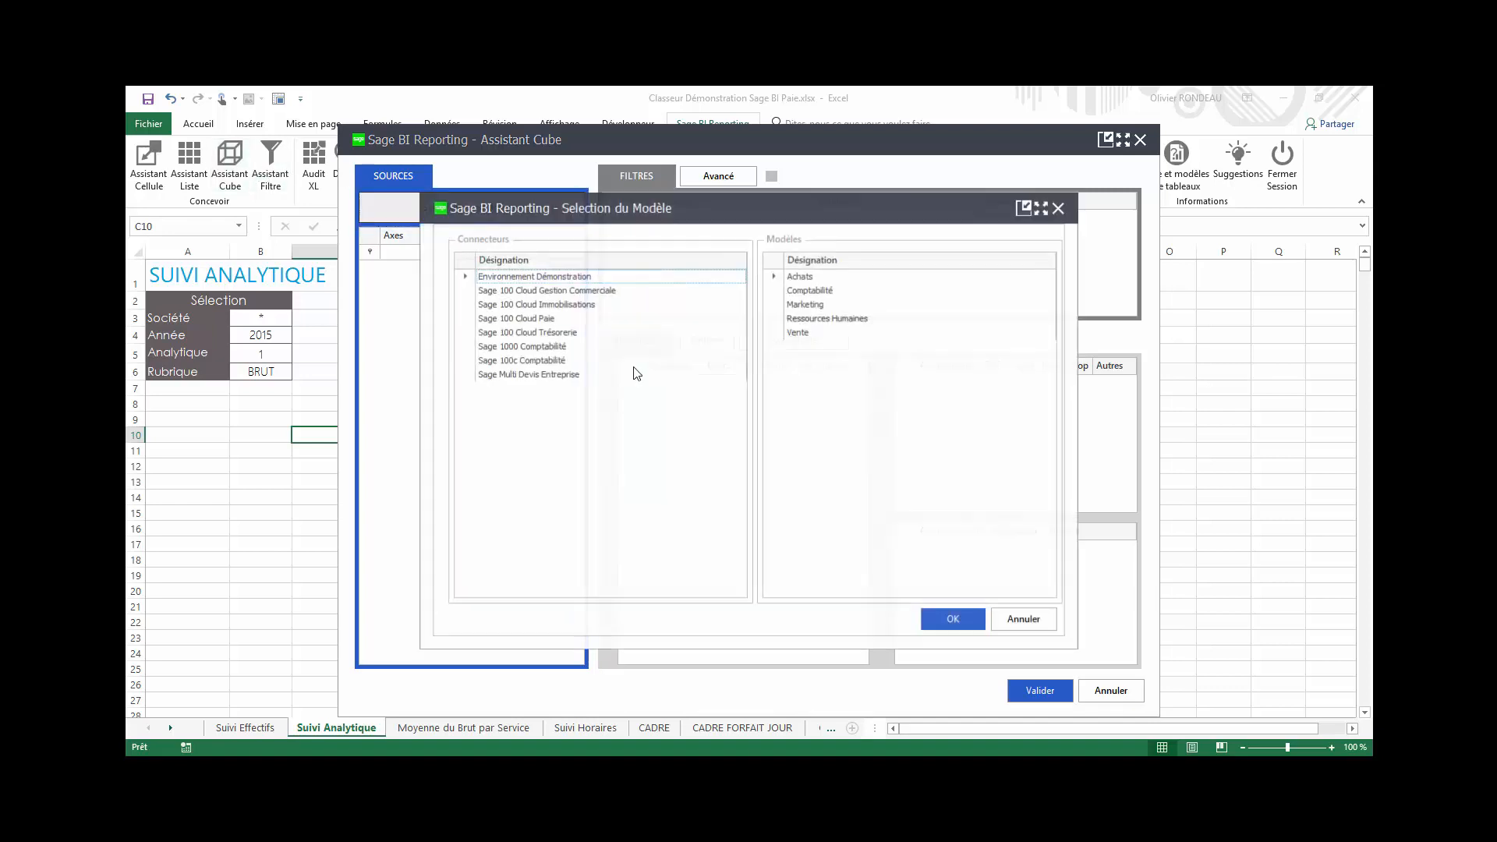
click(538, 318)
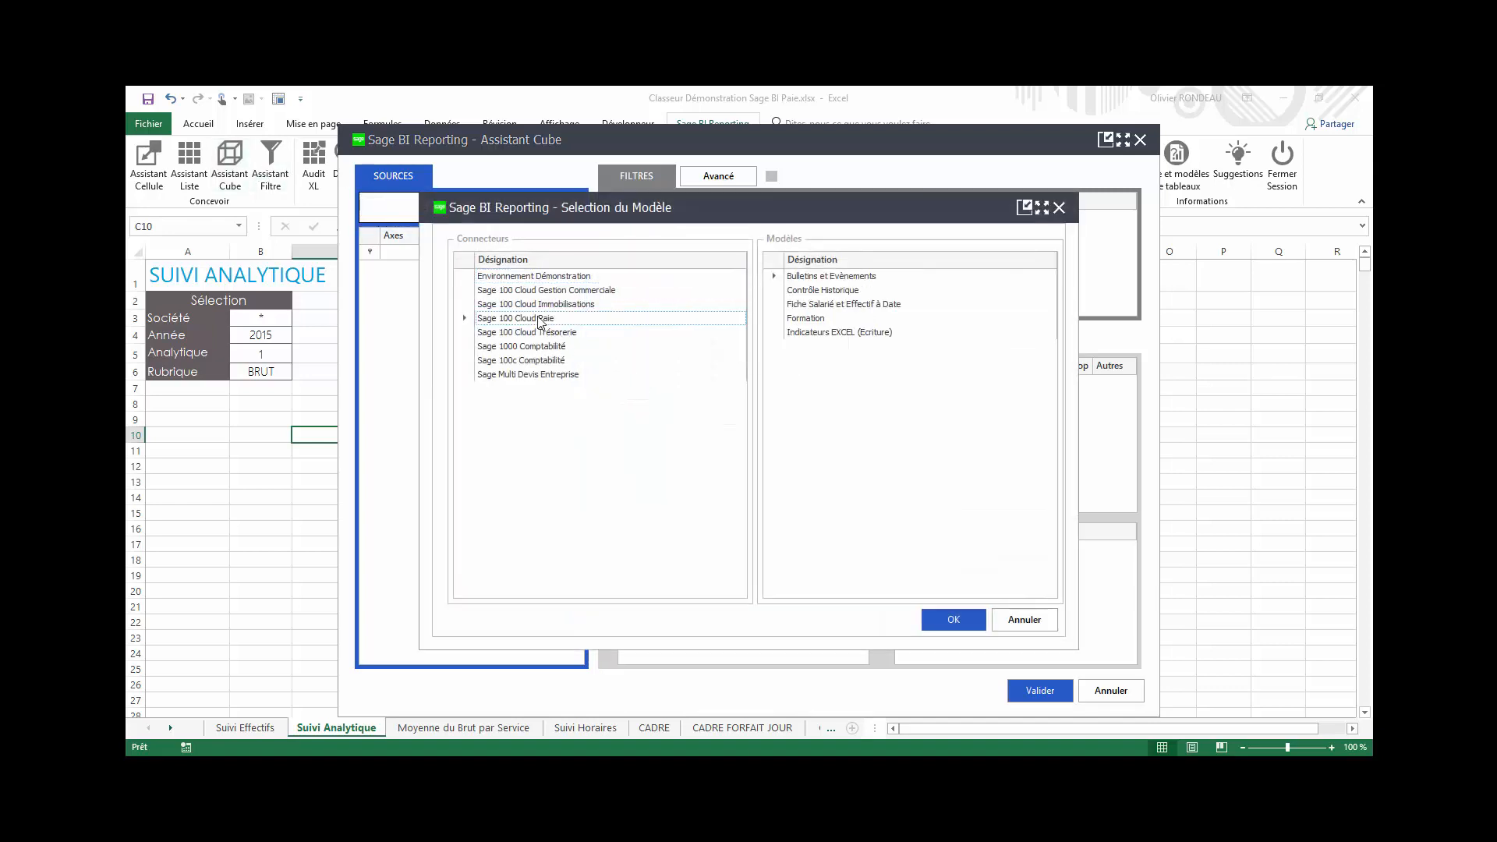
click(834, 279)
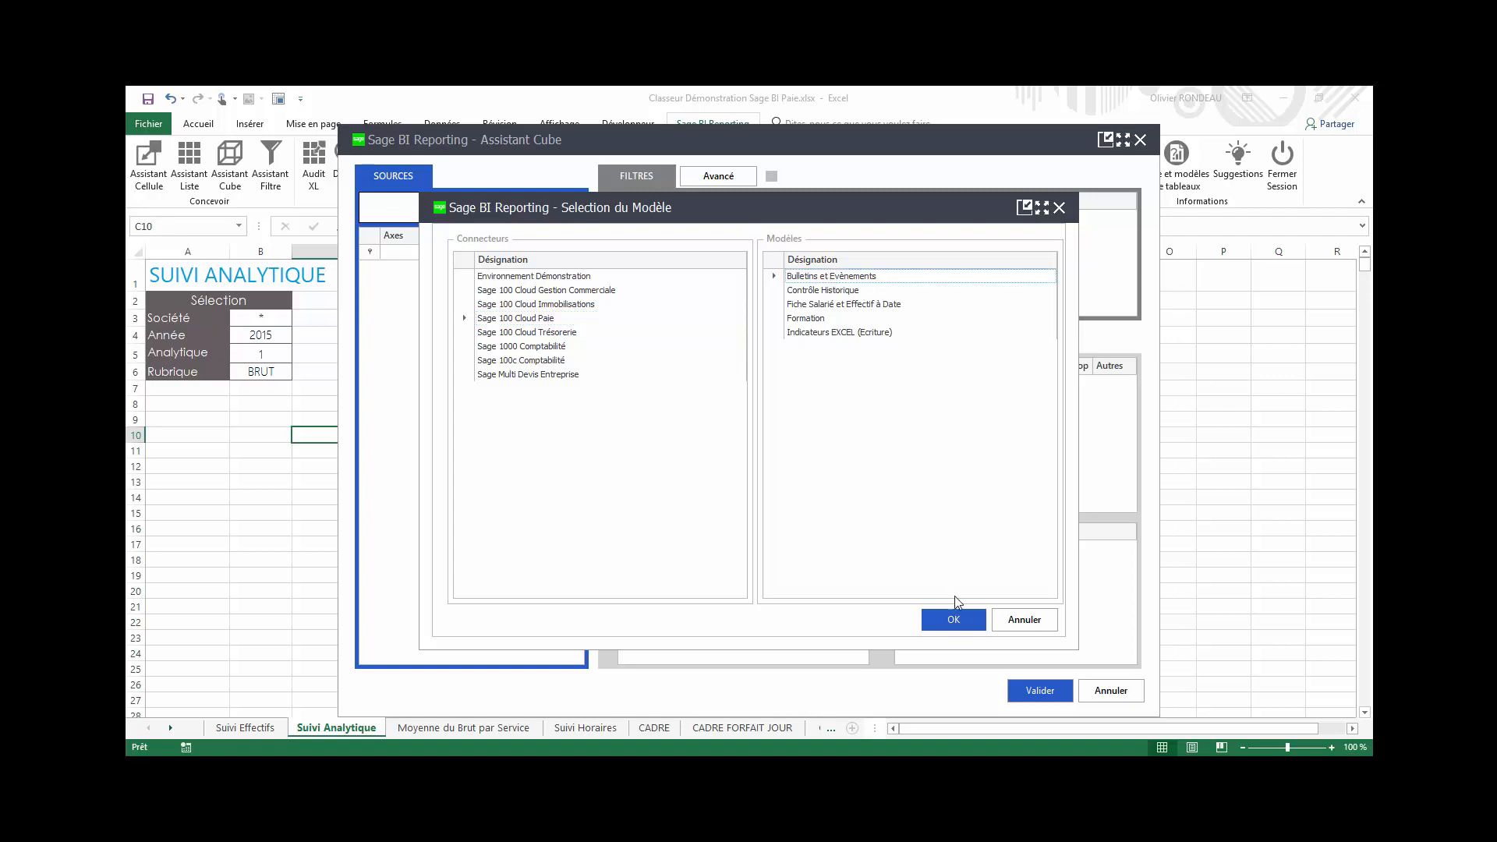
click(955, 620)
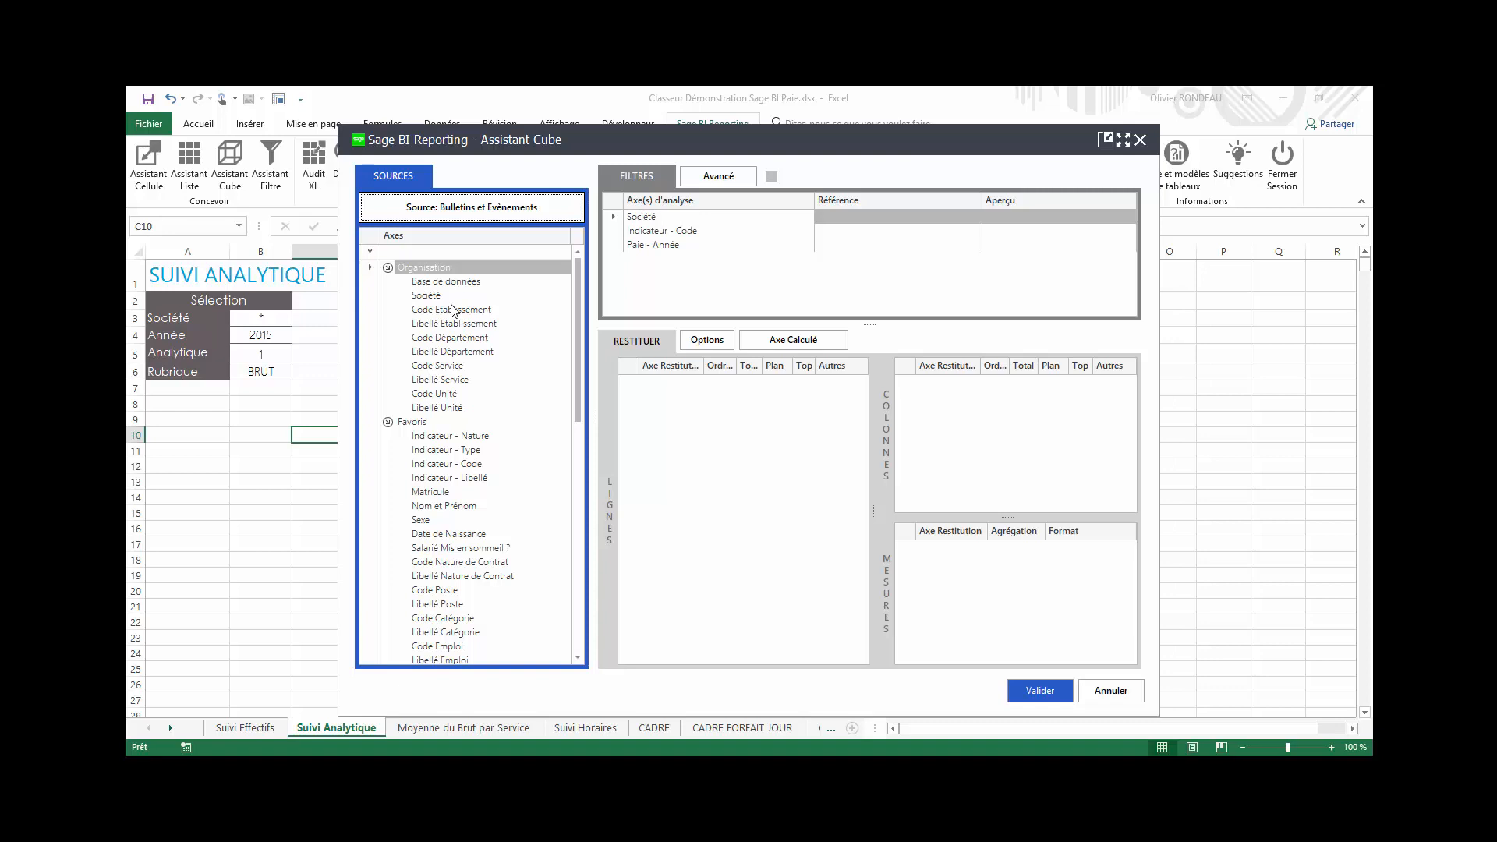
Link the cube's filters to the selection cells: Société to B3, Indicateur - Code to B6 and Paie - Année to B4.
scroll(452, 310, down, 4)
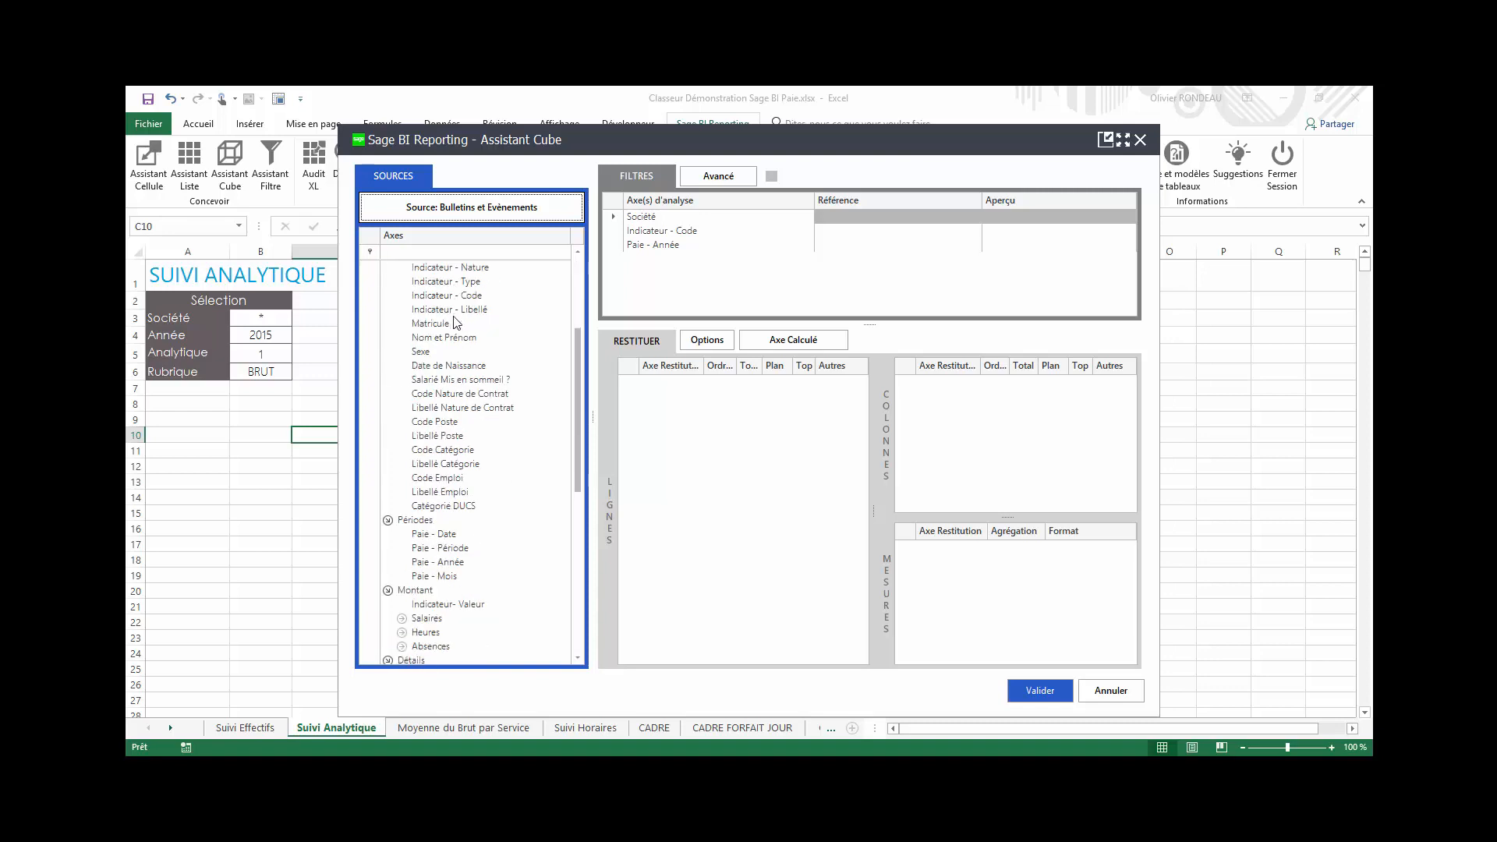
scroll(456, 323, down, 2)
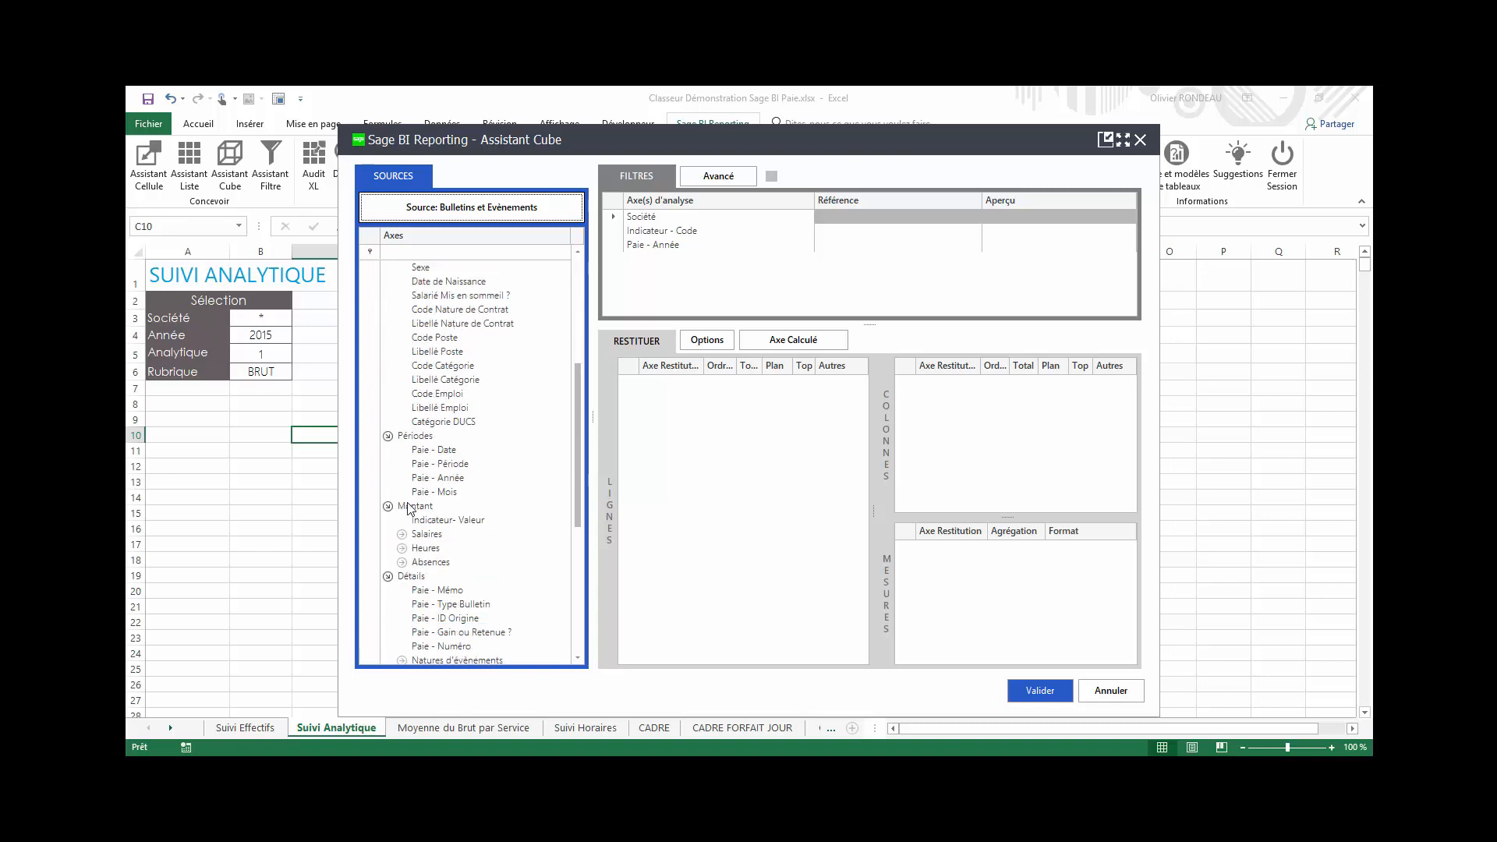
scroll(491, 405, up, 3)
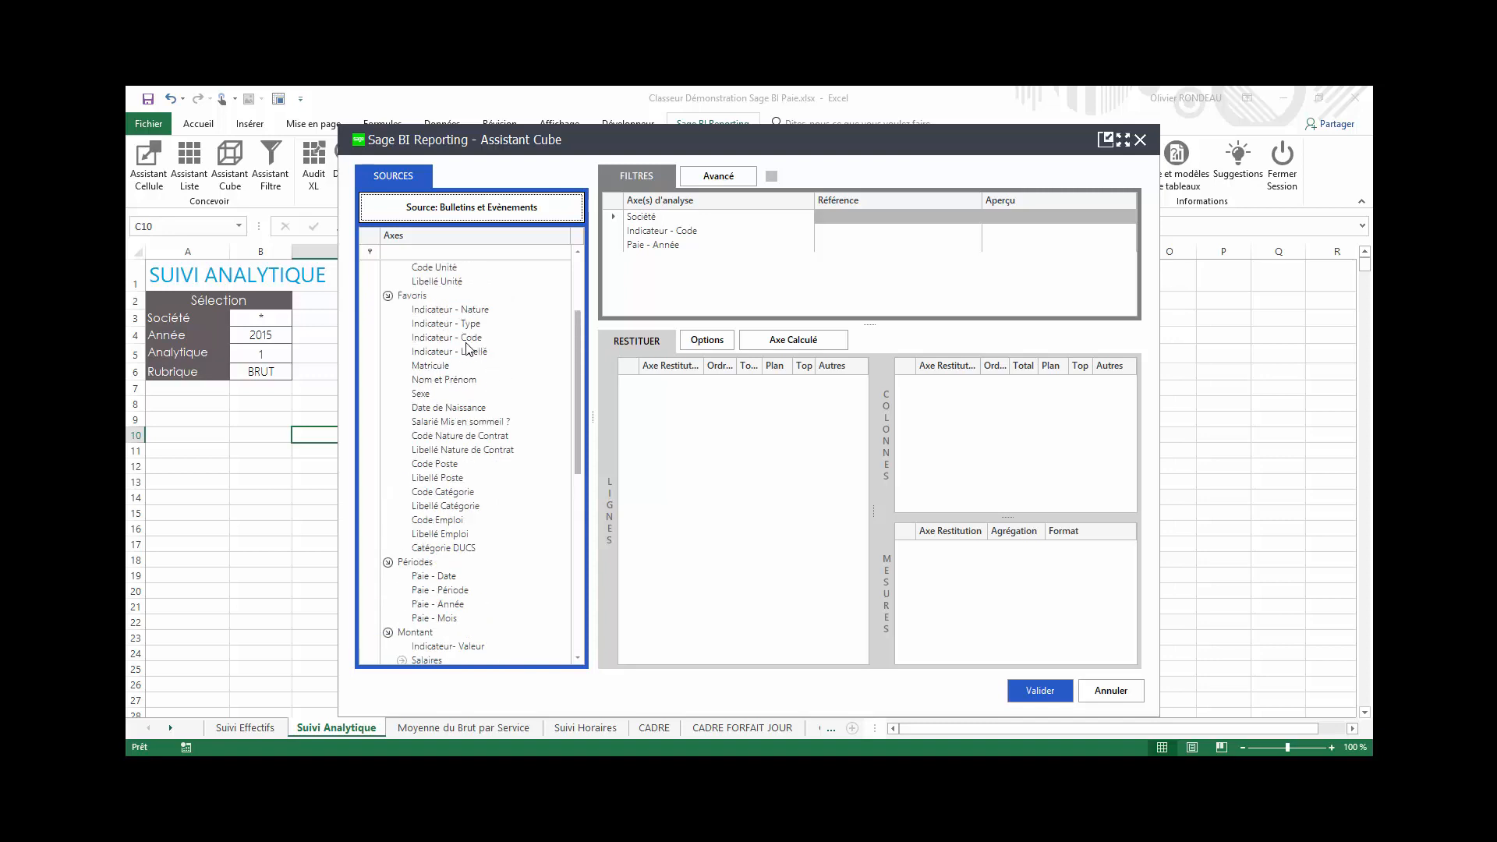
scroll(467, 348, down, 10)
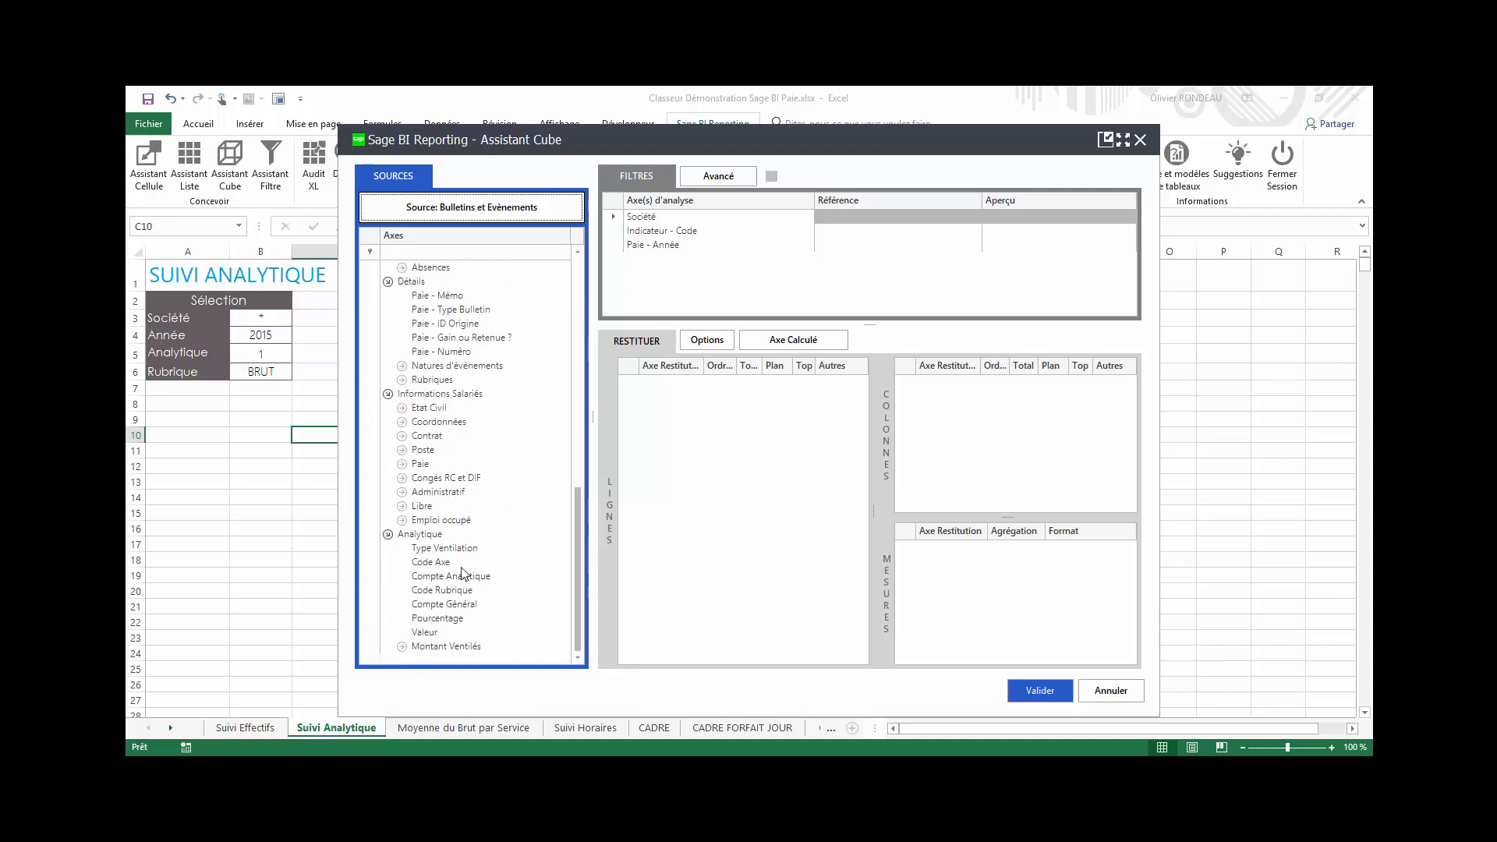
scroll(463, 573, up, 13)
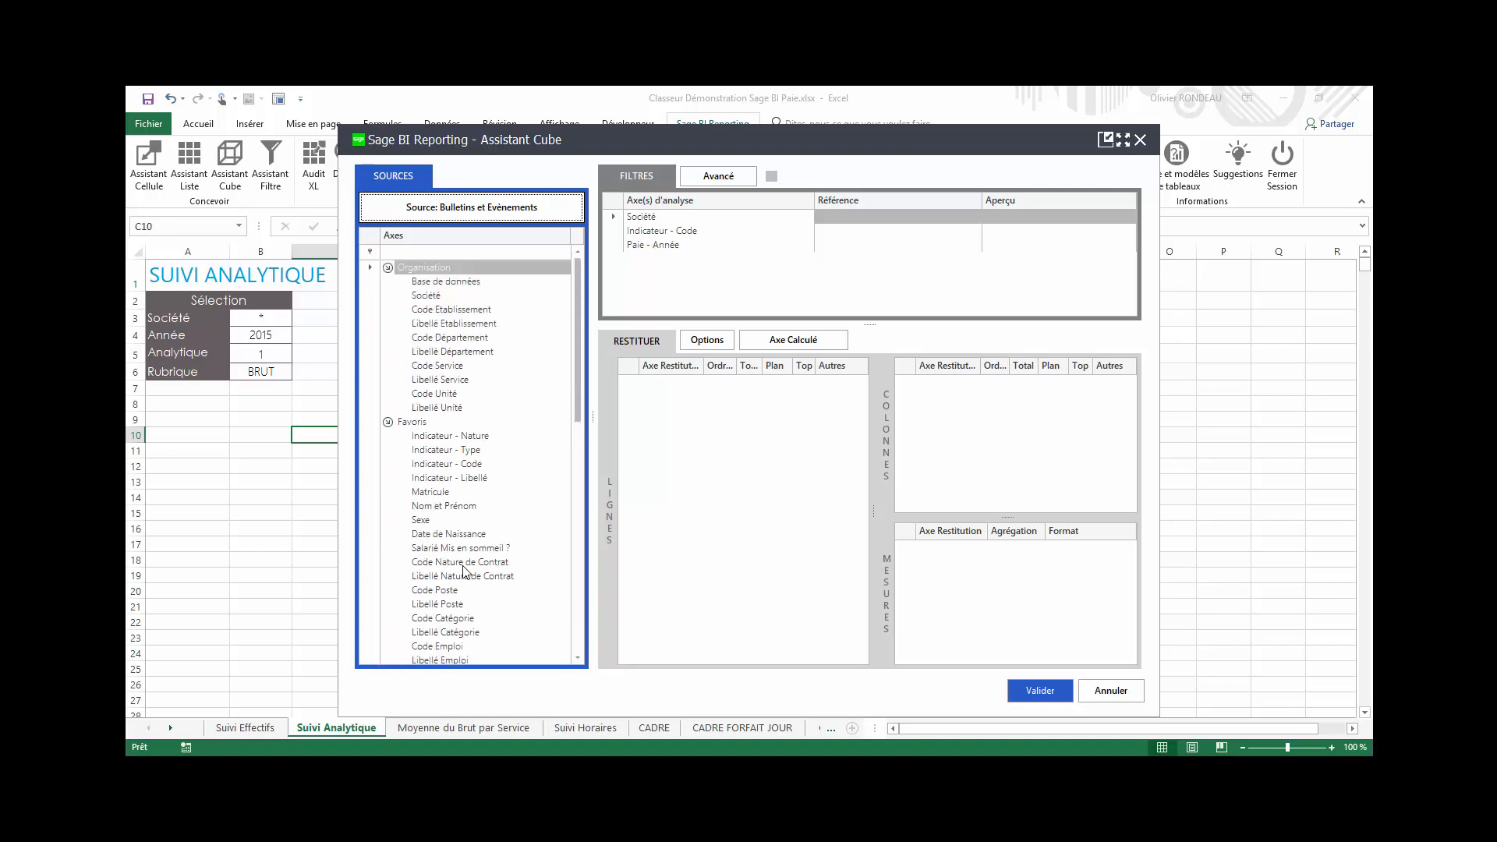
click(649, 218)
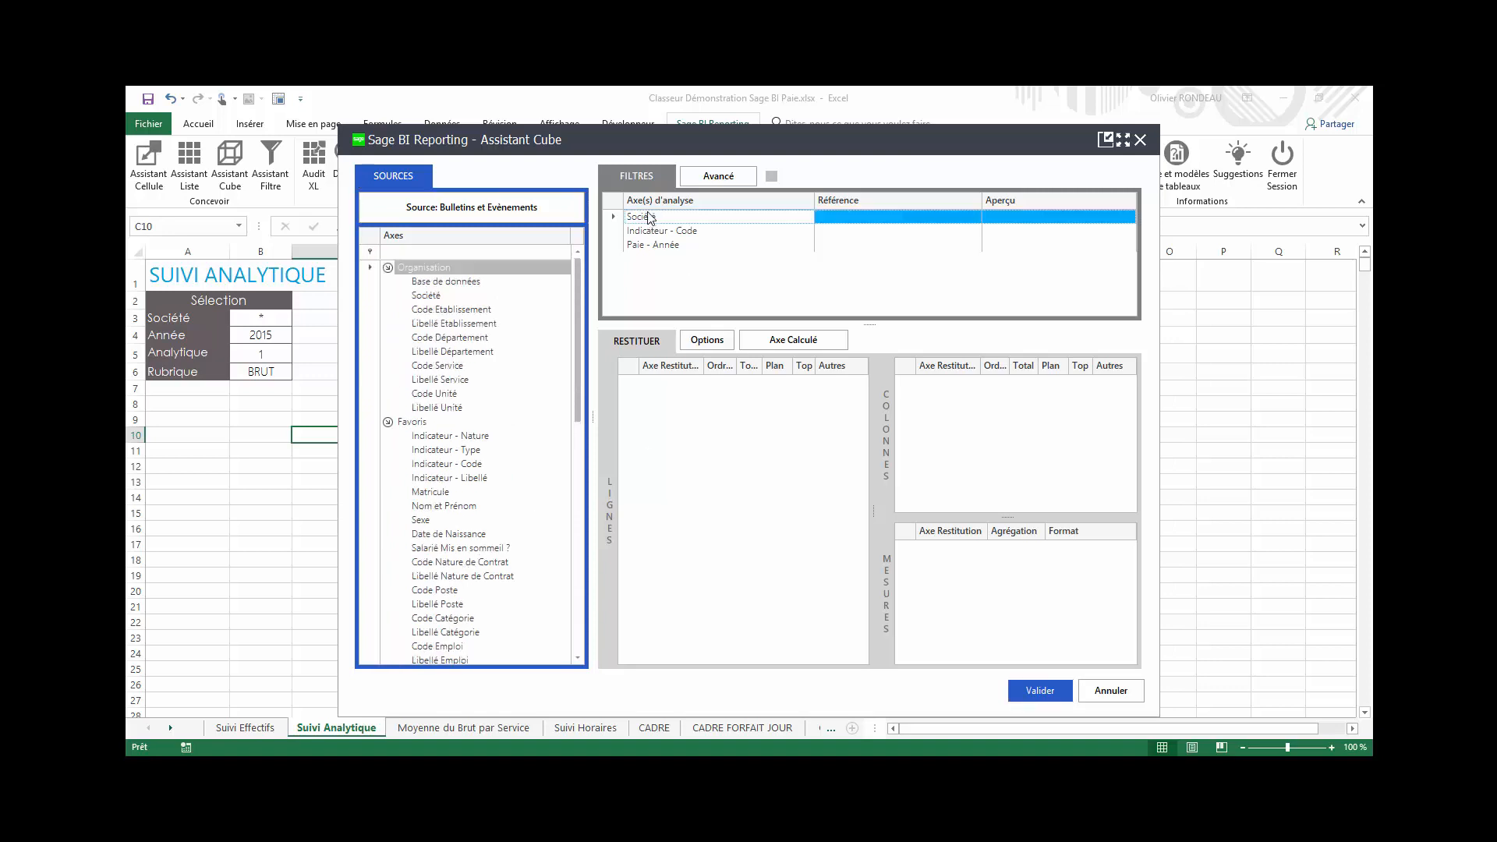
click(278, 315)
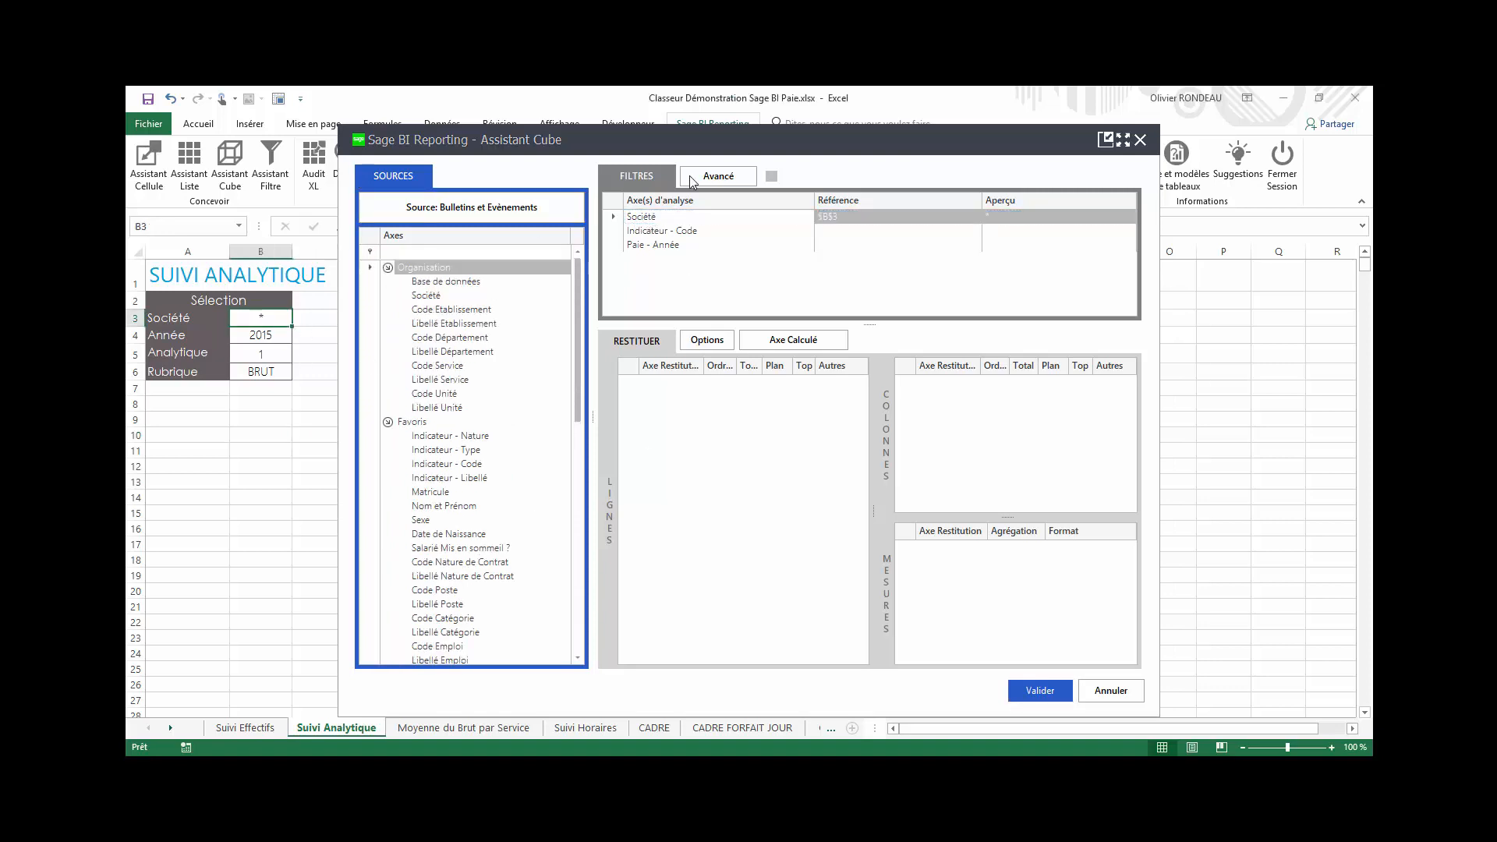
click(740, 232)
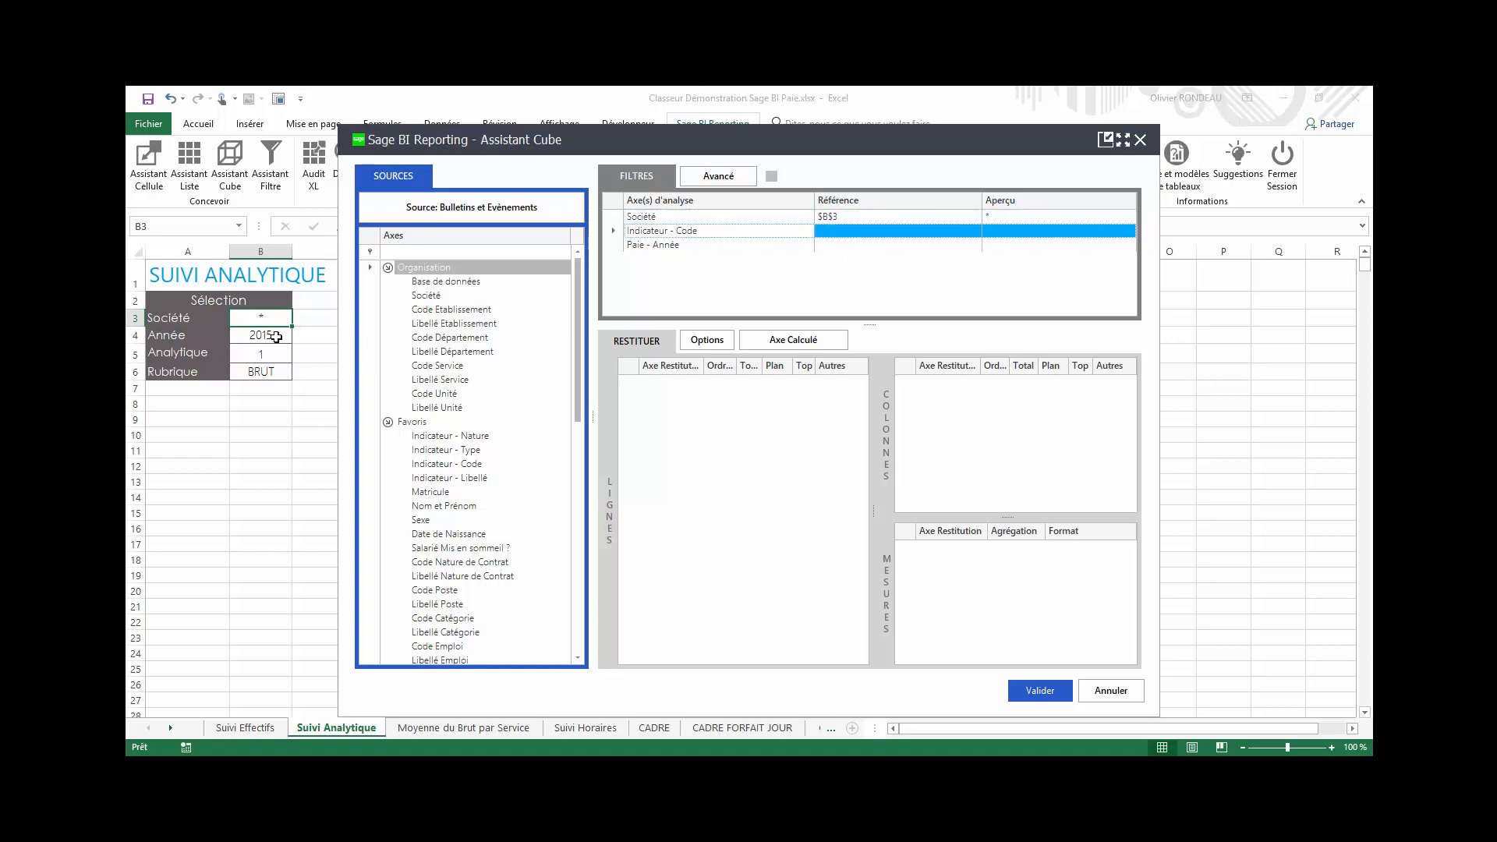
click(266, 369)
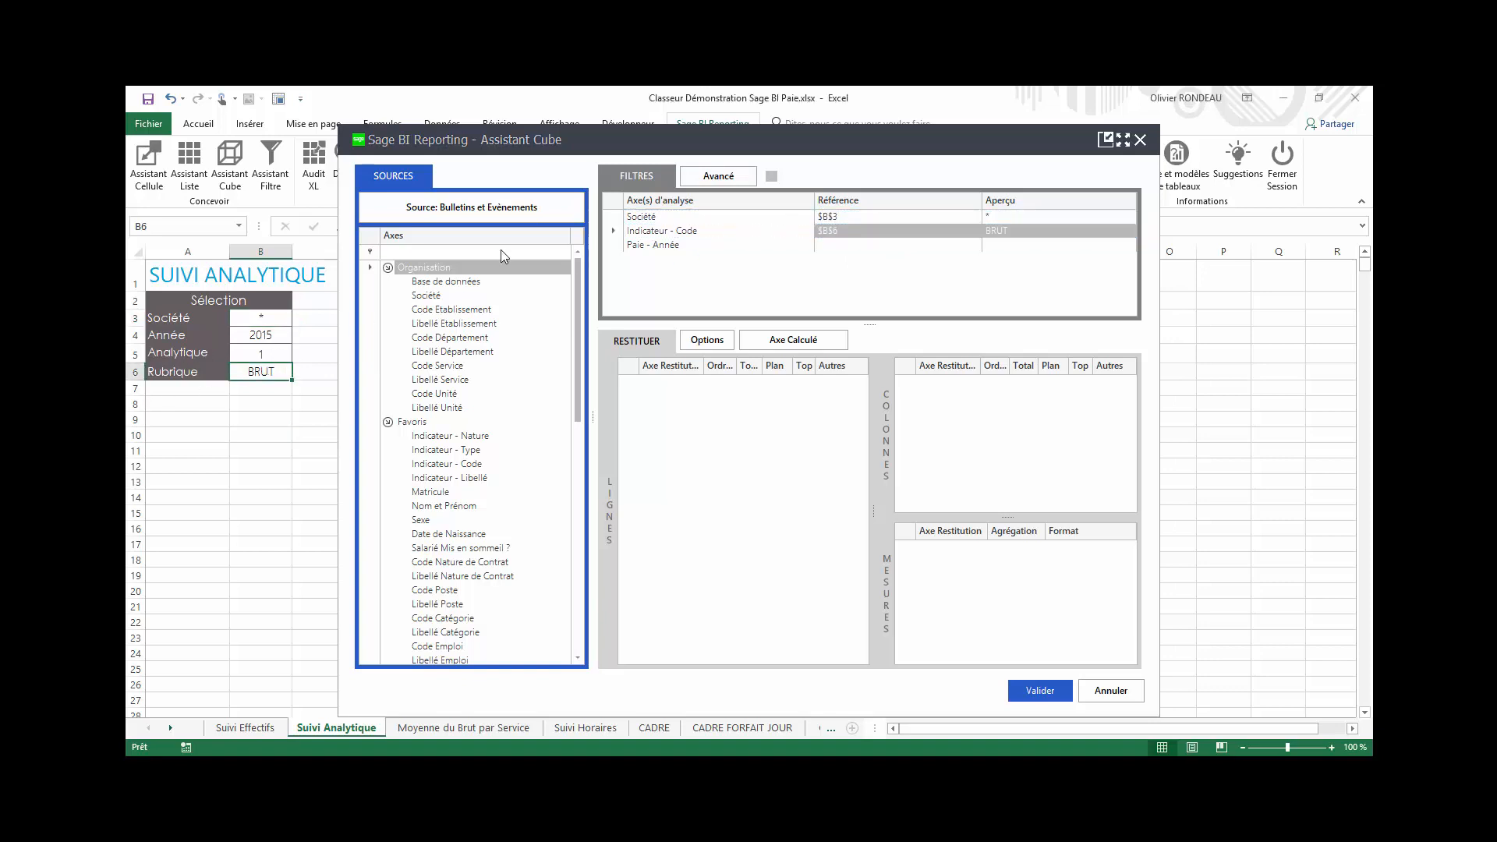
click(653, 246)
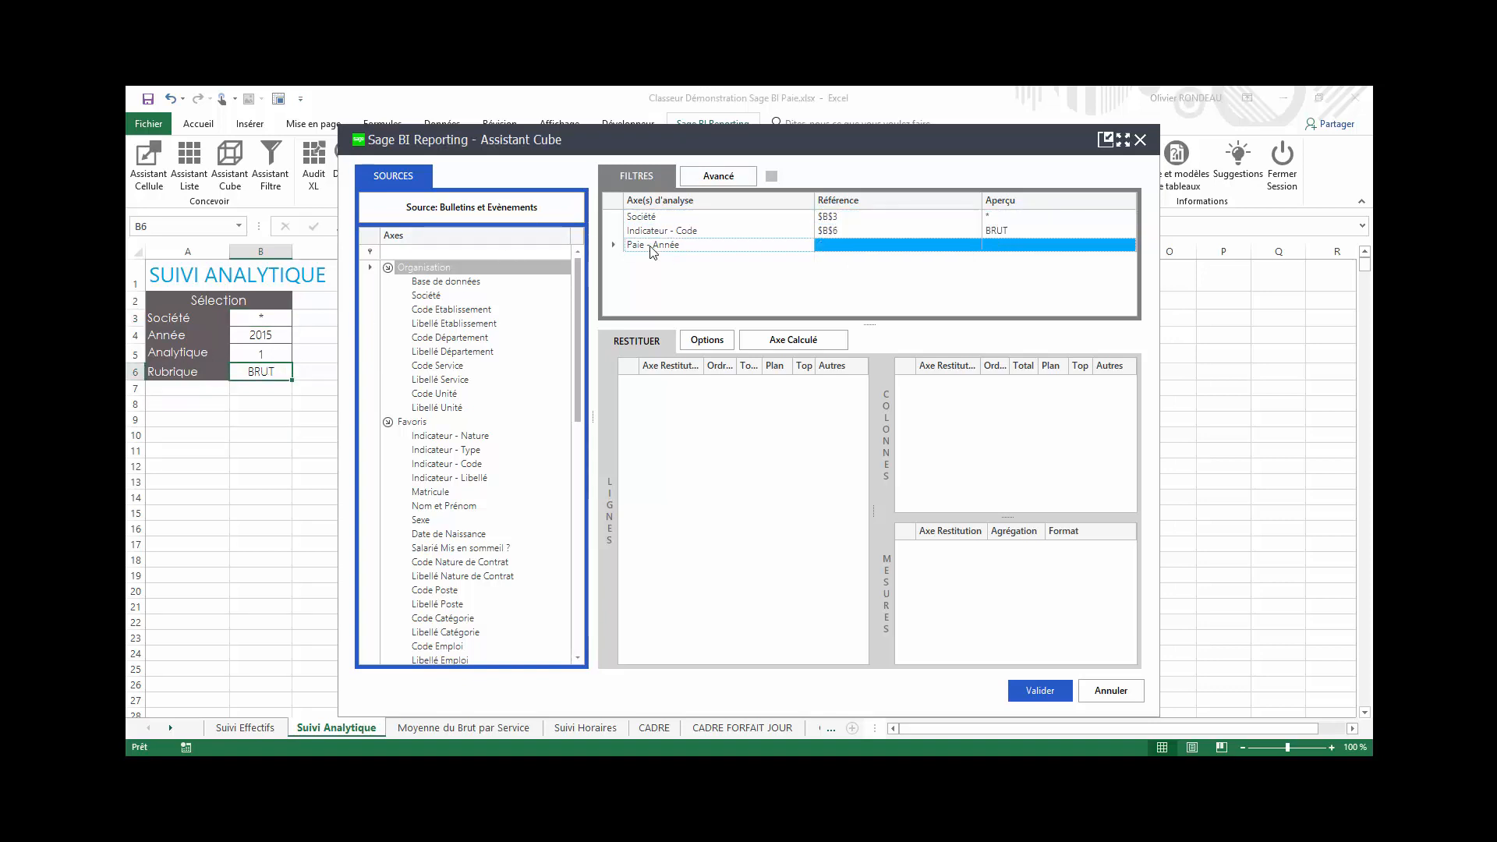
click(268, 336)
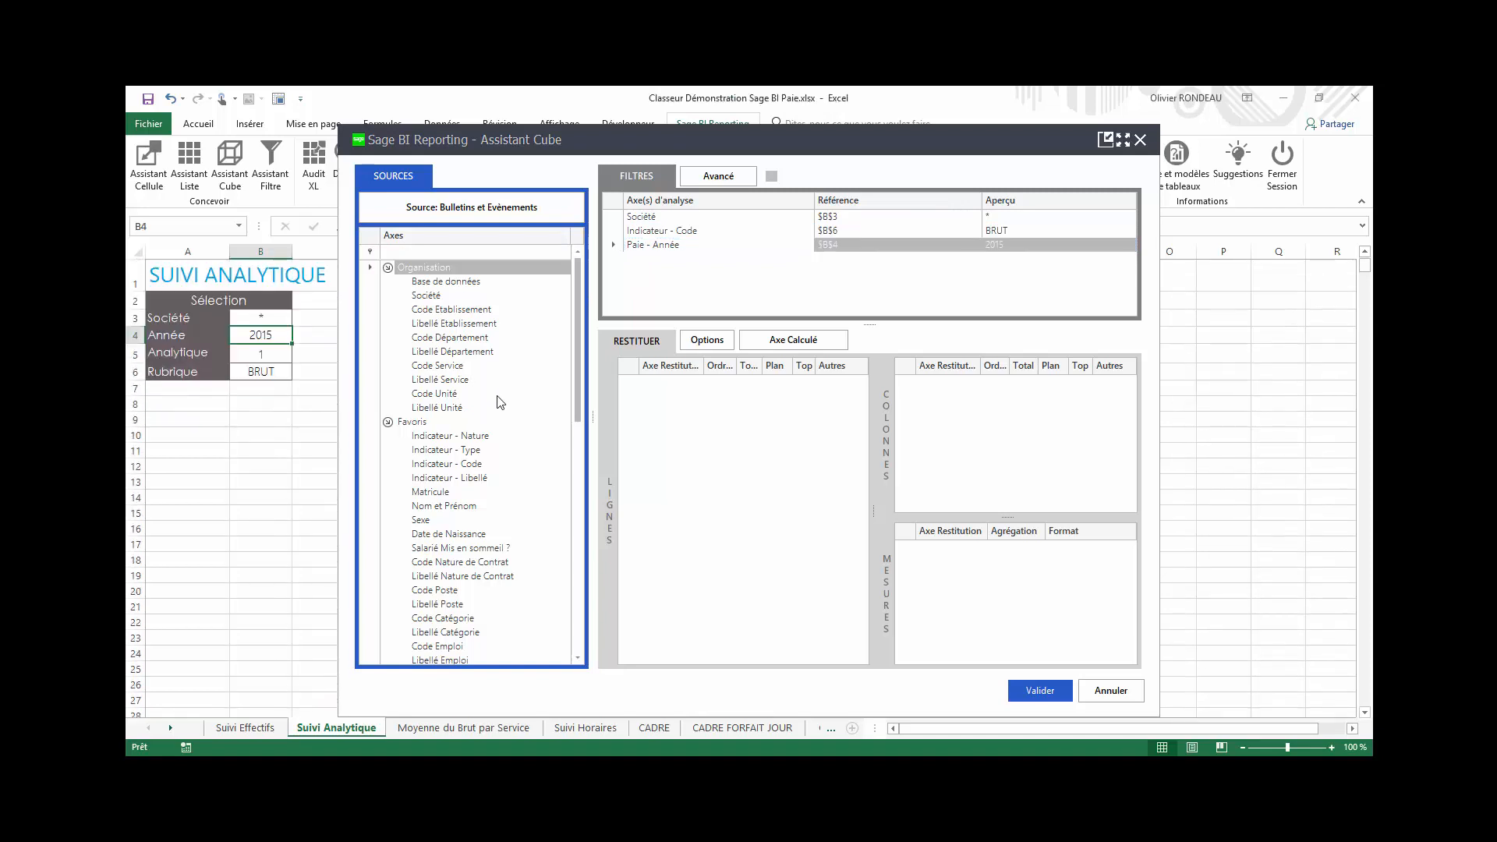
Add a Type Ventilation filter set to Par Matricule and a Code Axe filter linked to cell B5.
click(580, 386)
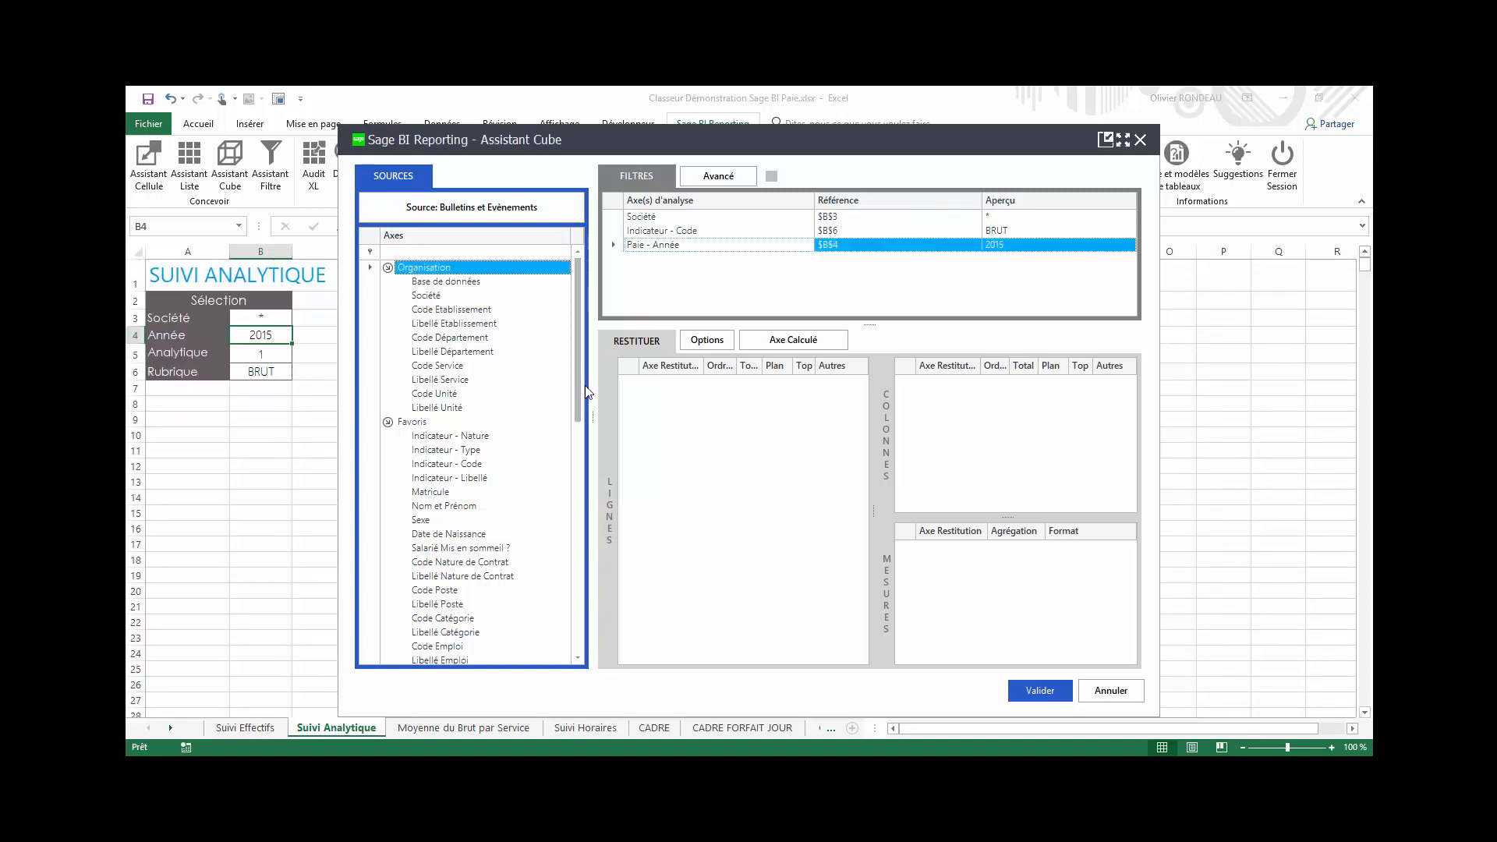
drag(580, 386, 589, 620)
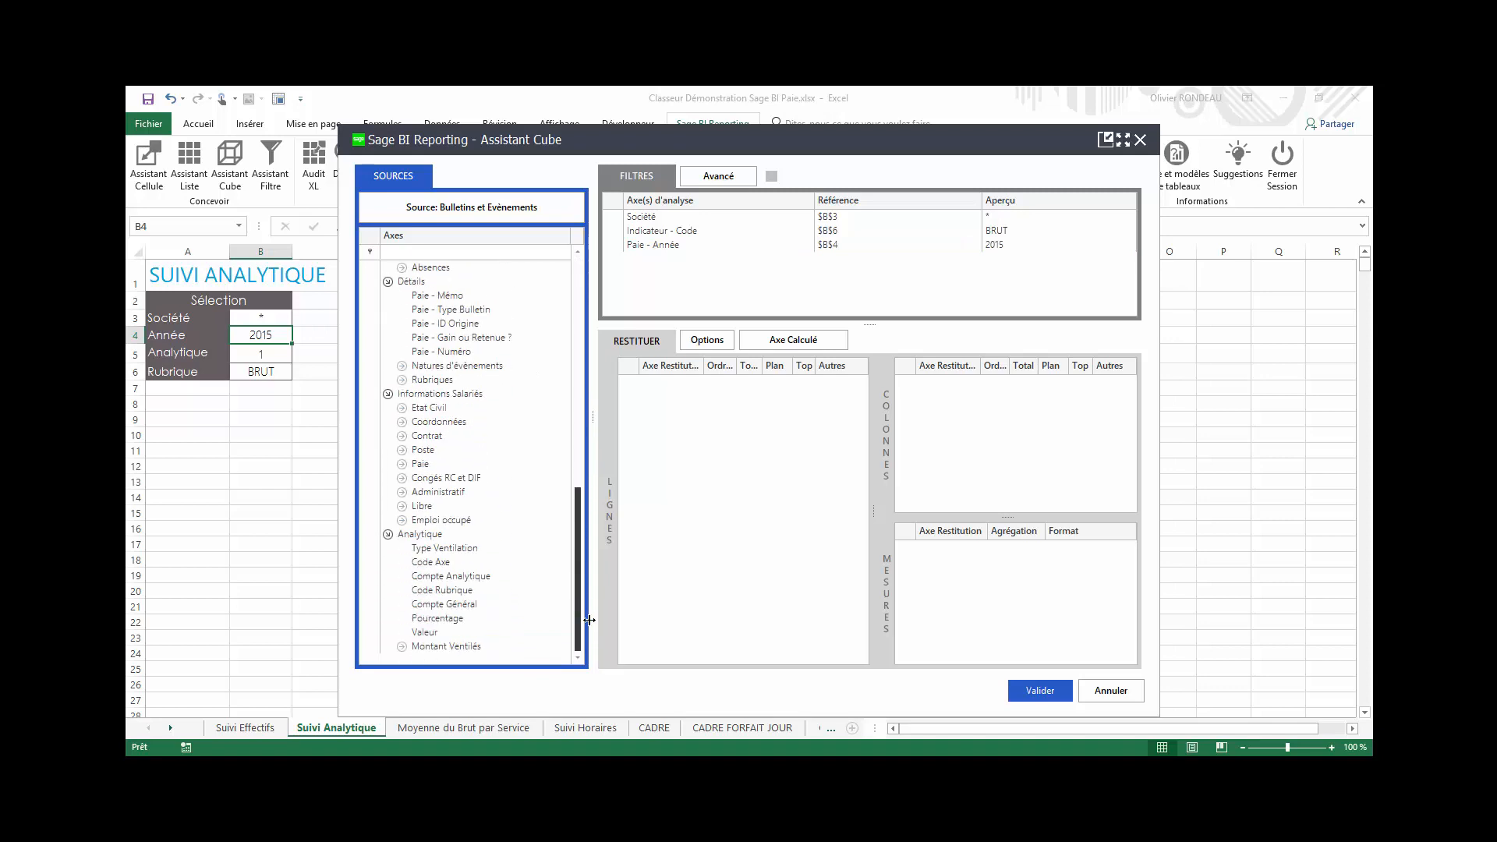
click(430, 580)
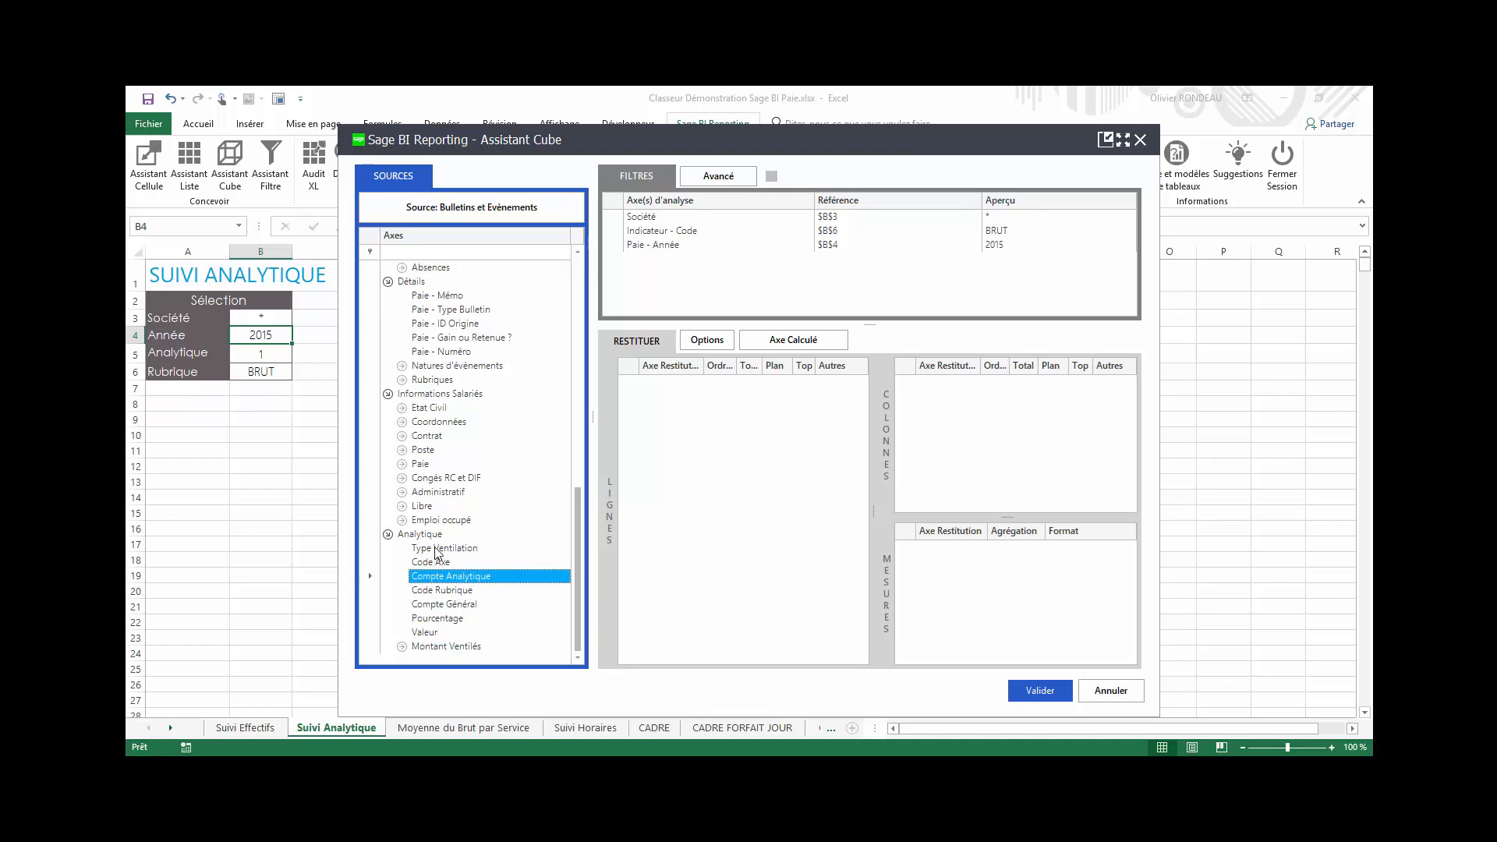
drag(438, 548, 789, 286)
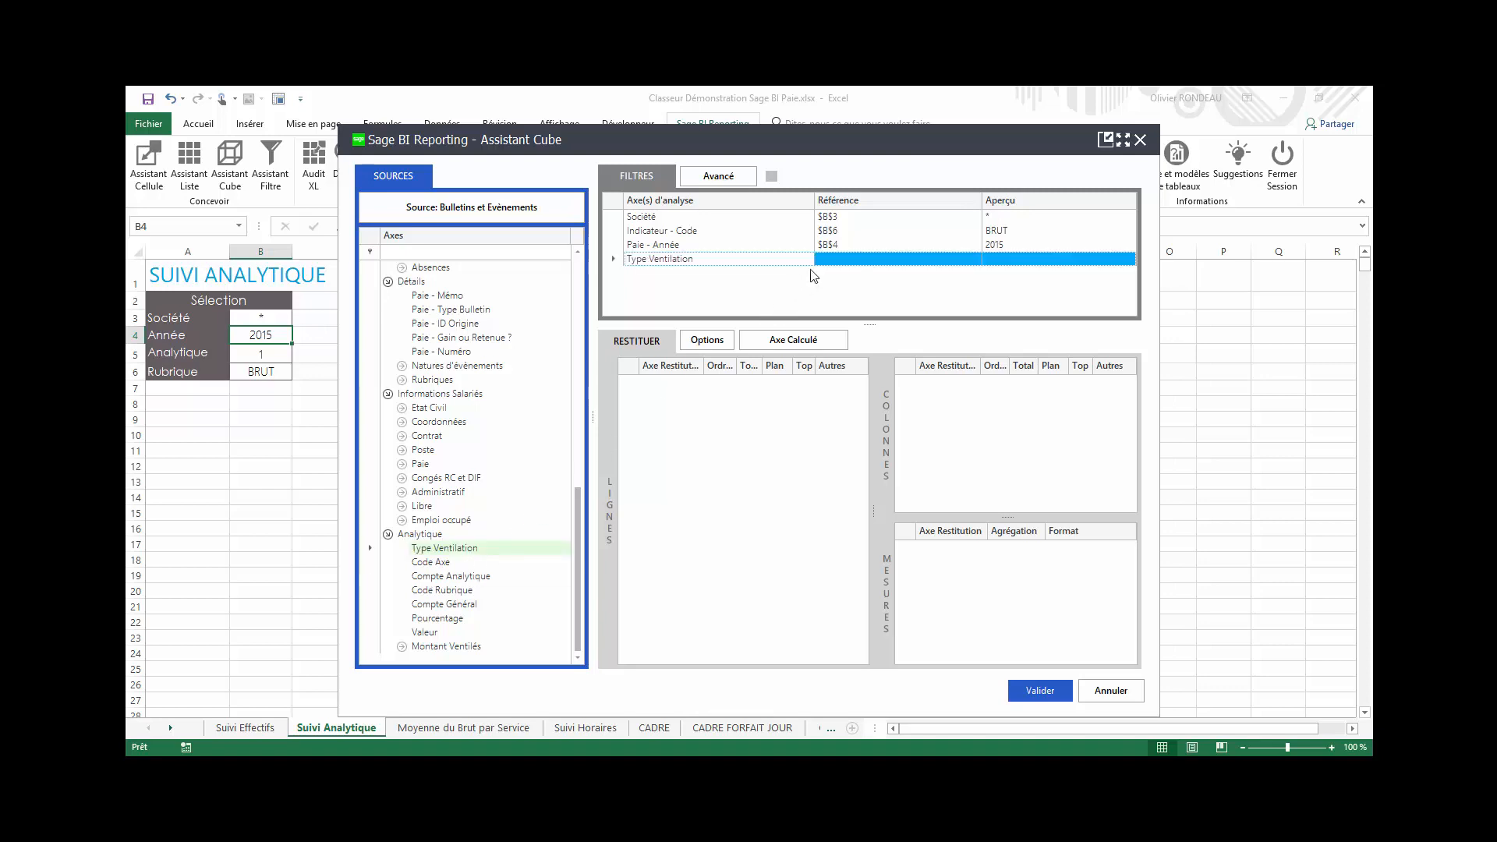
double_click(972, 256)
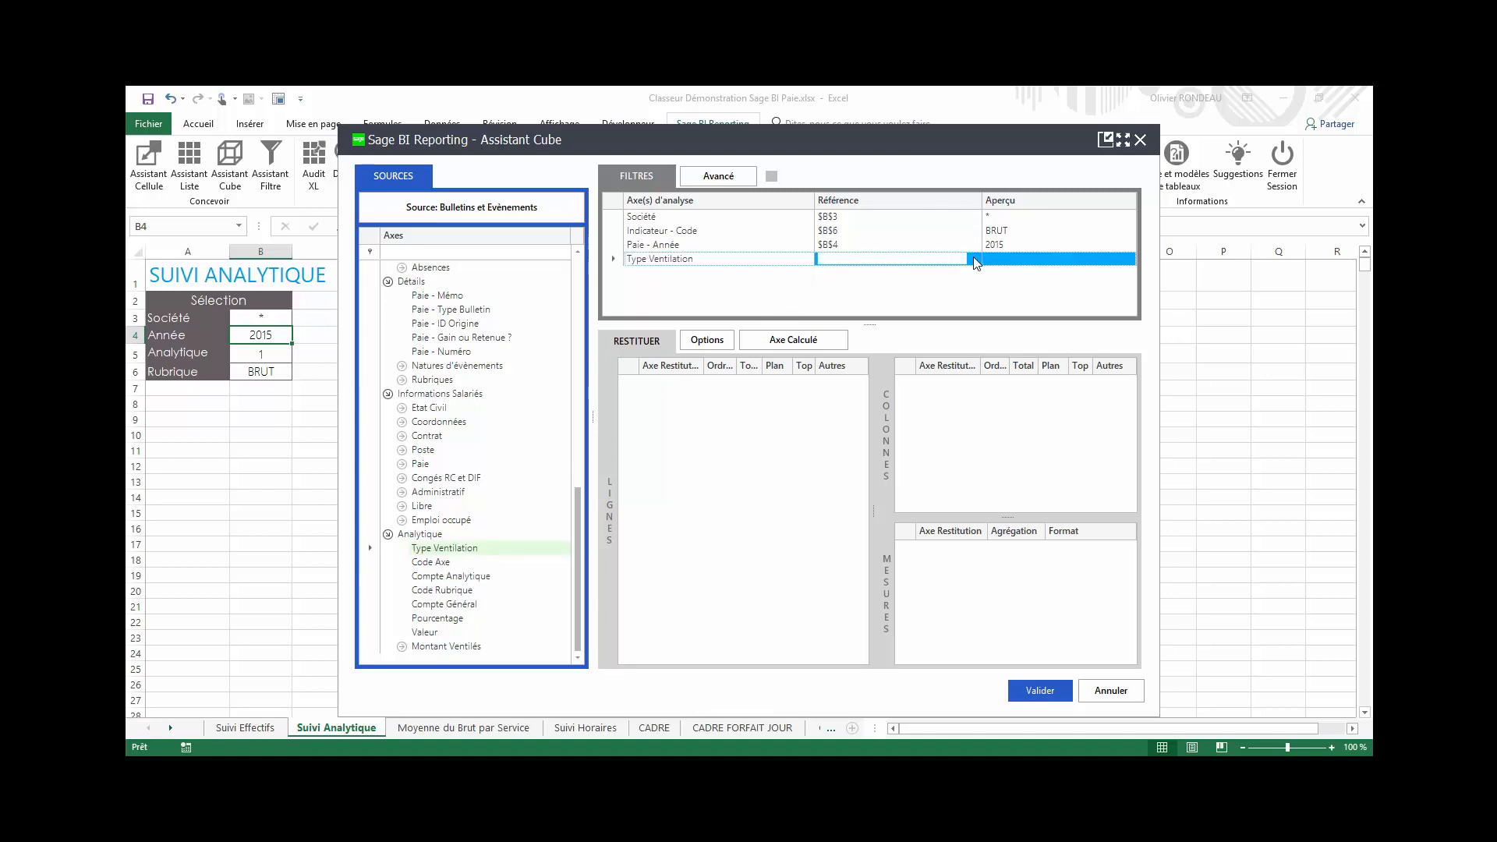
double_click(509, 279)
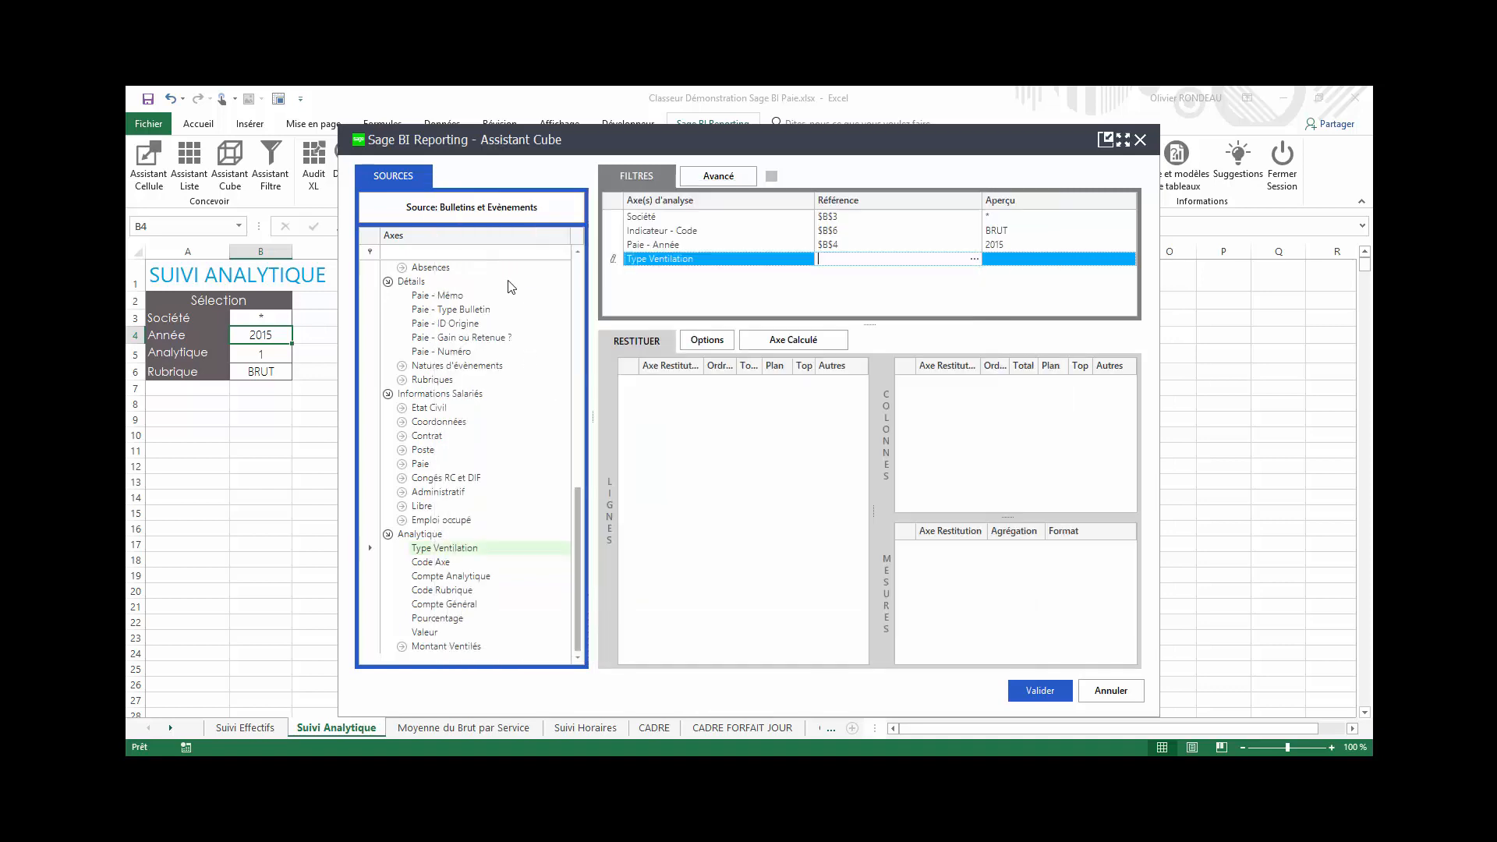
click(850, 301)
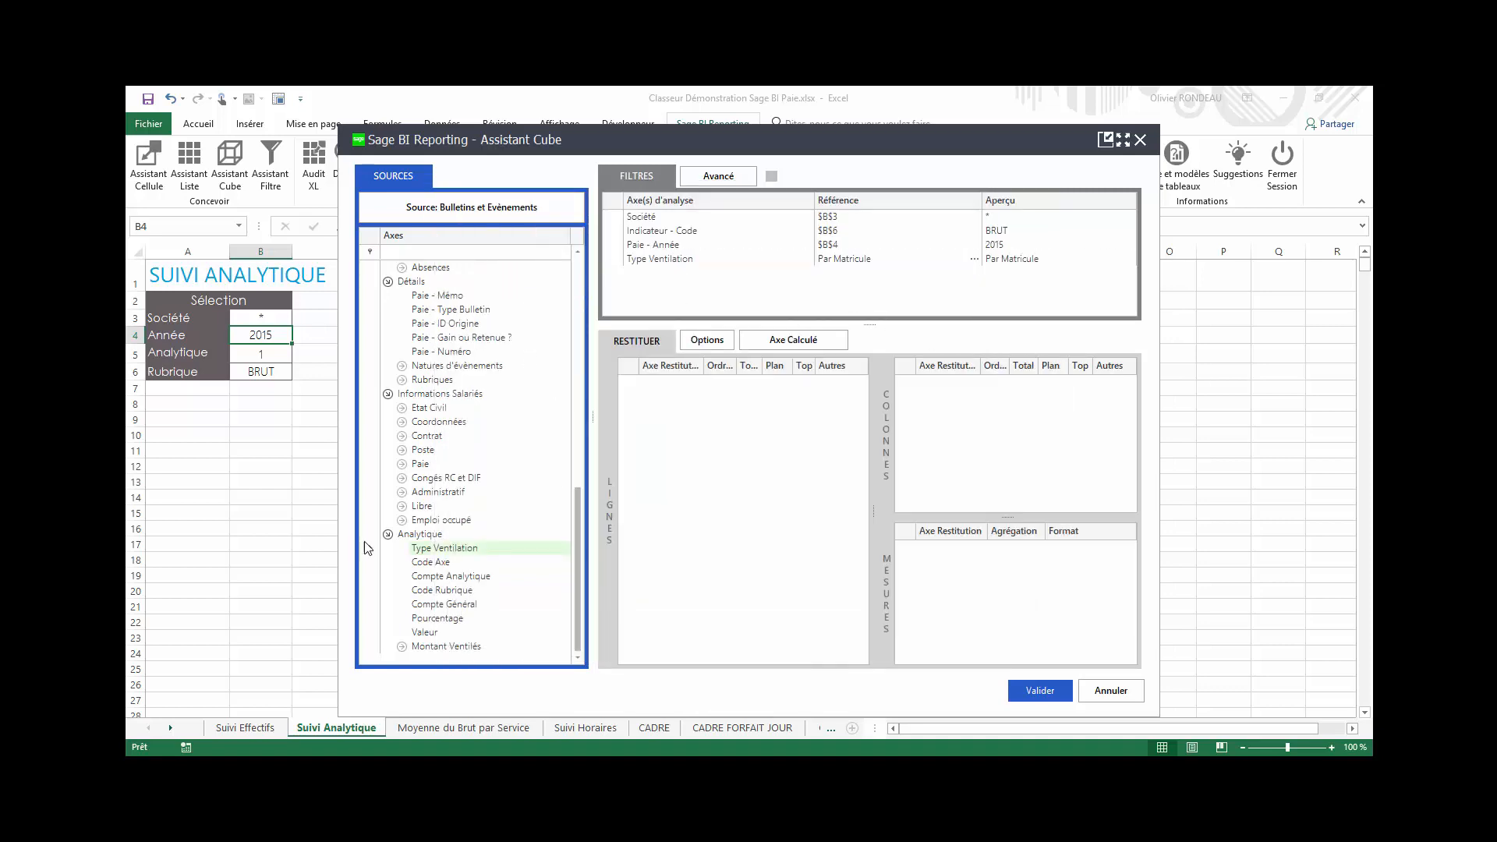
drag(446, 571, 829, 275)
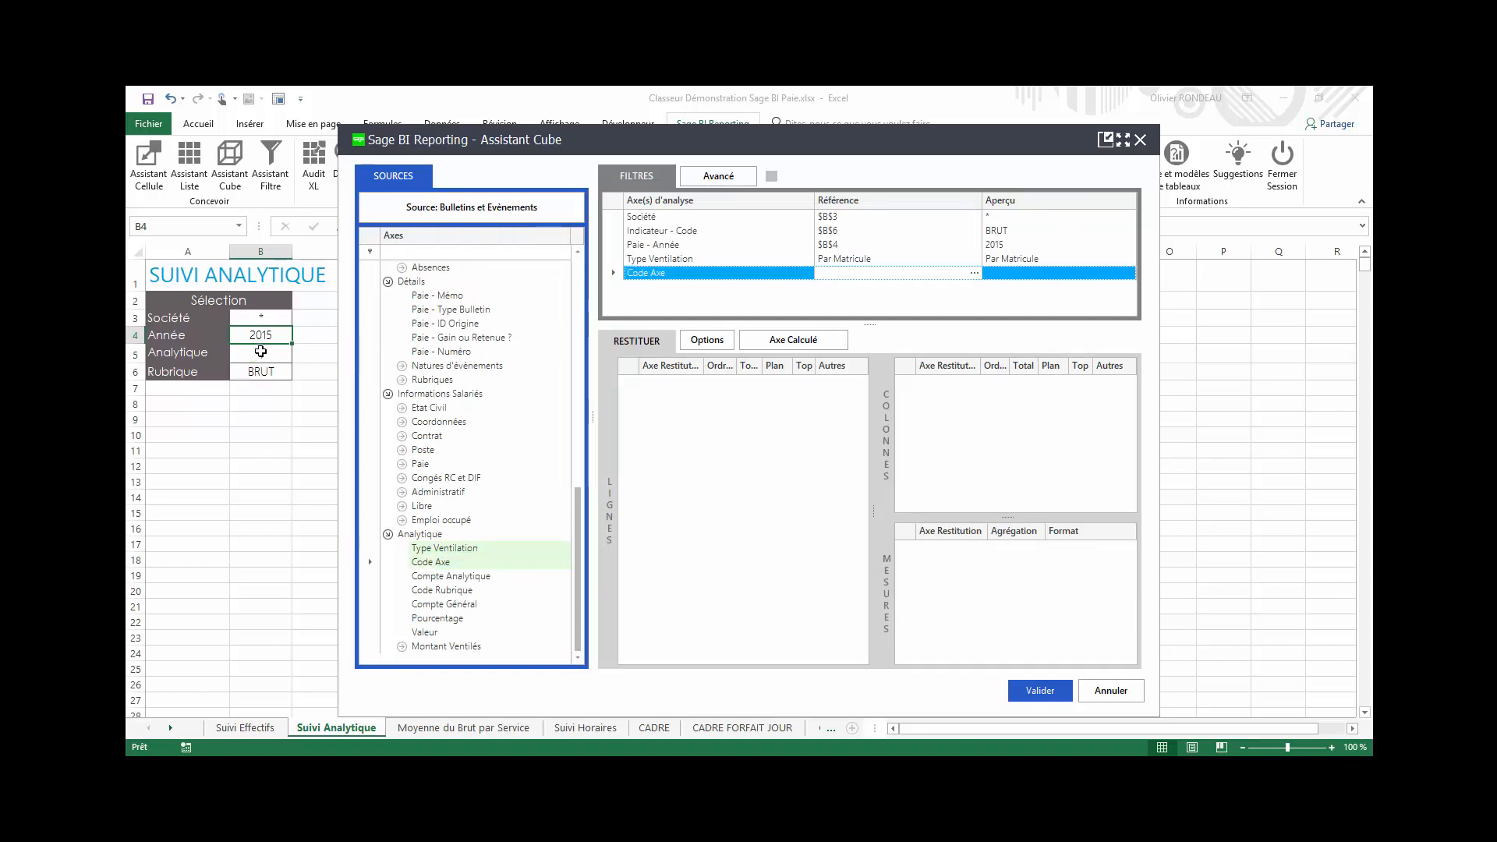
click(259, 354)
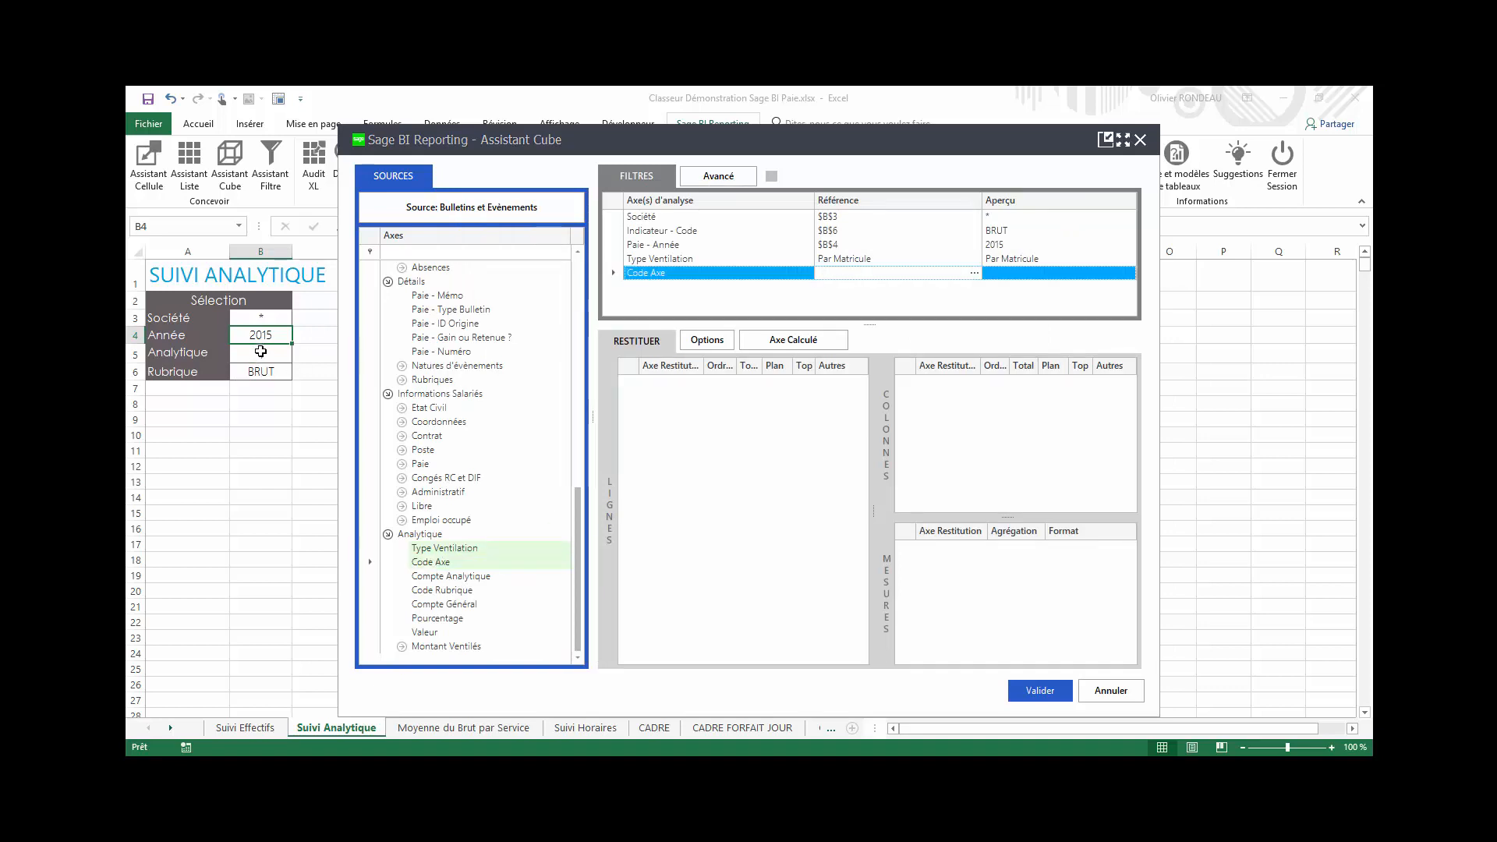
Add Compte Analytique and Pourcentage as the cube's rows and Indicateur- Valeur analytique as its measure.
click(459, 579)
drag(461, 584, 747, 521)
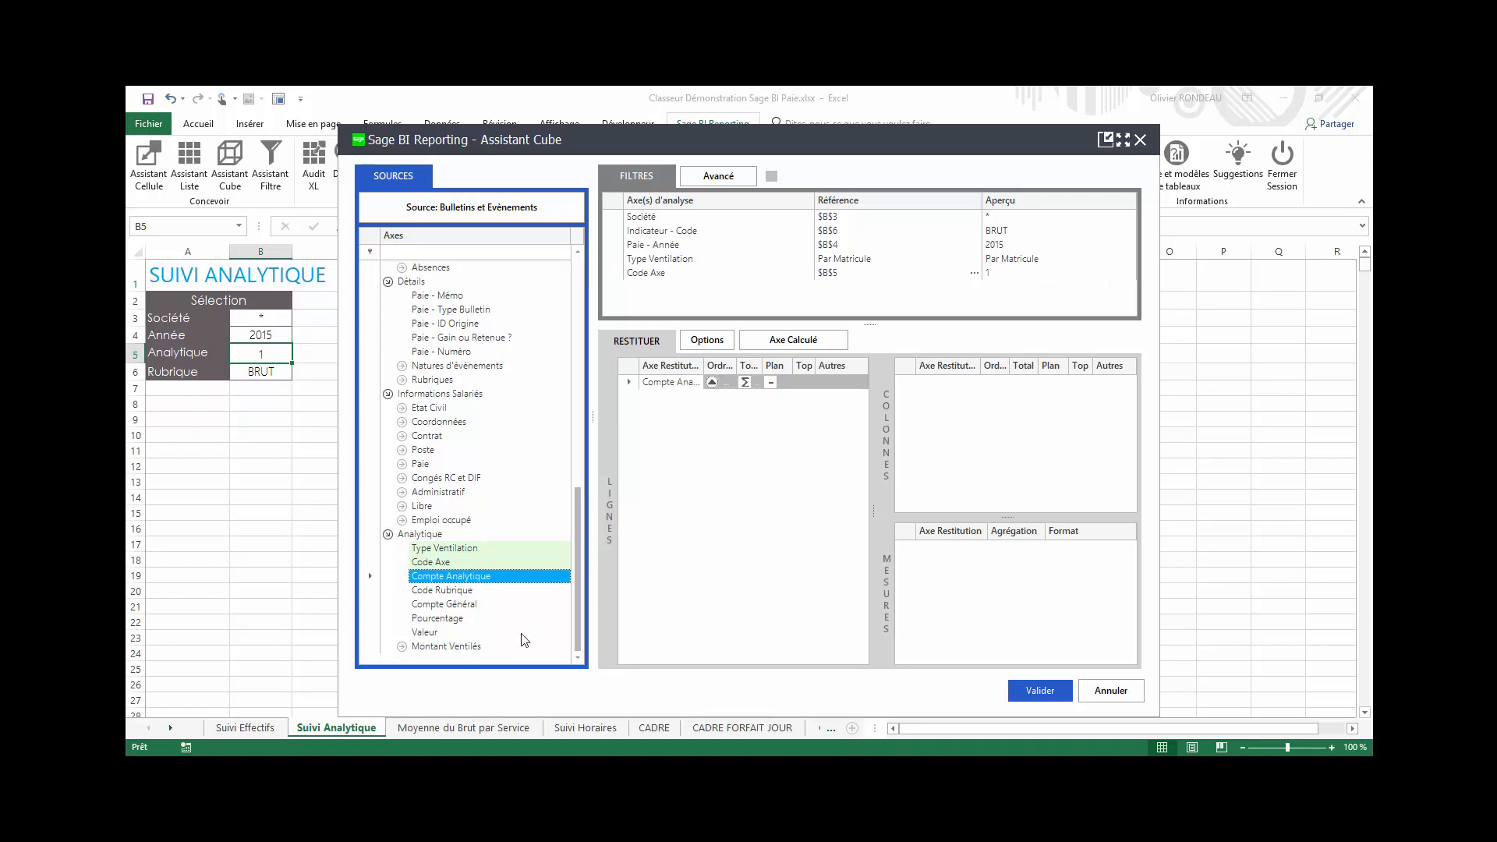
click(402, 647)
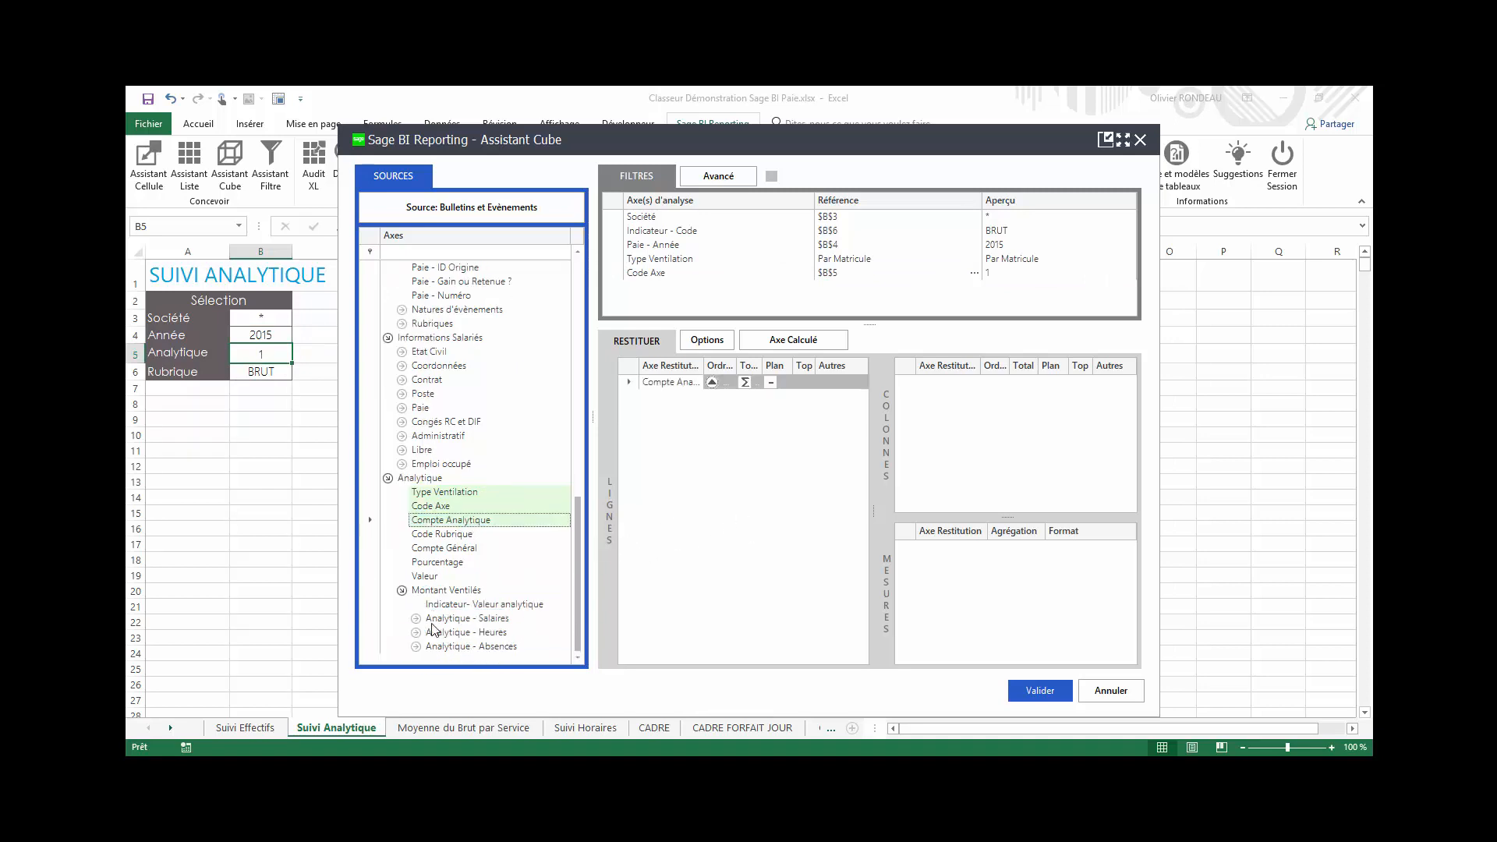
drag(468, 605, 1045, 581)
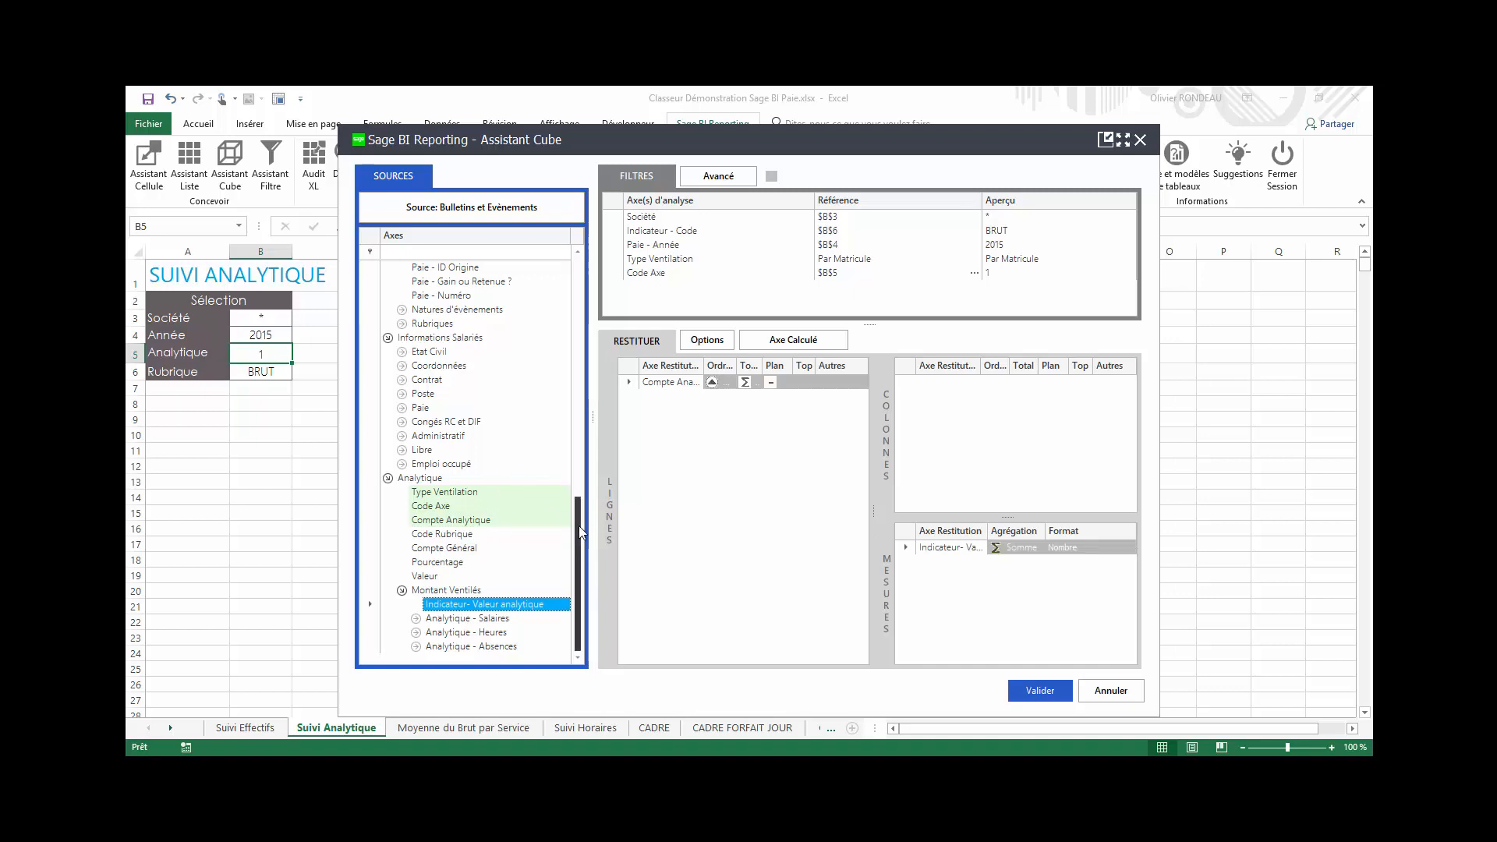
drag(578, 525, 568, 483)
drag(454, 567, 706, 483)
Add Paie - Mois as the cube's column axis, insert Nom et Prénom between the two row axes, and generate the cube.
scroll(485, 479, up, 5)
scroll(484, 479, up, 3)
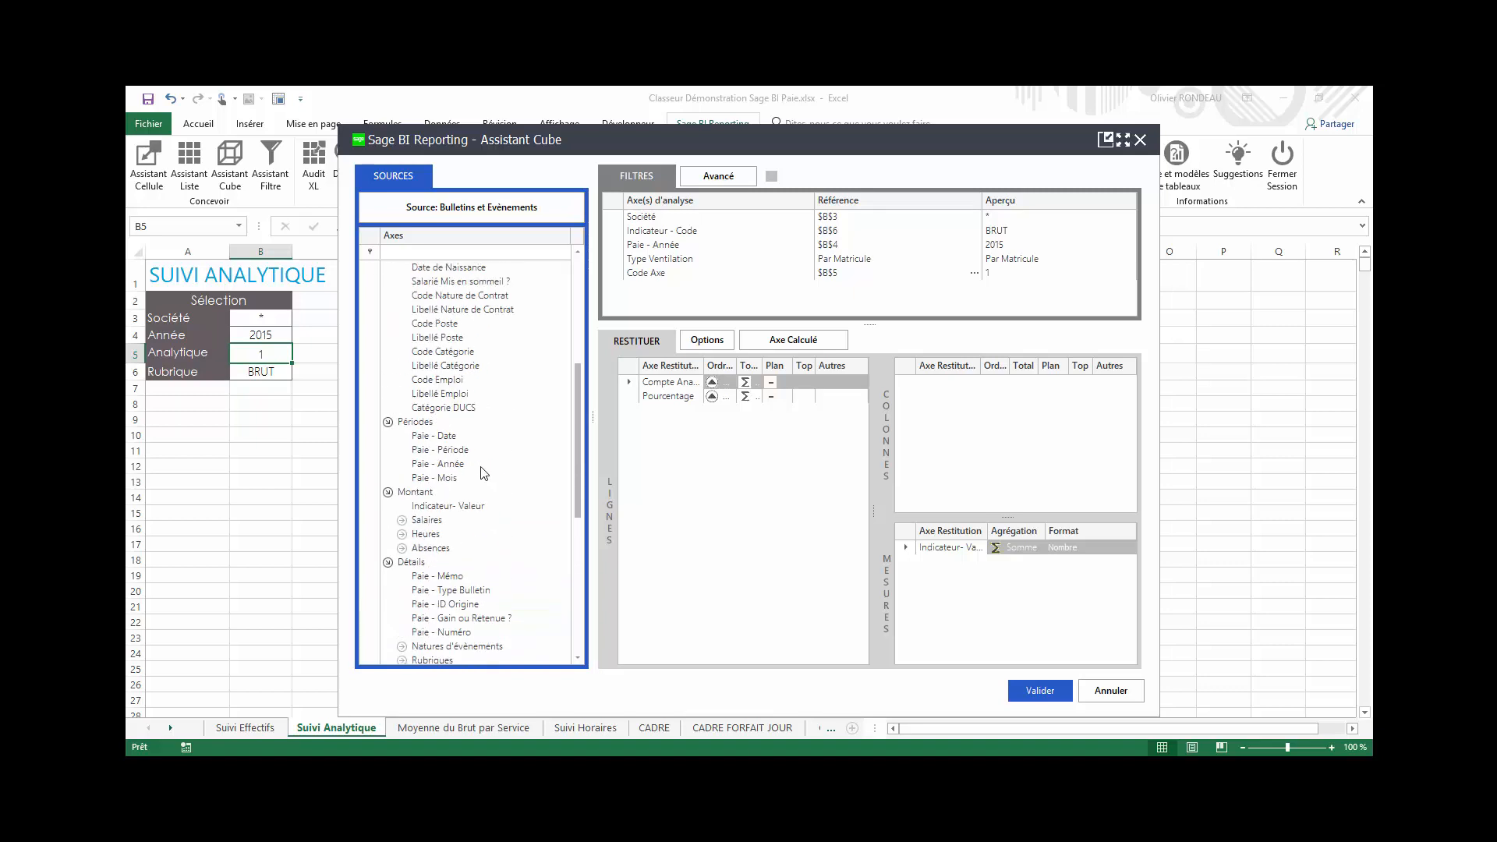
drag(443, 477, 943, 428)
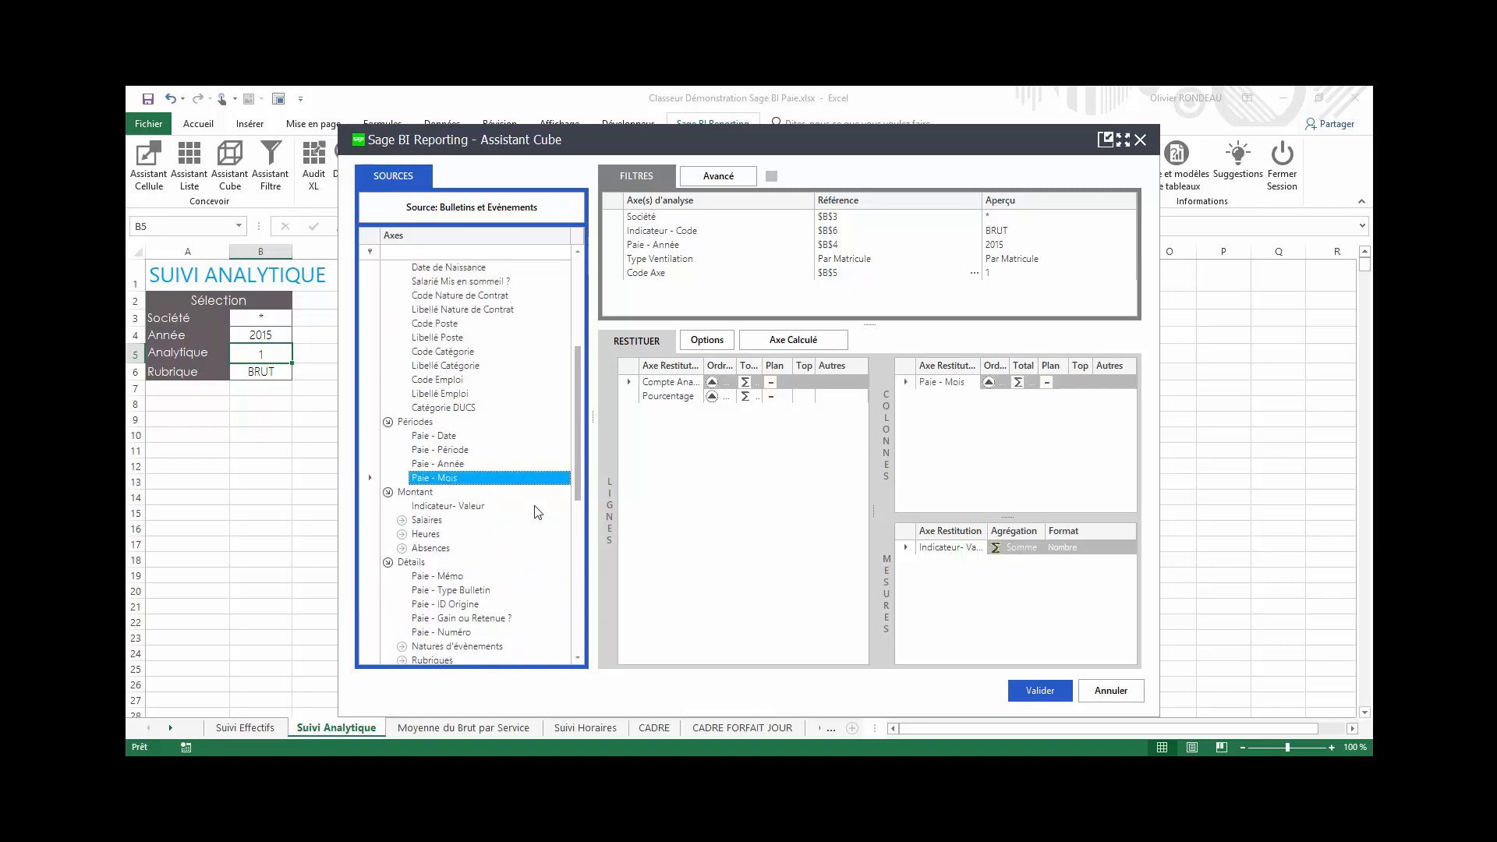
scroll(538, 506, up, 3)
drag(445, 366, 662, 400)
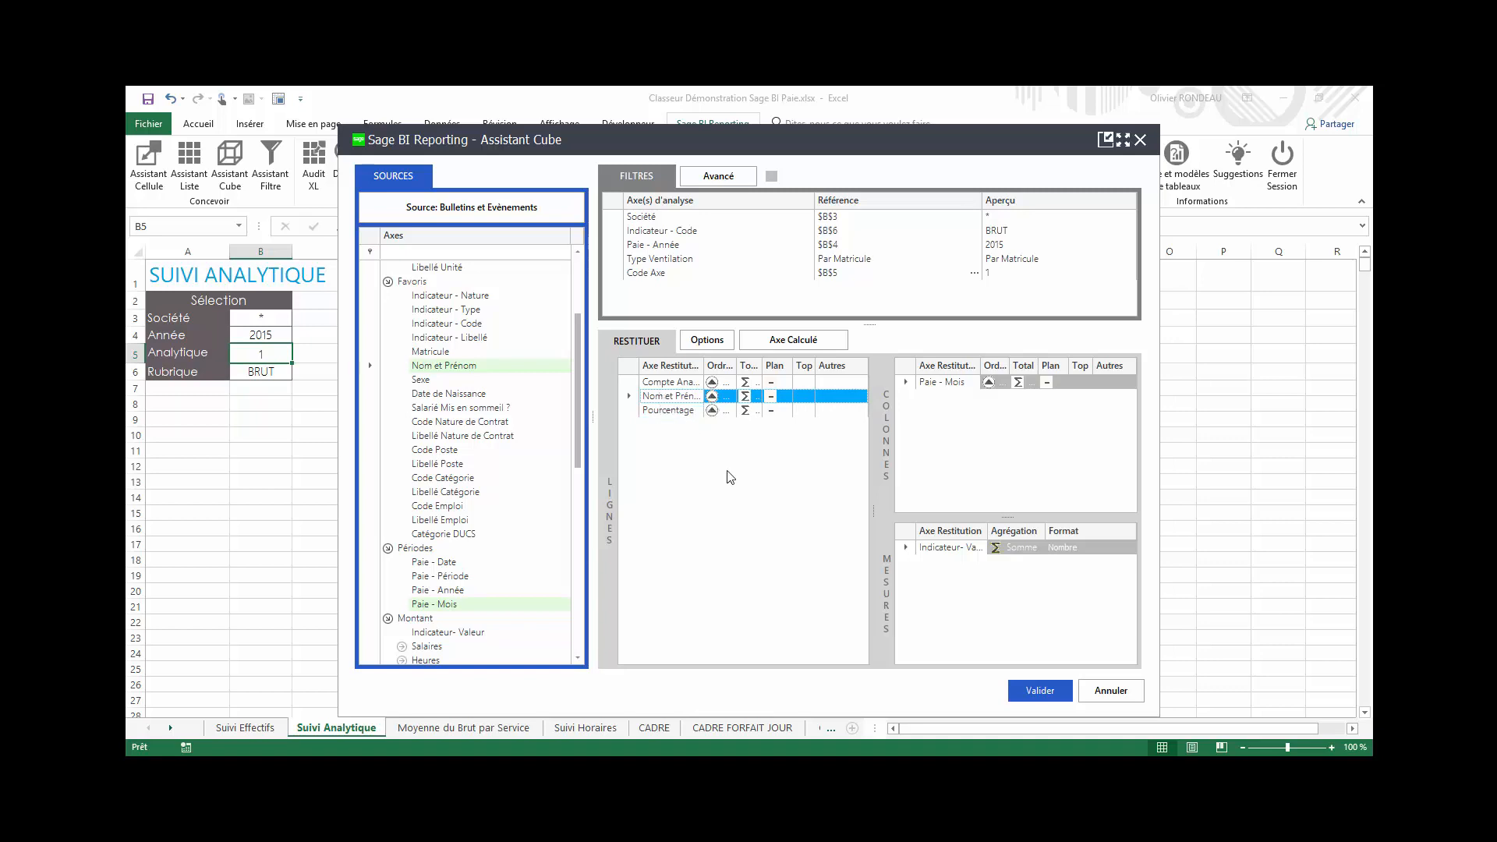
click(1040, 690)
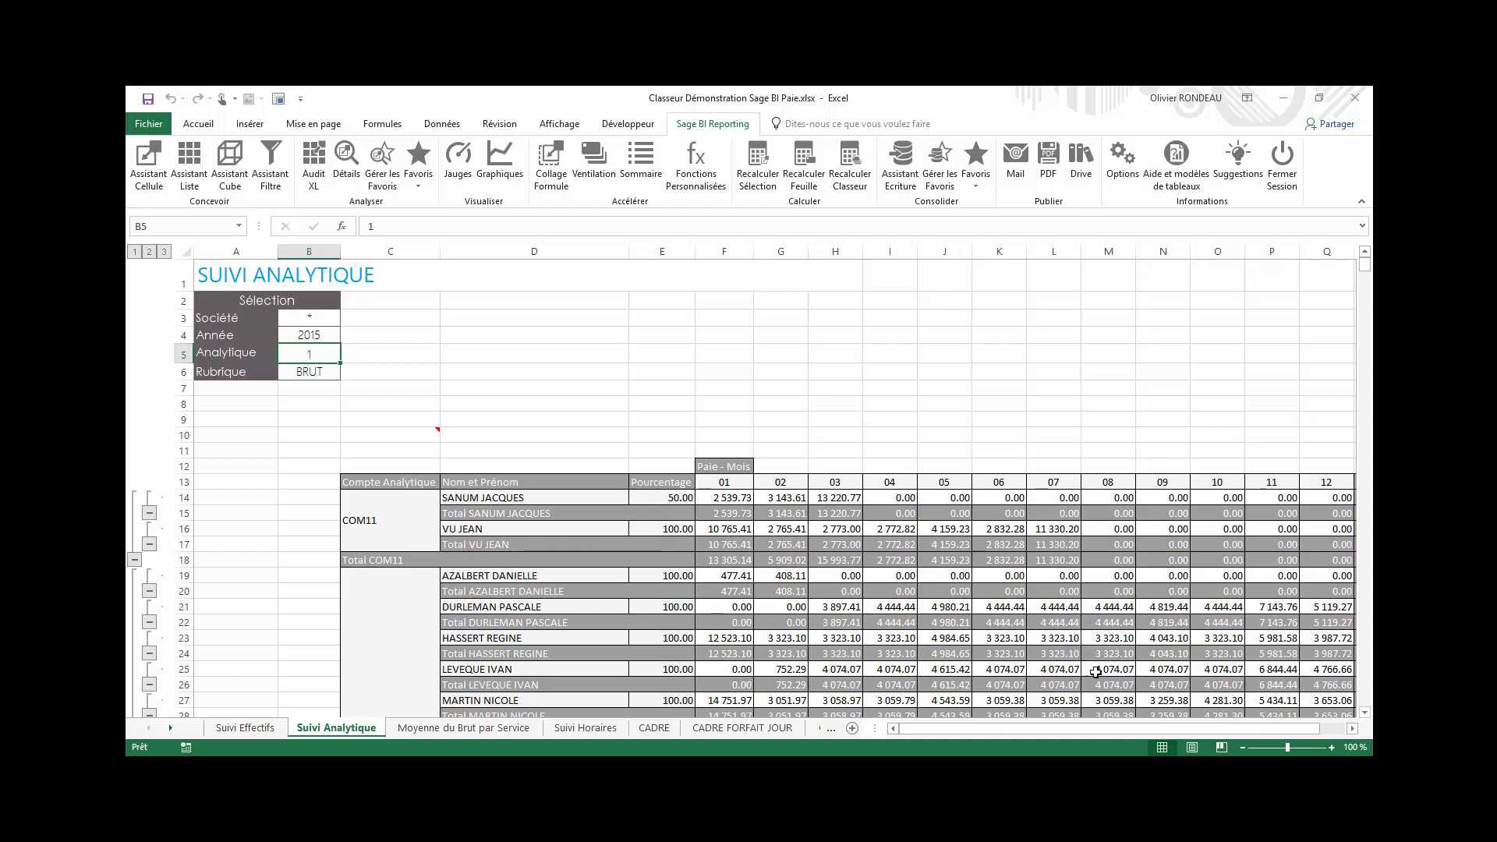
Set the Année criterion in B4 to 2014 from its filter list.
click(311, 341)
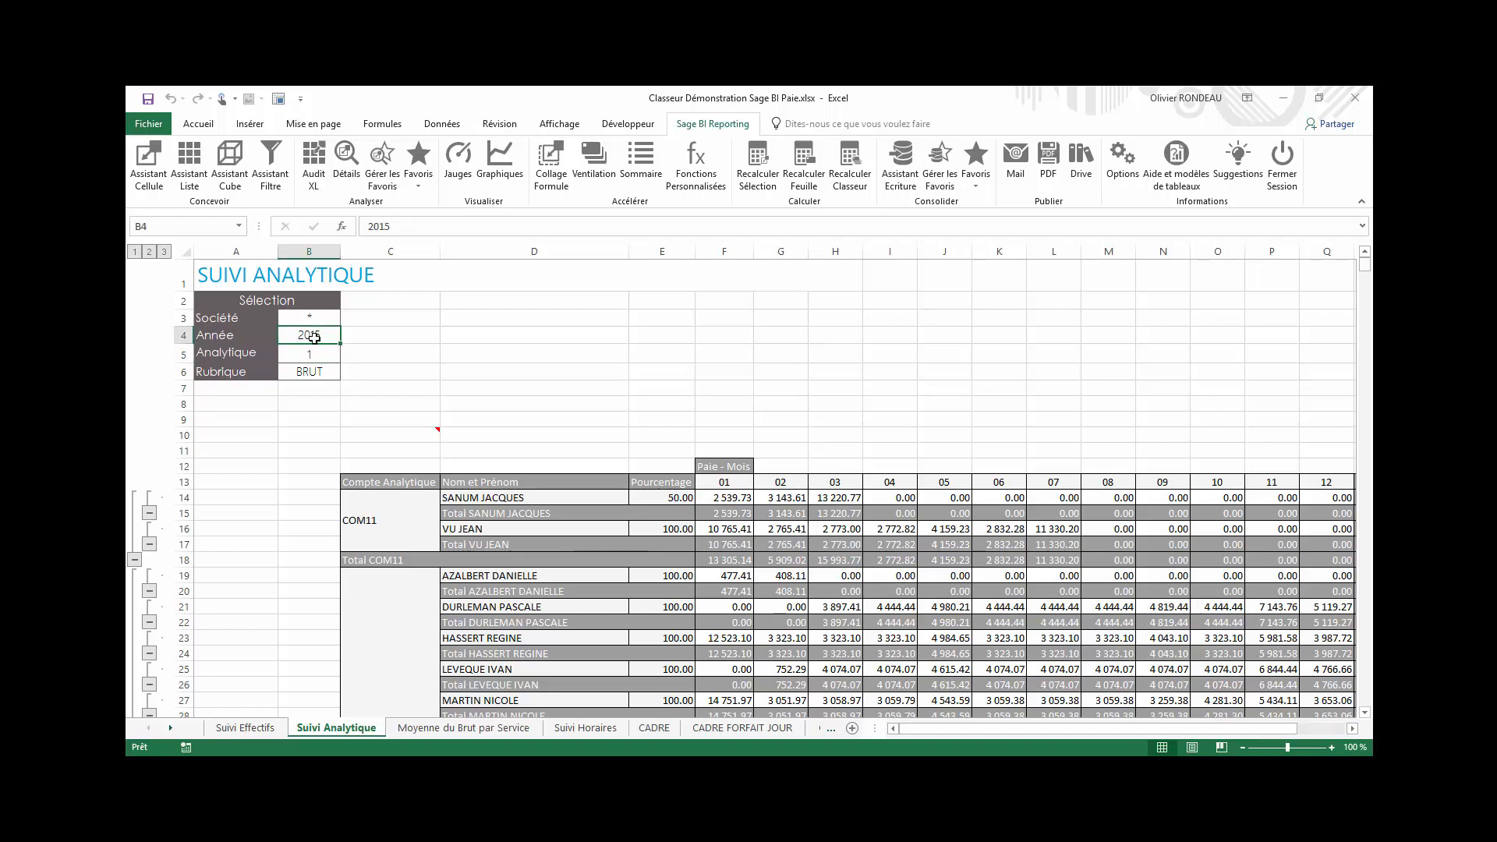
double_click(314, 338)
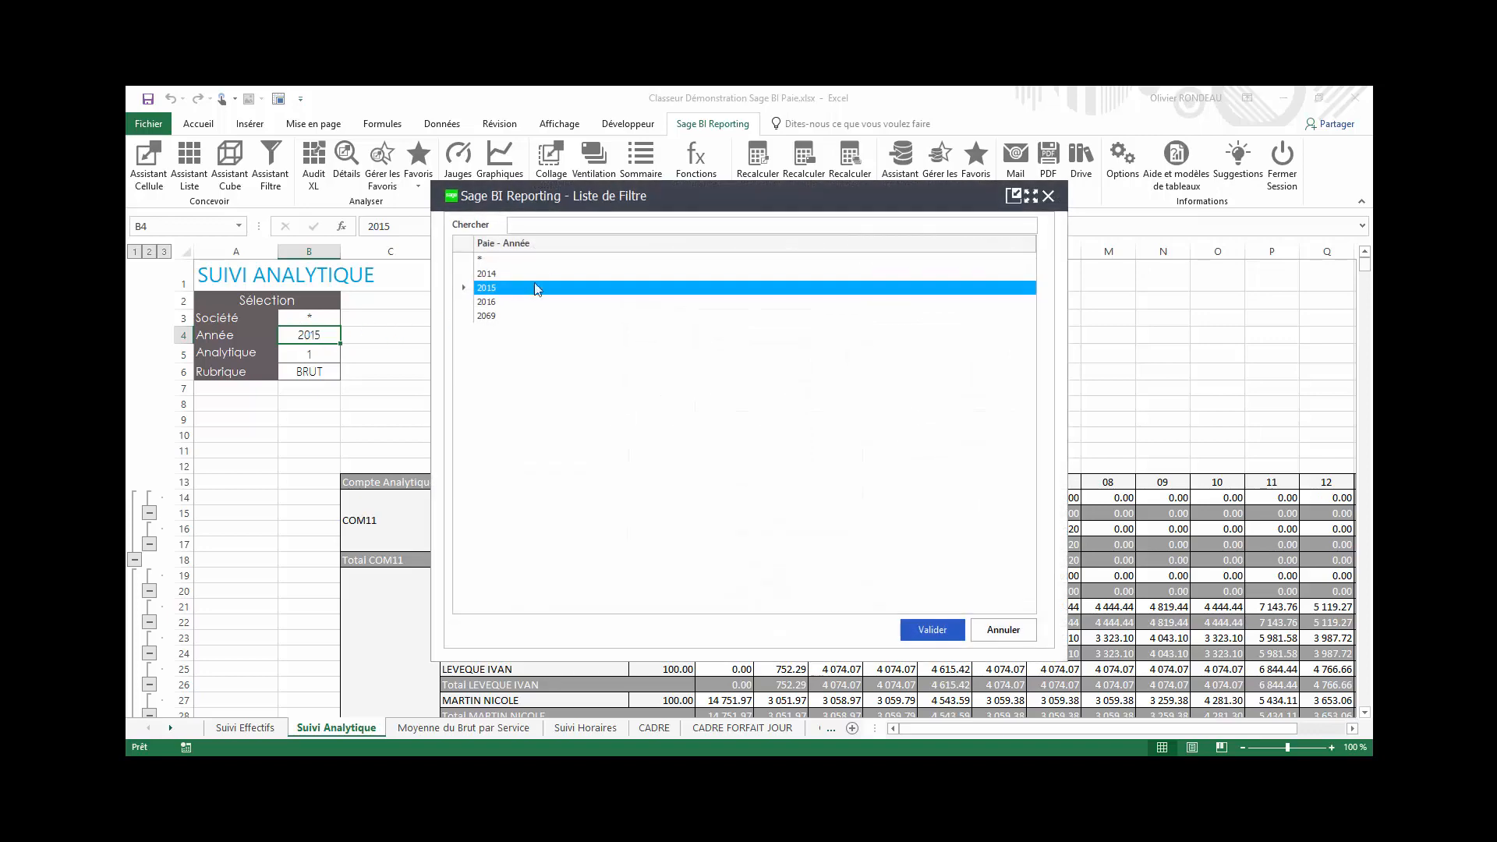
click(499, 276)
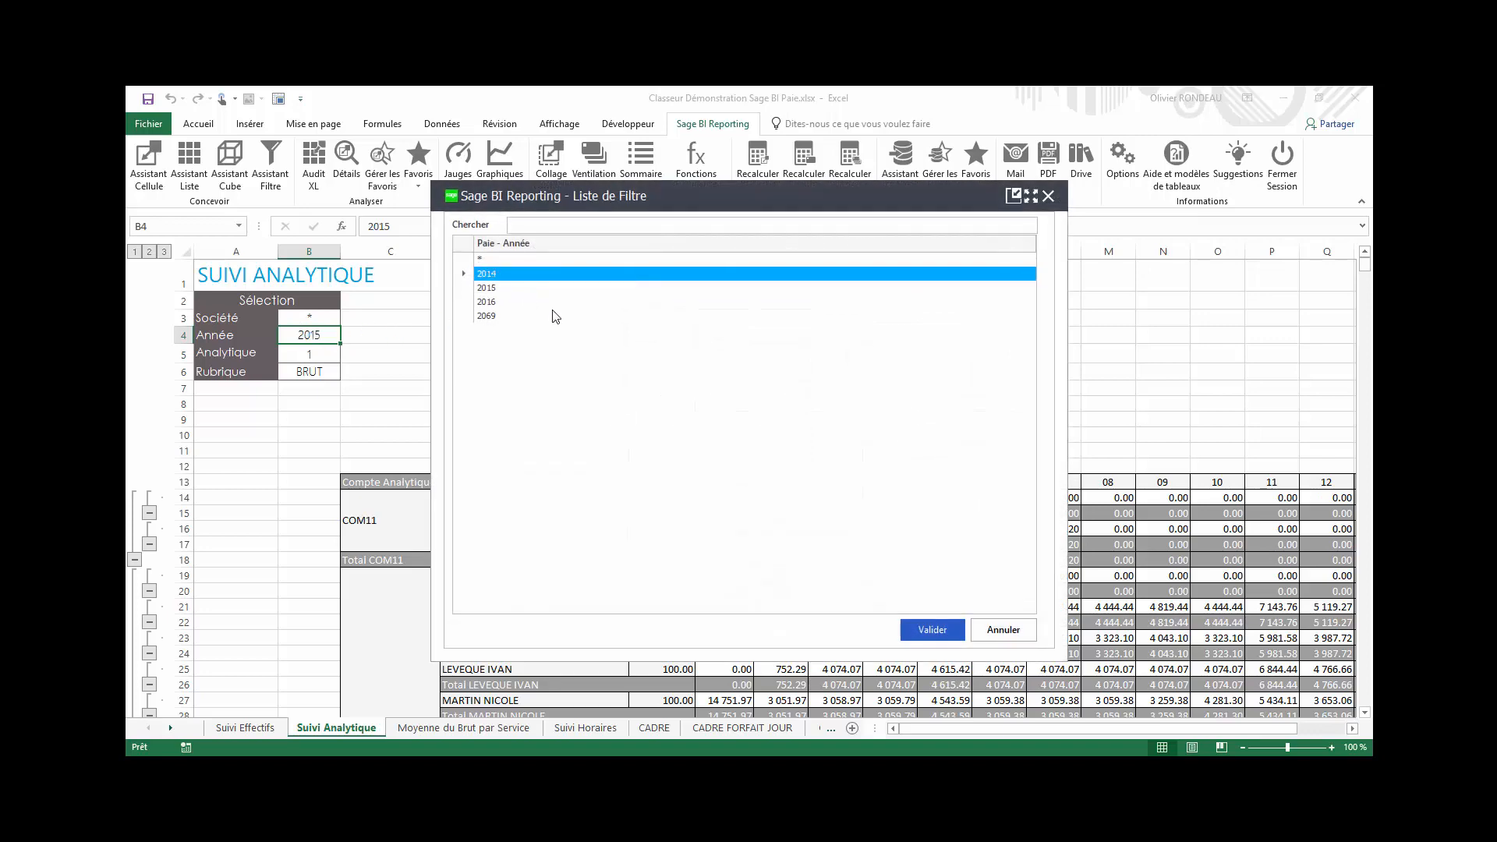
click(936, 630)
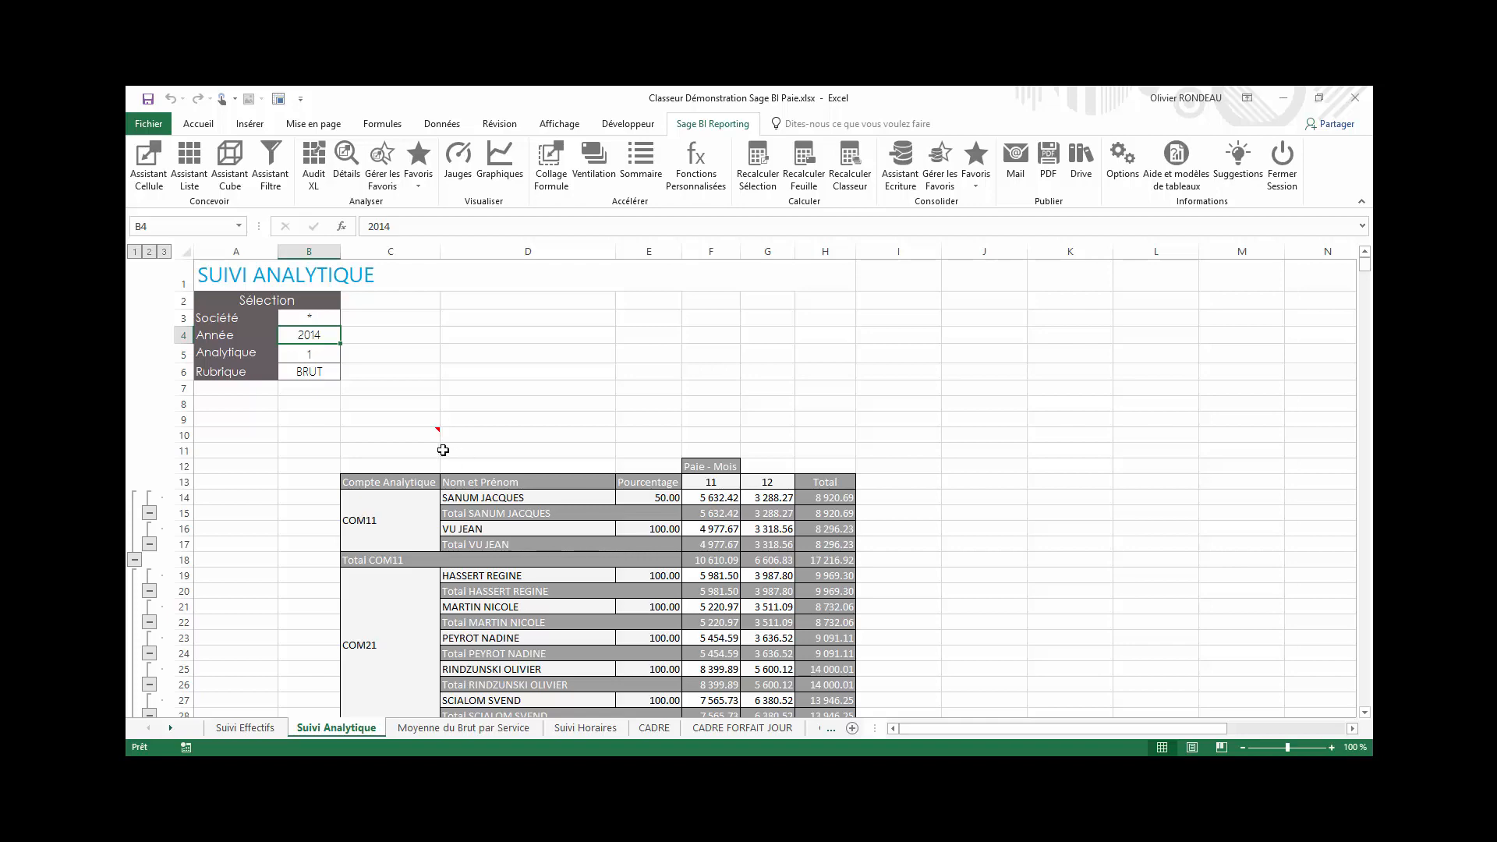
Edit the cube at C10 to remove Pourcentage from the rows and aggregate the measure as Différence en Pourcentage.
click(399, 434)
double_click(398, 434)
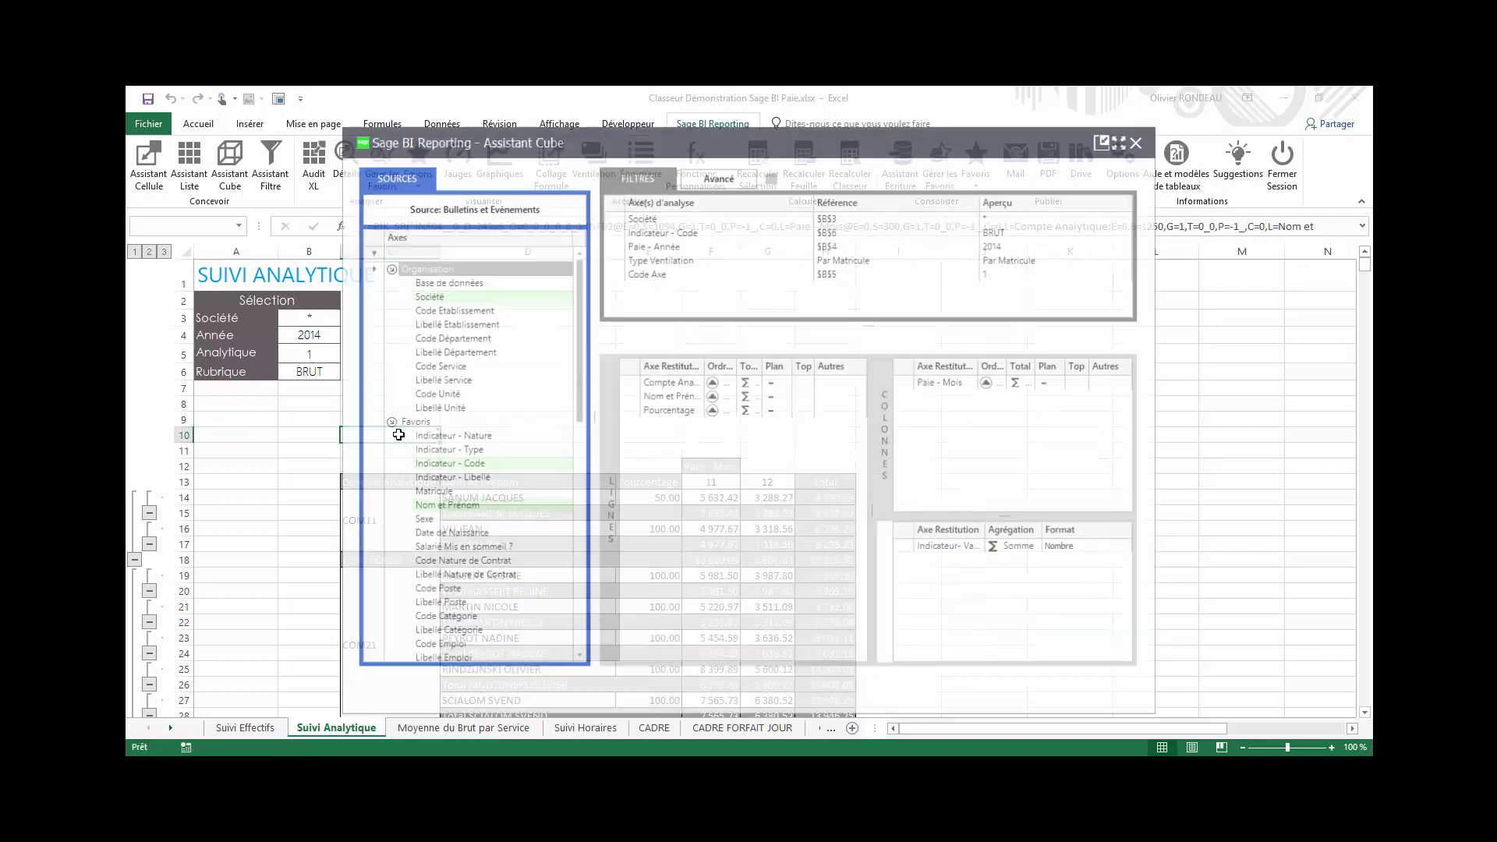
drag(674, 411, 524, 478)
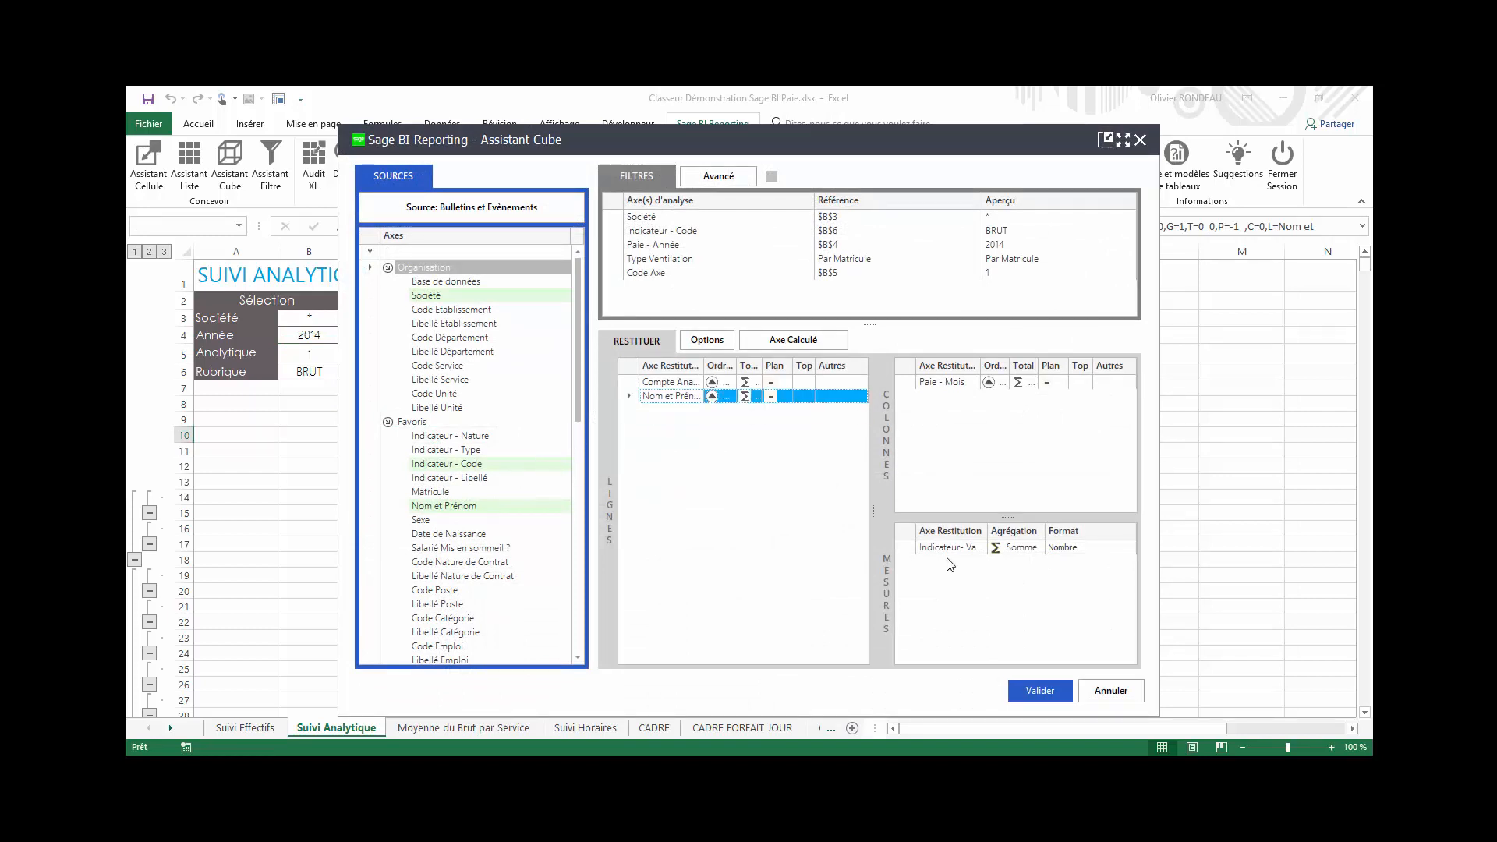
click(1021, 548)
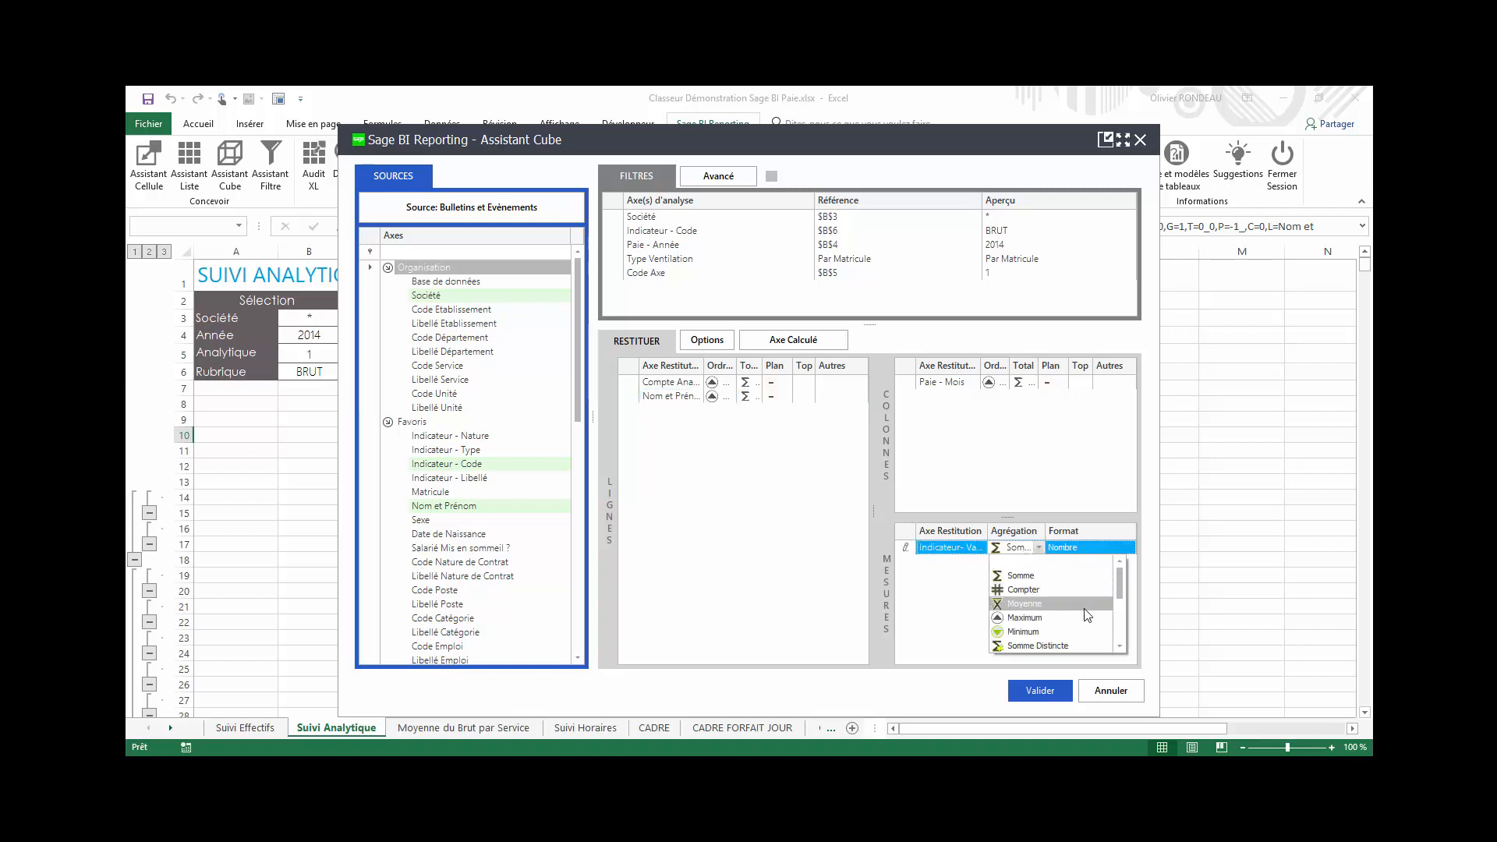
scroll(1093, 612, down, 3)
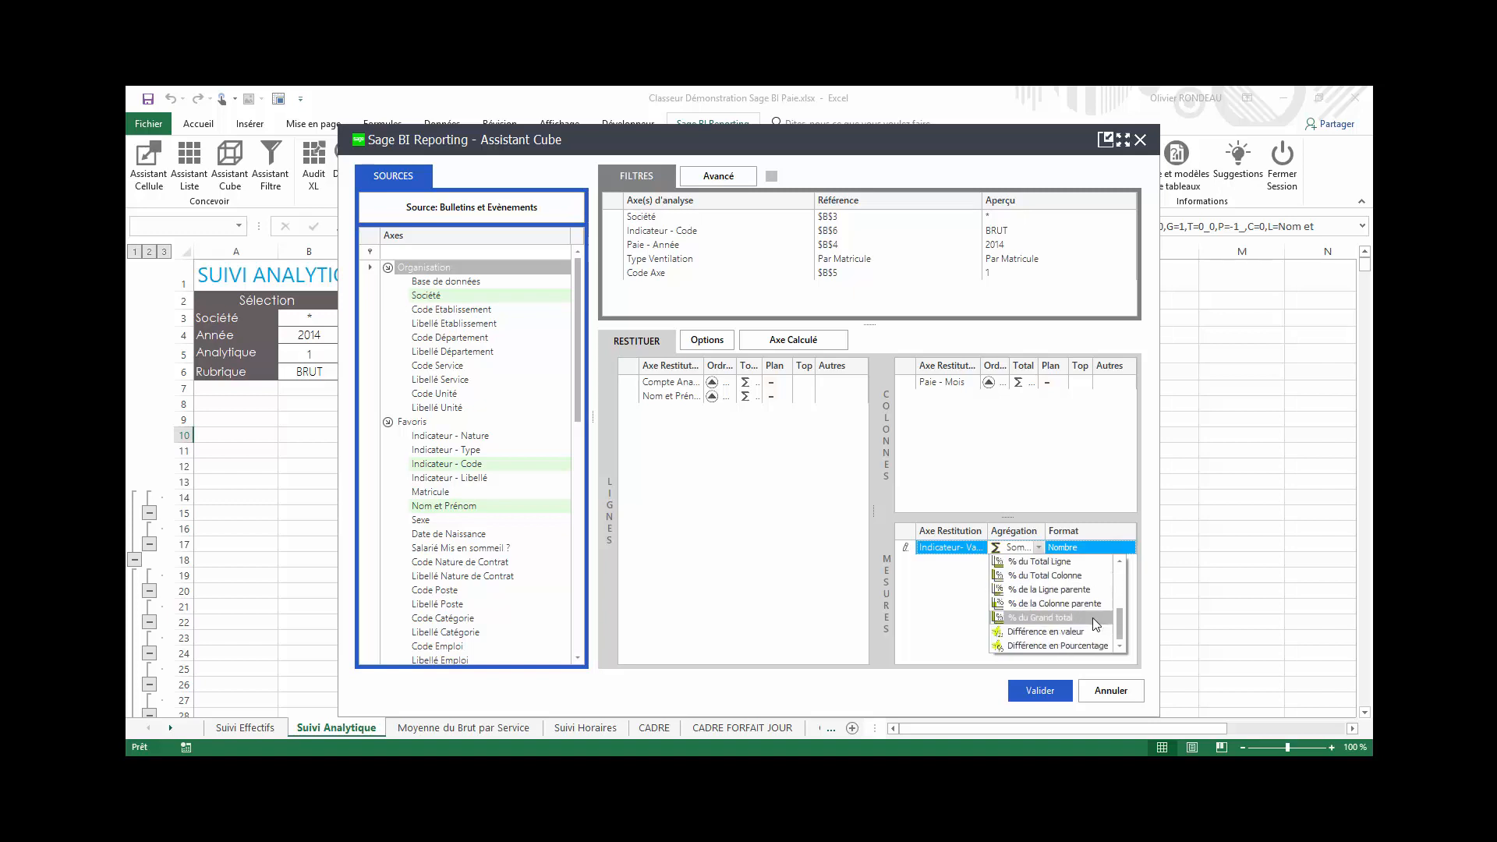
click(1073, 644)
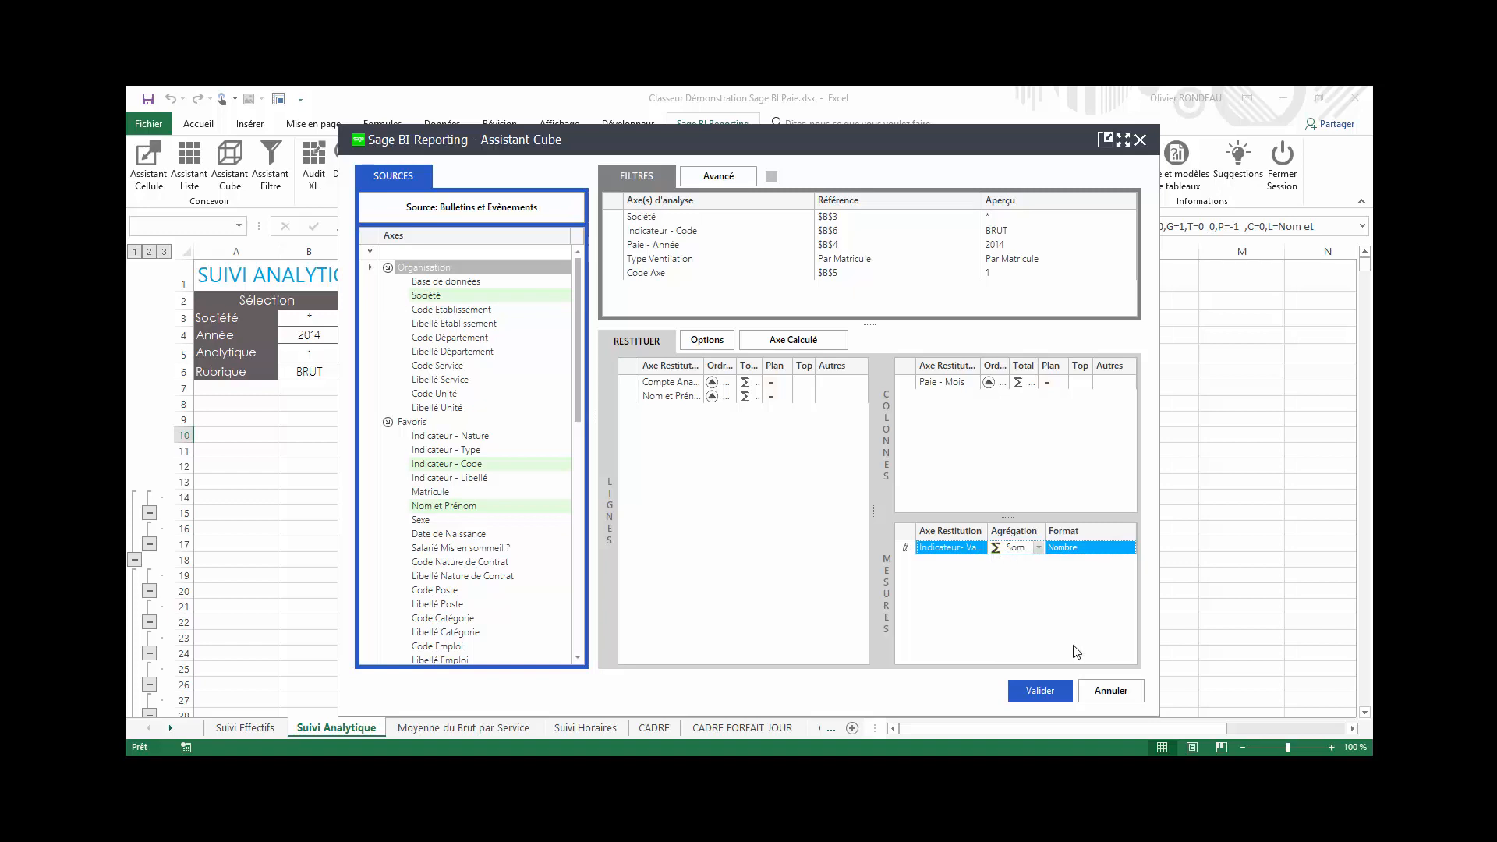
Change the cube's format theme to a blue one and regenerate the cube.
click(707, 343)
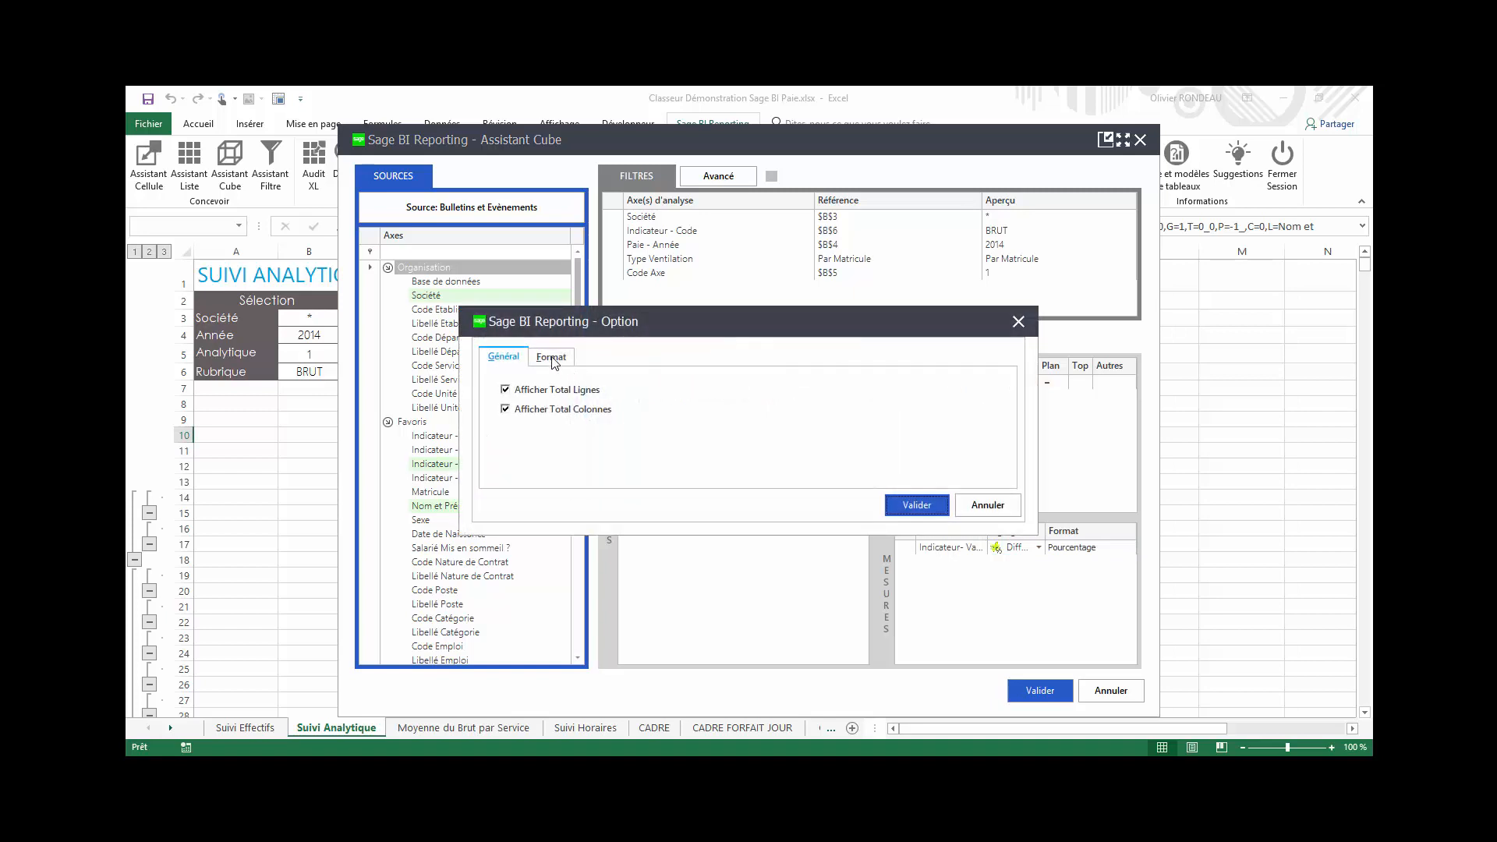
click(551, 359)
click(555, 443)
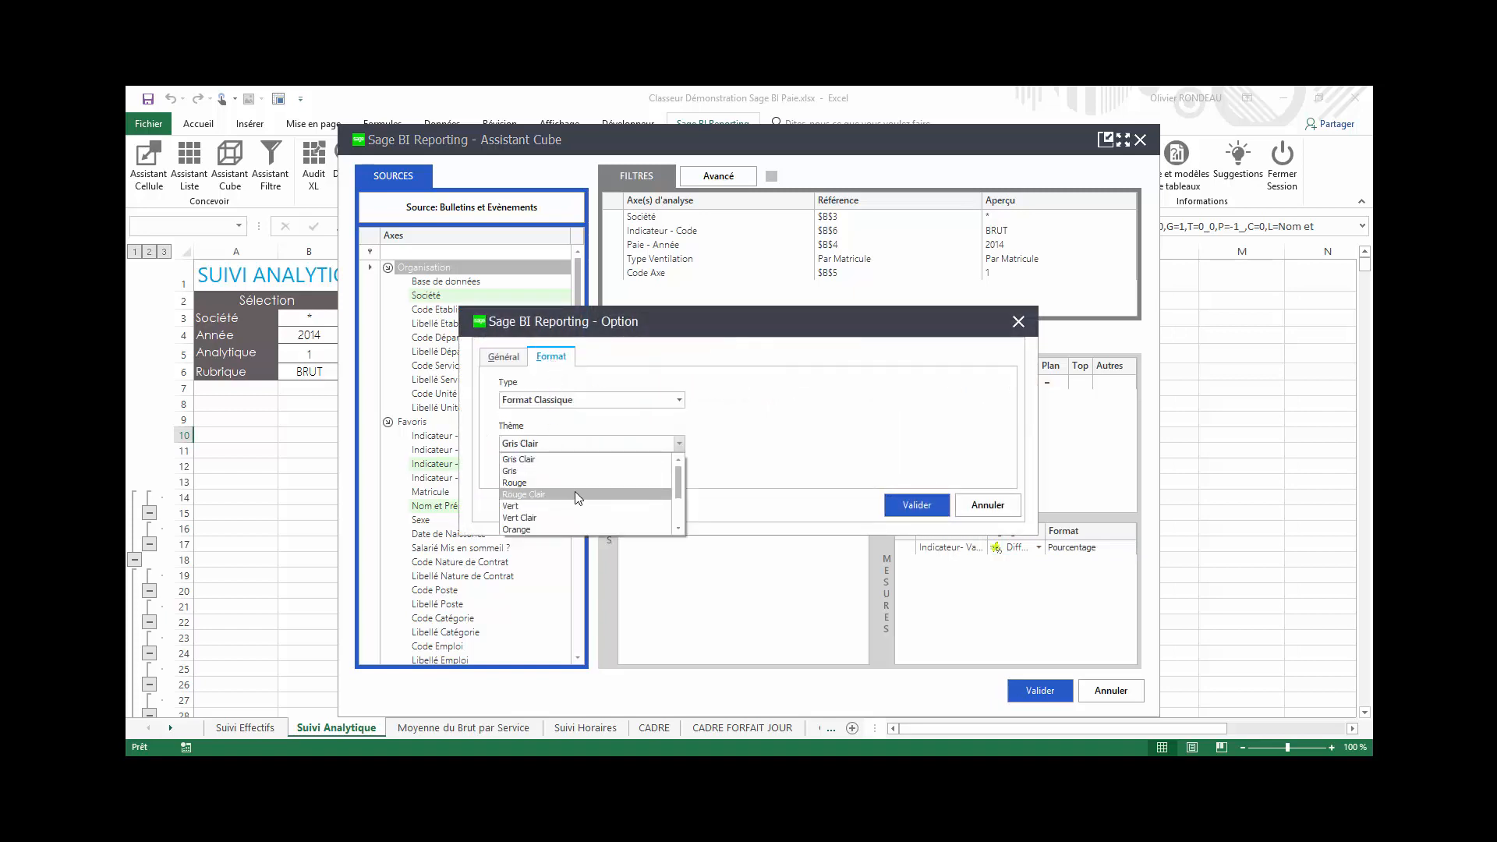
click(555, 504)
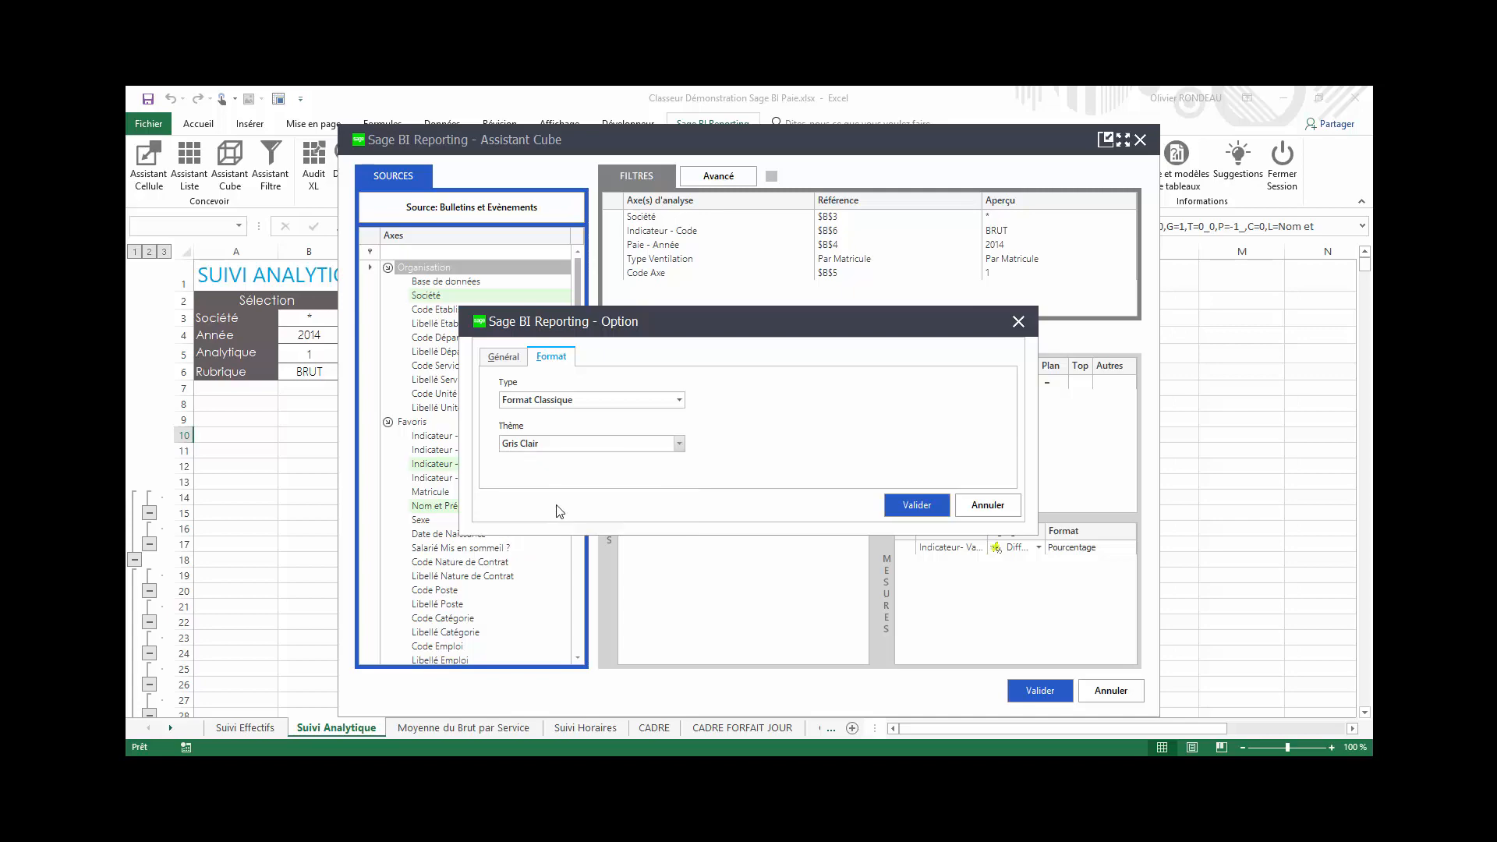
click(907, 503)
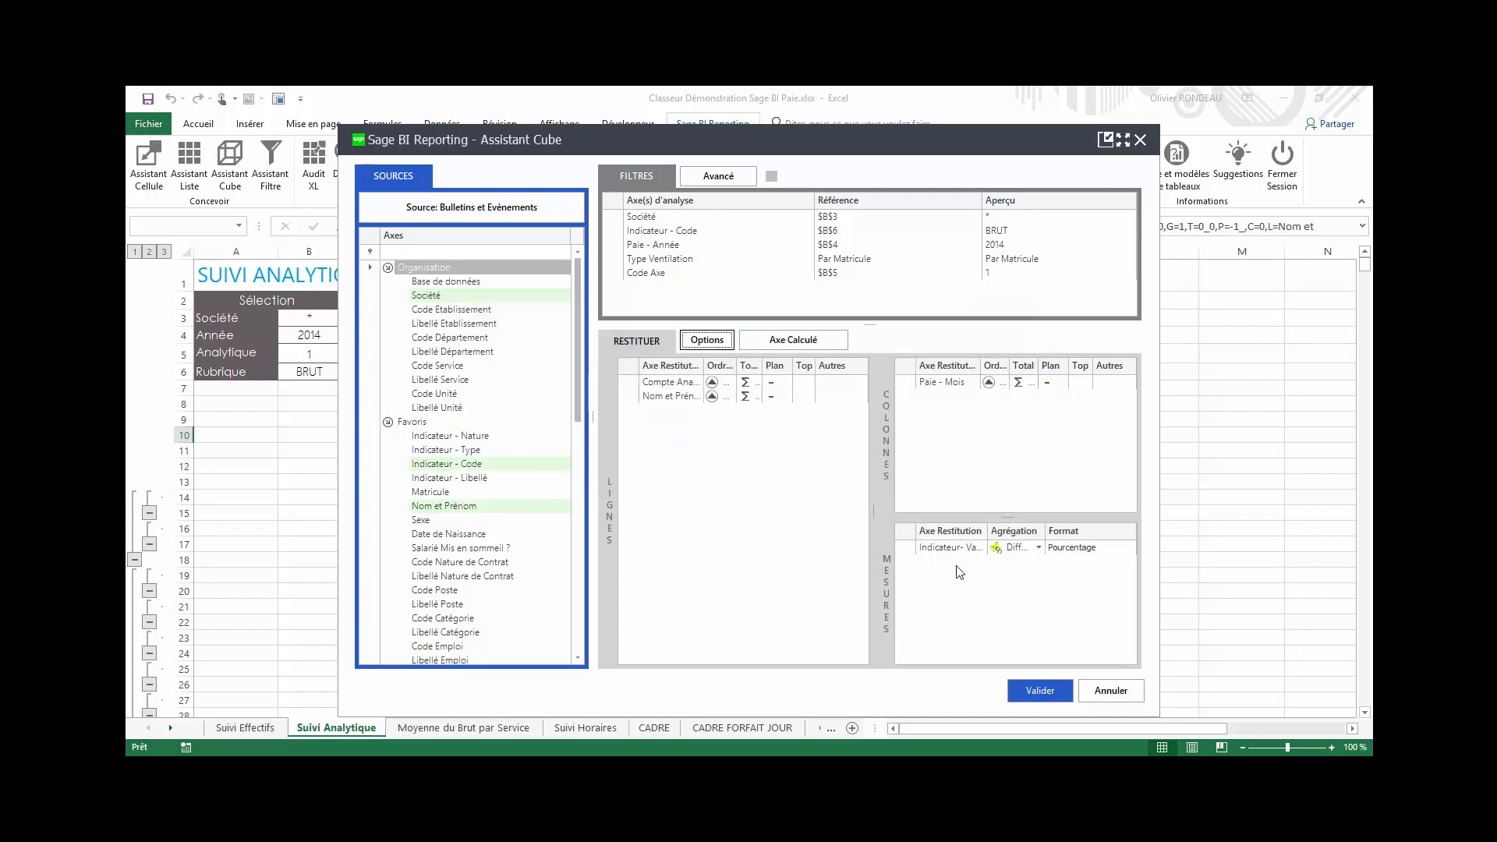
click(1036, 686)
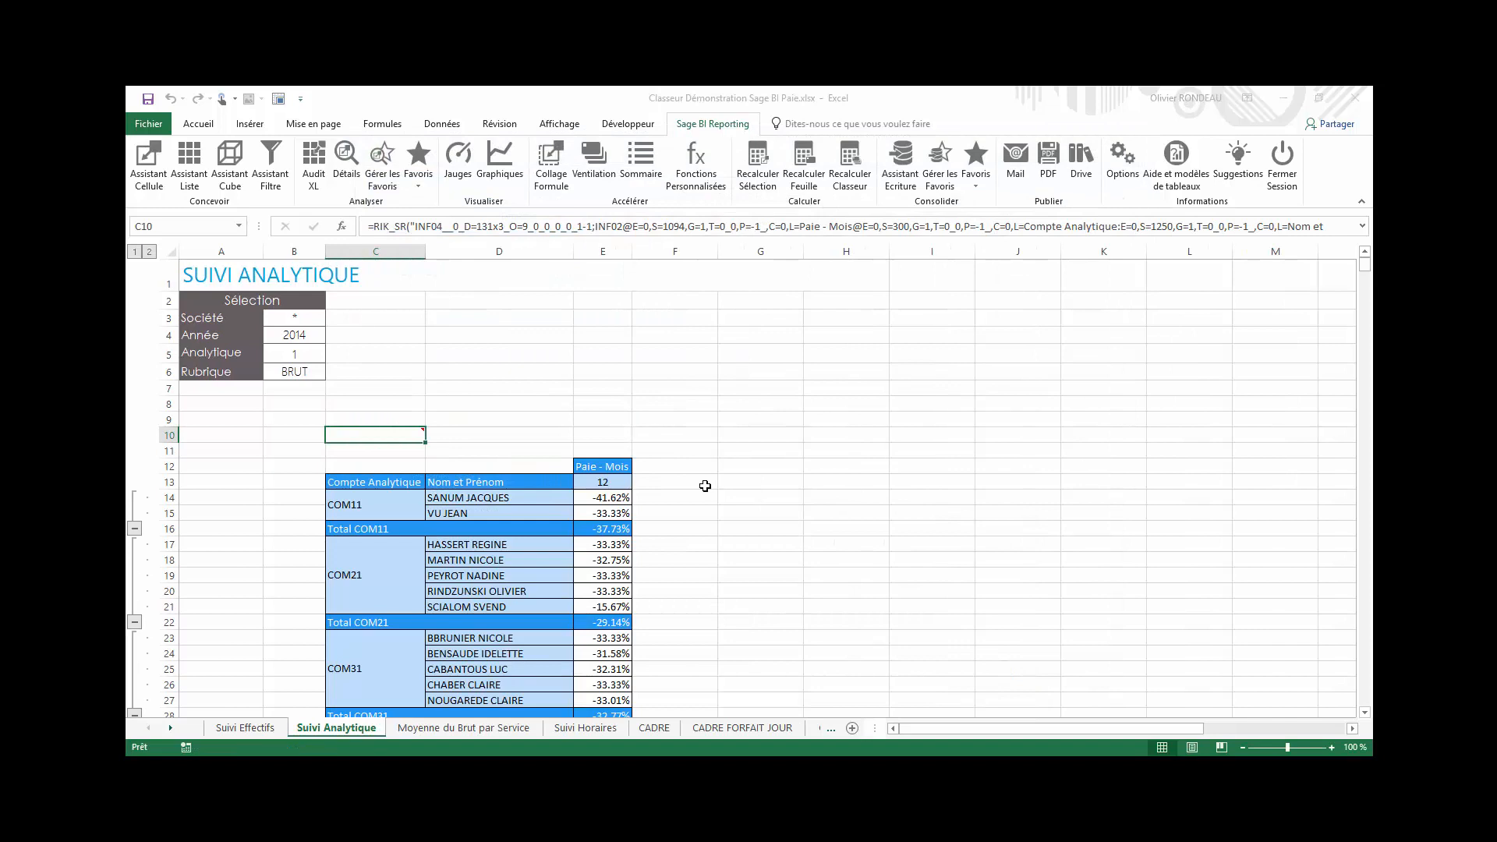
Set the Année criterion in B4 to 2015.
click(295, 336)
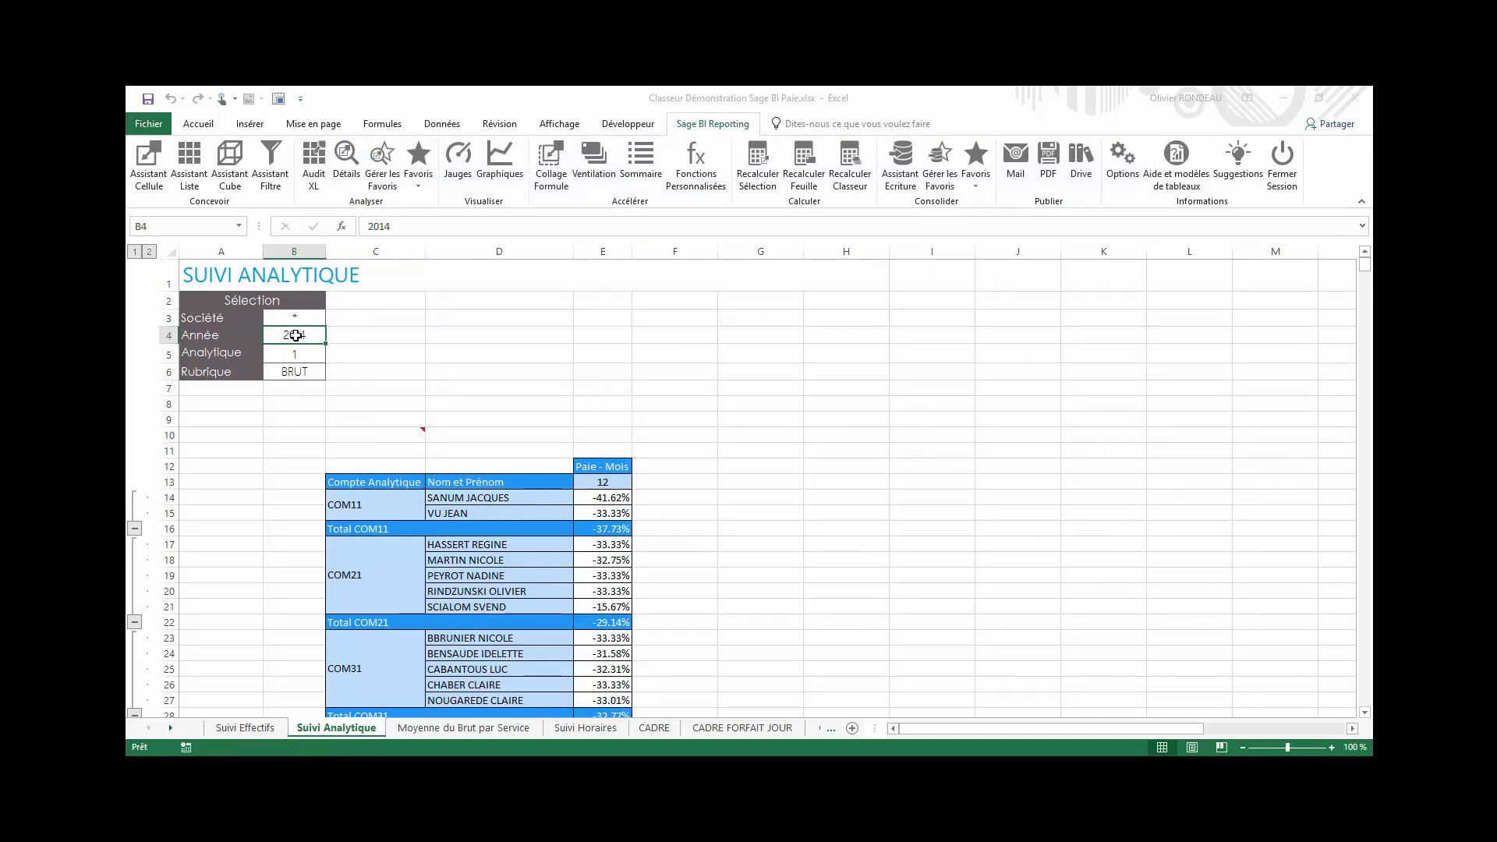
click(399, 223)
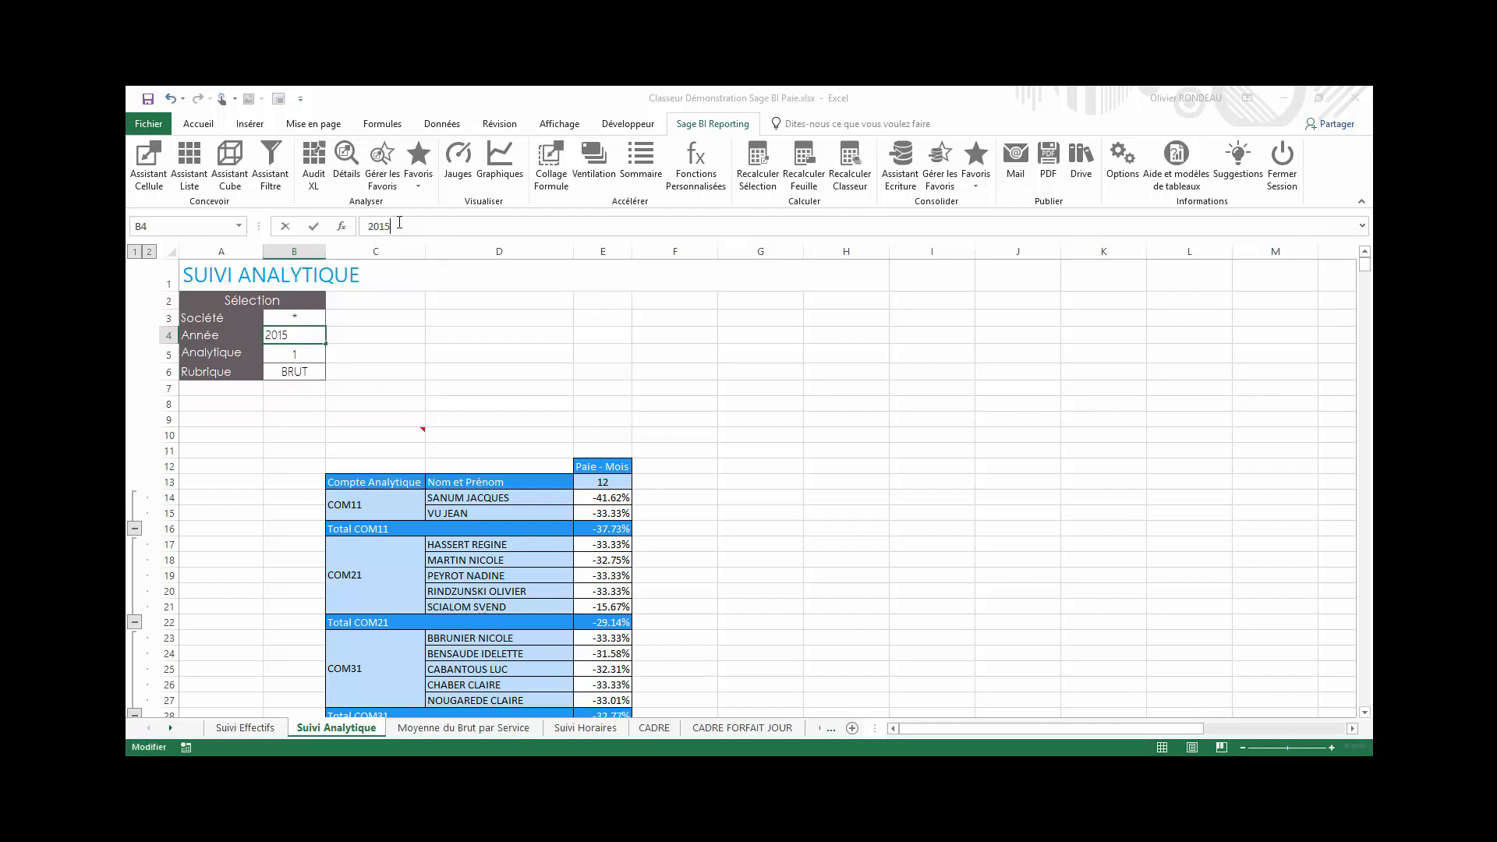
text(5)
key(Return)
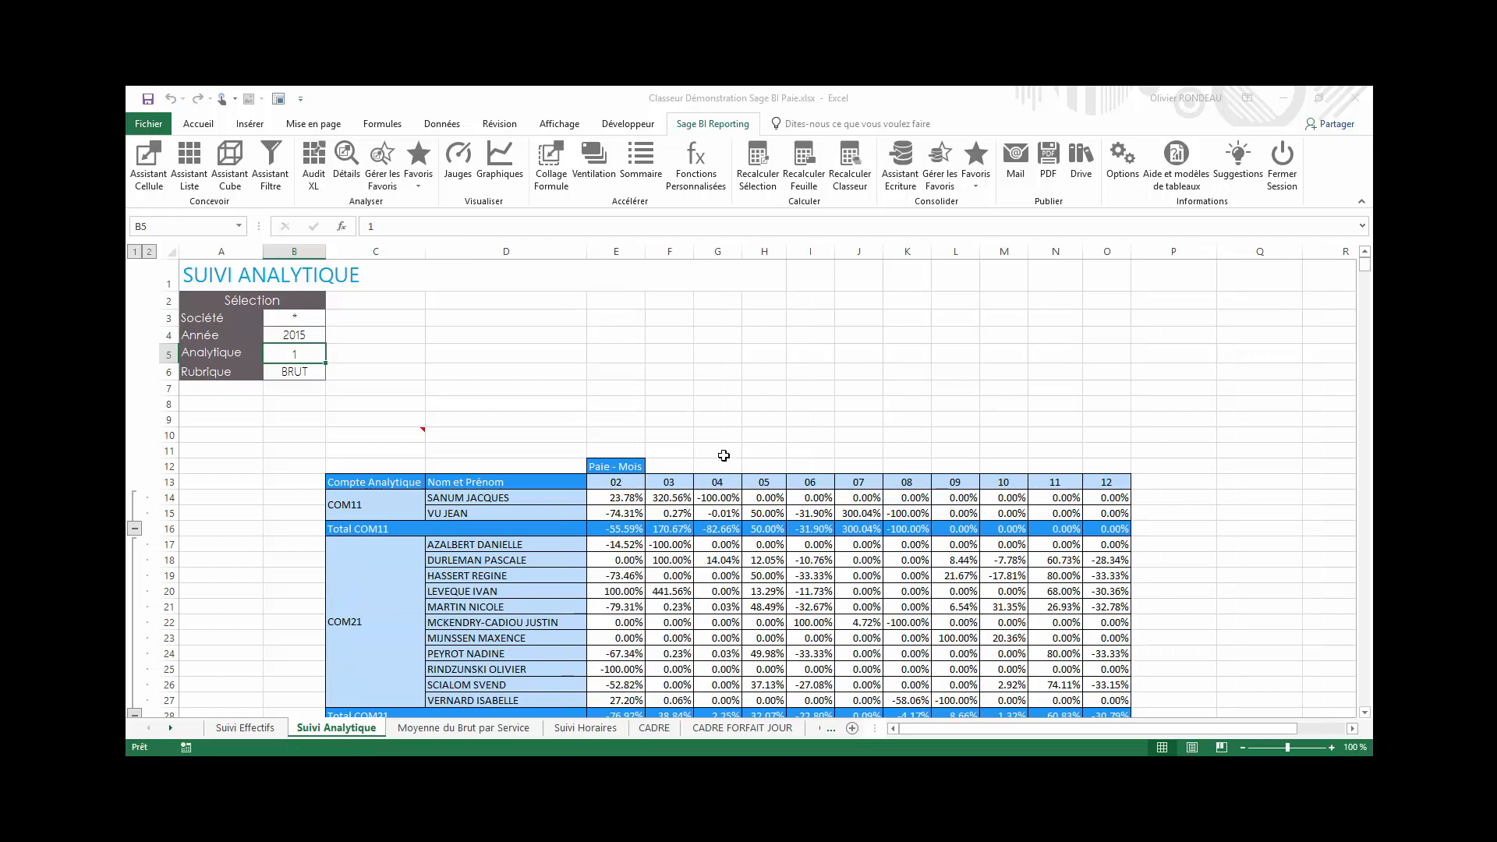
Edit the cube at C10 to add a green-yellow-red colour scale to the Indicateur - Valeur measure, and review the regenerated cube.
click(392, 434)
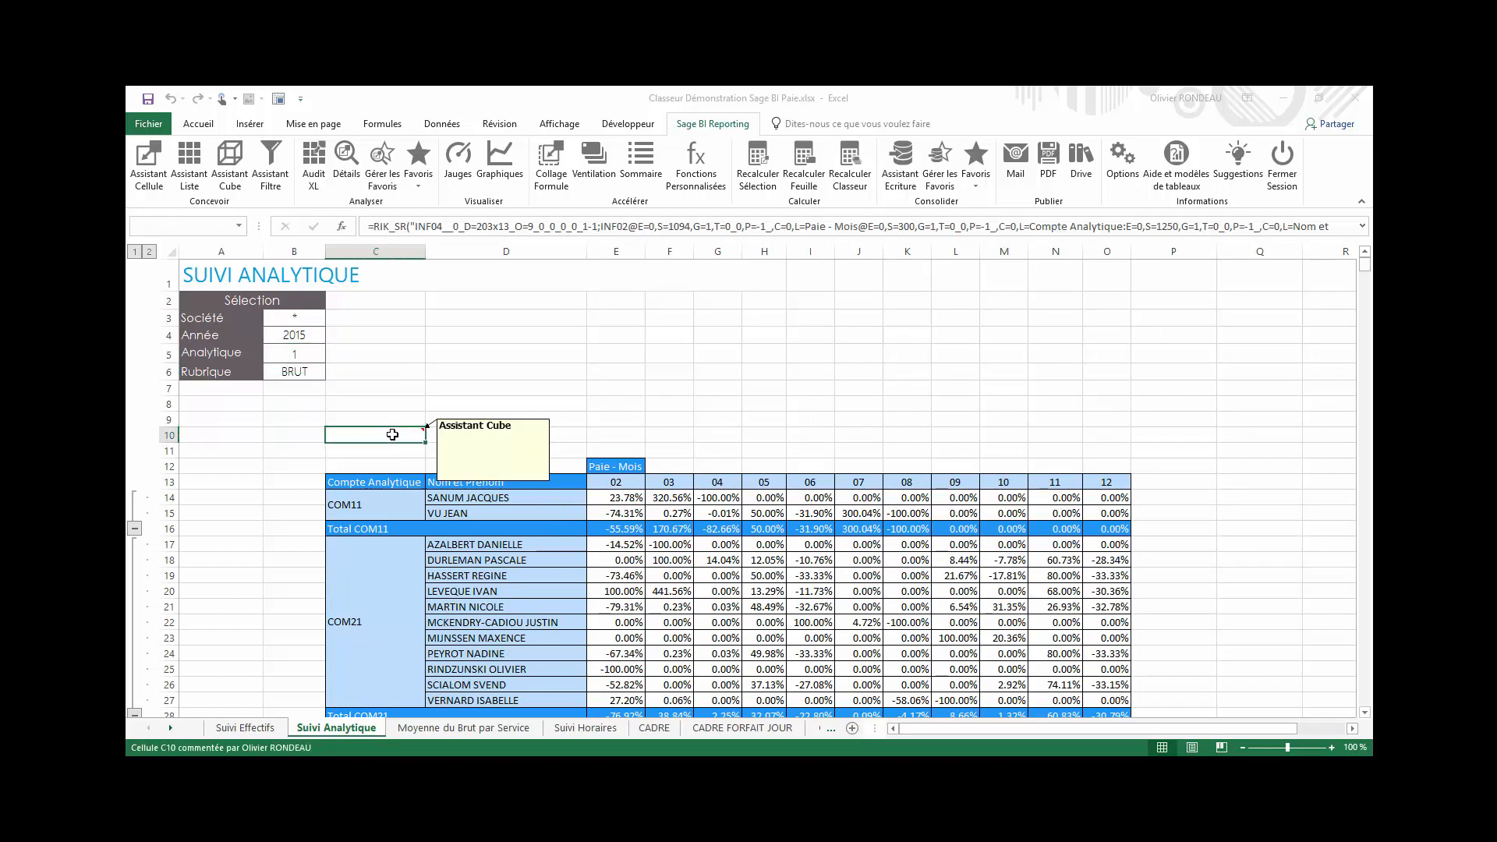
double_click(392, 435)
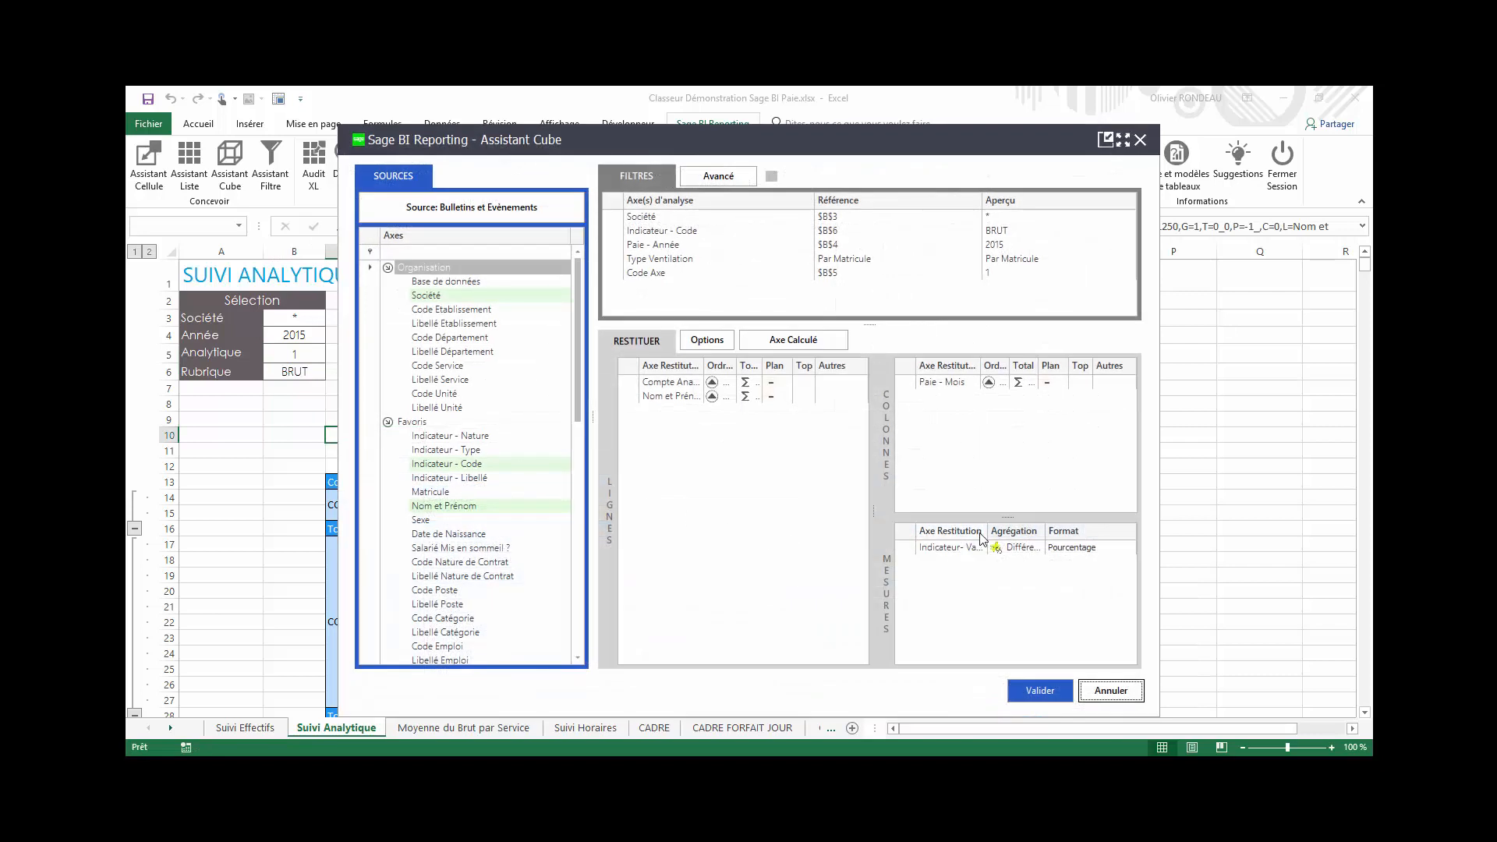
click(959, 559)
right_click(959, 559)
mouse_move(1005, 558)
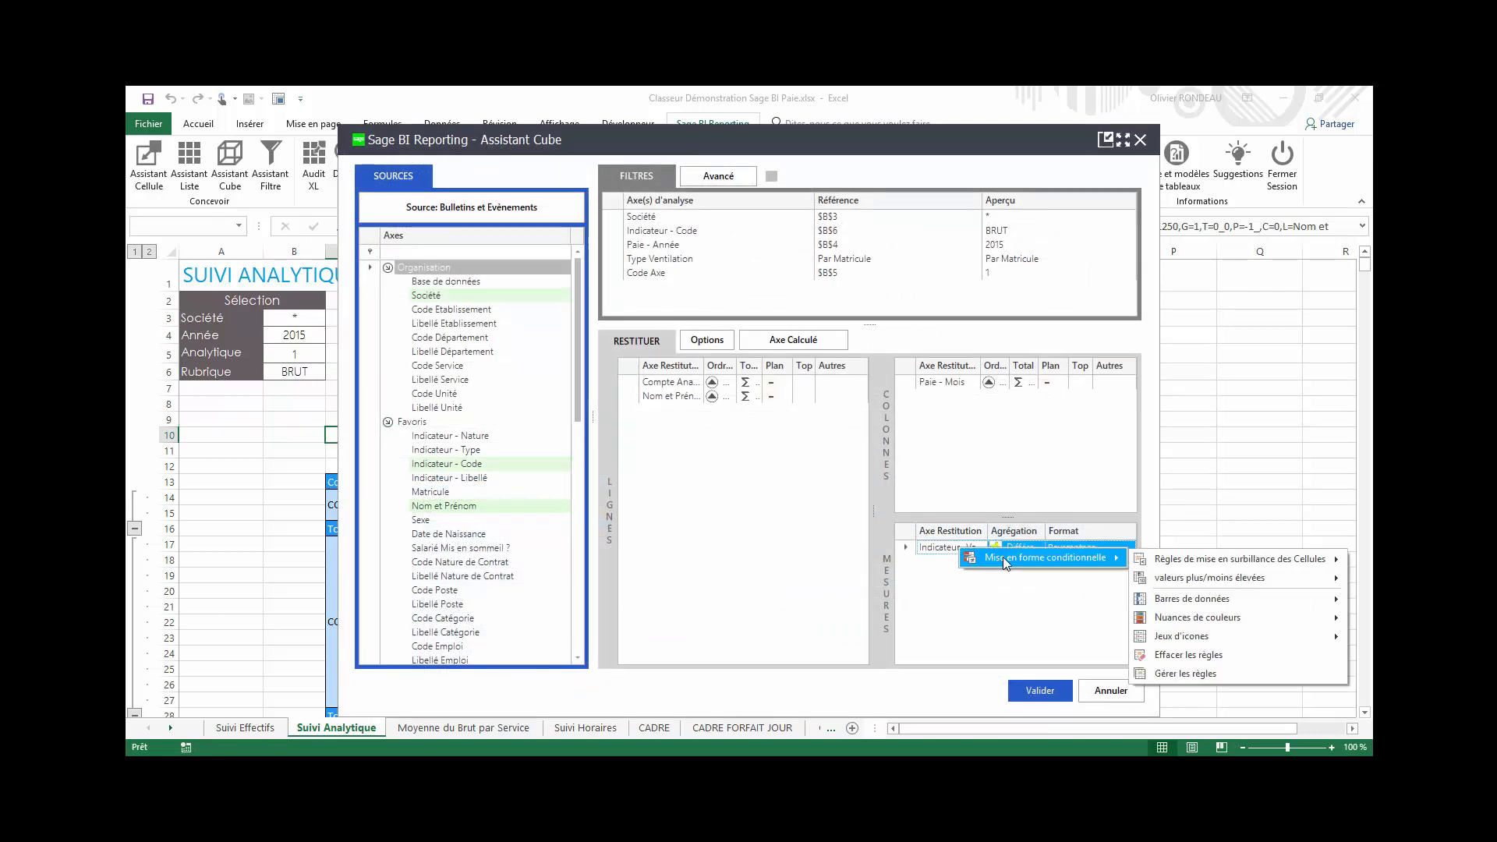
mouse_move(1169, 617)
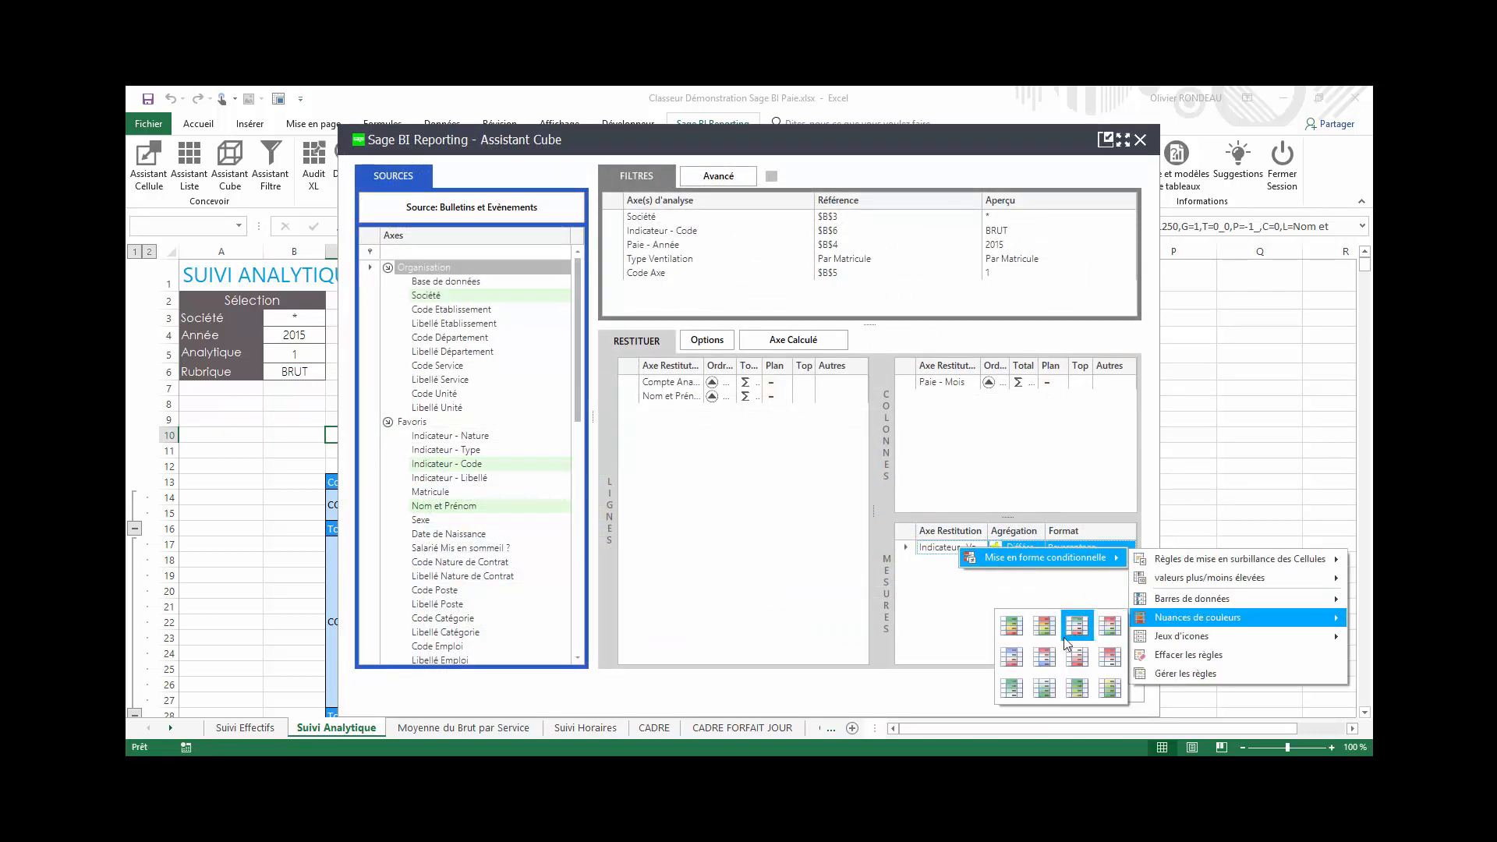
click(1029, 638)
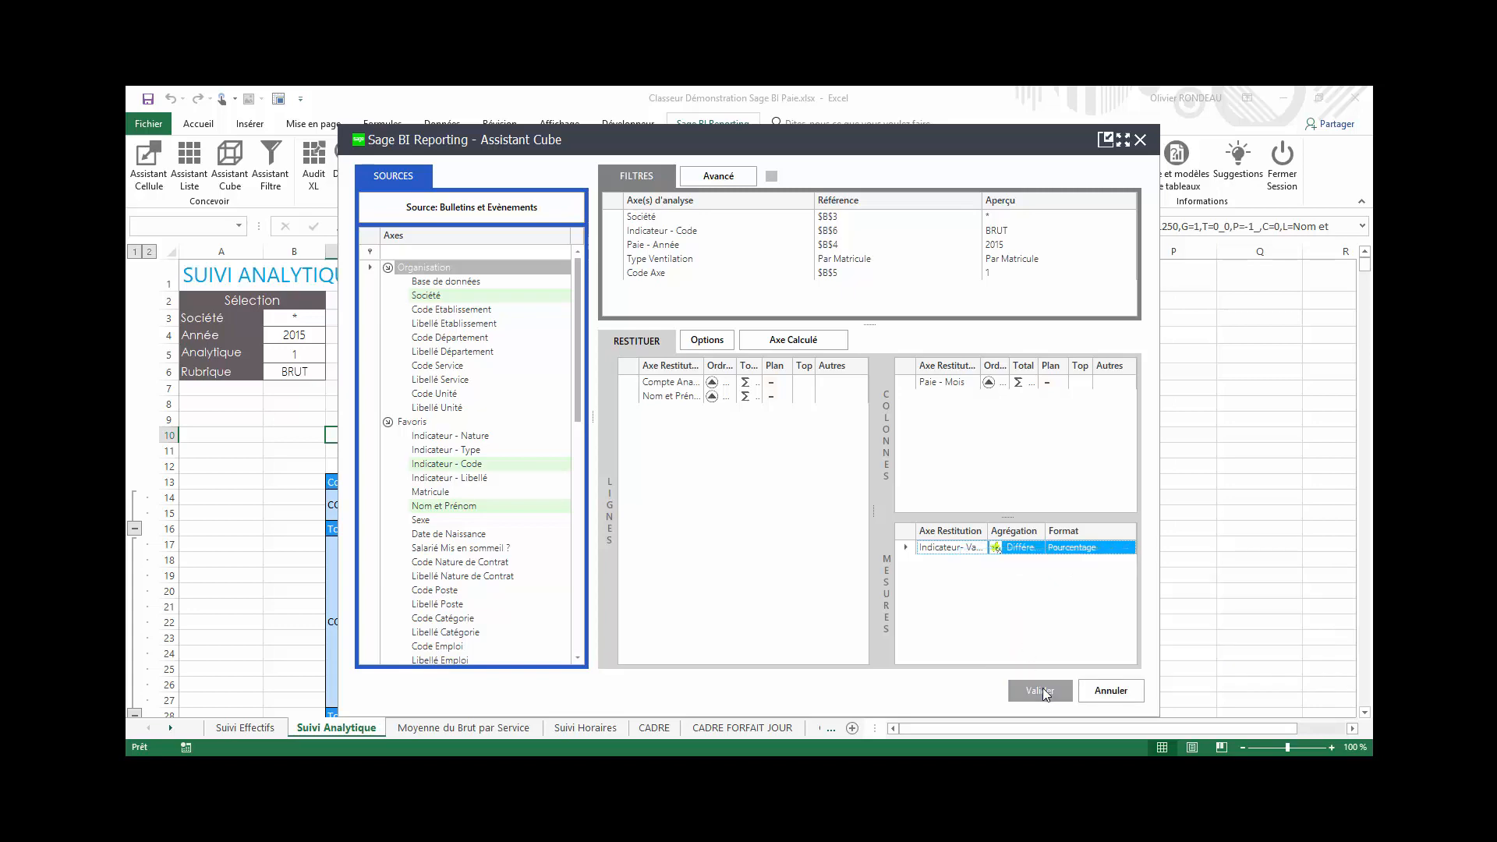
click(1040, 690)
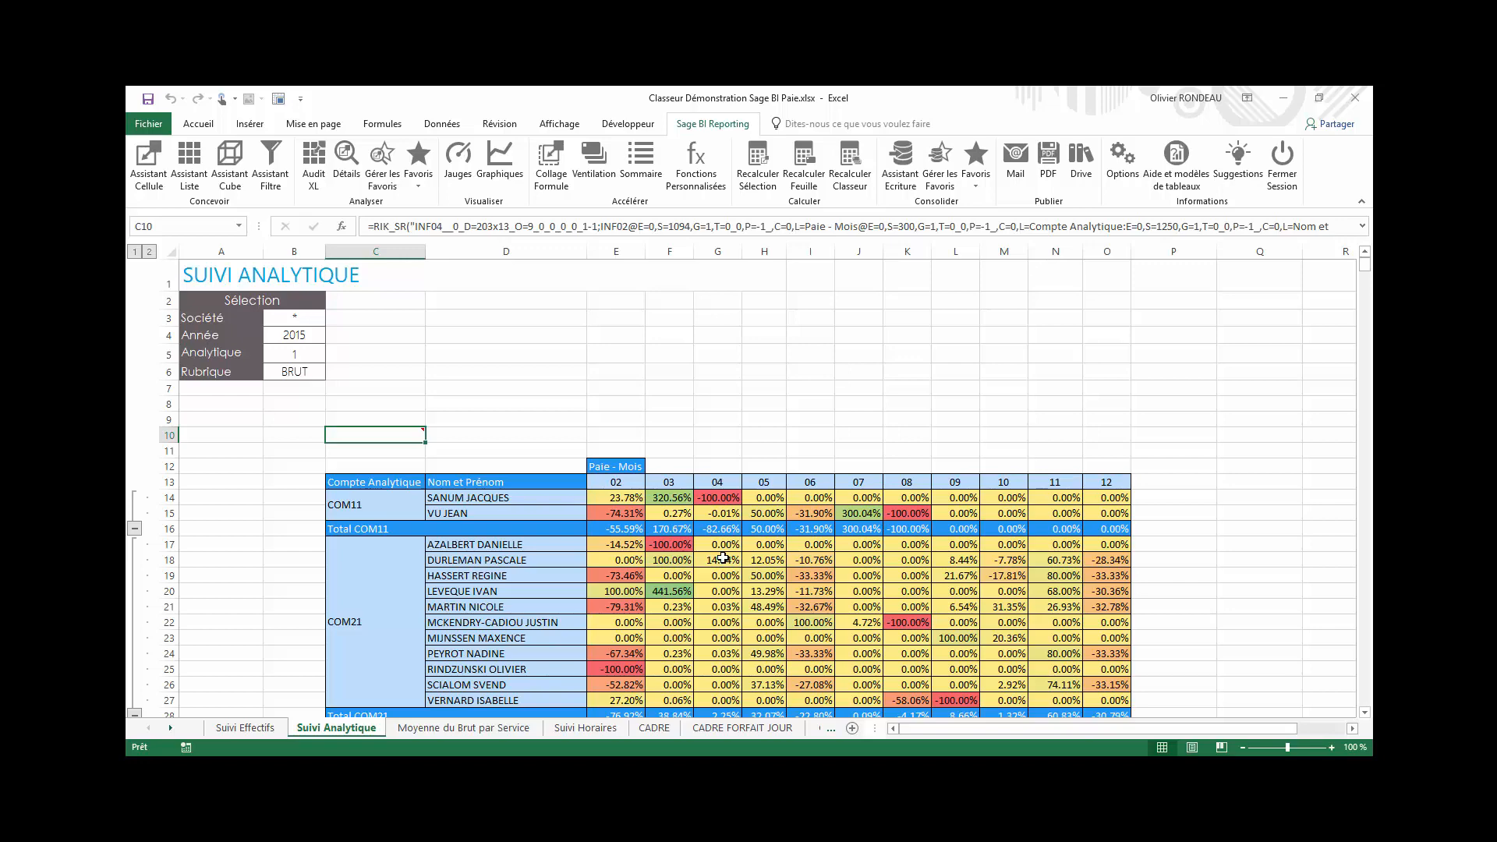
scroll(723, 556, down, 5)
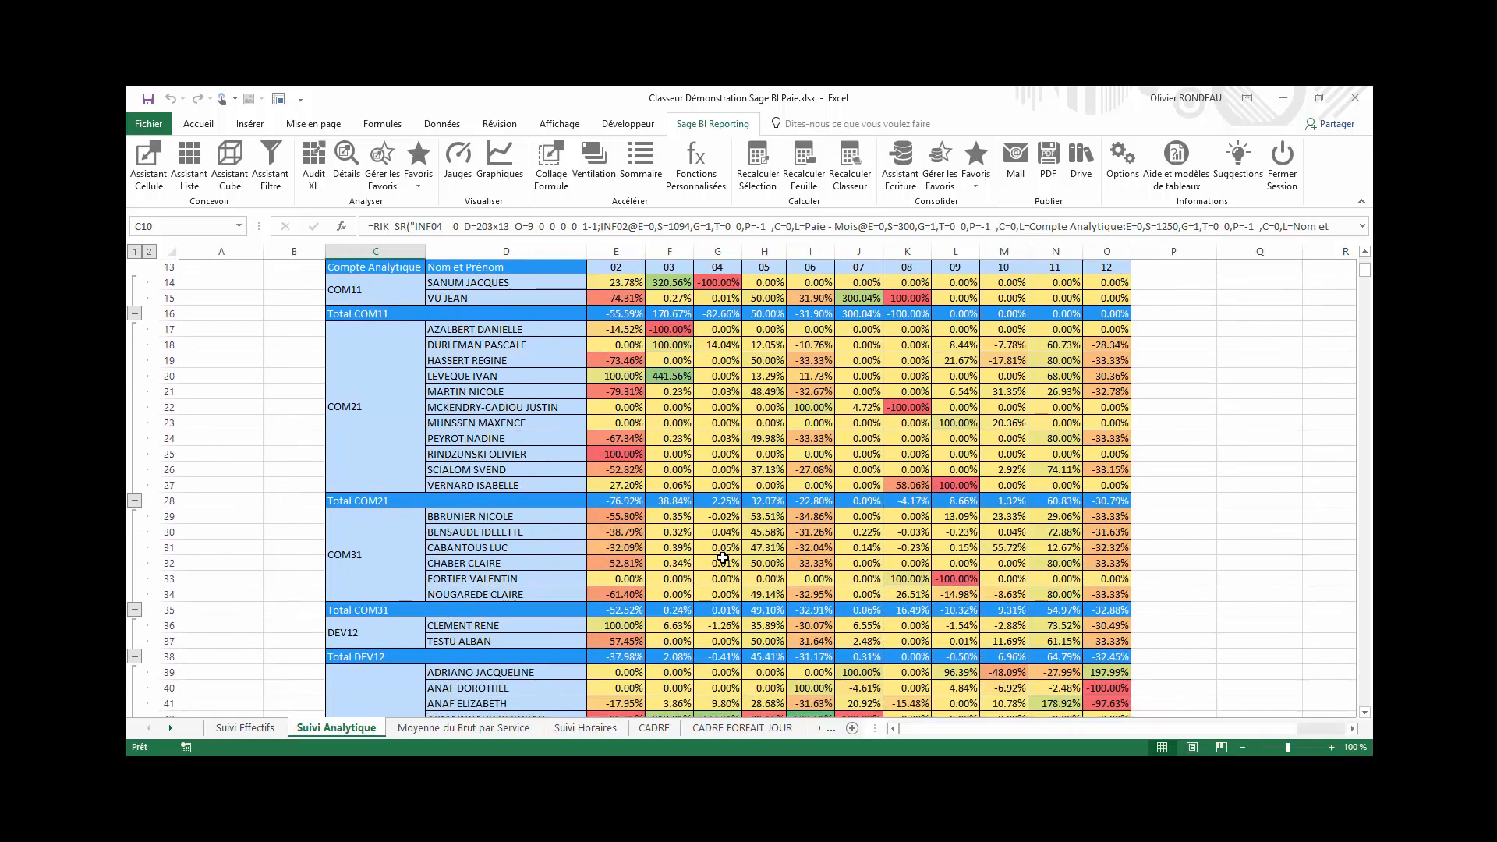
scroll(723, 557, down, 3)
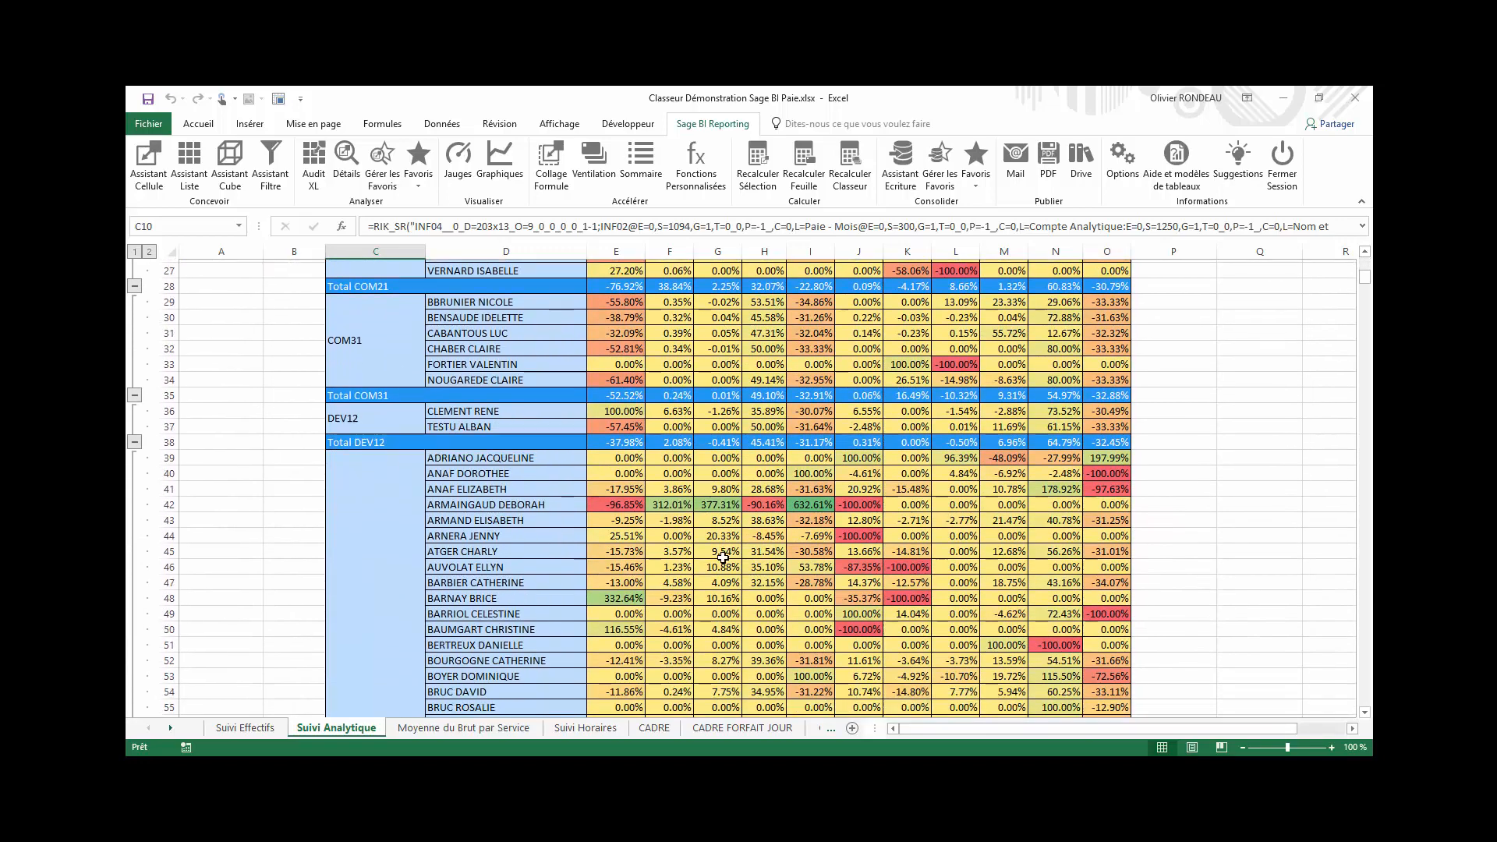
scroll(723, 557, up, 11)
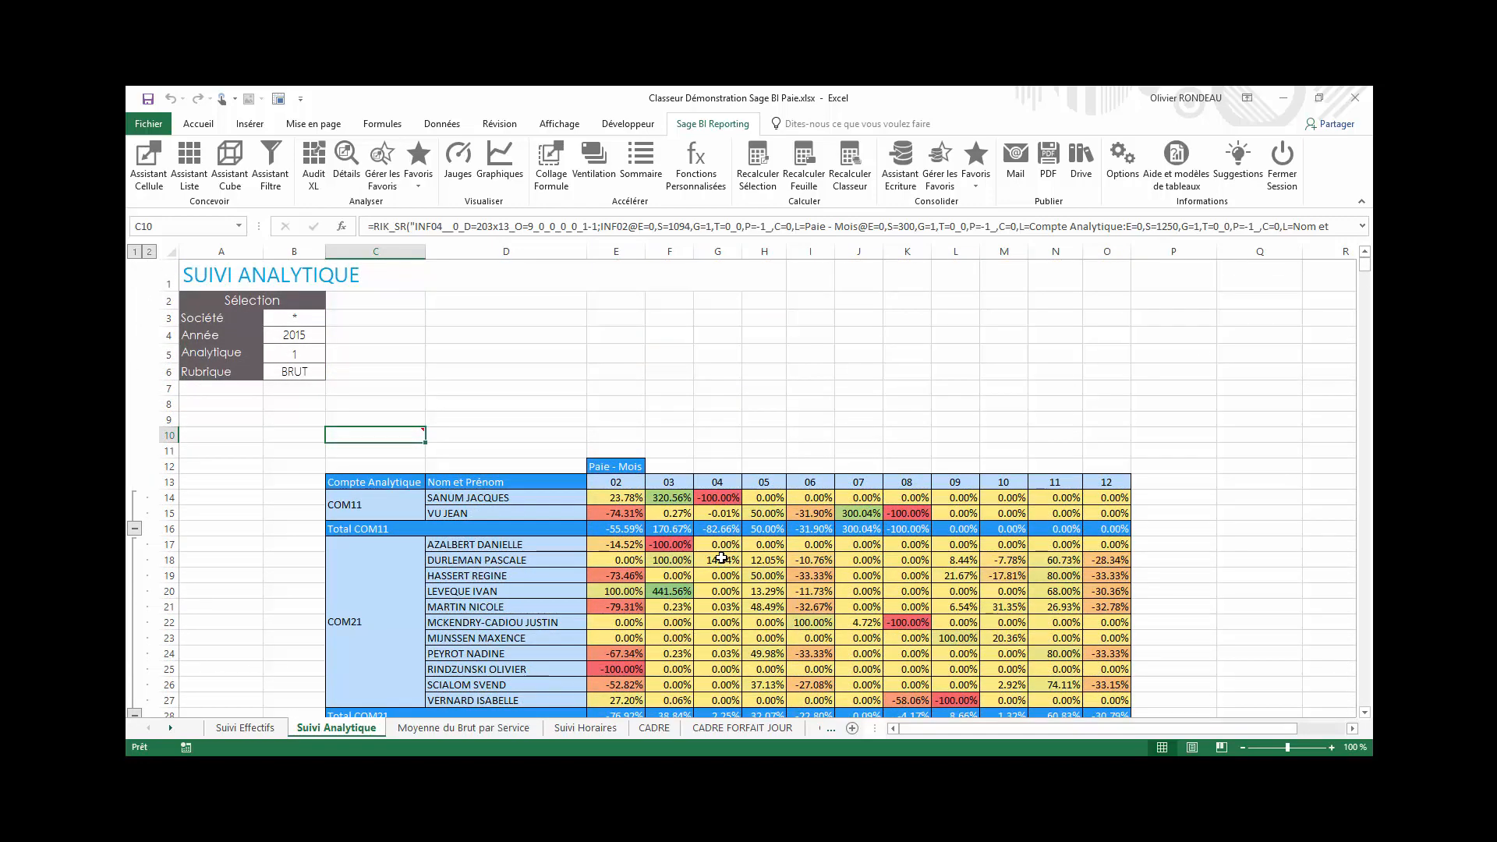
On the Moyenne du Brut par Service sheet, start a chart at A12 from the Sage 100 Cloud Paie model Bulletins et Evènements.
click(465, 728)
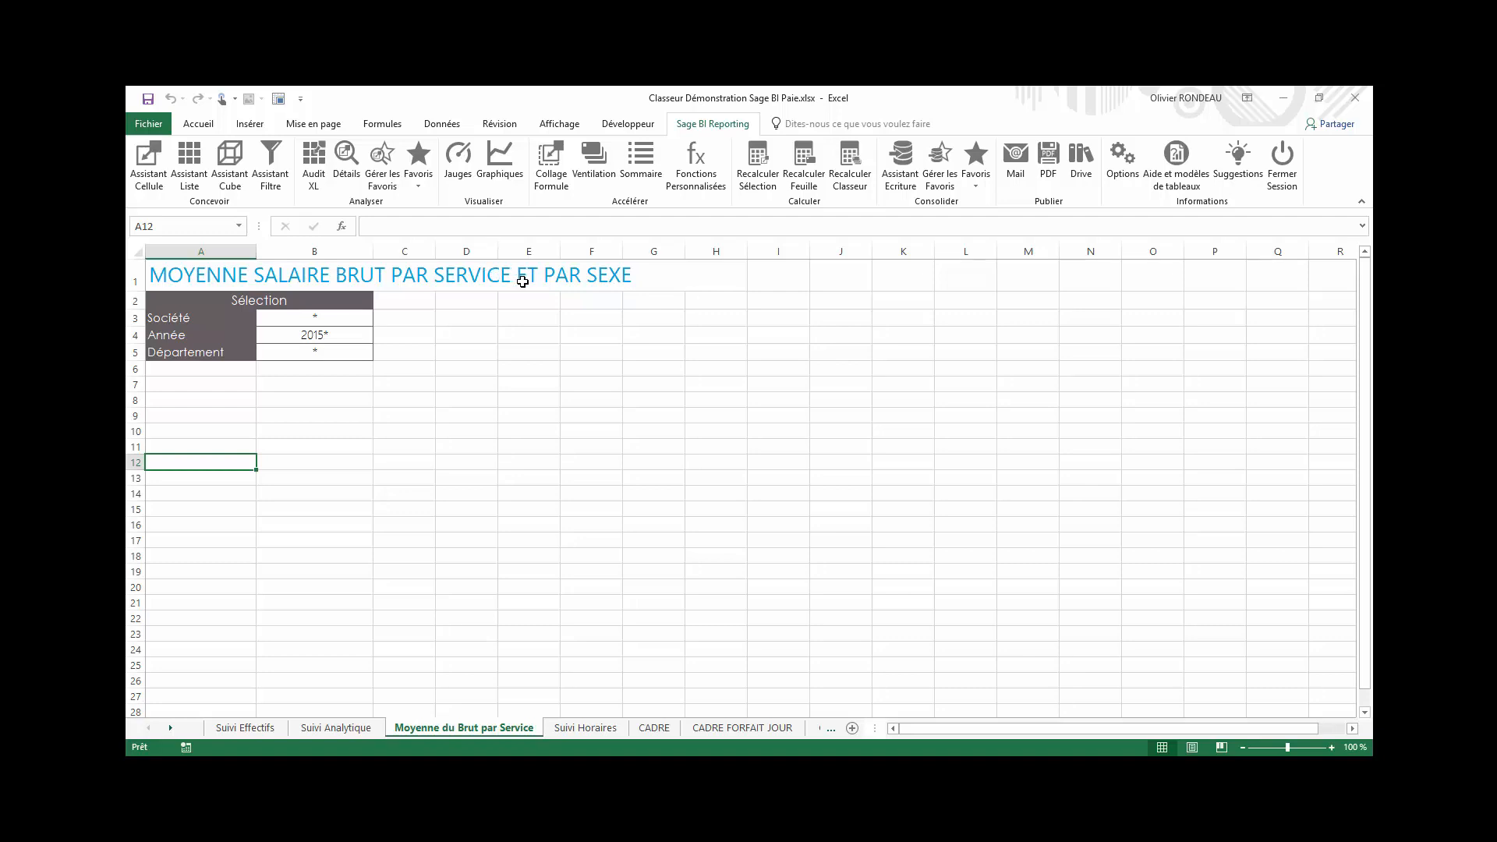
click(509, 172)
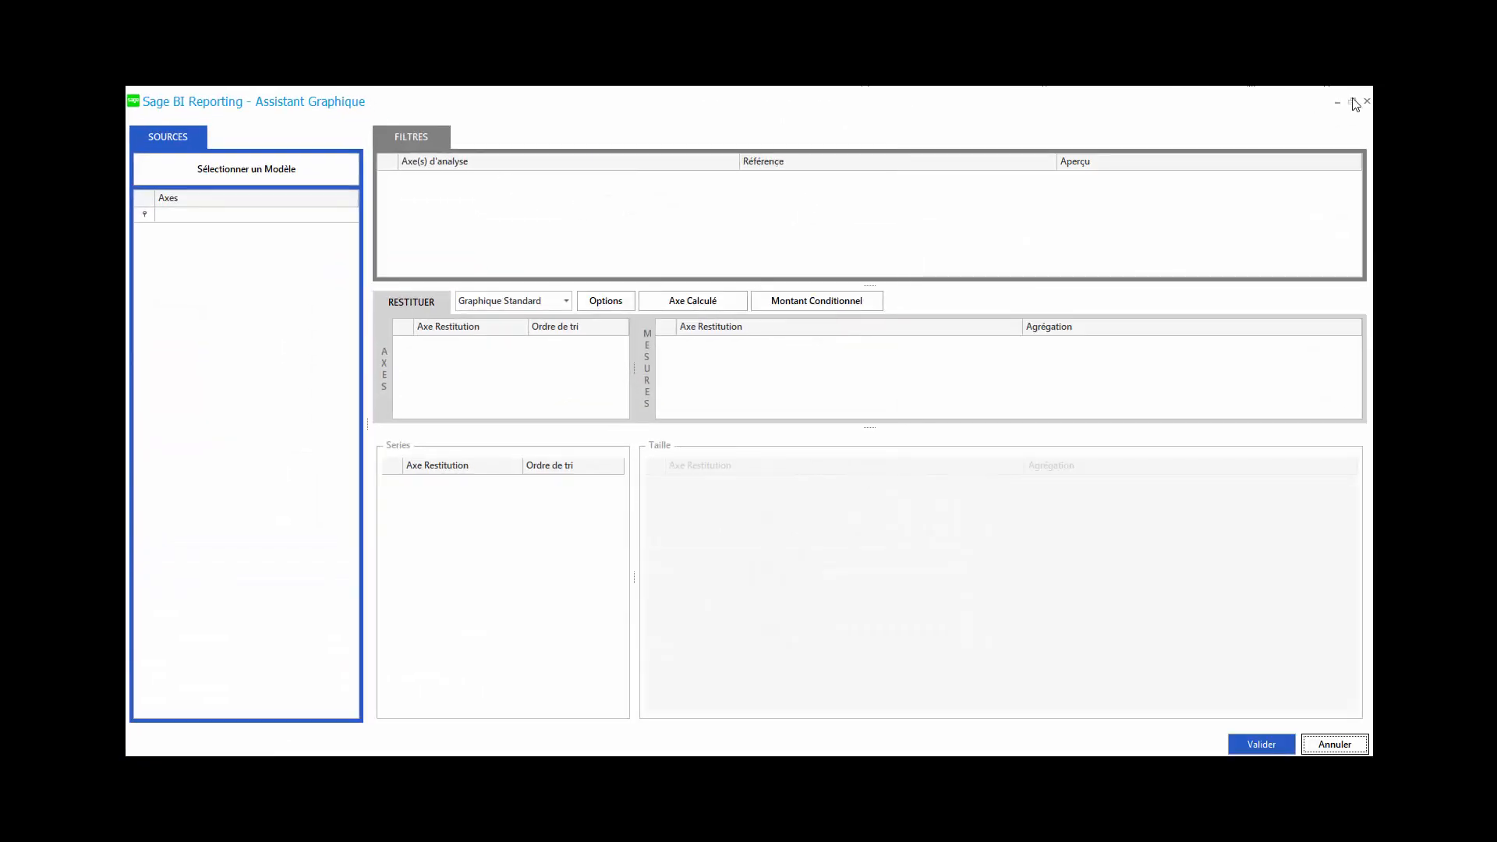
click(1354, 102)
drag(491, 179, 548, 205)
click(513, 273)
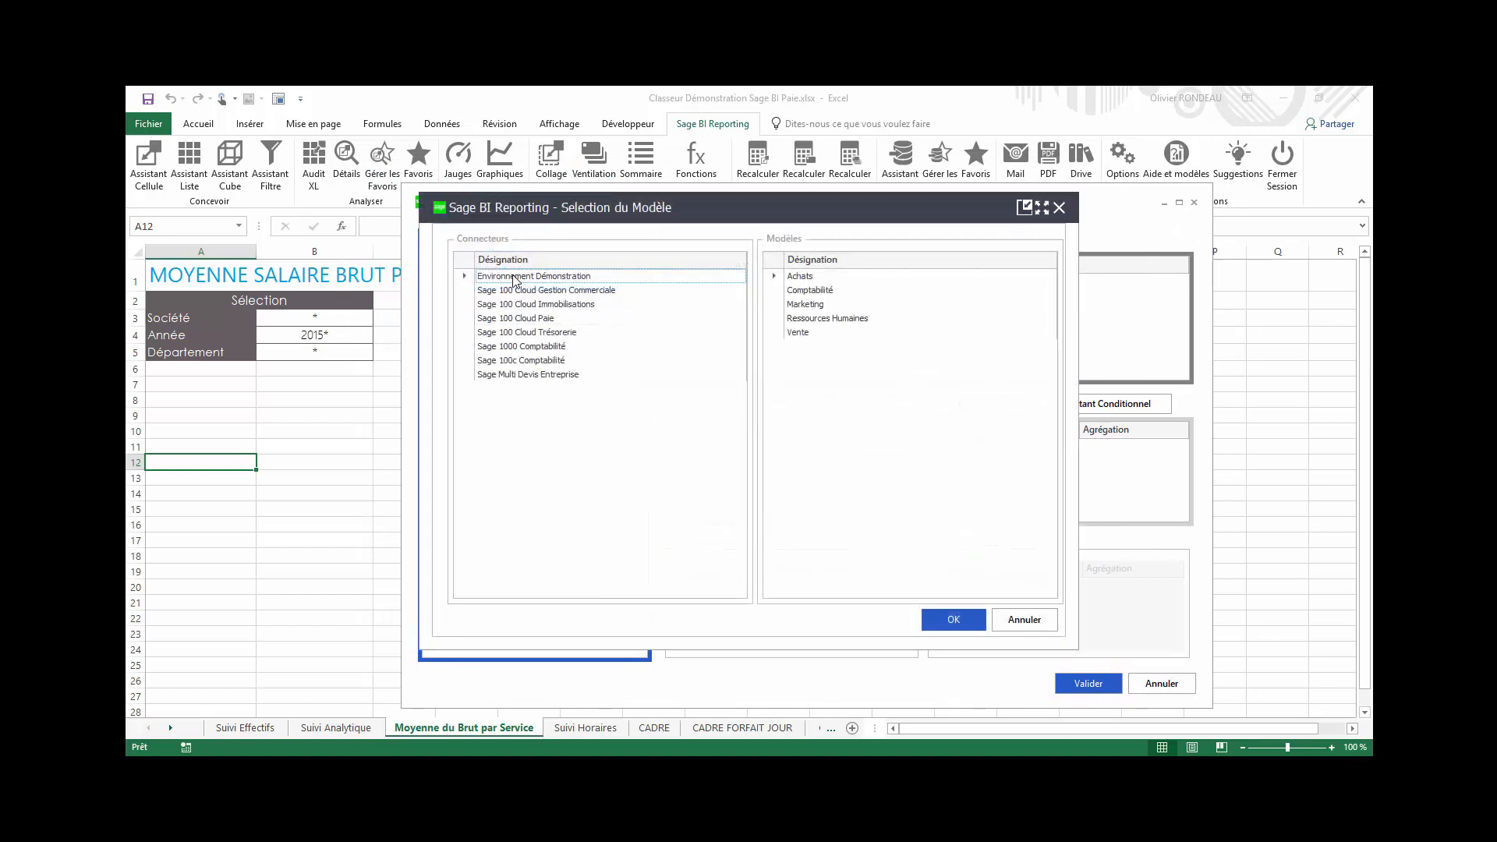
click(529, 320)
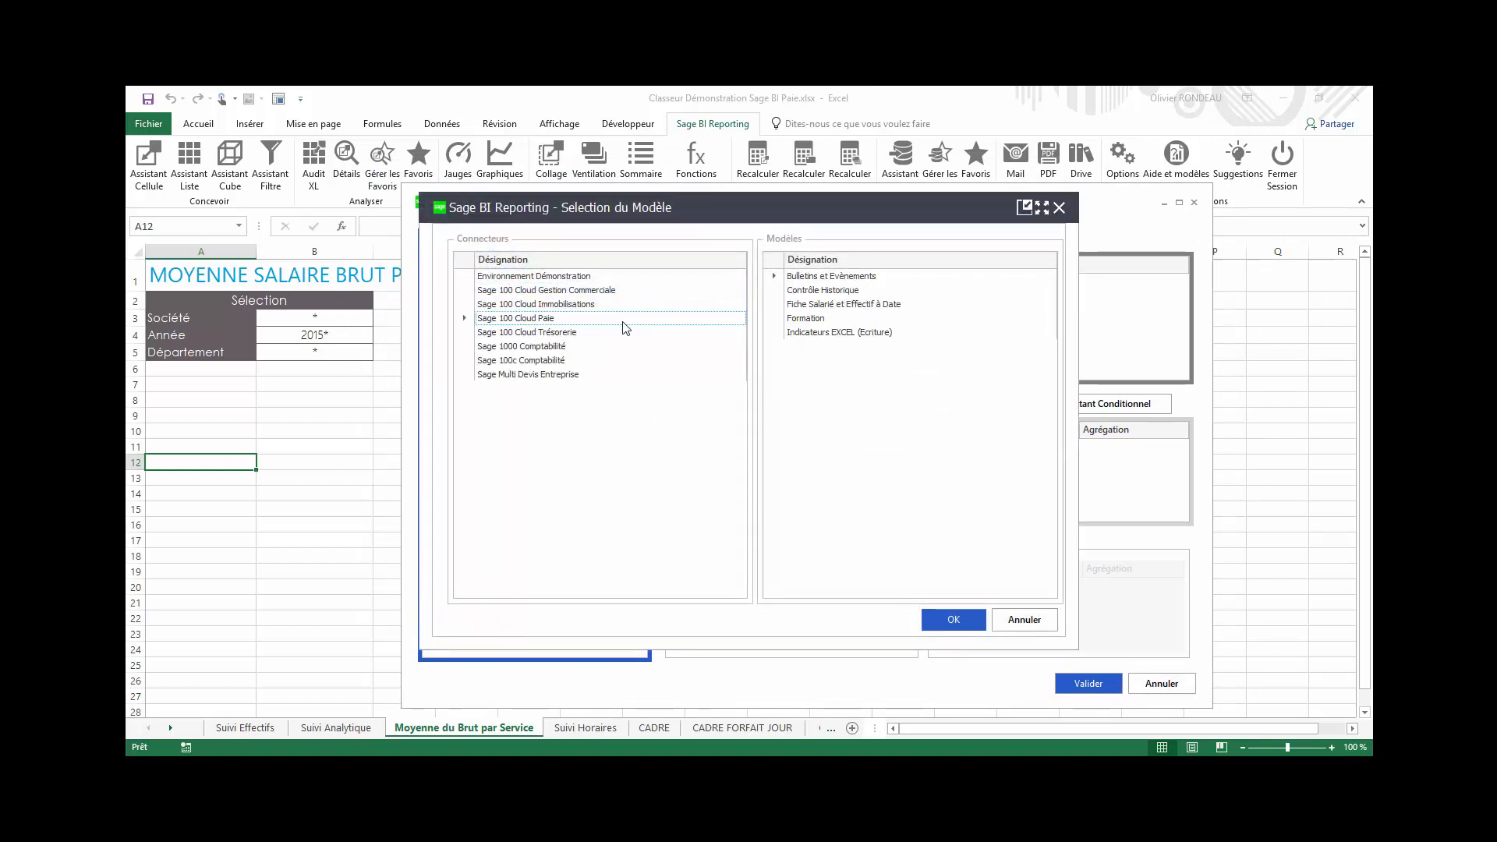
click(849, 279)
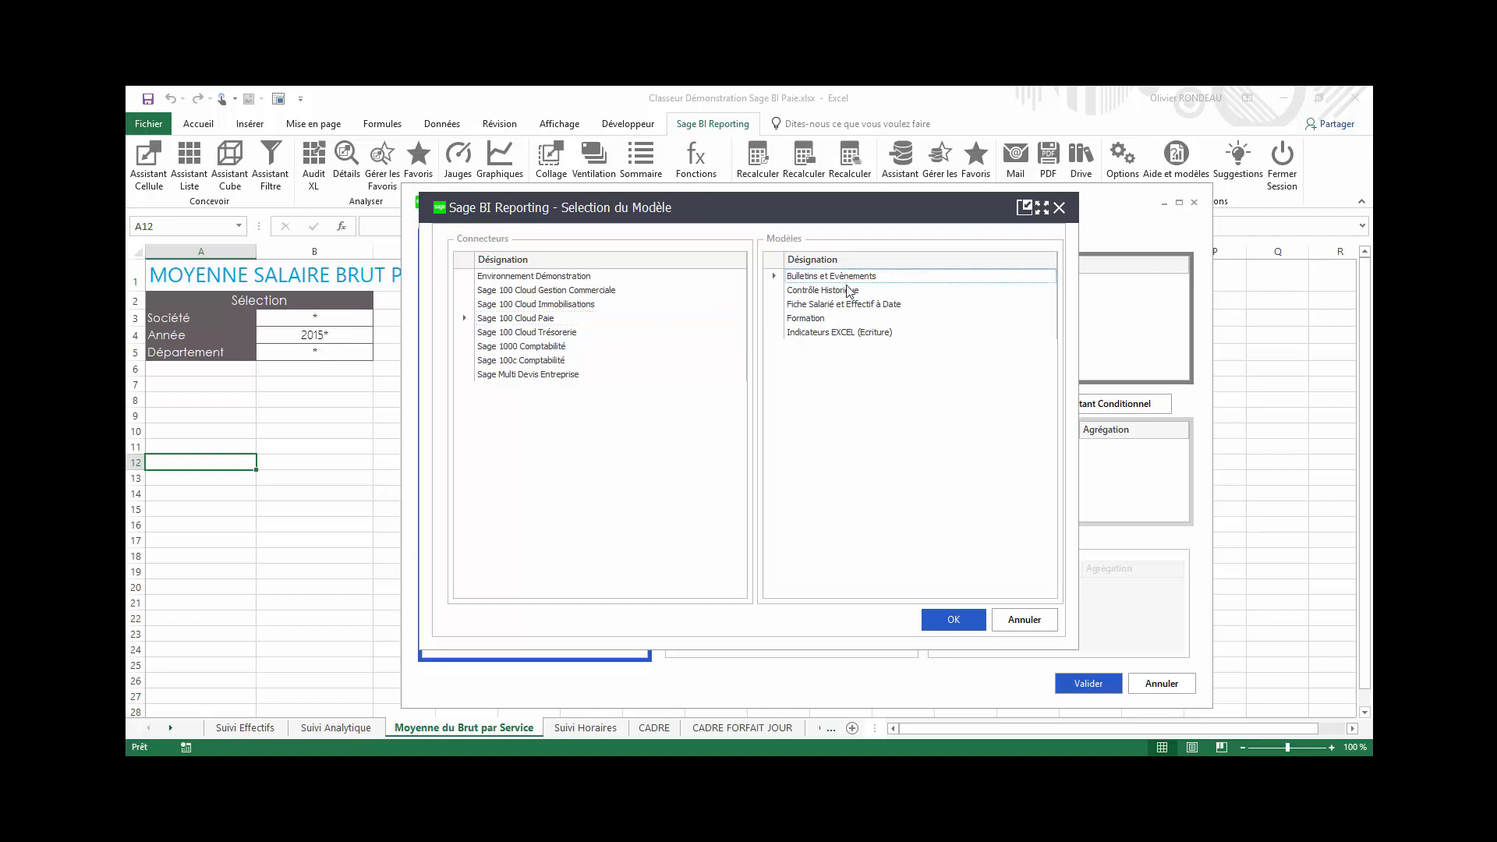
click(952, 621)
Link the chart's Société filter to cell B3 and set its Indicateur - Code filter to BRUT from the code list.
click(696, 282)
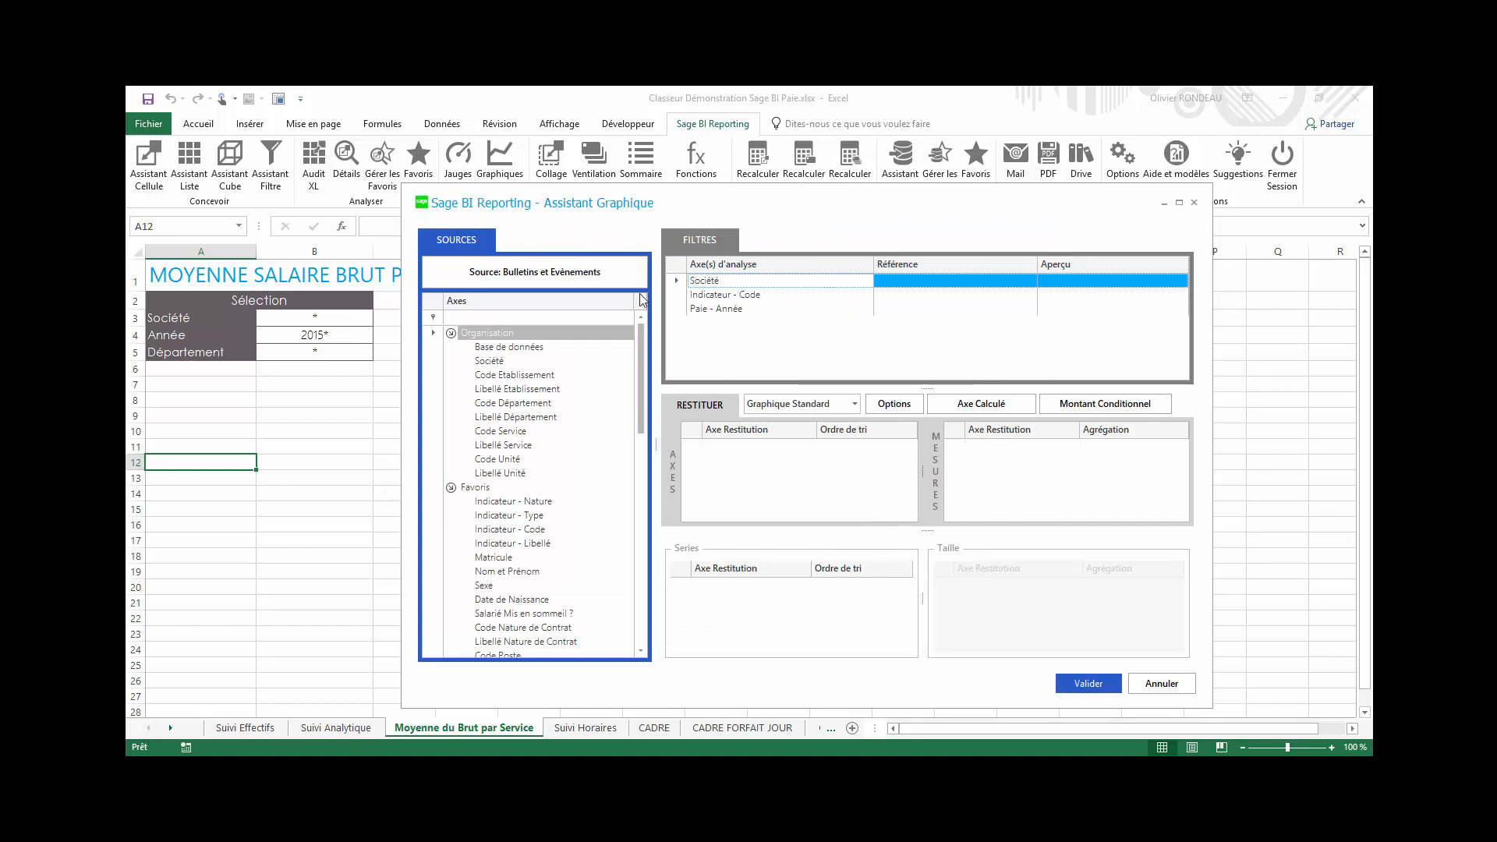
click(315, 316)
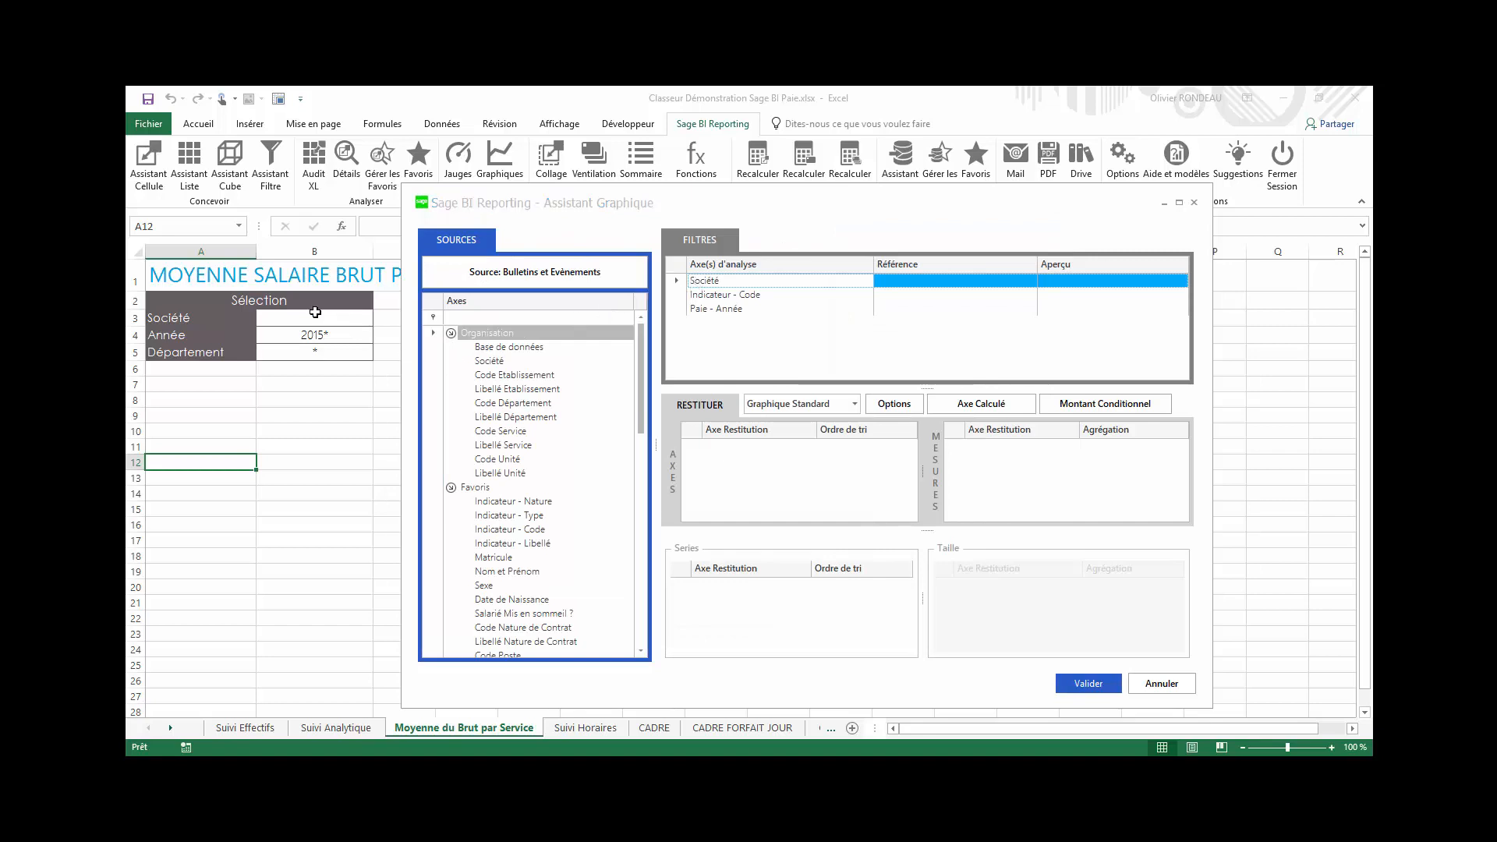
click(750, 295)
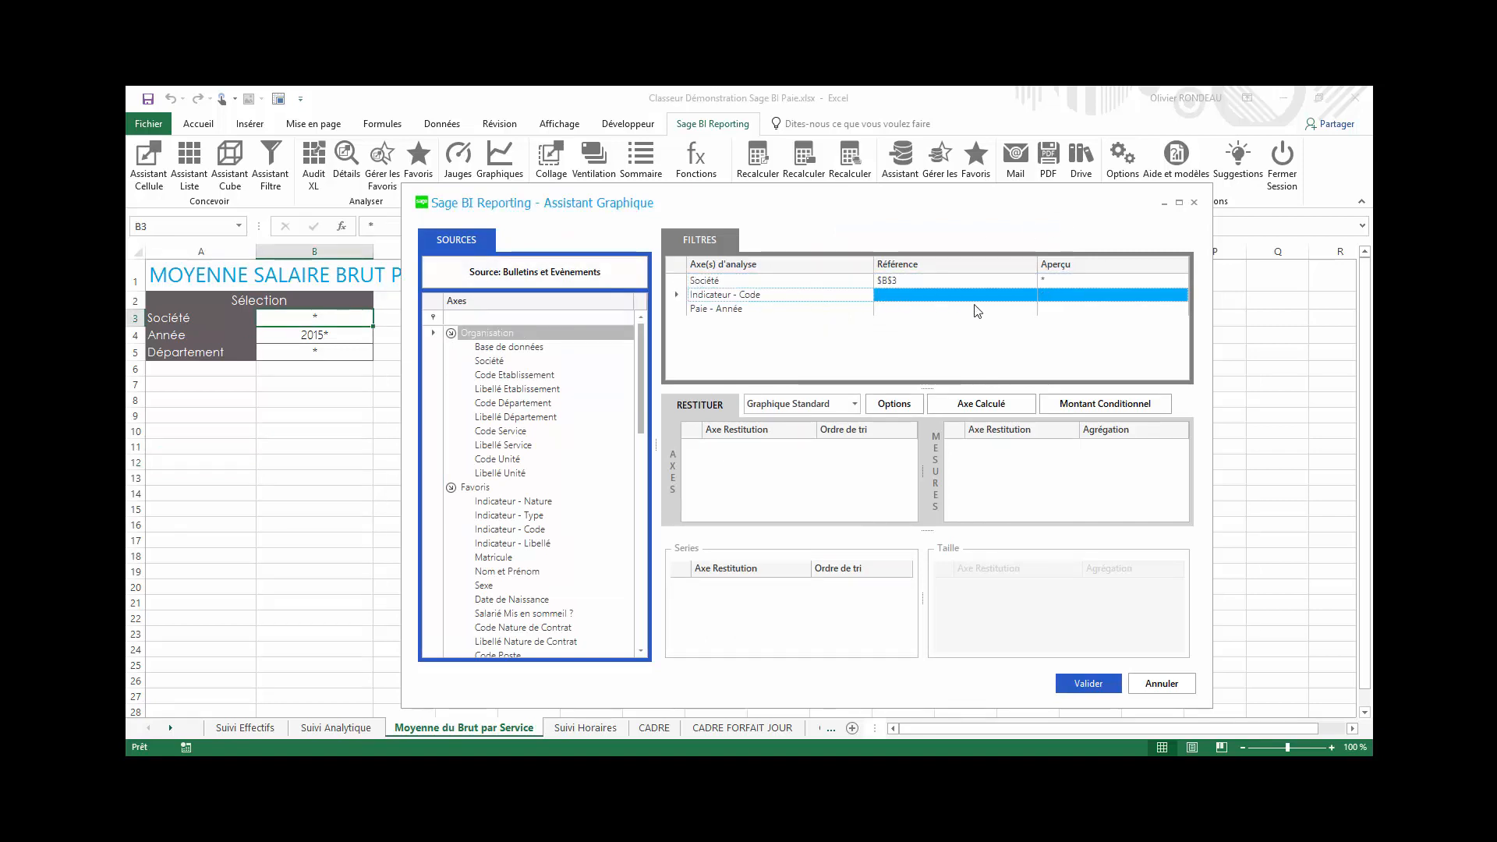
click(1023, 296)
click(1025, 298)
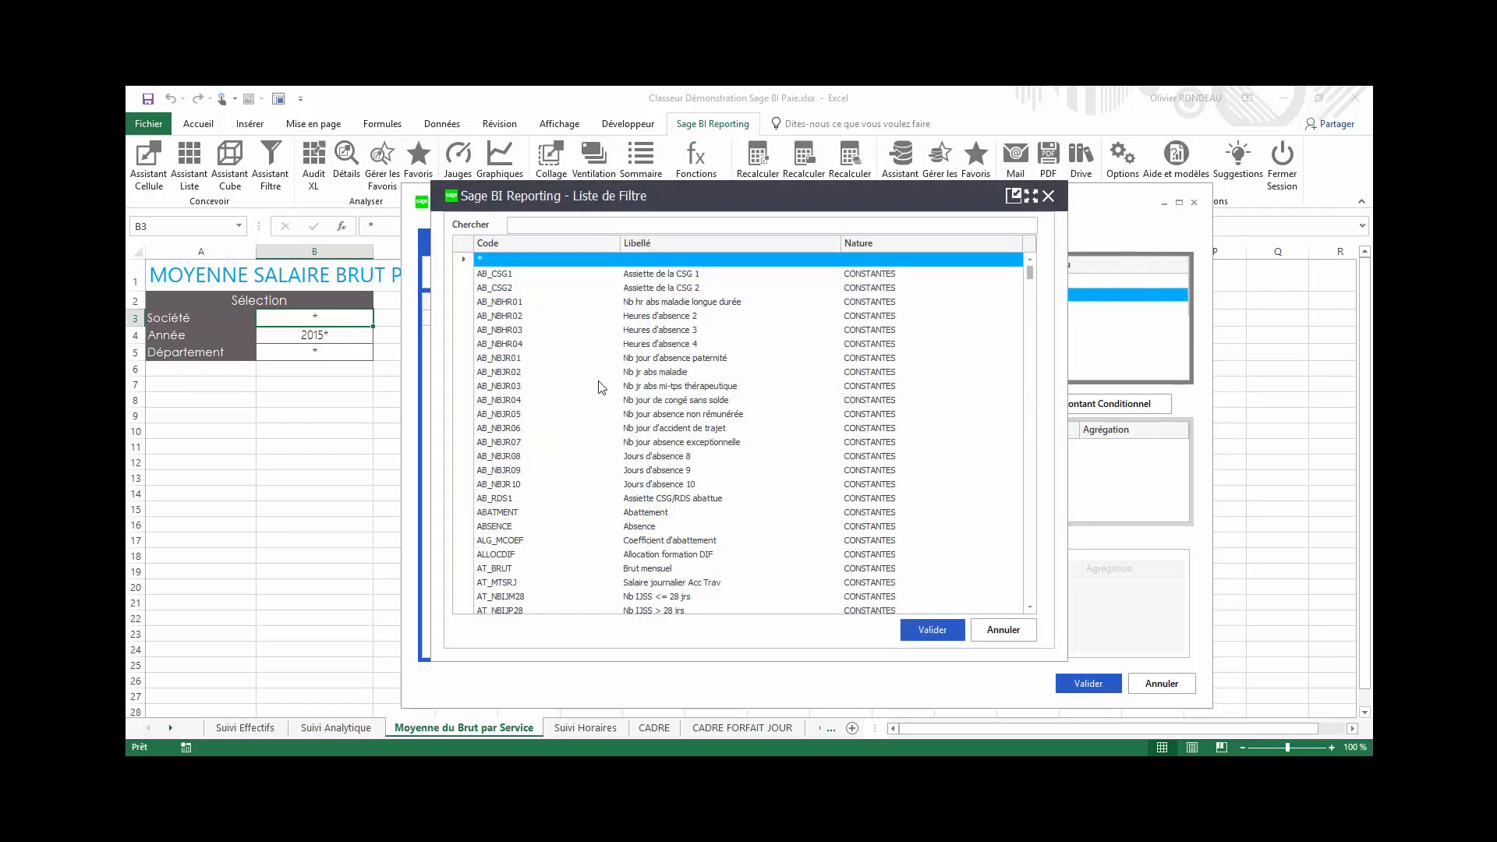
click(598, 385)
scroll(598, 385, down, 3)
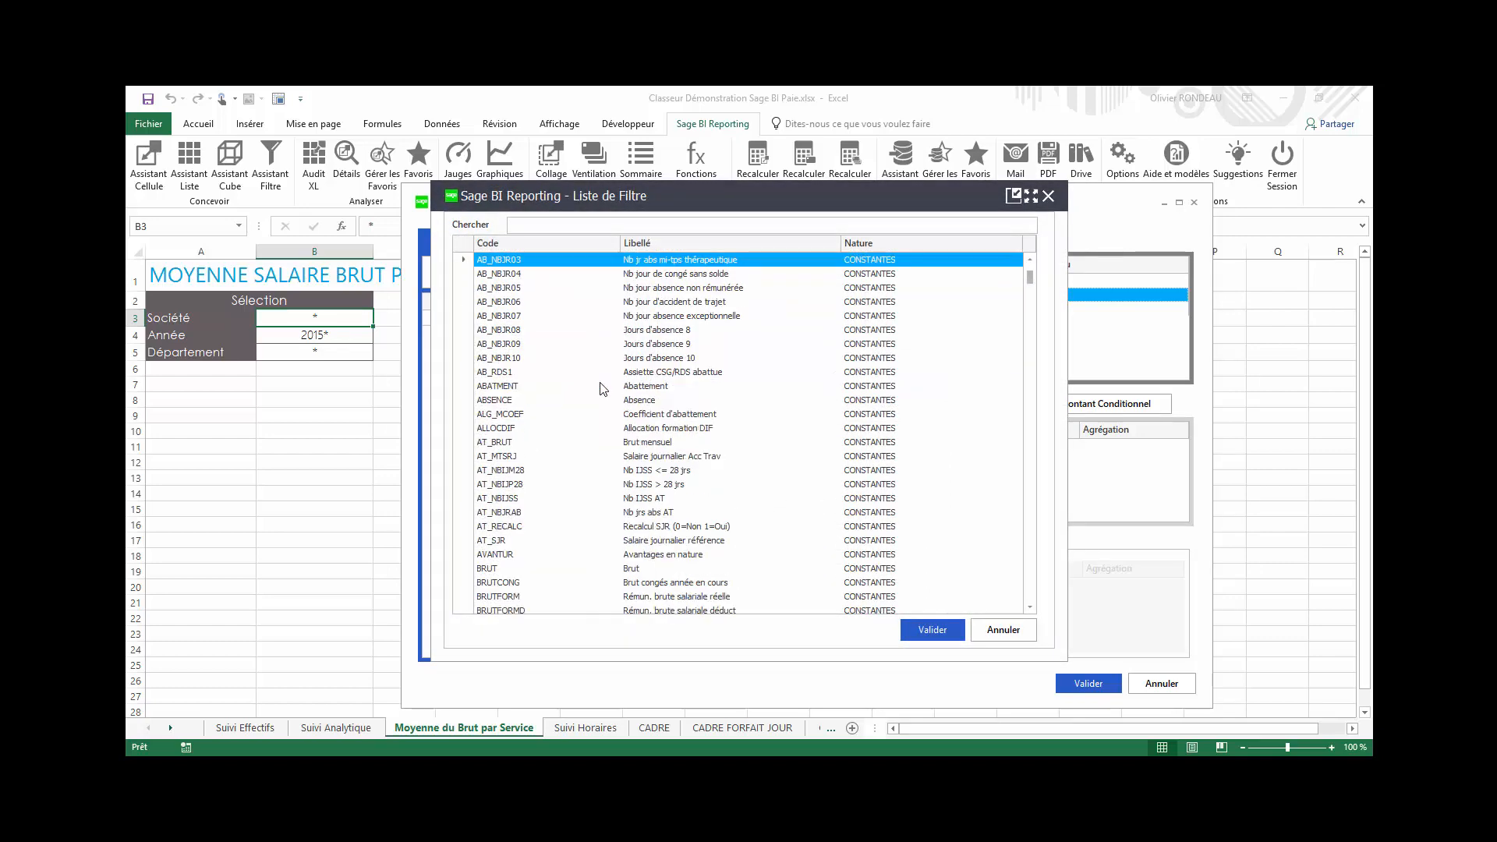
click(654, 569)
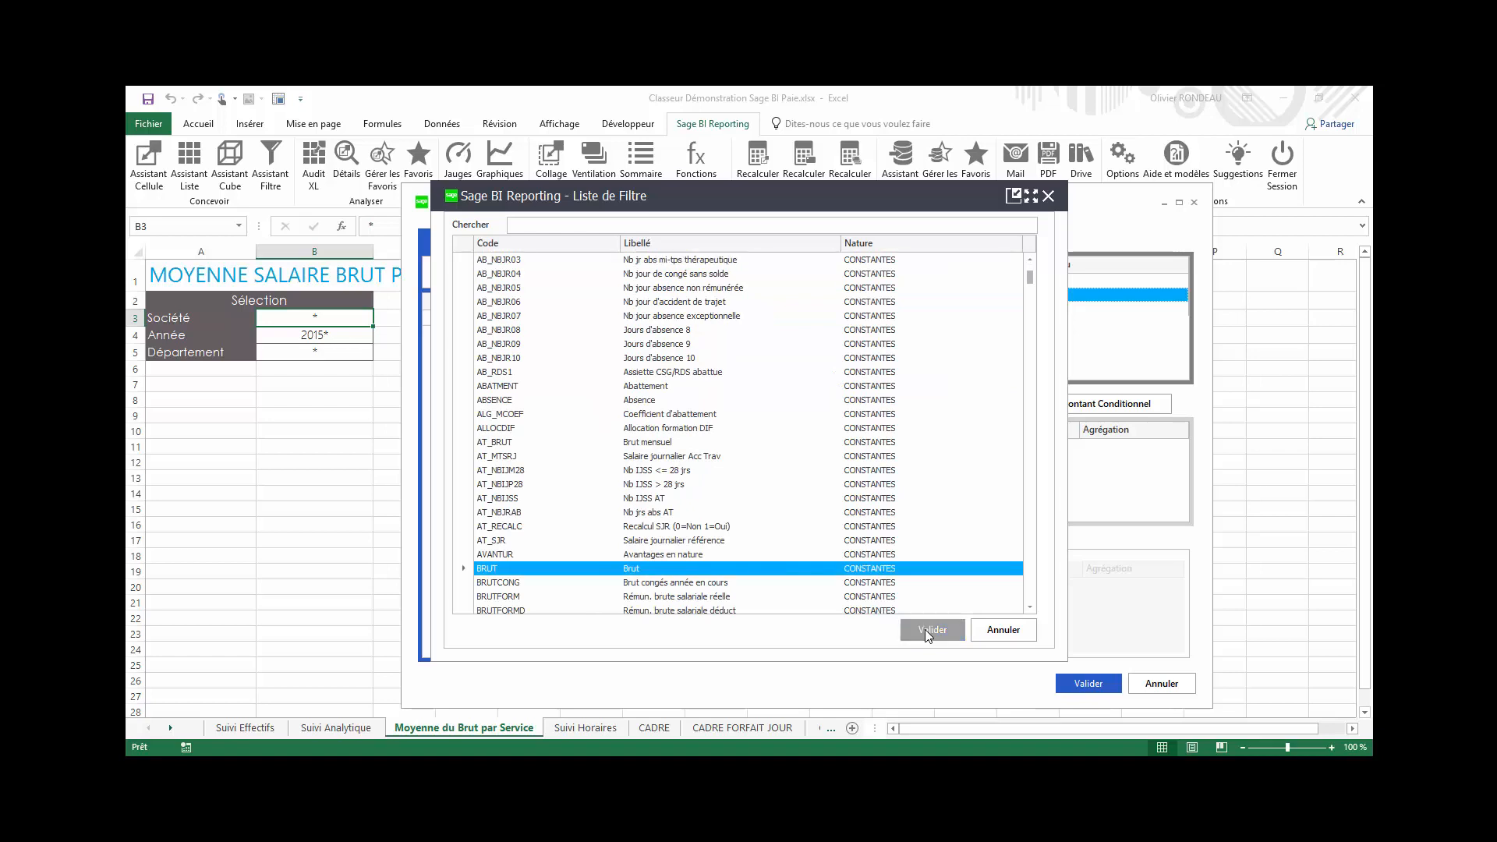
click(930, 631)
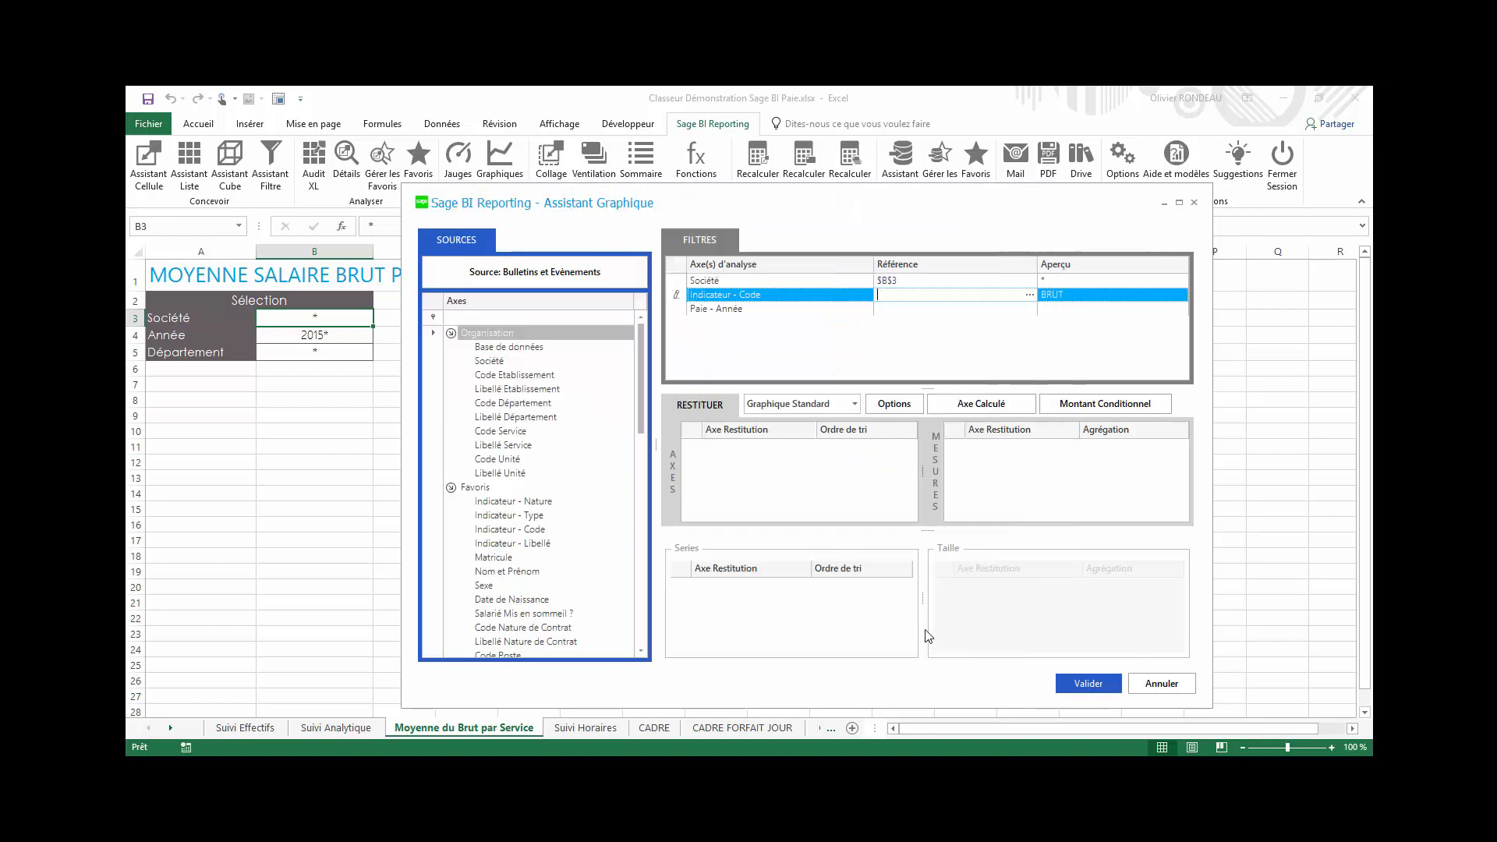
Link the Paie - Année filter to cell B4, and add a Libellé Département filter linked to B5.
click(734, 310)
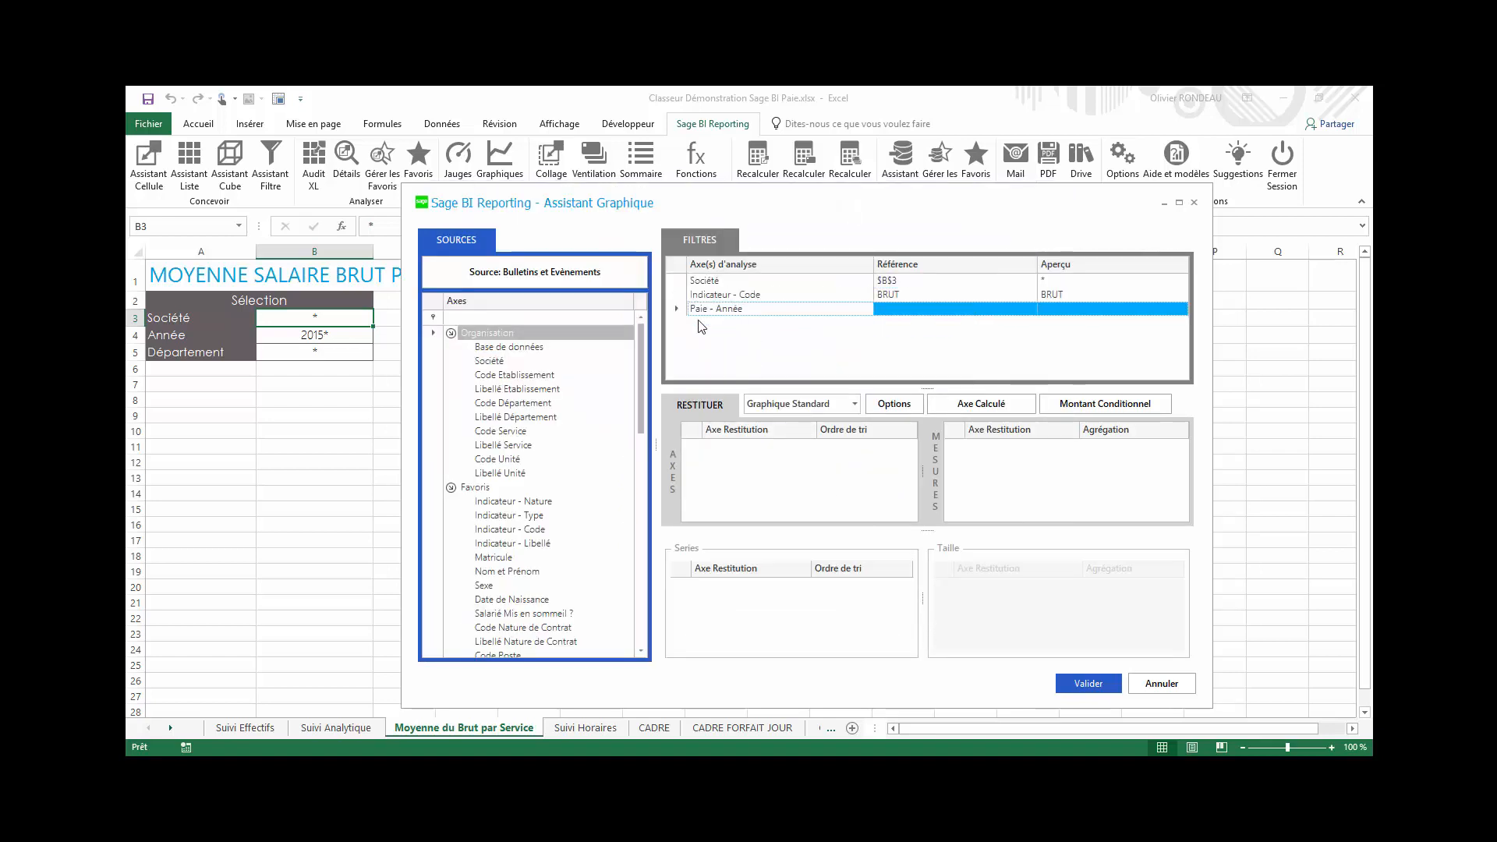
click(302, 334)
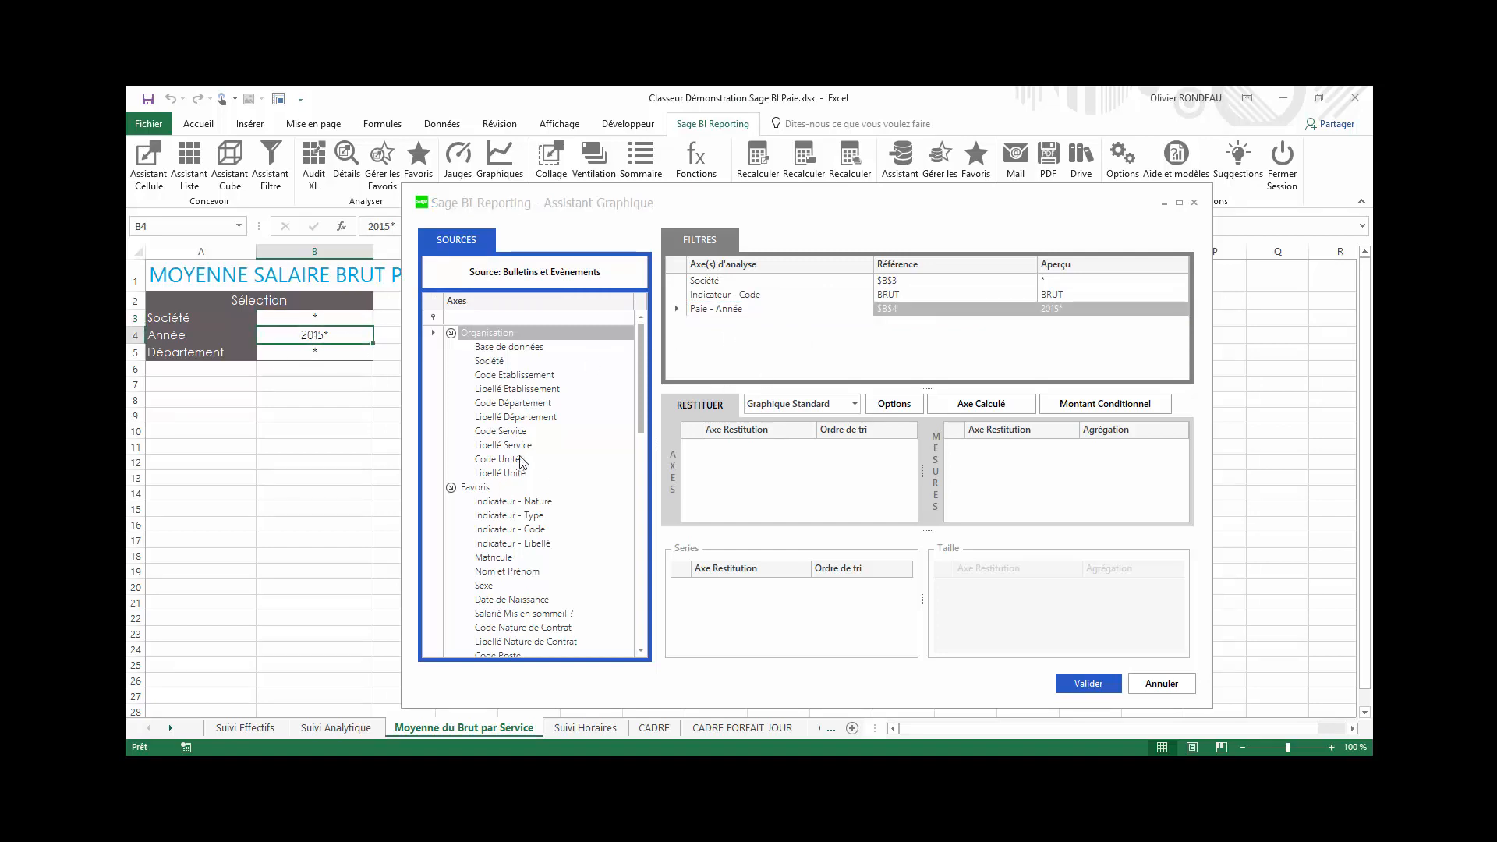
drag(533, 424, 744, 365)
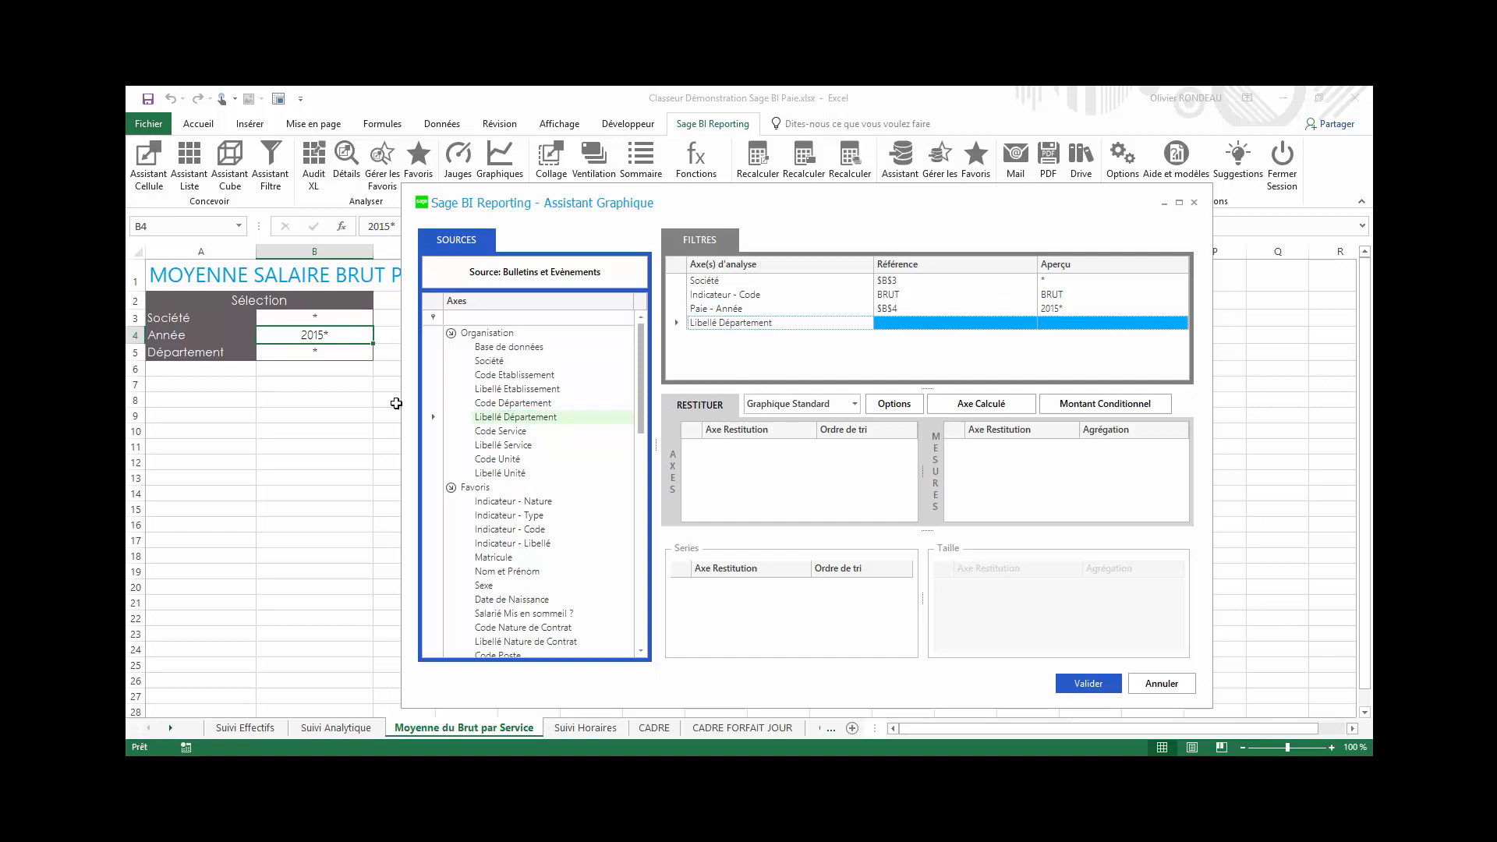
click(328, 357)
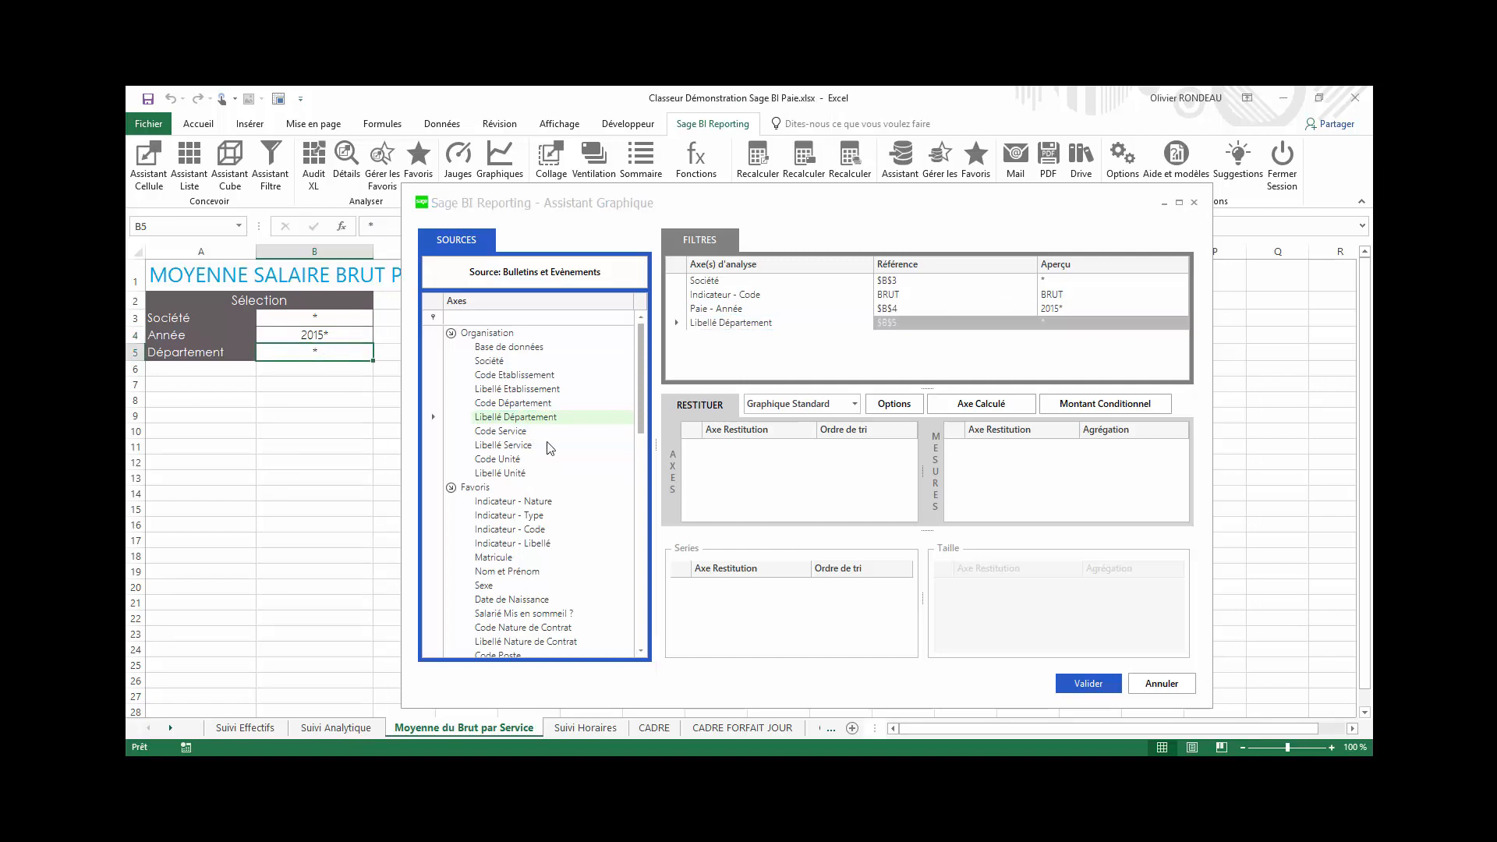
Add Libellé Service as the chart axis and Brut from Salaires as the measure, aggregated as Moyenne.
drag(522, 452, 865, 467)
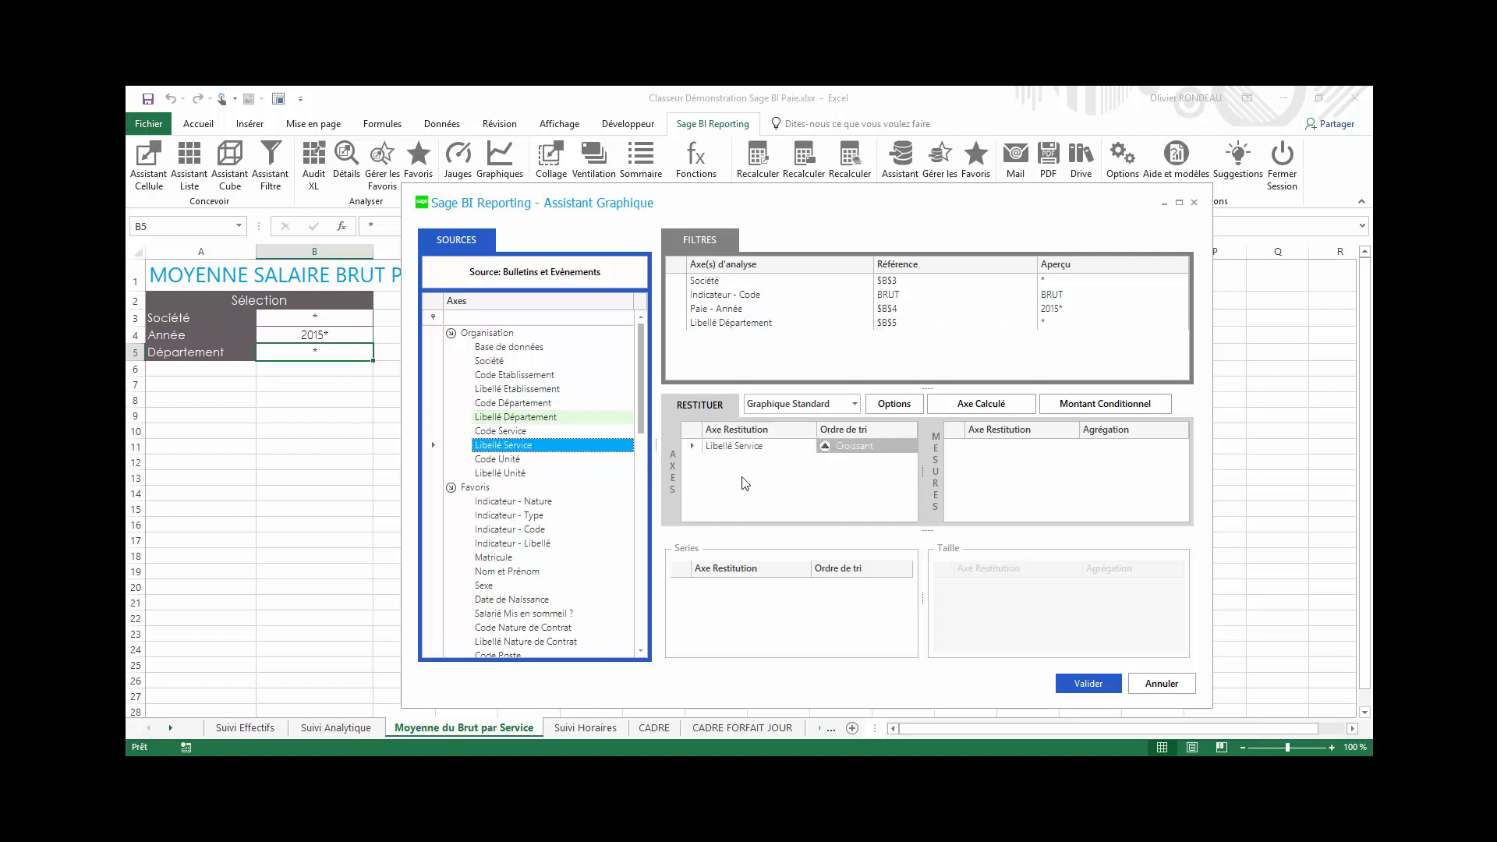
click(642, 489)
click(465, 531)
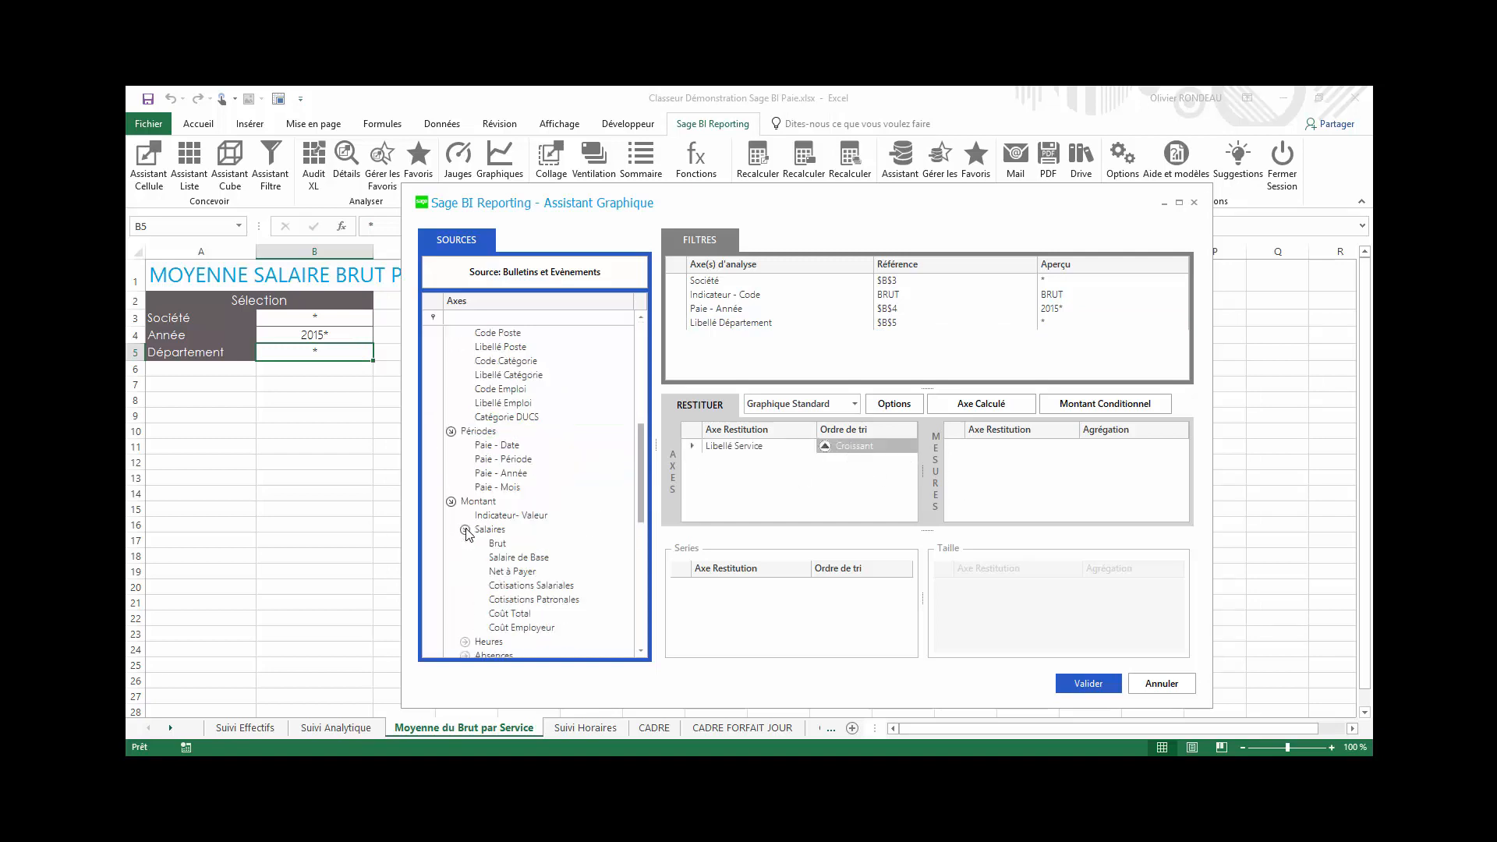
drag(500, 545, 1076, 459)
click(1151, 455)
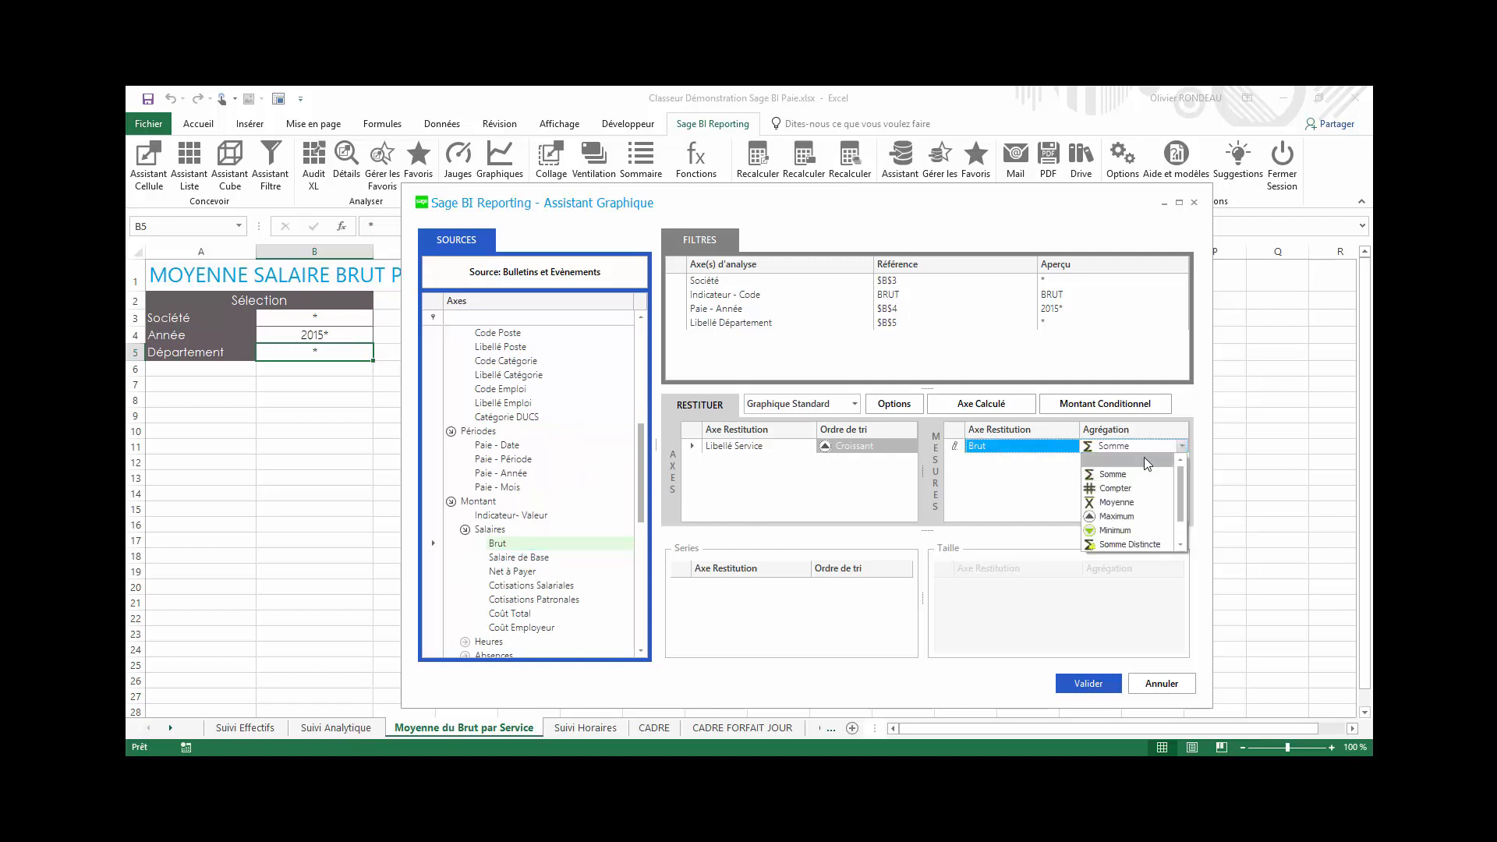
click(1138, 503)
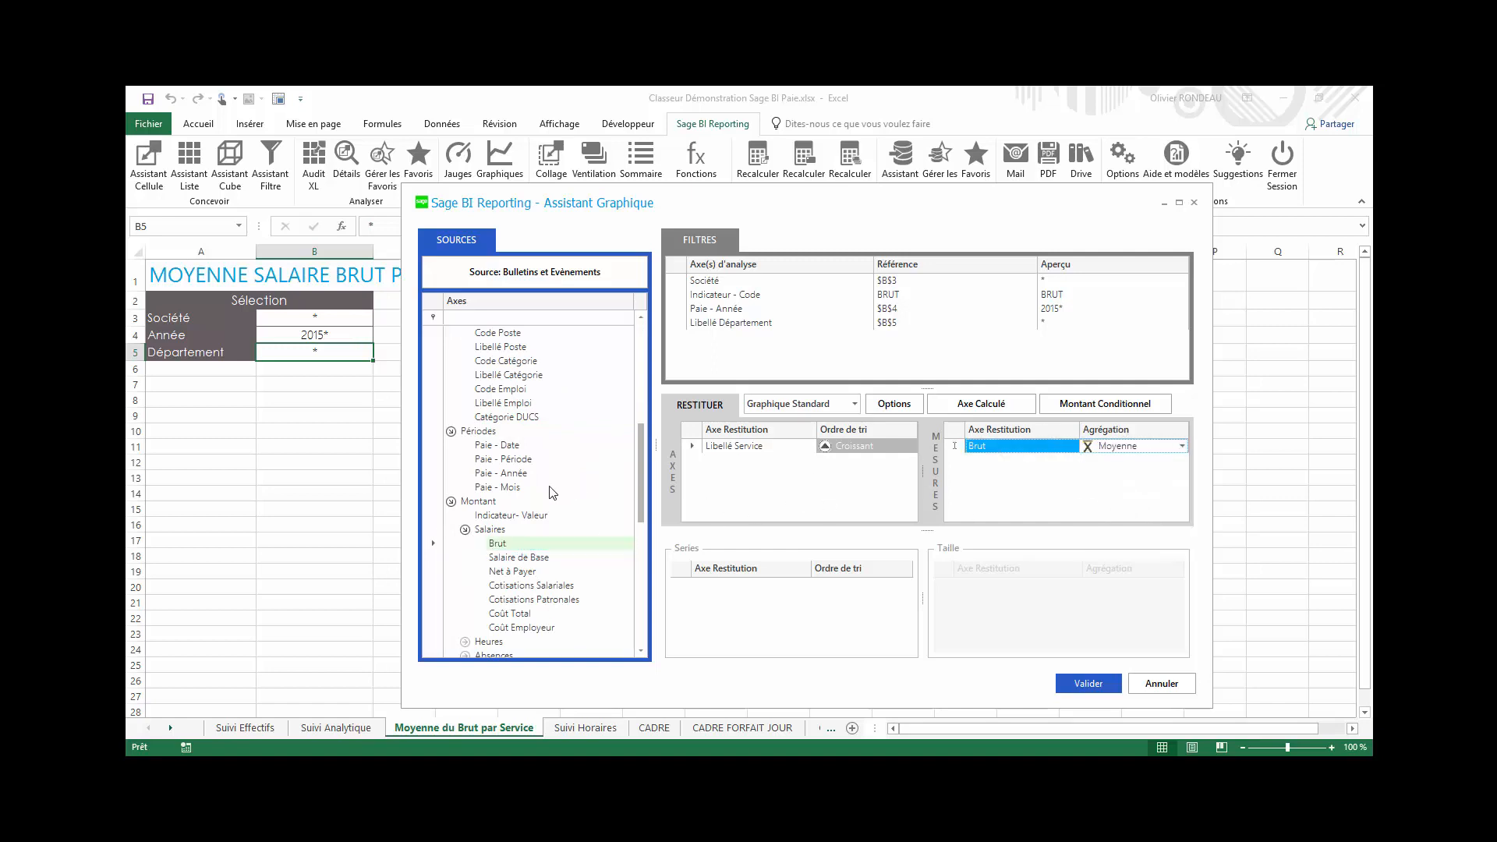
Add Sexe as the chart series and generate the chart.
click(470, 530)
scroll(481, 514, up, 3)
drag(492, 392, 811, 636)
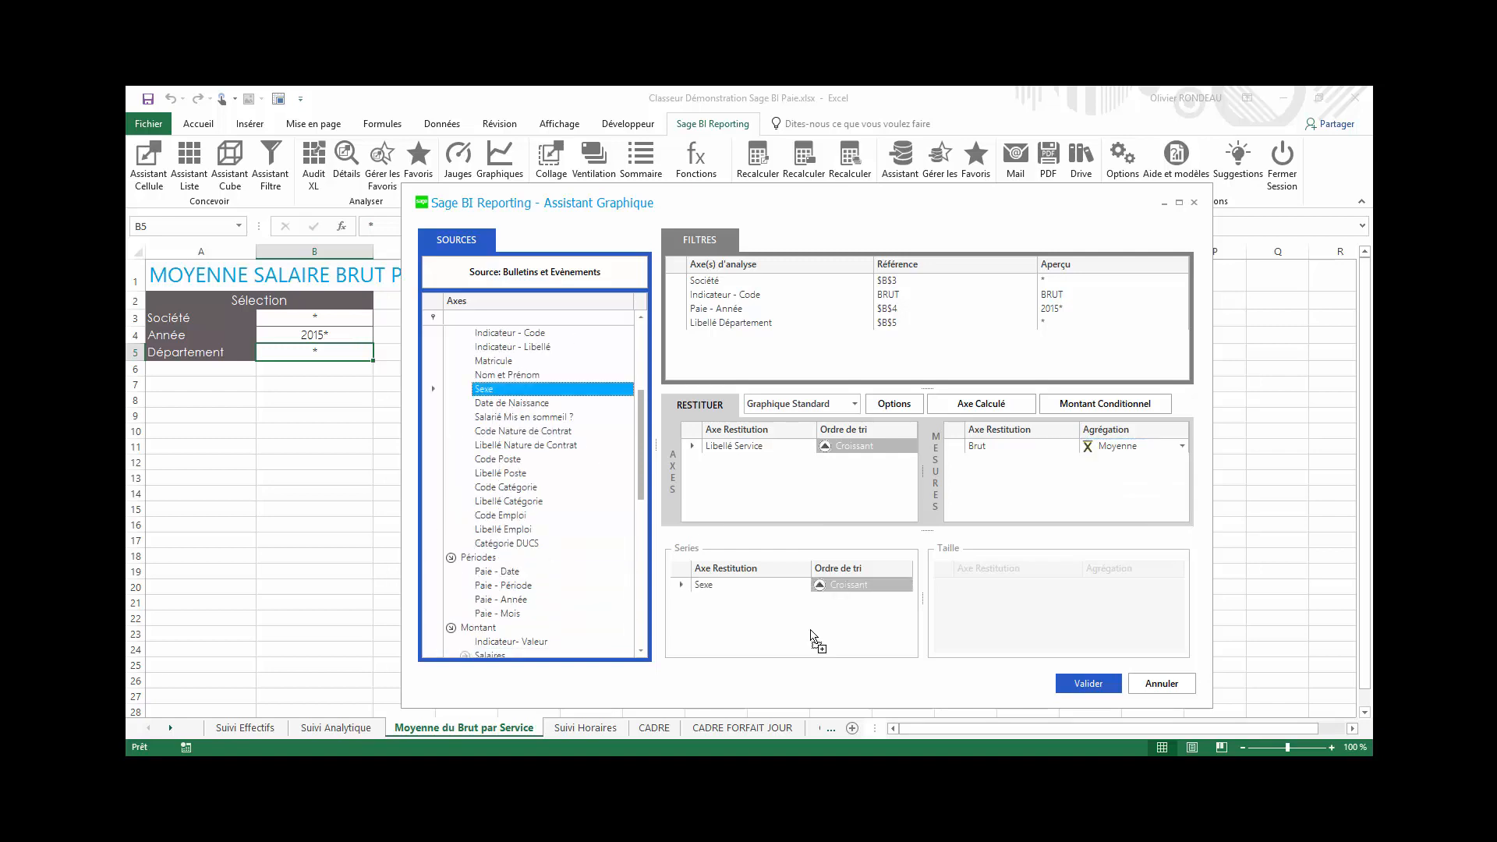
click(1080, 680)
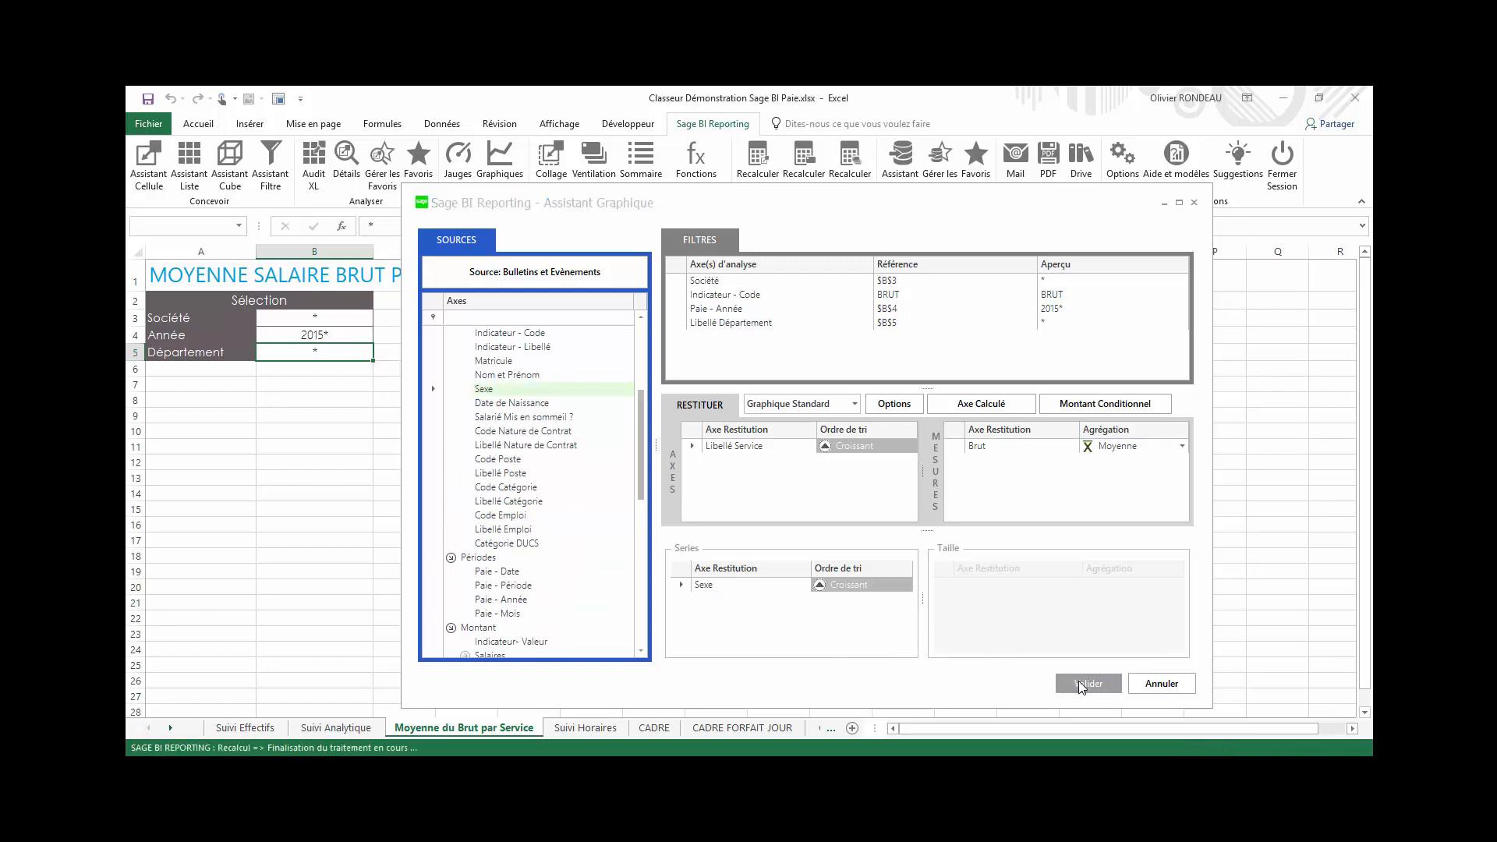
Enlarge the chart so its upper edge reaches row 6 and its width extends to column R.
click(659, 495)
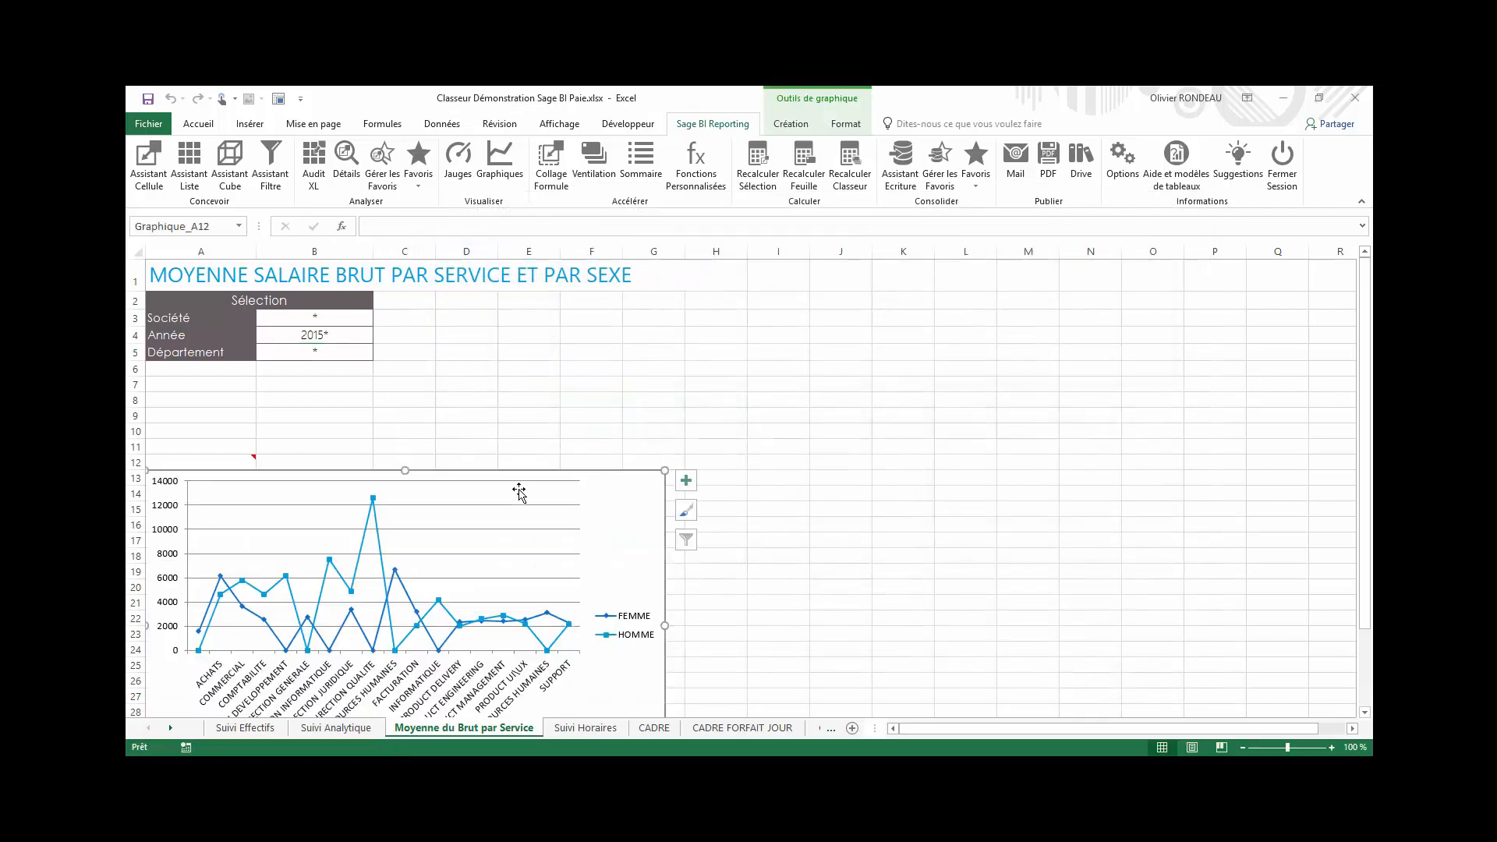
drag(405, 471, 396, 375)
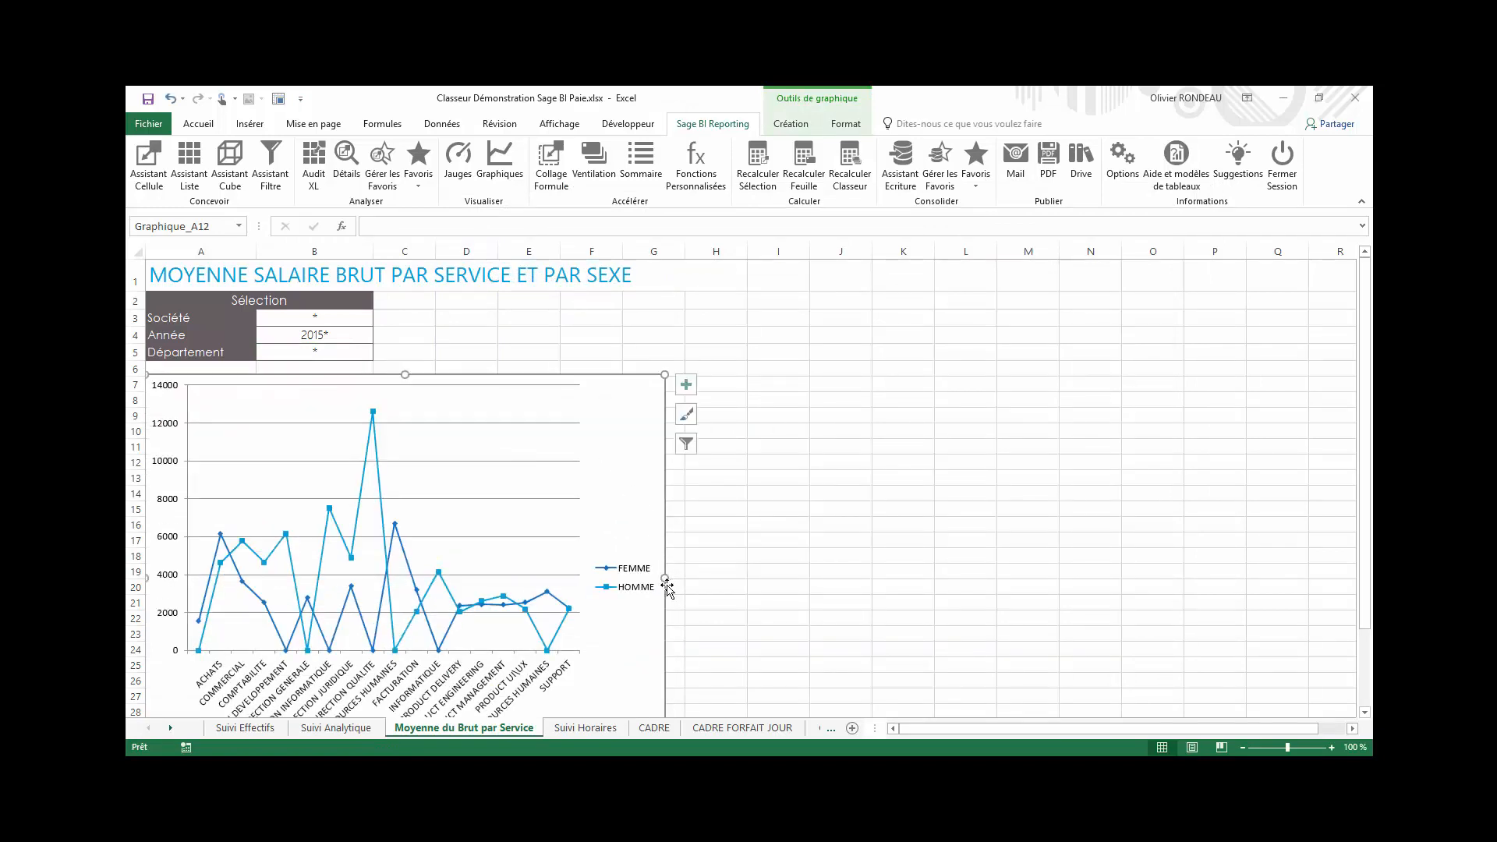
drag(669, 577, 1323, 566)
drag(1167, 376, 1167, 361)
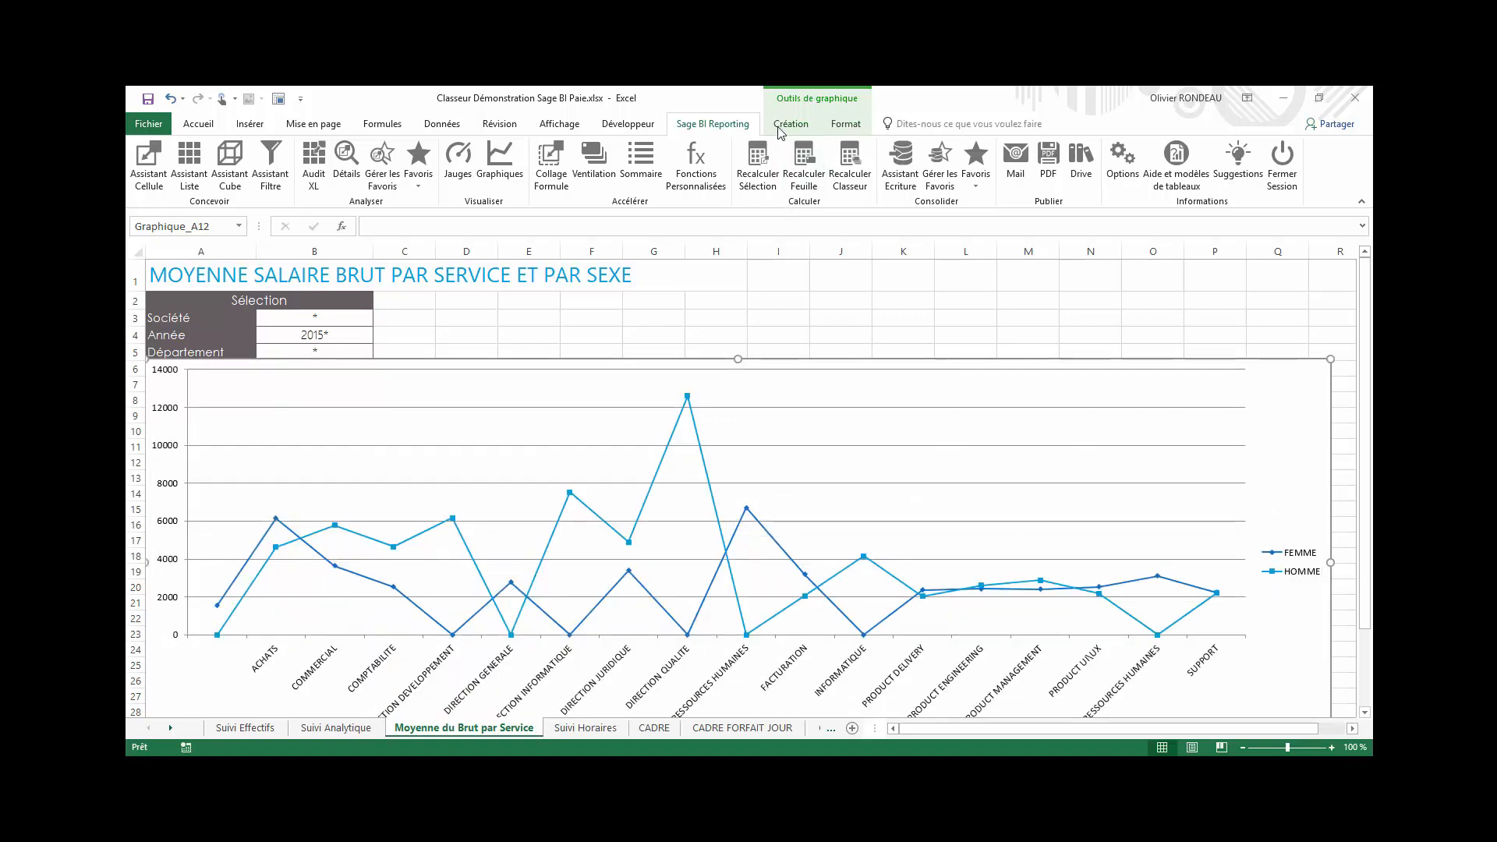
Change the chart type from line to clustered column (Histogramme groupé).
click(791, 125)
click(1037, 179)
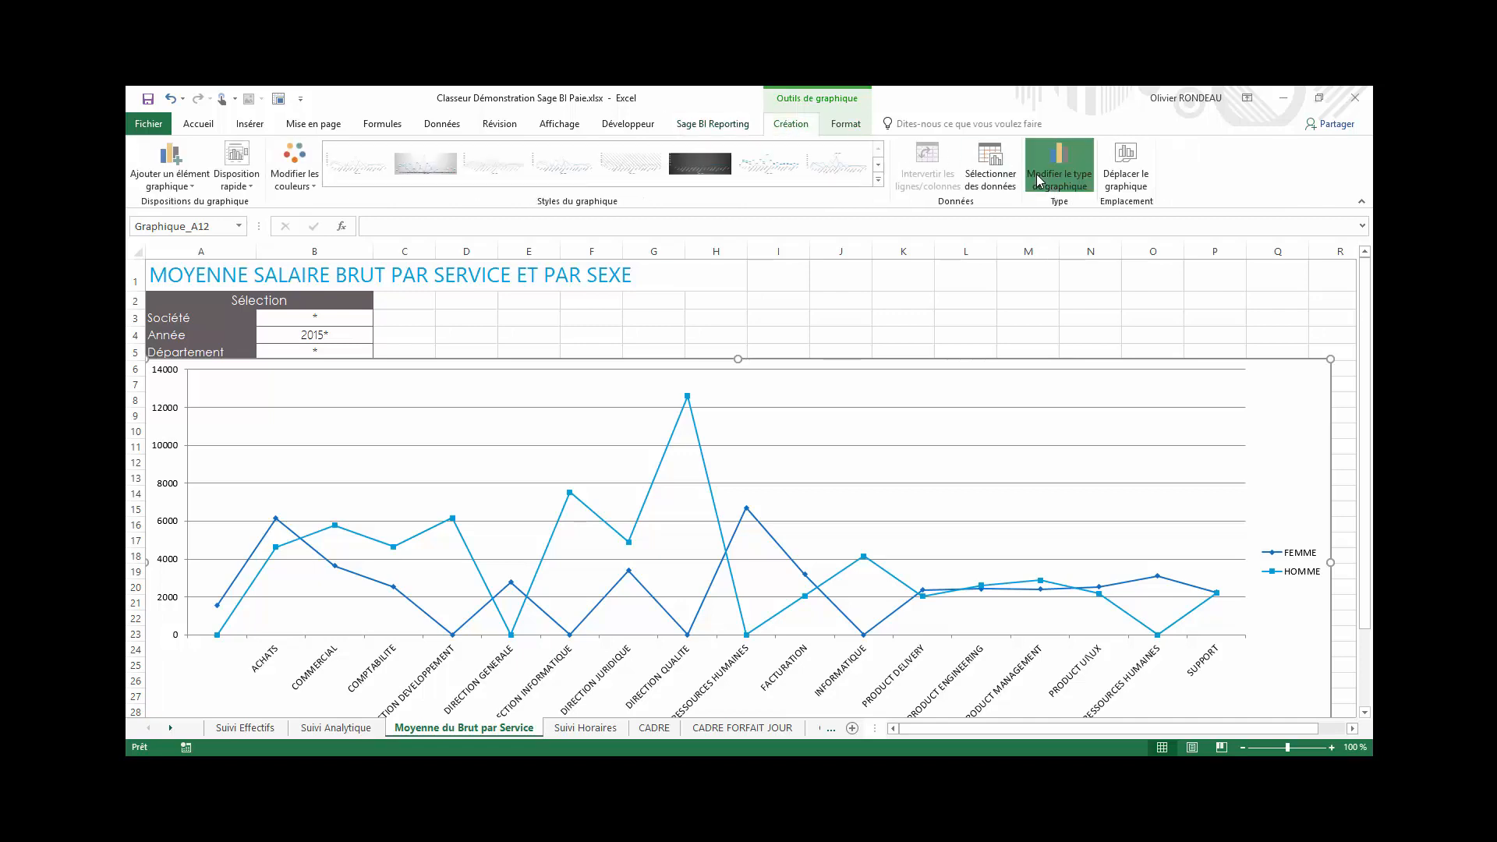
click(580, 290)
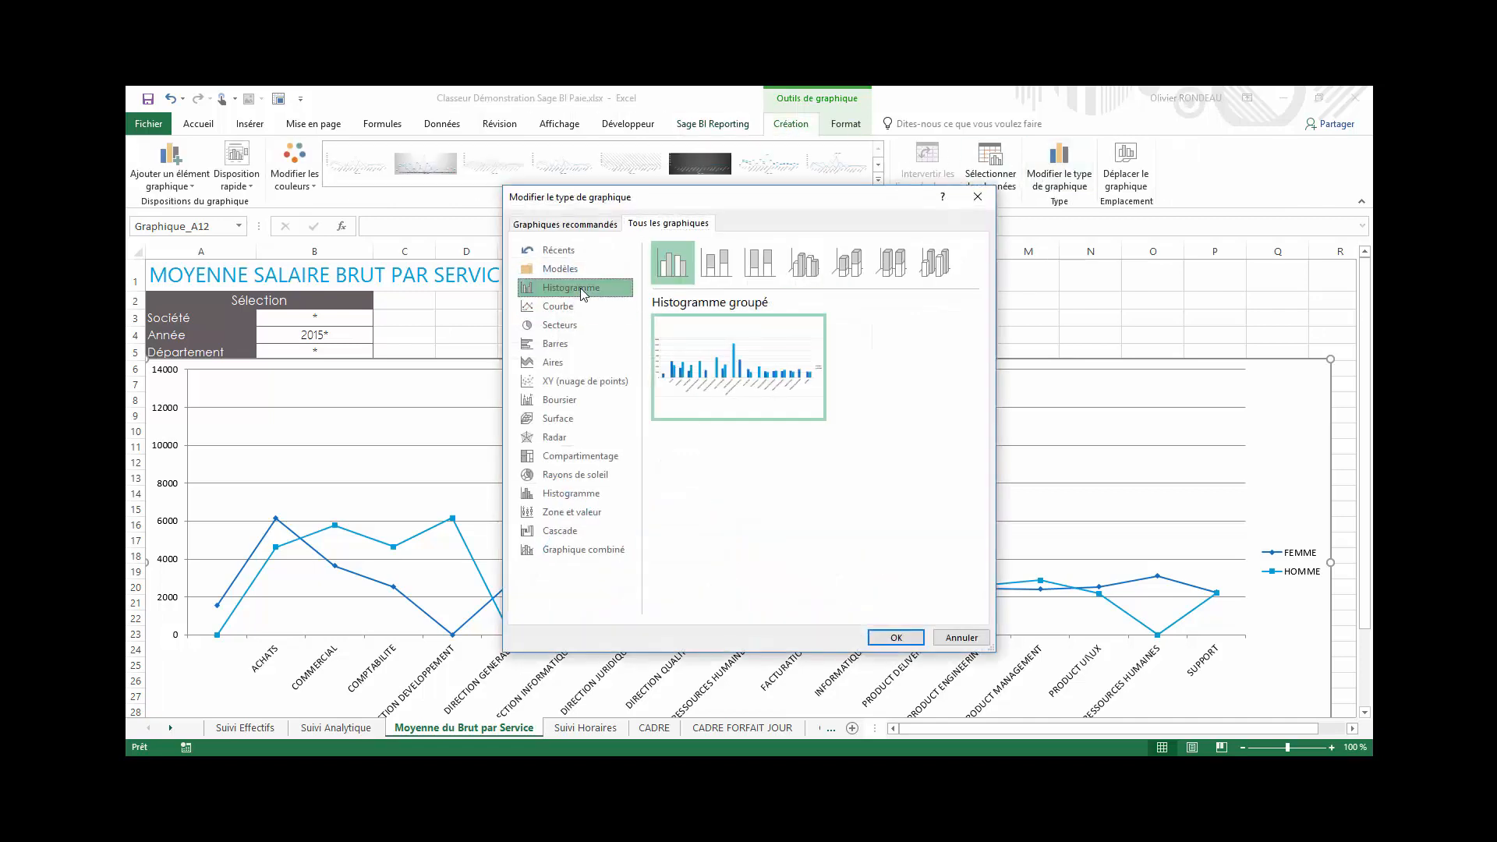
click(889, 637)
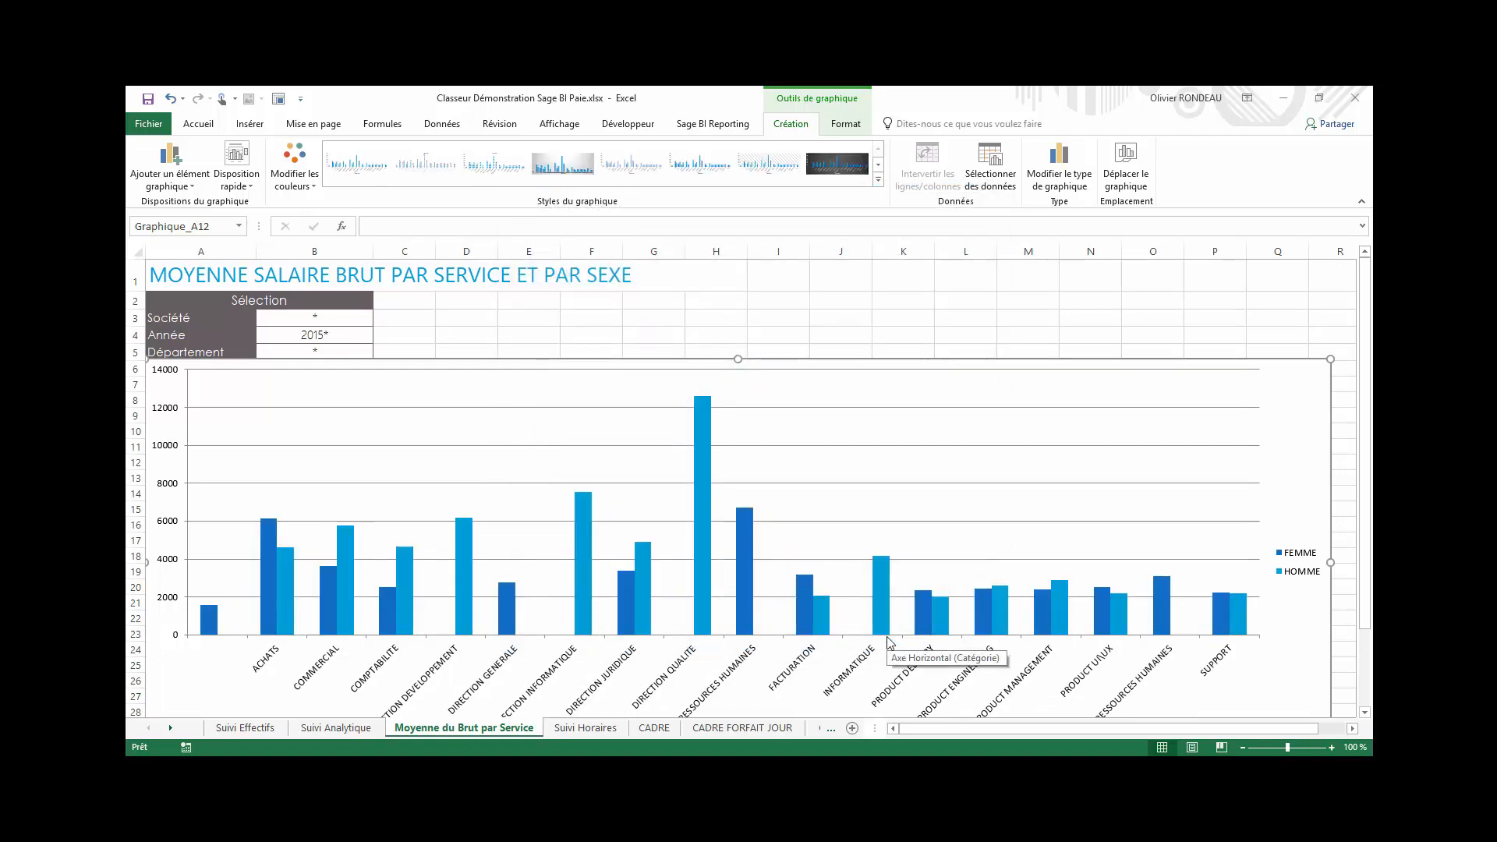
Apply the quick chart layout with data labels and no gridlines, and move the chart slightly down to uncover row 5.
click(236, 176)
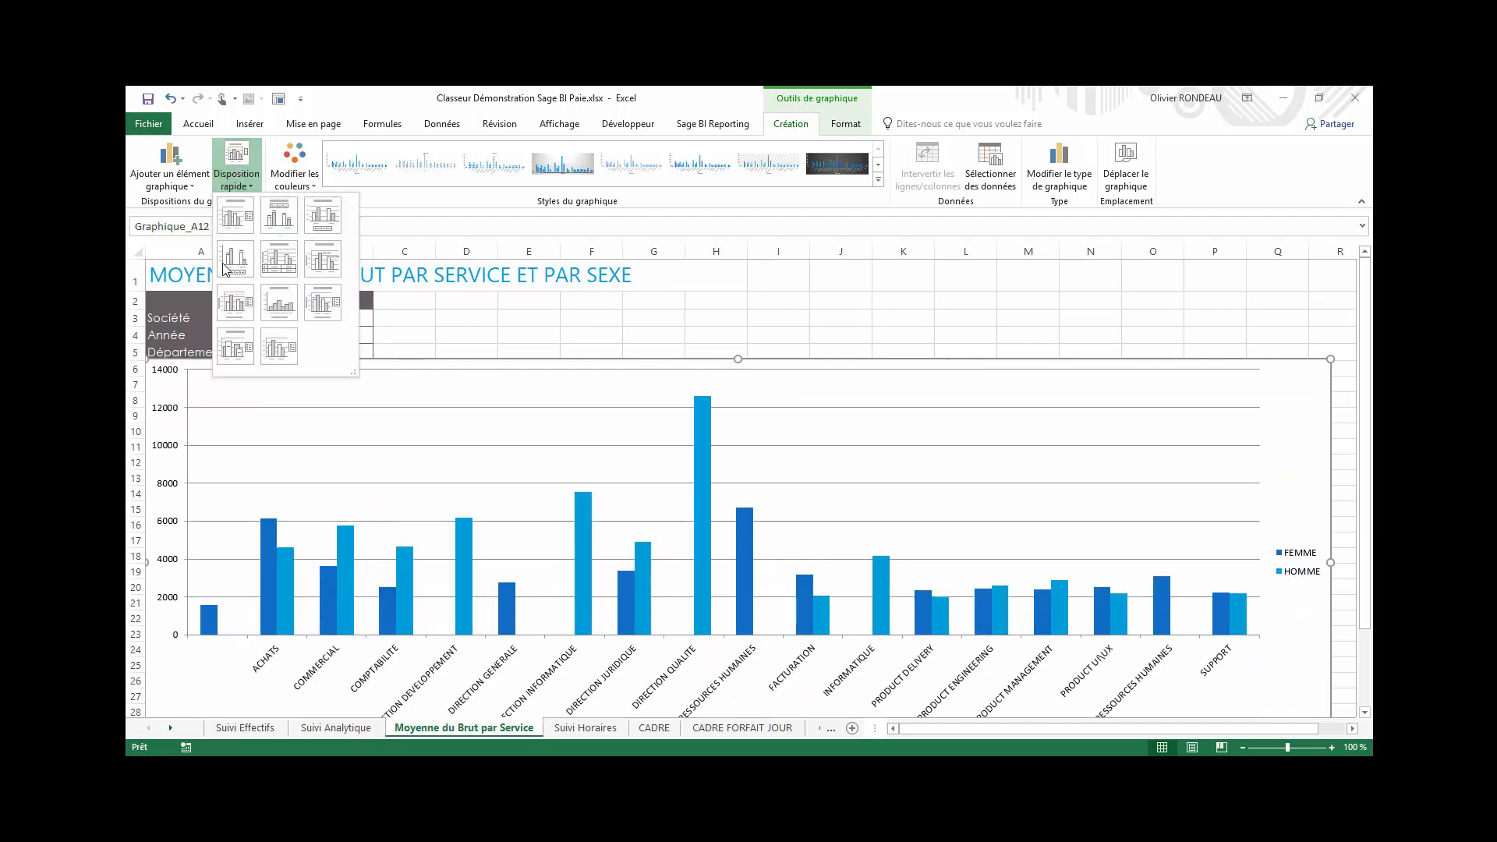
click(241, 268)
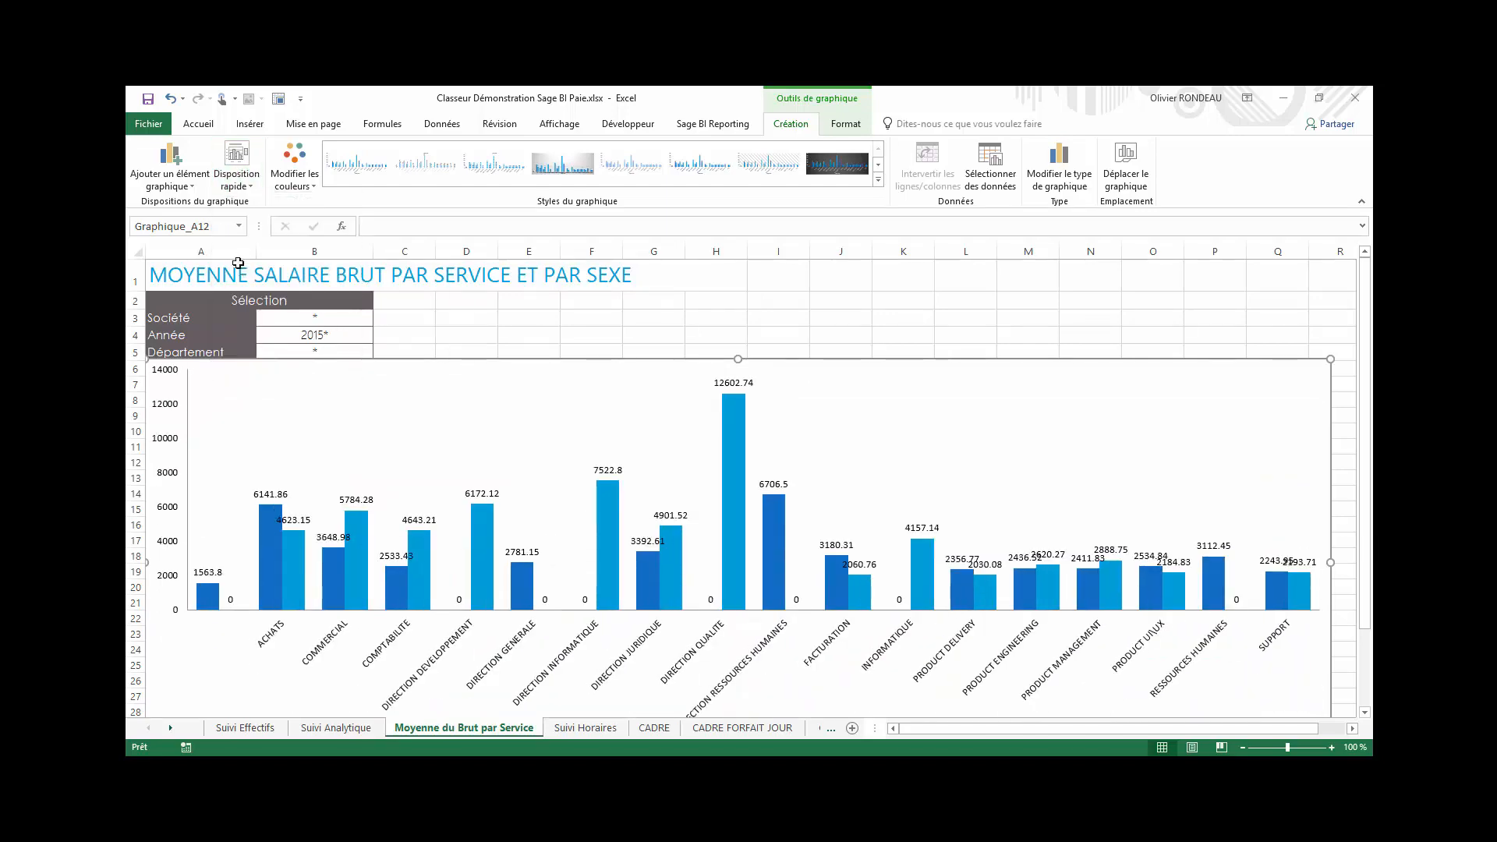
click(587, 326)
click(592, 365)
drag(592, 365, 592, 368)
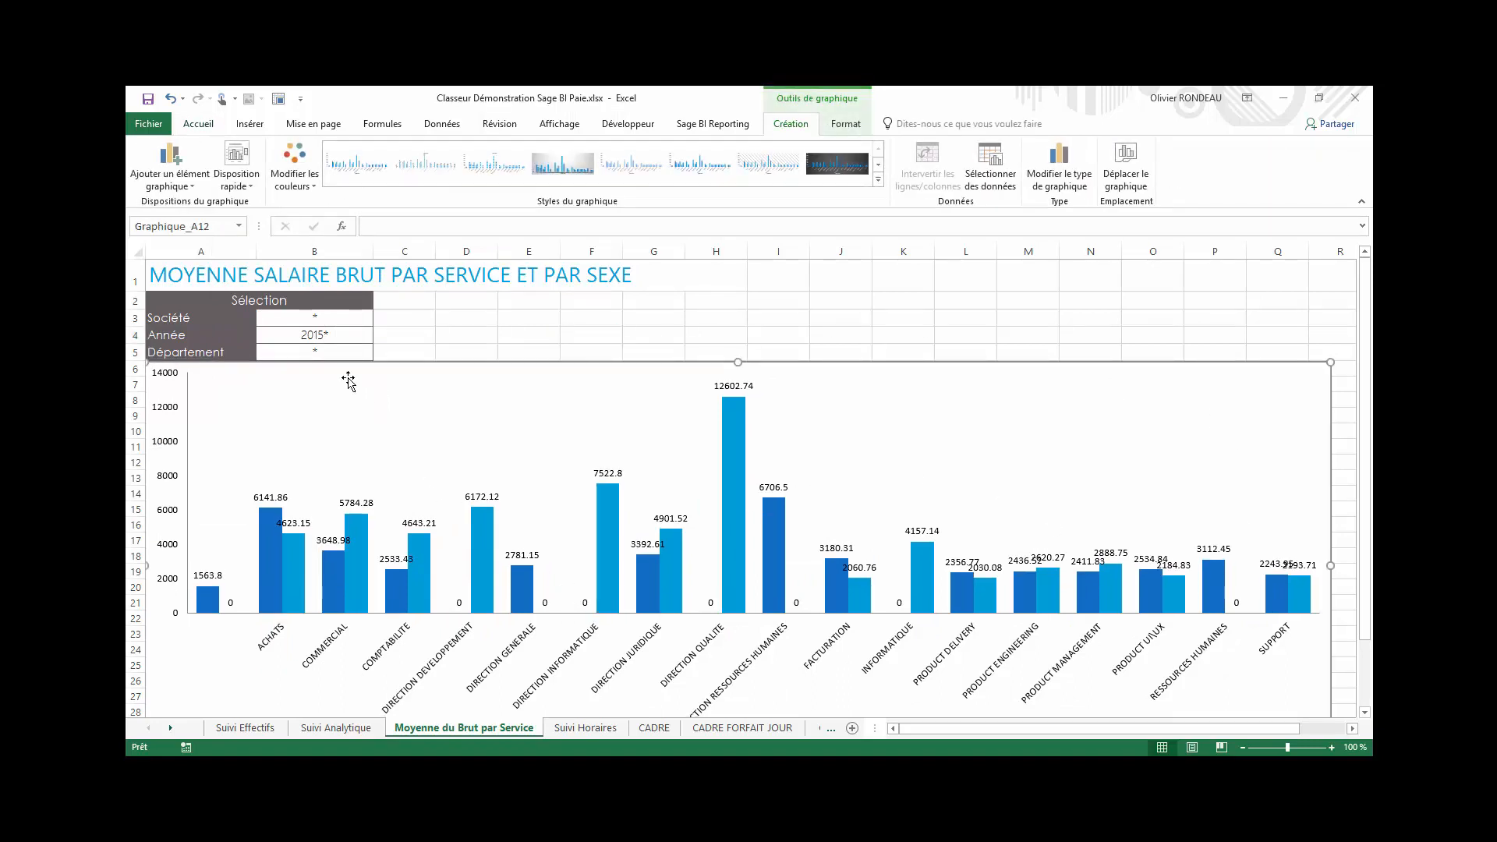
Filter the chart to the DEVELOPPEMENT department through the selection list of cell B5.
double_click(299, 356)
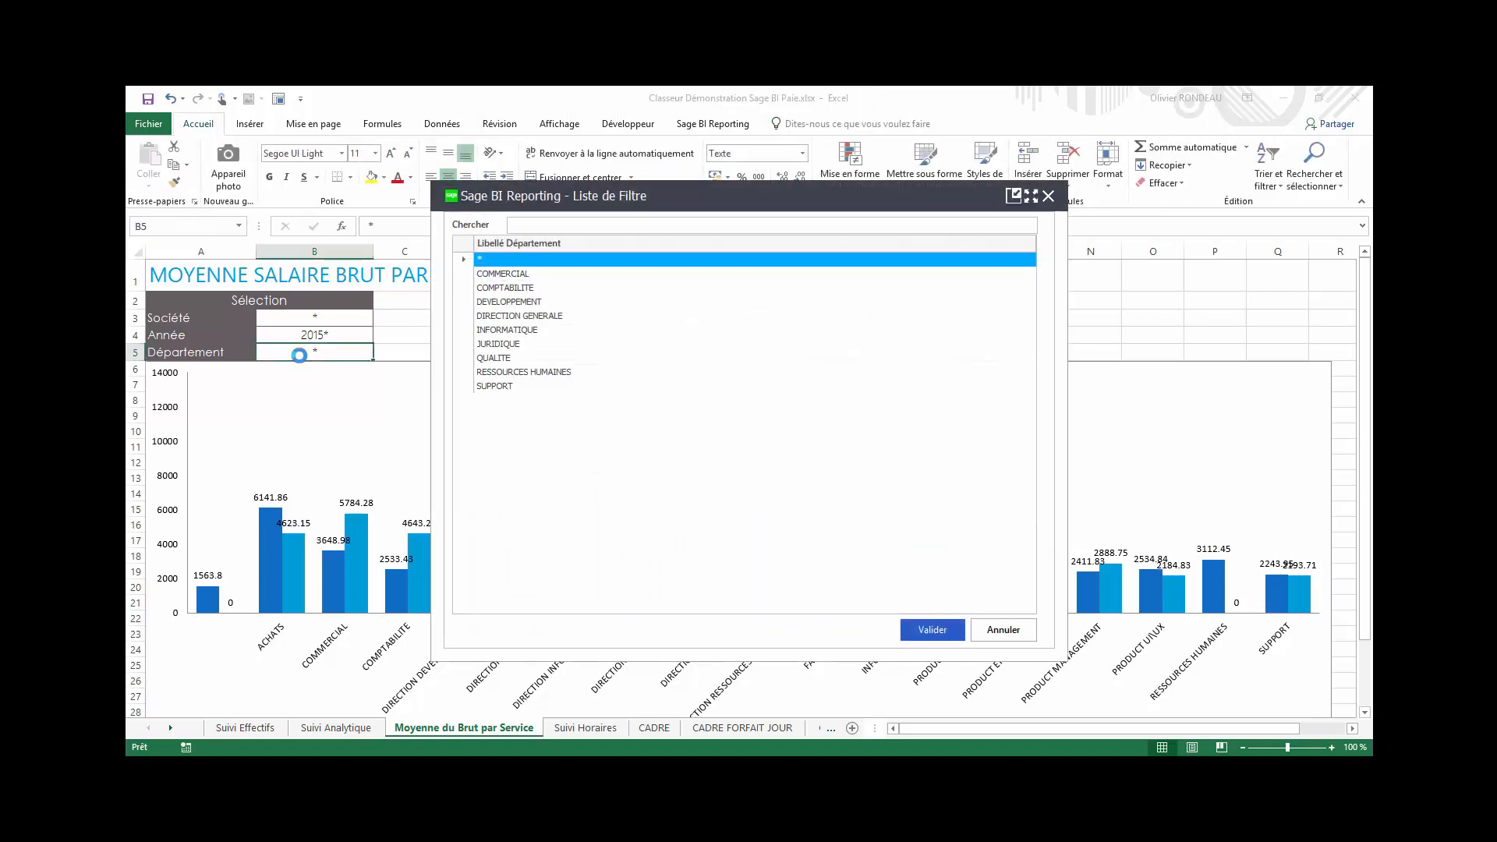
click(511, 304)
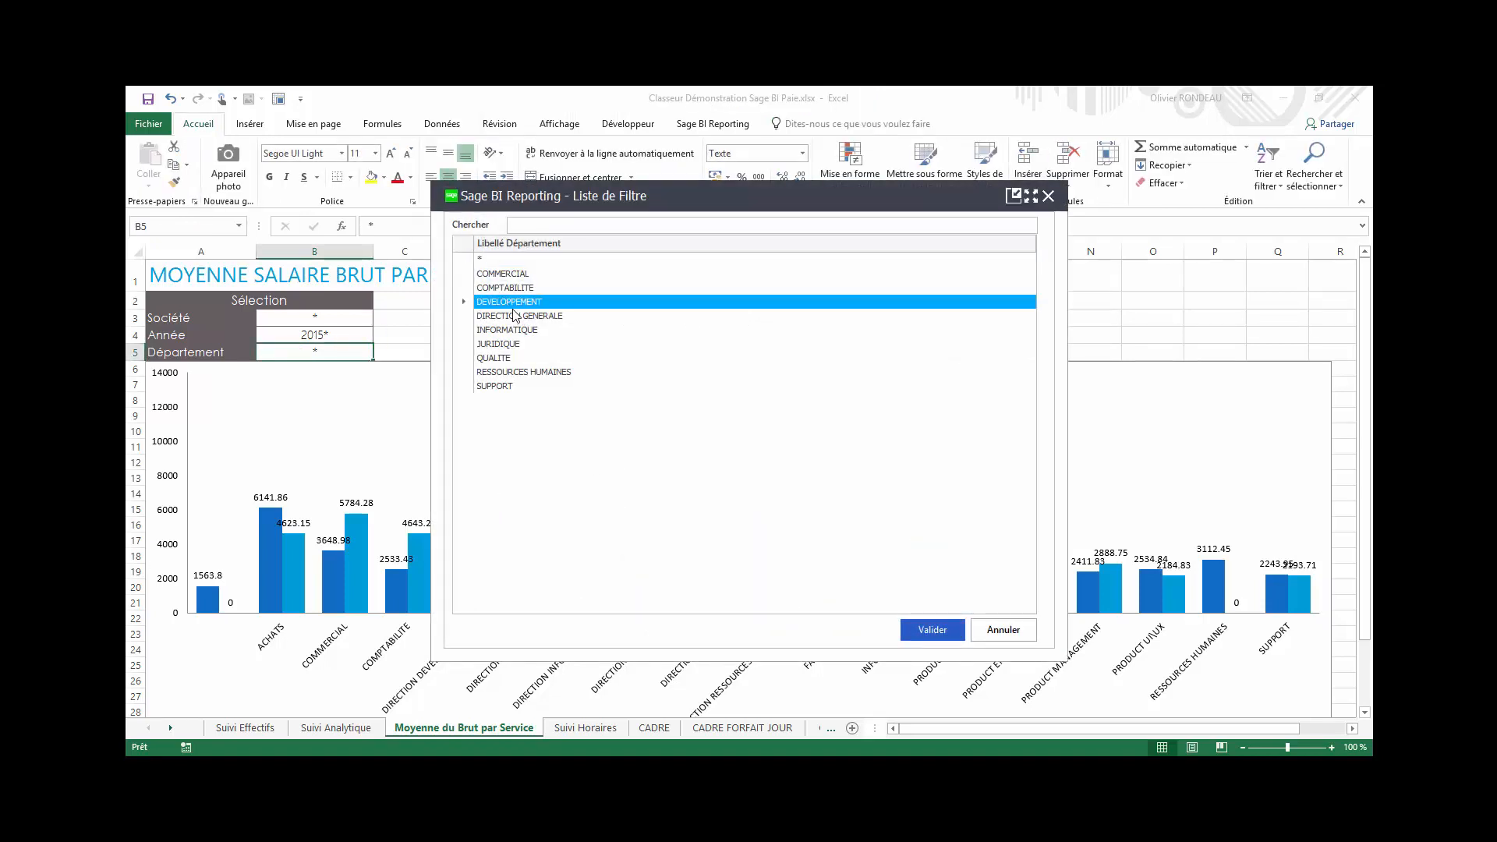
click(934, 630)
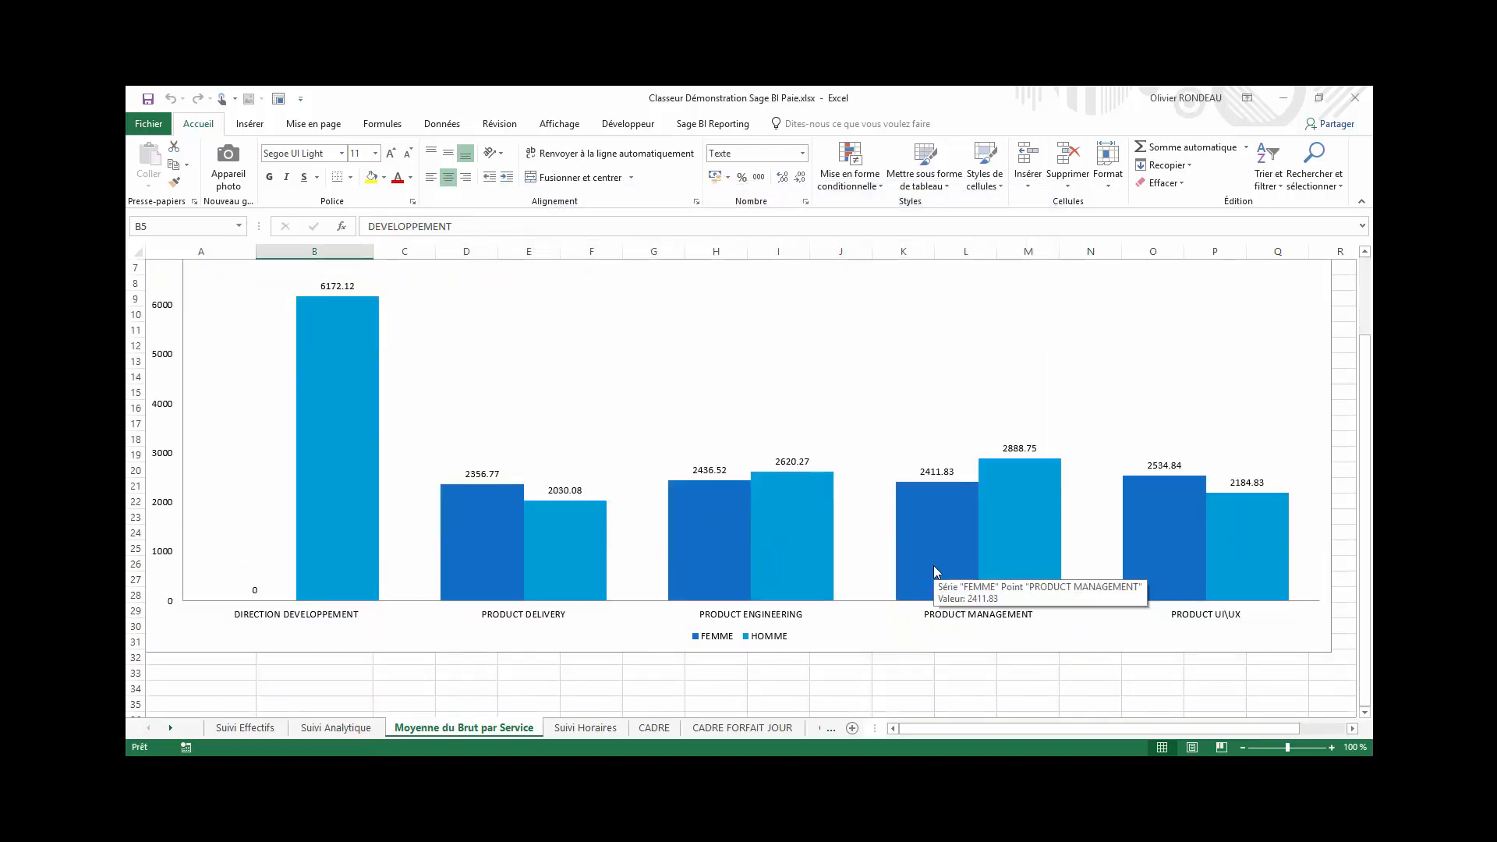
scroll(933, 565, down, 1)
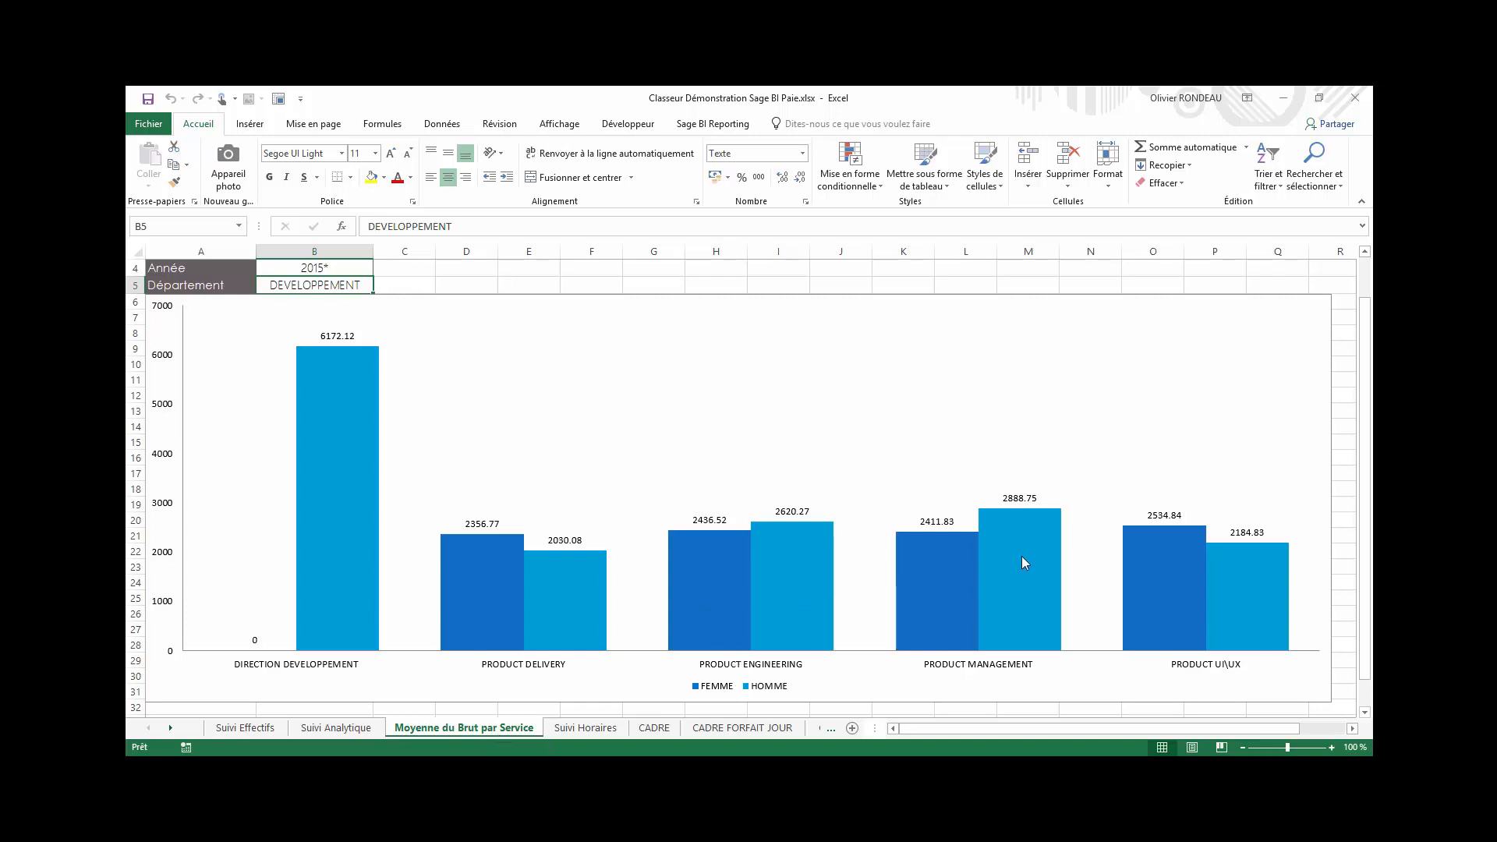
mouse_move(481, 584)
Examine the January formulas for Ratio Heures Suppl. and Ratio Absences on the Suivi Horaires sheet.
click(591, 728)
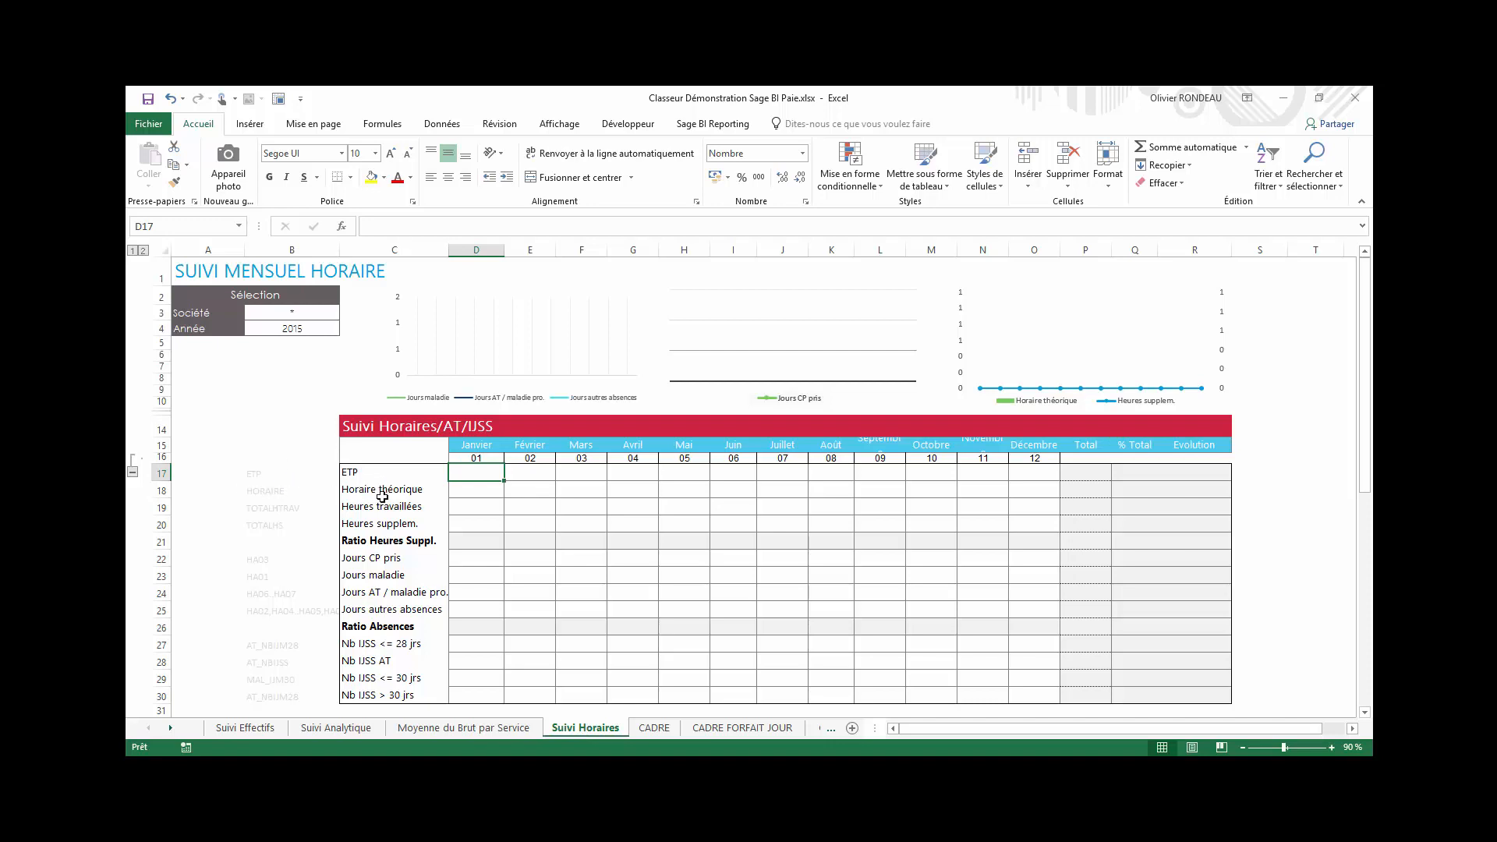
click(473, 538)
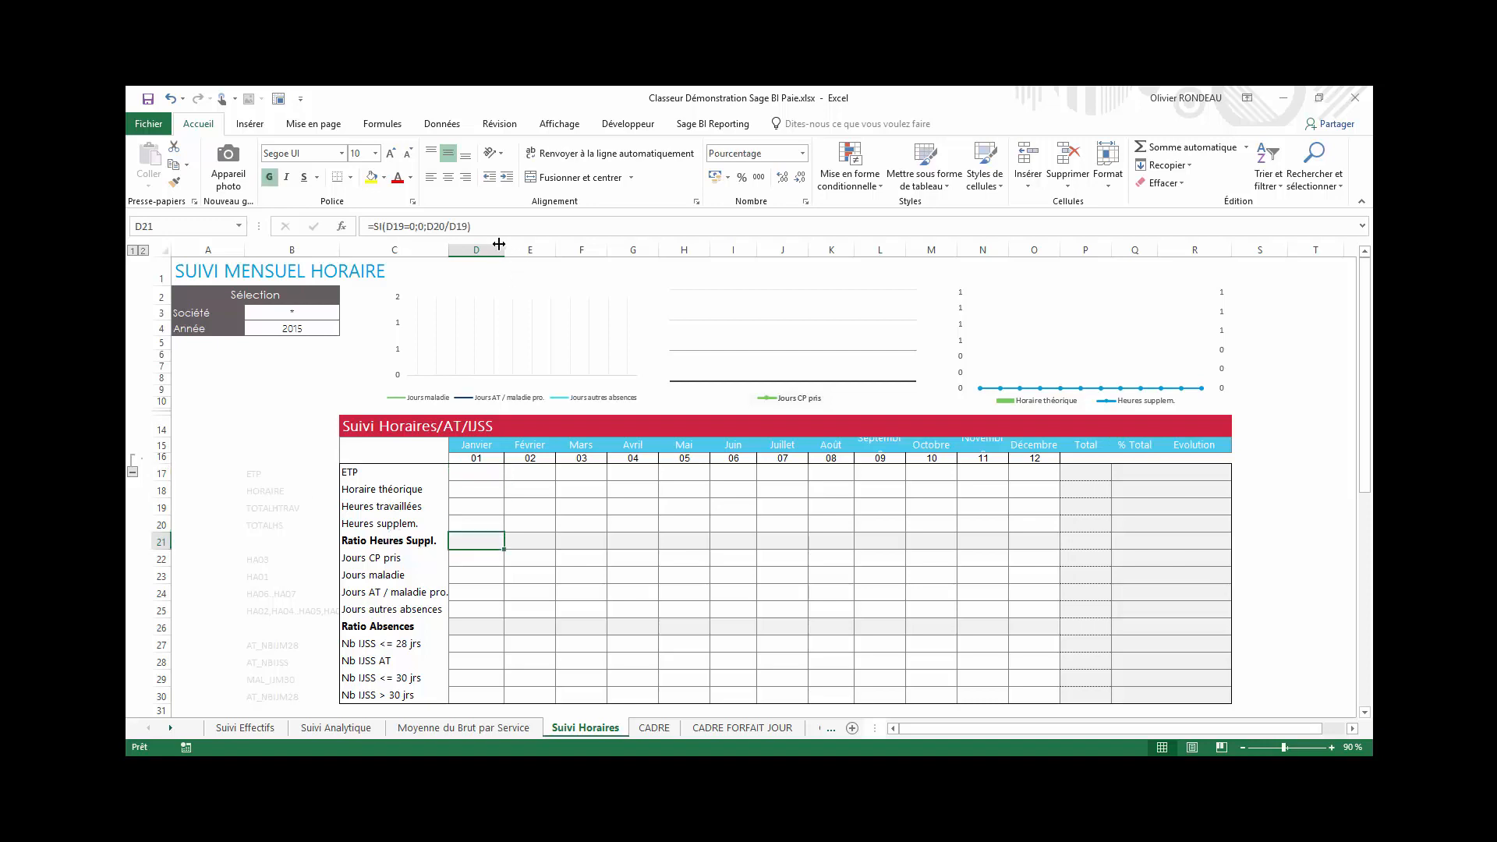
click(519, 223)
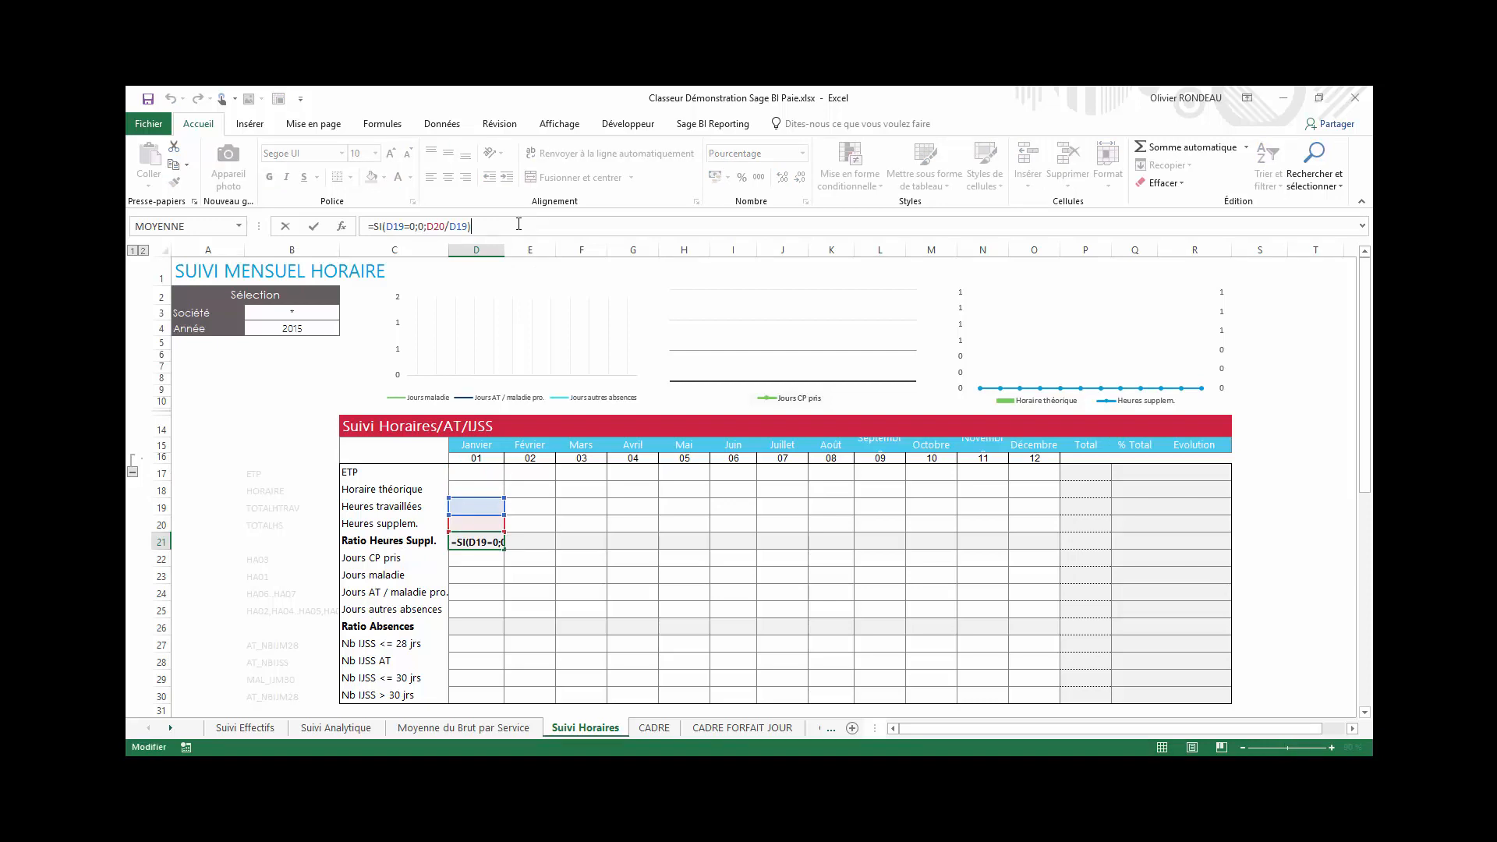
key(Escape)
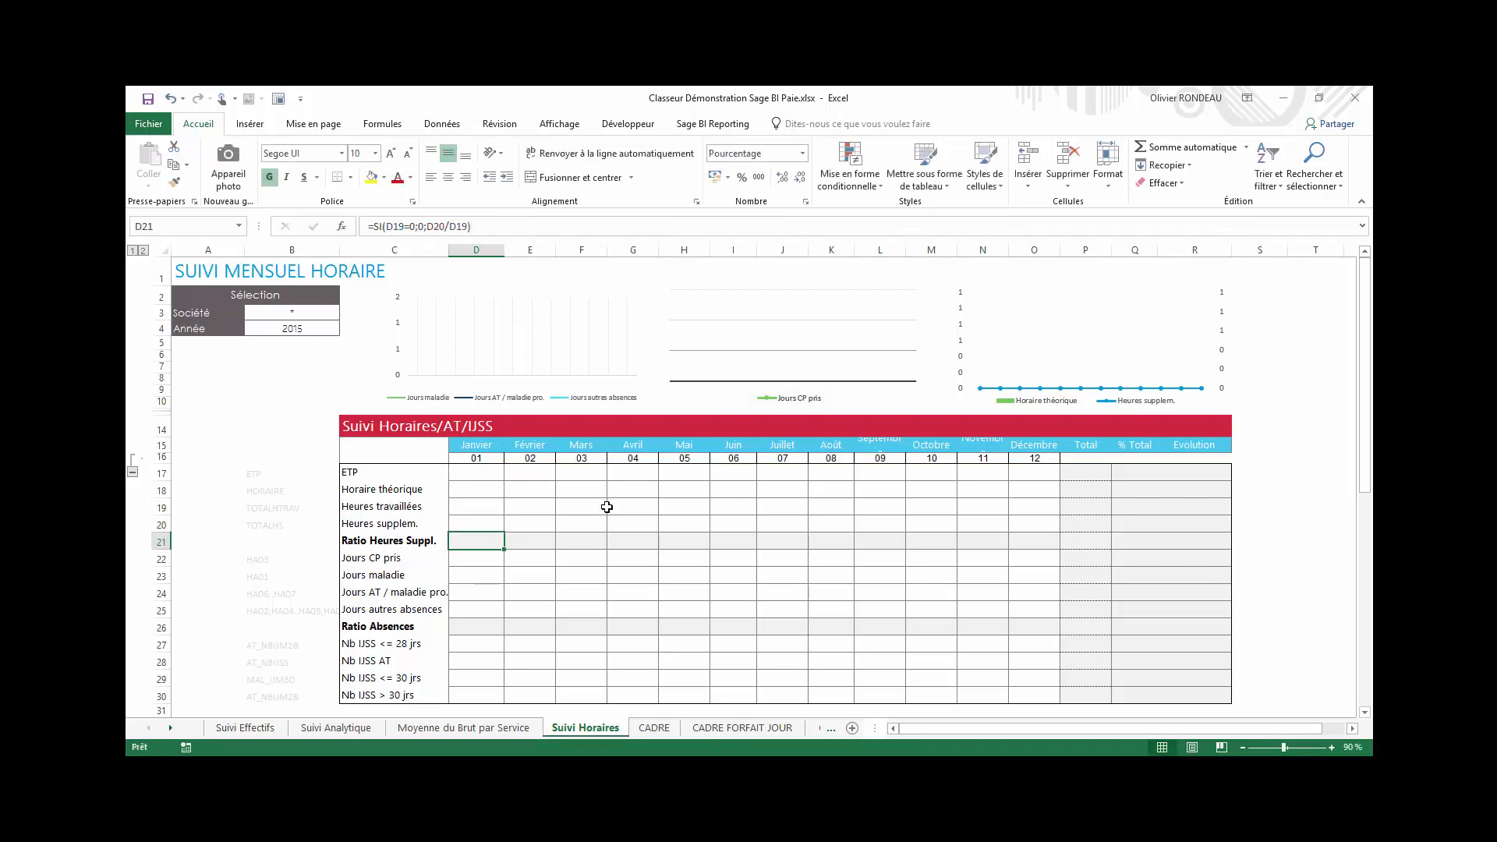
click(488, 627)
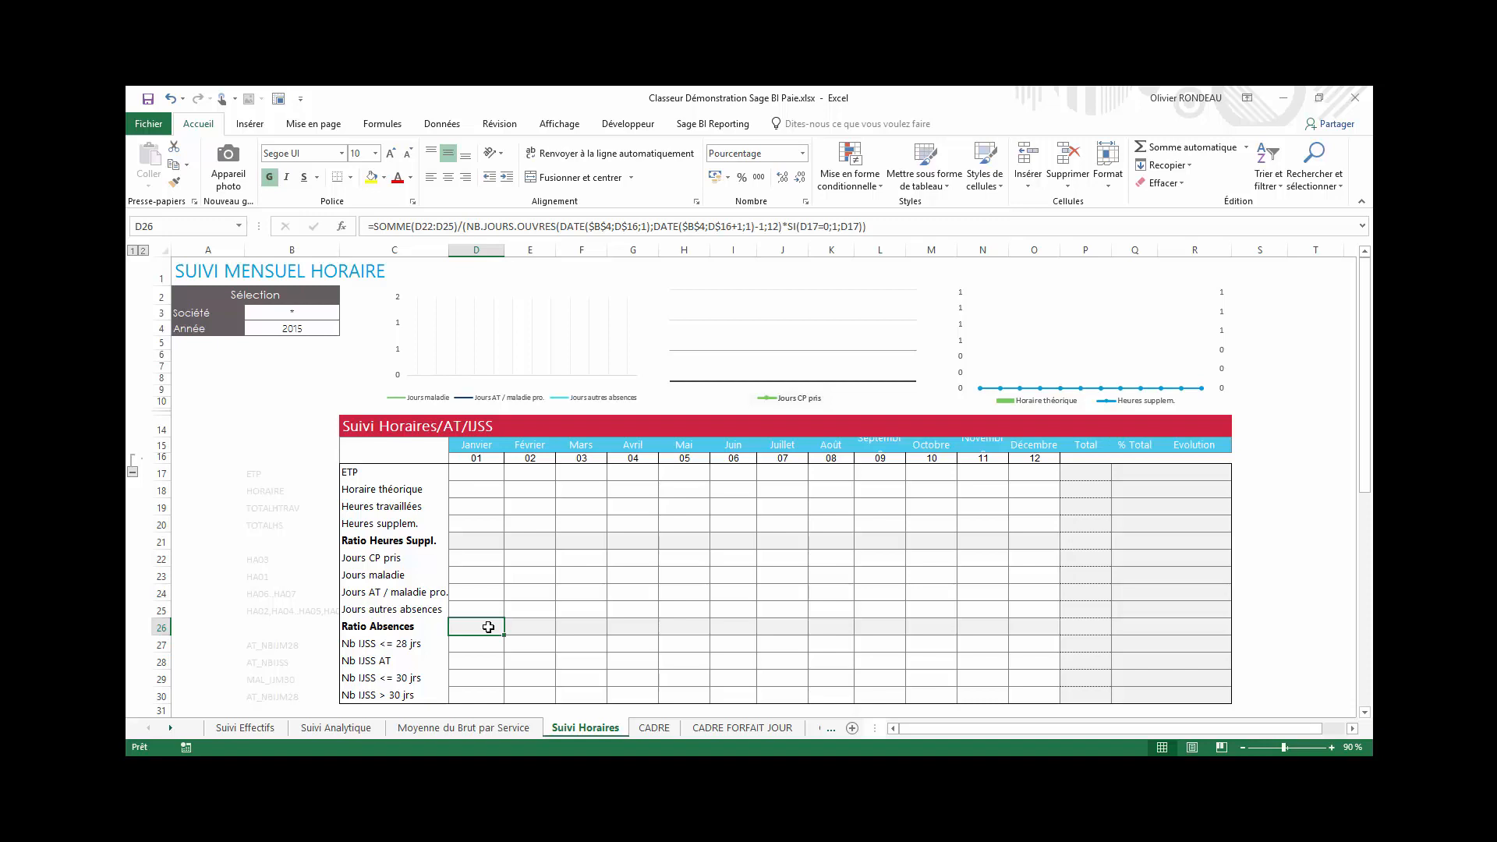
Start an Assistant Cellule formula in D17, using the Bulletins et Evènements model of Sage 100 Cloud Paie as source.
click(475, 472)
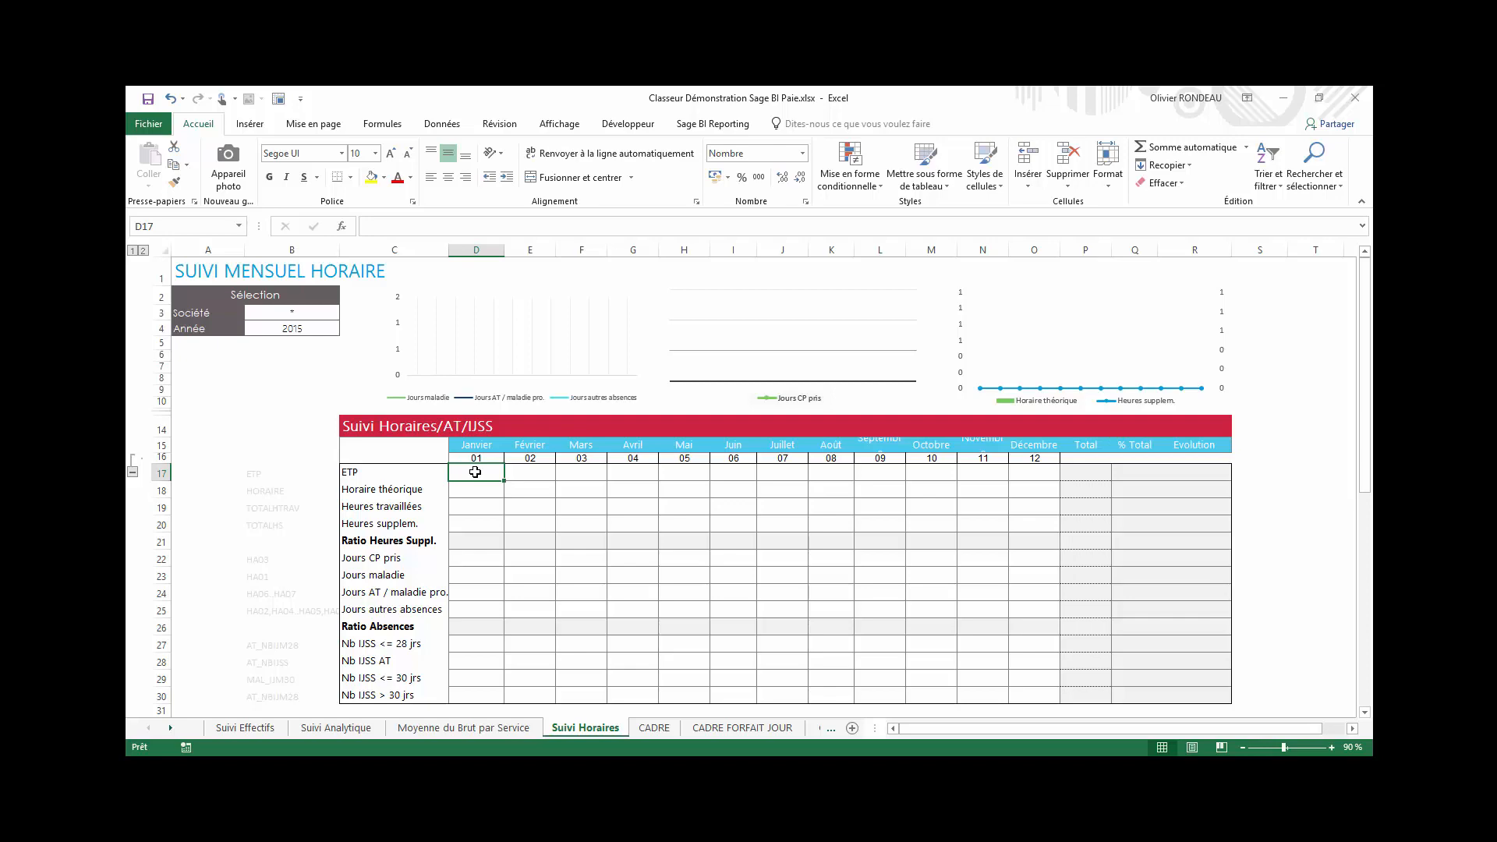
click(710, 125)
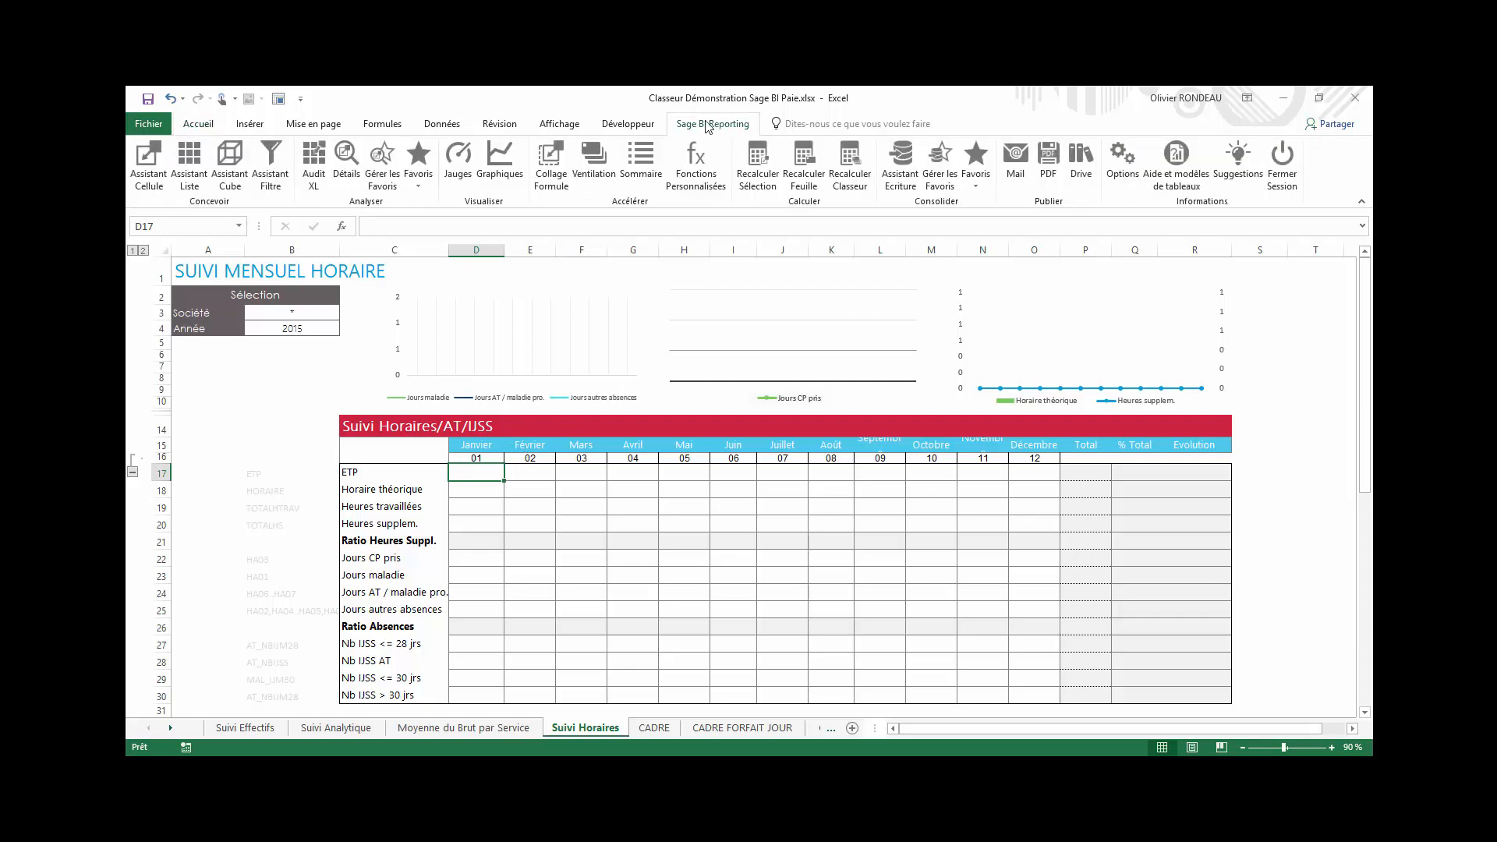
click(152, 187)
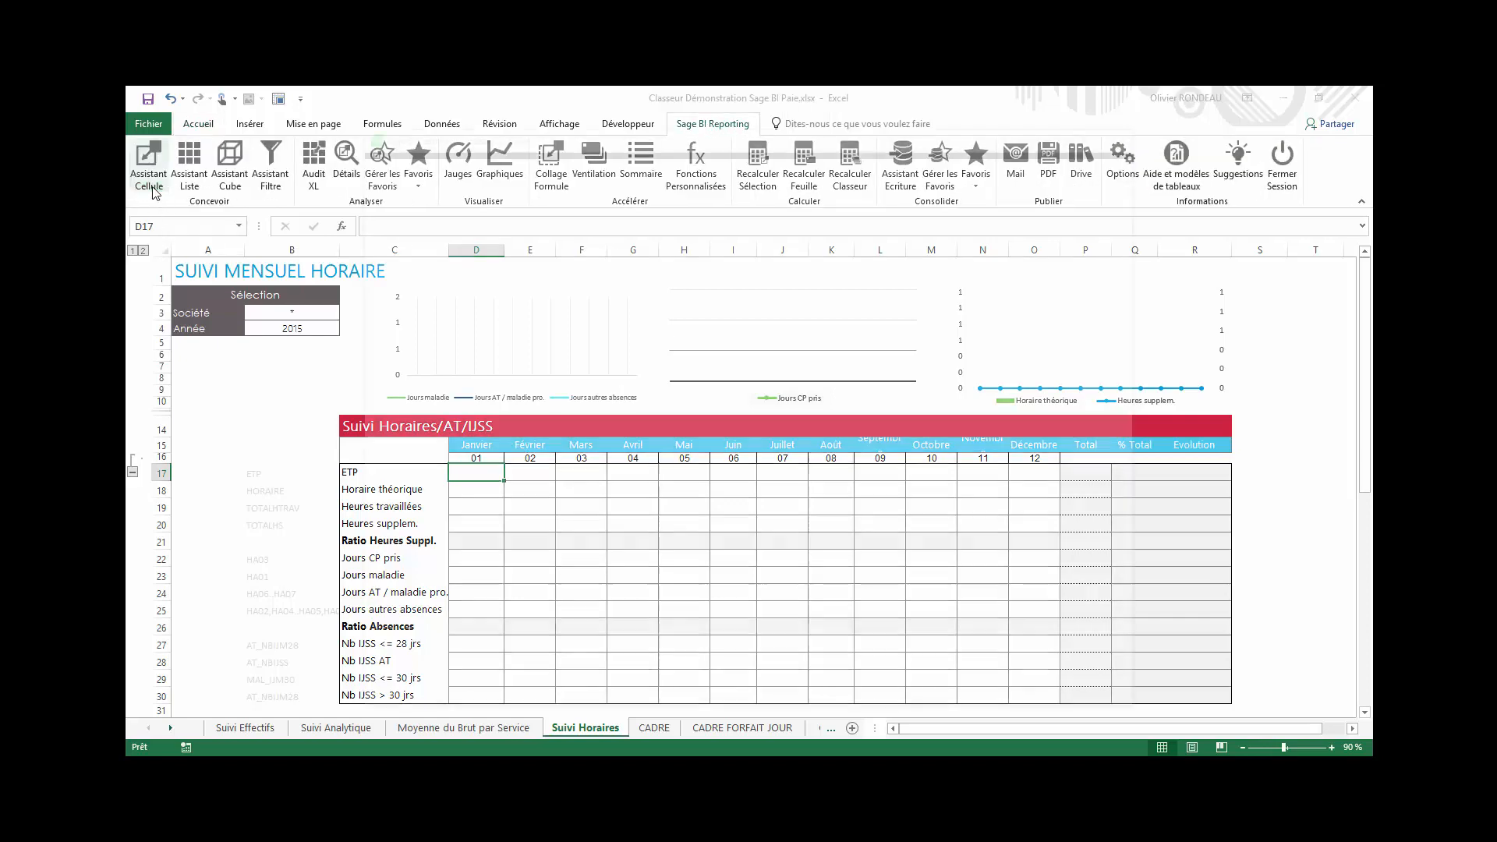
click(473, 197)
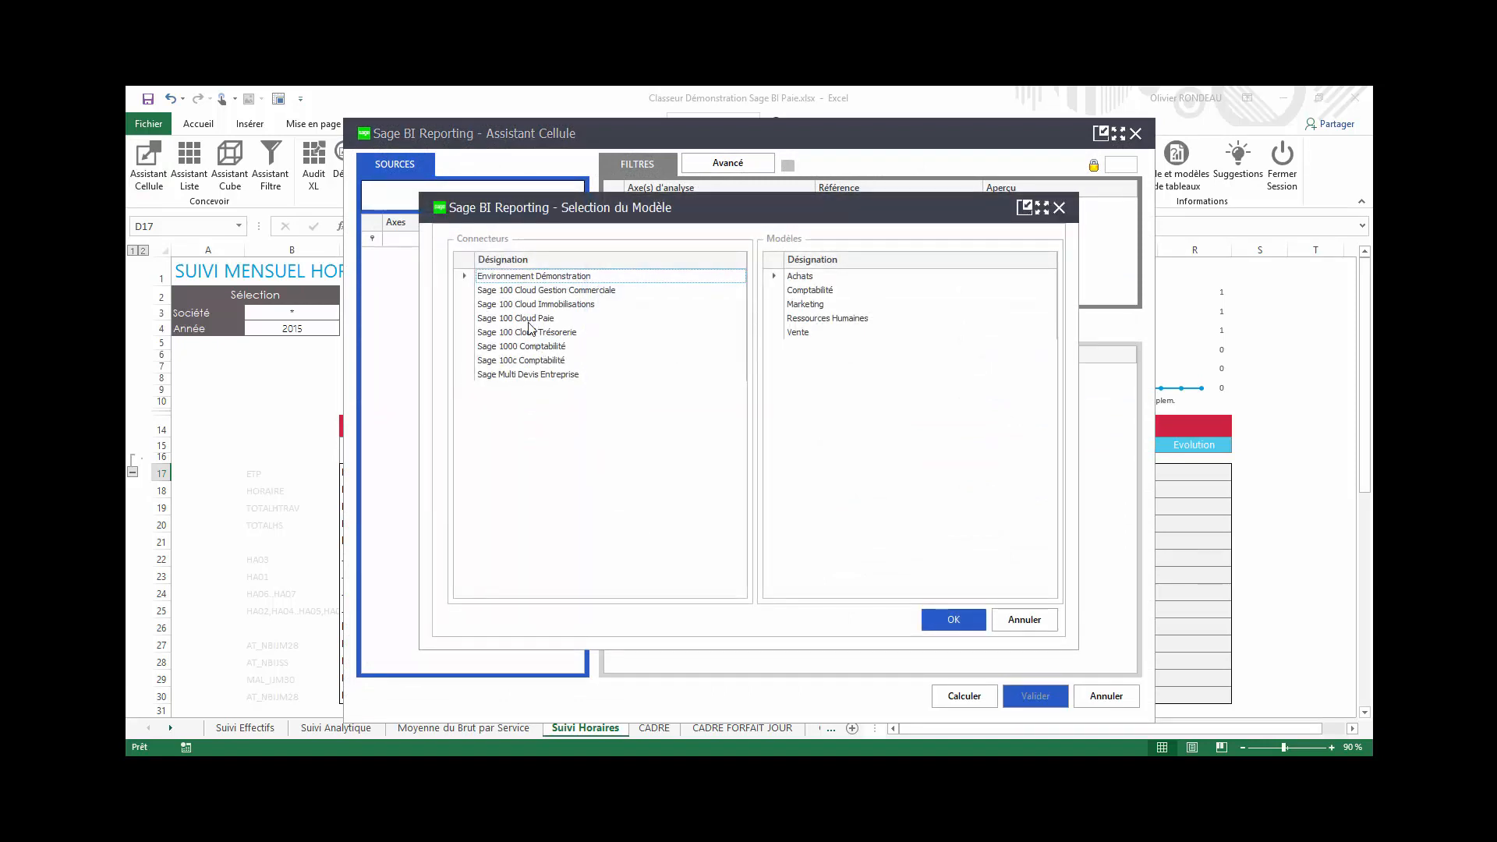
click(532, 320)
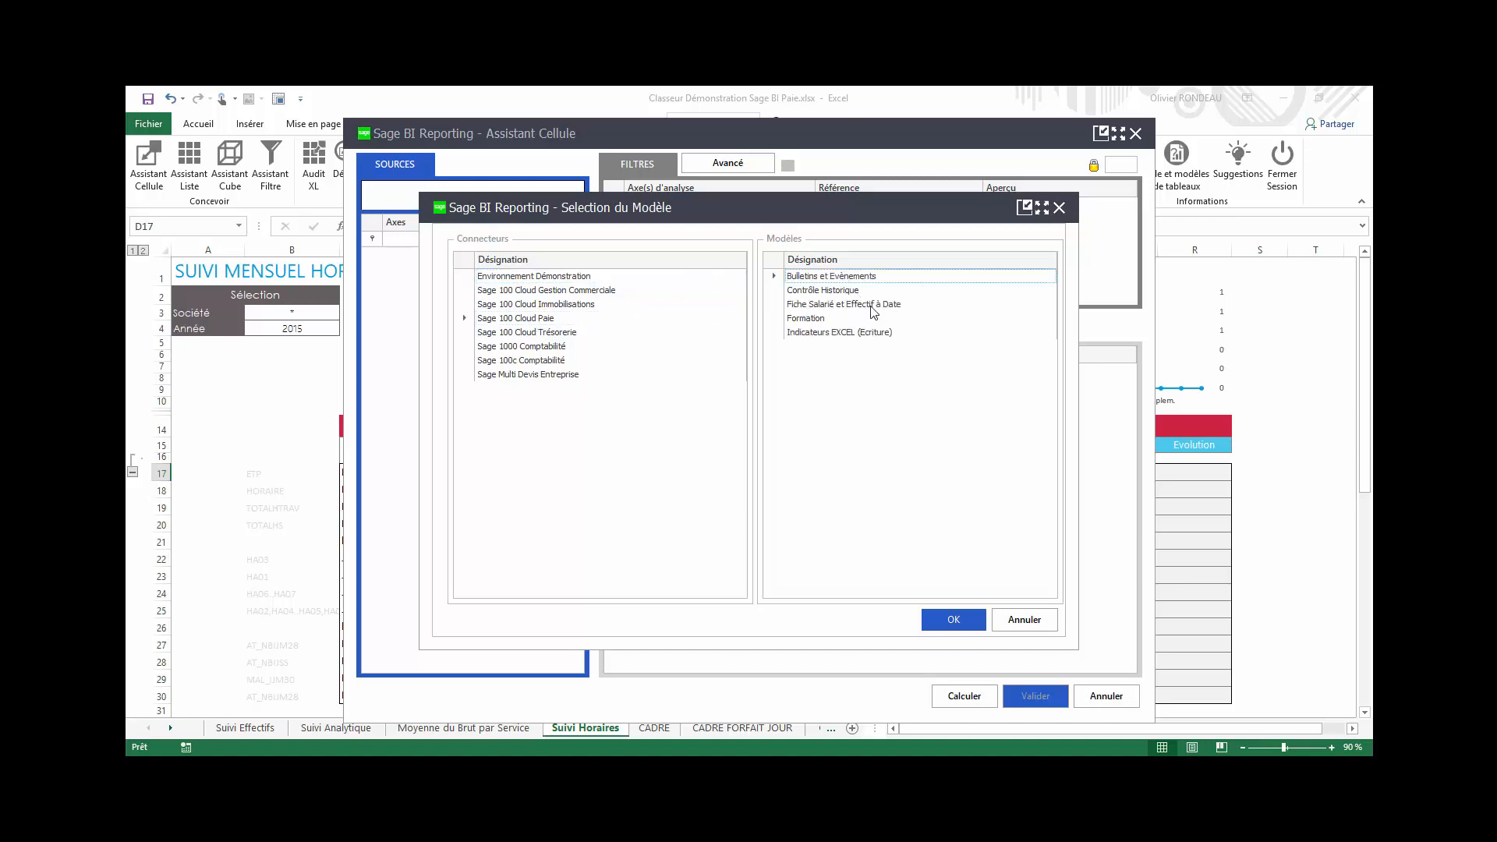
click(951, 625)
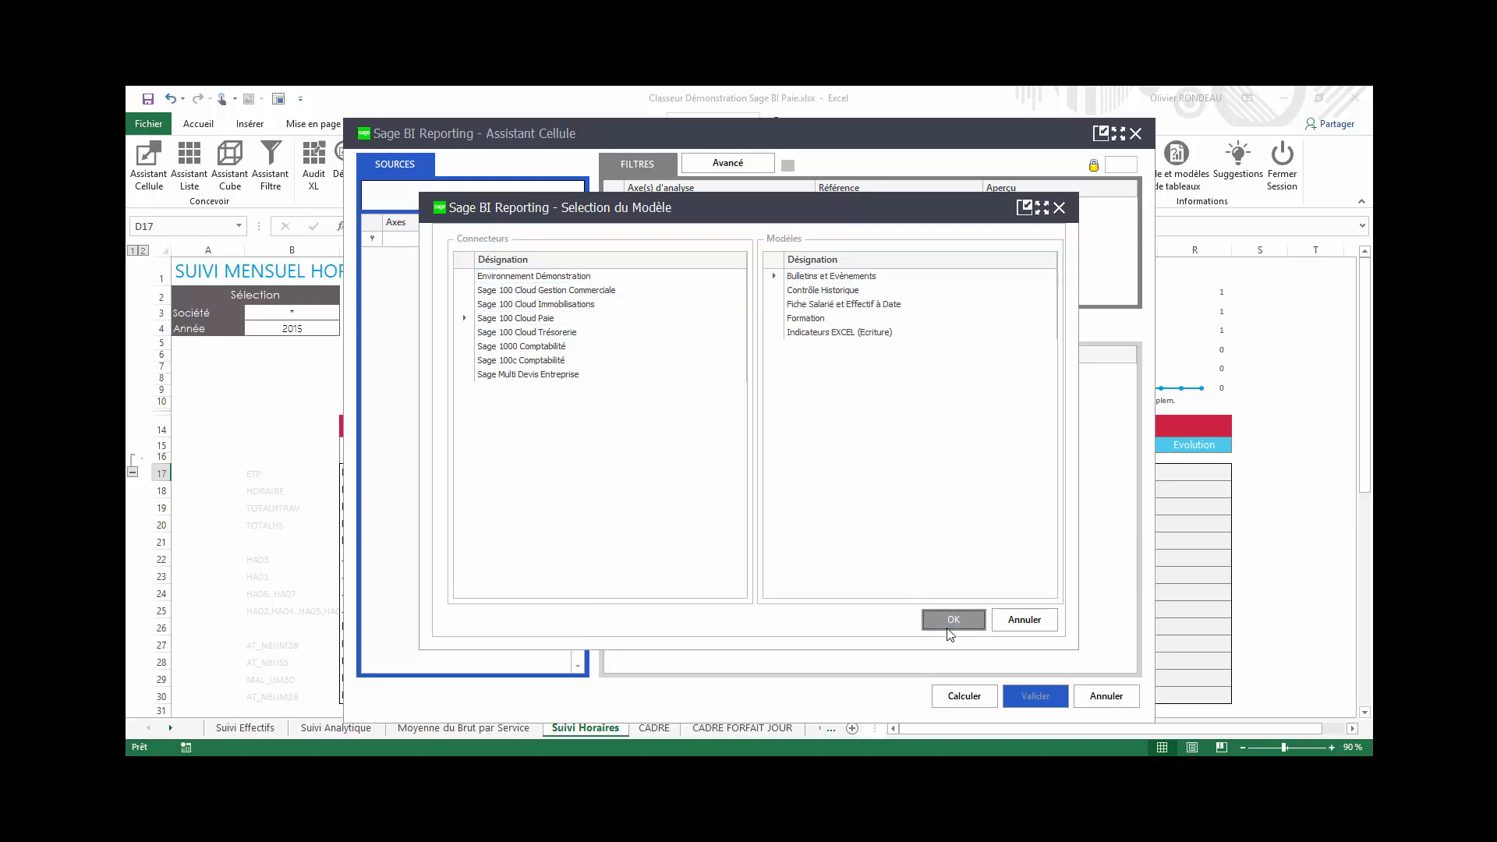
Link the Société filter to $B$3, Indicateur - Code to $B17 and Paie - Année to $B$4.
click(665, 205)
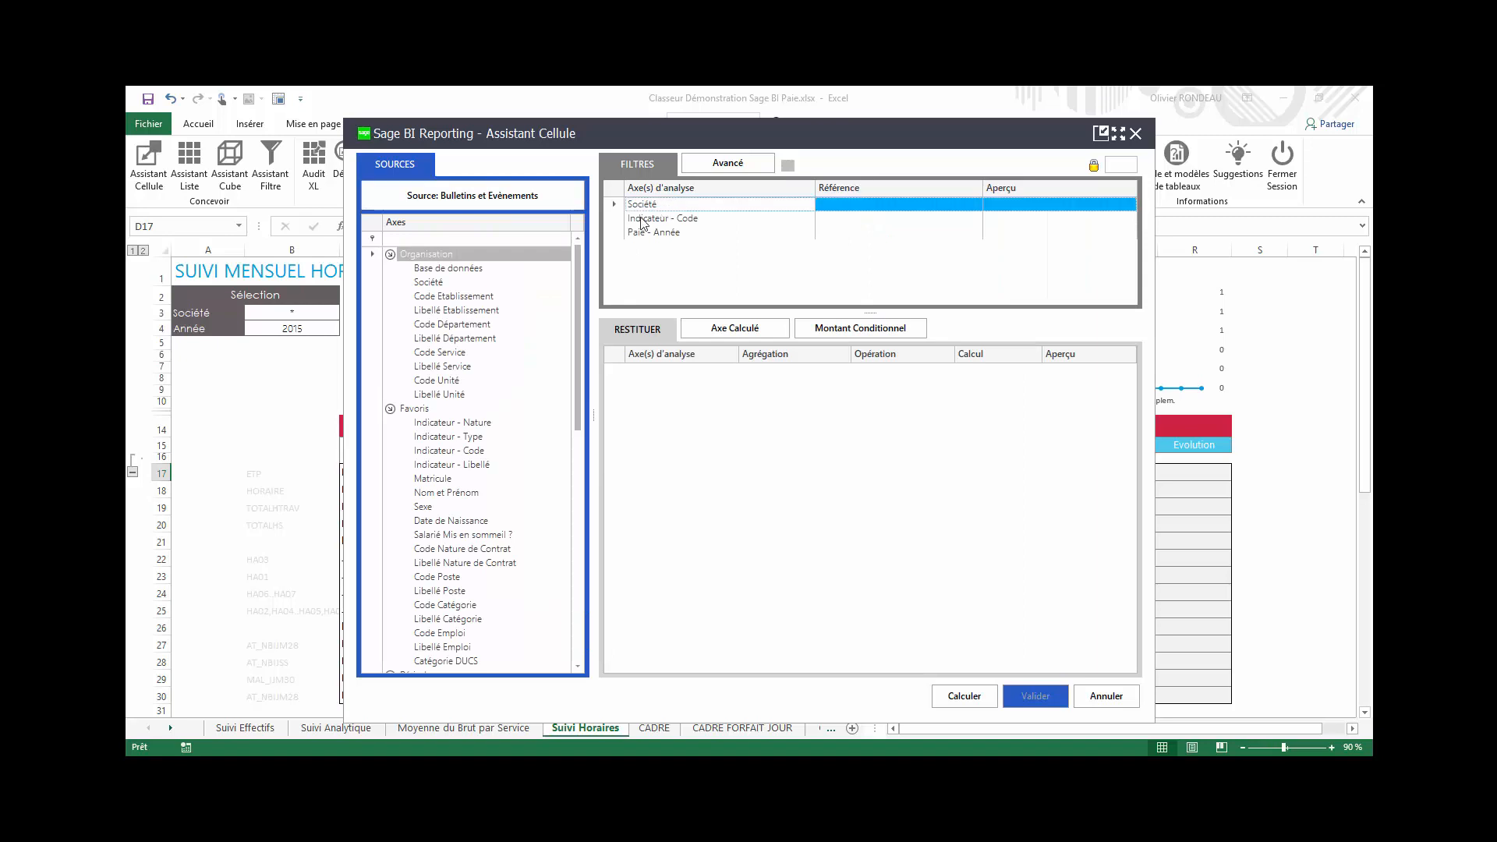
click(287, 313)
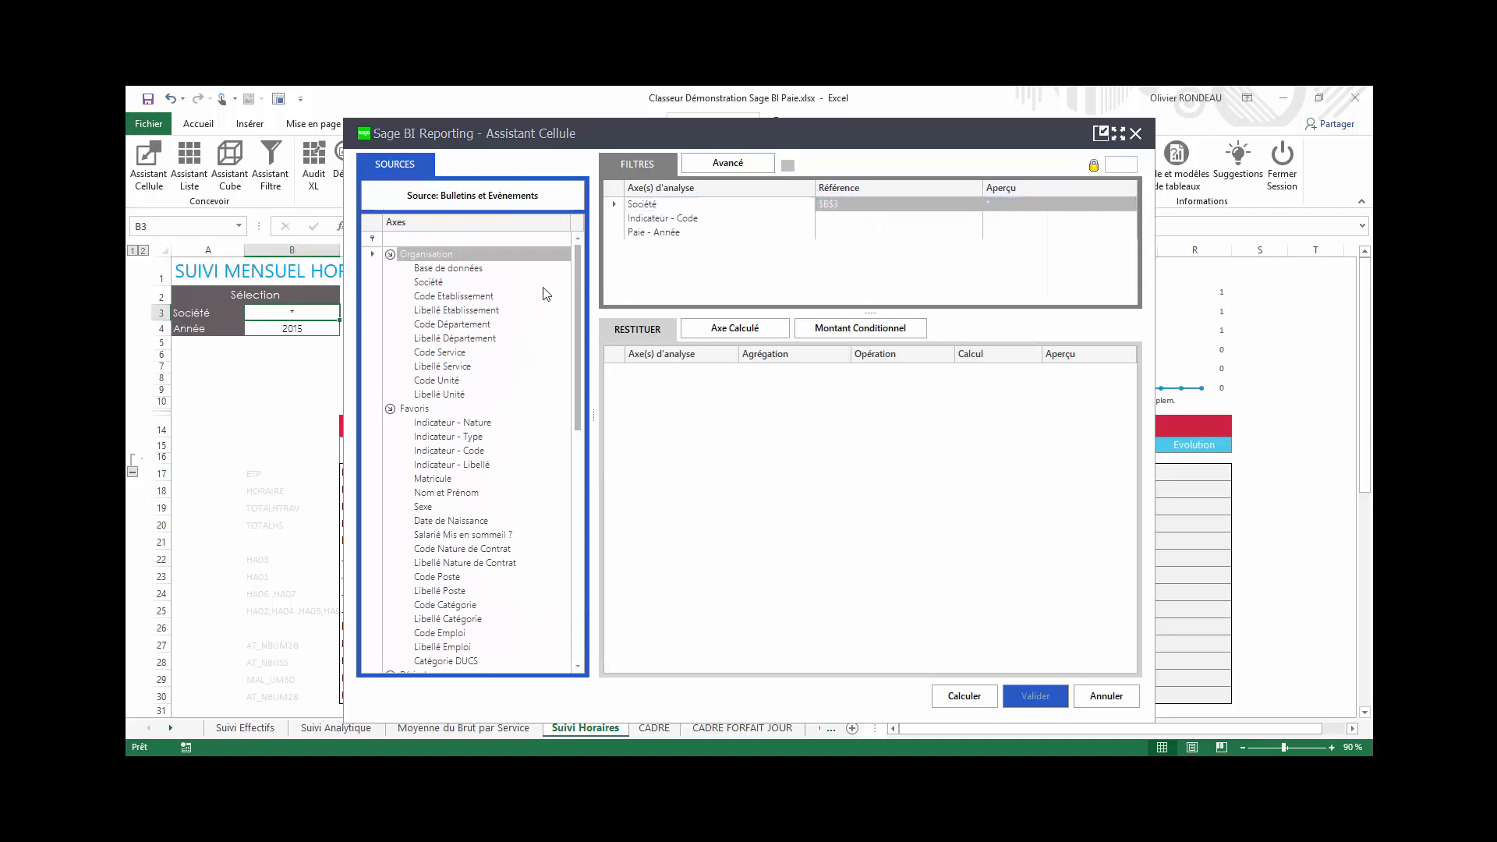
click(666, 220)
click(263, 472)
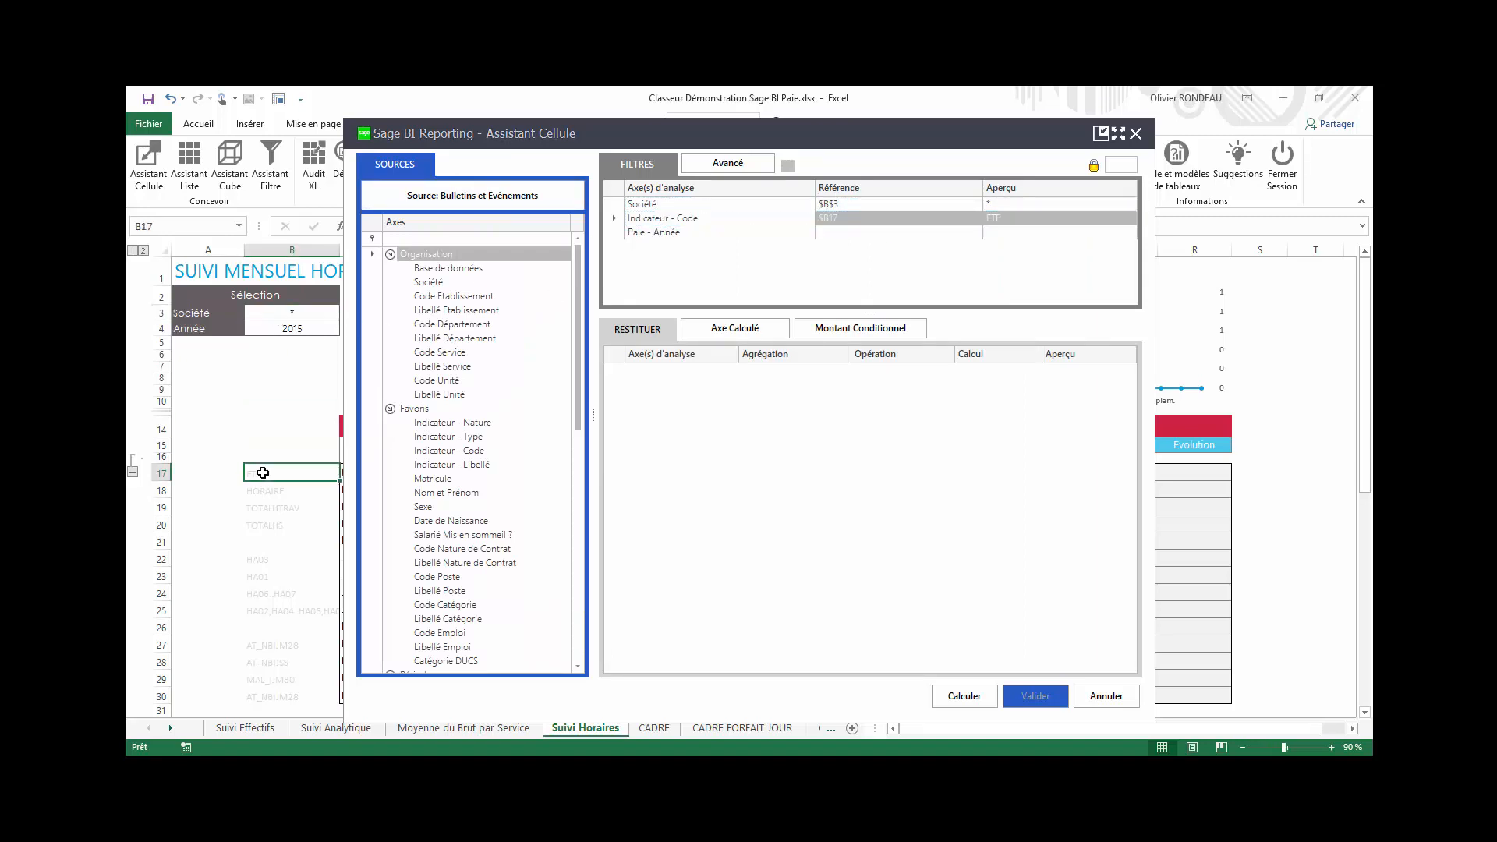
click(673, 234)
click(311, 334)
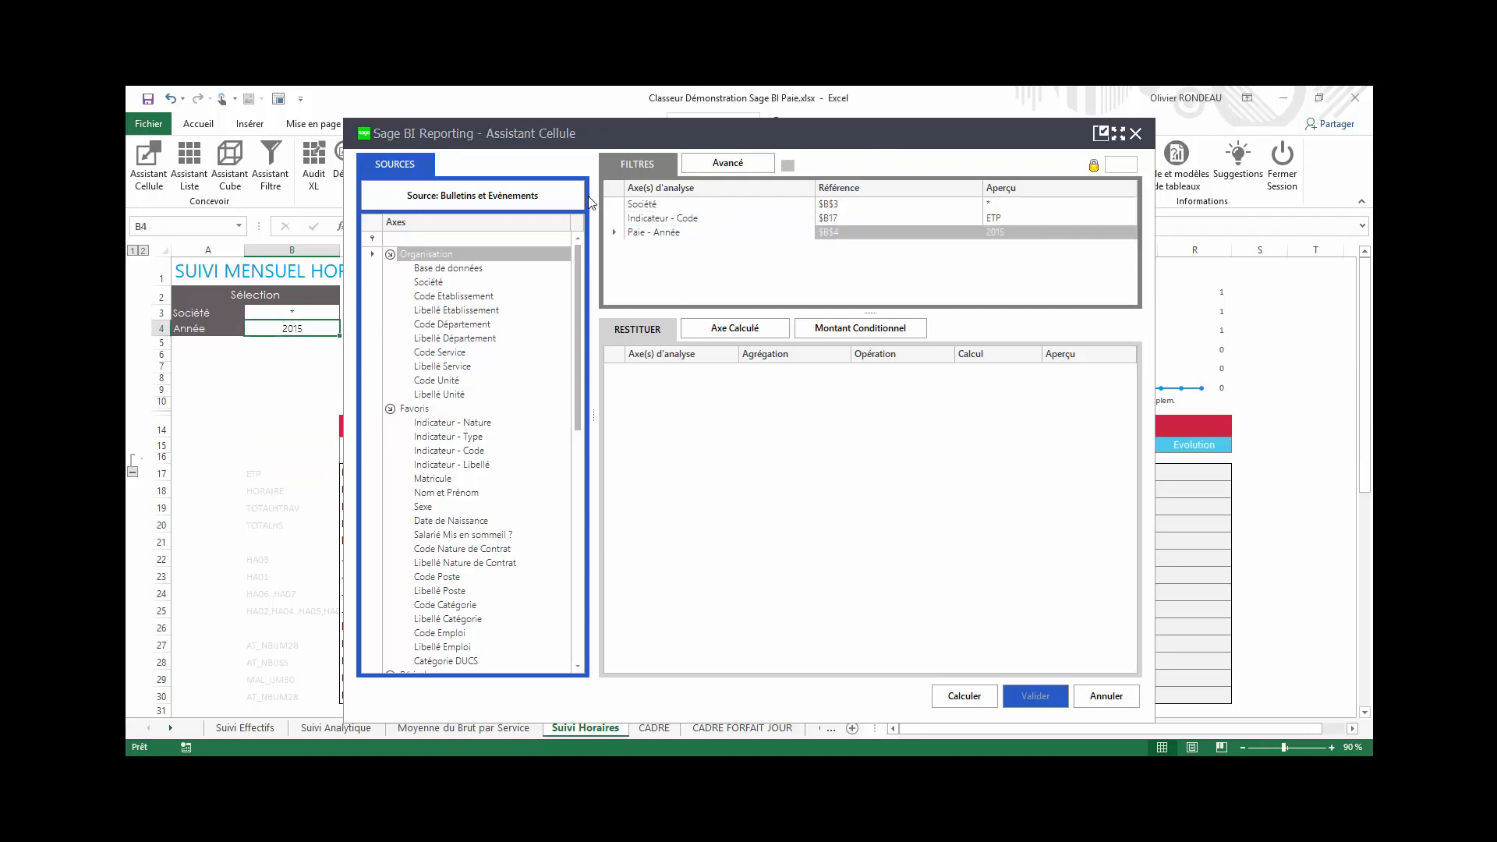
Add a Paie - Mois filter and link it to the January month number in D$16.
drag(575, 145, 822, 173)
click(742, 504)
scroll(743, 503, down, 4)
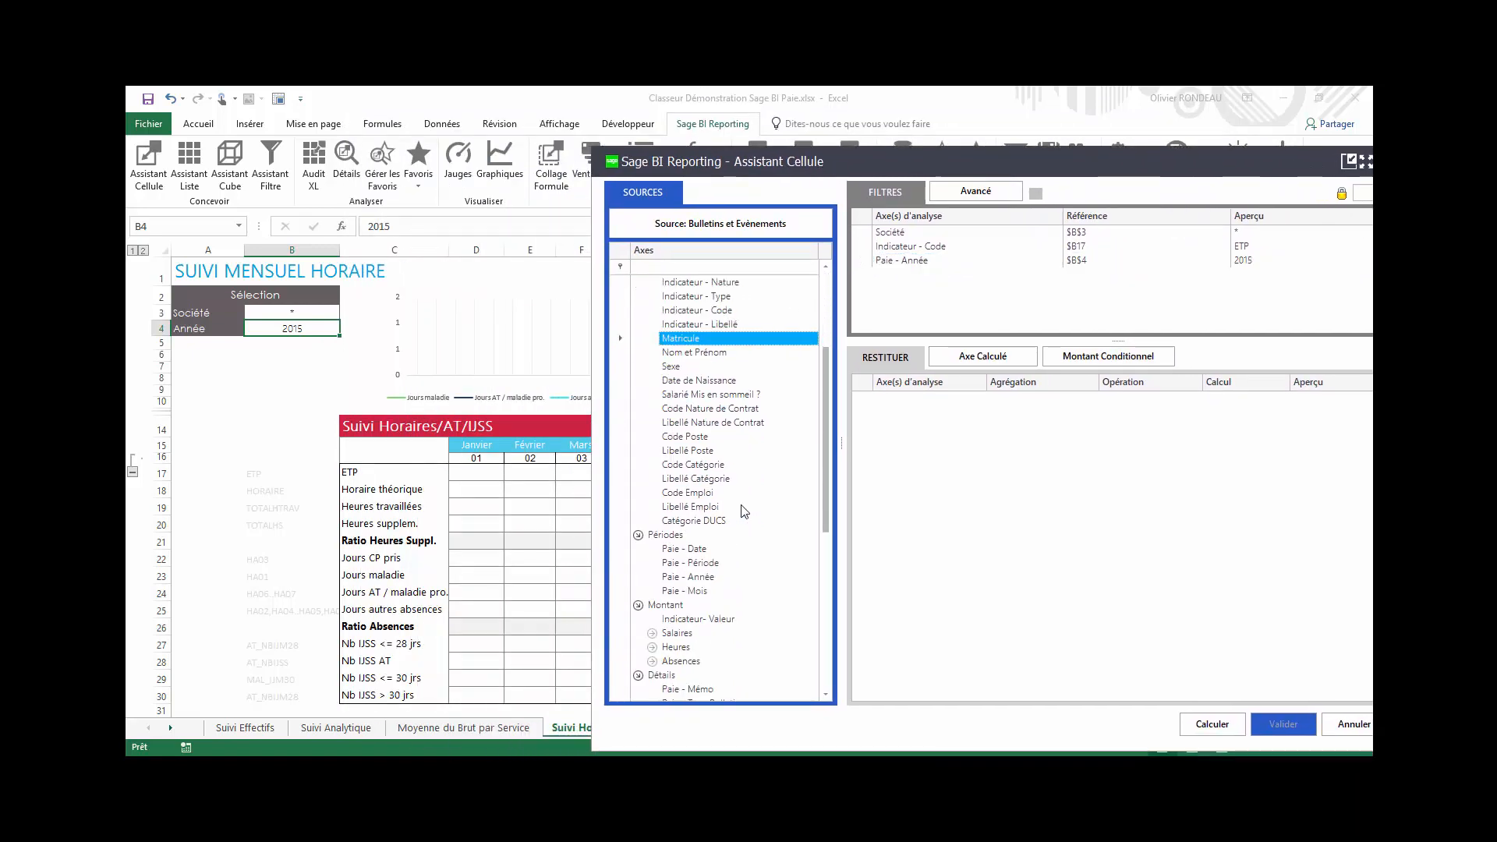
drag(696, 591, 1063, 265)
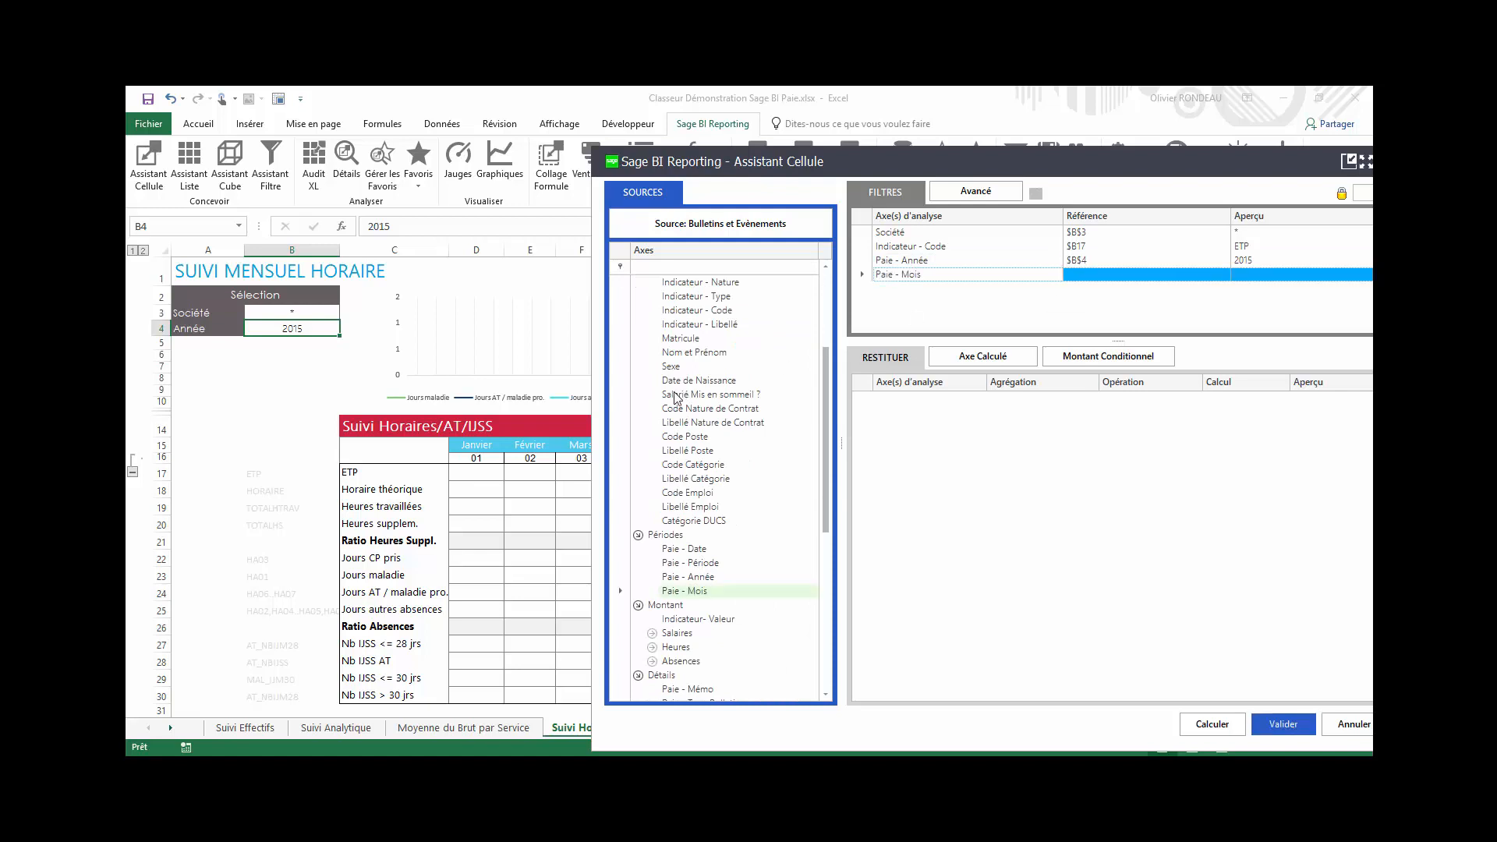
click(478, 459)
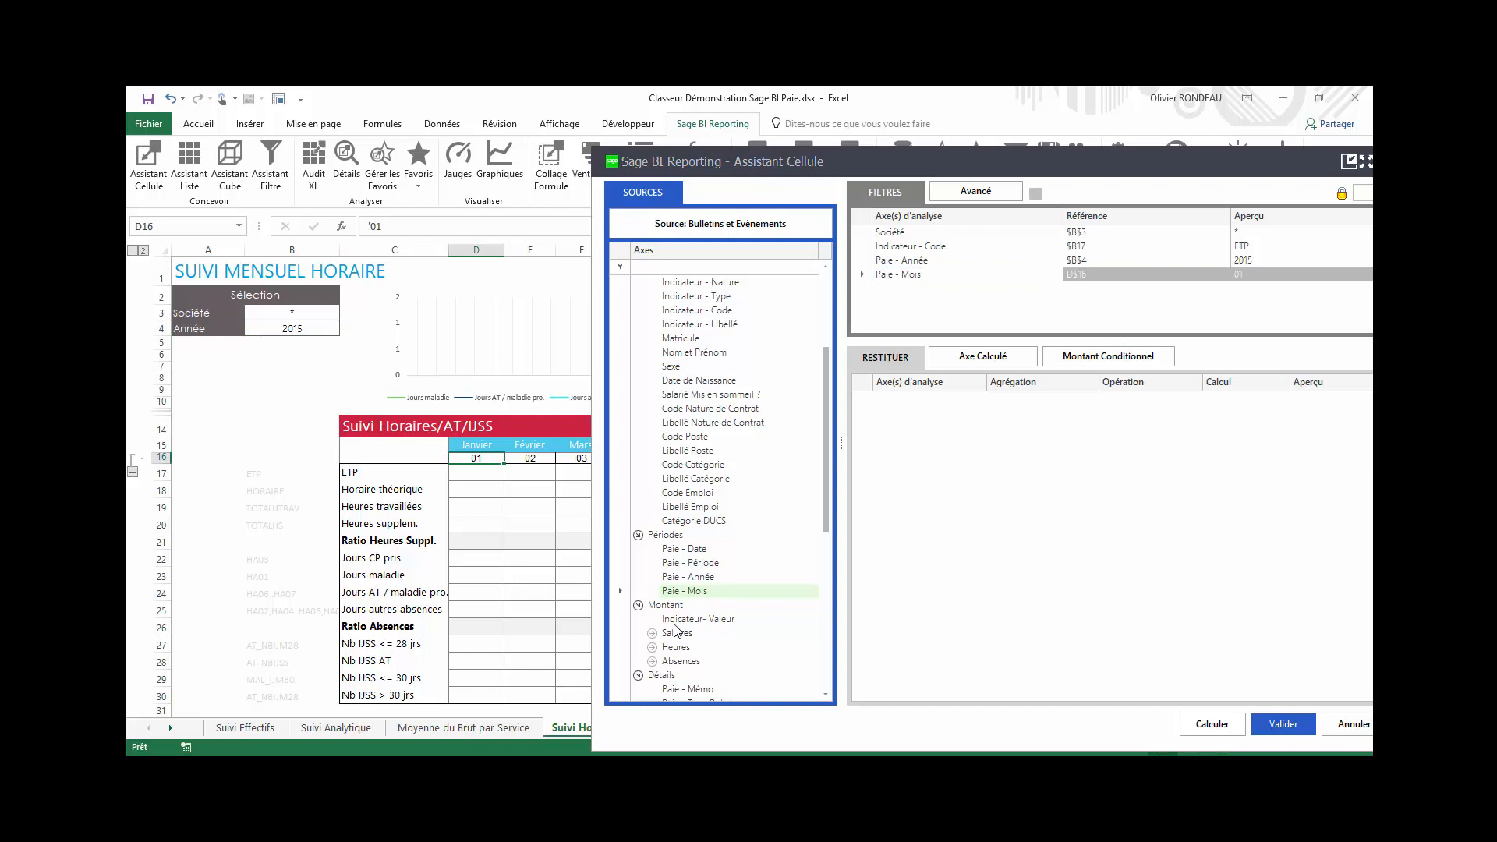
Return Indicateur- Valeur aggregated as Somme, calculate its preview and insert the formula into the cell.
drag(675, 623, 908, 558)
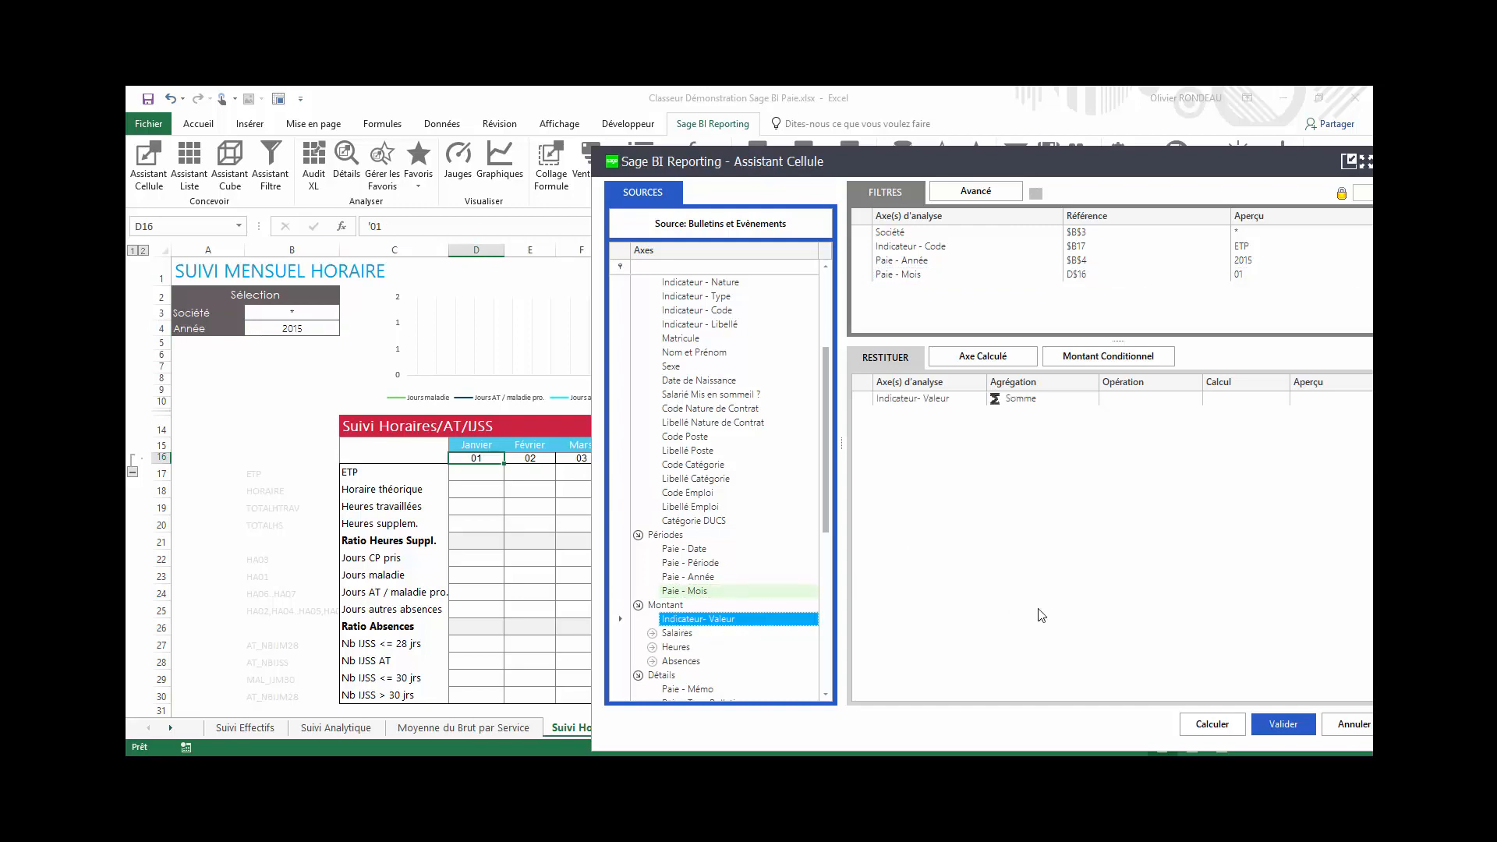
drag(1150, 172, 1088, 170)
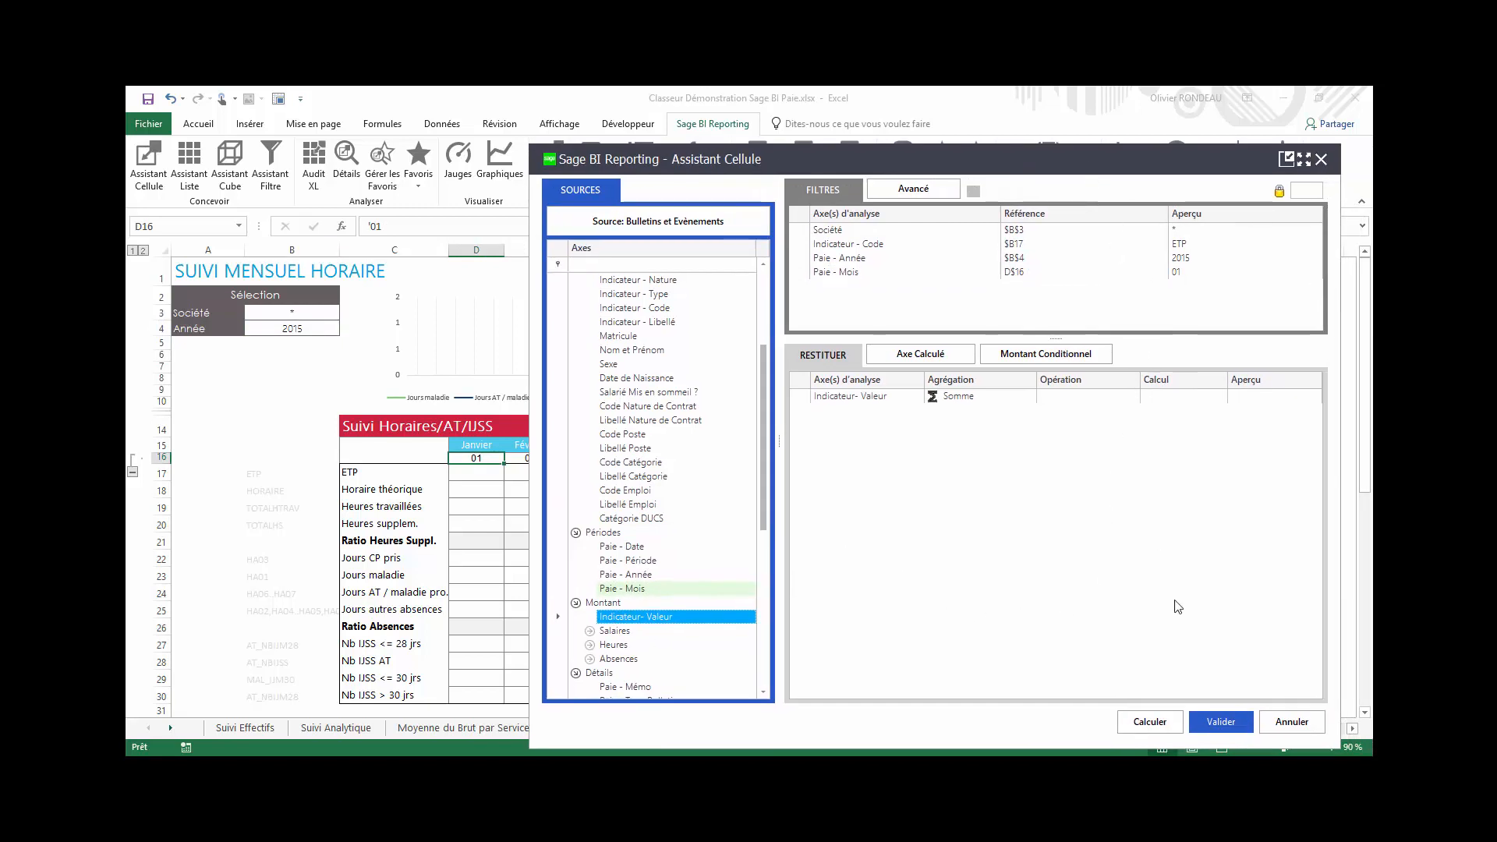
click(1151, 722)
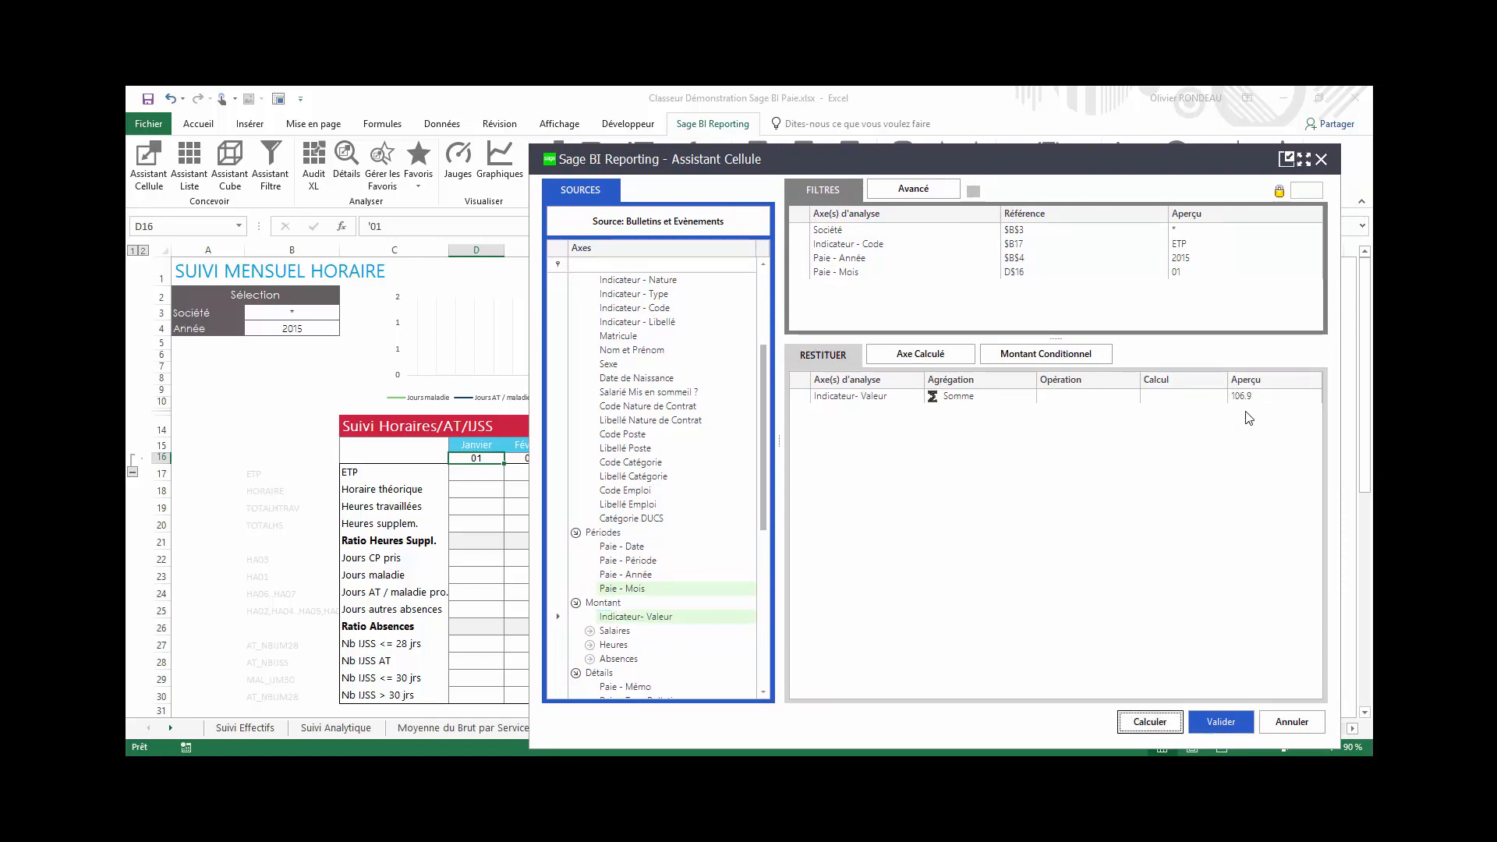
click(1227, 714)
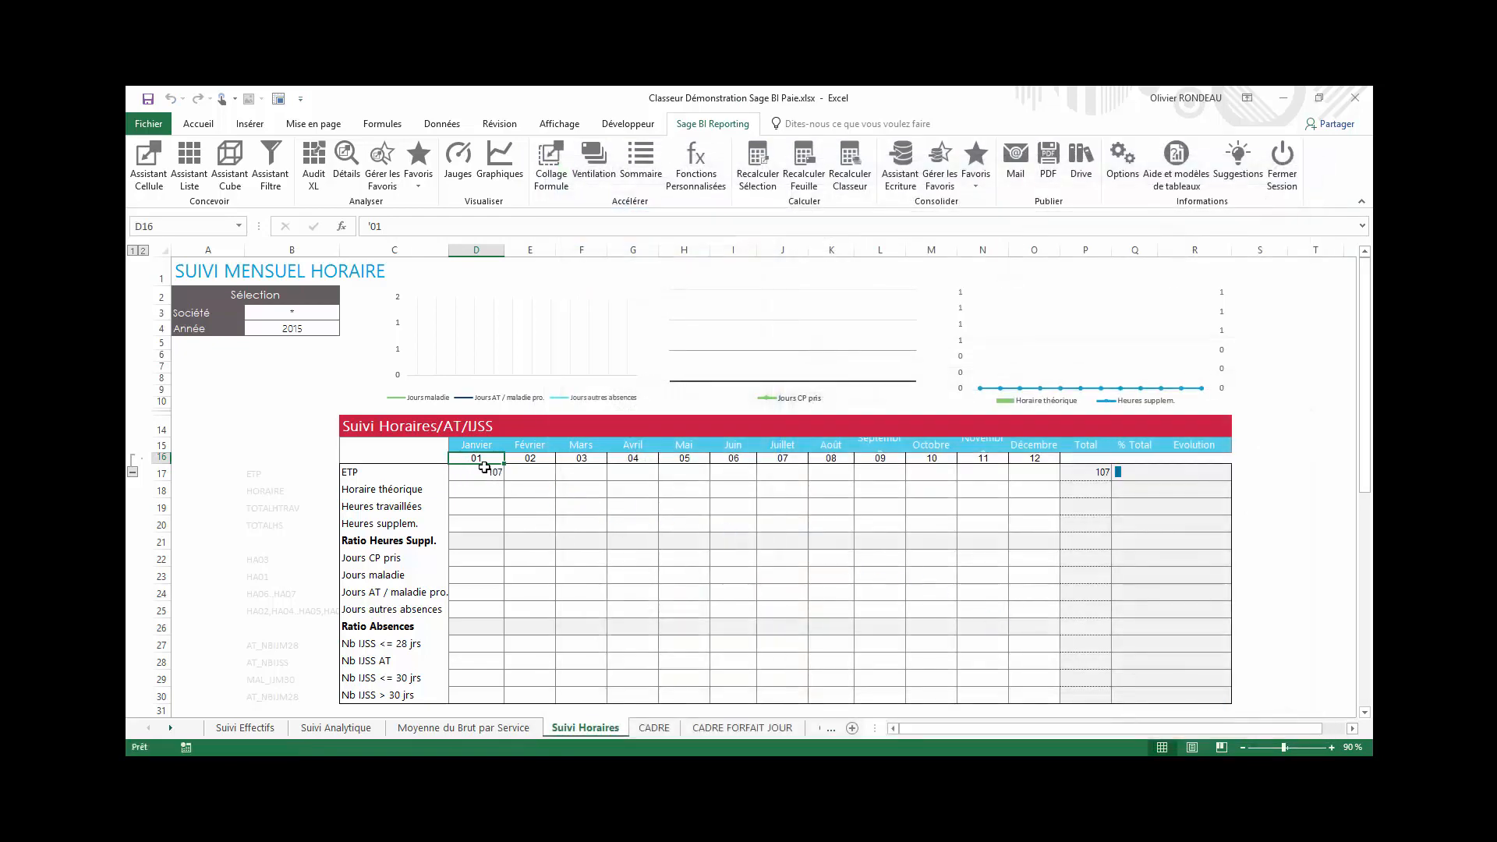
Copy the D17 formula and fill it across D17:O30 of the monthly hours table with Coller Formule.
click(484, 468)
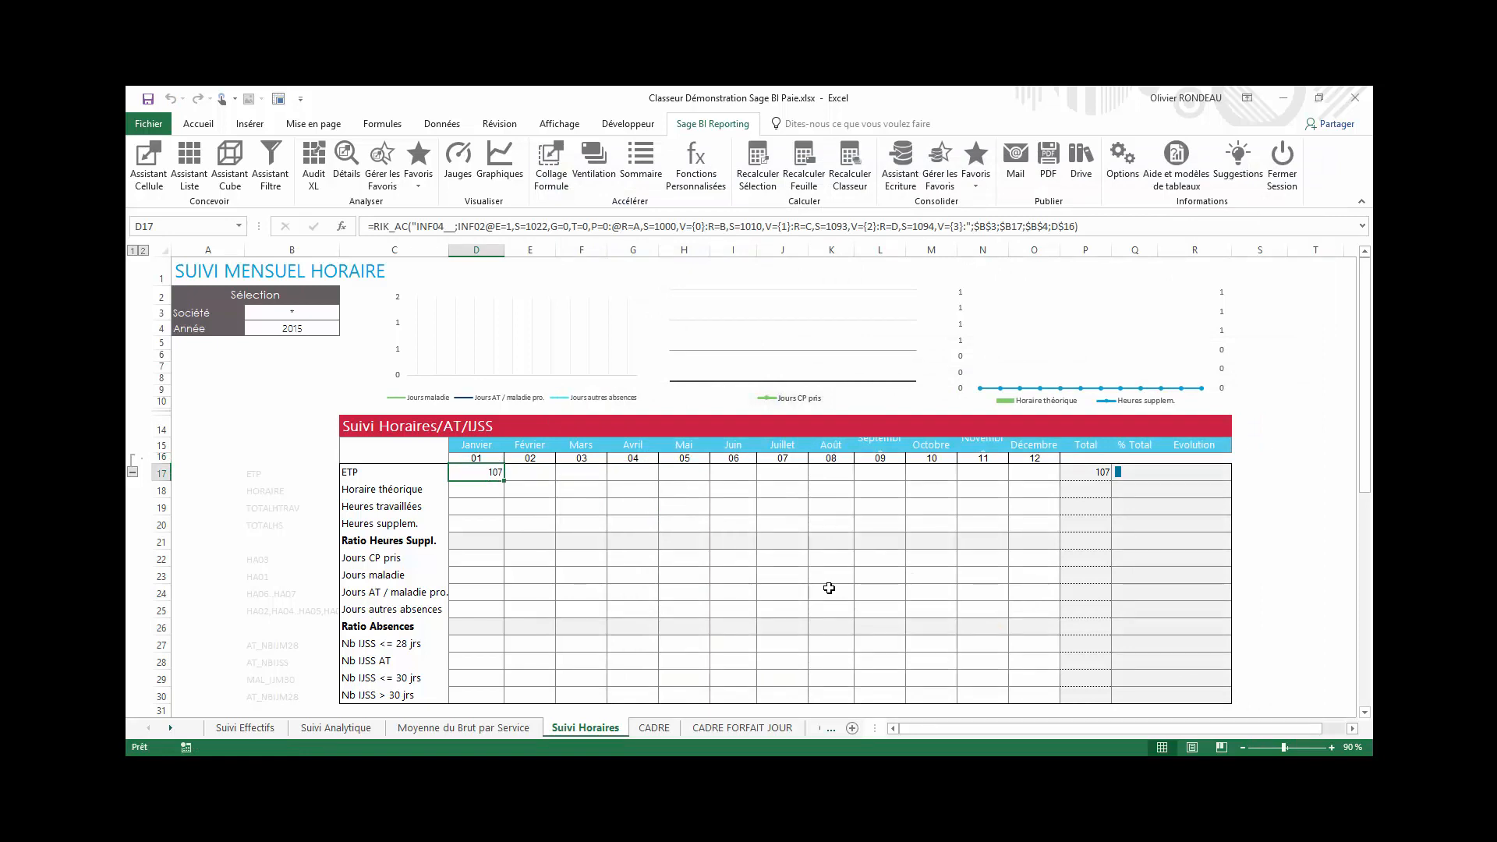
key(ctrl+c)
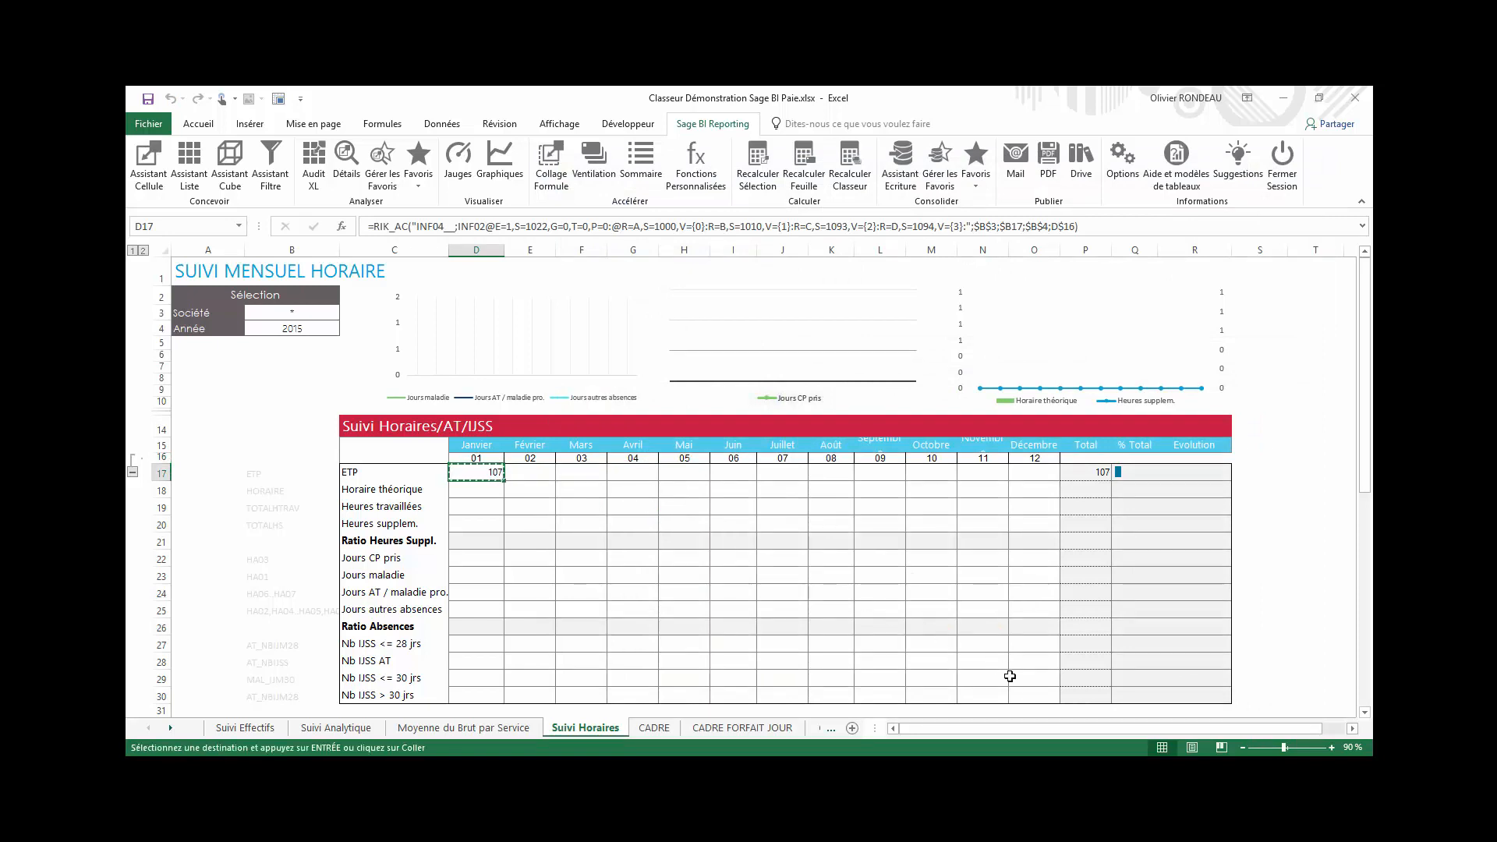
shift+click(1029, 694)
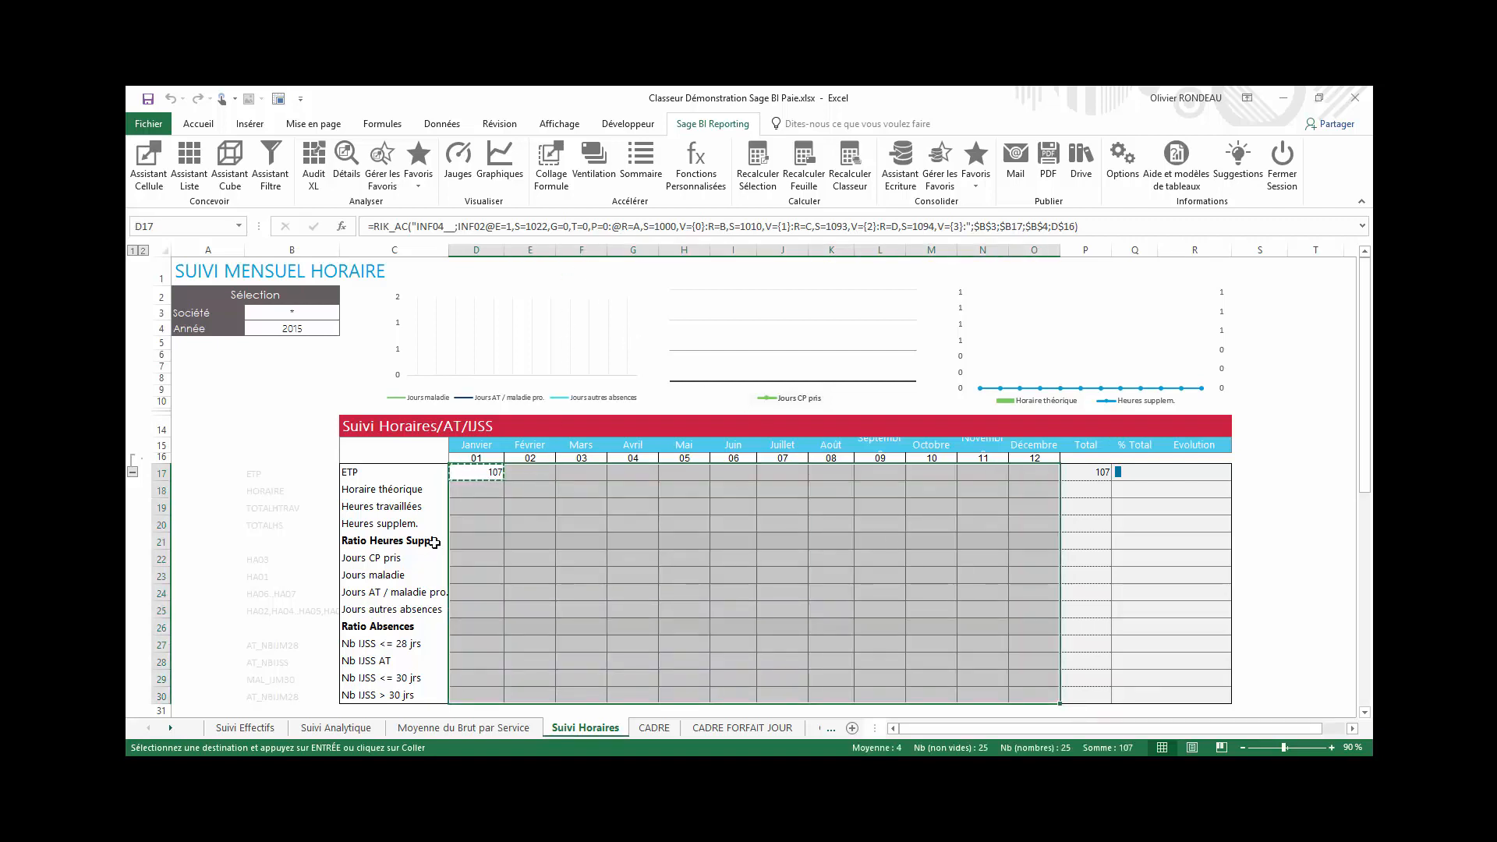
click(558, 173)
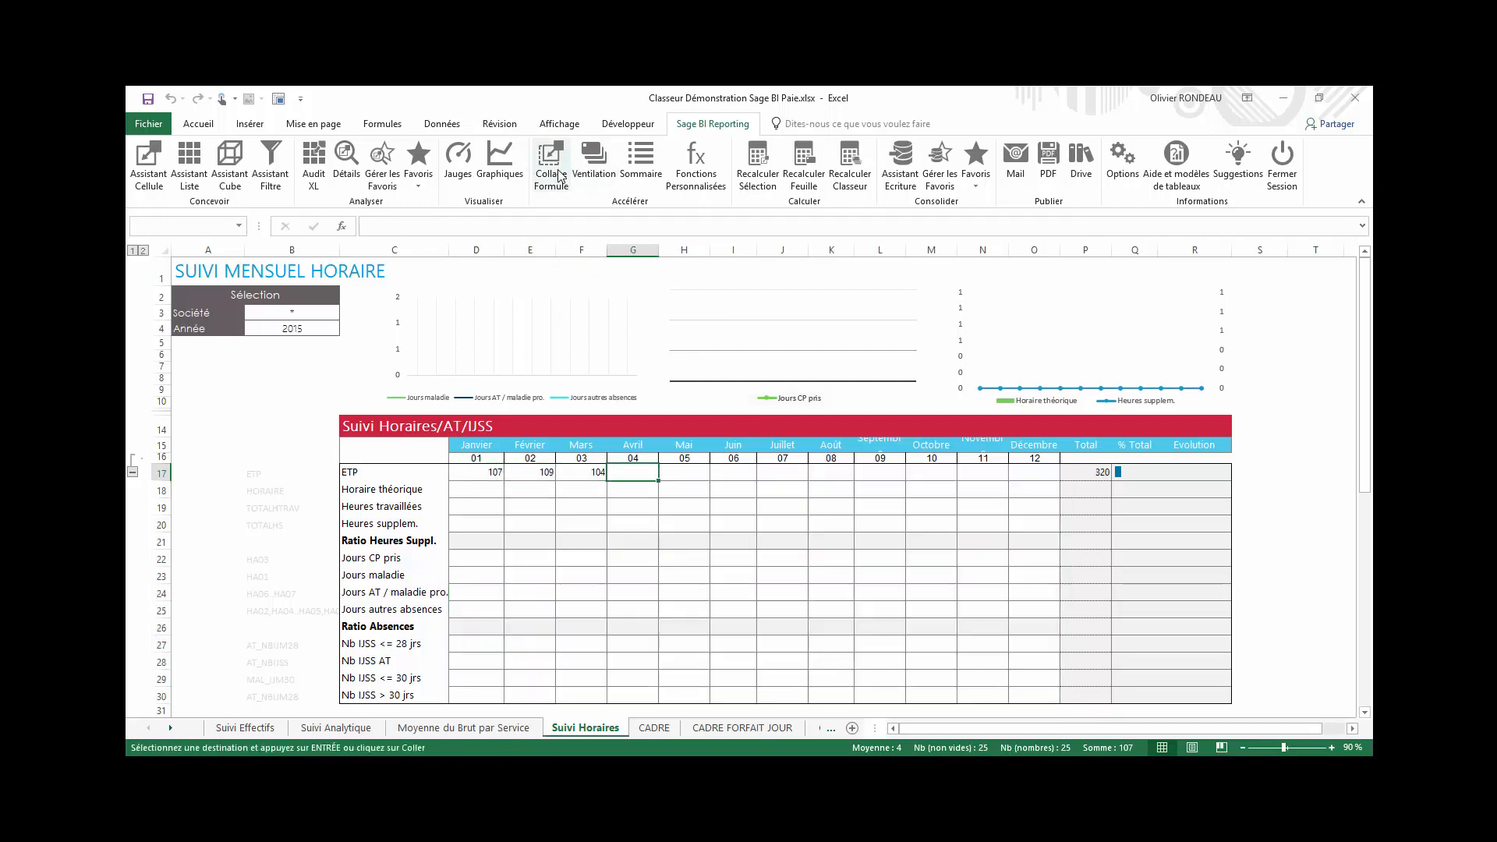
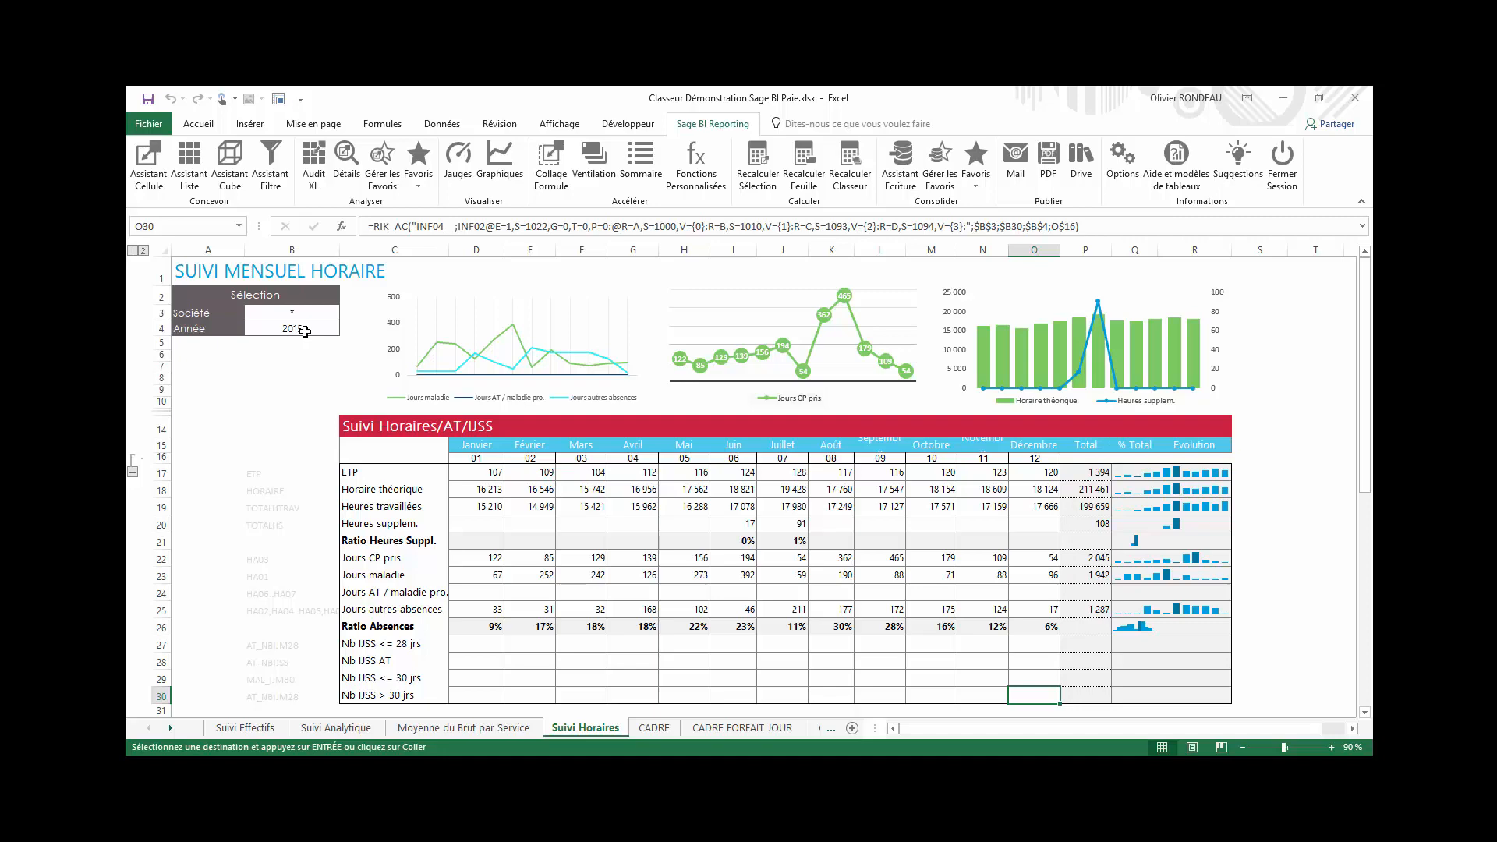
Set the Année filter in B4 to 2016 from the filter list.
double_click(304, 330)
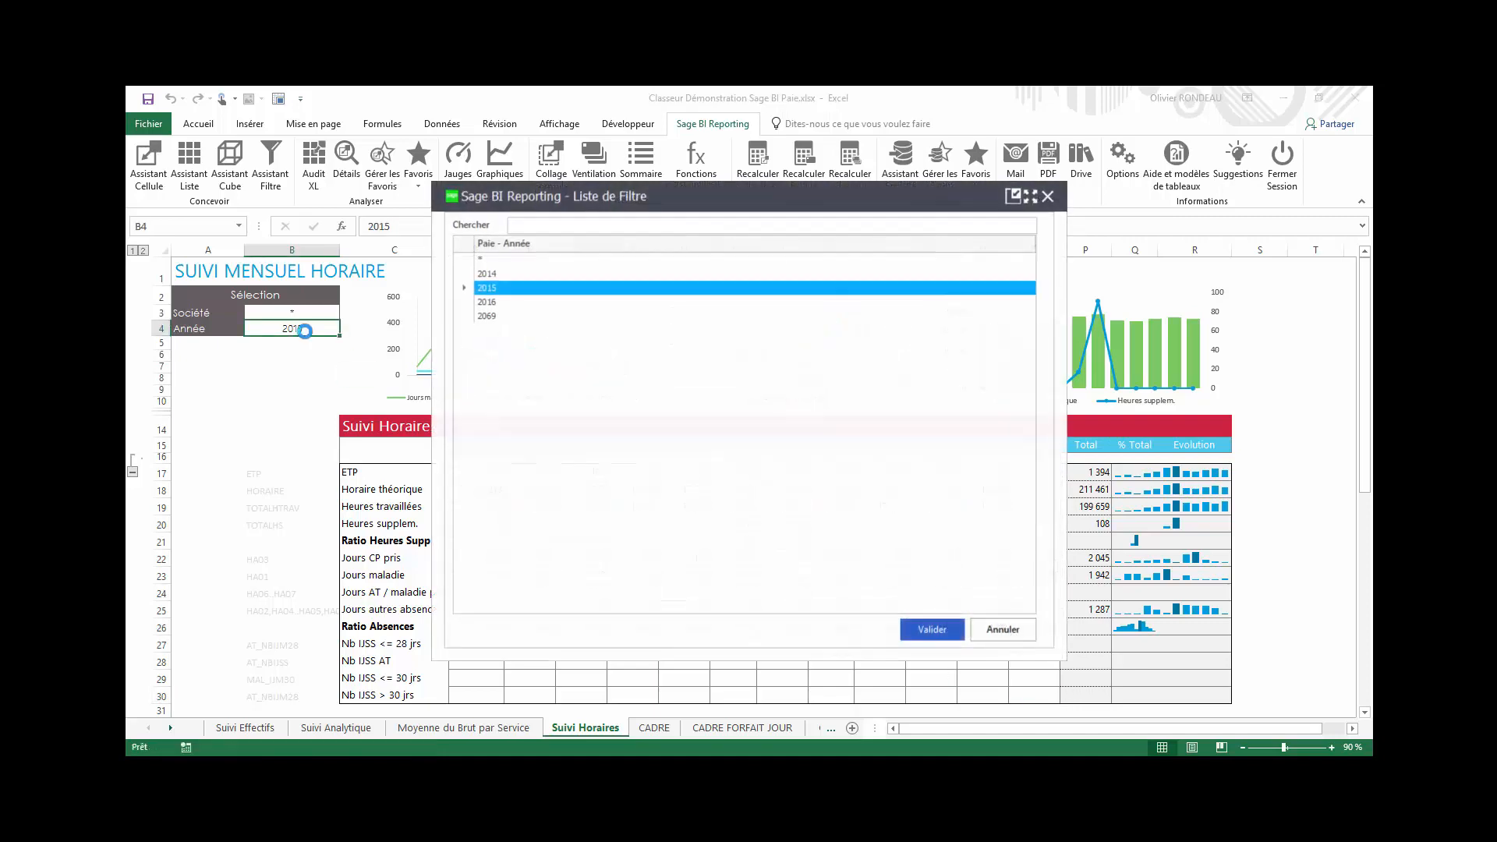
click(494, 302)
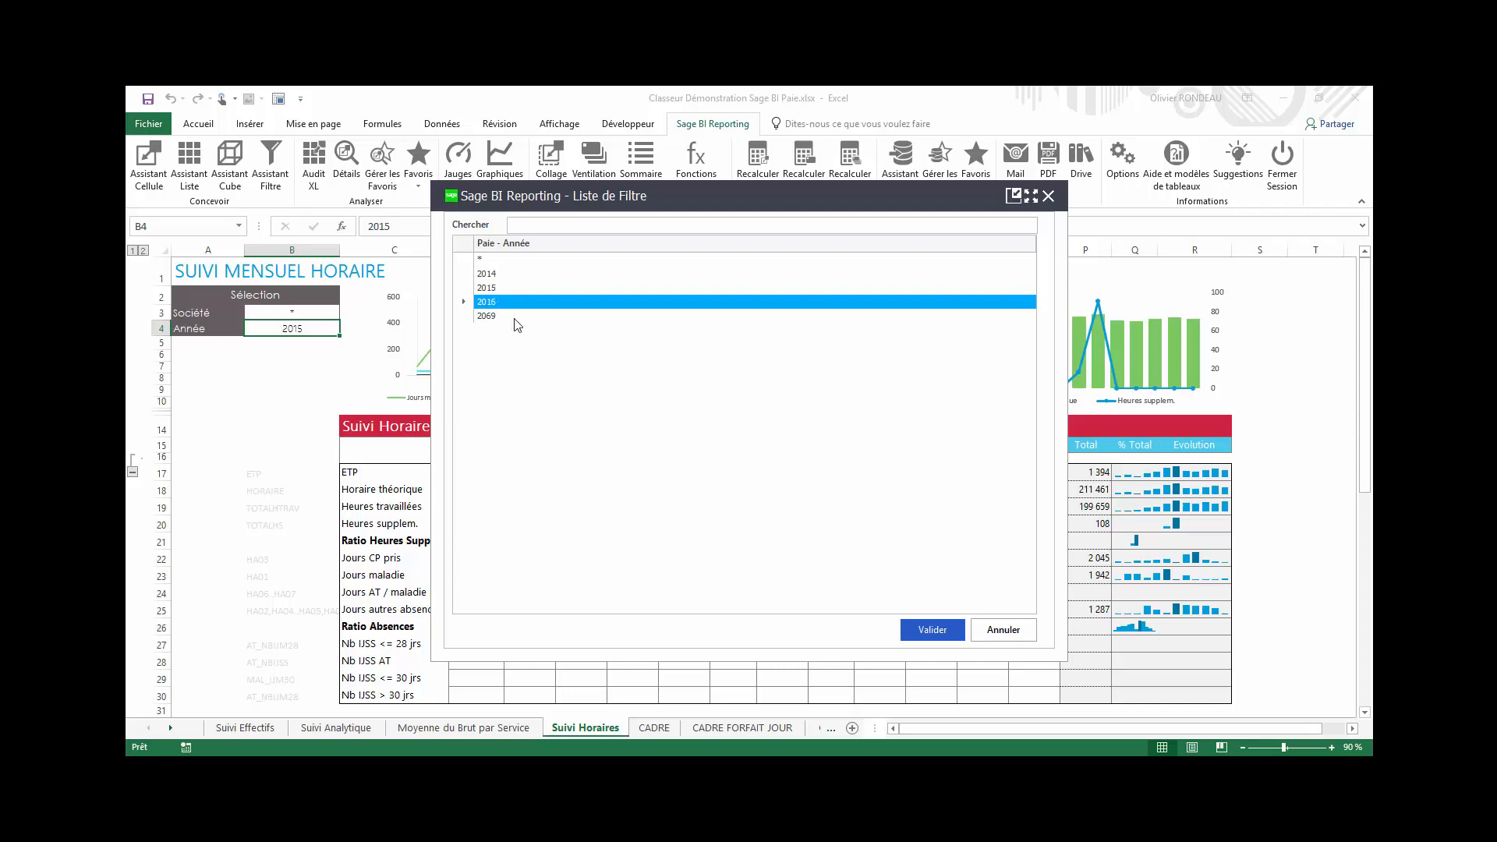
click(940, 633)
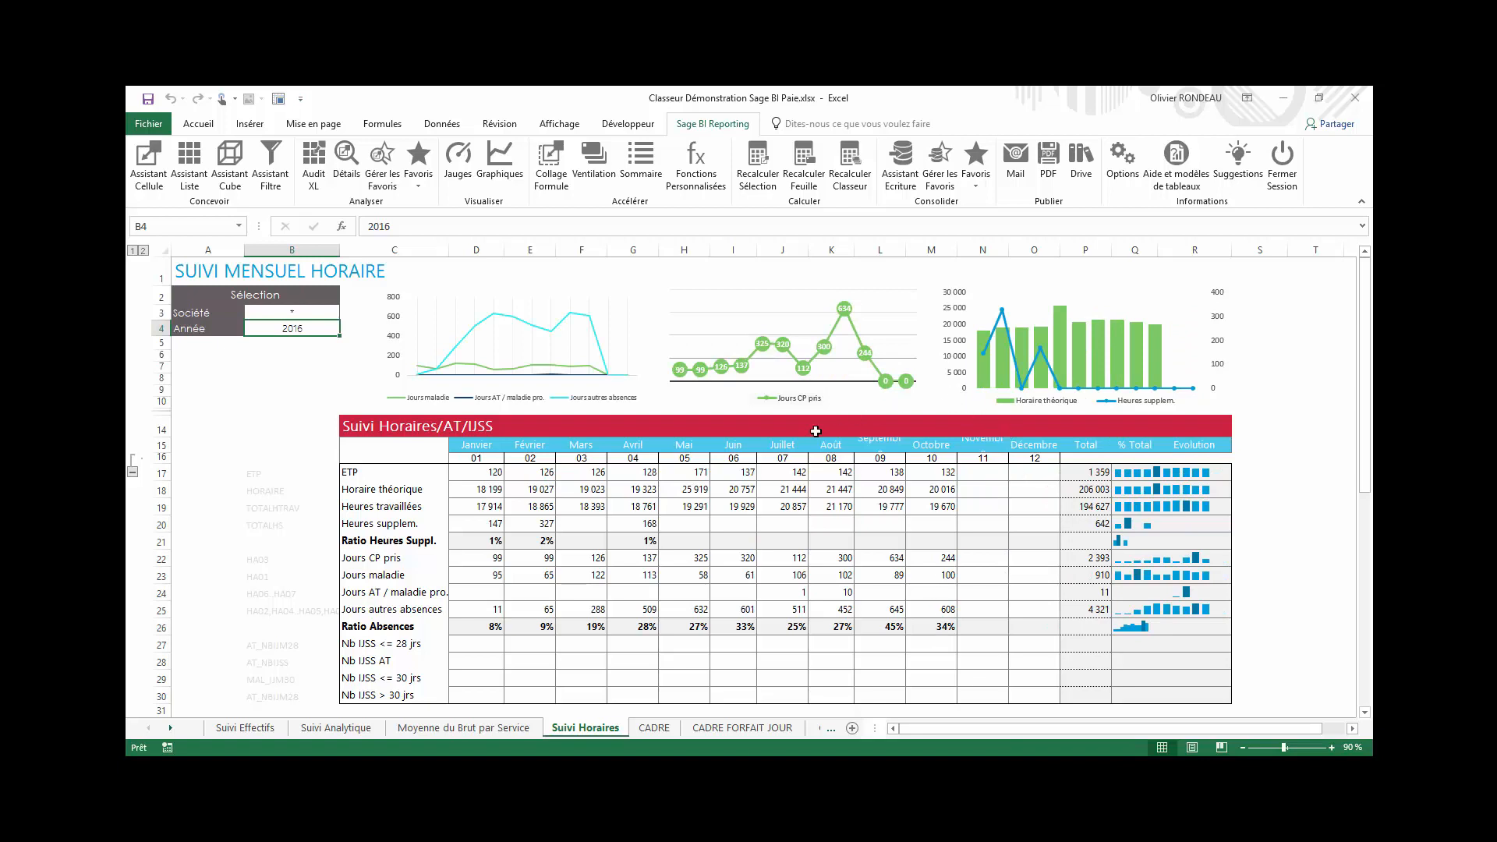
Examine the Jours CP pris chart and the table row it draws its data from.
click(852, 392)
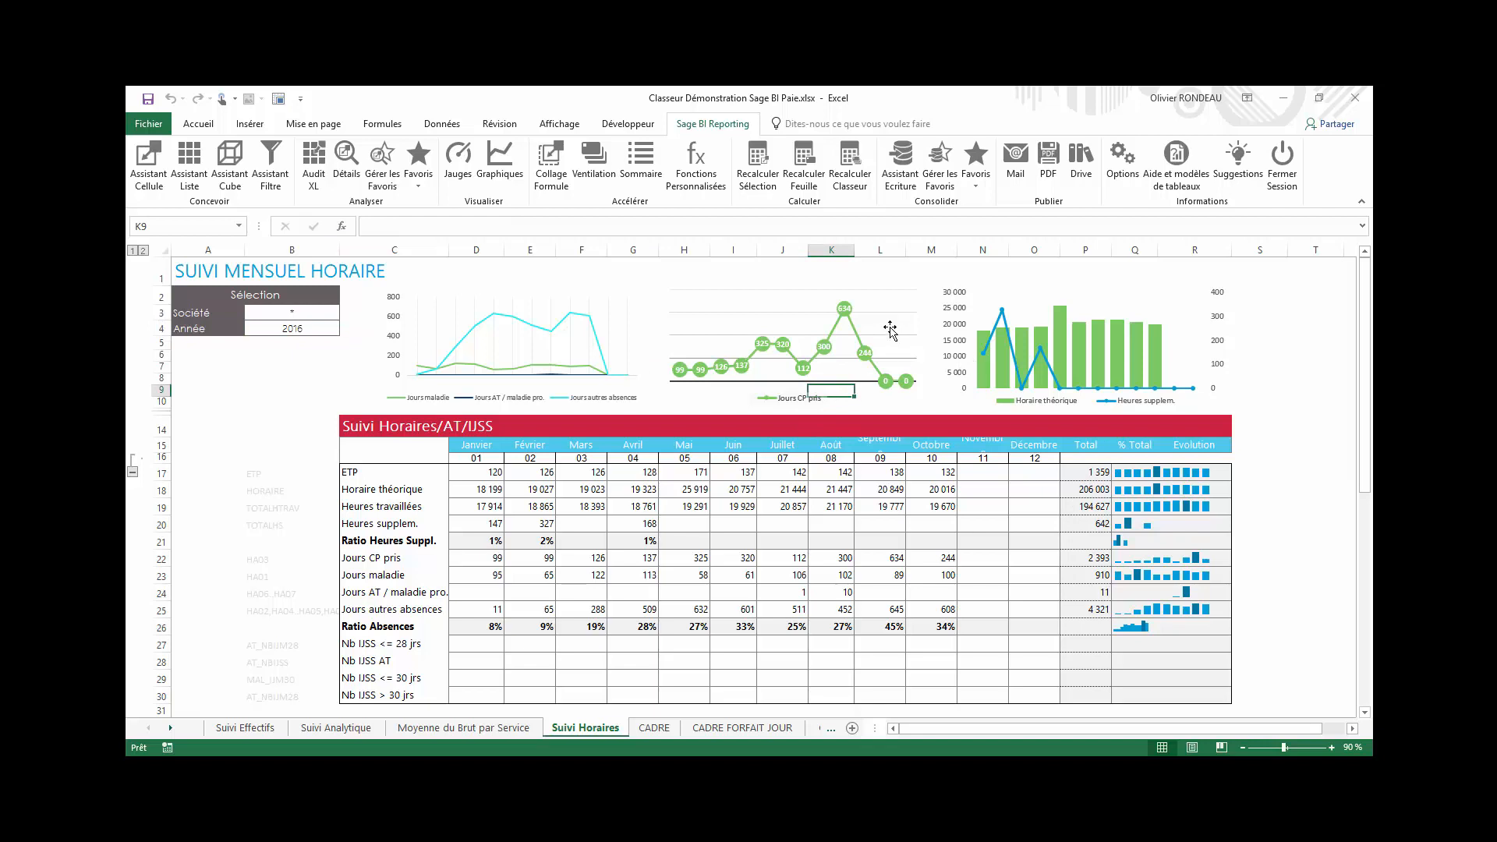
click(916, 319)
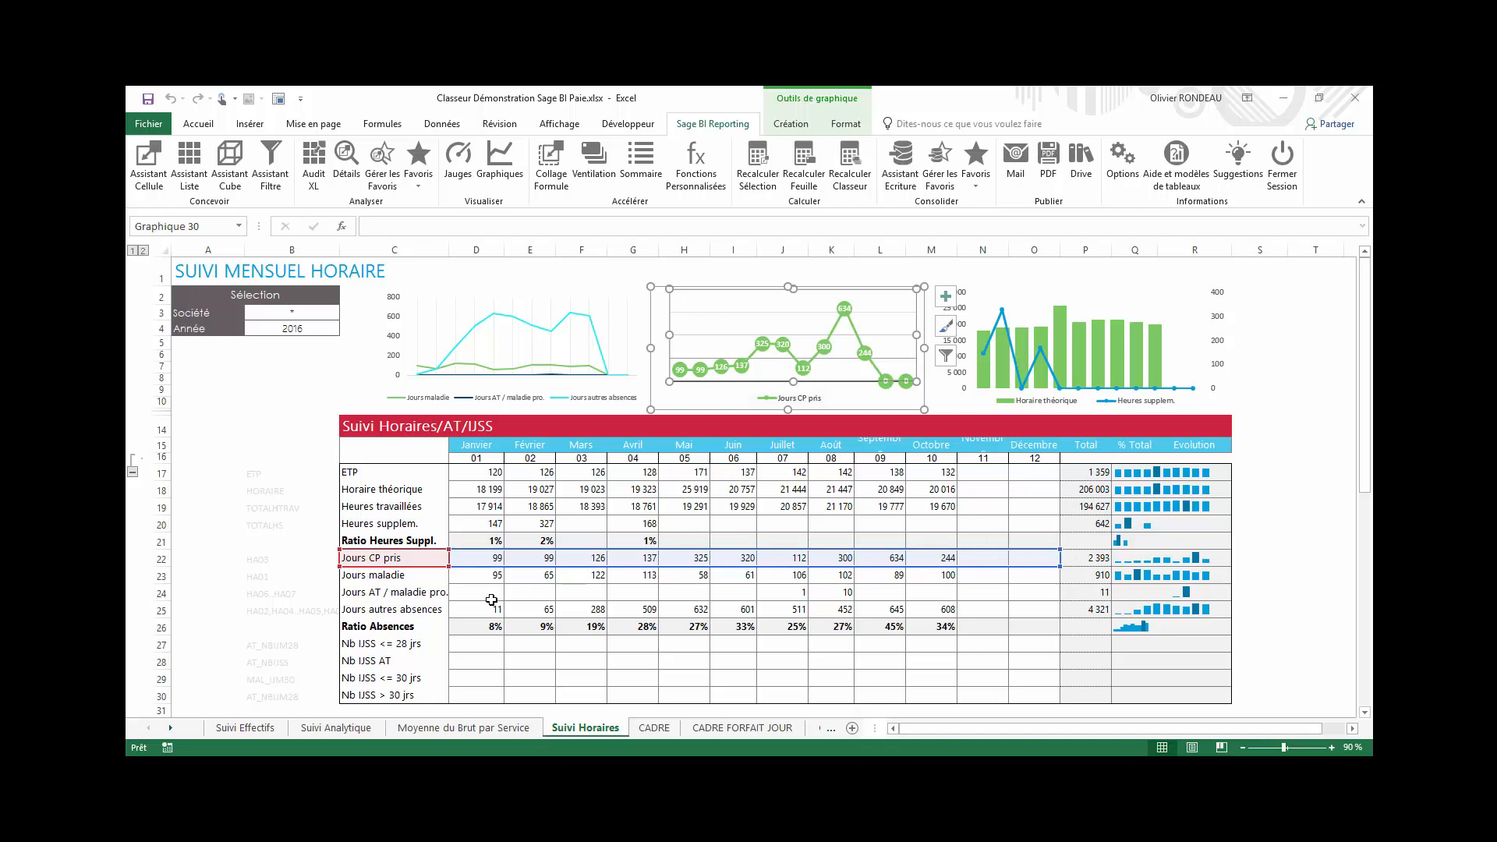
key(Escape)
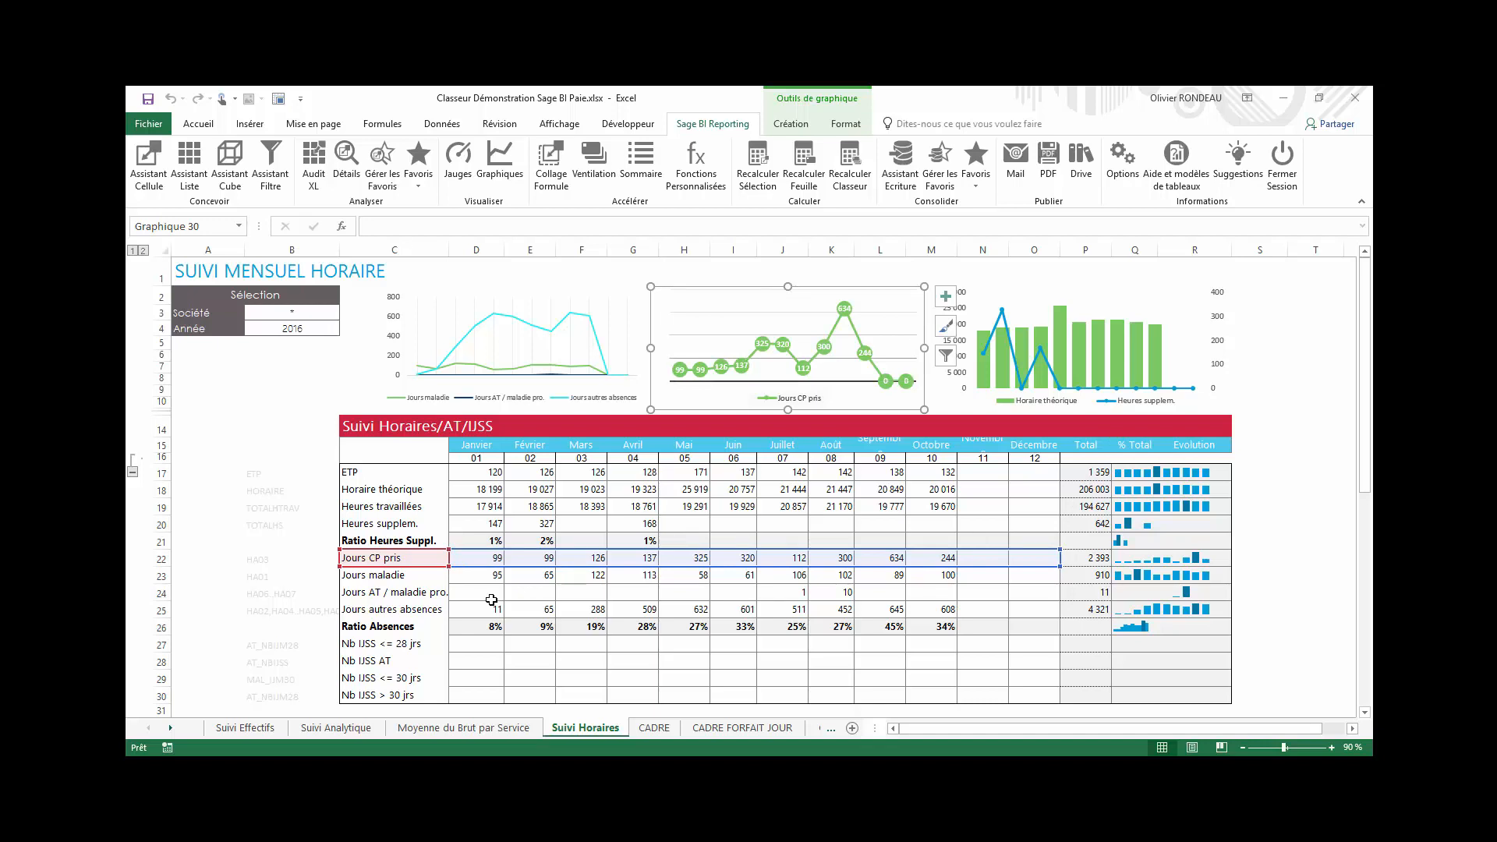
click(769, 579)
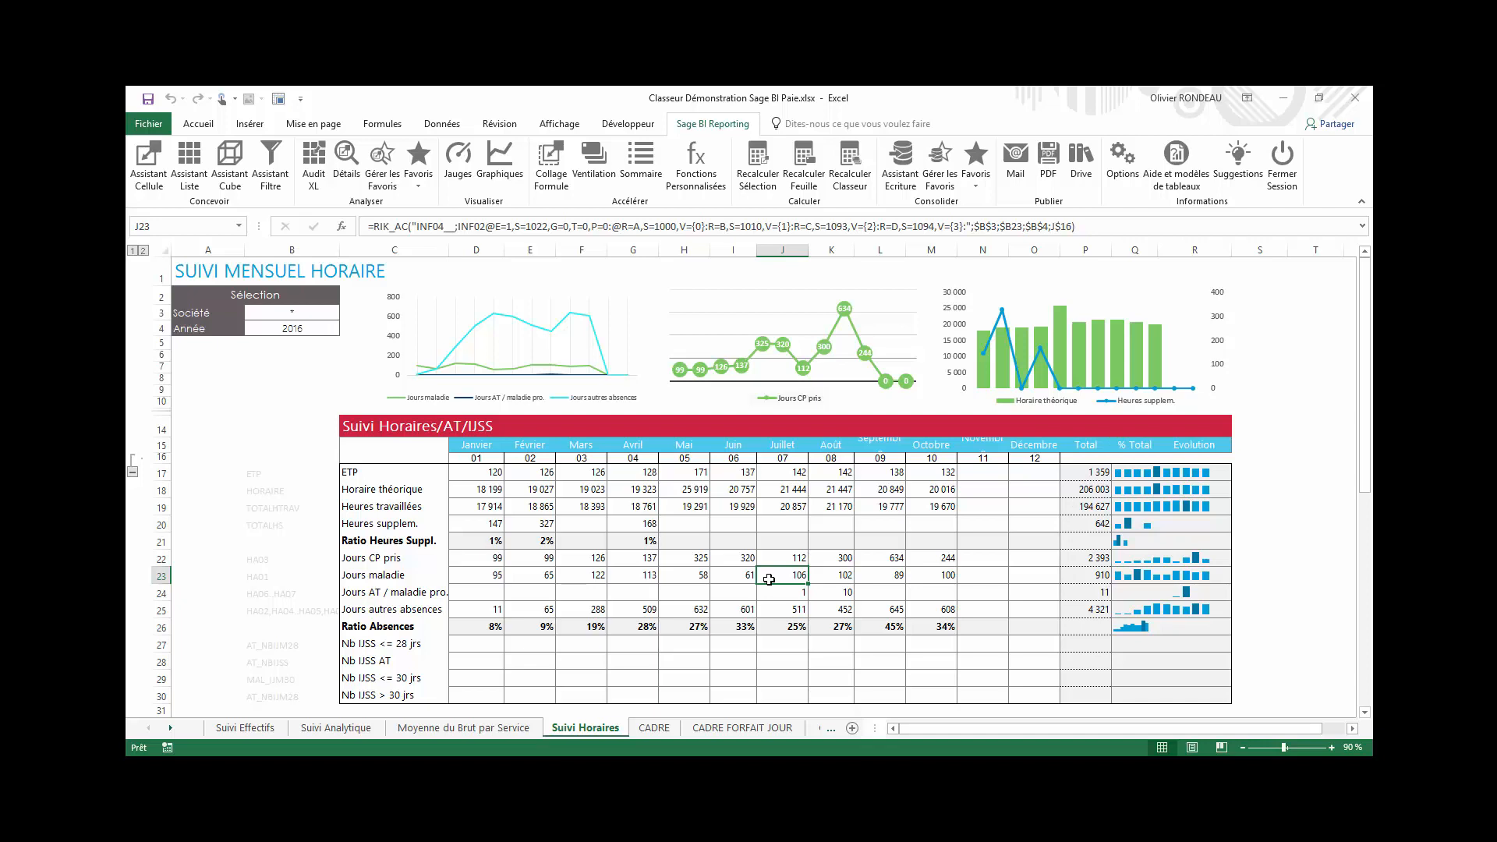
Launch the Automatiser application and sign in to the Sage BI Reporting solution.
click(337, 733)
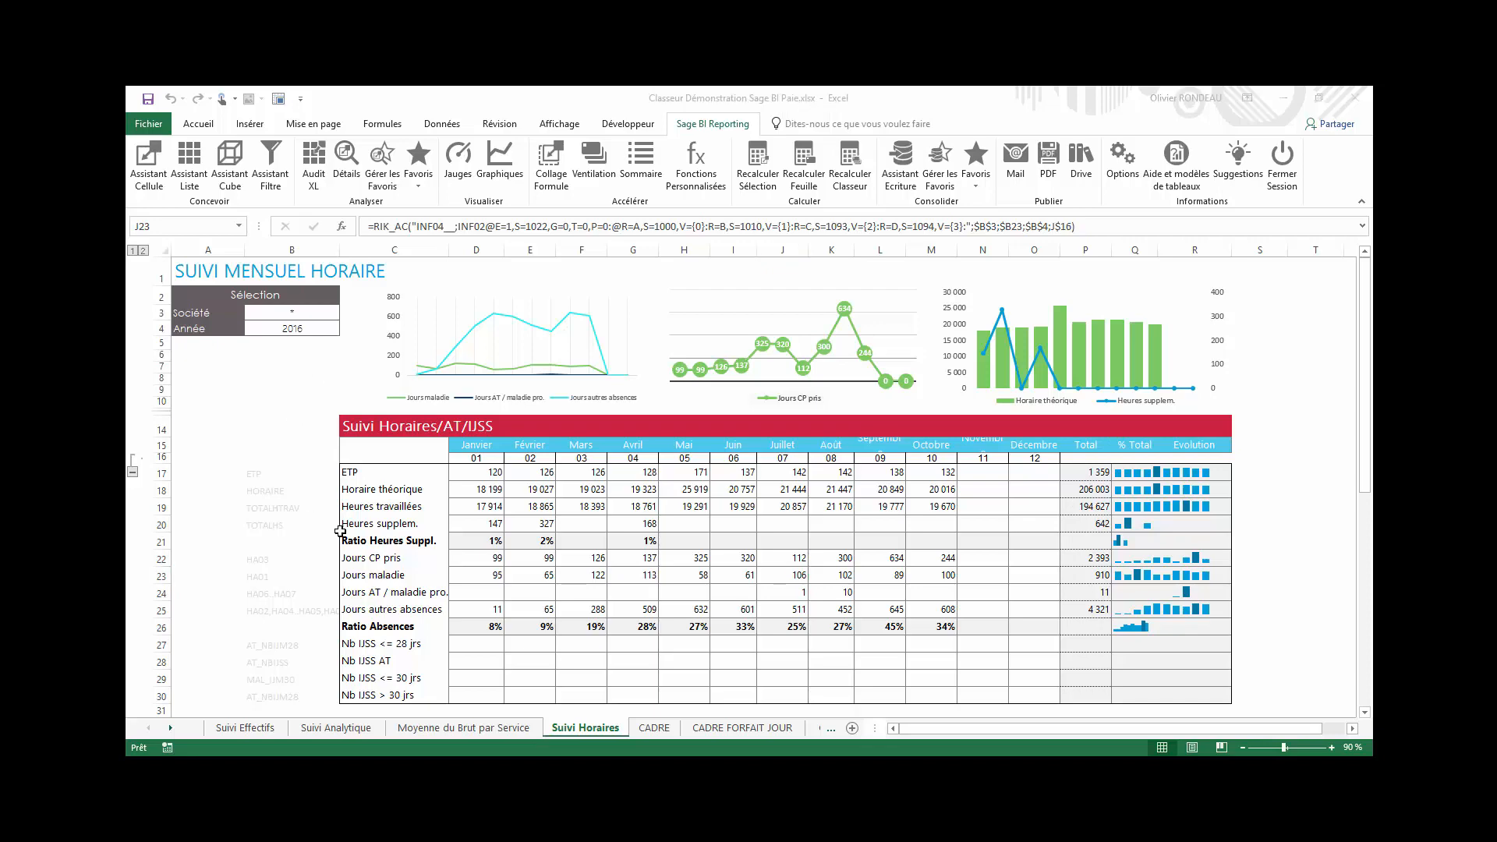
key(super)
text(A)
key(Return)
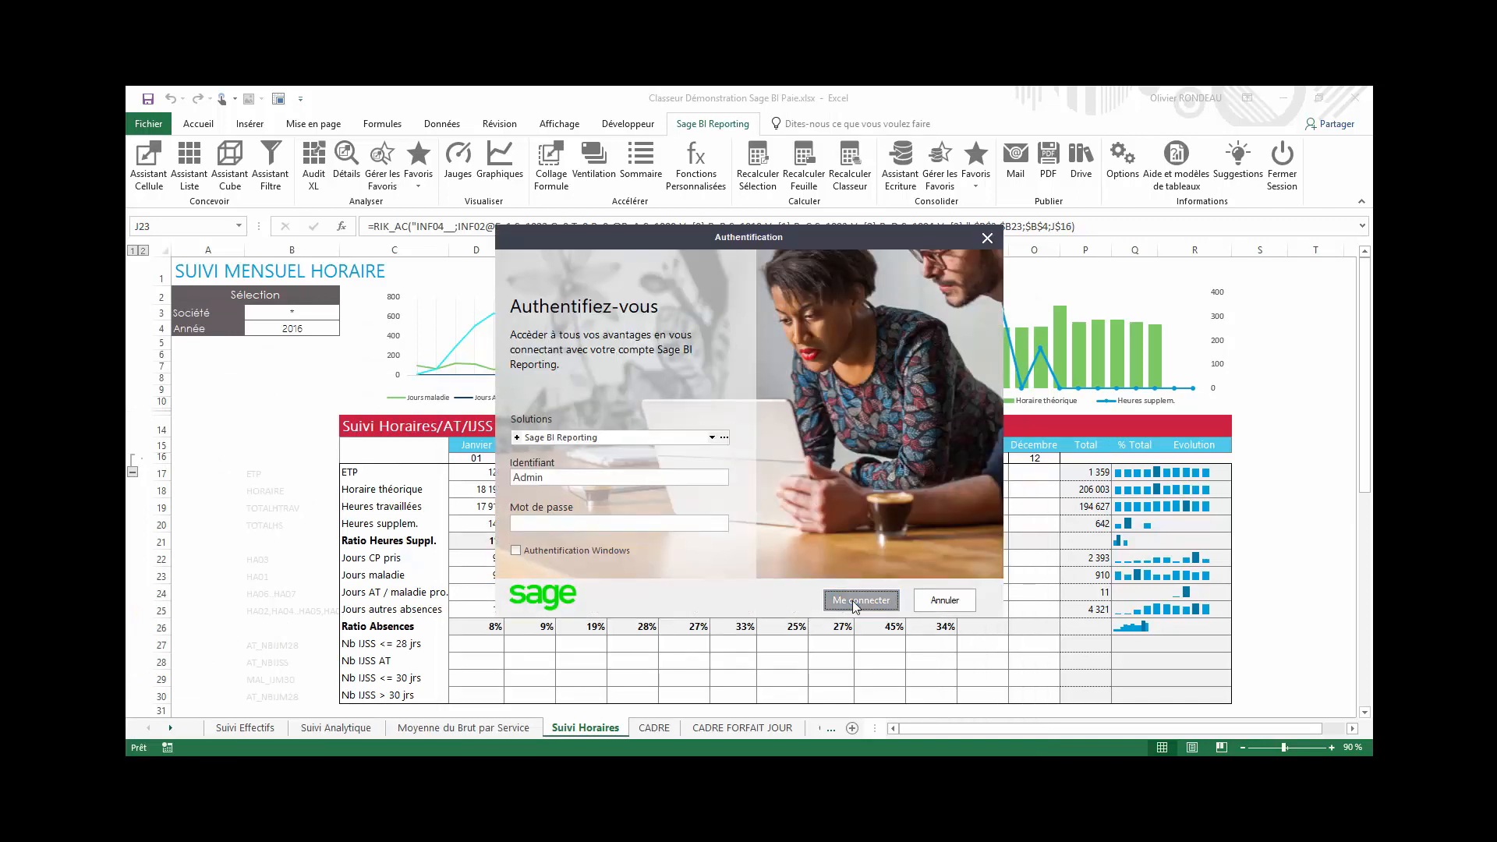
click(855, 601)
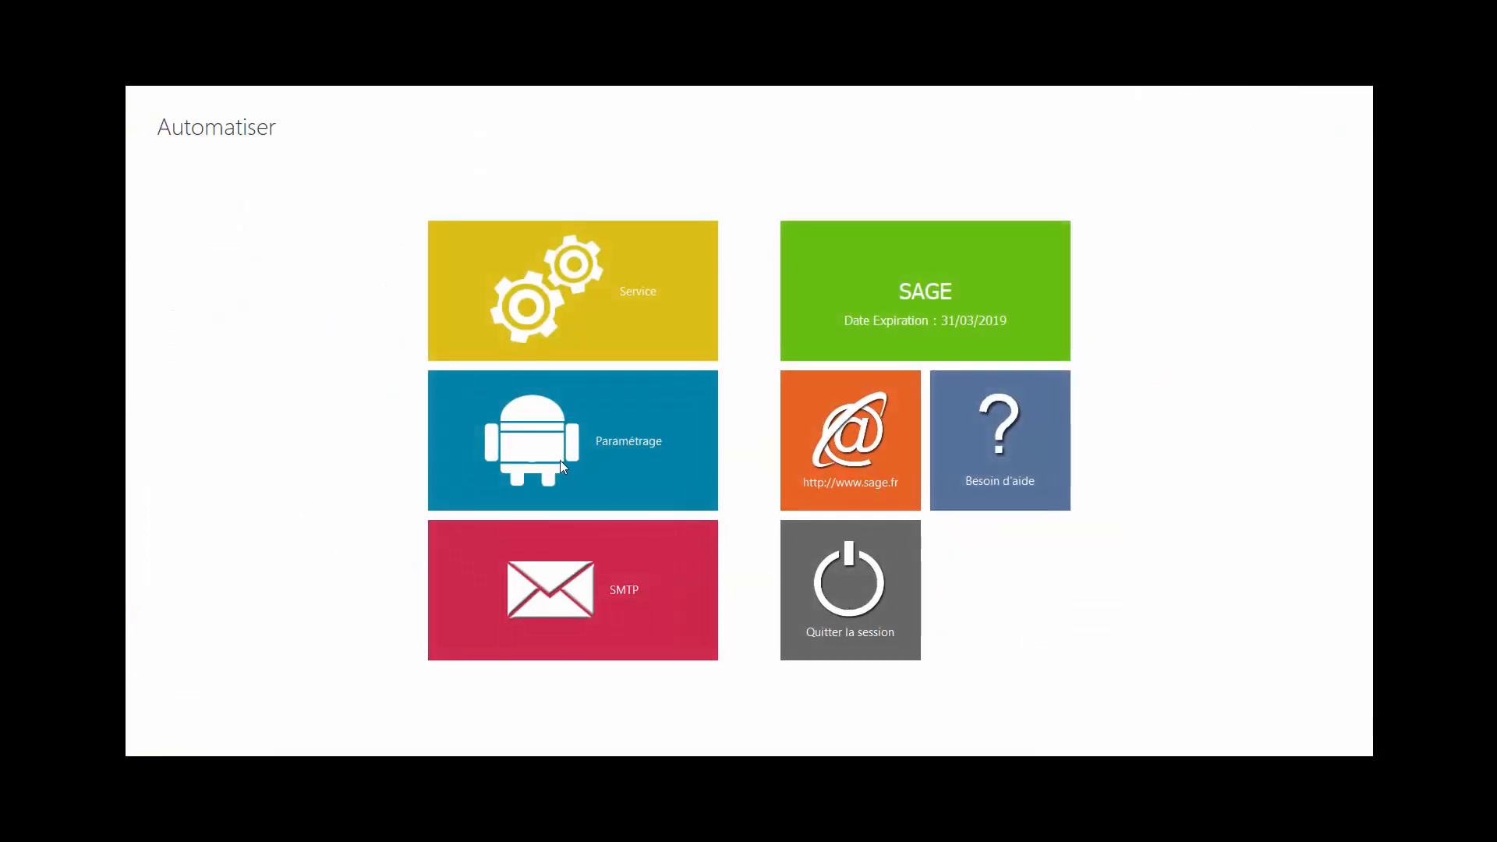
Open the Diffusion Statistiques RH action from the automation Paramétrage for editing.
click(559, 460)
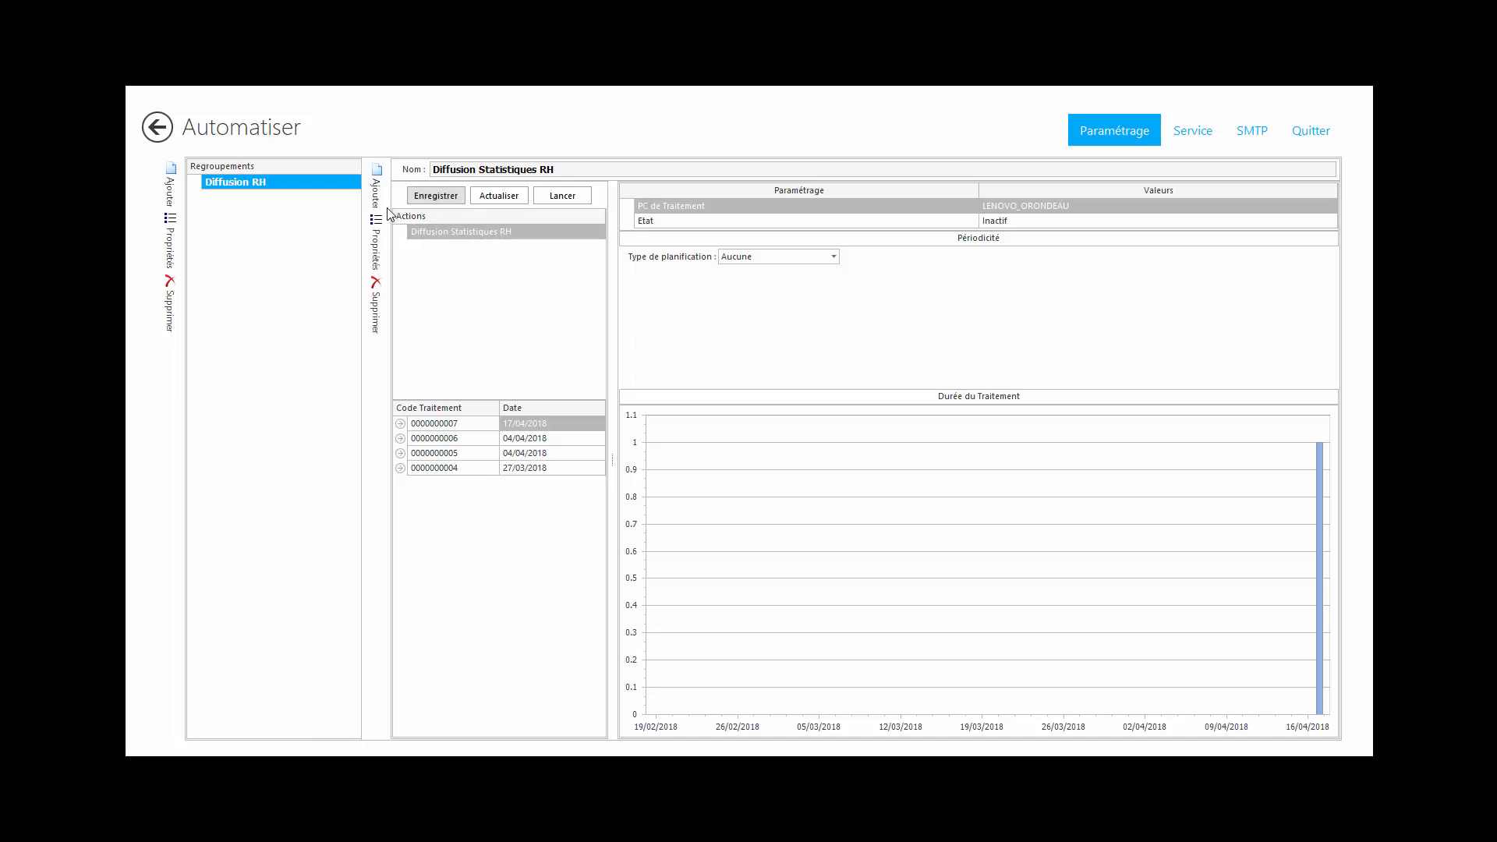
click(465, 231)
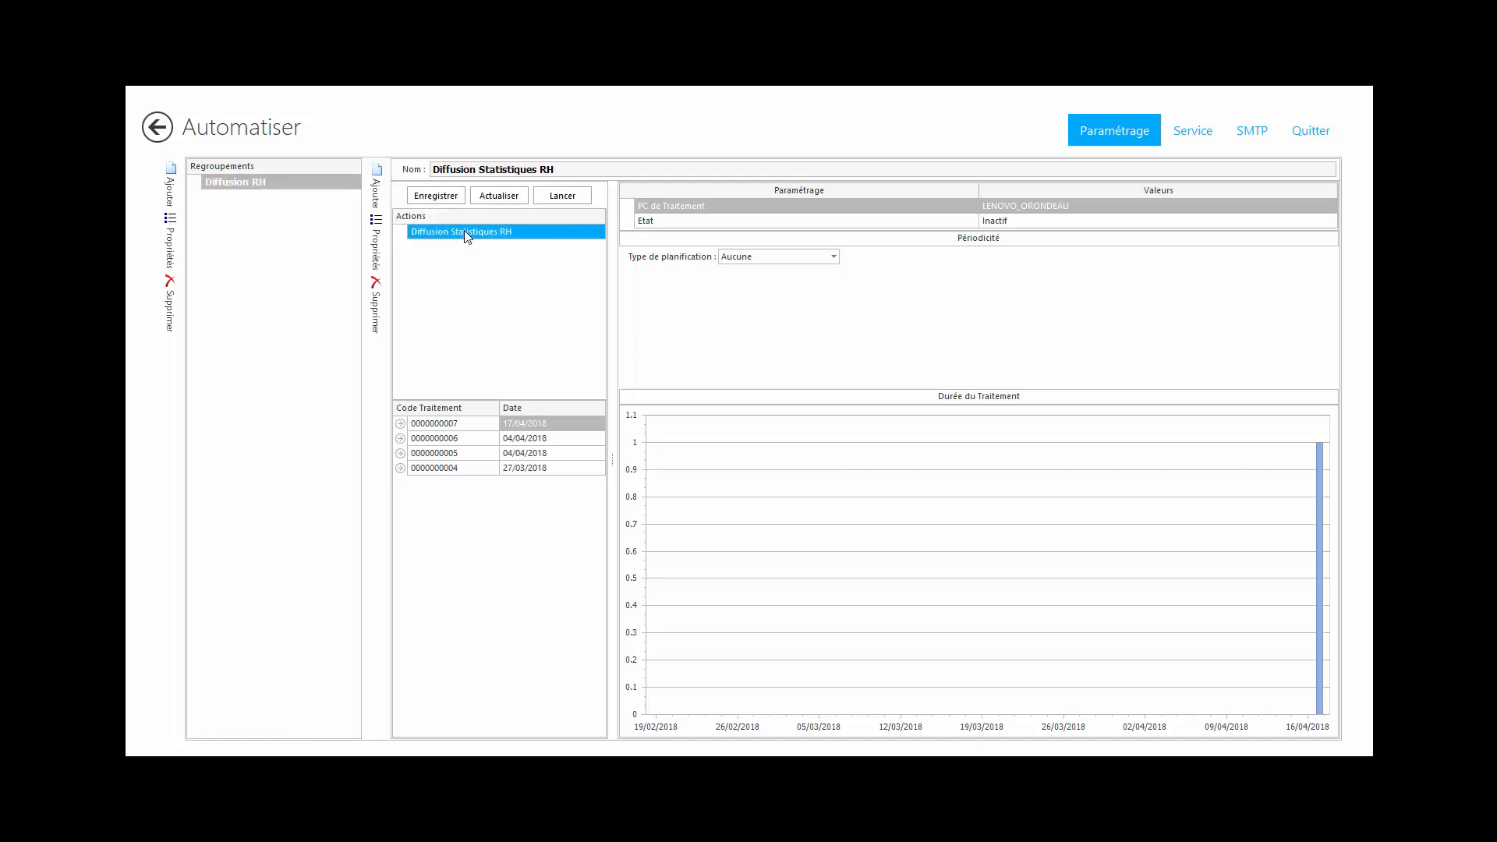
double_click(465, 230)
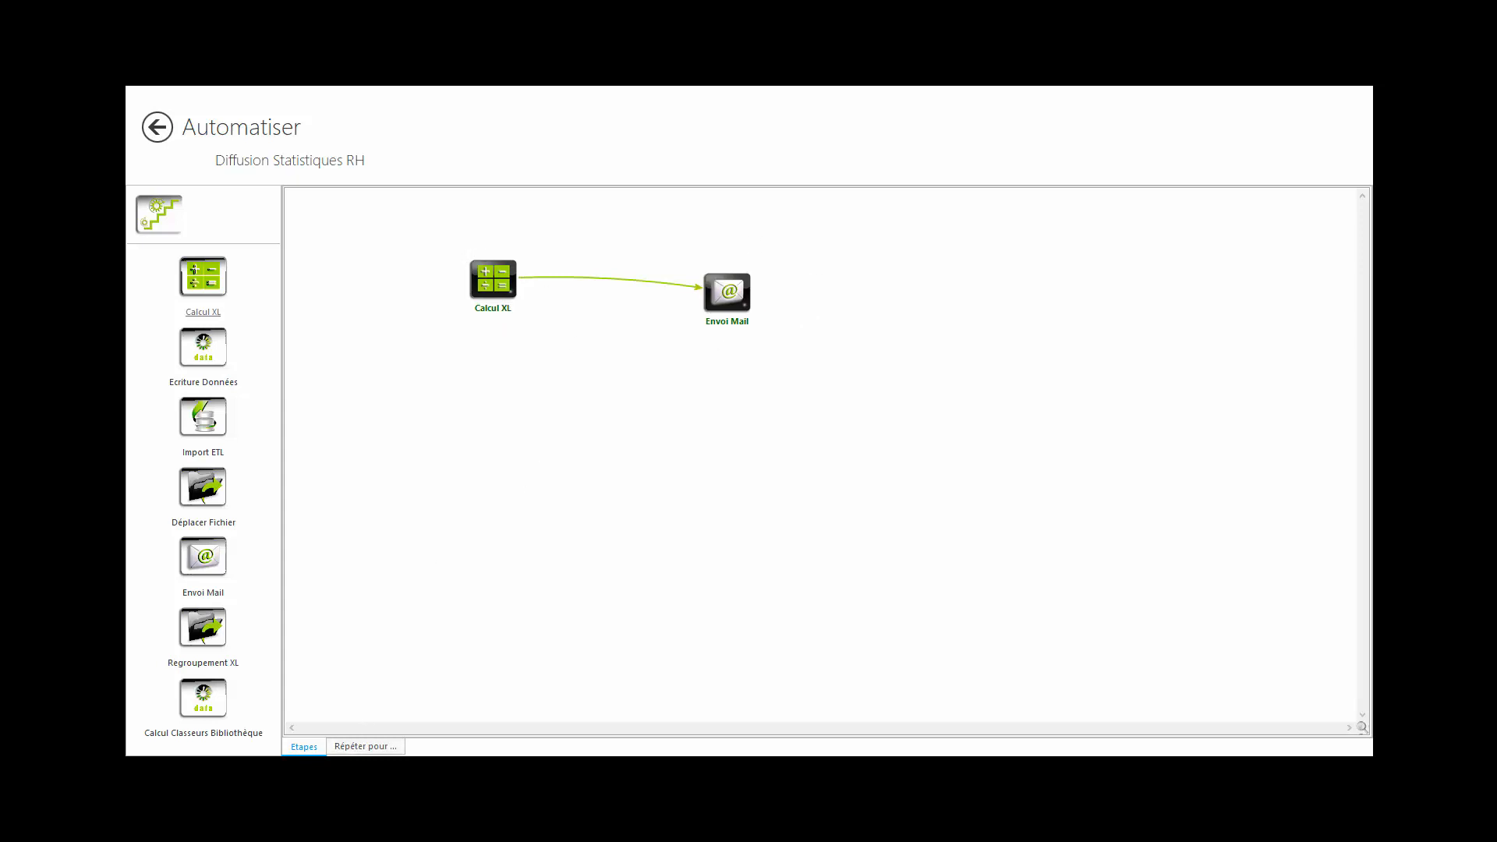
Show the Répéter pour list and widen its service, responsable and email columns to read the full entries.
click(374, 750)
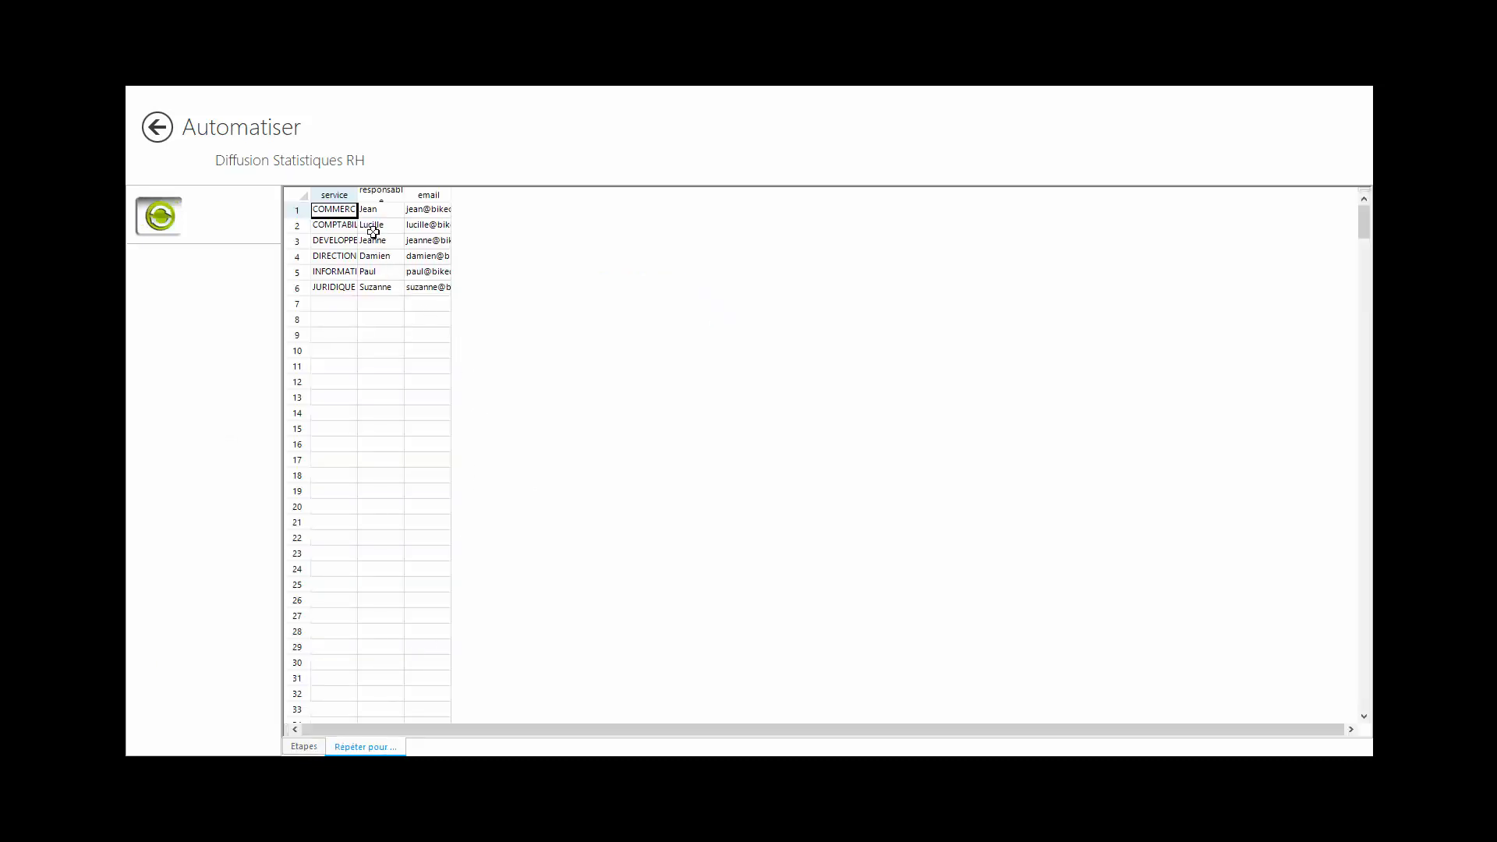
drag(358, 190, 516, 190)
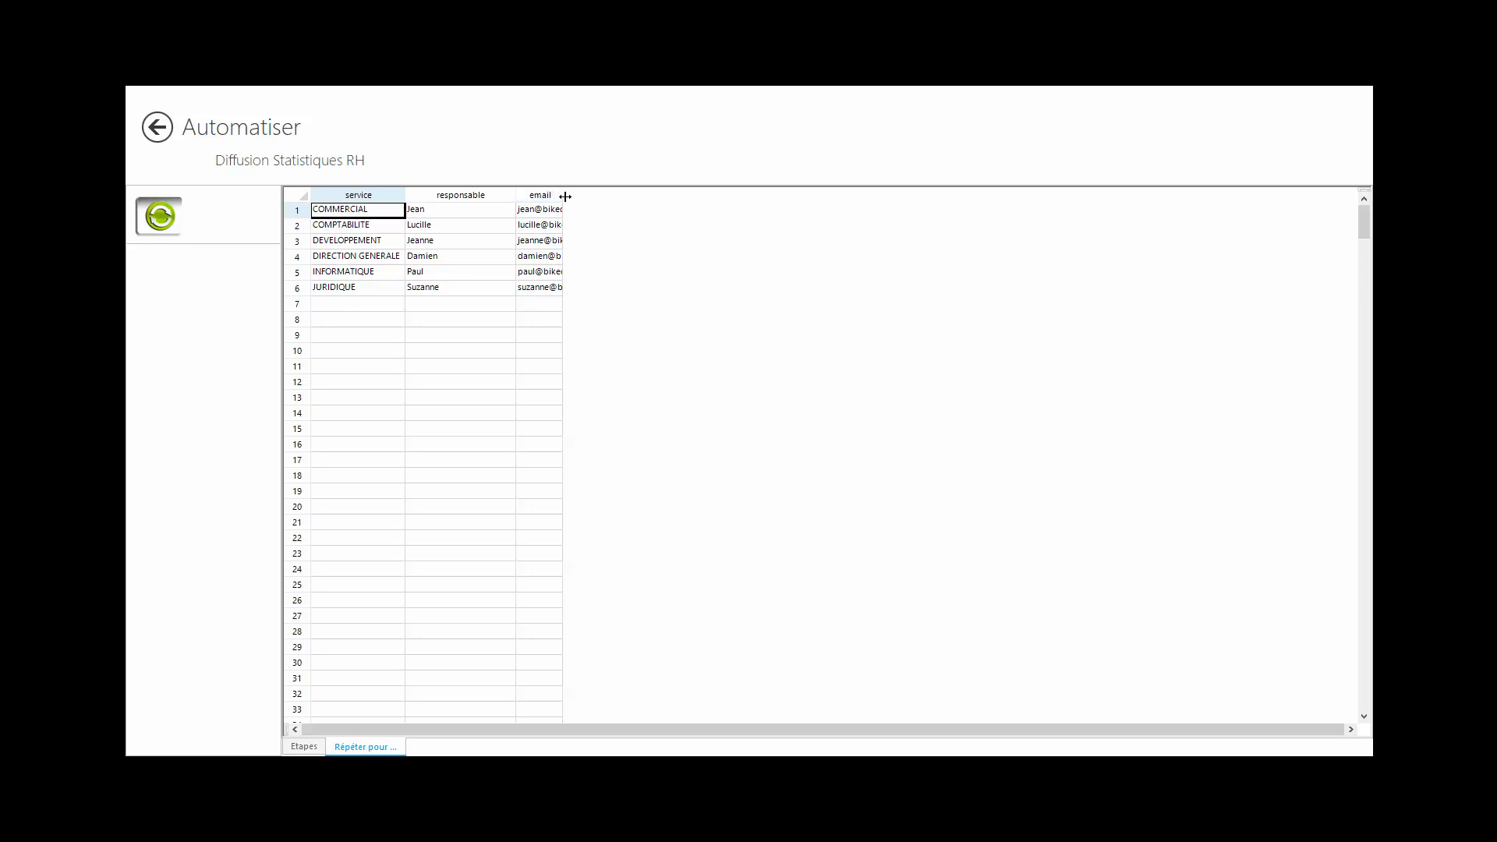
drag(564, 197, 641, 199)
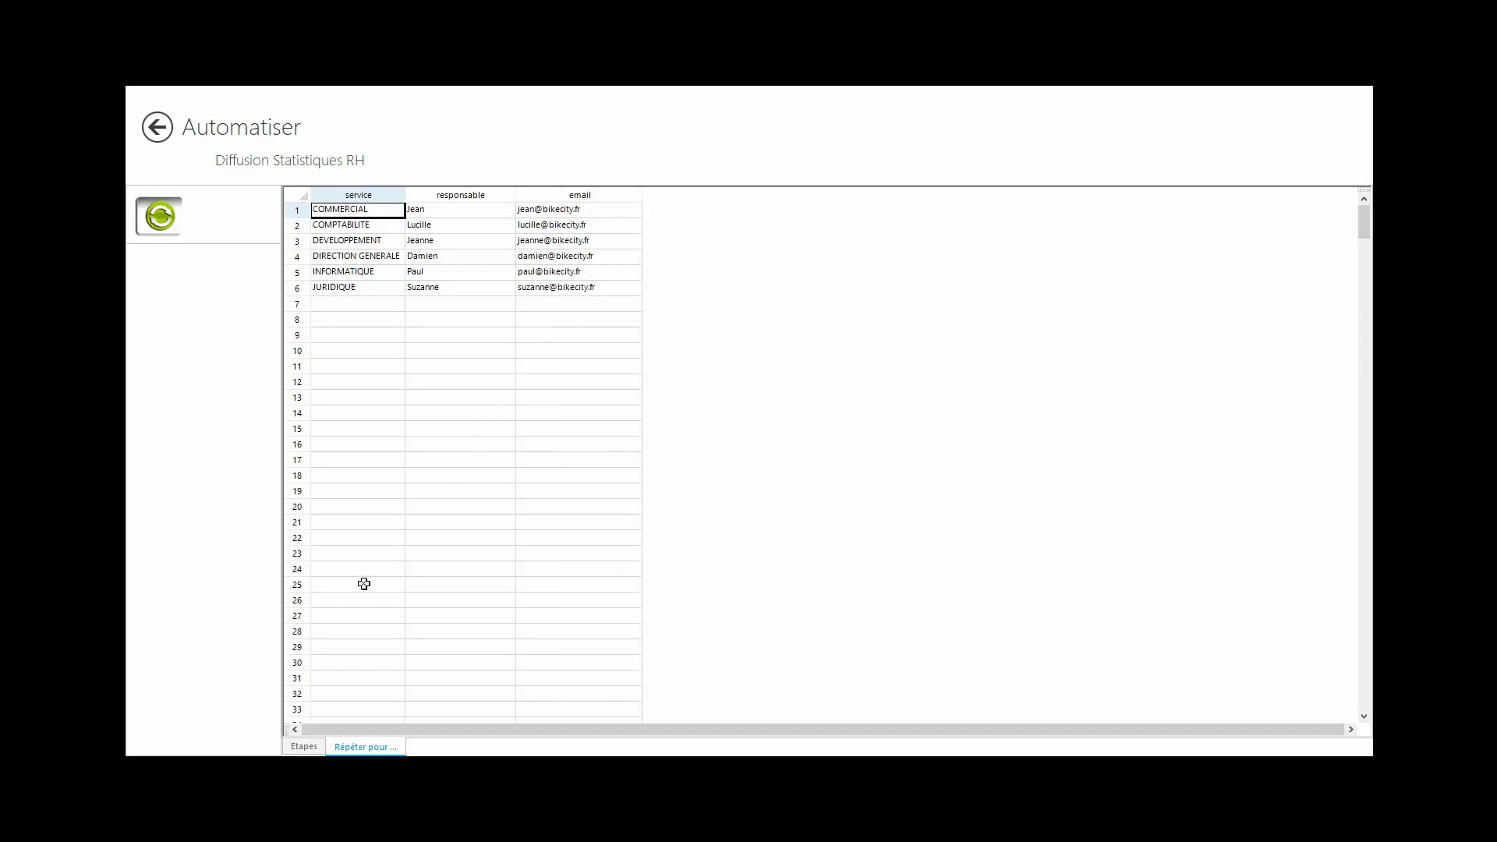
Open the Calcul XL step at full size and examine its settings and department cell F3 in the workbook preview.
click(304, 747)
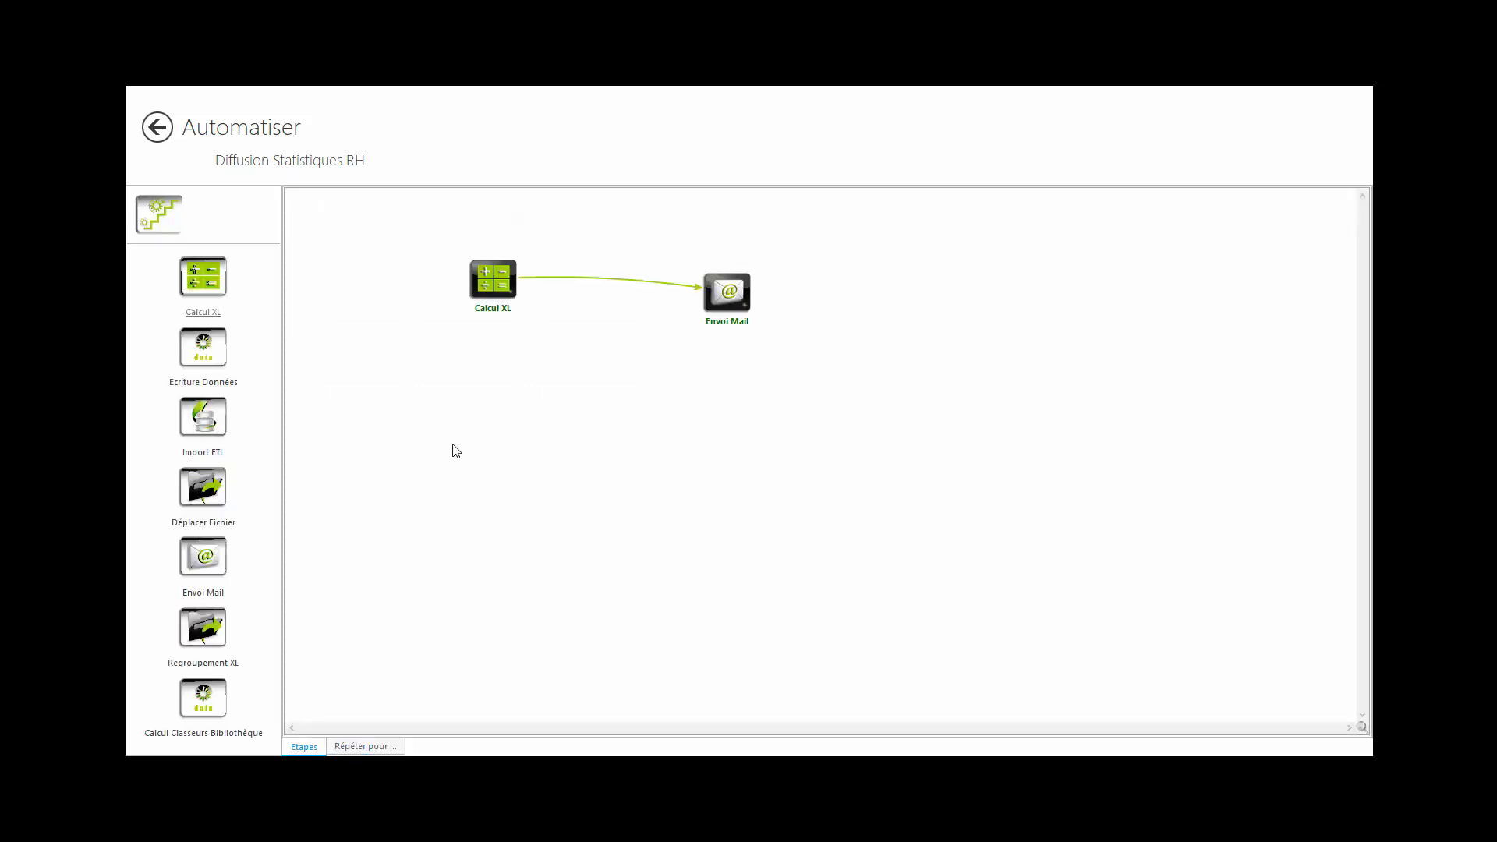
click(499, 285)
double_click(484, 292)
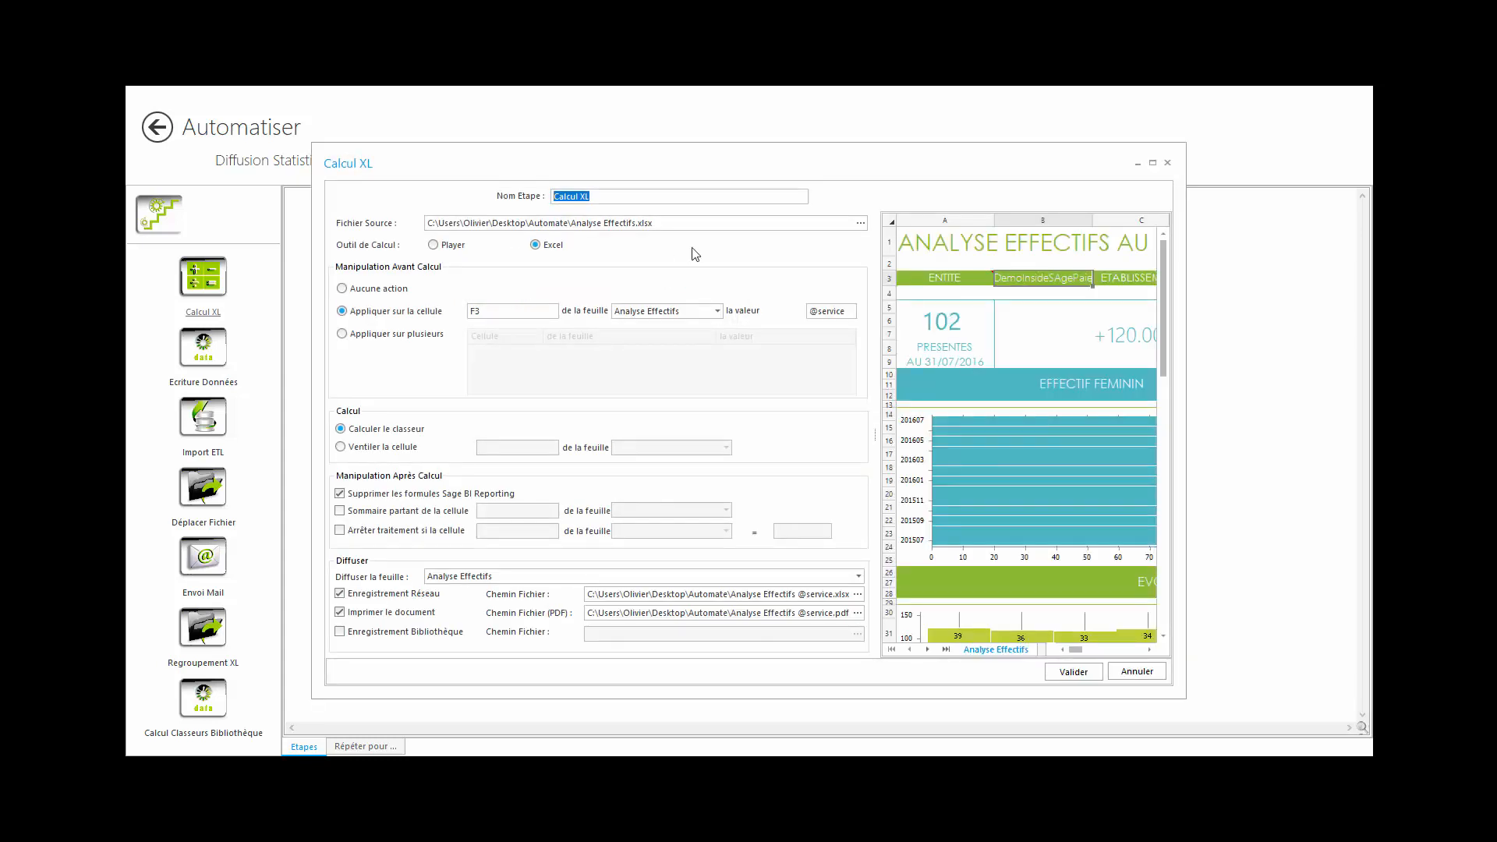
click(1152, 162)
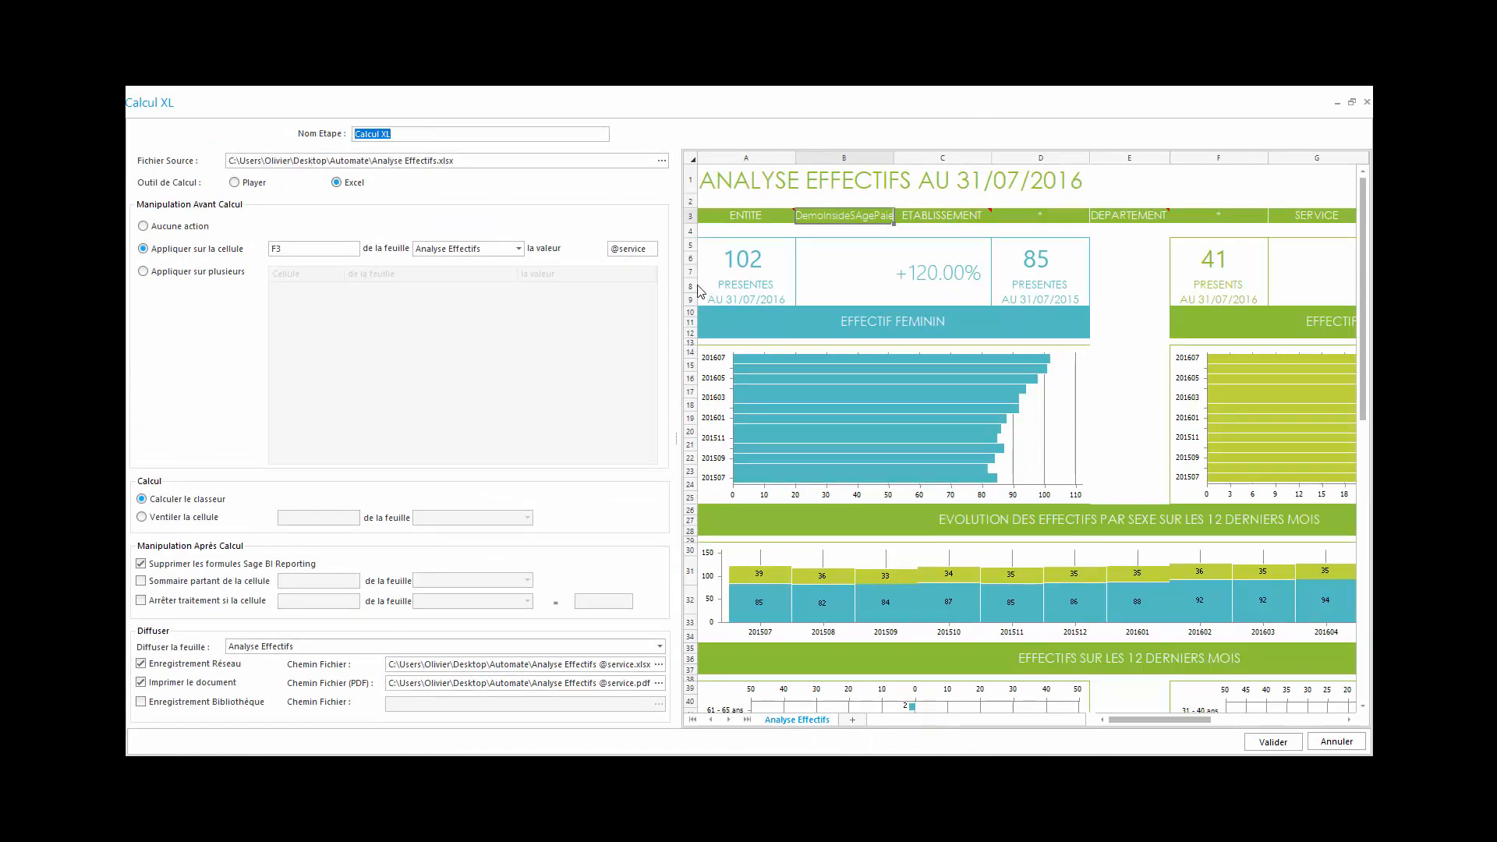
drag(677, 290, 439, 290)
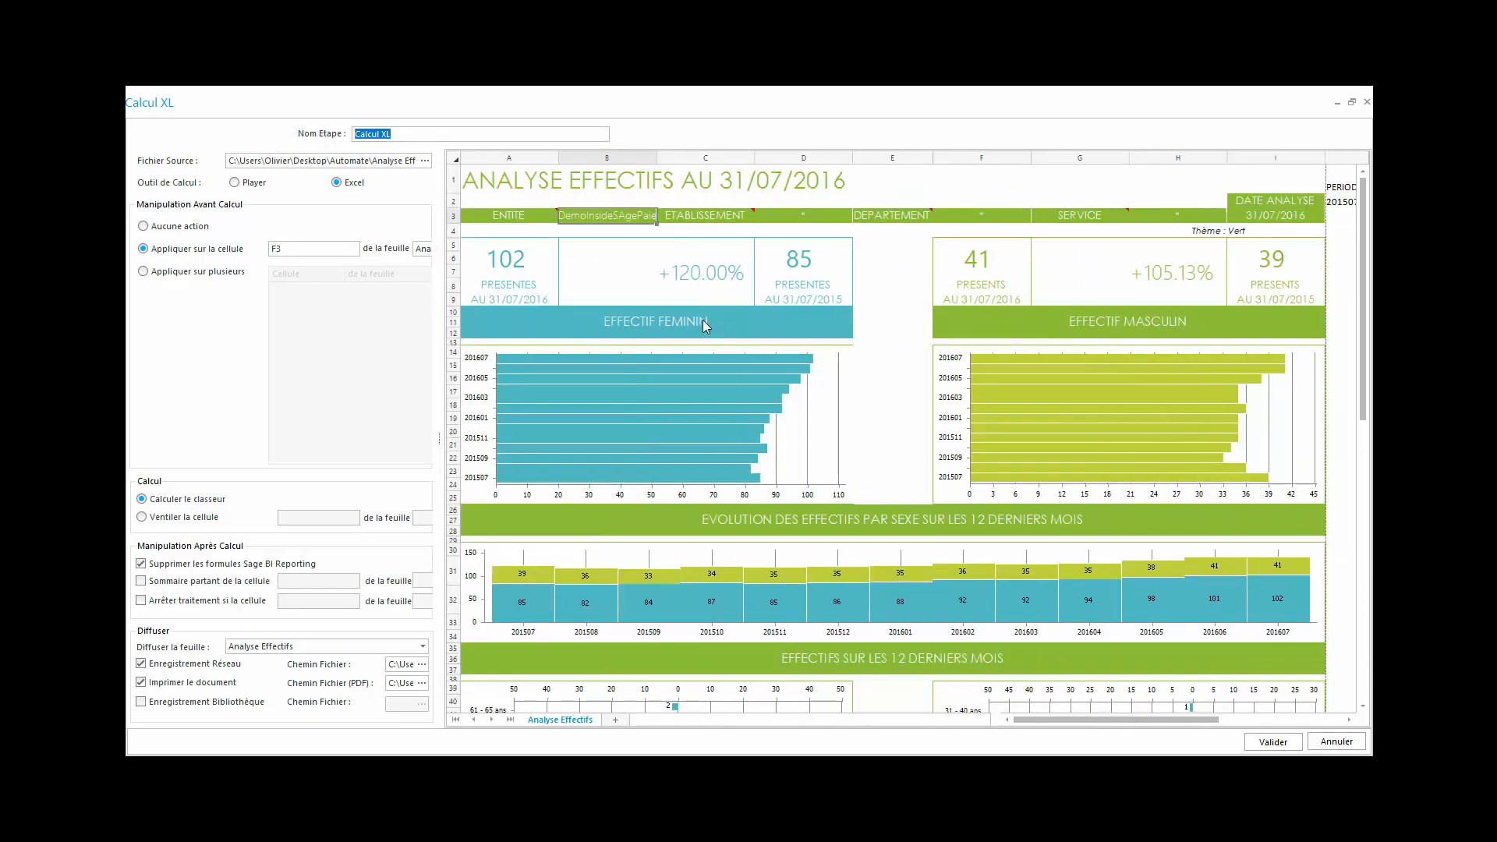
click(984, 216)
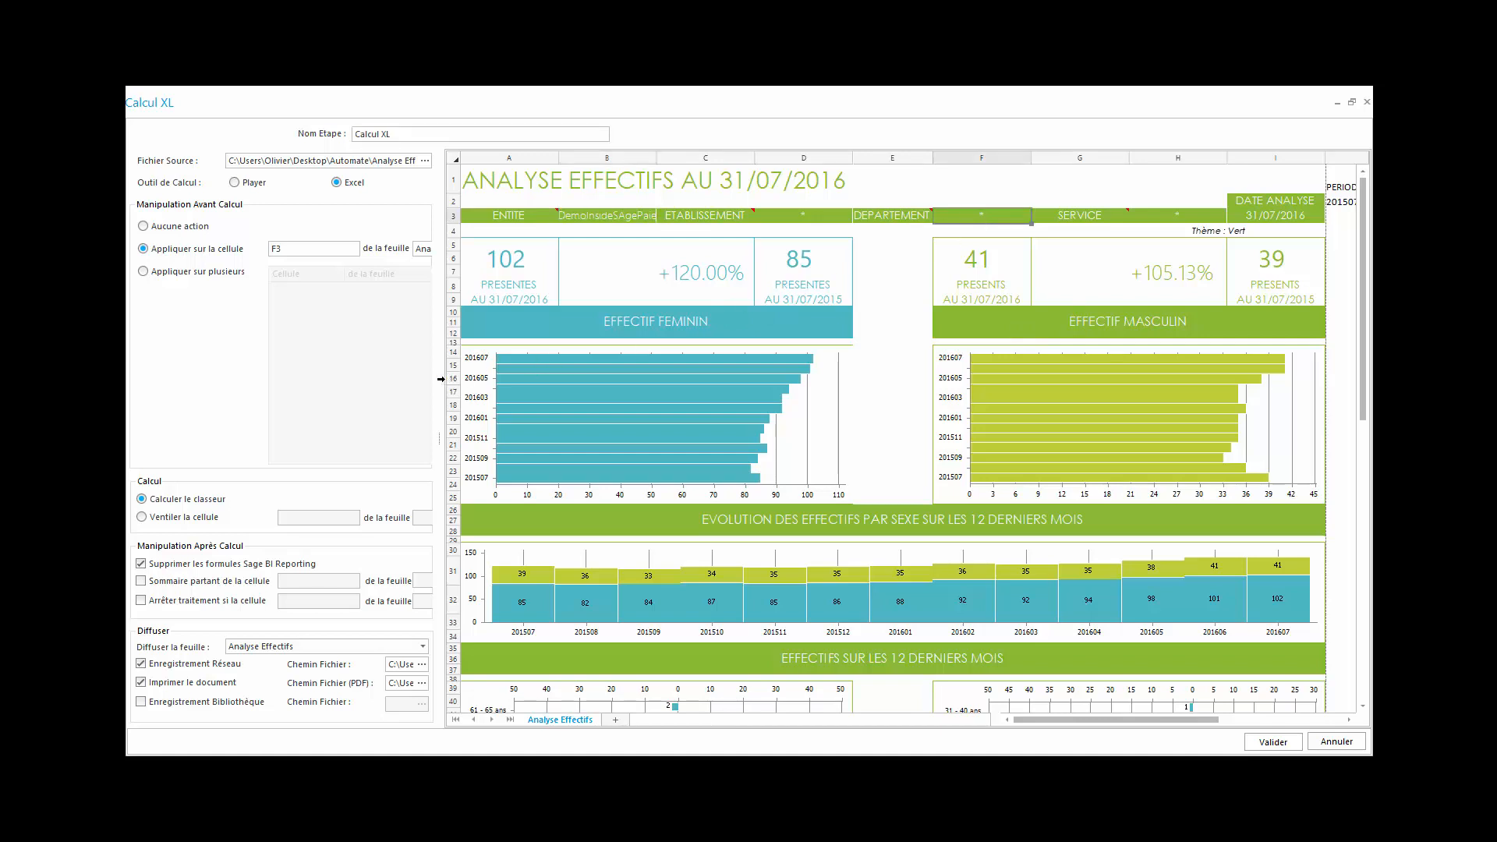
drag(442, 382, 775, 378)
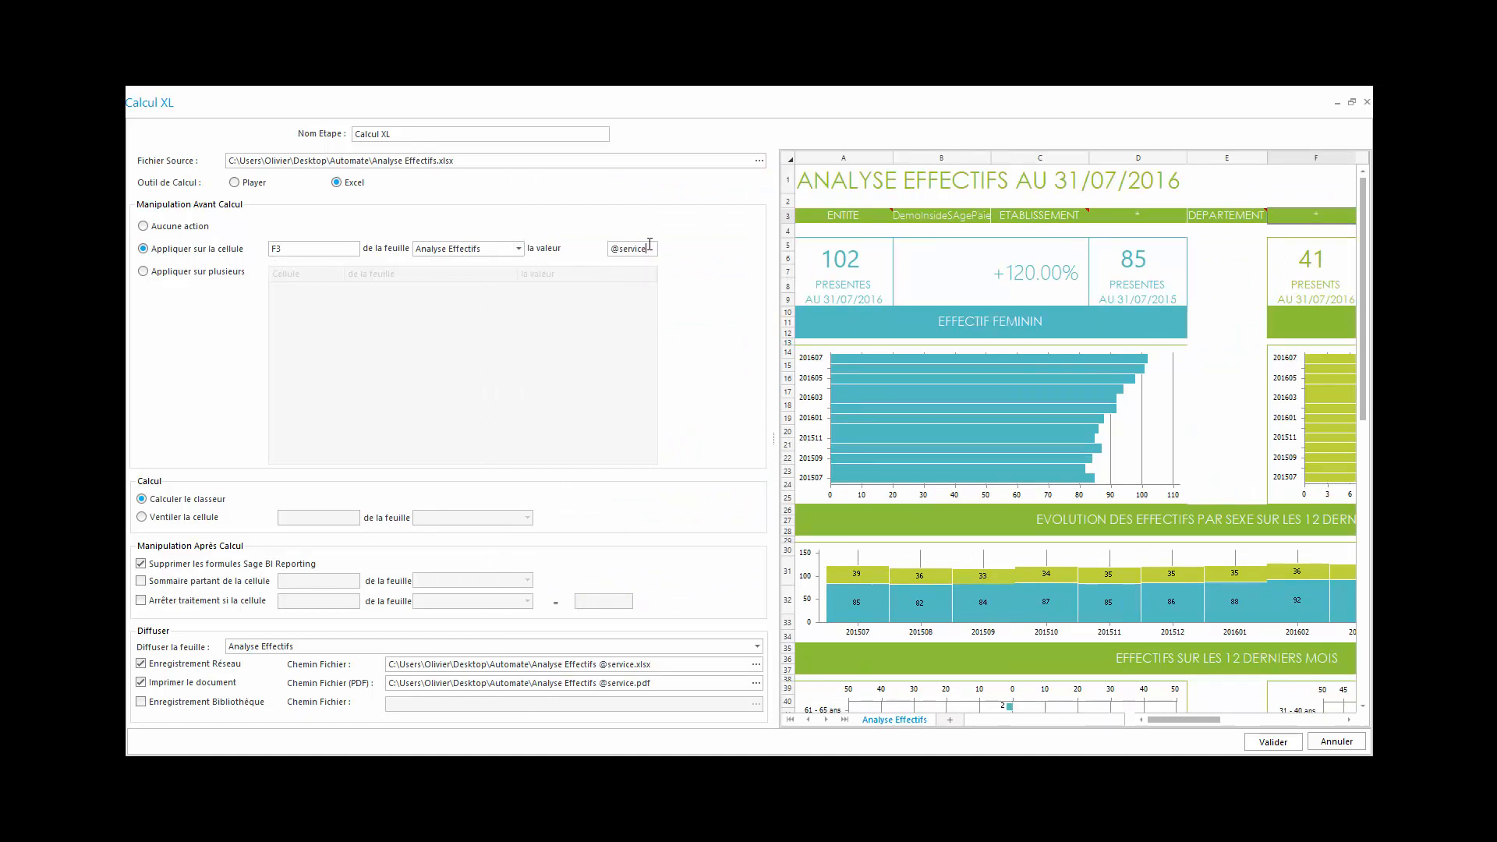
drag(649, 244, 618, 244)
key(BackSpace)
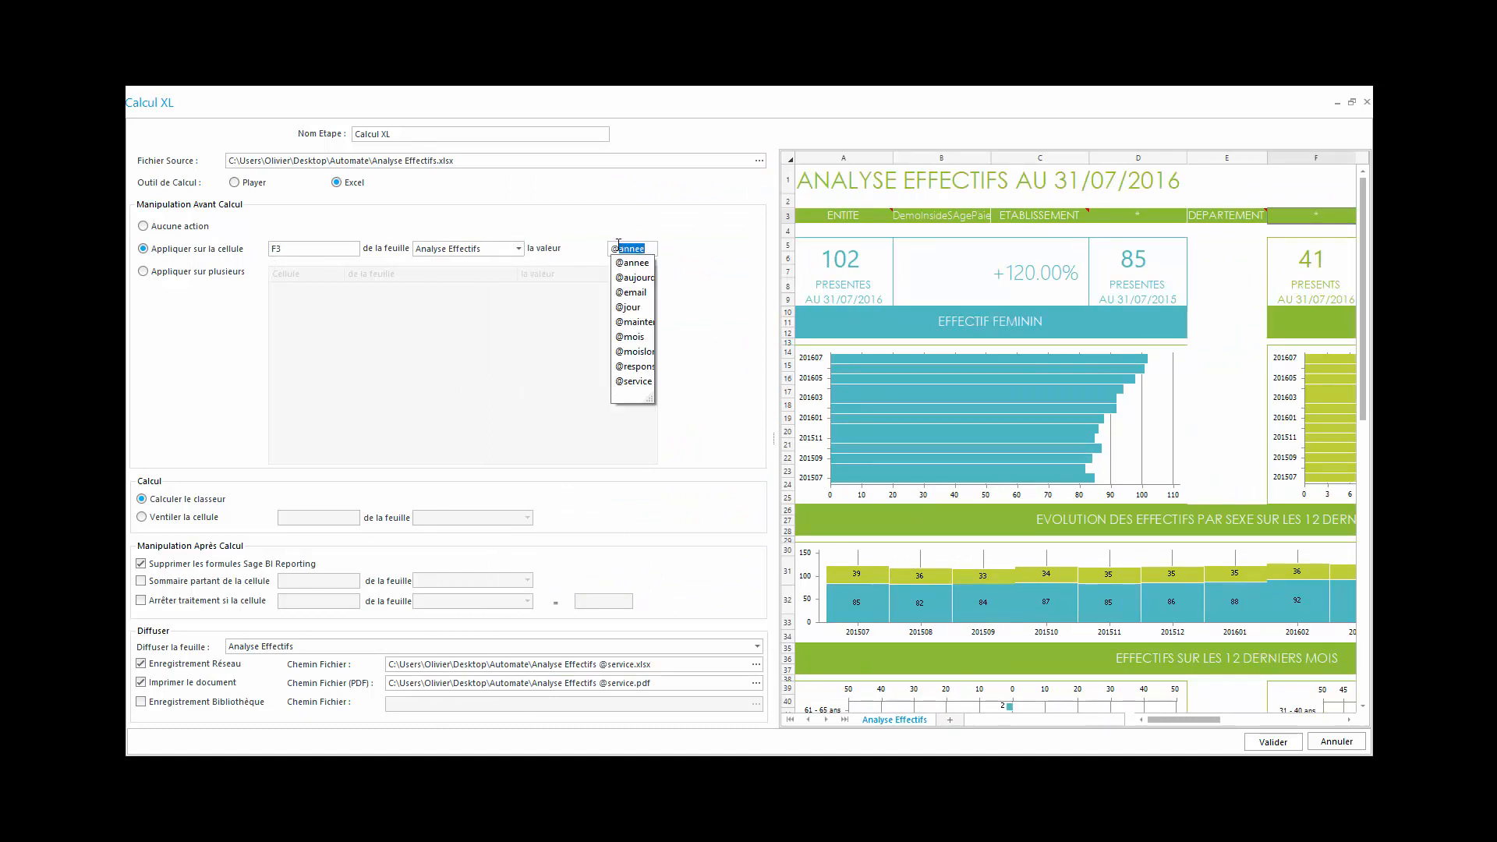
click(634, 381)
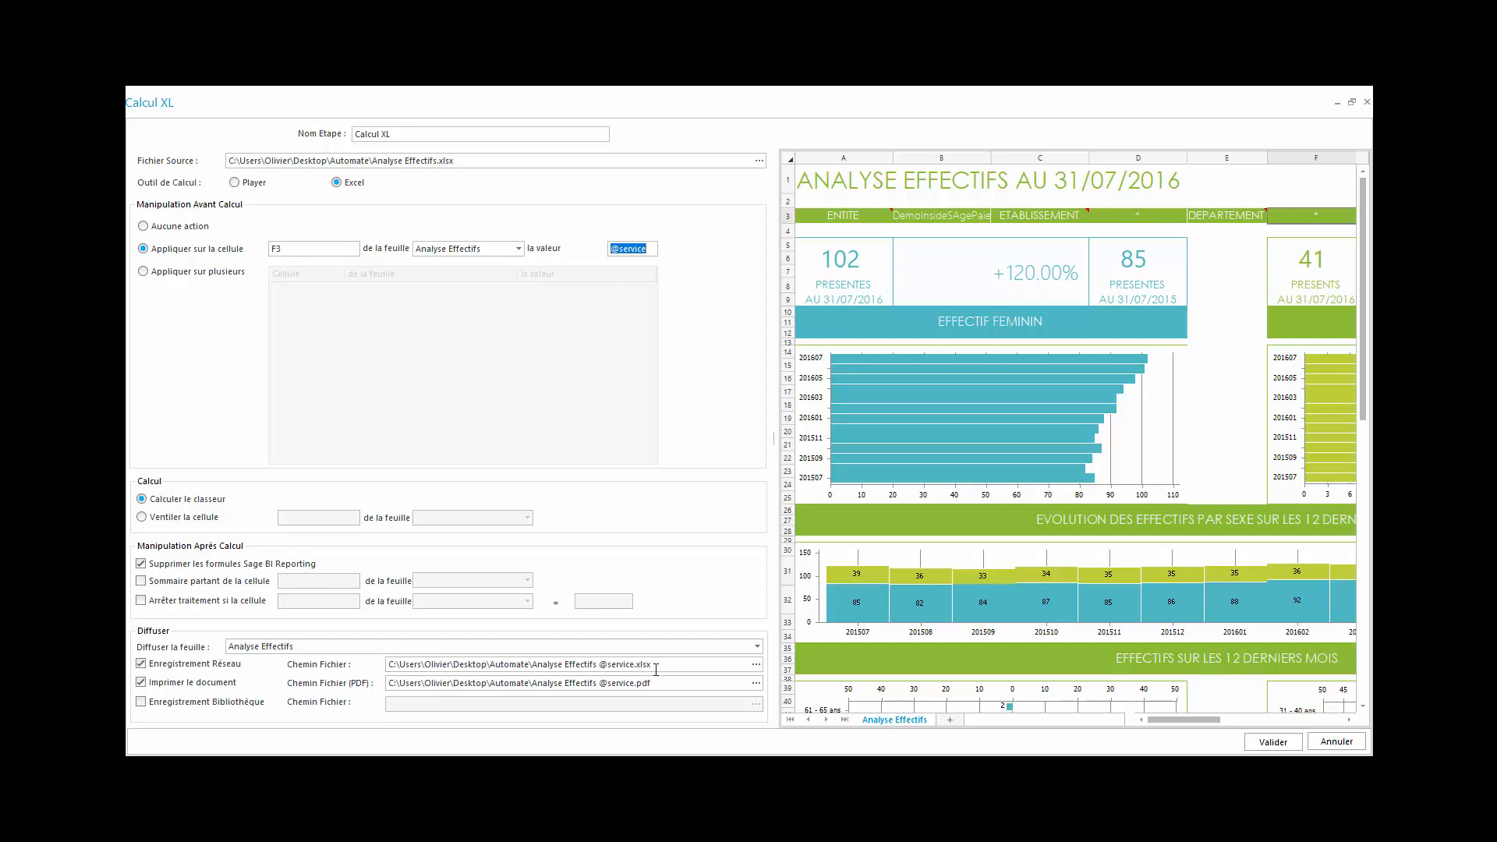
drag(661, 665, 566, 671)
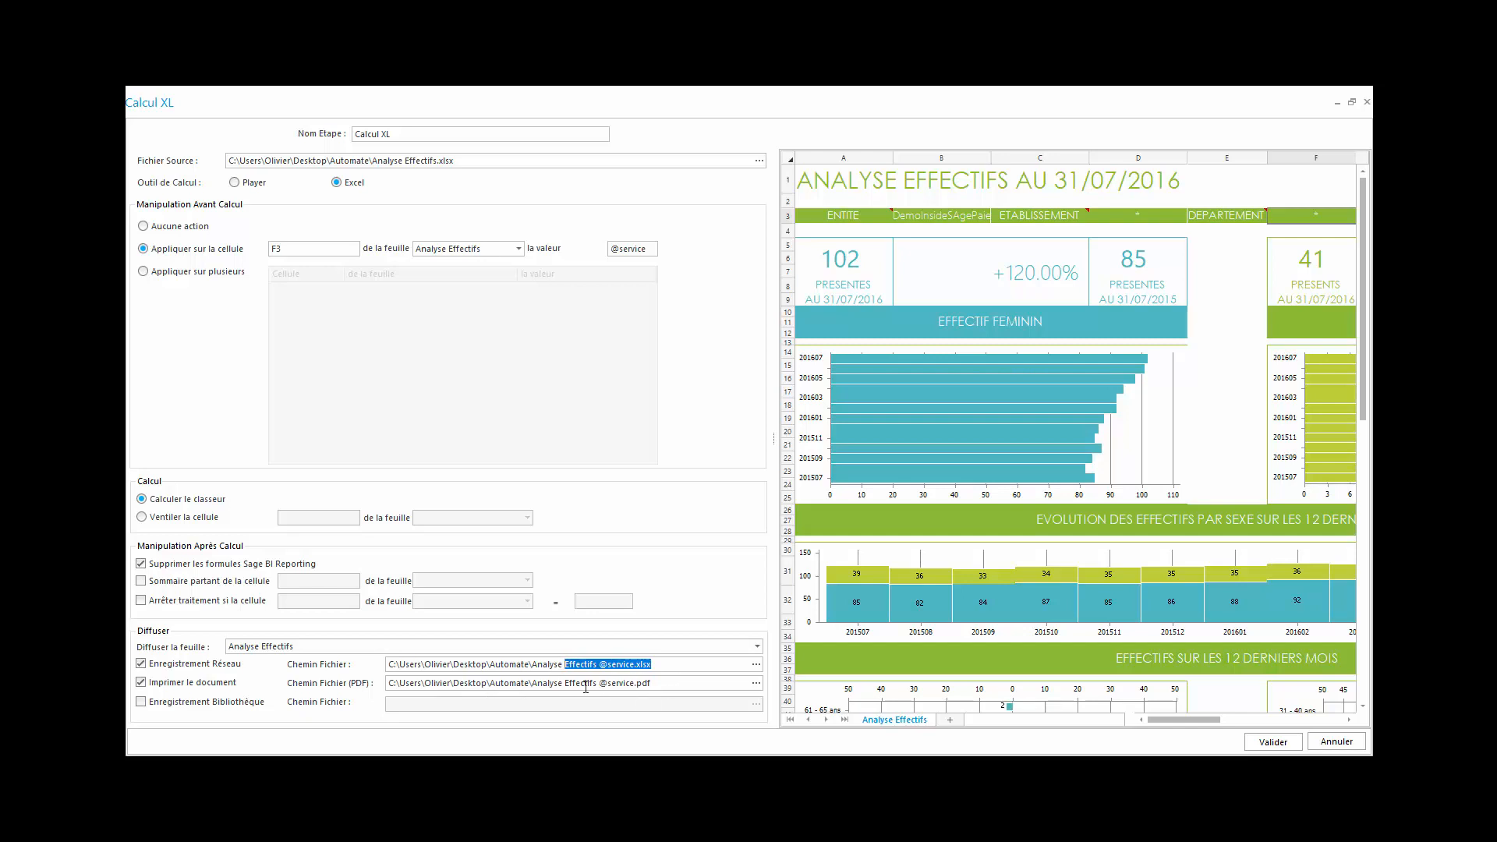
click(1265, 746)
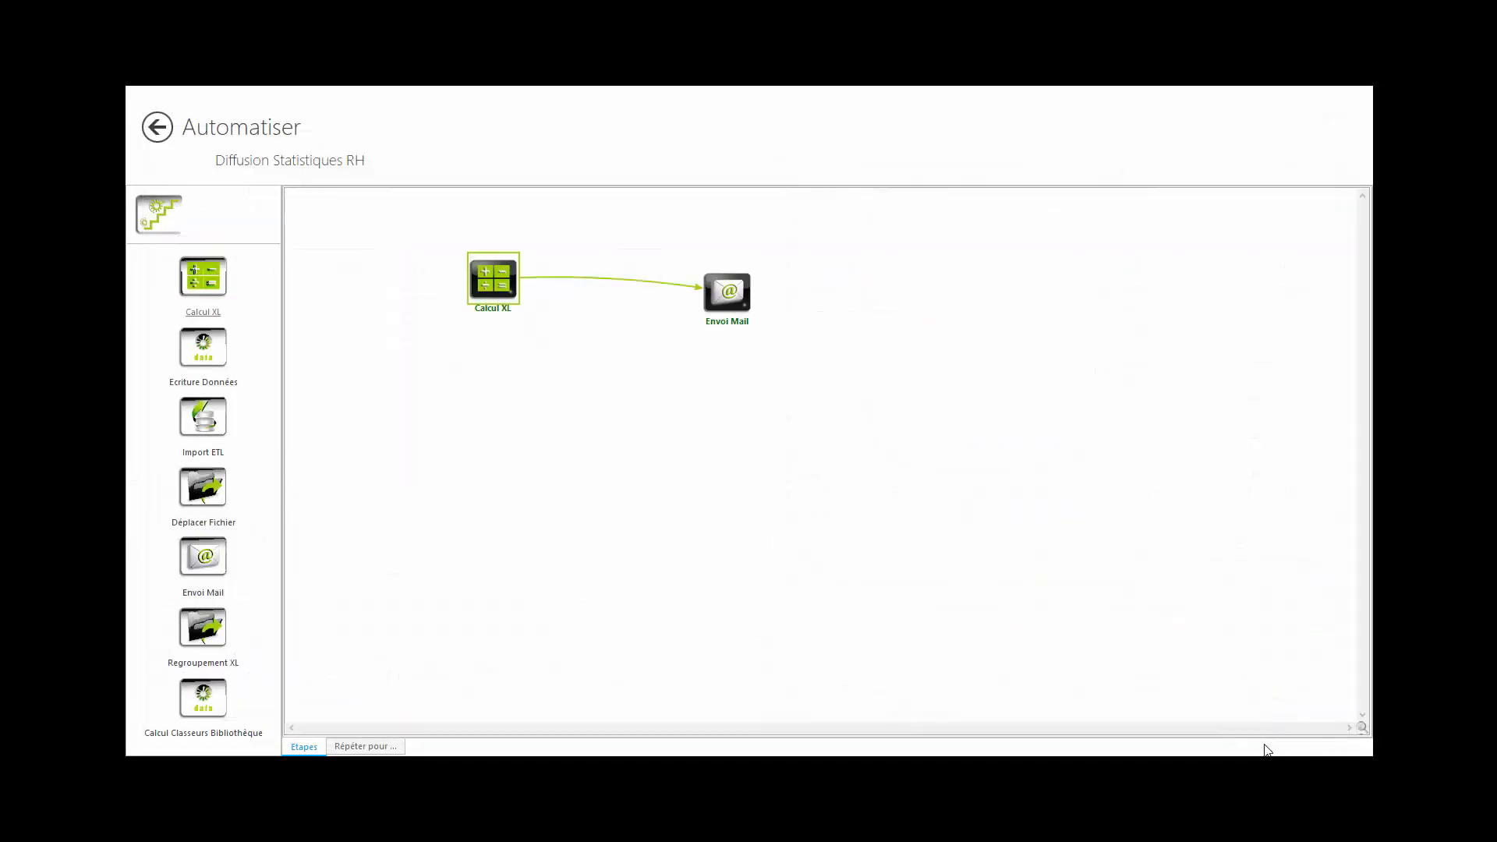
Review the Envoi Mail step's recipient, subject, body and PDF attachment settings, then close it without changes.
click(721, 310)
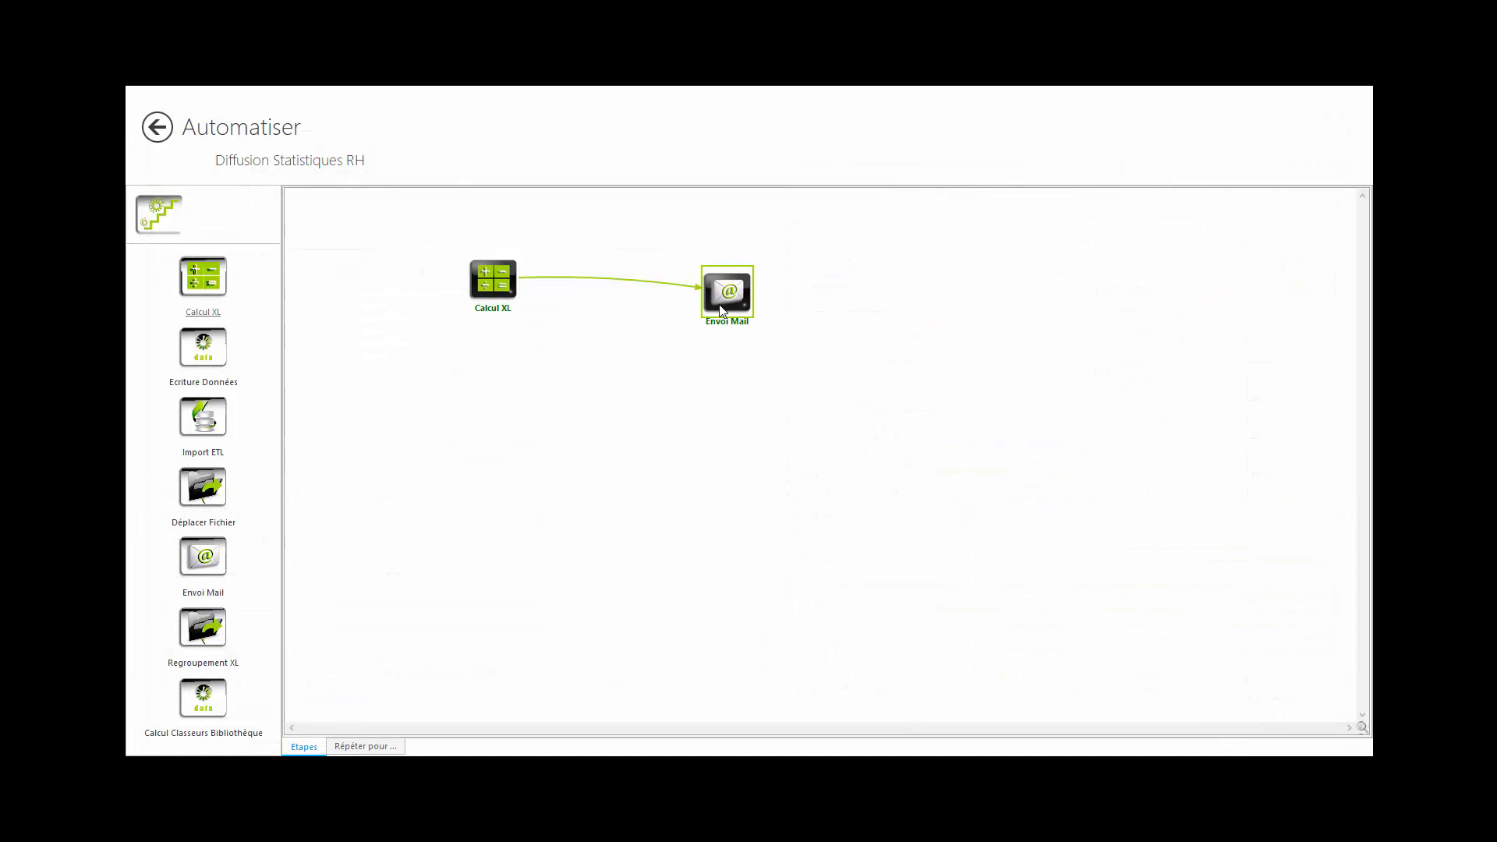
double_click(722, 310)
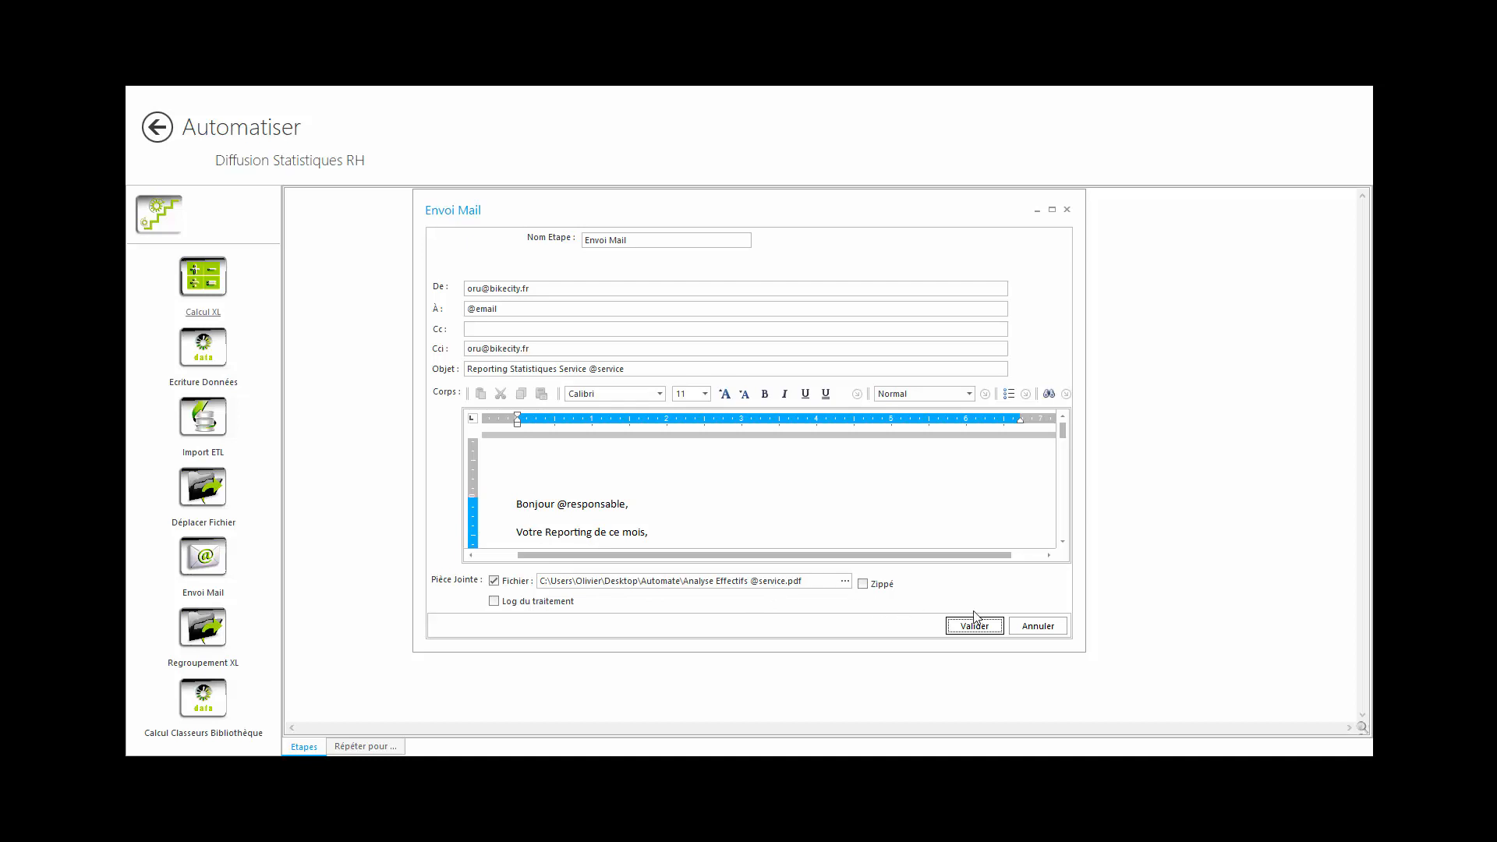
click(1057, 625)
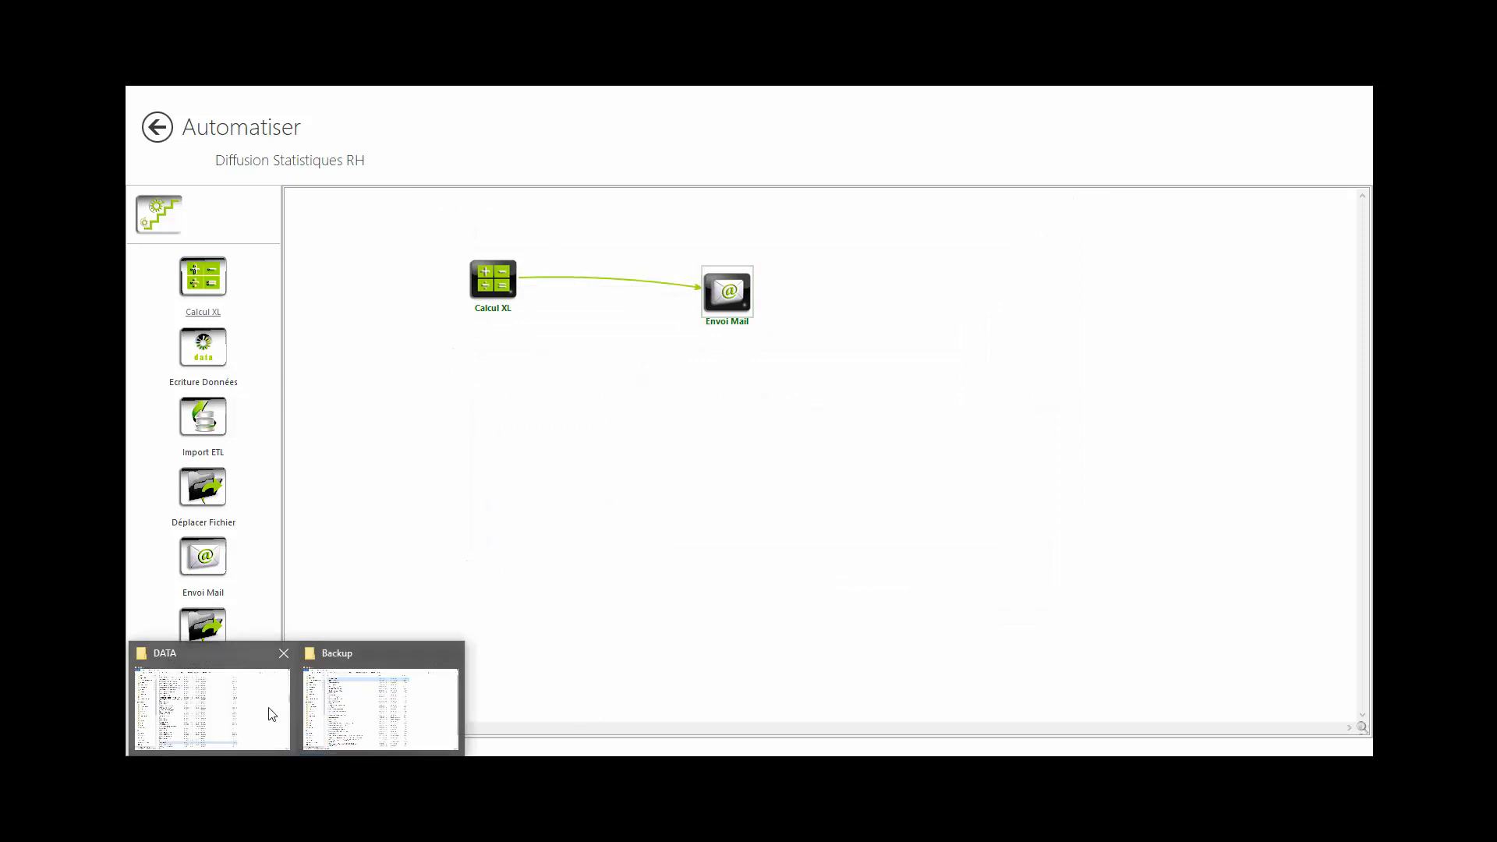
Switch to File Explorer, open Analyse Effectifs DEVELOPPEMENT.pdf from the Automate folder, examine its department and charts, and close it.
click(270, 712)
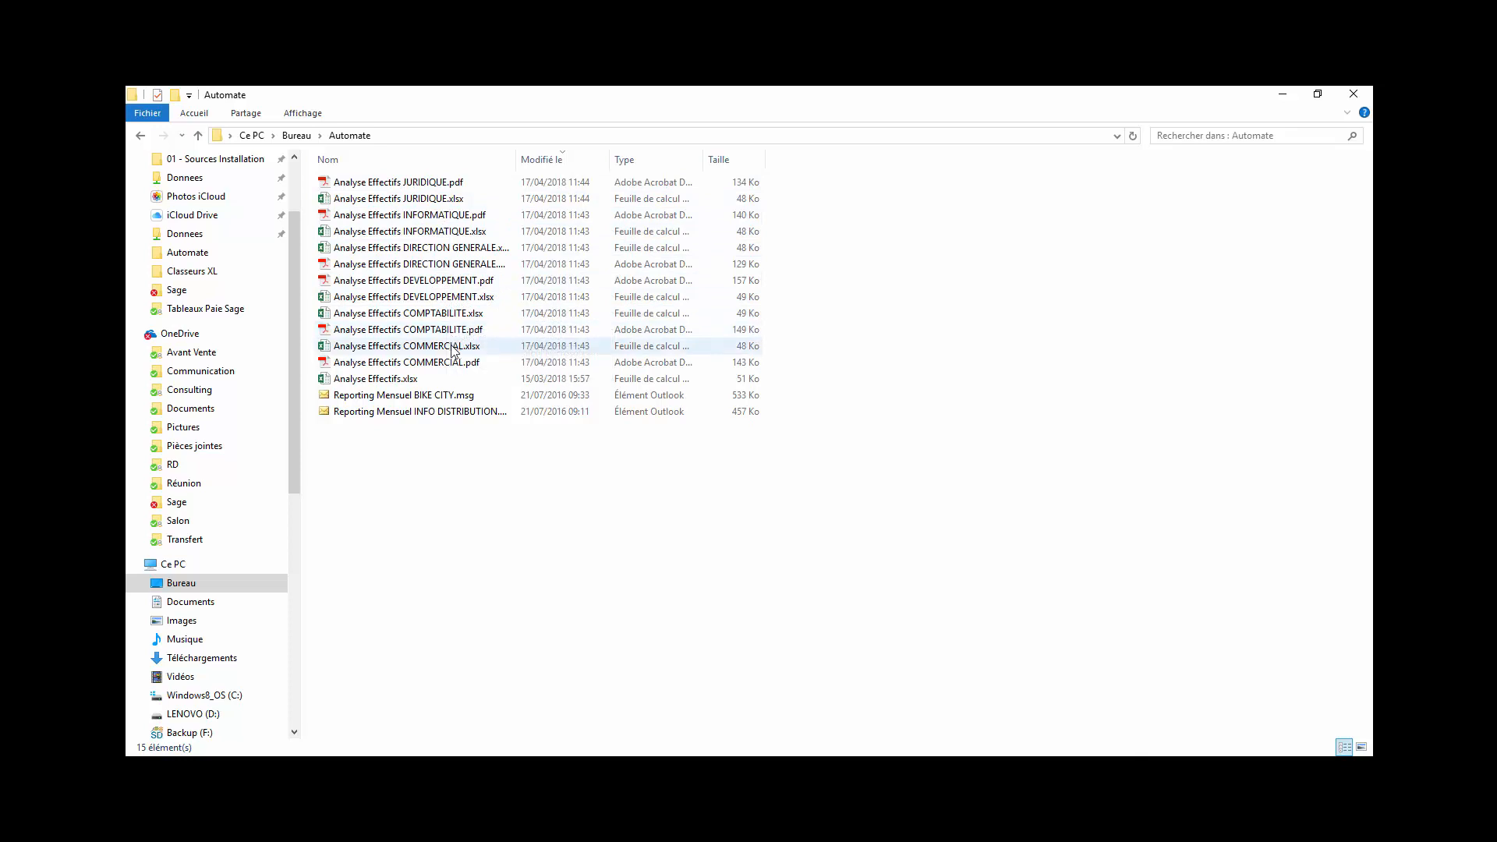
double_click(455, 282)
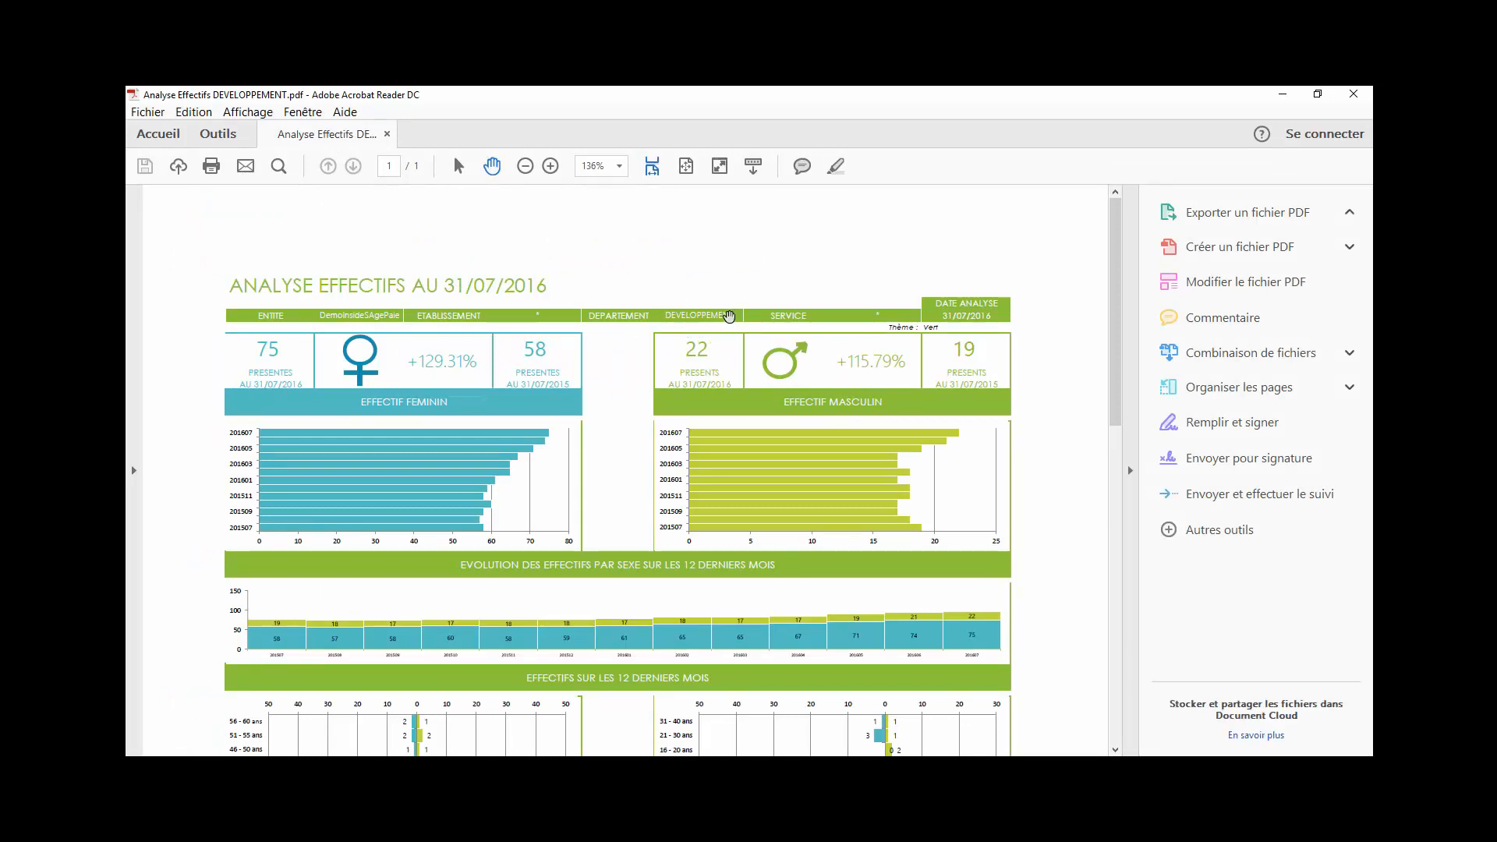
scroll(620, 354, down, 12)
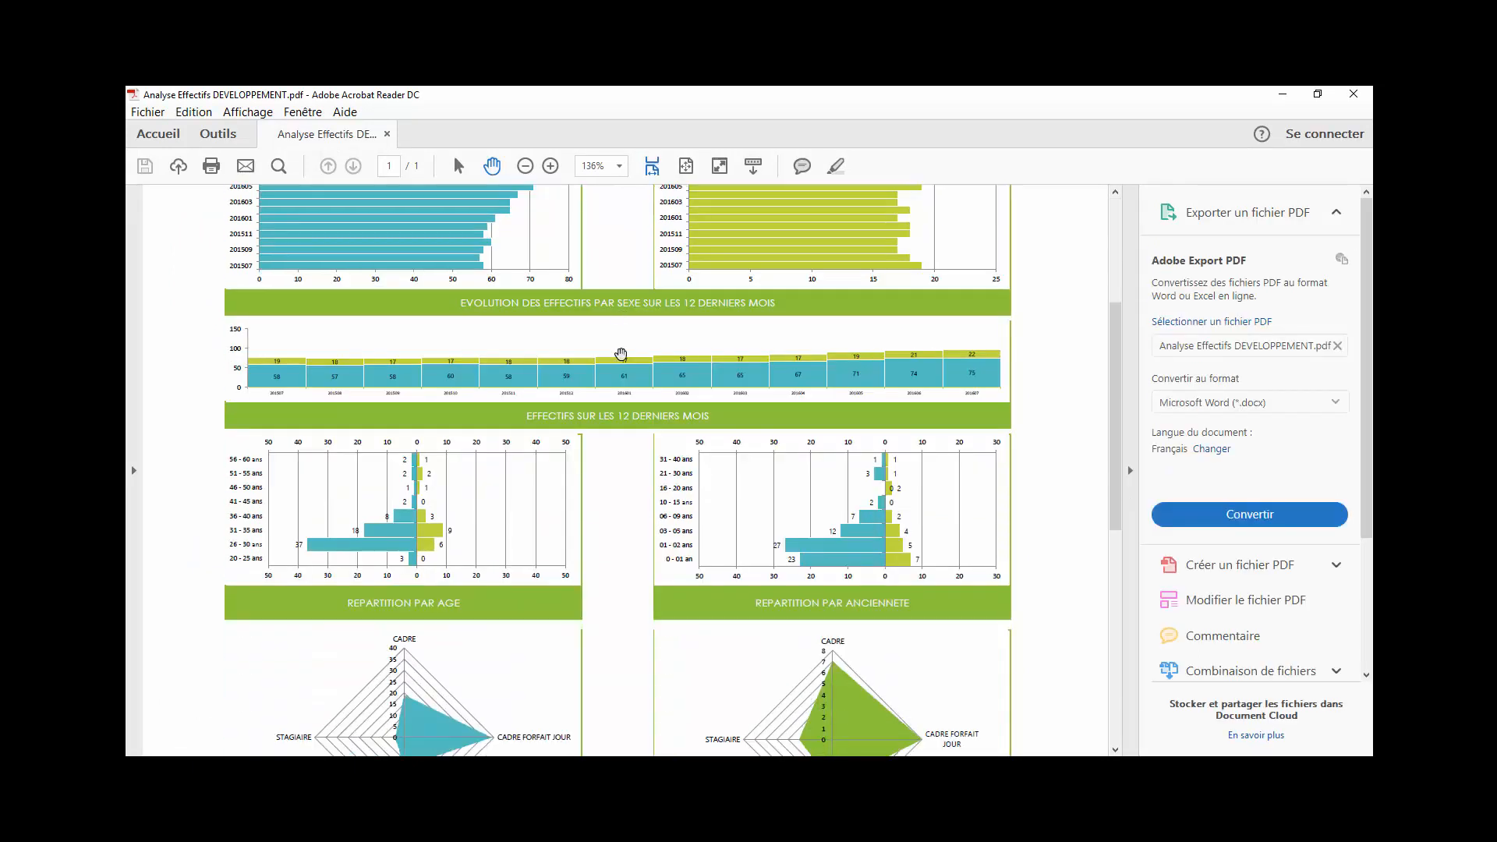
scroll(621, 354, down, 9)
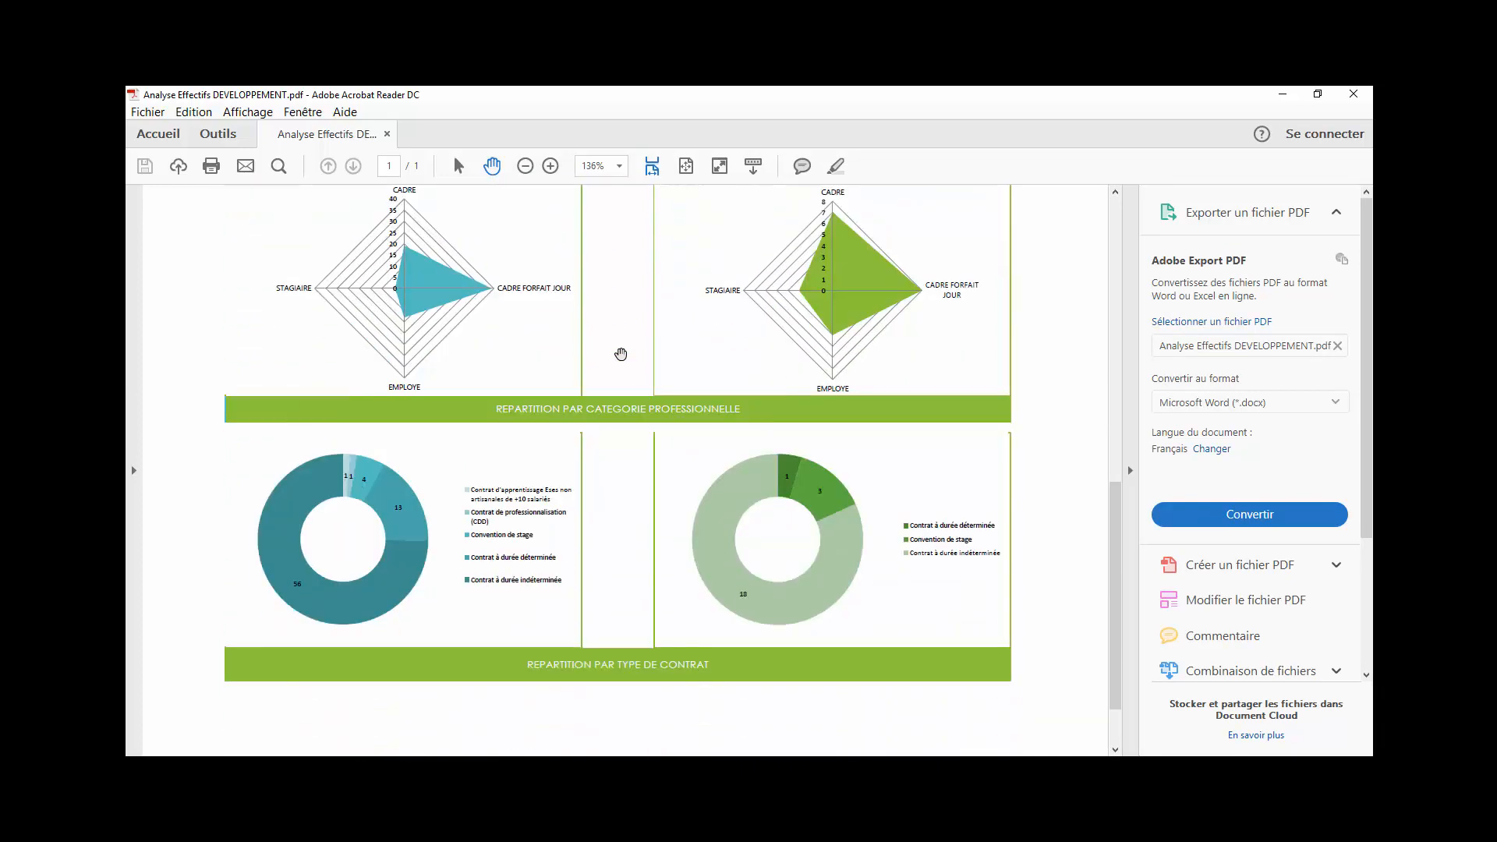
click(1354, 94)
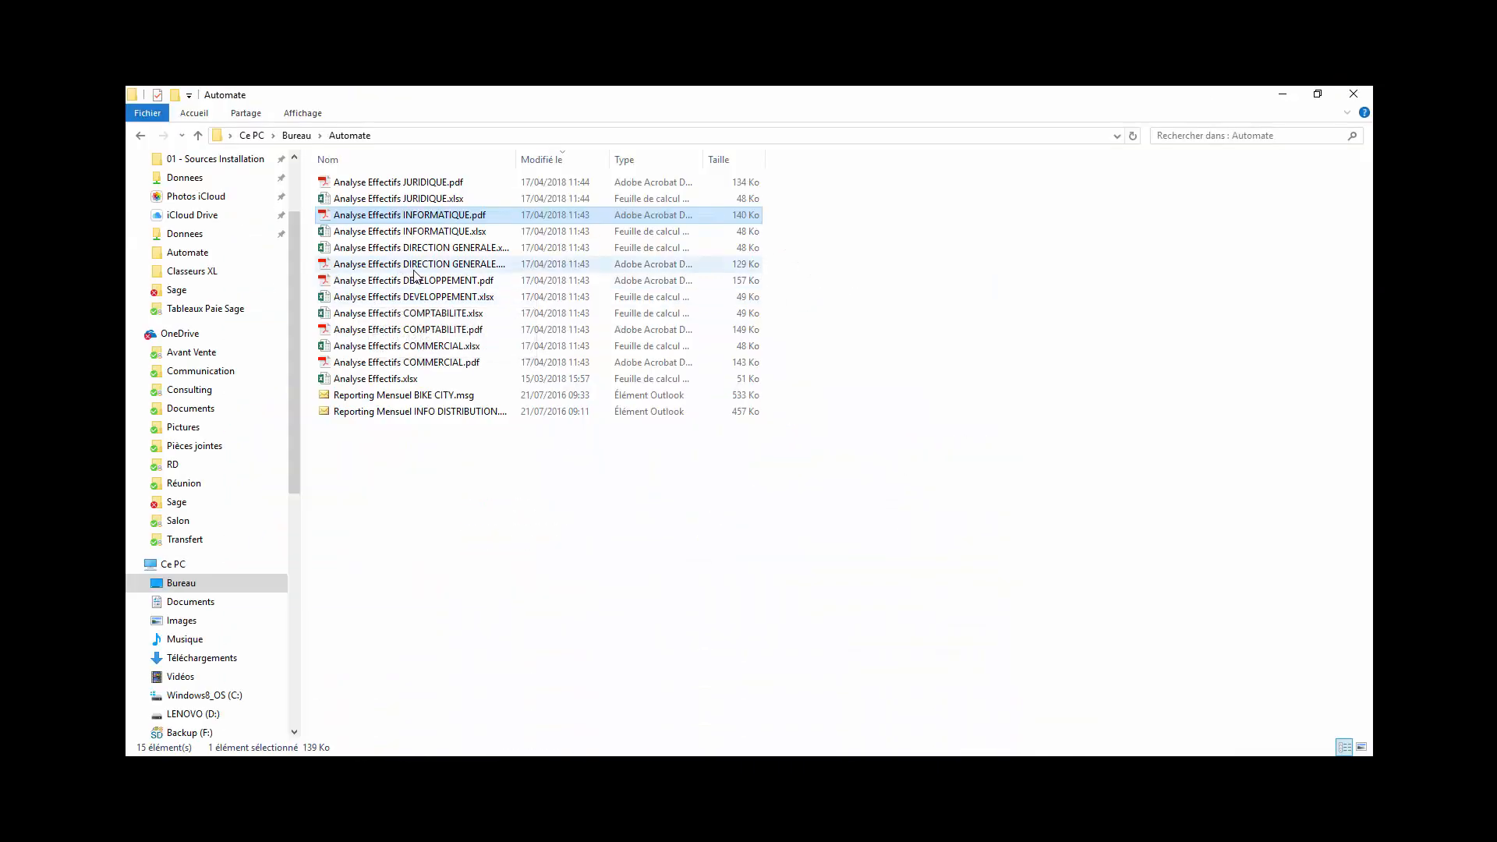
Open Analyse Effectifs COMPTABILITE.pdf, examine its department header and headcount charts through to the contract types, and close it.
double_click(430, 330)
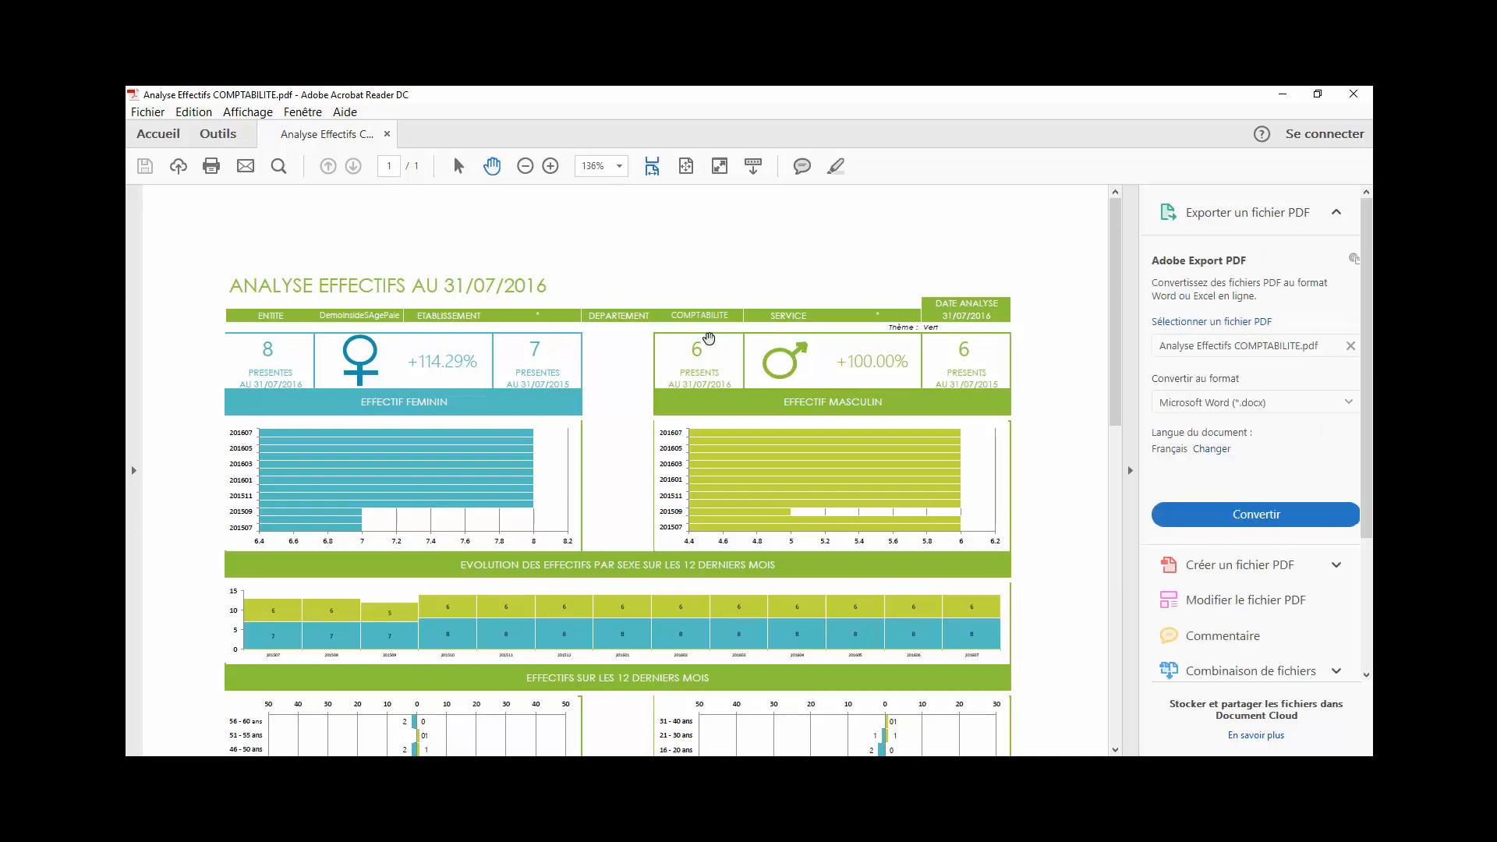
scroll(690, 375, down, 3)
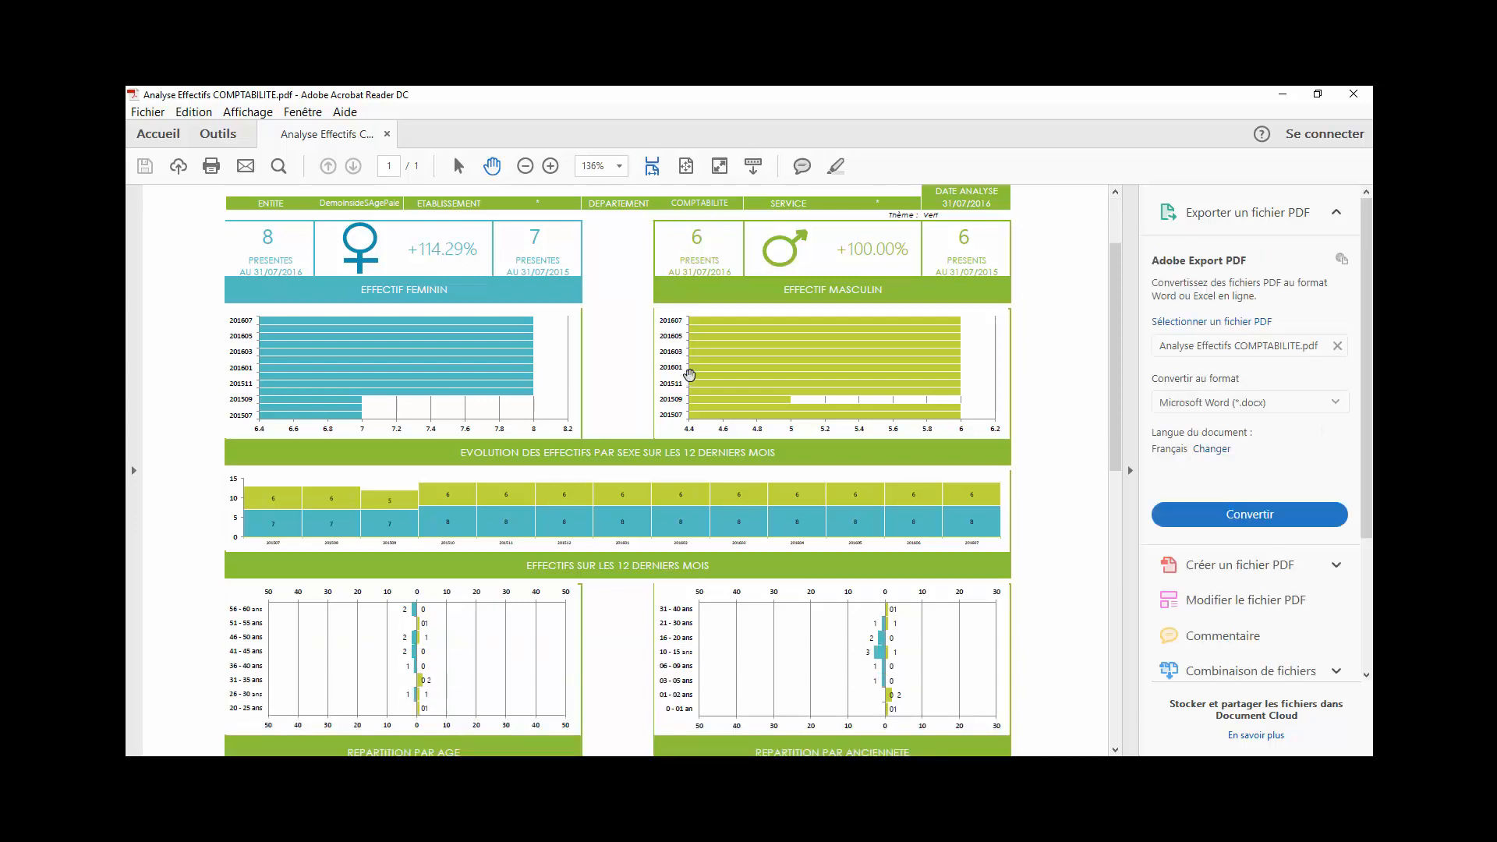
scroll(689, 375, down, 7)
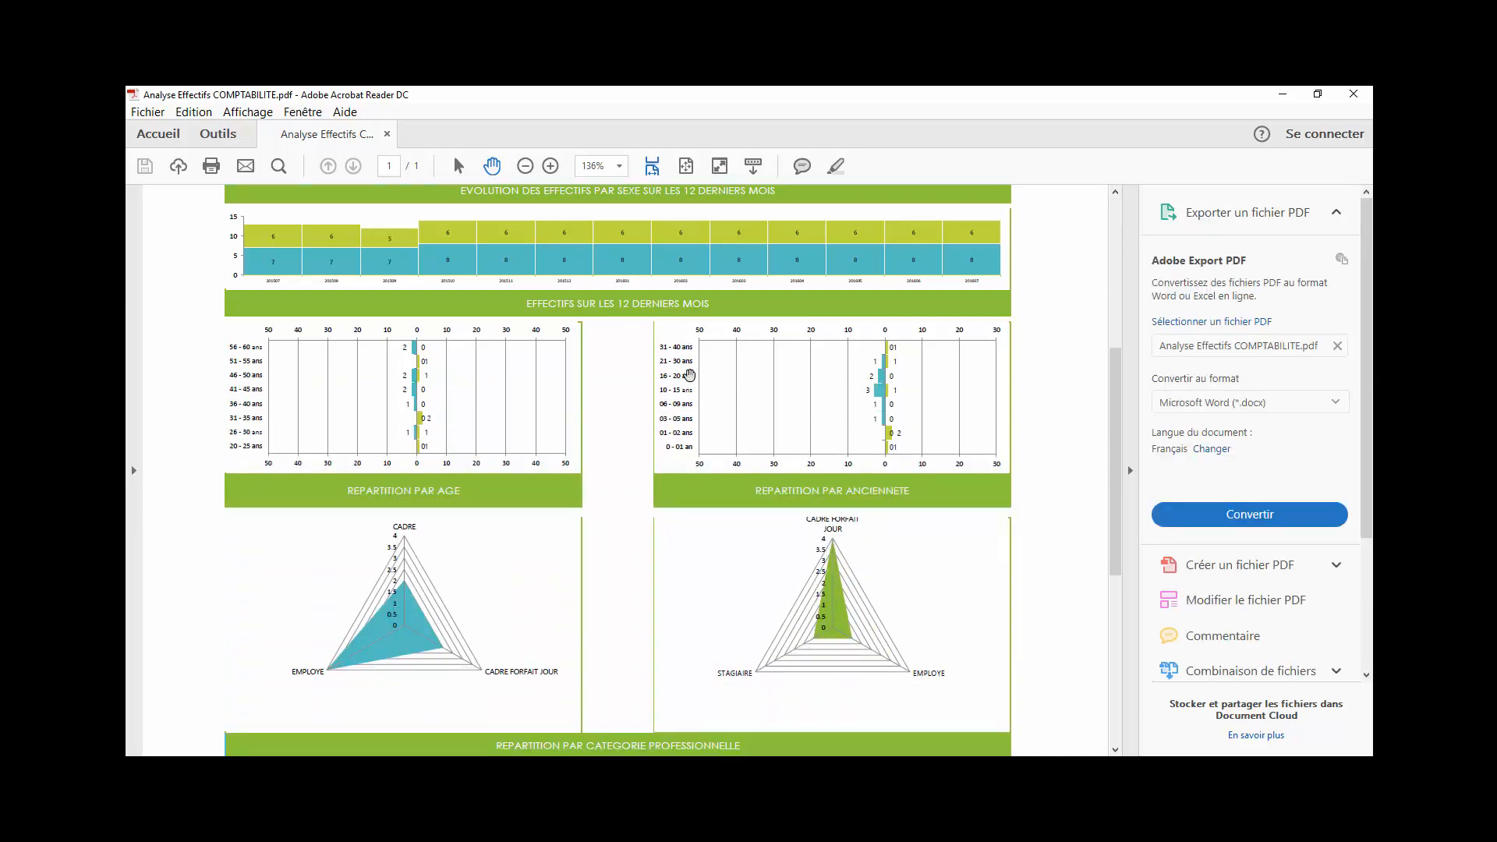
scroll(689, 375, down, 4)
scroll(690, 375, down, 2)
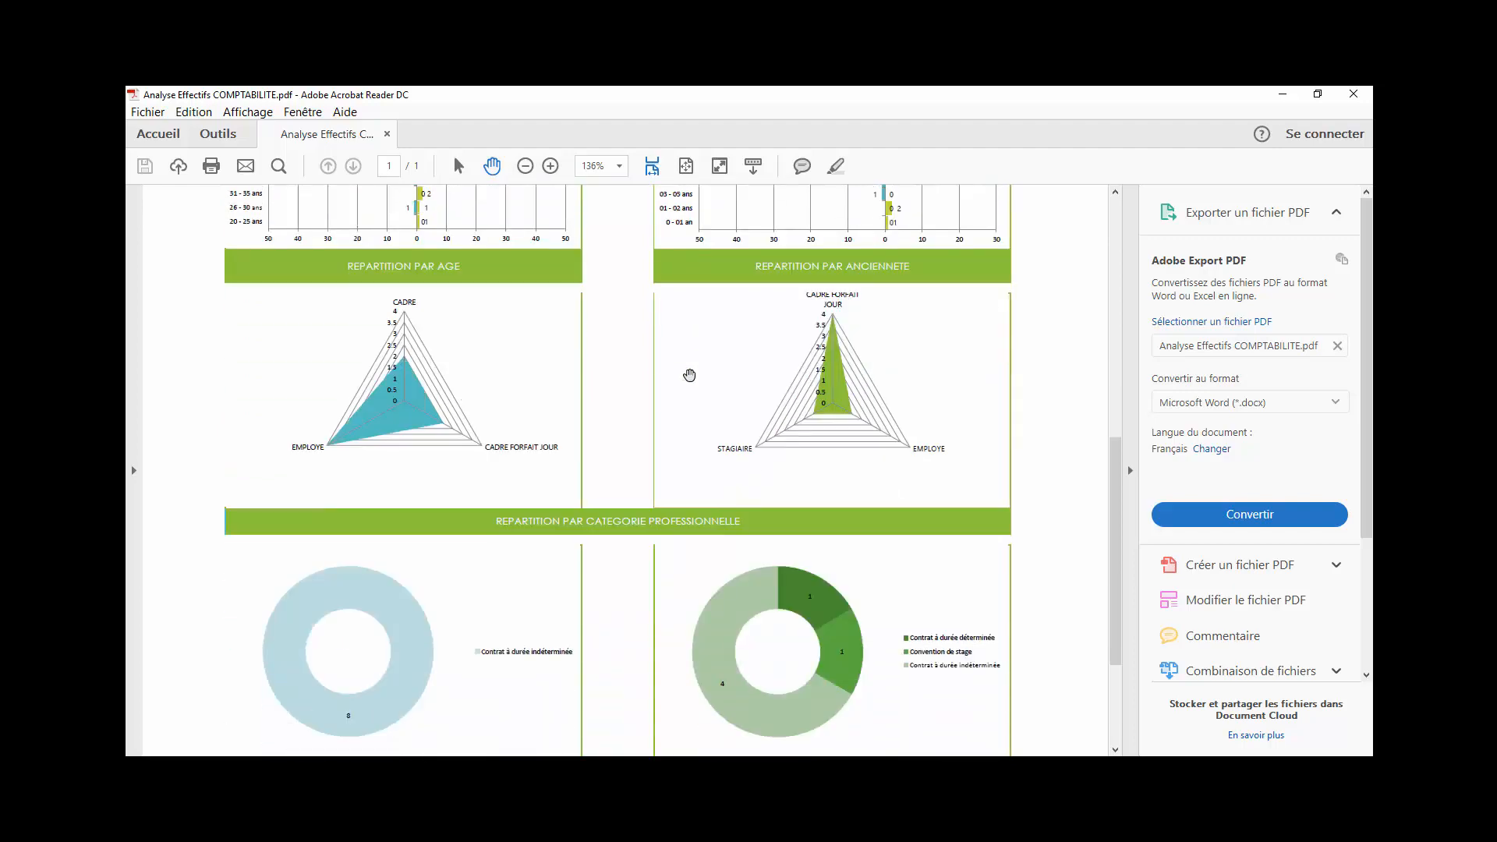
click(1353, 94)
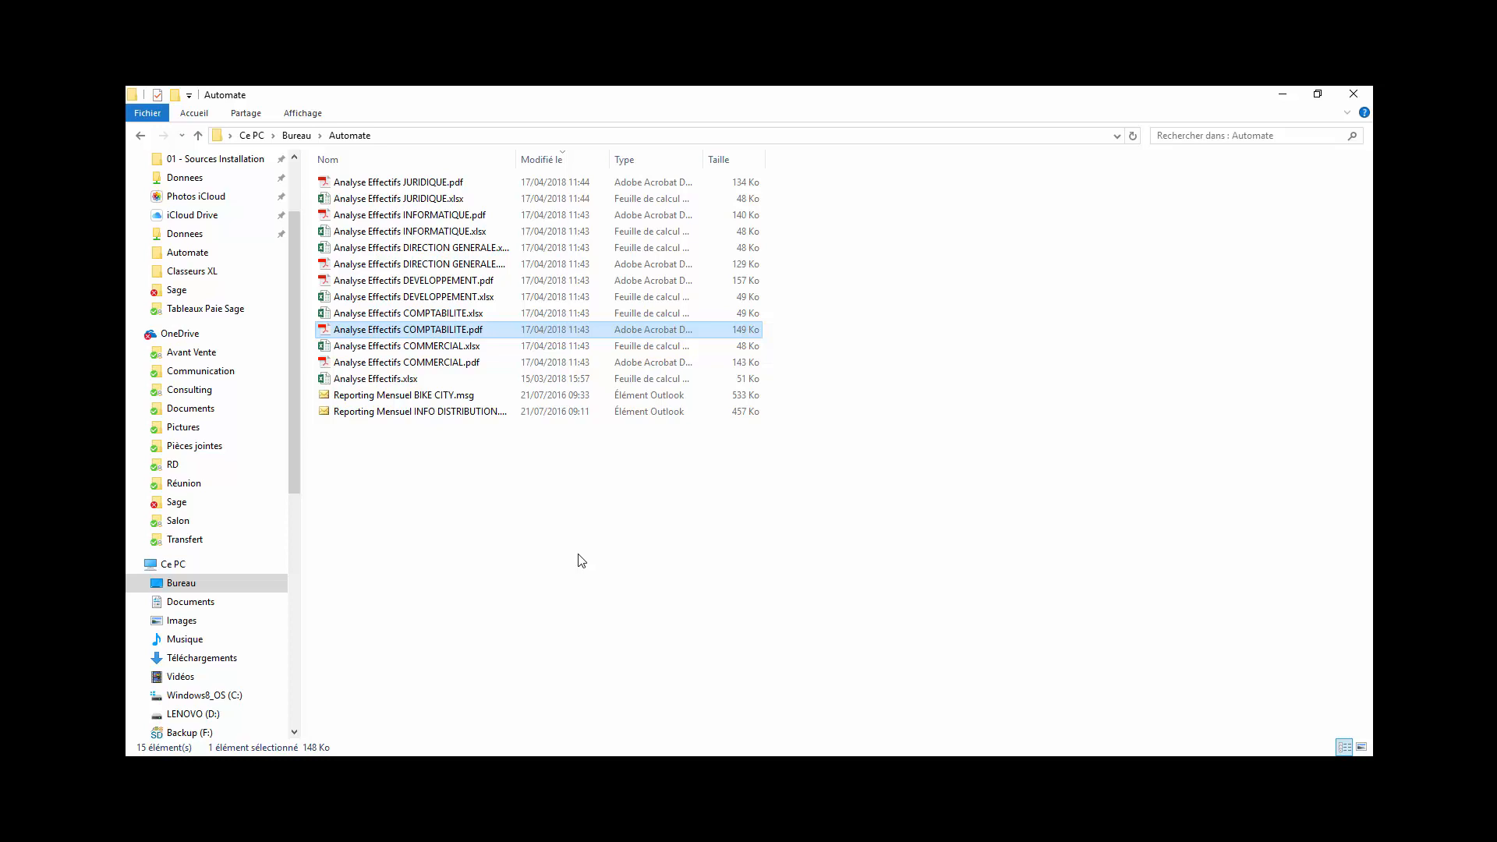